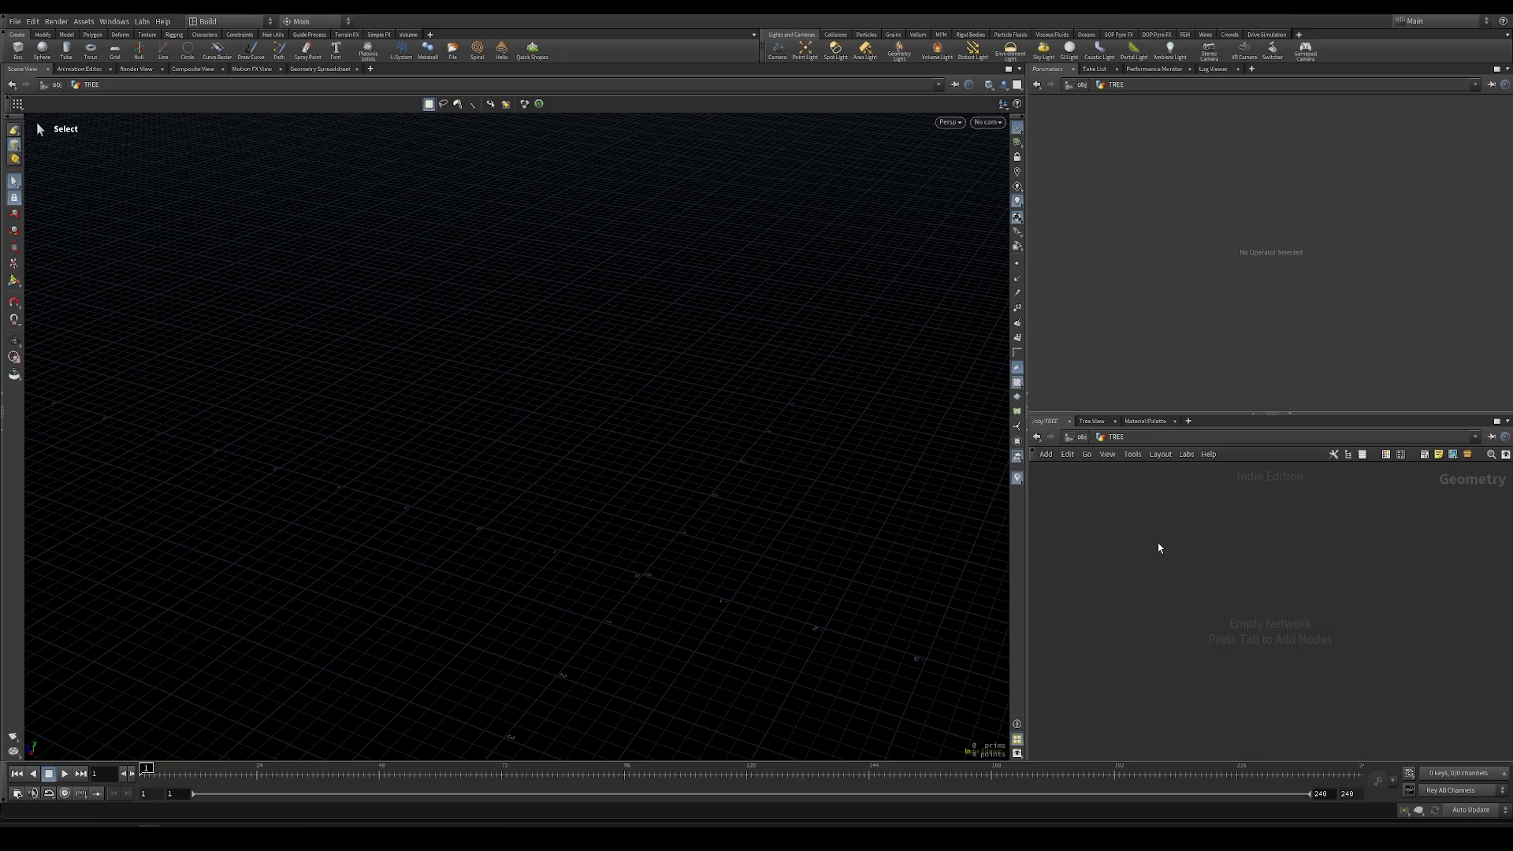
# Add a Line node to the TREE network and frame the line in the viewport
pyautogui.press('Tab')
pyautogui.press('Escape')
pyautogui.click(1205, 546)
pyautogui.hotkey('space', 'f')
pyautogui.moveTo(695, 536); pyautogui.dragTo(571, 493)
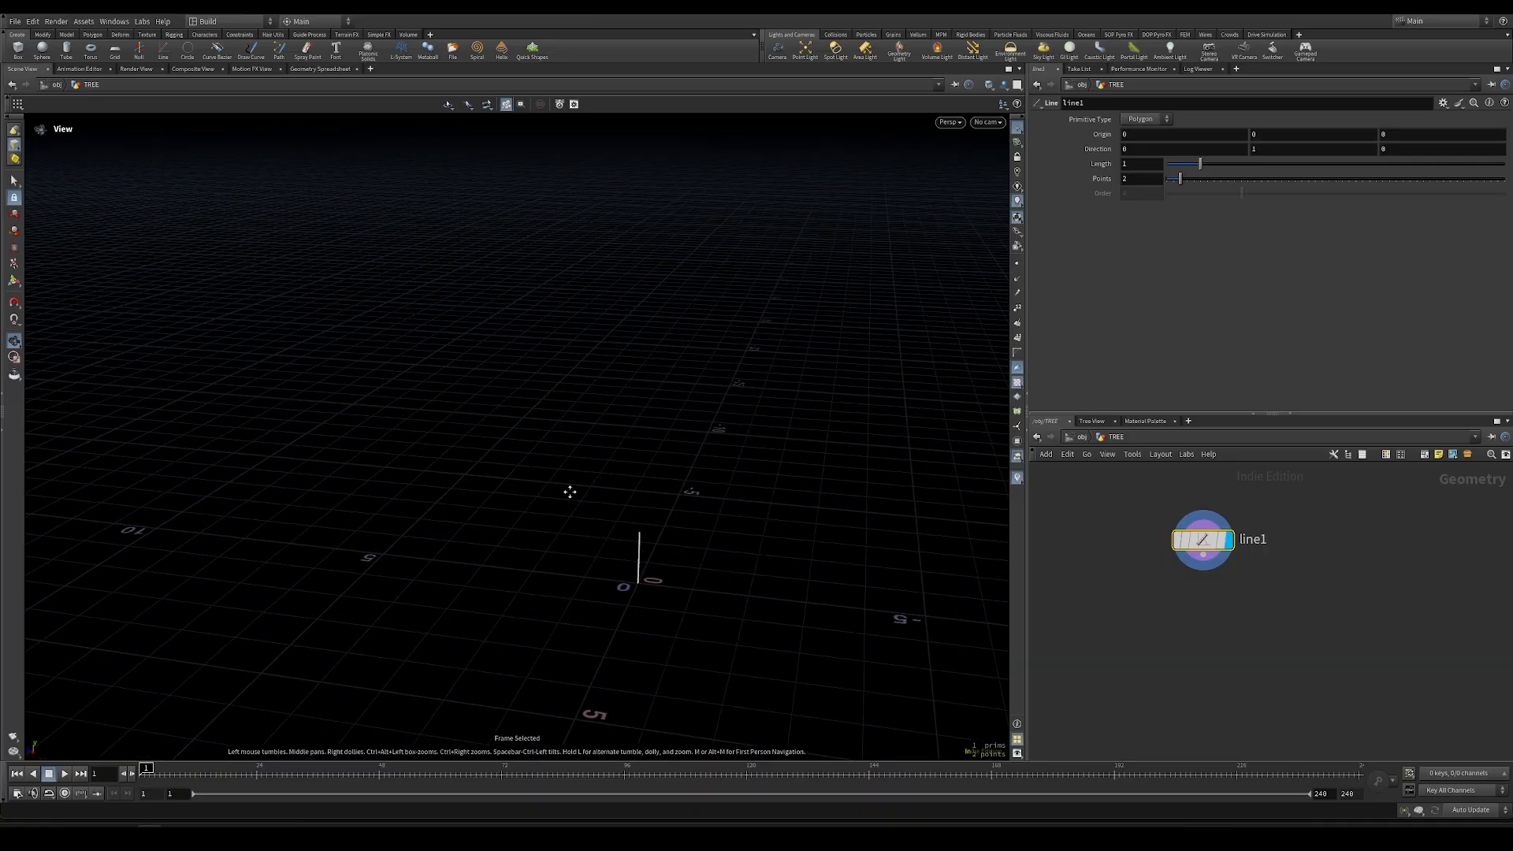
# Ghost the other objects so the pot shows around the line
pyautogui.press('s')
pyautogui.click(1005, 86)
pyautogui.click(1019, 111)
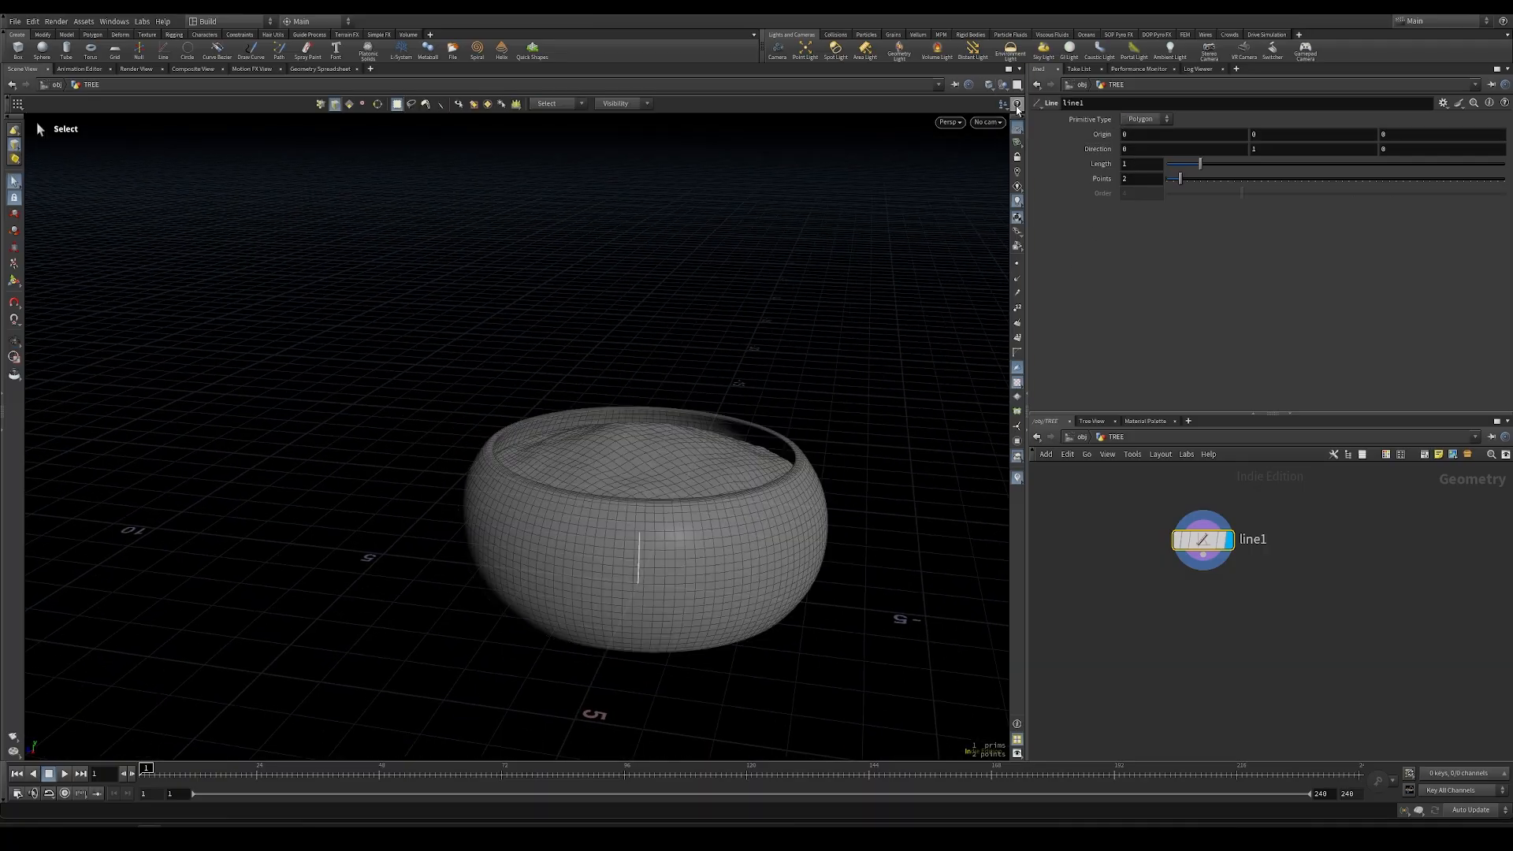
# Set the line's length to 15 while checking it against the pot in the front view
pyautogui.keyDown('alt'); pyautogui.moveTo(743, 369); pyautogui.dragTo(740, 373, button='middle'); pyautogui.keyUp('alt')
pyautogui.moveTo(740, 374); pyautogui.dragTo(739, 347)
pyautogui.scroll(-4, 740, 348)
pyautogui.hotkey('space', '3')
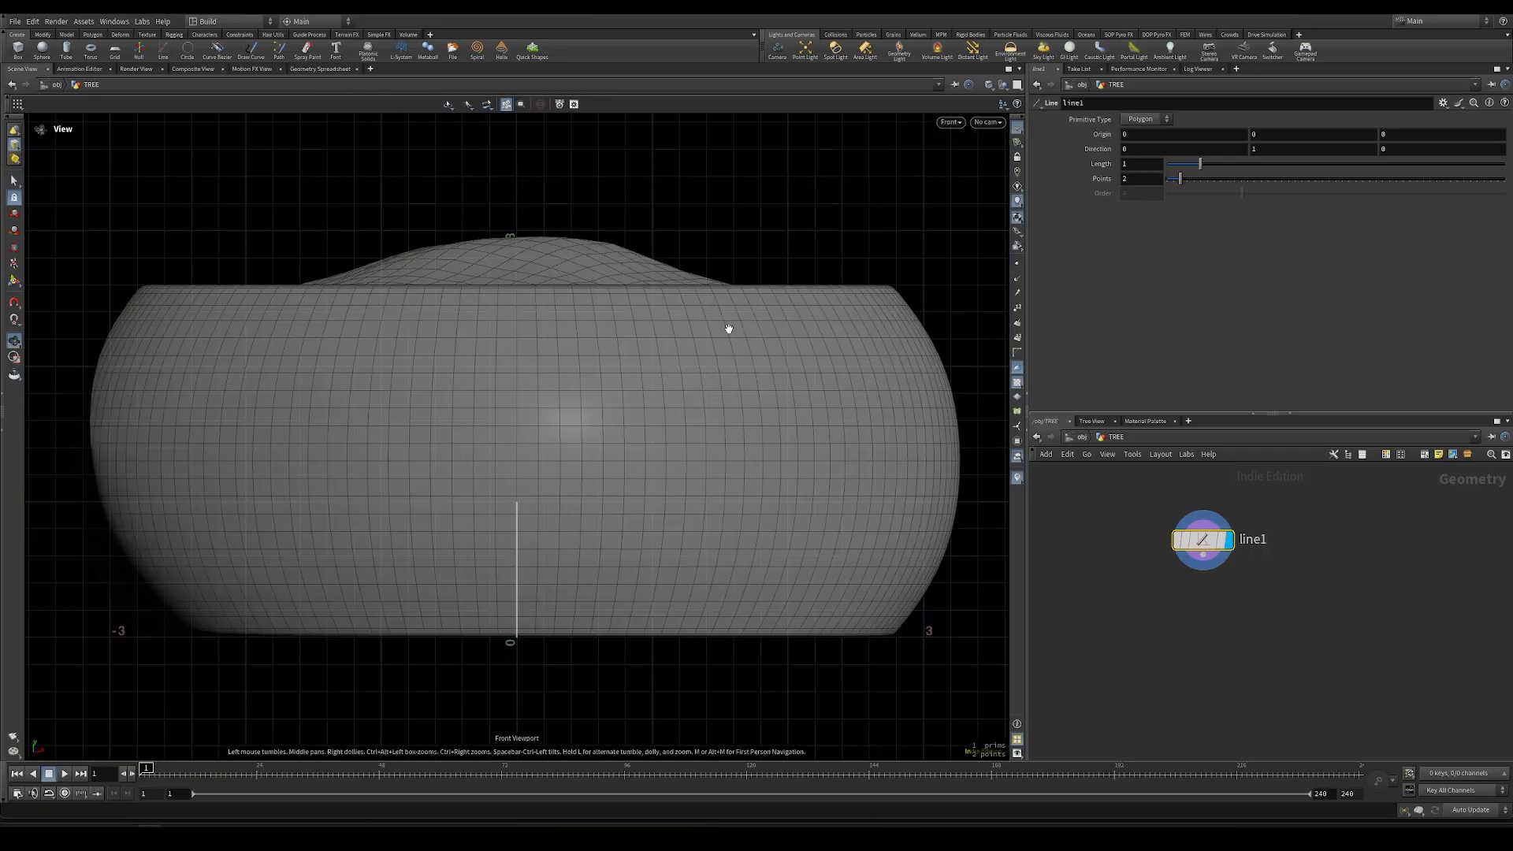
pyautogui.scroll(-10, 726, 328)
pyautogui.scroll(-5, 632, 327)
pyautogui.moveTo(740, 365); pyautogui.dragTo(707, 573, button='middle')
pyautogui.doubleClick(1140, 162)
pyautogui.write('15')
pyautogui.press('Return')
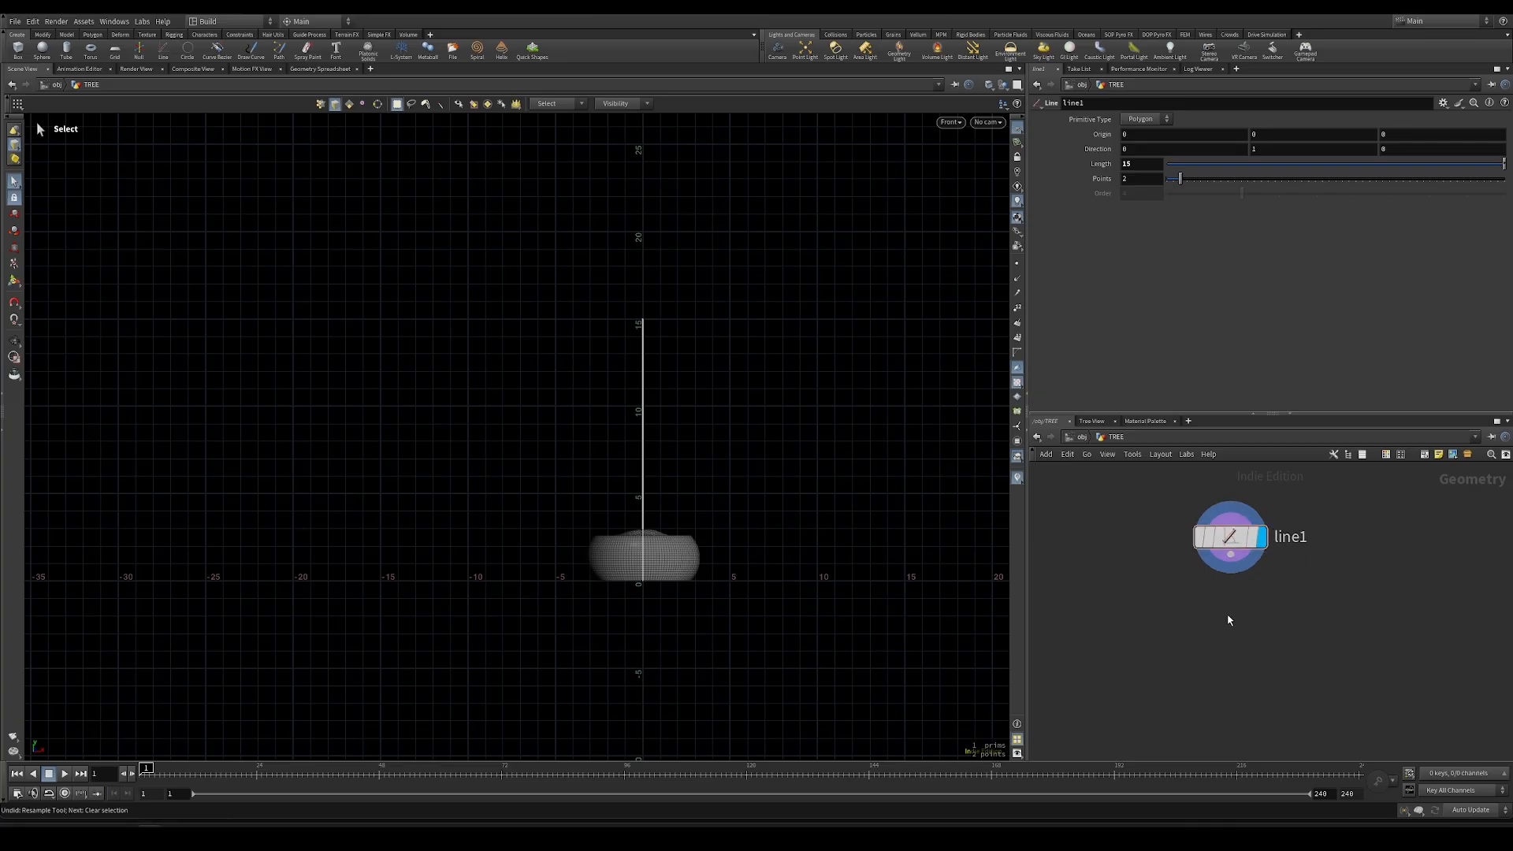
# Add a Resample node below the line, connect it to the line's output and display it
pyautogui.press('Tab')
pyautogui.write('res')
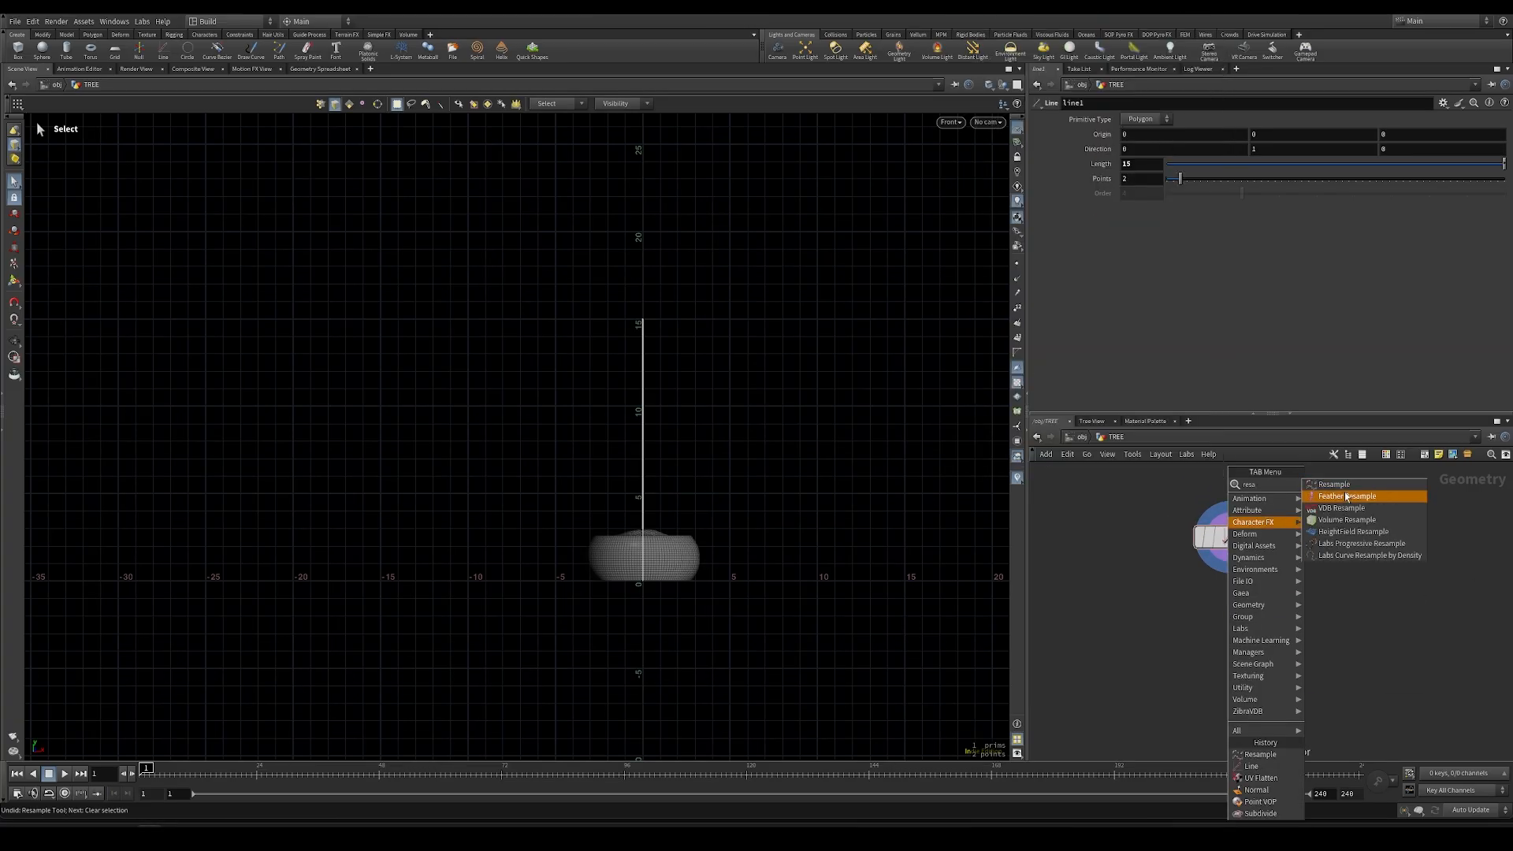
pyautogui.press('Return')
pyautogui.click(1234, 630)
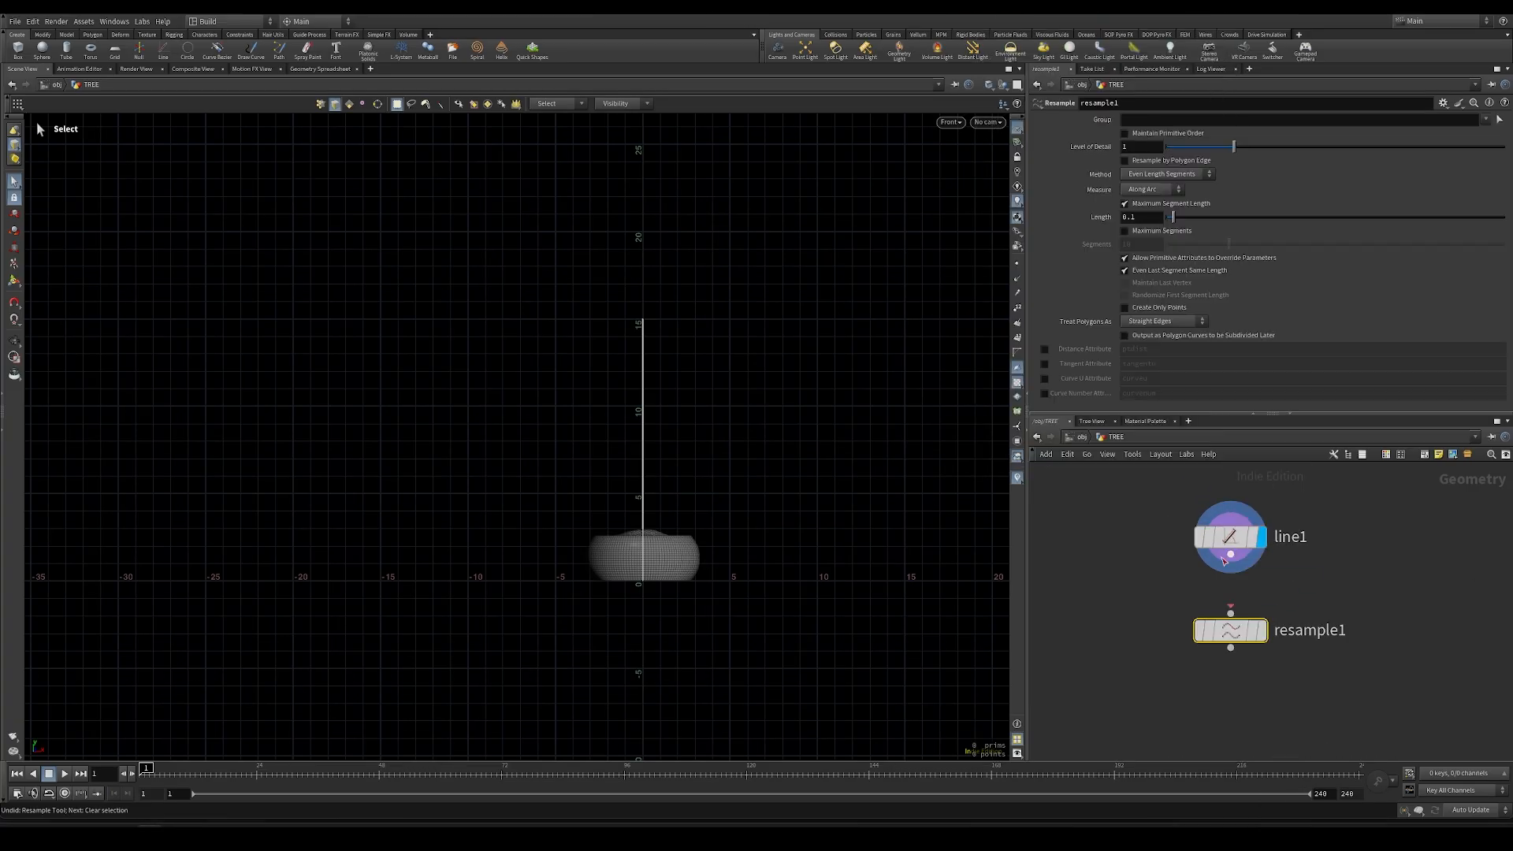
pyautogui.click(1261, 631)
# Resample by a maximum of 20 segments instead of segment length, and enable the Curve U Attribute named u
pyautogui.click(1125, 203)
pyautogui.click(1126, 231)
pyautogui.click(1138, 245)
pyautogui.press('Return')
pyautogui.click(1045, 378)
pyautogui.click(1164, 379)
pyautogui.press('Return')
pyautogui.moveTo(1175, 681); pyautogui.dragTo(1162, 597, button='middle')
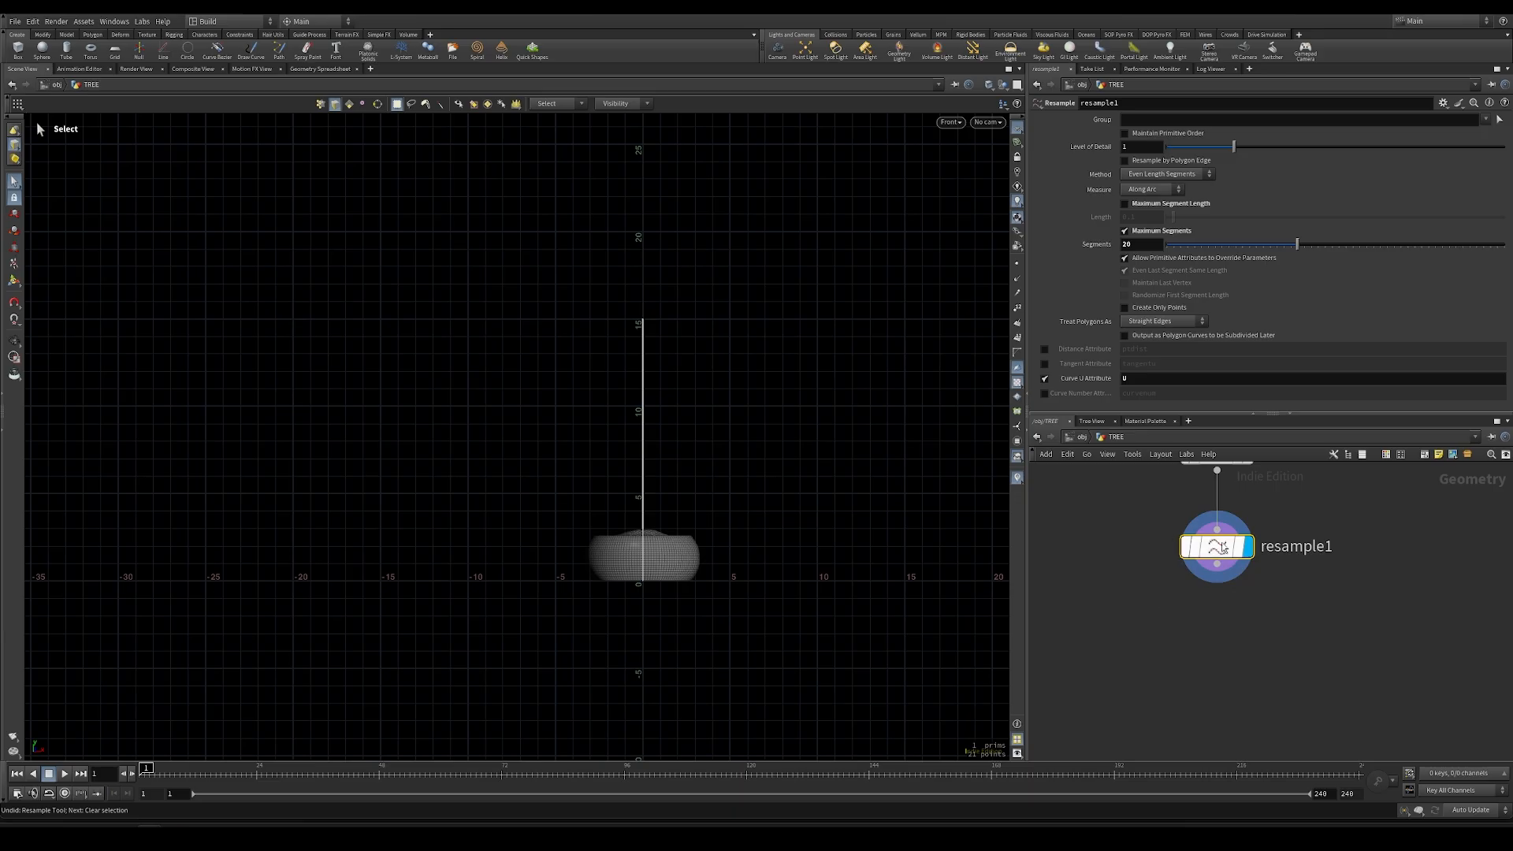
# Display the line's points in the perspective view and hide the other objects in world space
pyautogui.click(1017, 265)
pyautogui.hotkey('space', '1')
pyautogui.moveTo(651, 449); pyautogui.dragTo(587, 512)
pyautogui.moveTo(587, 513); pyautogui.dragTo(567, 595, button='middle')
pyautogui.click(1003, 85)
pyautogui.click(1022, 133)
pyautogui.moveTo(789, 331); pyautogui.dragTo(778, 416, button='middle')
pyautogui.moveTo(779, 416); pyautogui.dragTo(697, 382, button='right')
# Add a Point VOP node below the Resample node
pyautogui.press('Tab')
pyautogui.write('mo')
pyautogui.press('Down')
pyautogui.press('Down')
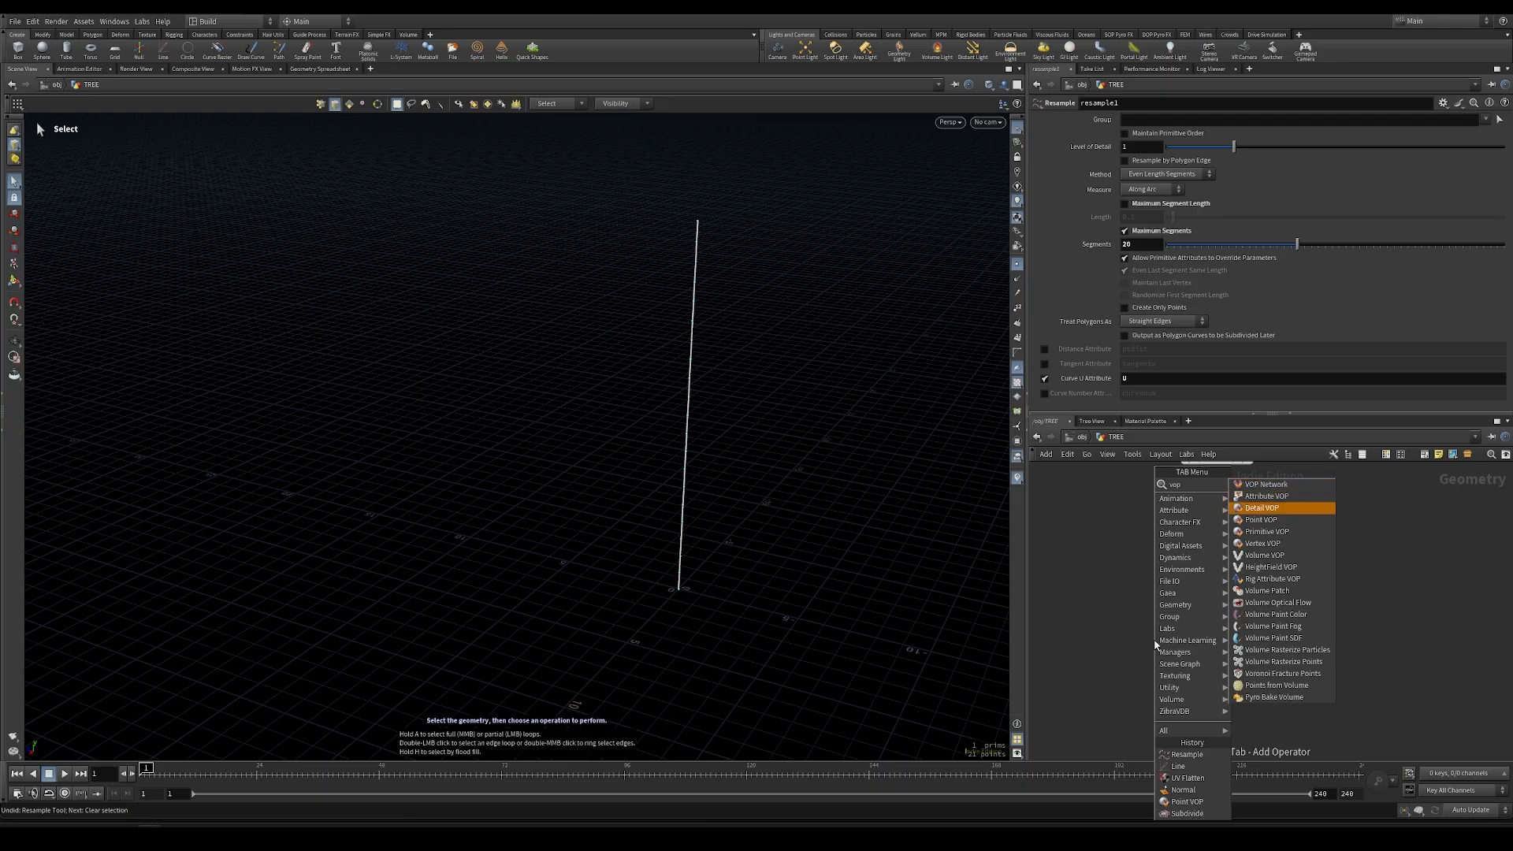
pyautogui.press('Return')
pyautogui.click(1210, 647)
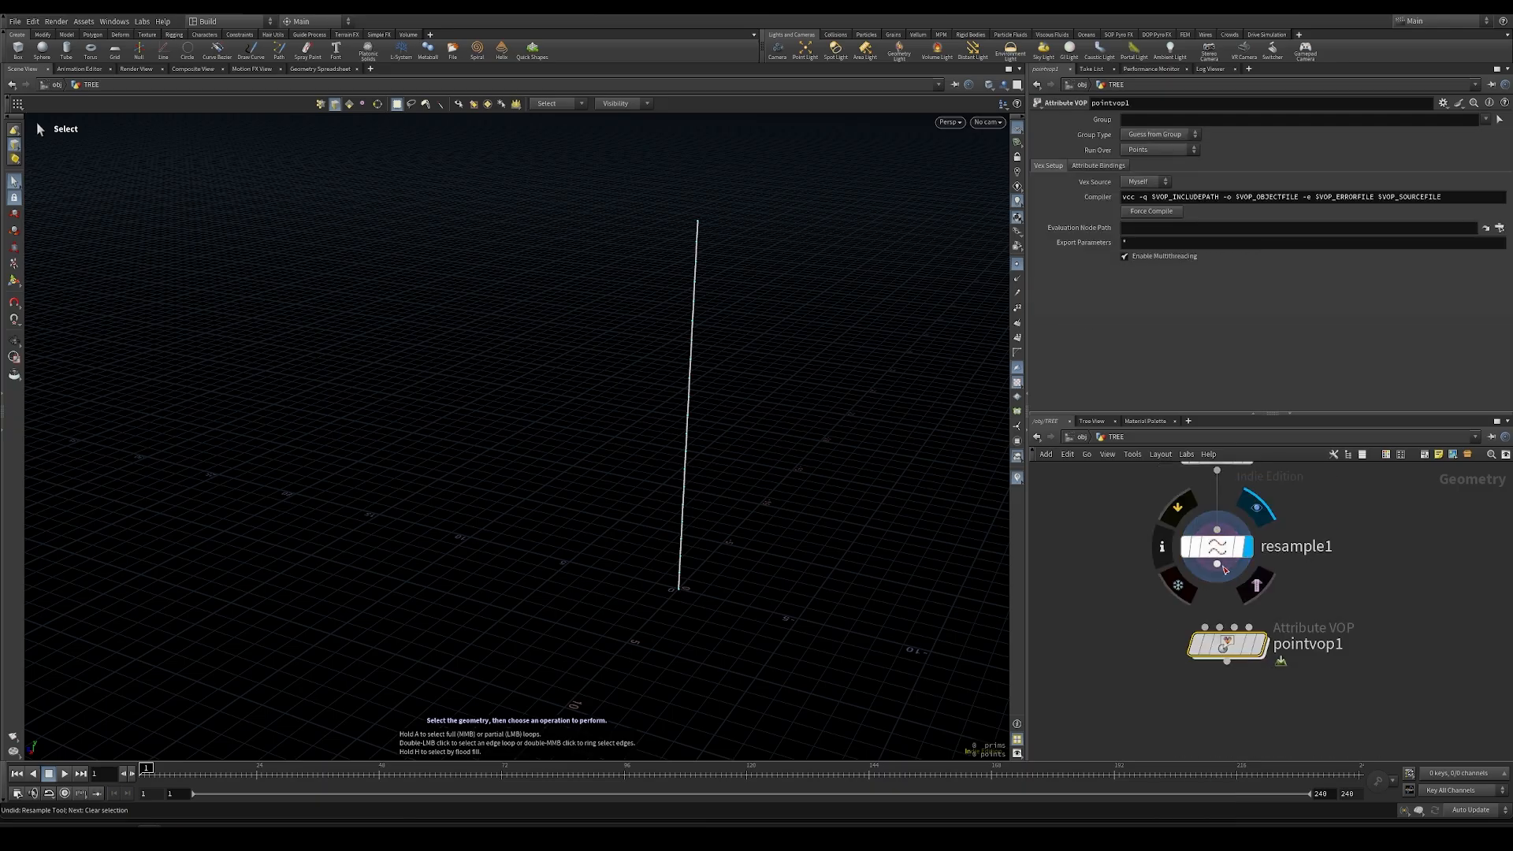
# Connect the Point VOP to the Resample output, rename it noise and display it
pyautogui.moveTo(1274, 650); pyautogui.dragTo(1250, 648)
pyautogui.write('noise')
pyautogui.press('Return')
pyautogui.click(1277, 646)
pyautogui.doubleClick(1277, 646)
pyautogui.write('noise')
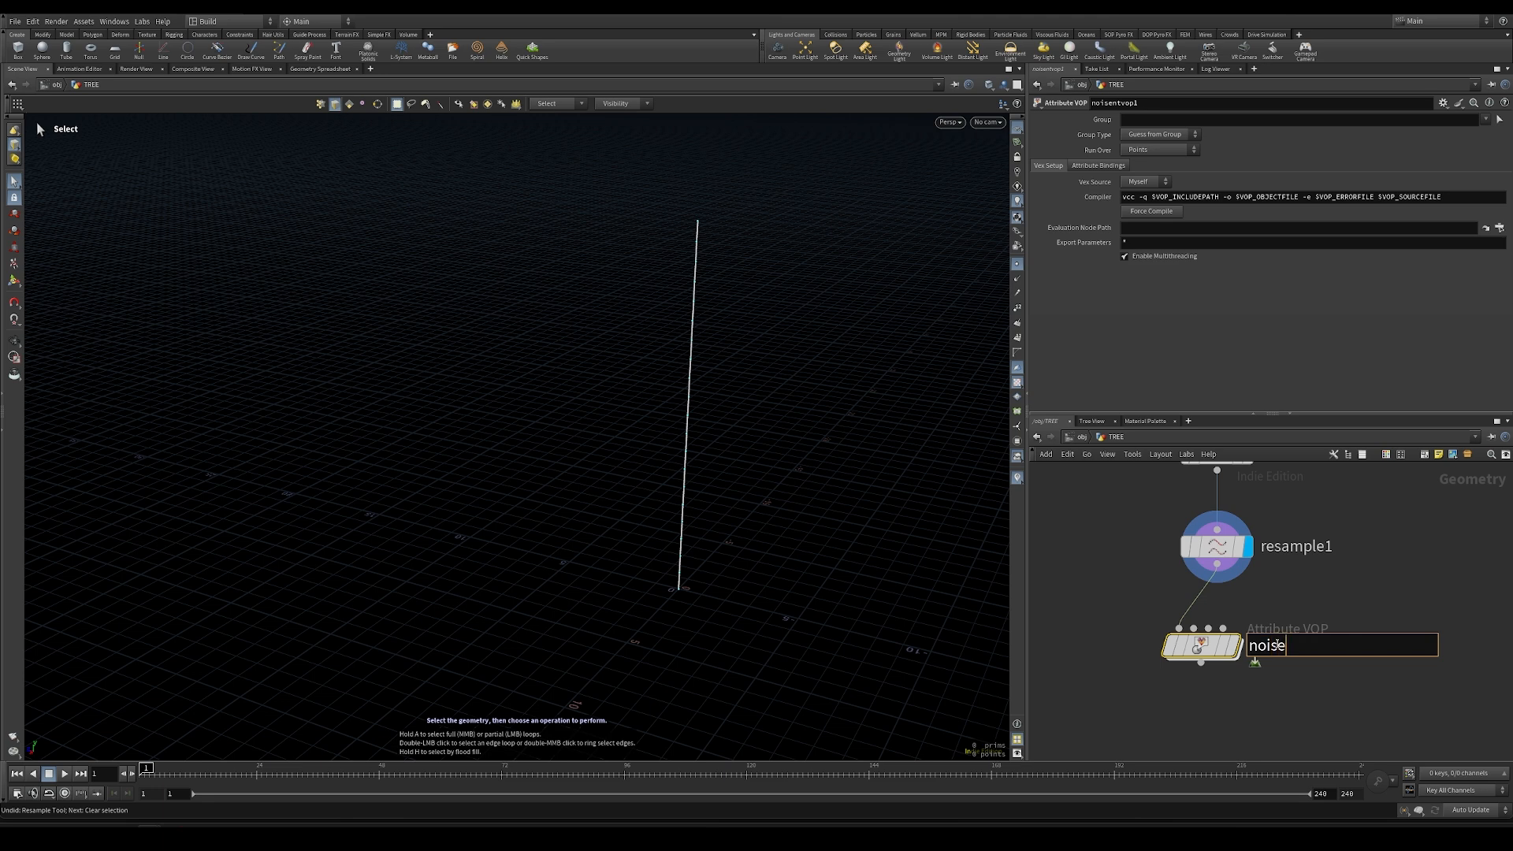
pyautogui.press('Return')
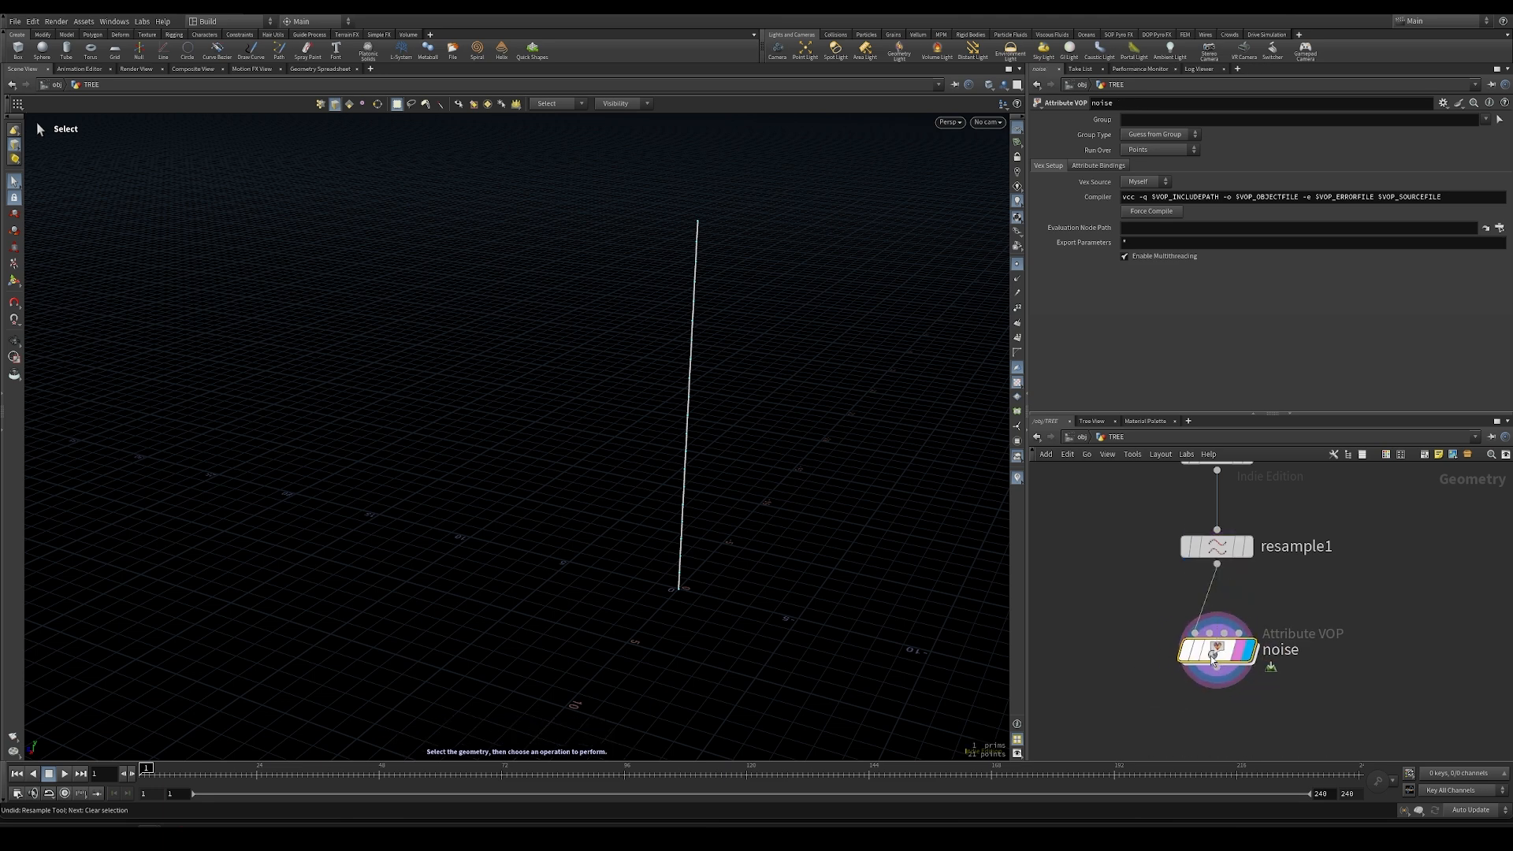
# Enter the noise VOP network and space the global parameters and output nodes apart
pyautogui.doubleClick(1227, 646)
pyautogui.moveTo(1347, 595); pyautogui.dragTo(1252, 702, button='middle')
pyautogui.moveTo(1104, 610); pyautogui.dragTo(1053, 563)
pyautogui.moveTo(1266, 553); pyautogui.dragTo(1394, 575)
pyautogui.moveTo(1218, 620); pyautogui.dragTo(1285, 573, button='middle')
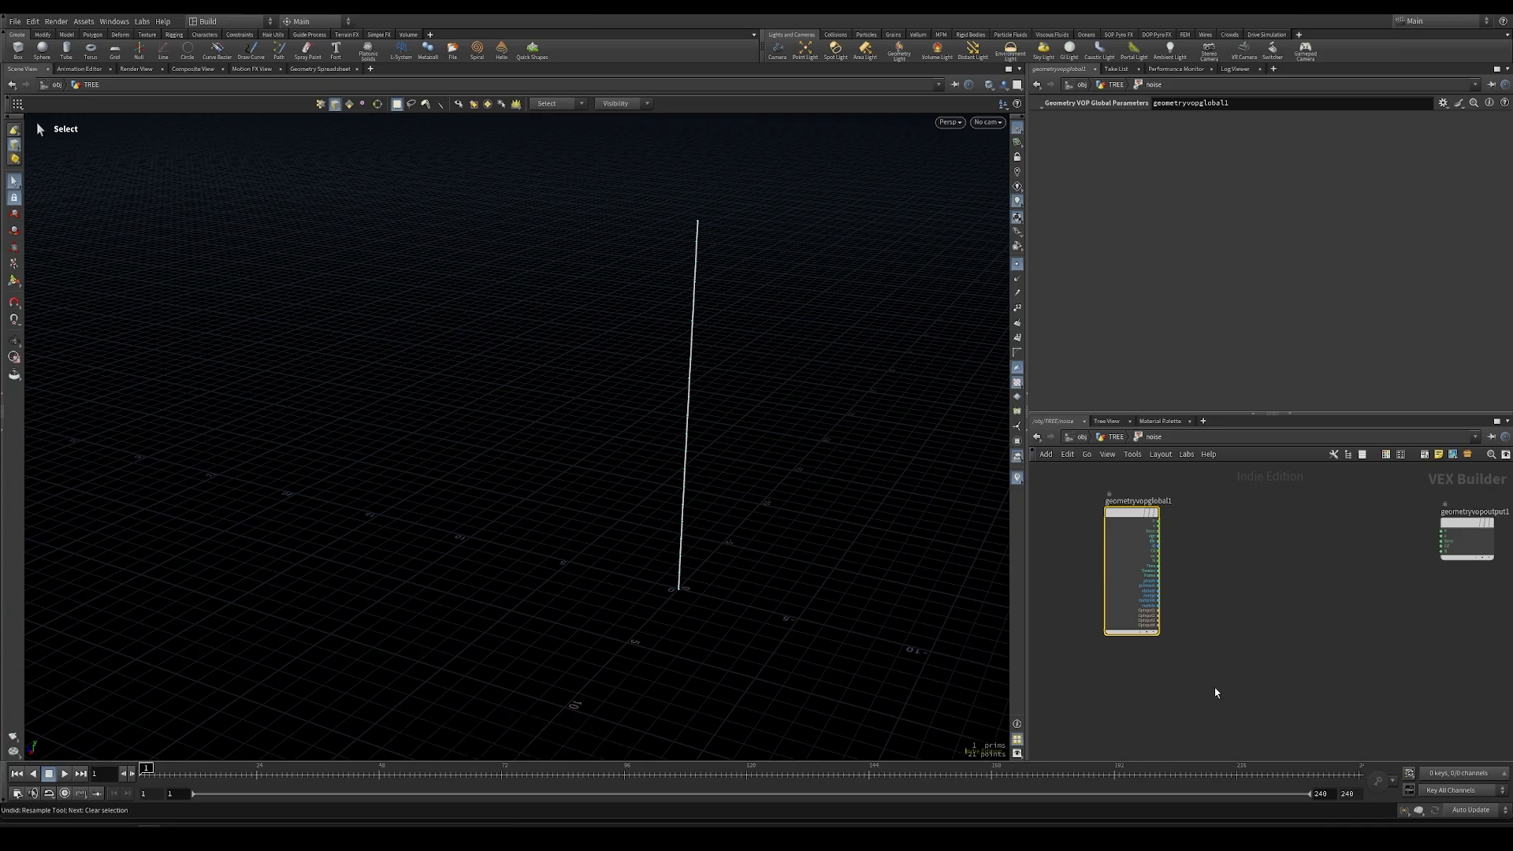
pyautogui.keyDown('alt'); pyautogui.moveTo(835, 660); pyautogui.dragTo(790, 598); pyautogui.keyUp('alt')
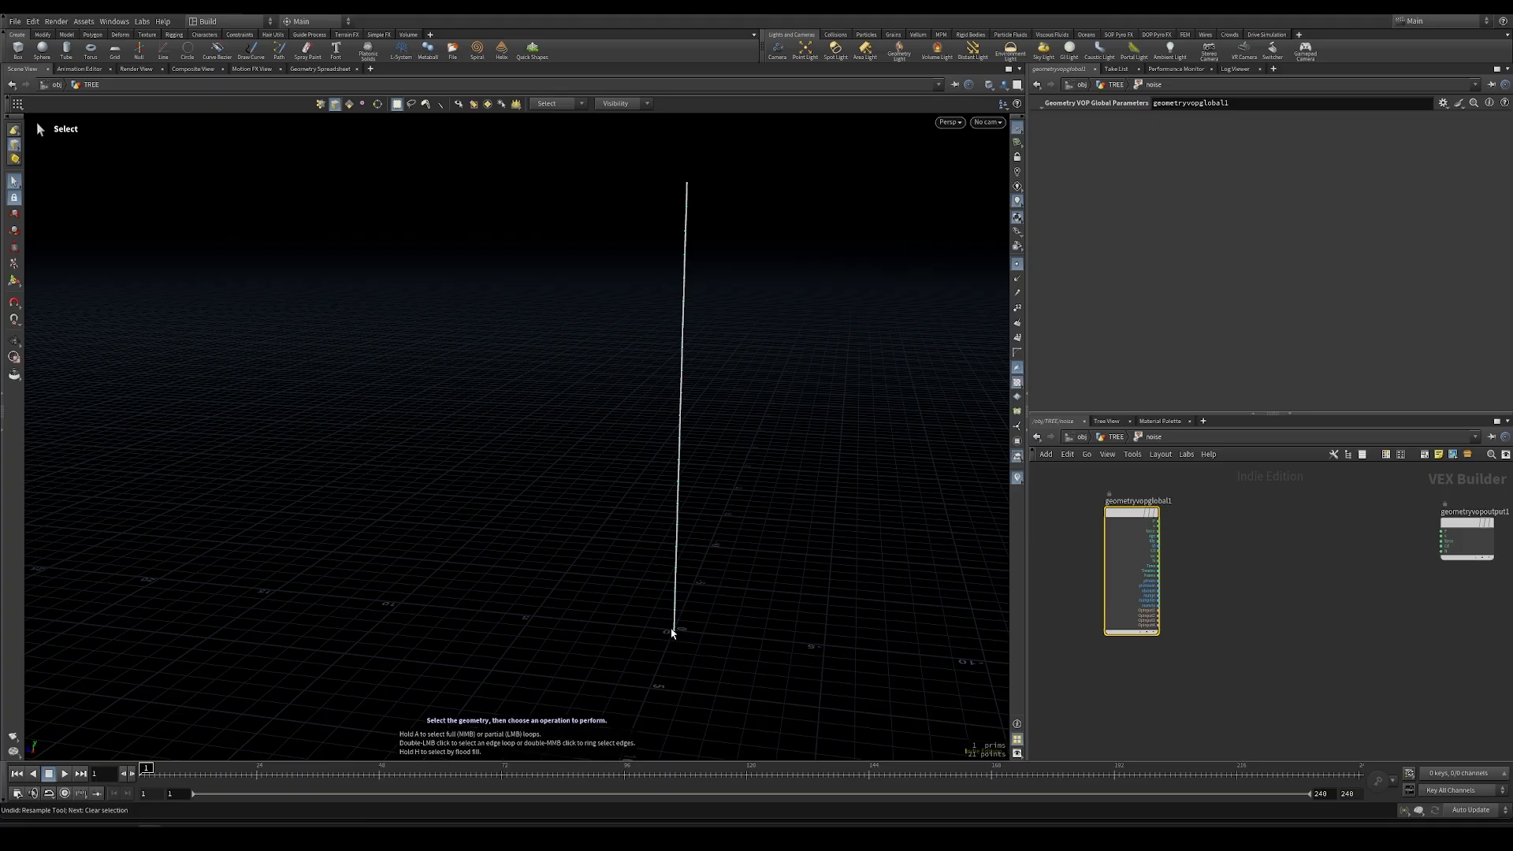
# Add a Bind node below the global parameters and name its attribute u
pyautogui.click(1270, 629)
pyautogui.press('Tab')
pyautogui.press('Escape')
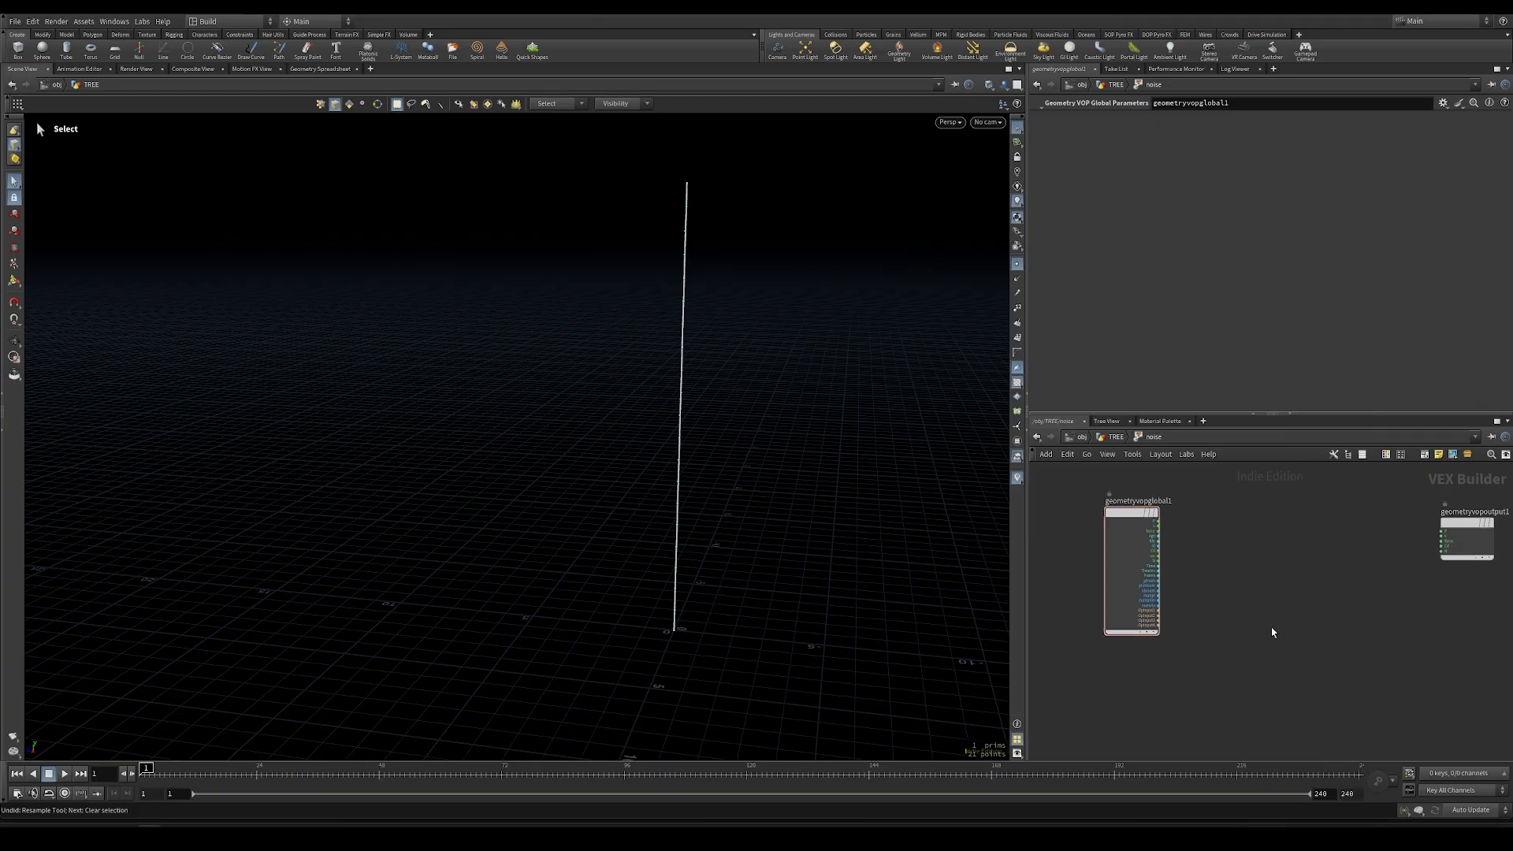
pyautogui.click(1179, 689)
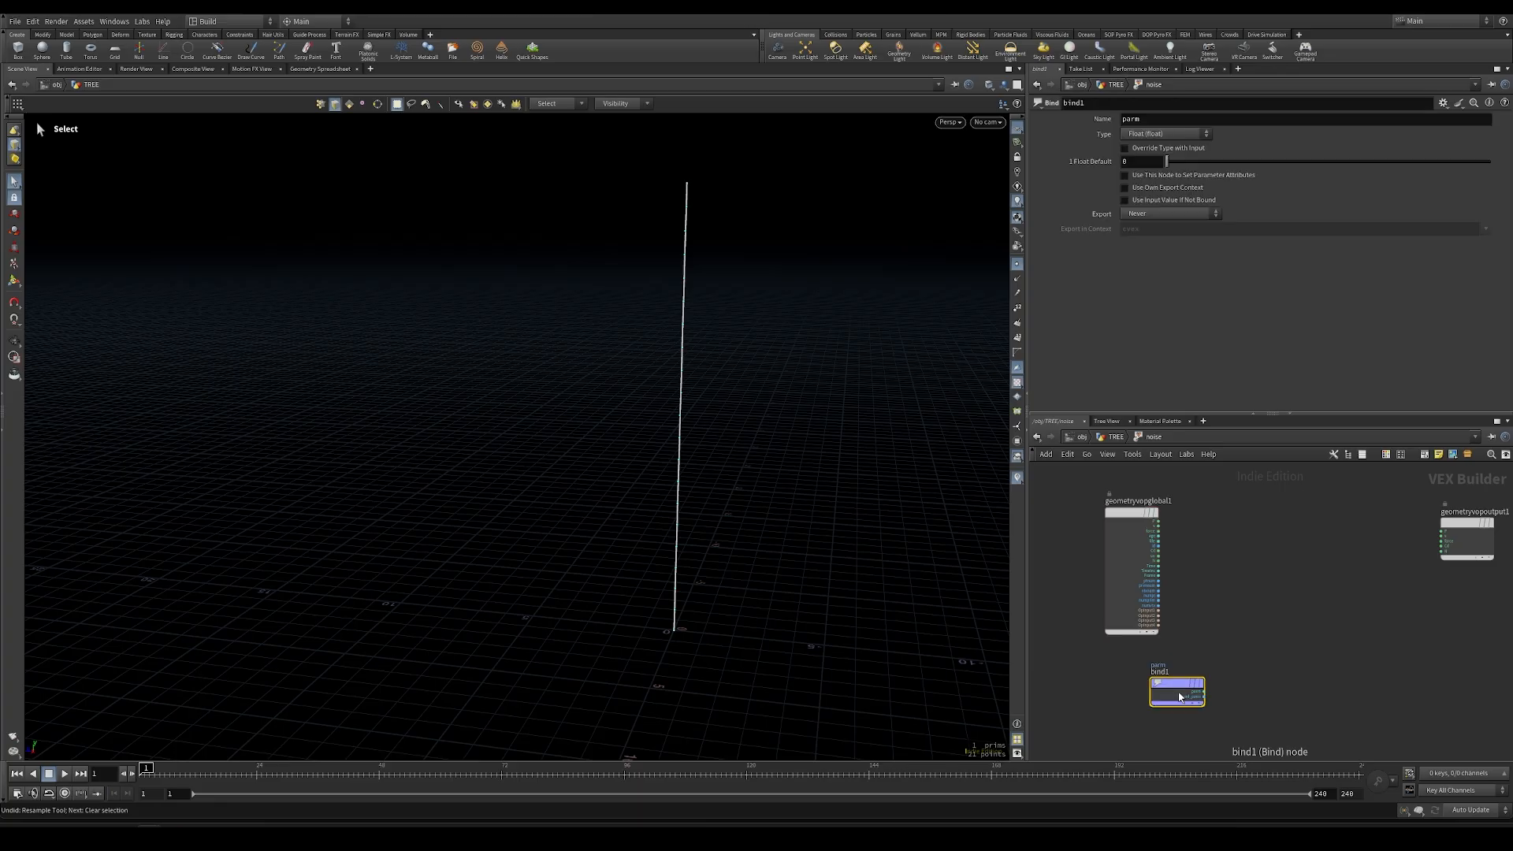
pyautogui.click(1147, 119)
pyautogui.write('u')
pyautogui.press('Return')
# Add a Ramp Parameter node and feed it with the bound u attribute
pyautogui.press('Tab')
pyautogui.write('ramp')
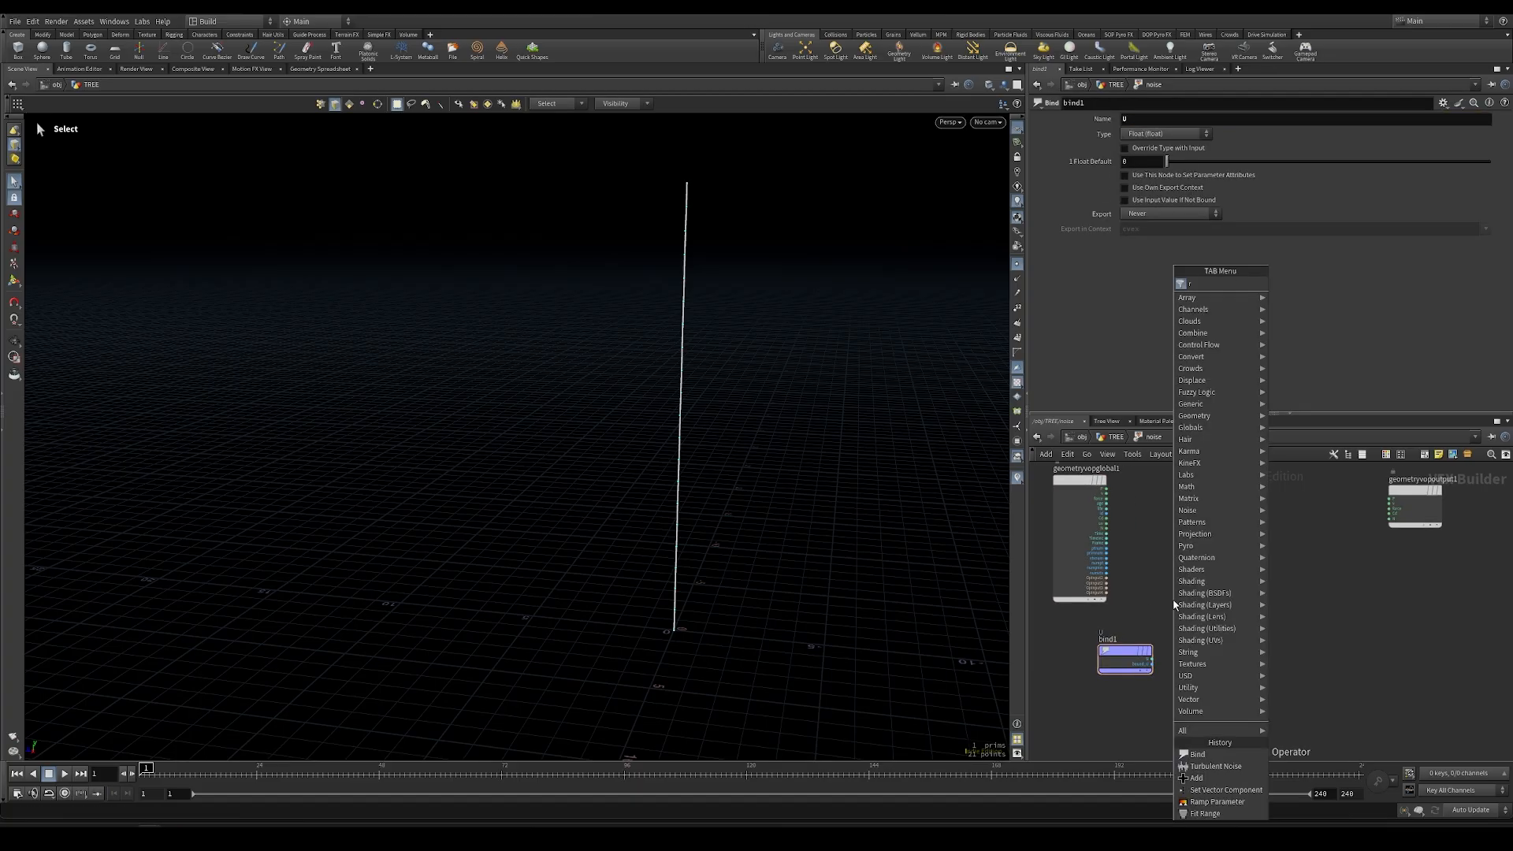
pyautogui.press('Down')
pyautogui.press('Down')
pyautogui.press('Return')
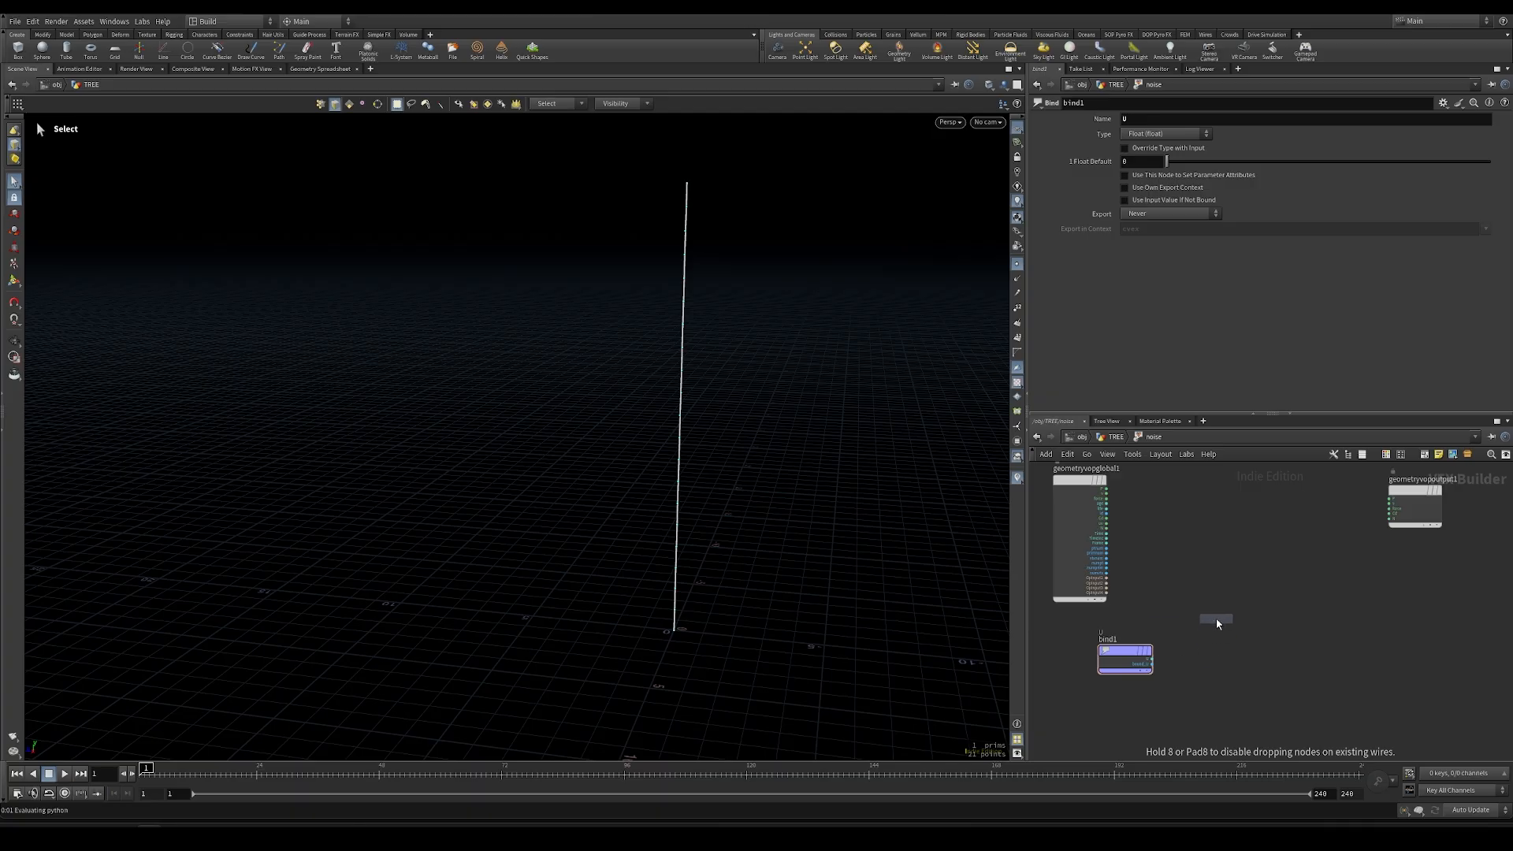
pyautogui.click(1216, 617)
pyautogui.scroll(3, 1137, 684)
pyautogui.moveTo(1163, 634); pyautogui.dragTo(1227, 580)
pyautogui.moveTo(1270, 579); pyautogui.dragTo(1280, 600)
# Add an Anti-Aliased Noise node and connect the global P output to its pos input
pyautogui.scroll(-4, 1308, 558)
pyautogui.moveTo(1325, 536); pyautogui.dragTo(1226, 680, button='middle')
pyautogui.press('Tab')
pyautogui.write('aanoi')
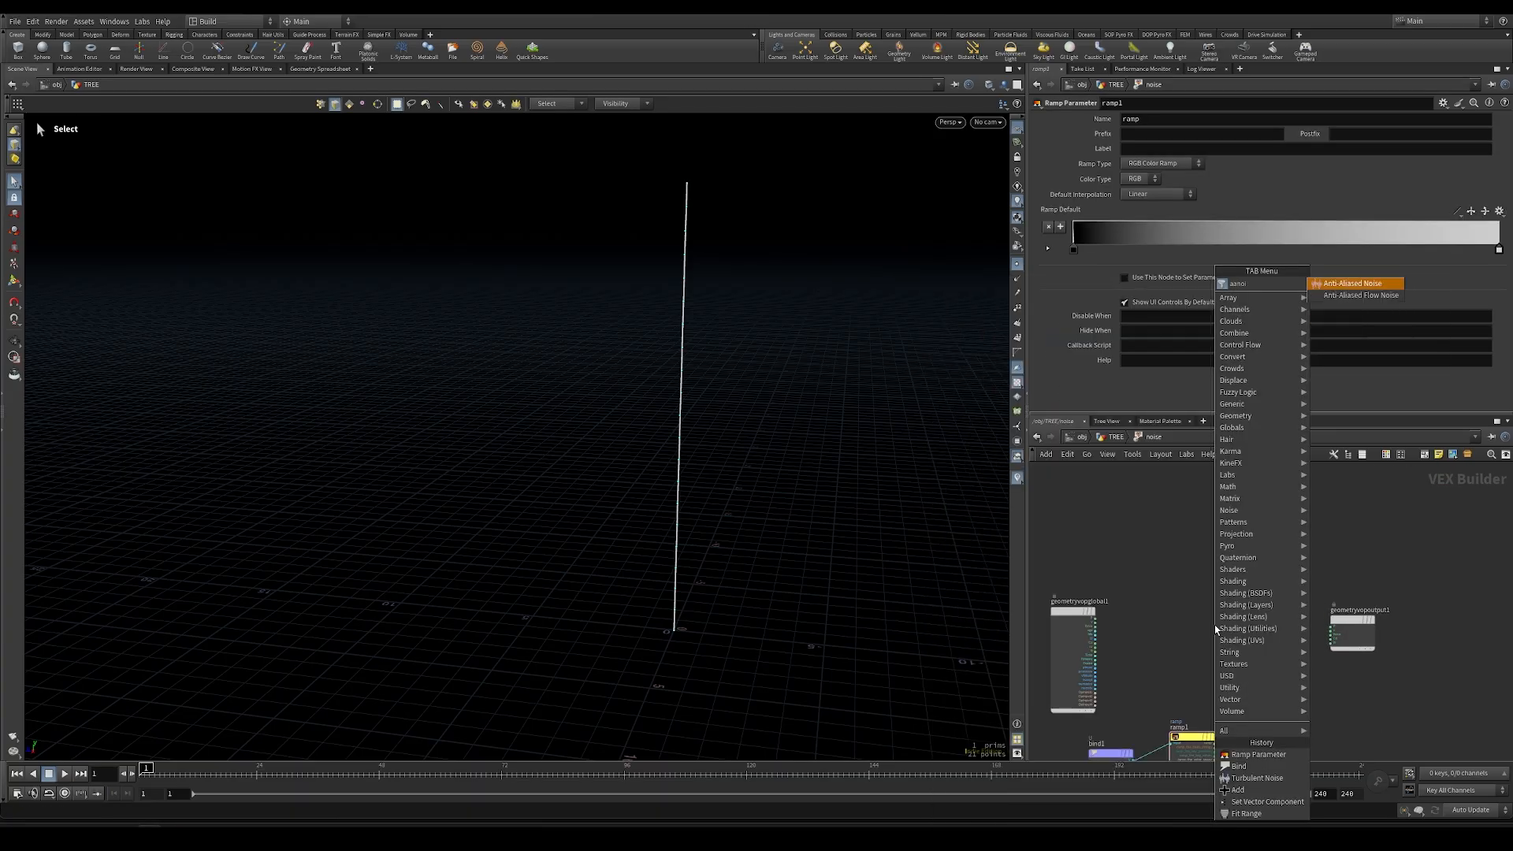
pyautogui.press('Return')
pyautogui.click(1188, 614)
pyautogui.scroll(3, 1186, 612)
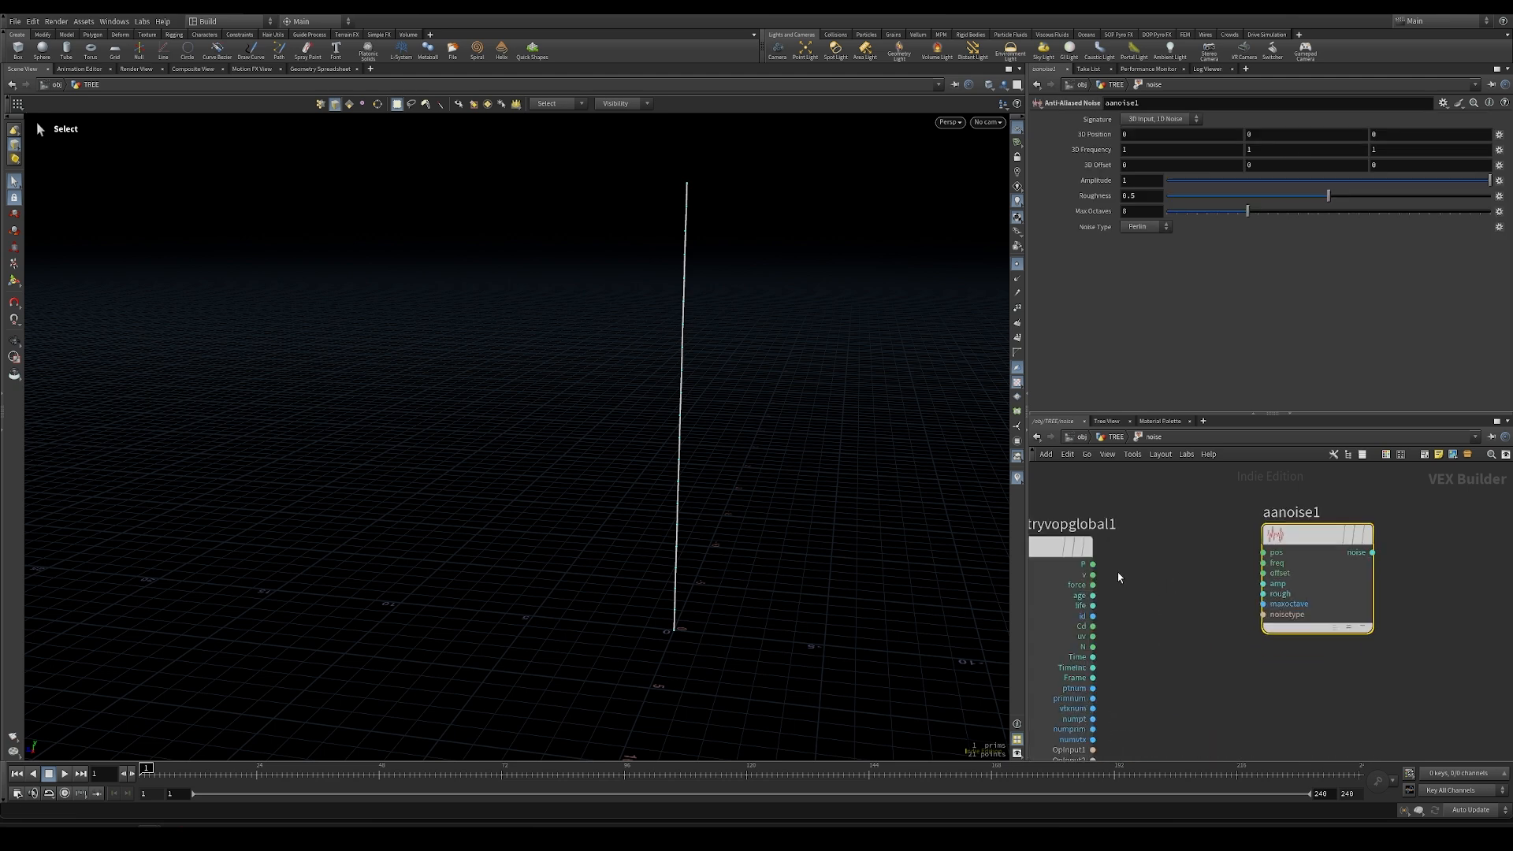
pyautogui.click(1093, 564)
pyautogui.click(1262, 553)
pyautogui.moveTo(1297, 537); pyautogui.dragTo(1338, 549)
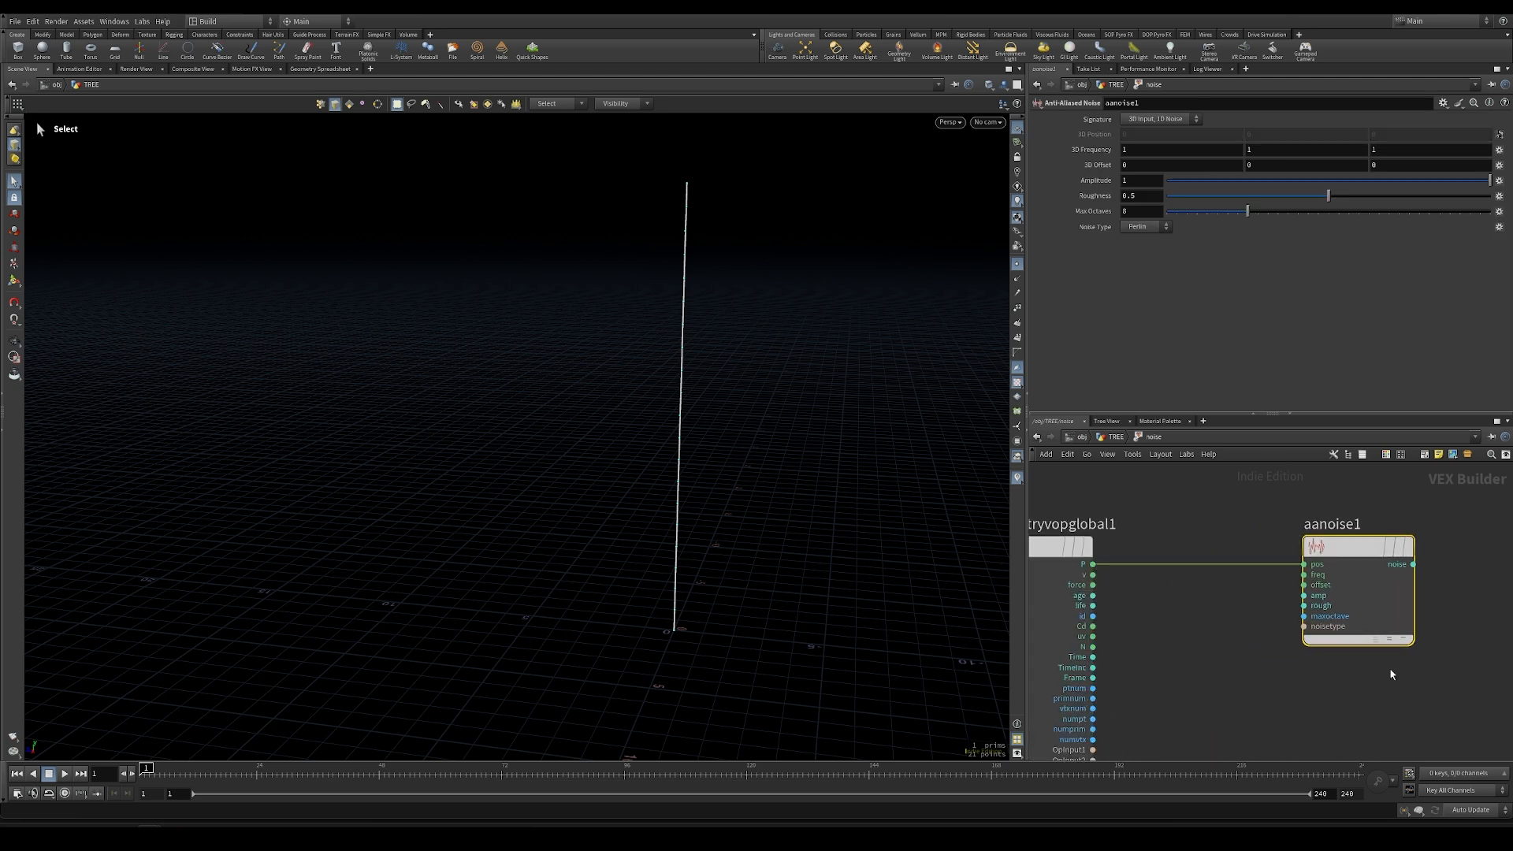
# Add a Multiply node with the noise output as its first input
pyautogui.moveTo(1375, 708); pyautogui.dragTo(1195, 639, button='middle')
pyautogui.scroll(-2, 1195, 639)
pyautogui.scroll(-2, 1262, 621)
pyautogui.press('Tab')
pyautogui.write('mult')
pyautogui.press('Return')
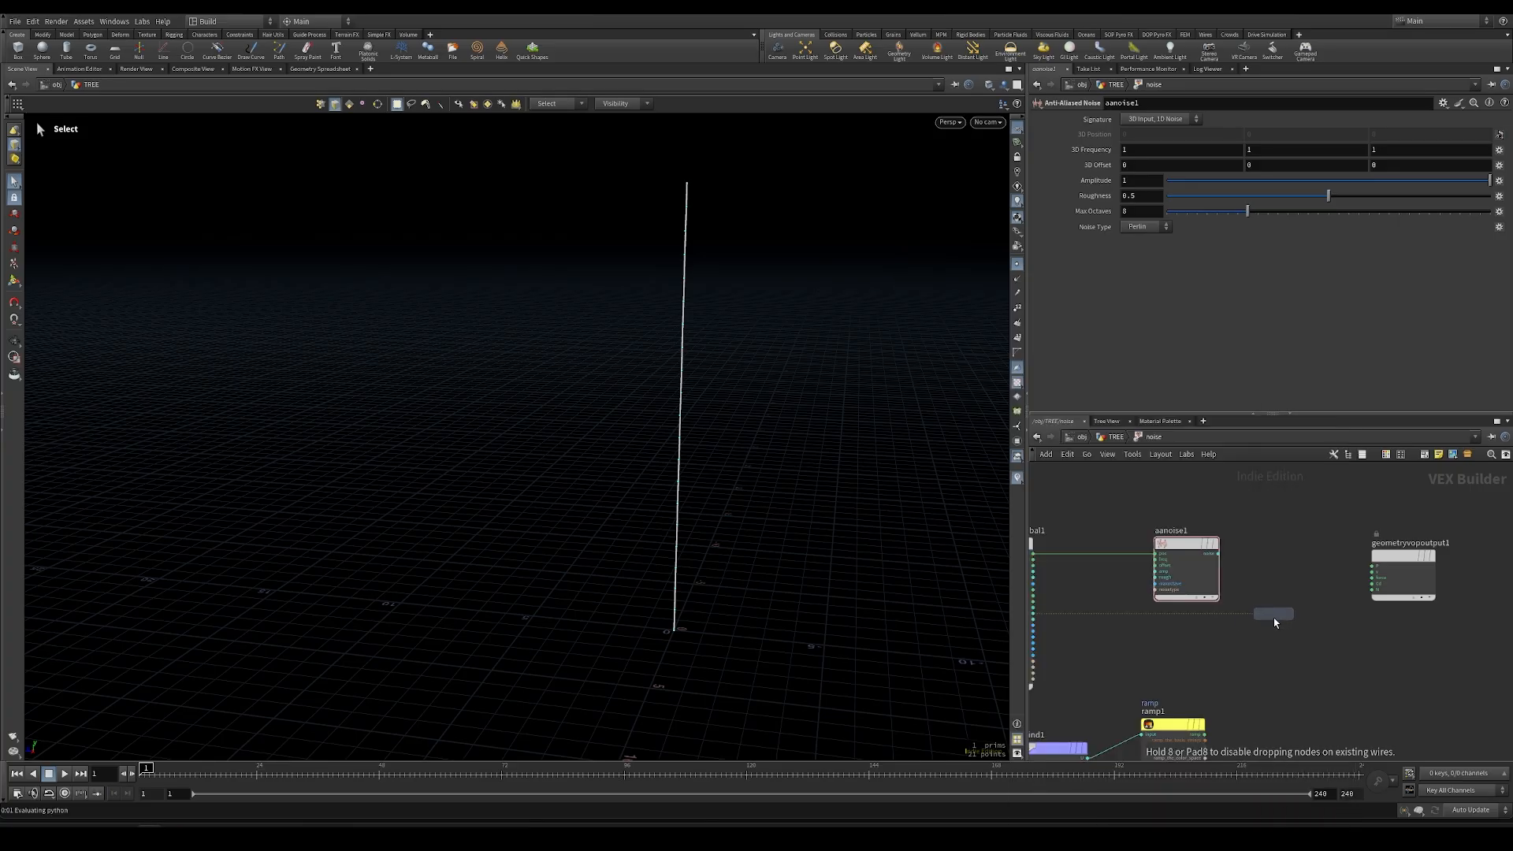
pyautogui.click(1250, 628)
# Change the ramp type to Spline Ramp (float) and connect the ramp to the Multiply node's second input
pyautogui.scroll(3, 1200, 552)
pyautogui.moveTo(1191, 662); pyautogui.dragTo(1221, 546, button='middle')
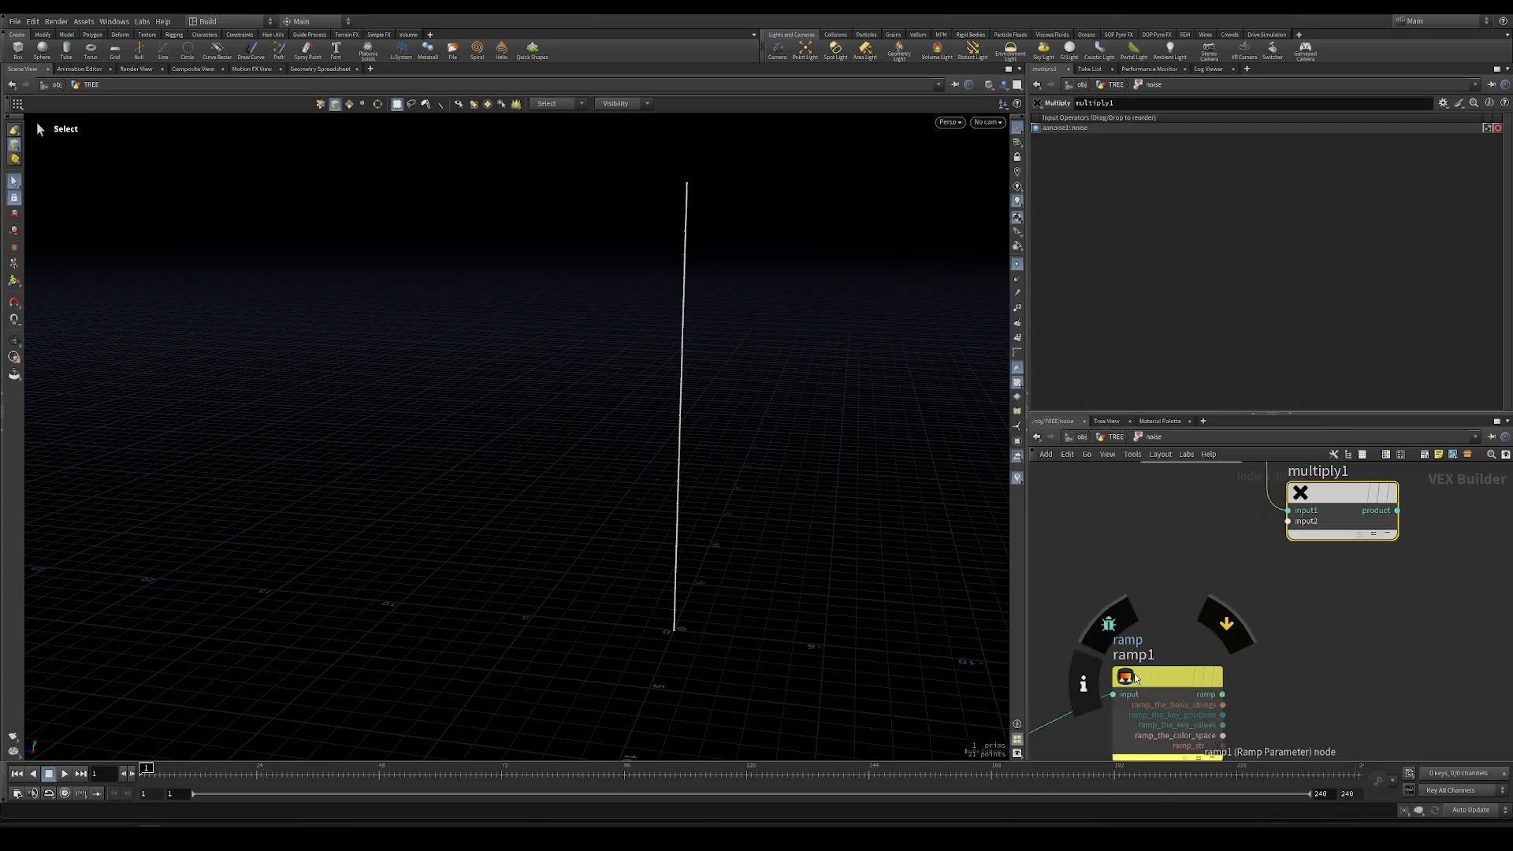
pyautogui.click(1223, 694)
pyautogui.click(1203, 631)
pyautogui.click(1188, 678)
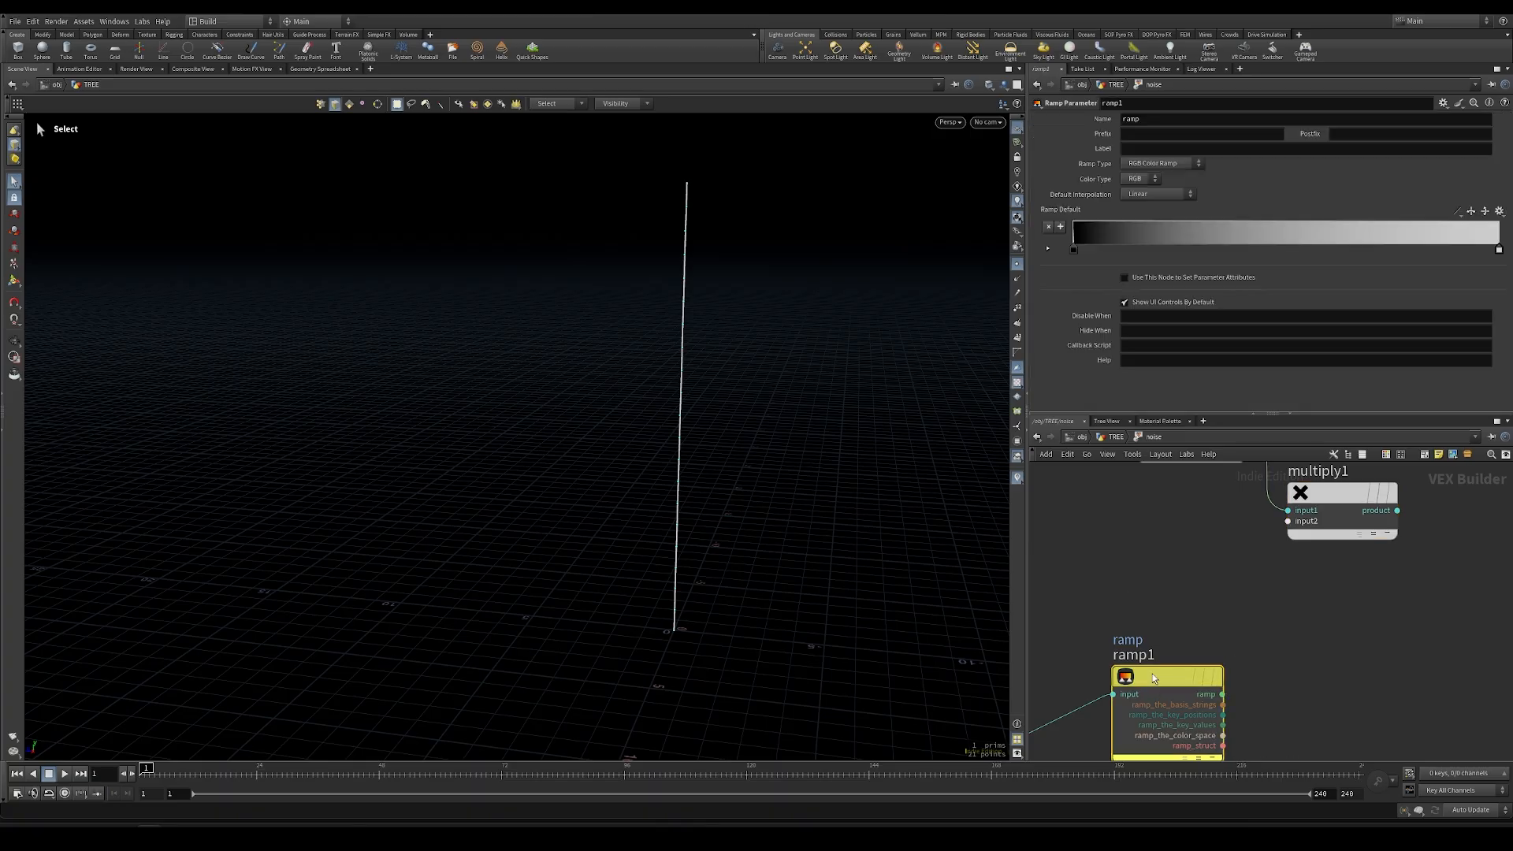
pyautogui.click(1179, 167)
pyautogui.click(1156, 184)
pyautogui.click(1288, 521)
pyautogui.click(1223, 694)
pyautogui.press('h')
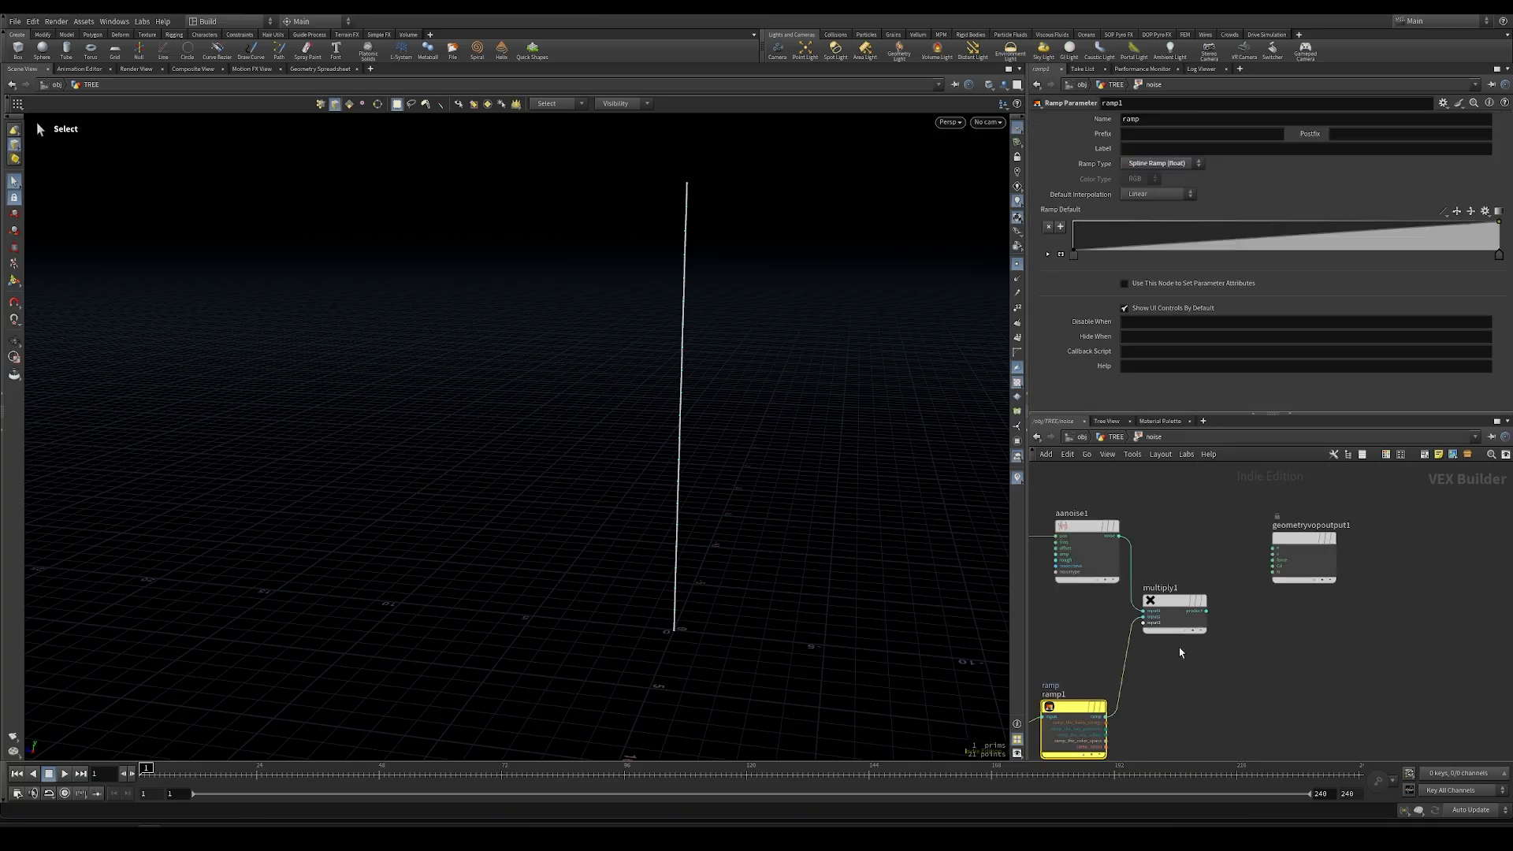
# Make room before the geometry output and place an Add node there
pyautogui.moveTo(1247, 613); pyautogui.dragTo(1260, 612)
pyautogui.moveTo(1335, 571); pyautogui.dragTo(1388, 562)
pyautogui.press('Tab')
pyautogui.write('add')
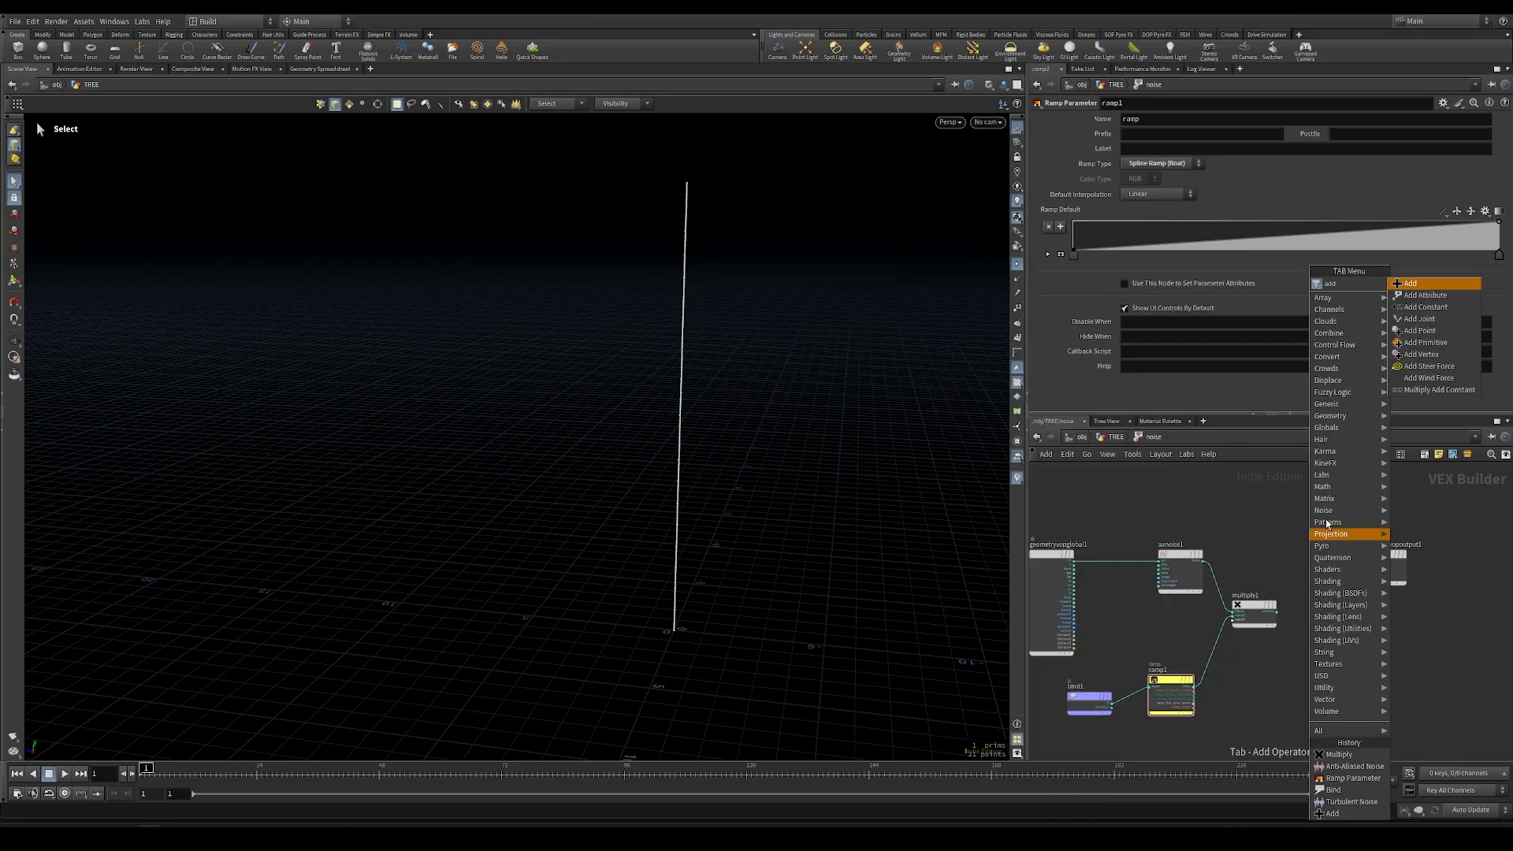
pyautogui.click(1425, 284)
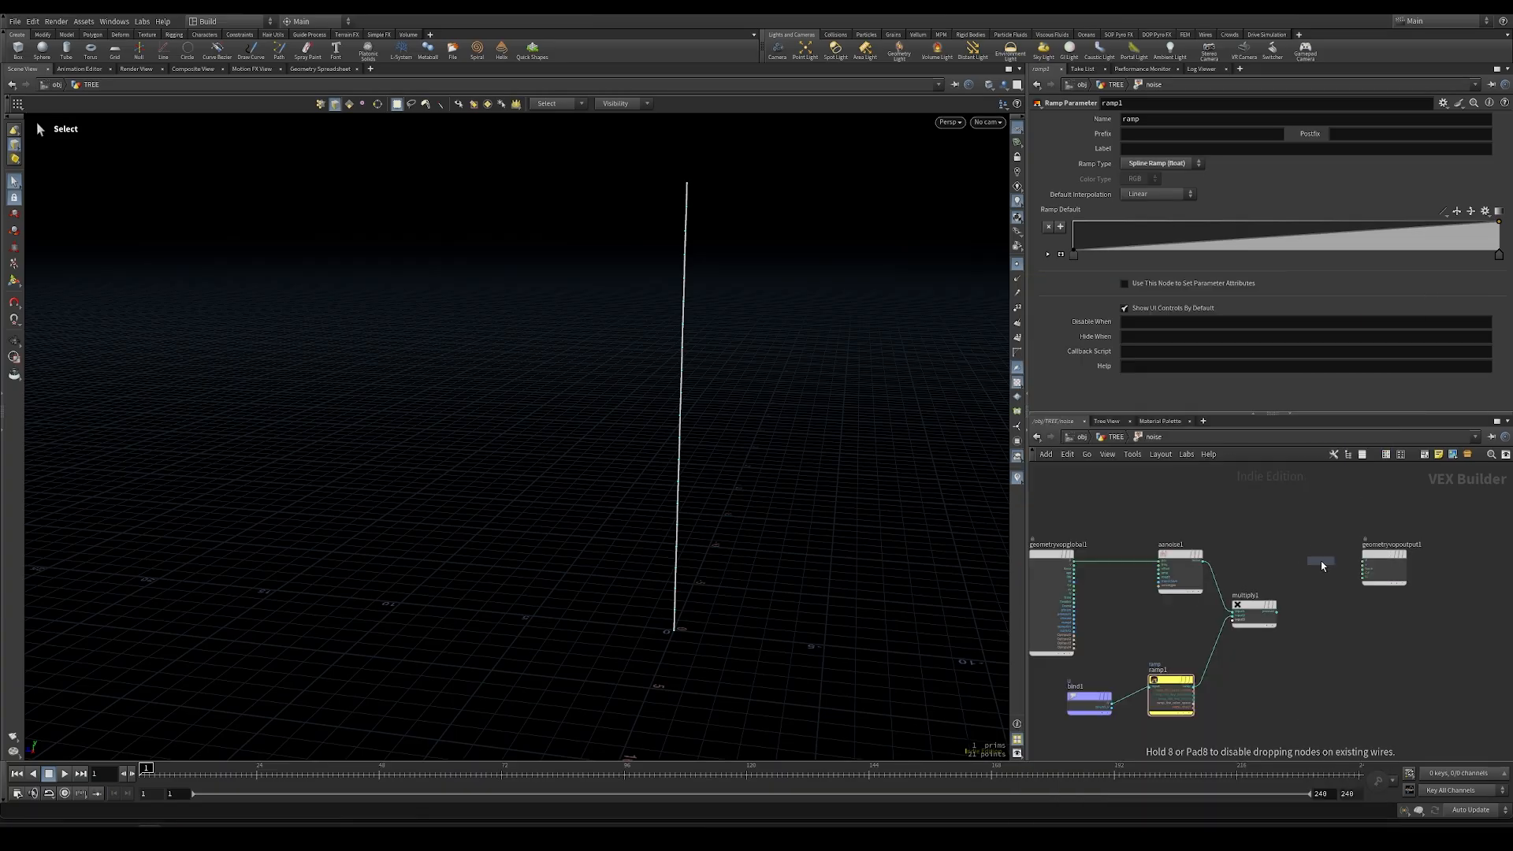
pyautogui.click(1321, 563)
pyautogui.scroll(1, 1186, 555)
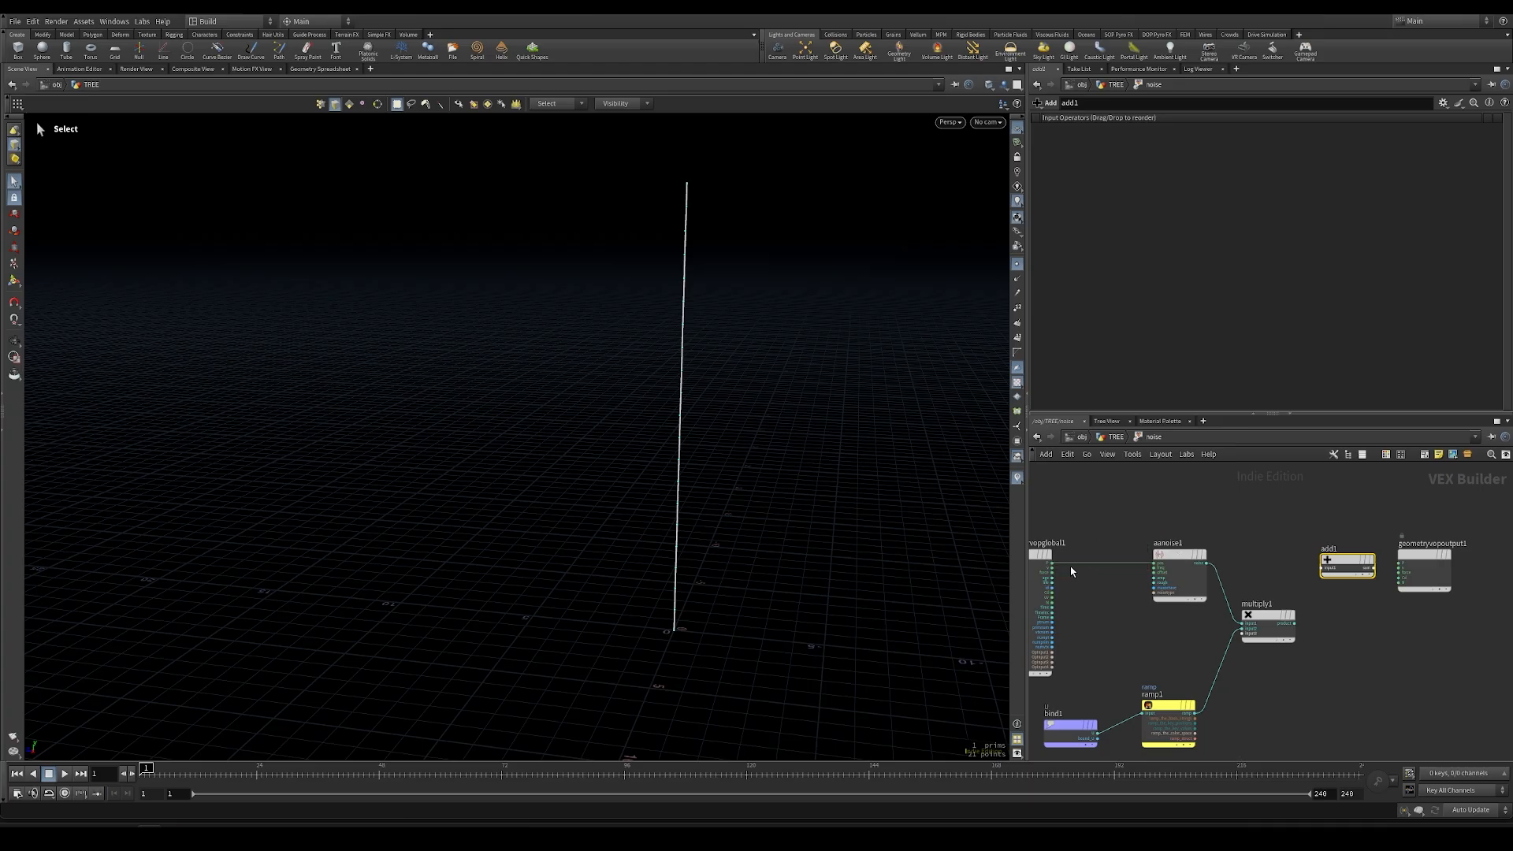
# Sum the global P and the Multiply product in the Add node and send the result to the output's P
pyautogui.moveTo(1171, 558); pyautogui.dragTo(1146, 615)
pyautogui.moveTo(1053, 564); pyautogui.dragTo(1326, 567)
pyautogui.click(1293, 625)
pyautogui.click(1339, 577)
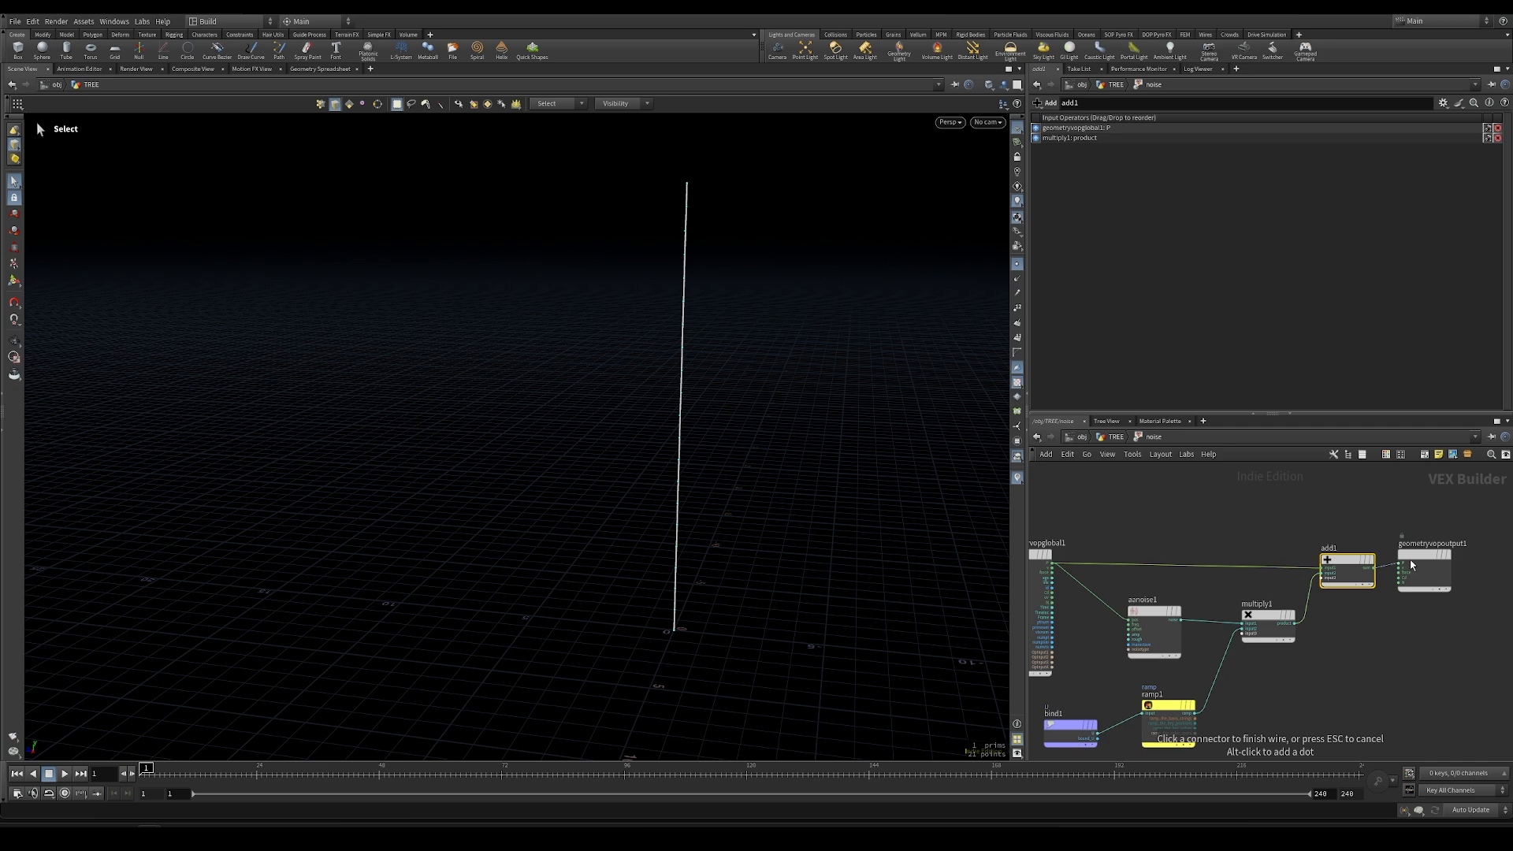
# Set the amplitude of the Anti-Aliased Noise to 6
pyautogui.click(1114, 439)
pyautogui.keyDown('alt'); pyautogui.moveTo(808, 455); pyautogui.dragTo(837, 402); pyautogui.keyUp('alt')
pyautogui.doubleClick(1198, 644)
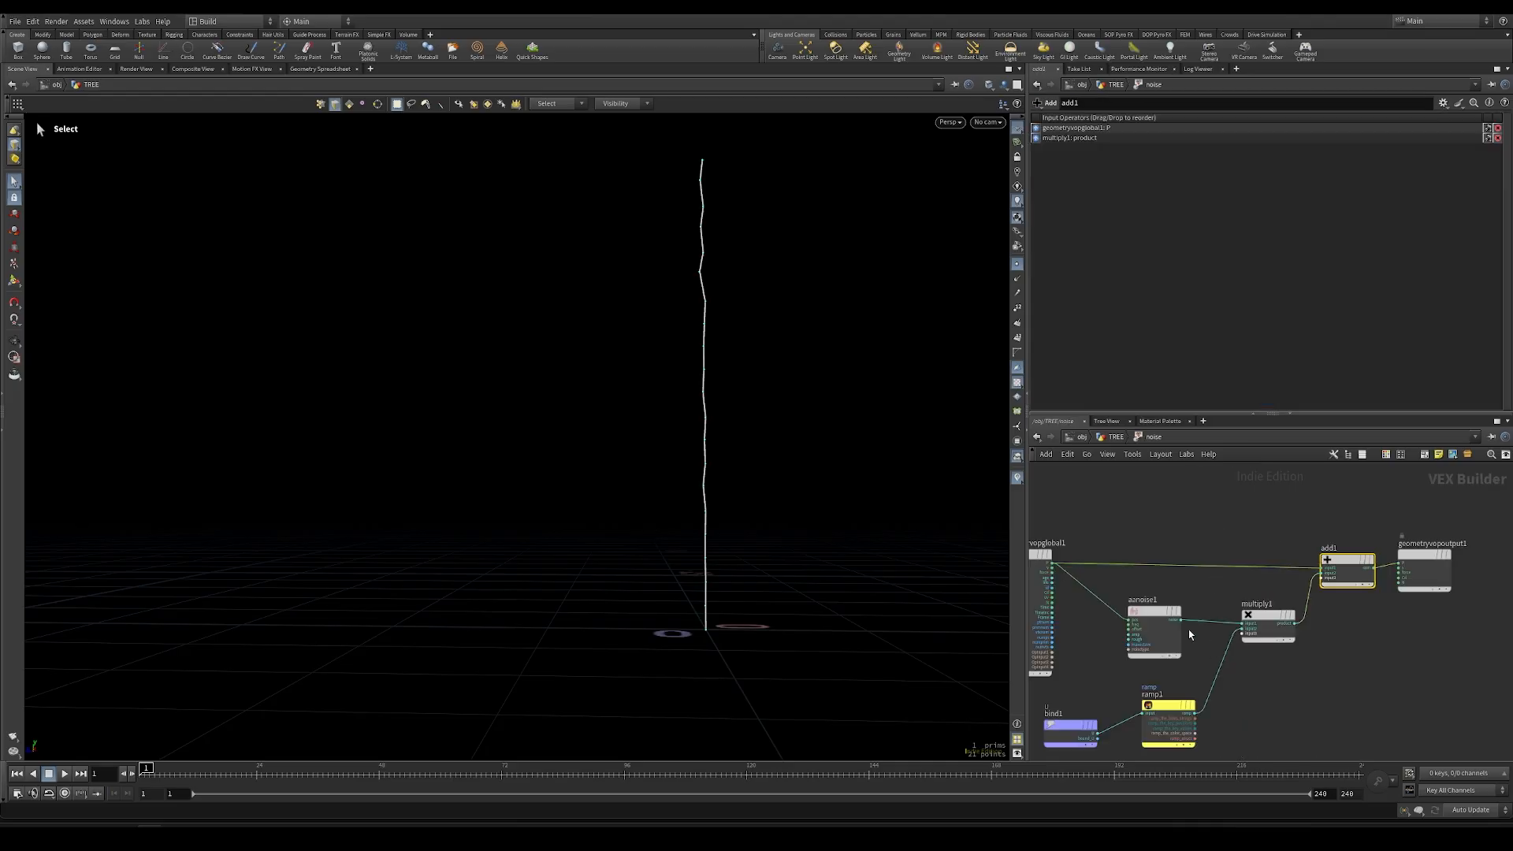
pyautogui.click(1173, 609)
pyautogui.click(1151, 178)
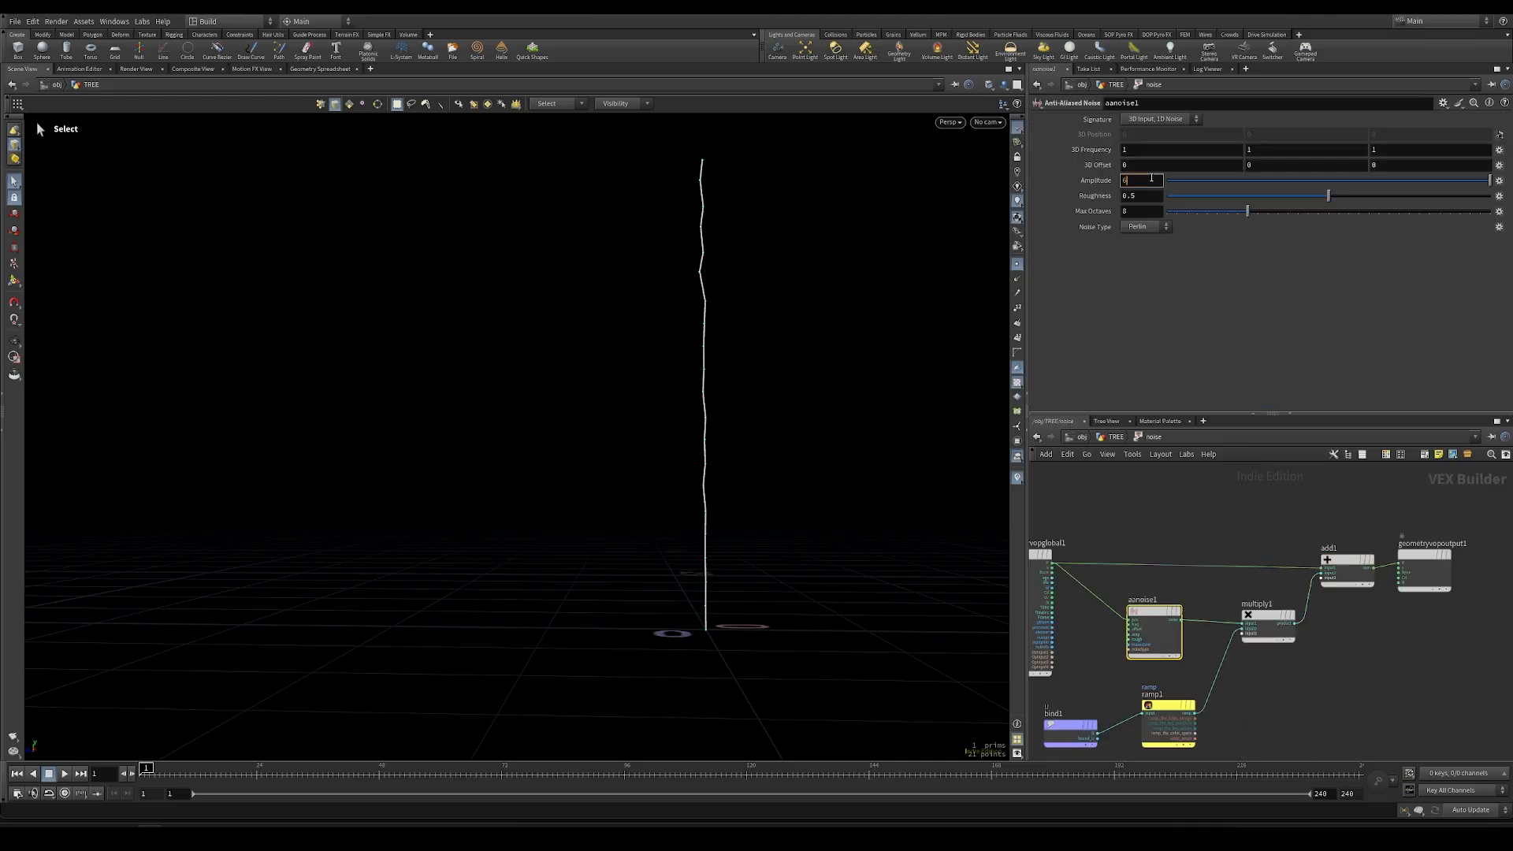
pyautogui.write('6')
pyautogui.press('Return')
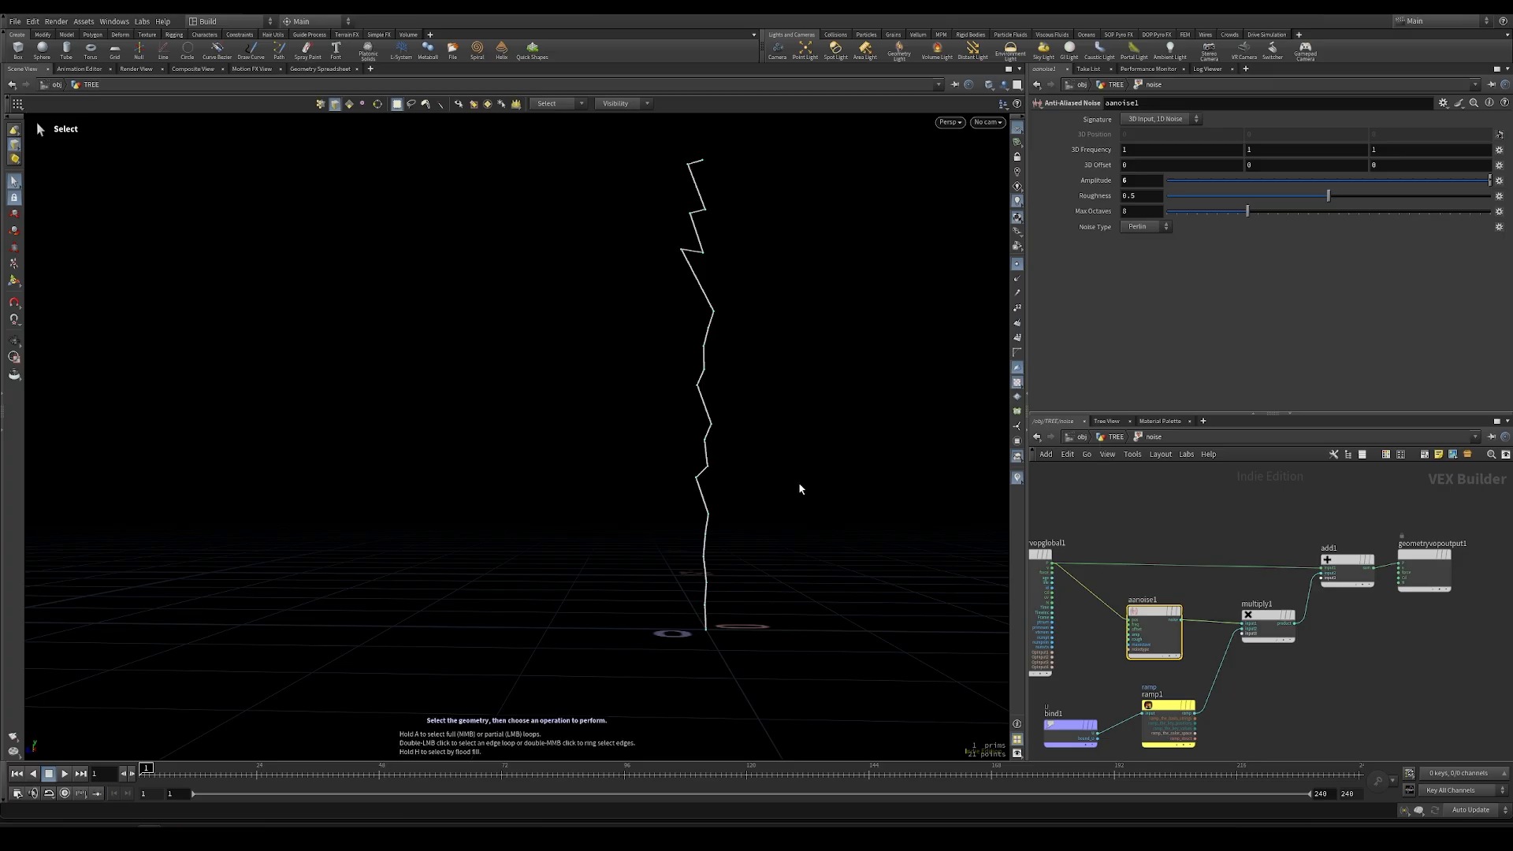
# Ghost the other objects from the TREE level, then reopen the noise network with the pot in view
pyautogui.click(1113, 437)
pyautogui.moveTo(1074, 371); pyautogui.dragTo(993, 386)
pyautogui.click(1003, 86)
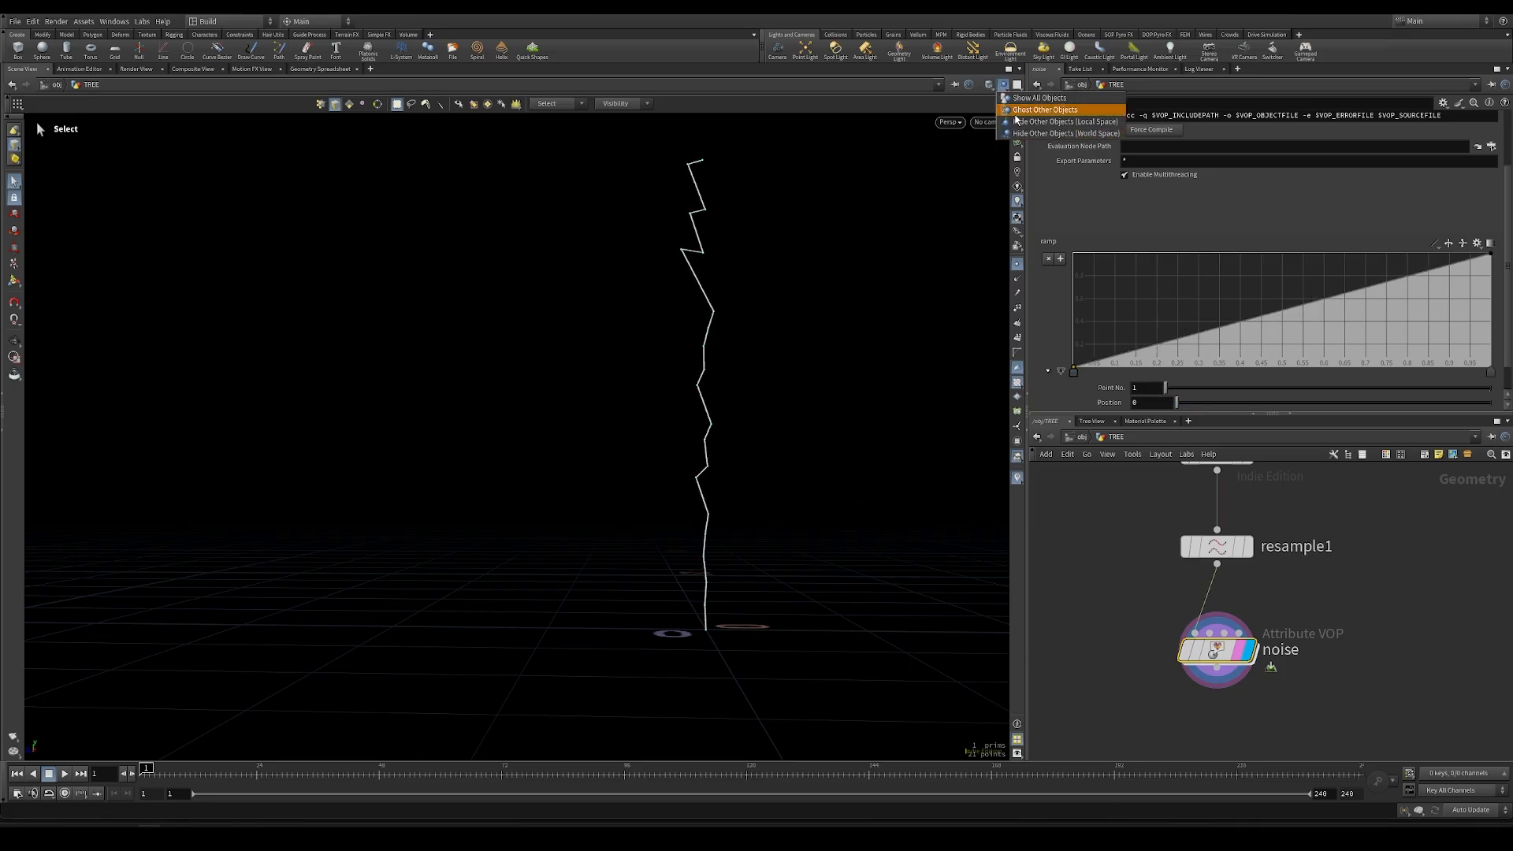
pyautogui.click(1018, 113)
pyautogui.keyDown('alt'); pyautogui.moveTo(754, 362); pyautogui.dragTo(827, 417); pyautogui.keyUp('alt')
pyautogui.doubleClick(1214, 651)
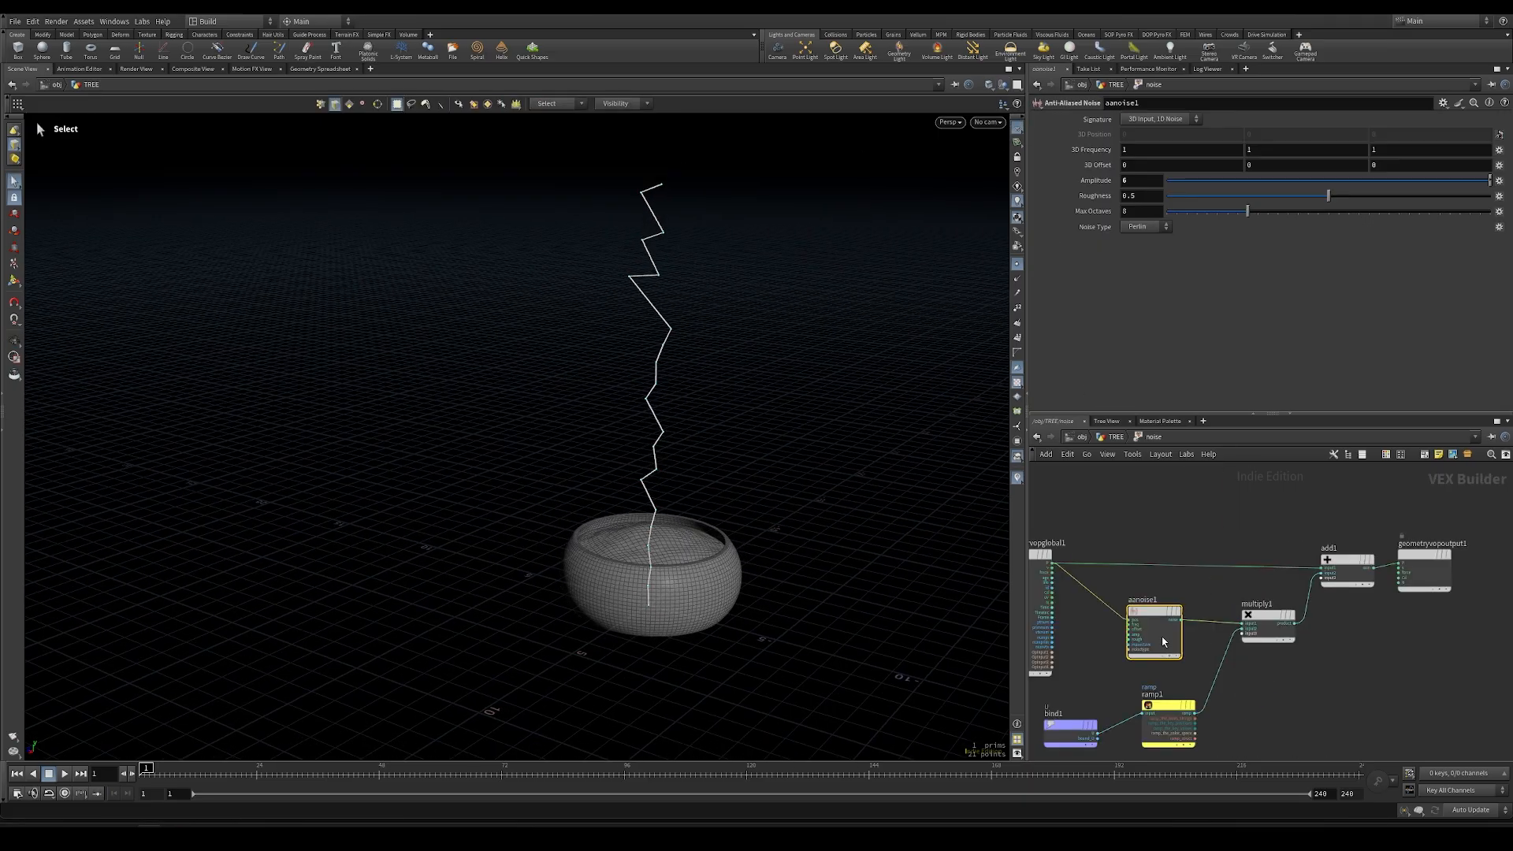
pyautogui.moveTo(741, 402)
pyautogui.keyDown('alt'); pyautogui.mouseDown()
pyautogui.moveTo(683, 442)
pyautogui.moveTo(761, 382)
pyautogui.mouseUp(); pyautogui.keyUp('alt')
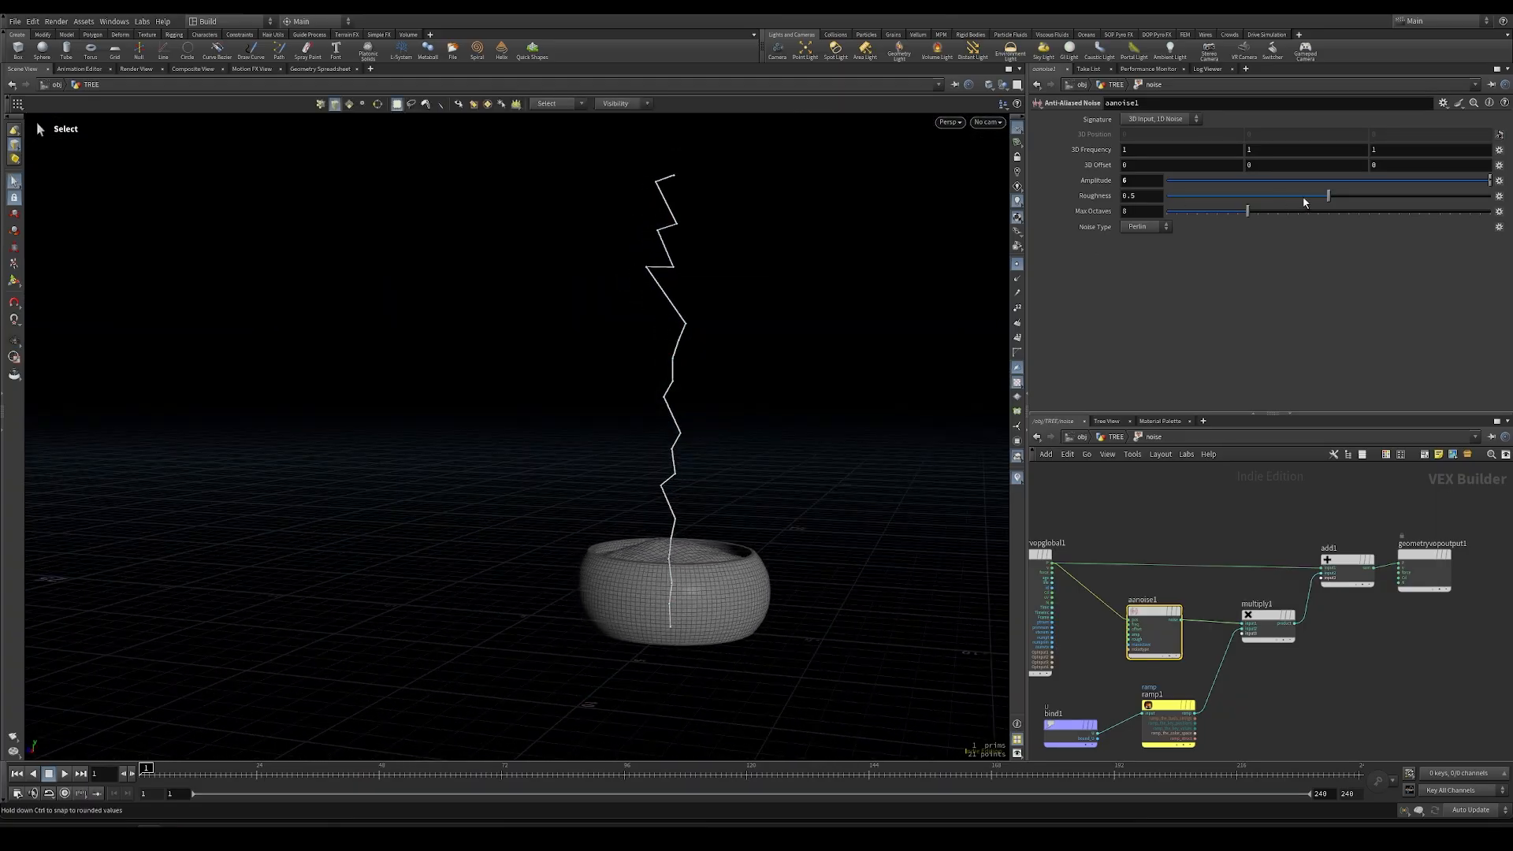
# Lower the 3D frequency of the Anti-Aliased Noise and change its signature
pyautogui.moveTo(1095, 149)
pyautogui.mouseDown(button='middle')
pyautogui.moveTo(1052, 149)
pyautogui.moveTo(1072, 149)
pyautogui.mouseUp(button='middle')
pyautogui.click(1158, 119)
pyautogui.click(1162, 144)
pyautogui.moveTo(716, 270)
pyautogui.keyDown('alt'); pyautogui.mouseDown()
pyautogui.moveTo(874, 335)
pyautogui.moveTo(705, 280)
pyautogui.mouseUp(); pyautogui.keyUp('alt')
# Shape the noise VOP's ramp into a smooth S-curve with two extra points and B-Spline interpolation
pyautogui.click(1115, 437)
pyautogui.moveTo(1065, 373); pyautogui.dragTo(1226, 372)
pyautogui.click(1434, 245)
pyautogui.click(1446, 315)
pyautogui.click(1050, 373)
pyautogui.click(1226, 371)
pyautogui.moveTo(1226, 372); pyautogui.dragTo(1256, 283)
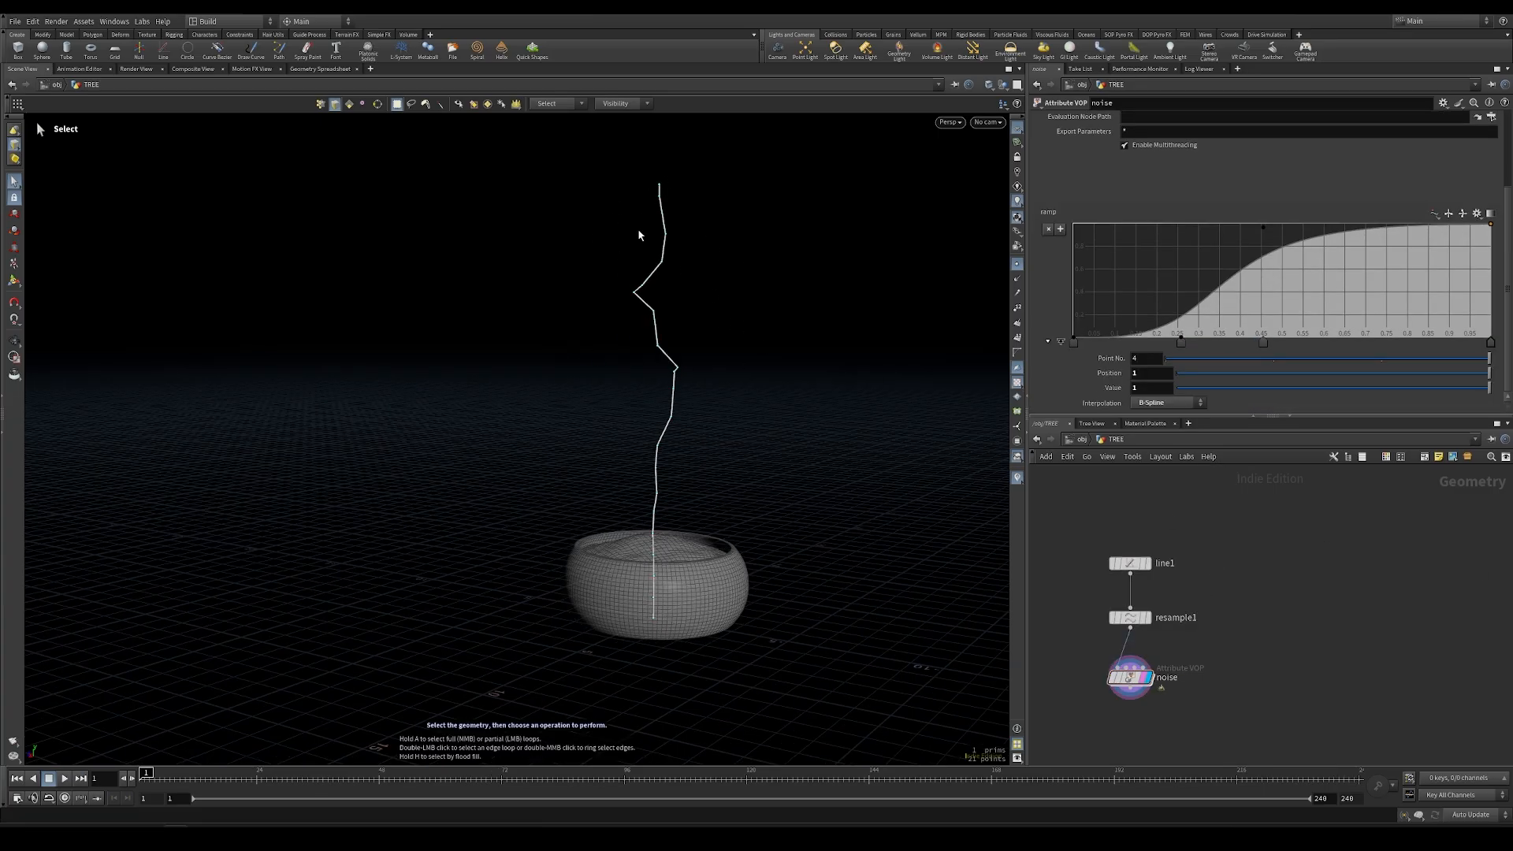
# Place a Null node beside the line node and name it CTRL
pyautogui.moveTo(1284, 588); pyautogui.dragTo(1267, 597, button='middle')
pyautogui.press('Tab')
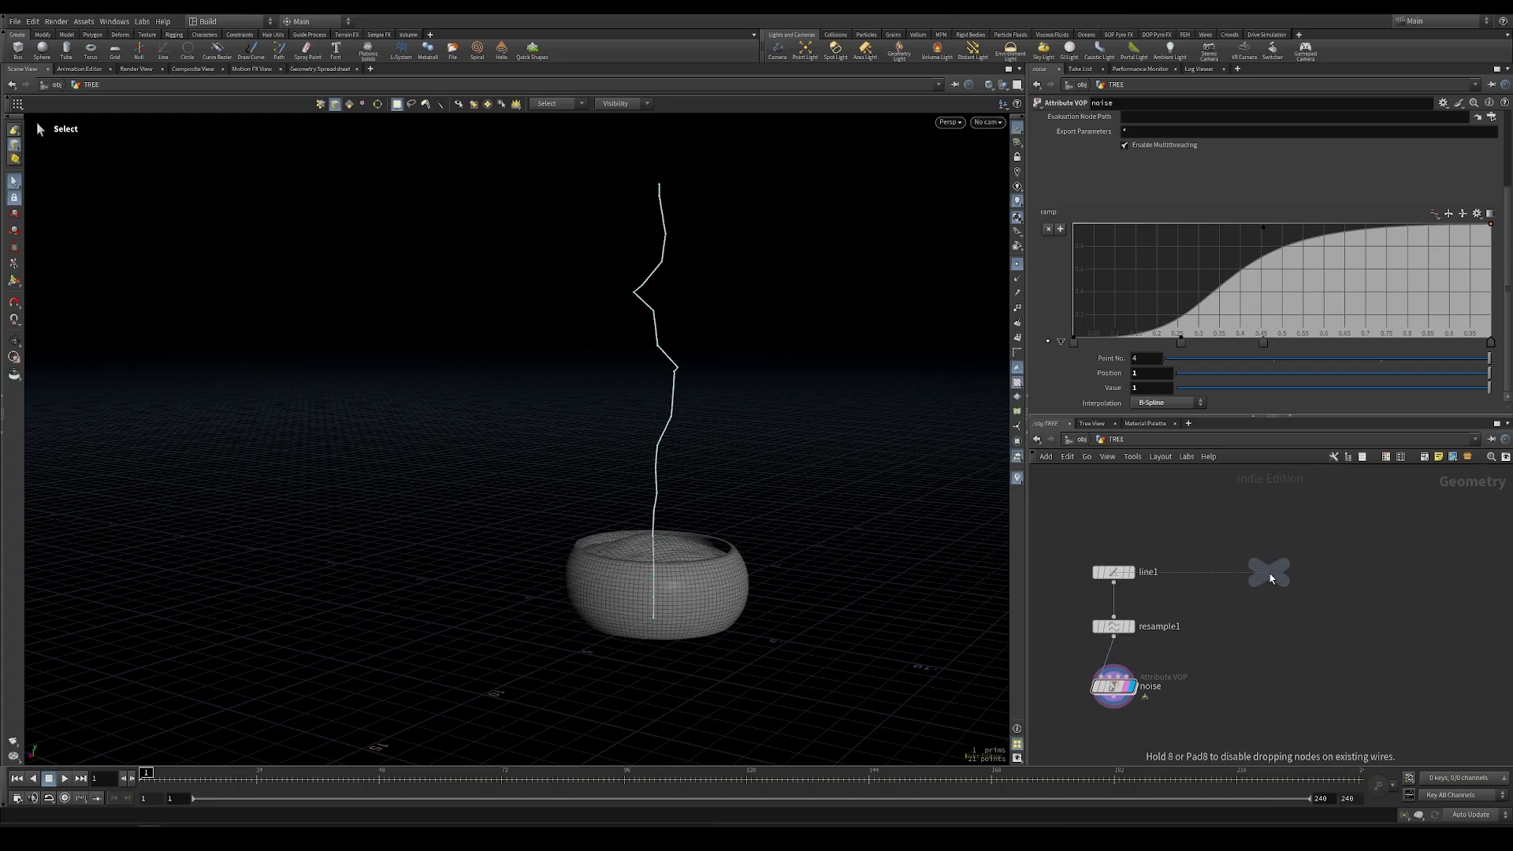
pyautogui.click(1270, 579)
pyautogui.write('CTRL')
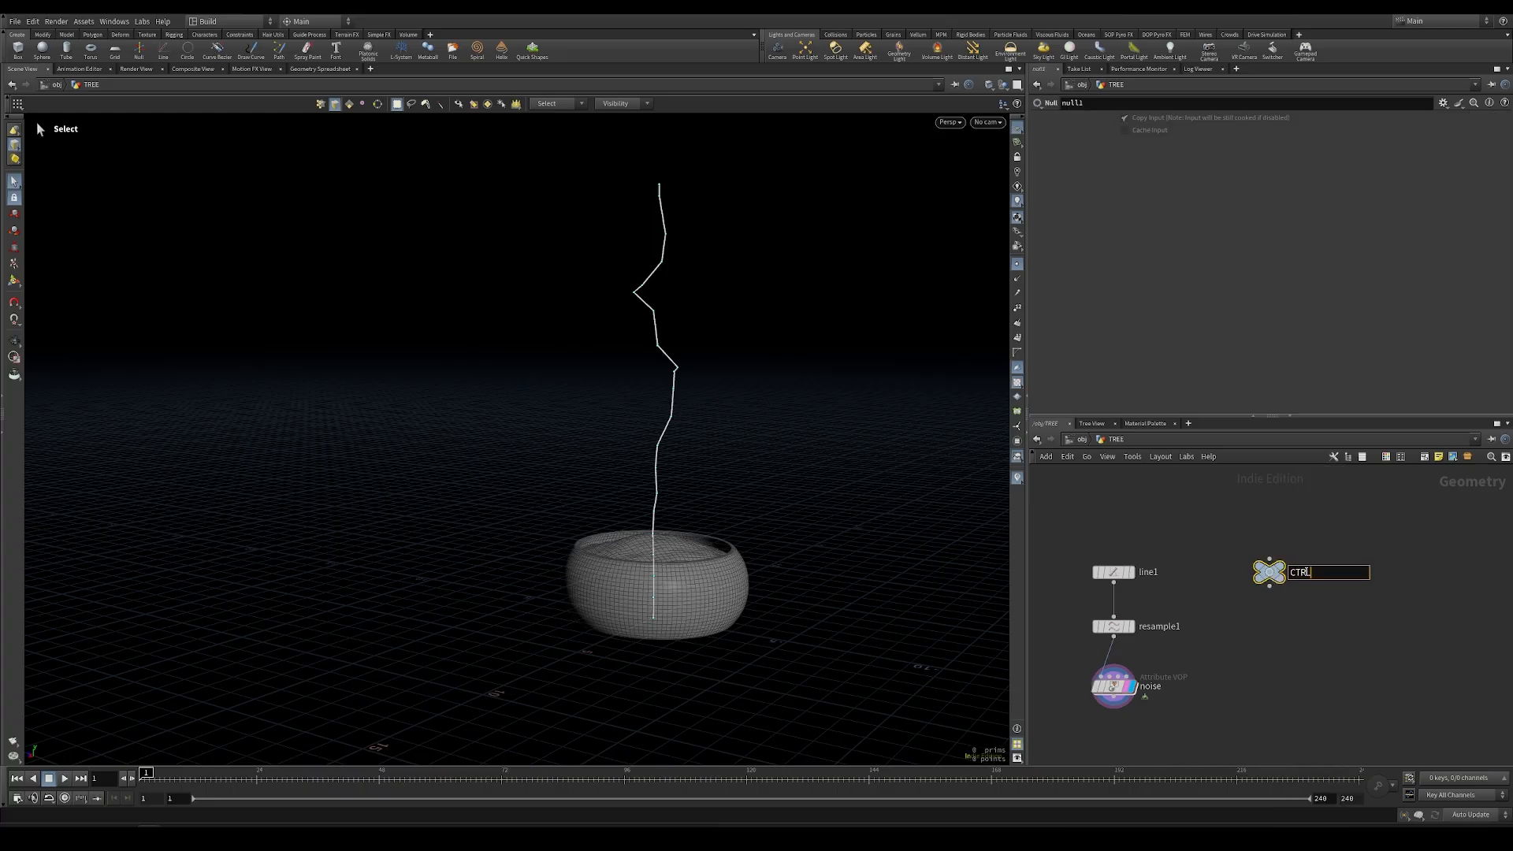
pyautogui.press('Return')
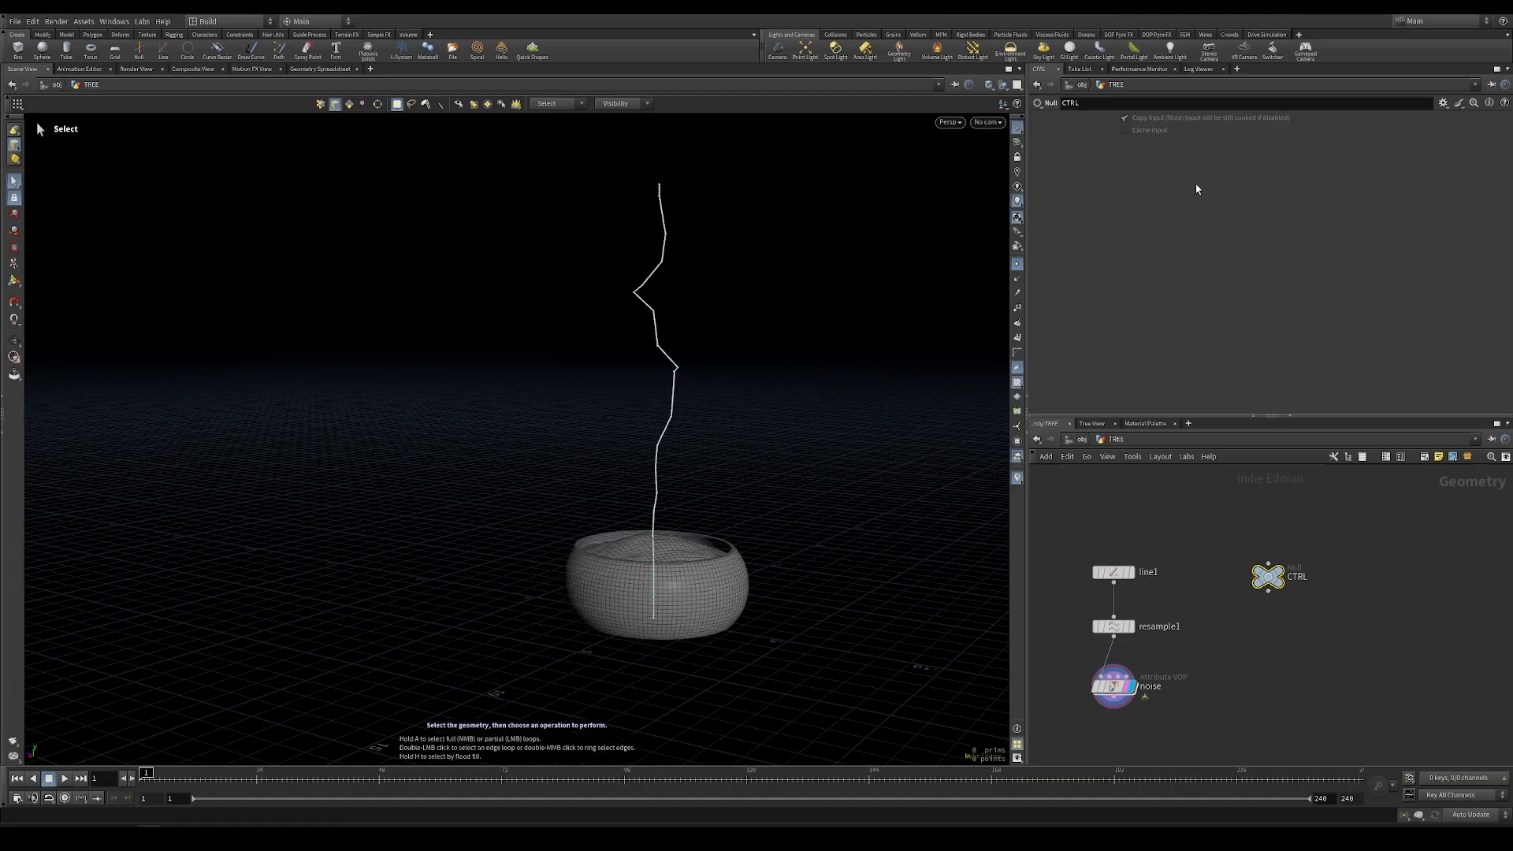
# Open the parameter interface editor for CTRL and make its built-in Copy Input and Cache Input parameters invisible
pyautogui.click(1445, 105)
pyautogui.click(1399, 116)
pyautogui.keyDown('shift'); pyautogui.click(550, 187); pyautogui.keyUp('shift')
pyautogui.click(714, 301)
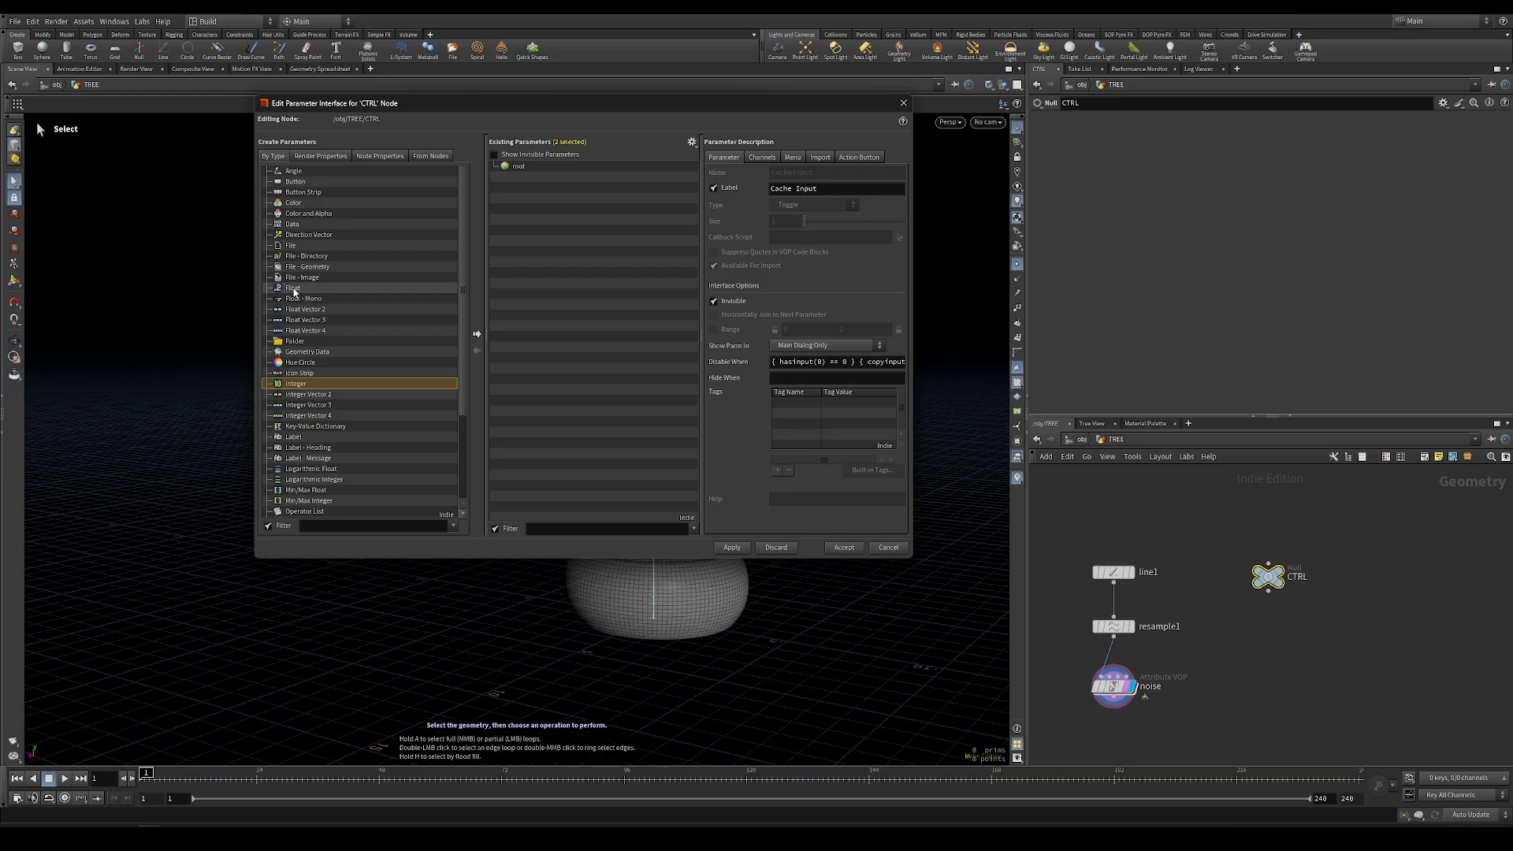
# Add a float parameter labelled Master Seed with the name mseed to CTRL and accept the interface changes
pyautogui.moveTo(376, 298); pyautogui.dragTo(560, 219)
pyautogui.doubleClick(818, 184)
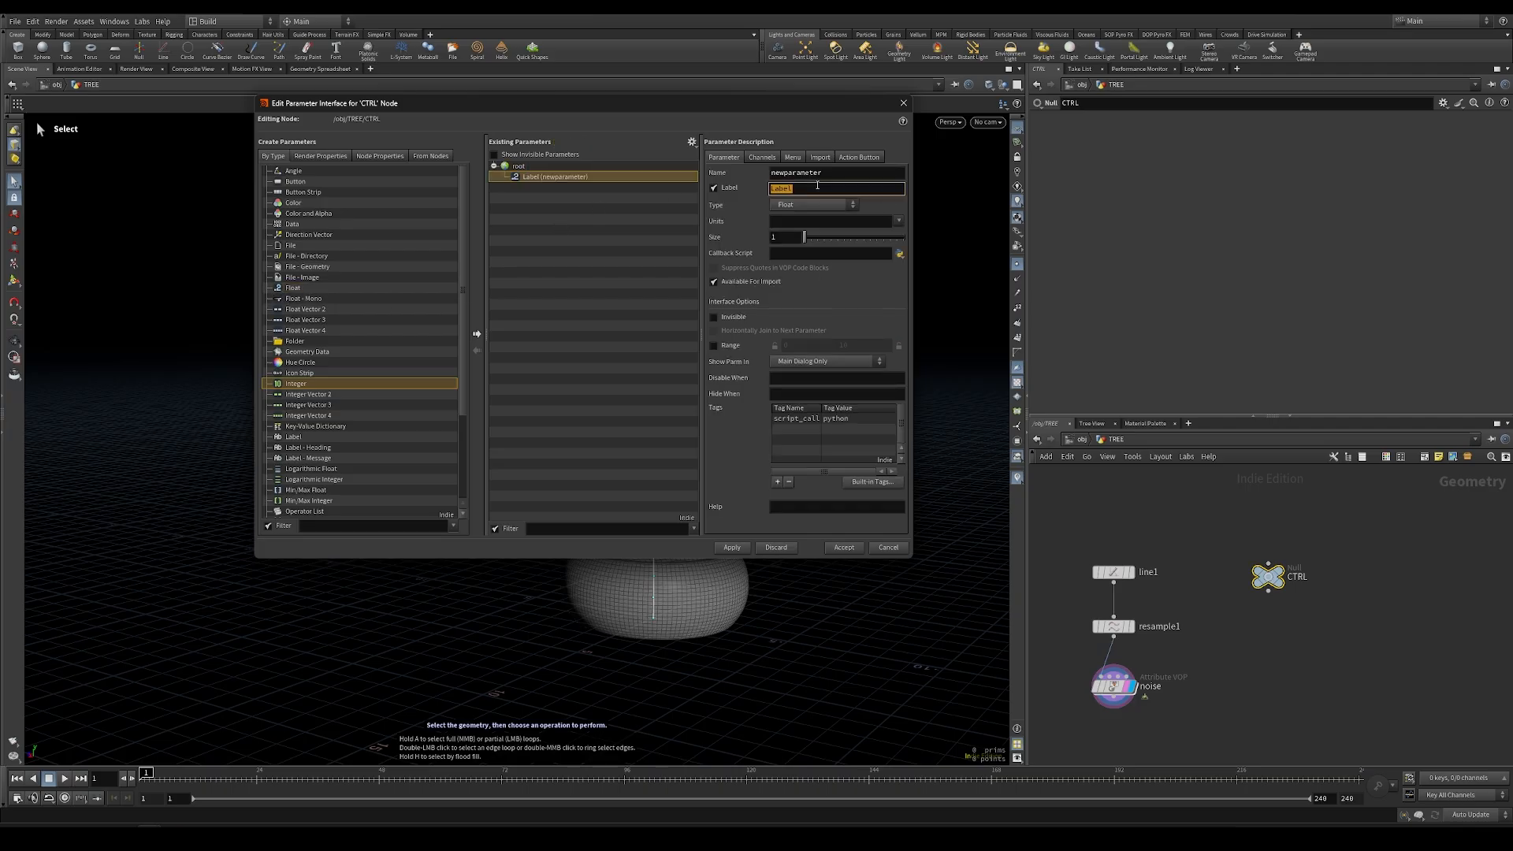
pyautogui.doubleClick(828, 175)
pyautogui.write('mseed')
pyautogui.press('Return')
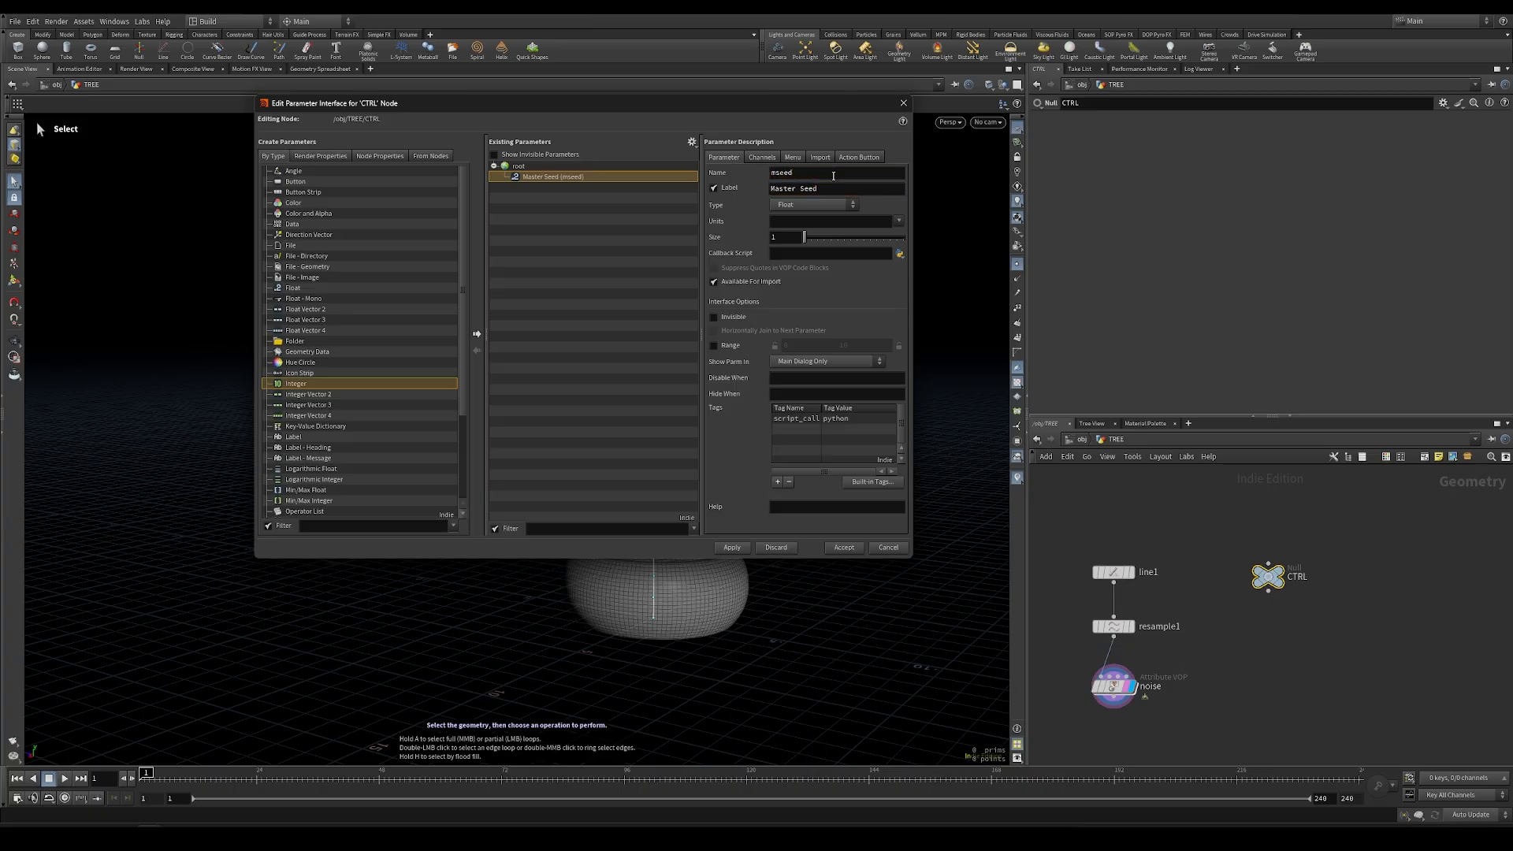
pyautogui.click(731, 548)
pyautogui.click(840, 547)
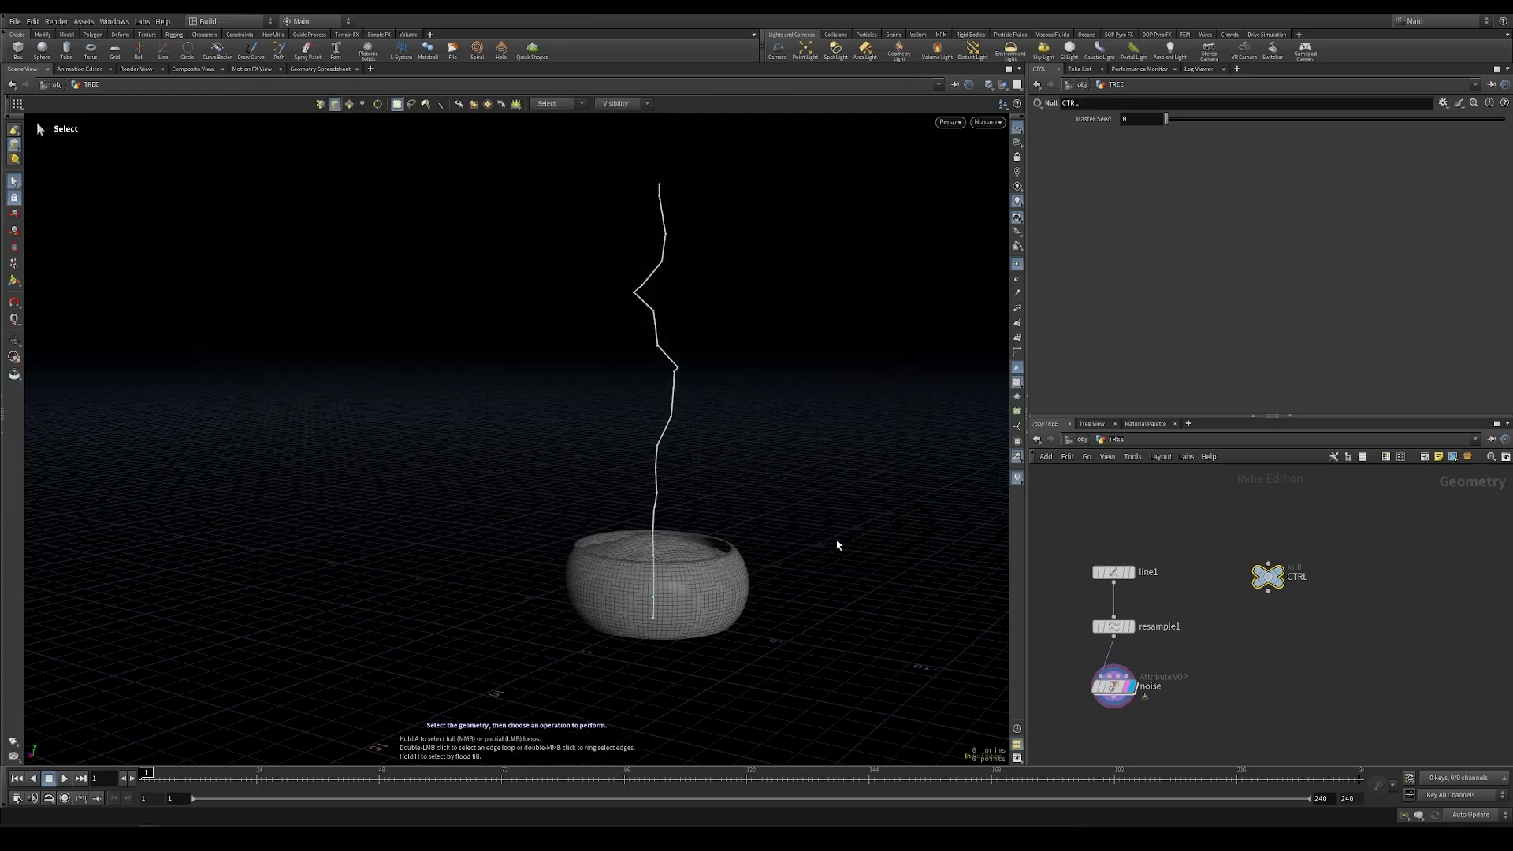
# Enter the noise VOP network, select the Anti-Aliased Noise, try different 3D Offset values and undo the trial
pyautogui.click(1113, 687)
pyautogui.doubleClick(1114, 687)
pyautogui.moveTo(1156, 526); pyautogui.dragTo(1089, 517)
pyautogui.moveTo(1308, 599)
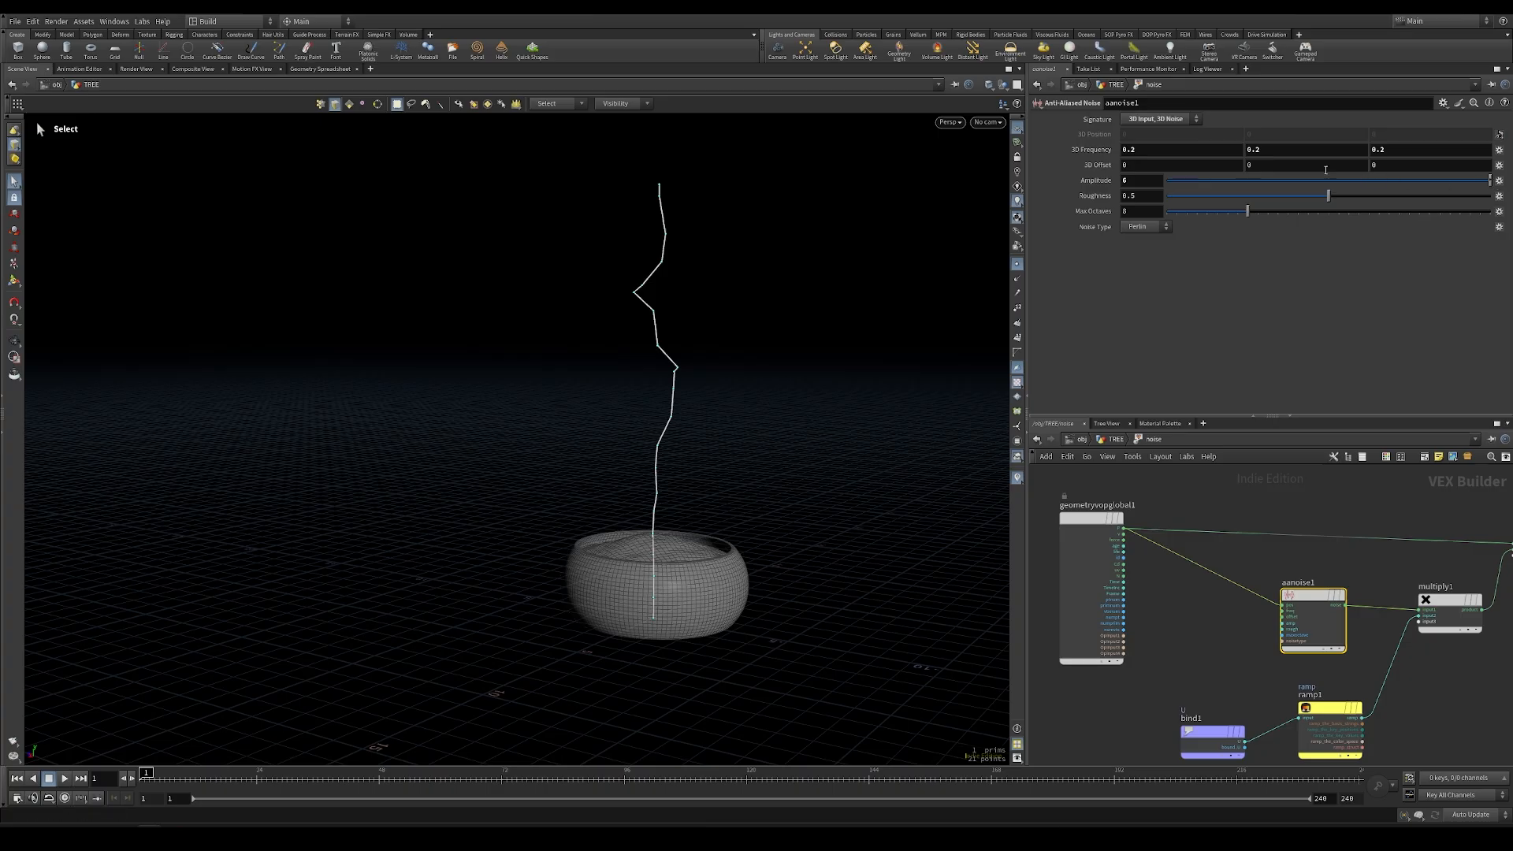
pyautogui.moveTo(1180, 162); pyautogui.dragTo(1300, 147, button='middle')
pyautogui.hotkey('ctrl', 'z')
# Move the geometry globals node aside and place a Parameter node between it and the Anti-Aliased Noise
pyautogui.moveTo(1143, 543); pyautogui.dragTo(1225, 537, button='middle')
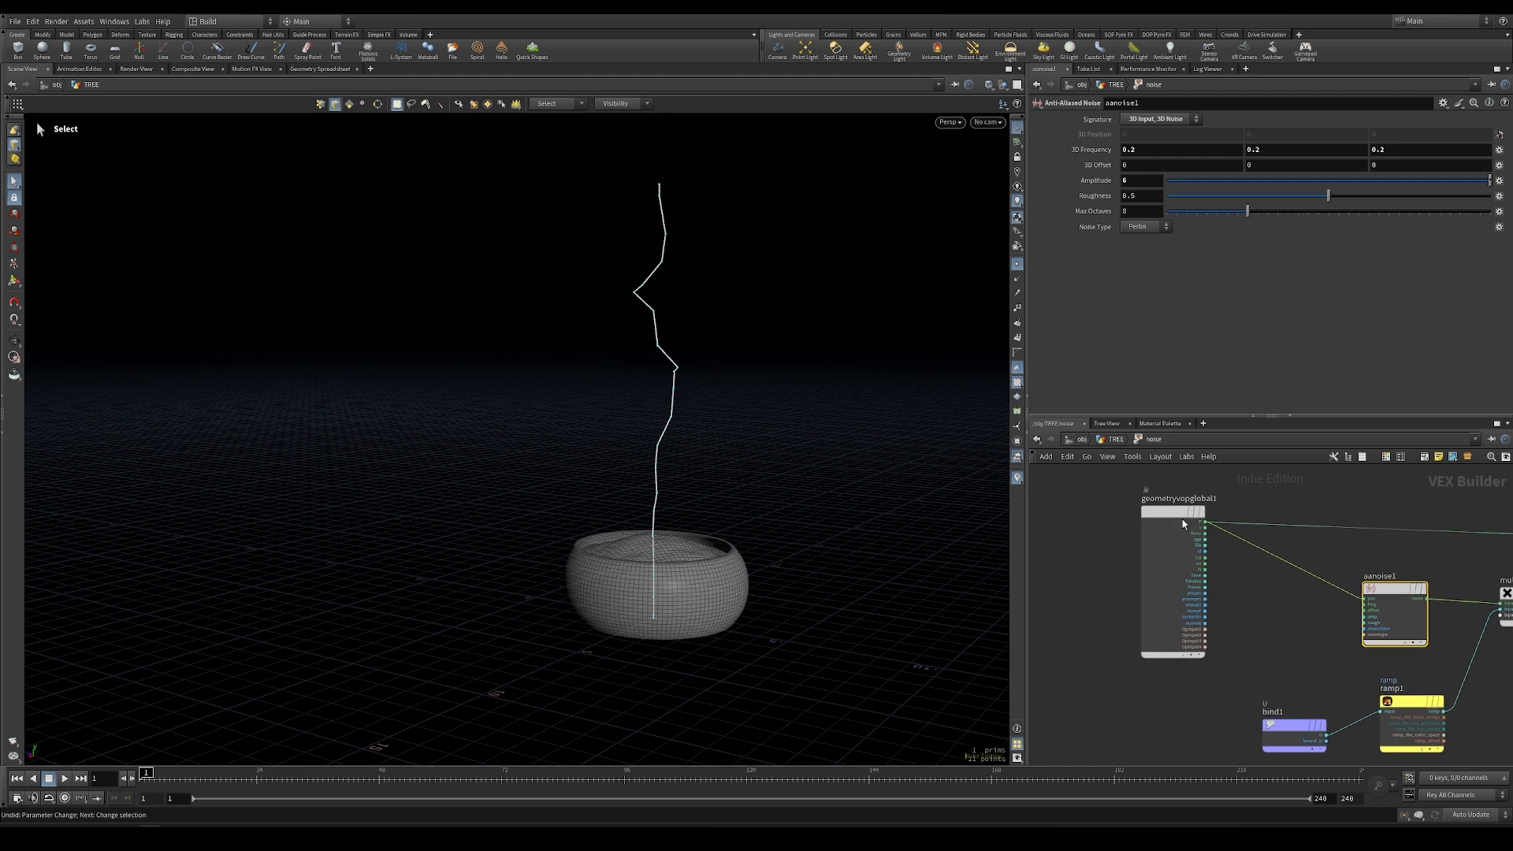
pyautogui.moveTo(1175, 511); pyautogui.dragTo(1118, 489)
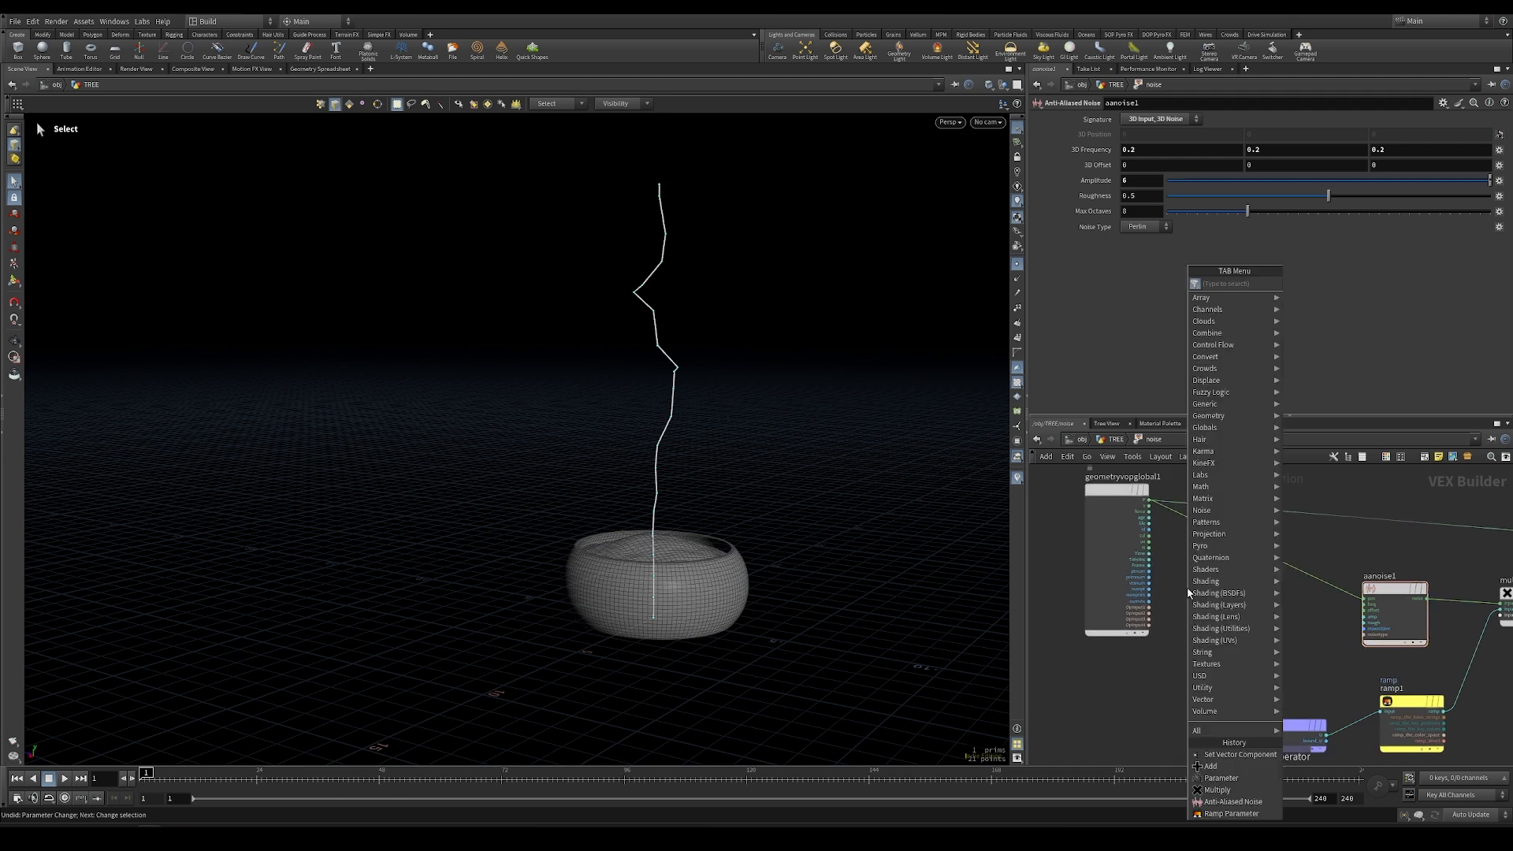
pyautogui.write('param')
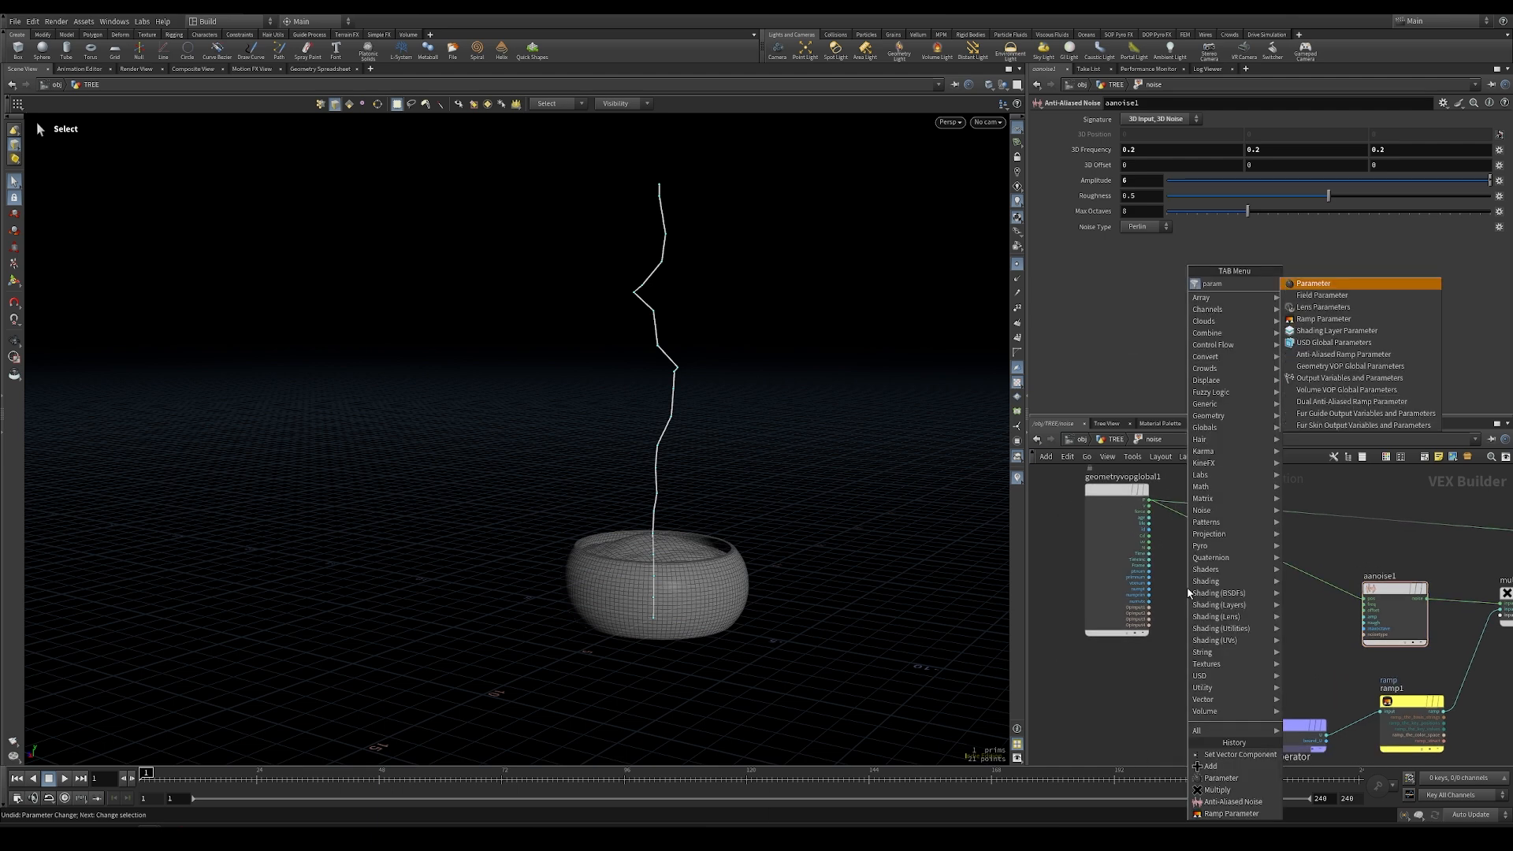
pyautogui.press('Return')
pyautogui.click(1196, 593)
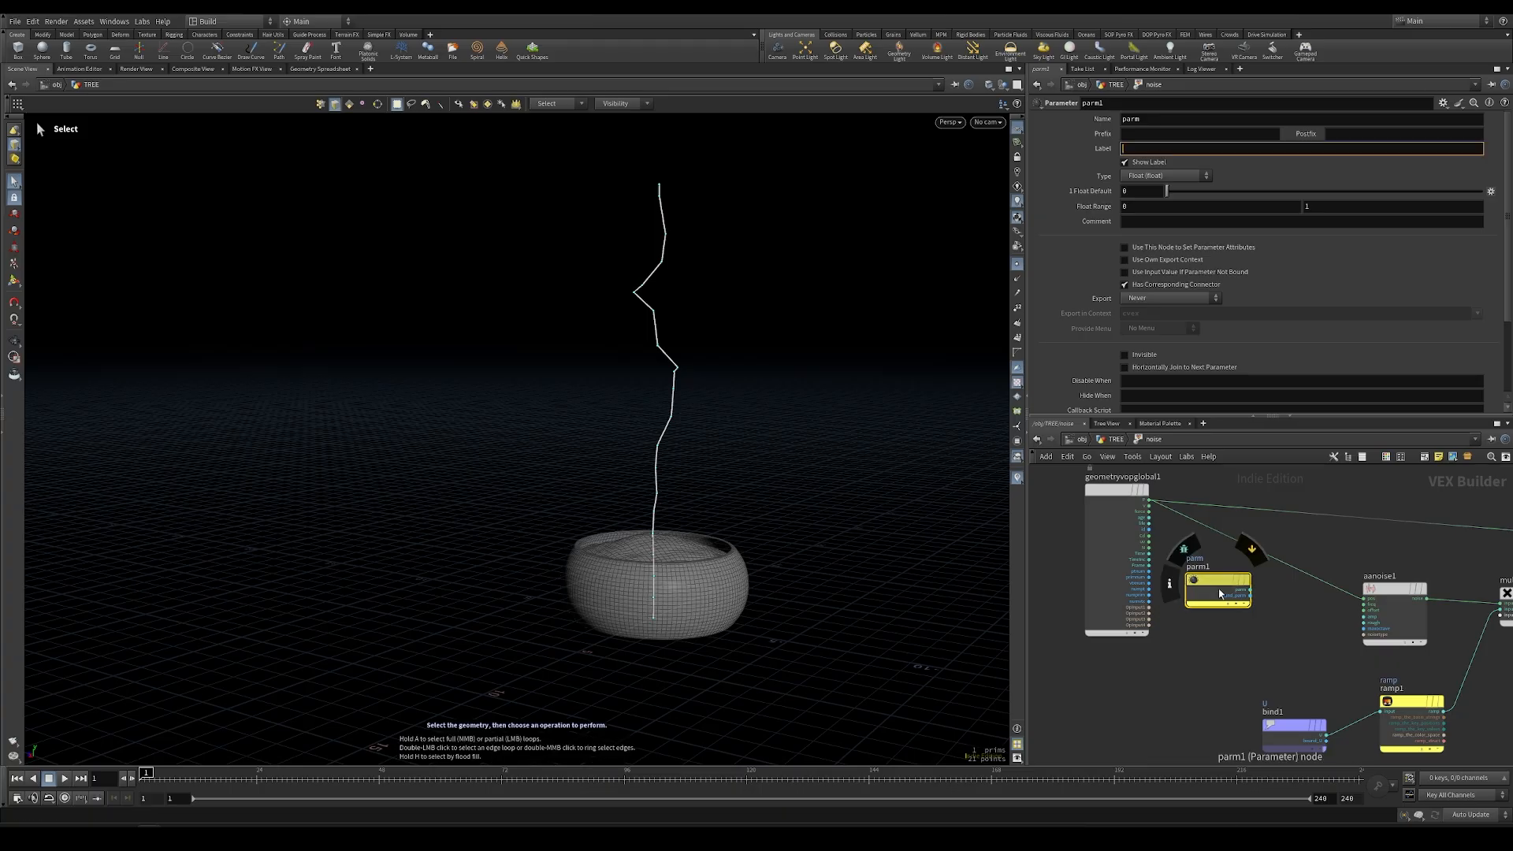
# Label the new float parameter Offset and set its name to moffset
pyautogui.click(1181, 145)
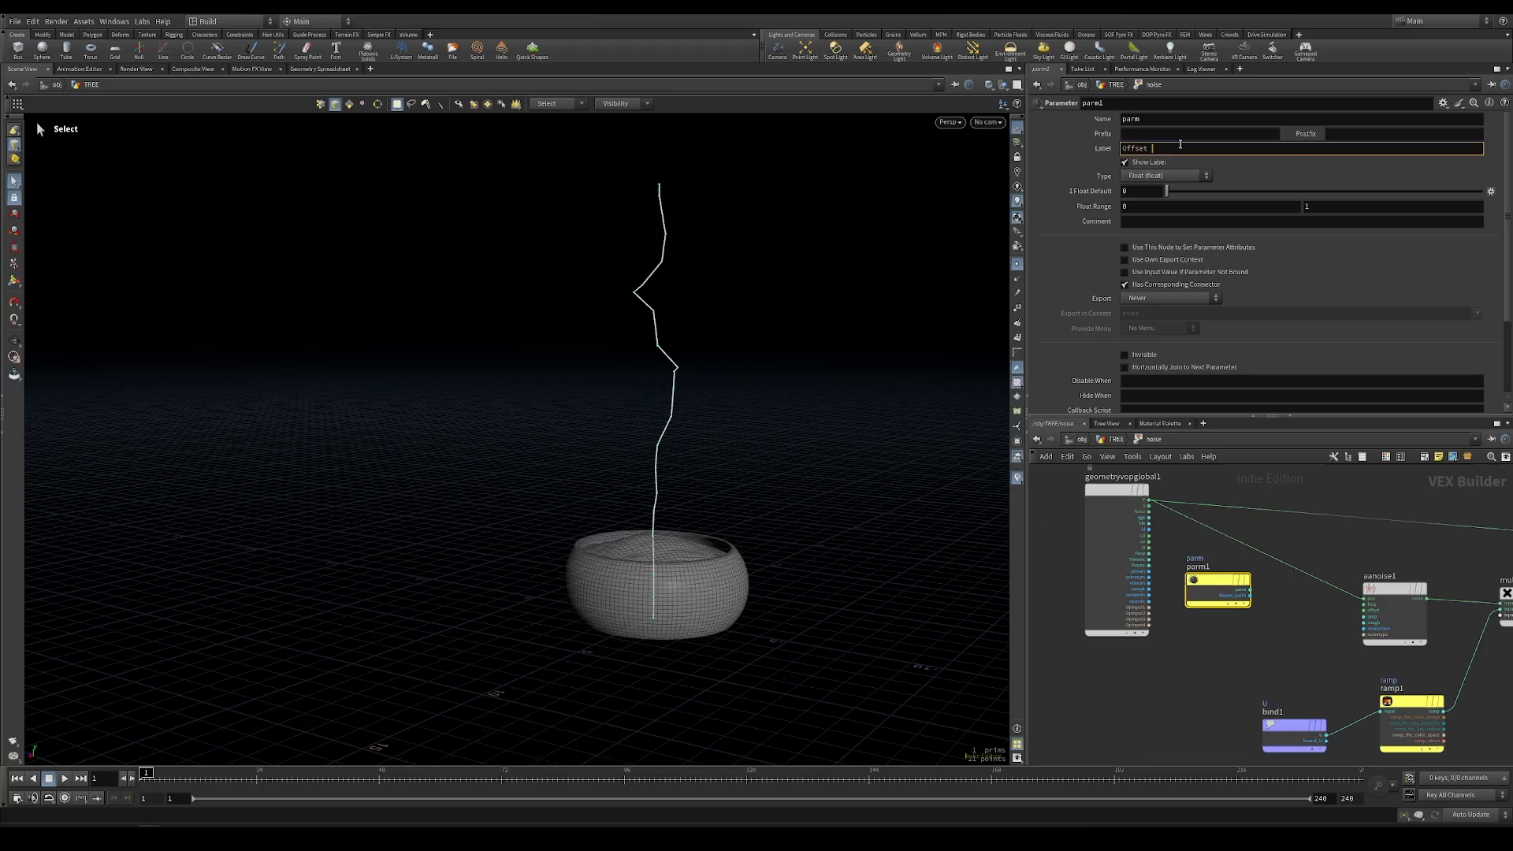
pyautogui.write('Offset')
pyautogui.press('Return')
pyautogui.doubleClick(1143, 119)
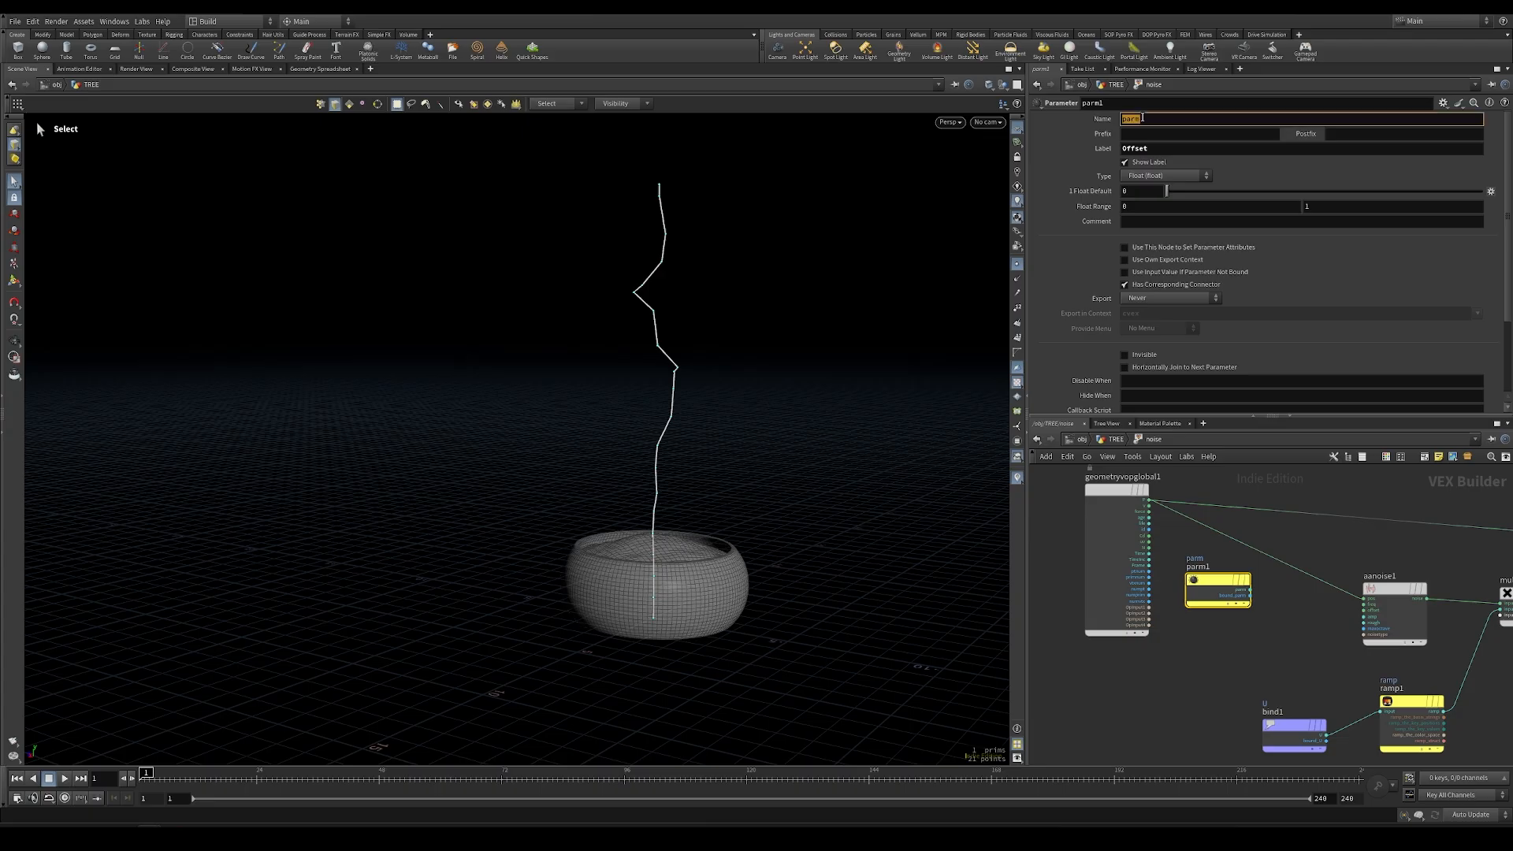
pyautogui.write('ooffset')
pyautogui.press('Return')
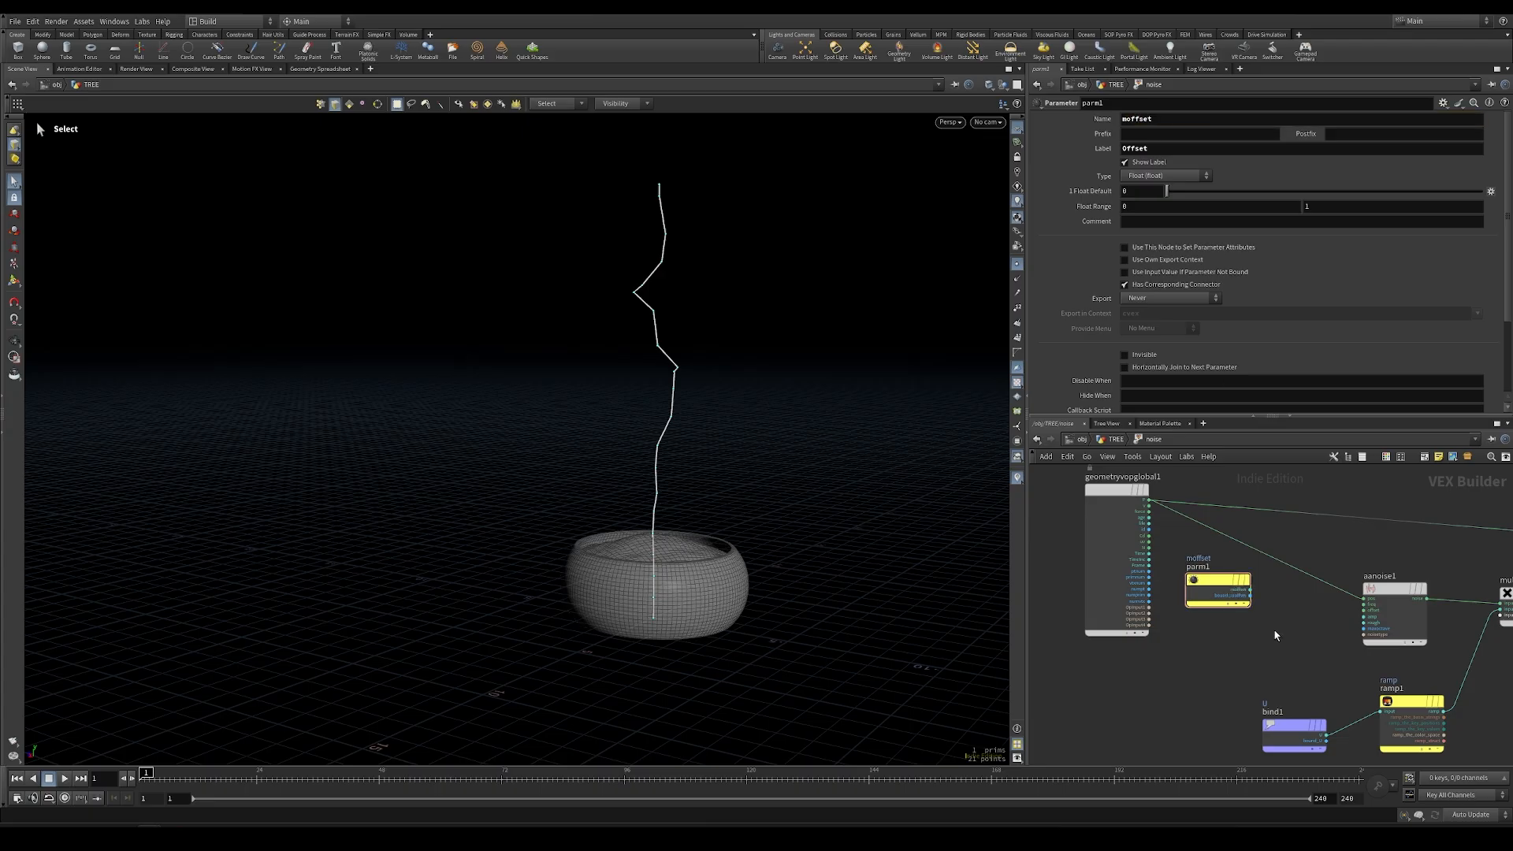
# Place an Add node, feed the moffset parameter into its first input, and promote its second input as a parameter
pyautogui.scroll(2, 1279, 626)
pyautogui.press('Tab')
pyautogui.write('add')
pyautogui.click(1407, 284)
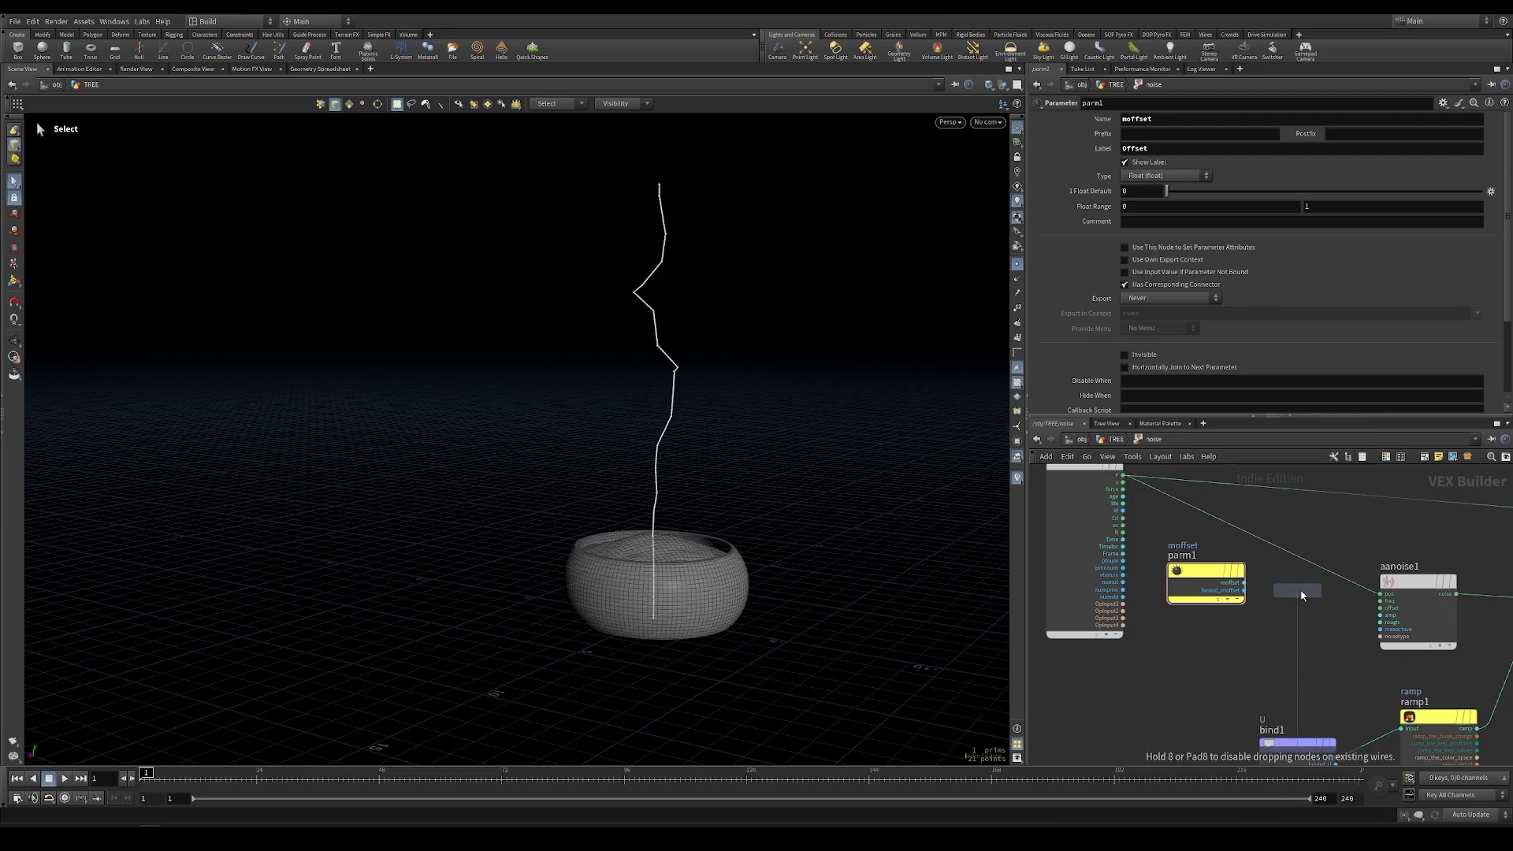
pyautogui.click(1298, 592)
pyautogui.scroll(2, 1135, 563)
pyautogui.moveTo(1147, 554); pyautogui.dragTo(1262, 605)
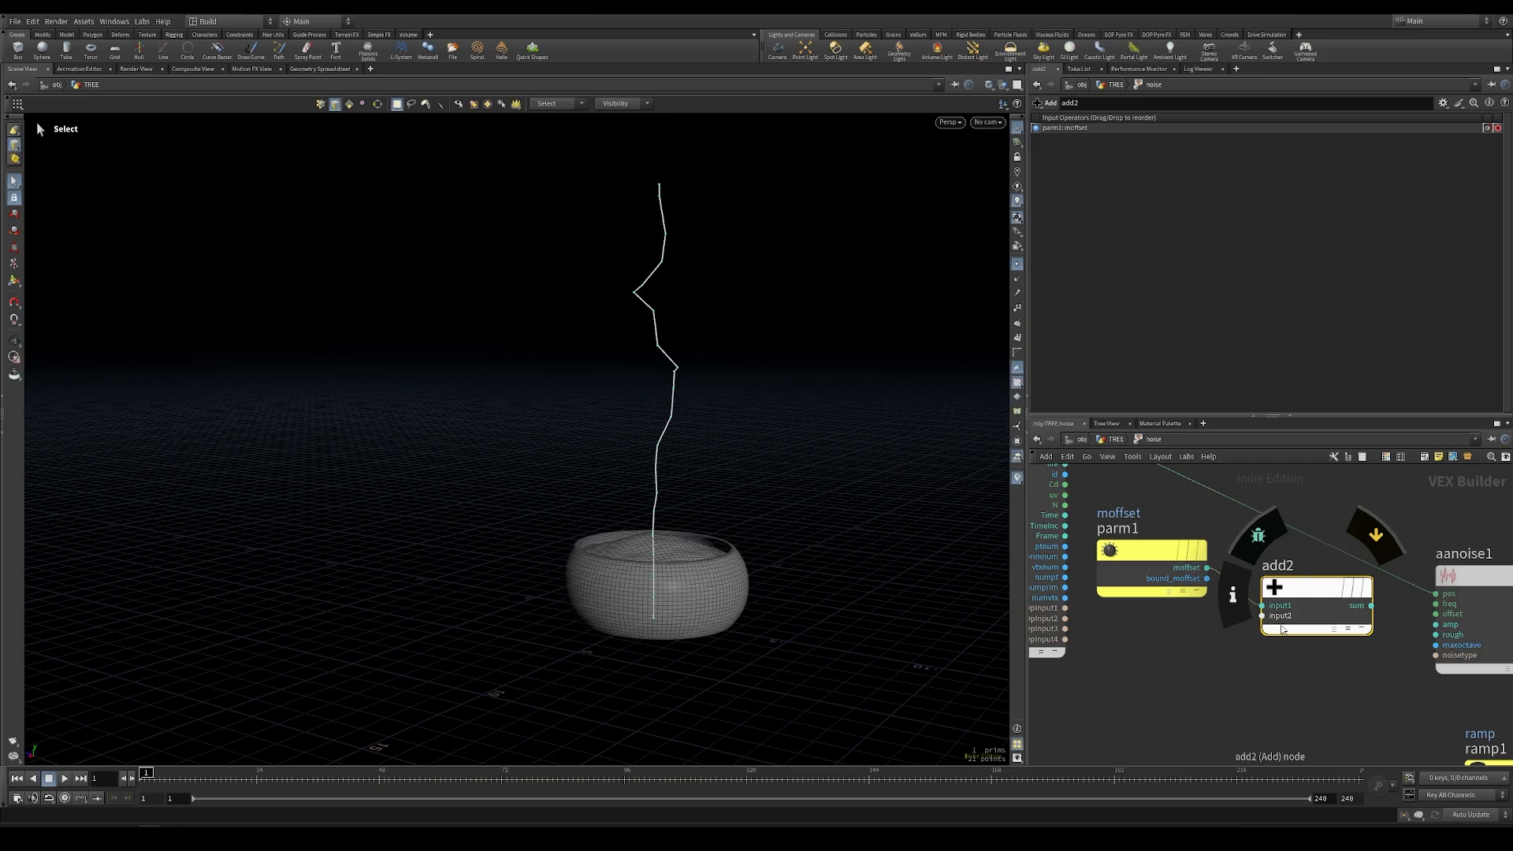
pyautogui.rightClick(1263, 617)
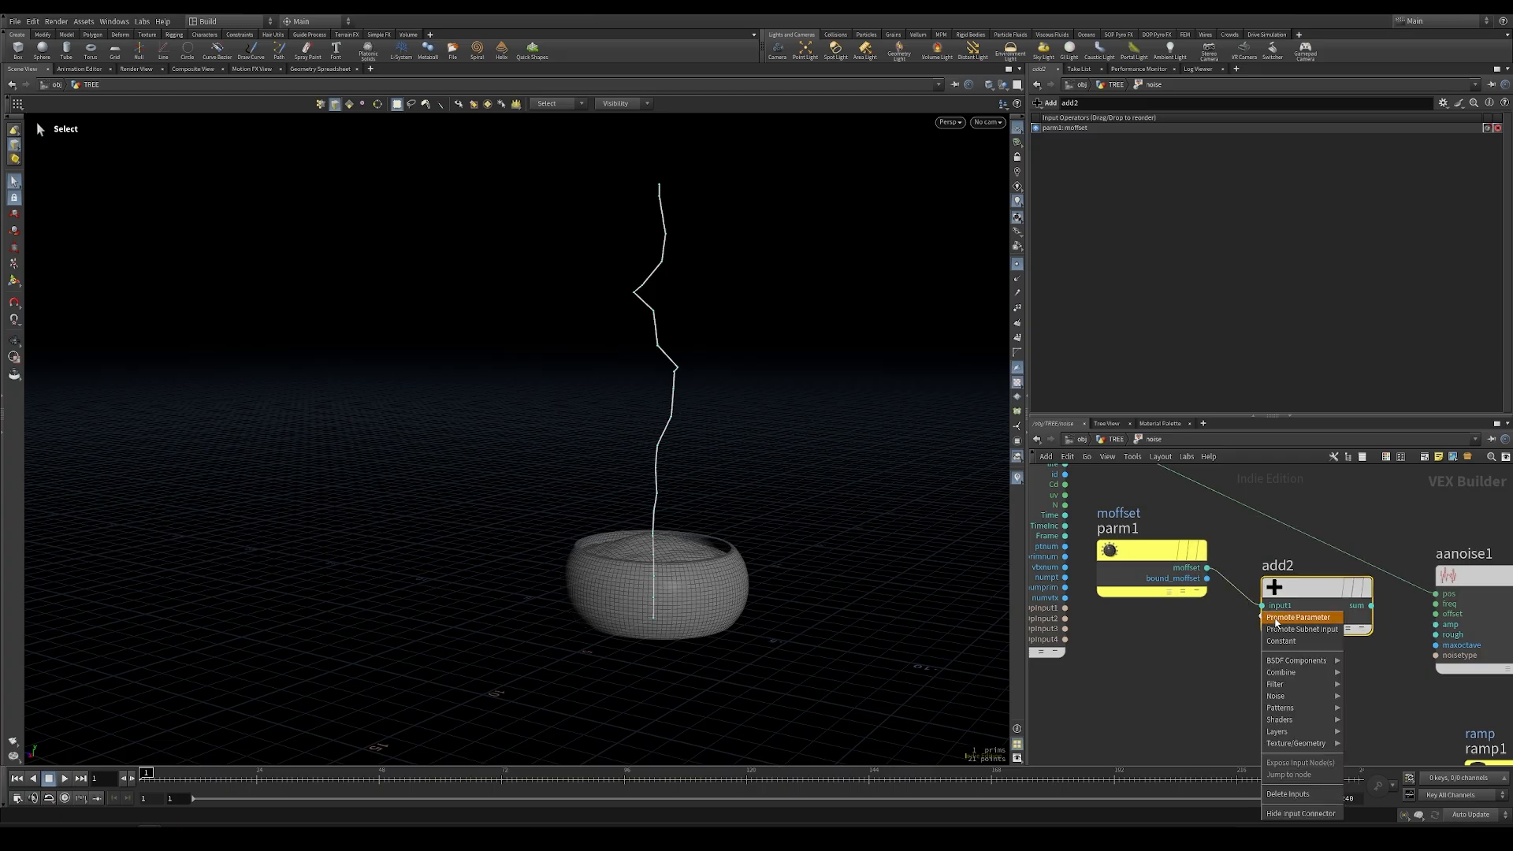
pyautogui.click(1277, 620)
# Reposition the geometry globals and new Add nodes to make room before the Anti-Aliased Noise
pyautogui.moveTo(1402, 651); pyautogui.dragTo(1261, 640, button='middle')
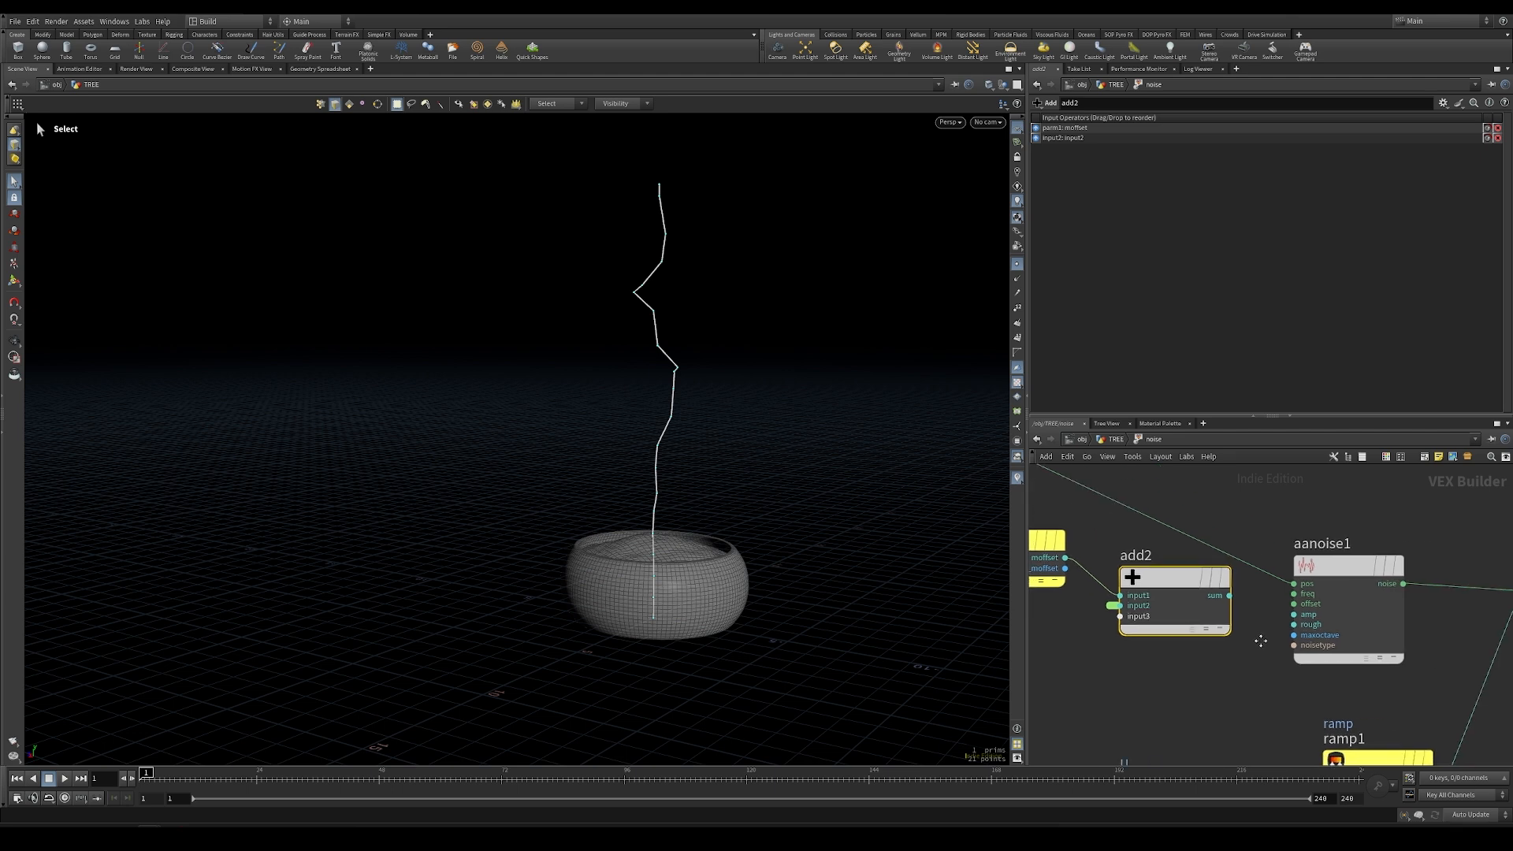
pyautogui.scroll(-8, 1241, 548)
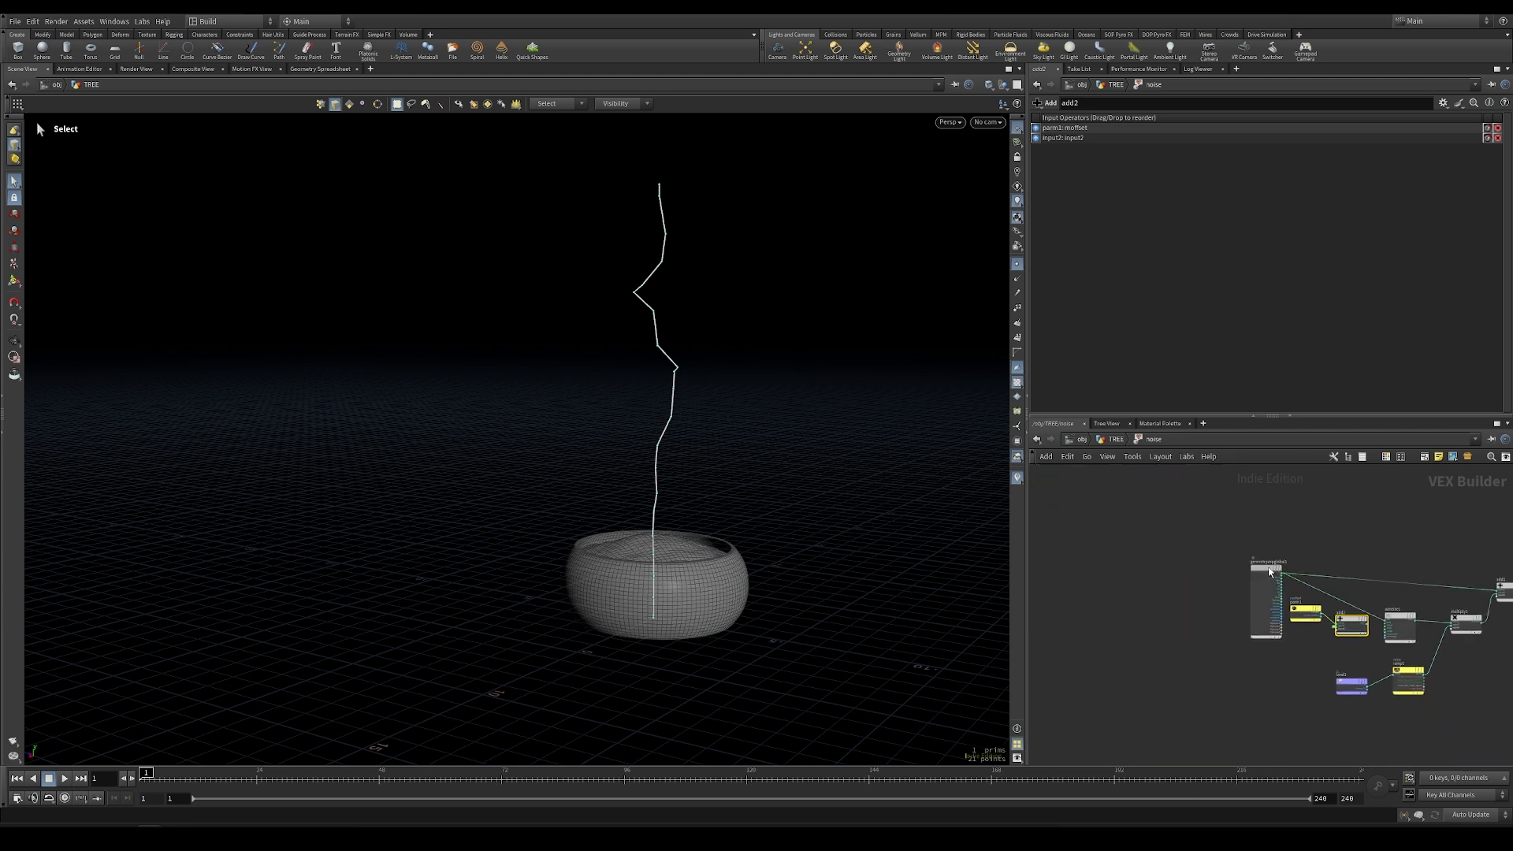
pyautogui.moveTo(1269, 572); pyautogui.dragTo(1226, 538)
pyautogui.scroll(5, 1280, 642)
pyautogui.moveTo(1279, 642); pyautogui.dragTo(1141, 595, button='middle')
pyautogui.moveTo(1136, 520); pyautogui.dragTo(1168, 580)
# Insert a Set Vector Component node between the new Add node and the offset input of the Anti-Aliased Noise
pyautogui.press('Tab')
pyautogui.write('set v')
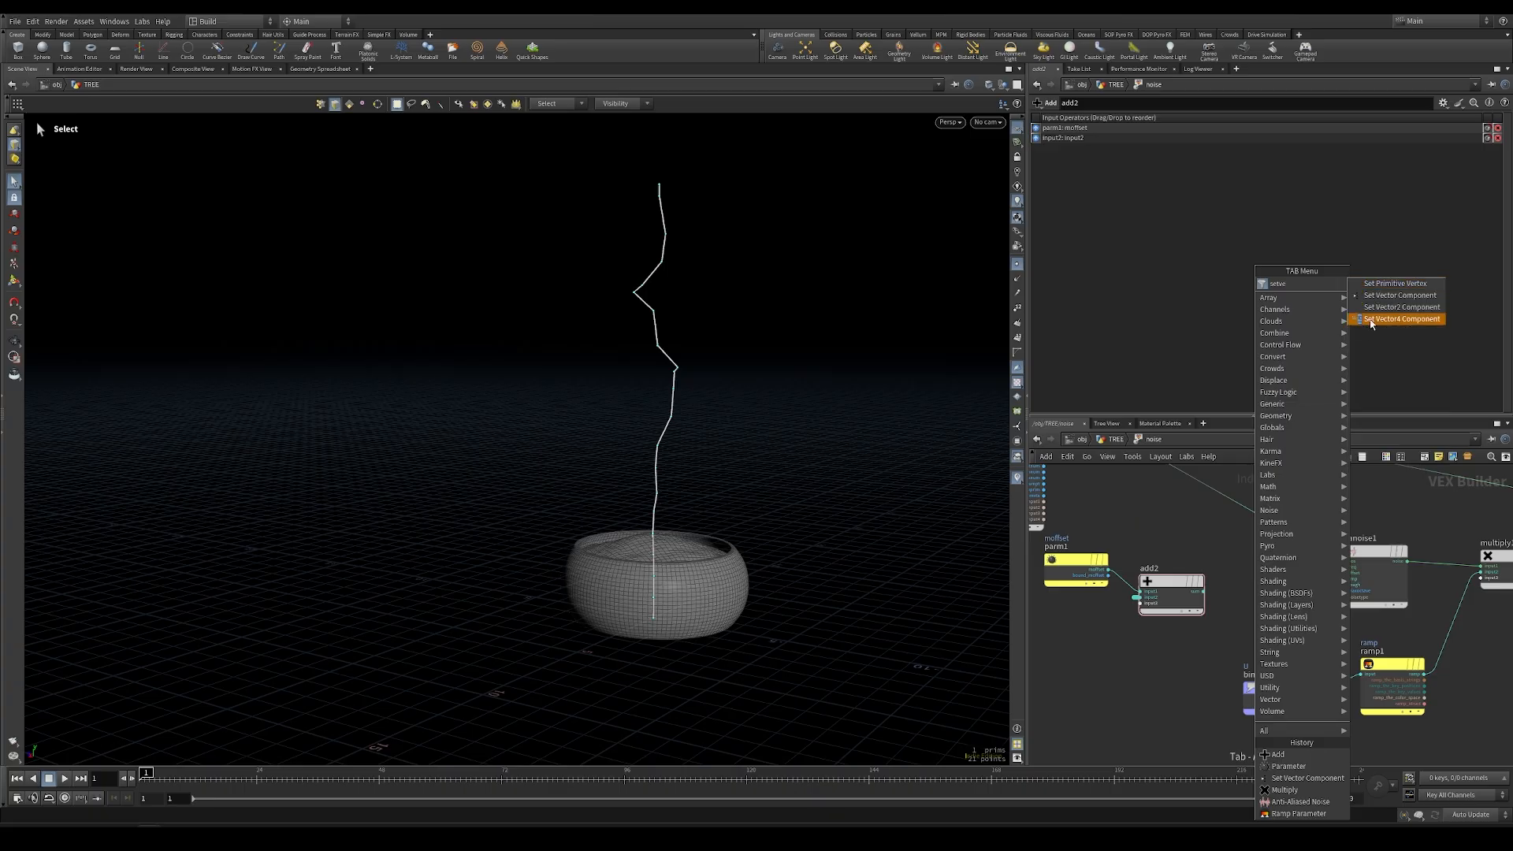
pyautogui.click(1388, 298)
pyautogui.click(1259, 569)
pyautogui.scroll(2, 1259, 569)
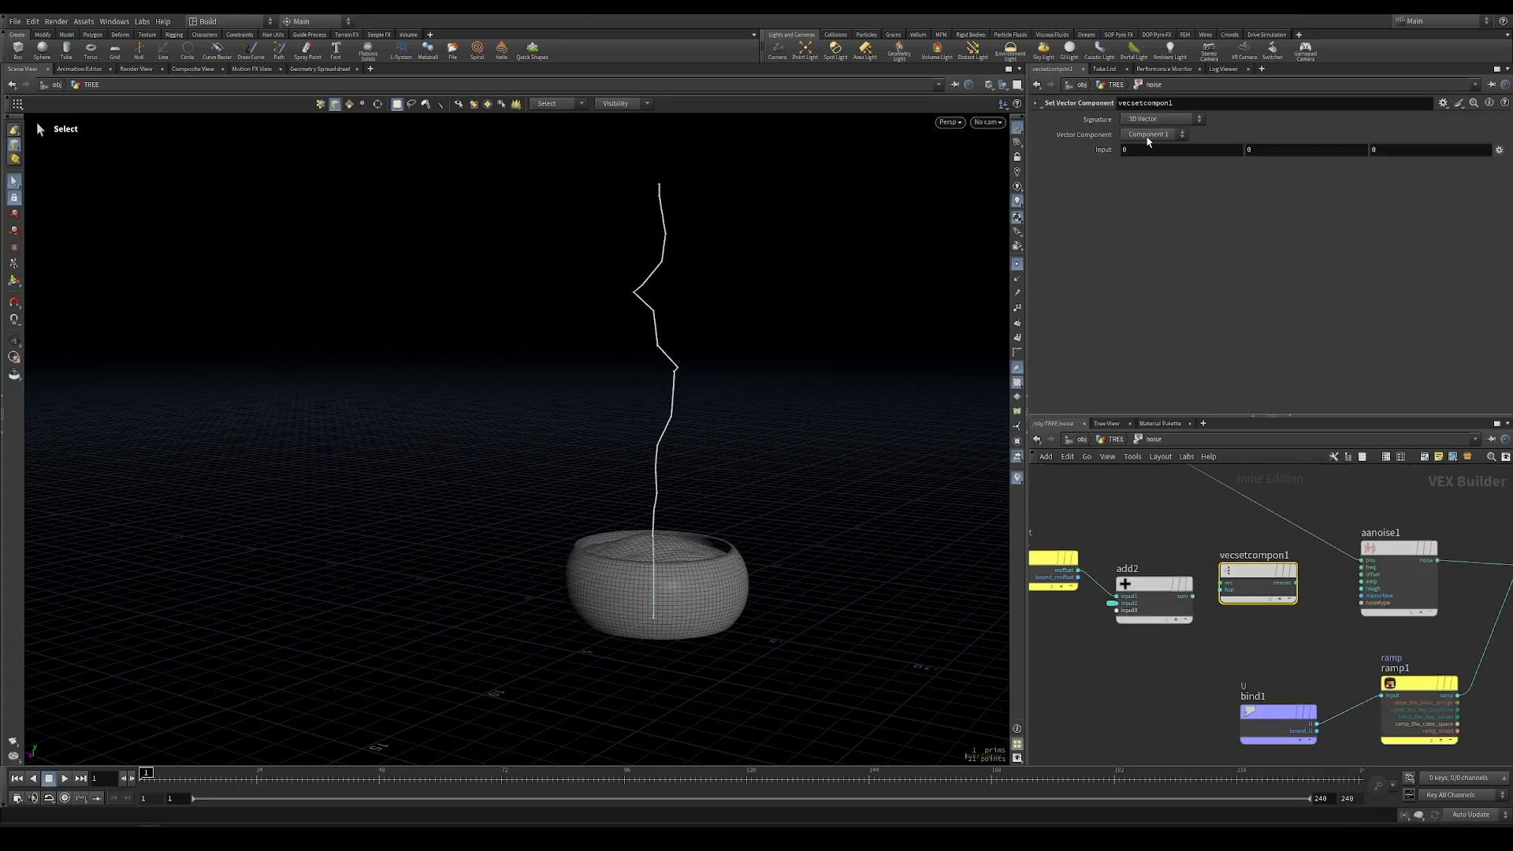
pyautogui.scroll(2, 1197, 603)
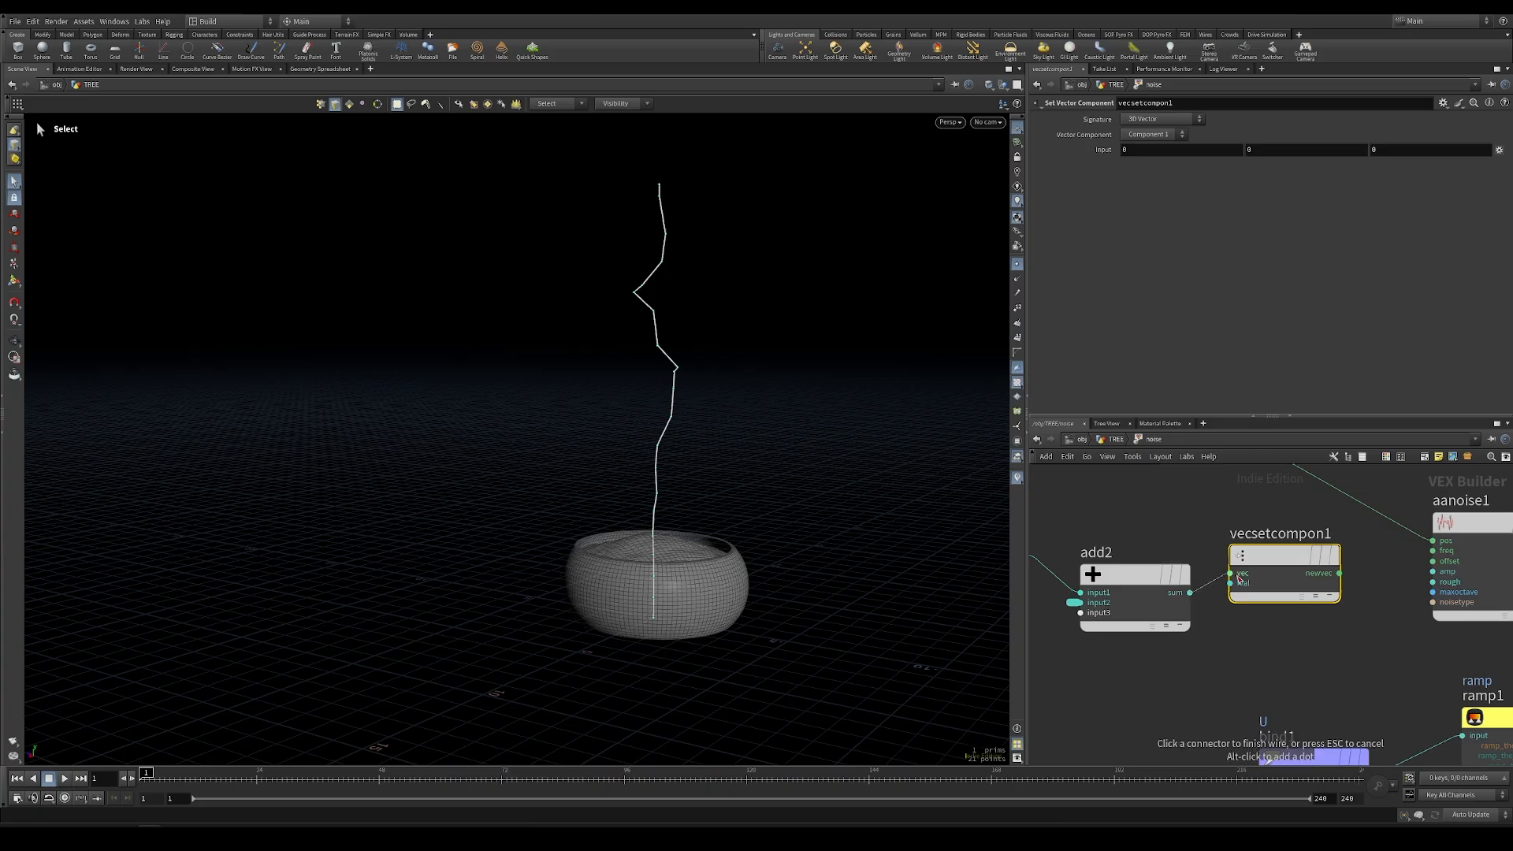
pyautogui.moveTo(1344, 578); pyautogui.dragTo(1432, 562)
# Return to the TREE level and raise the noise VOP's Offset to 1
pyautogui.click(1104, 439)
pyautogui.moveTo(1171, 392); pyautogui.dragTo(1482, 391)
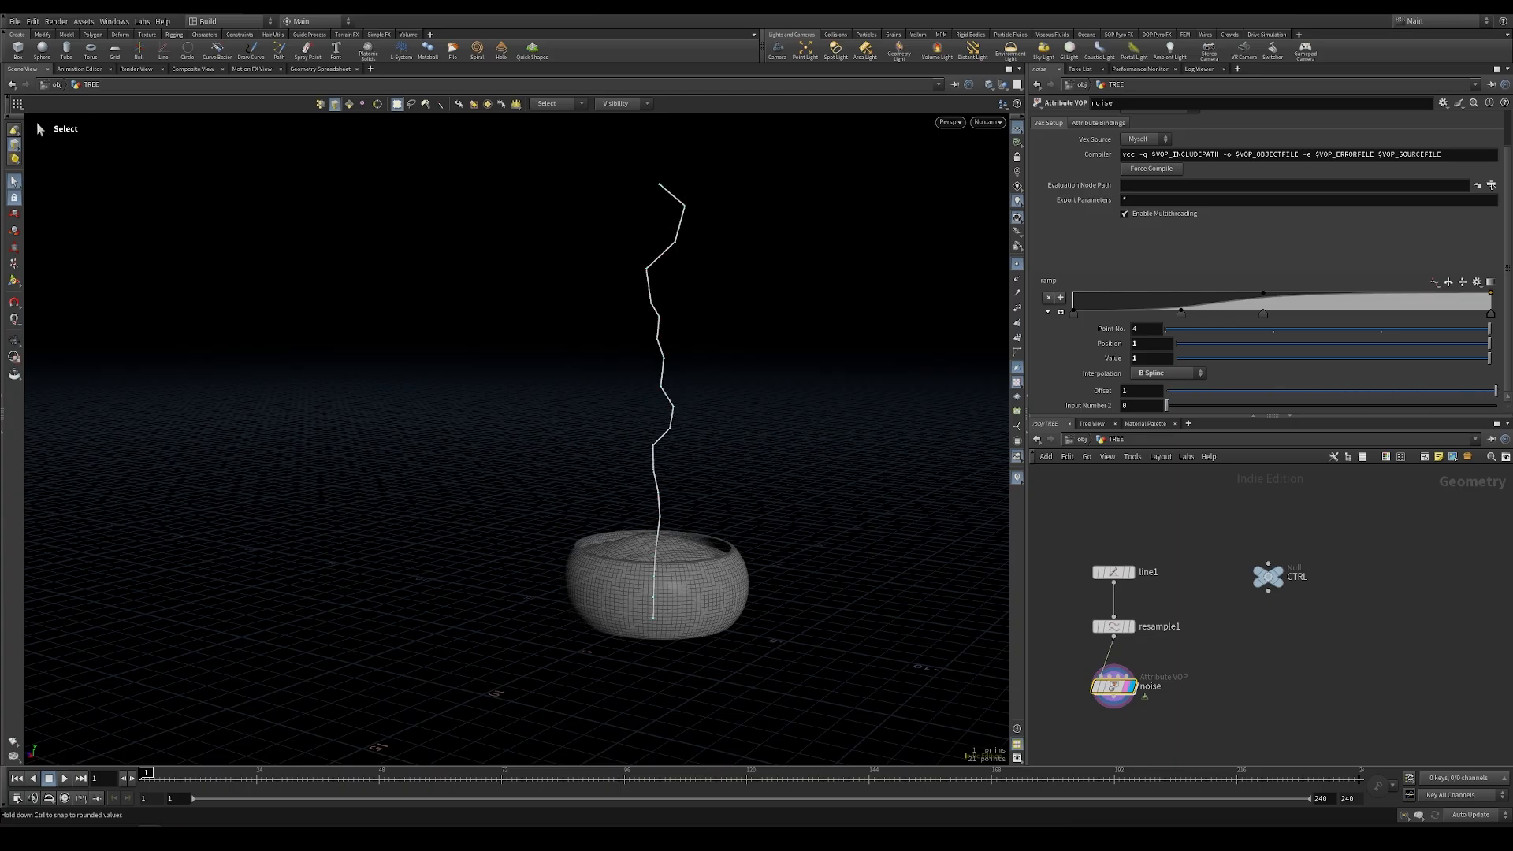
# Link the noise VOP's Input Number 2 to CTRL's Master Seed with a relative reference
pyautogui.click(1268, 576)
pyautogui.rightClick(1093, 128)
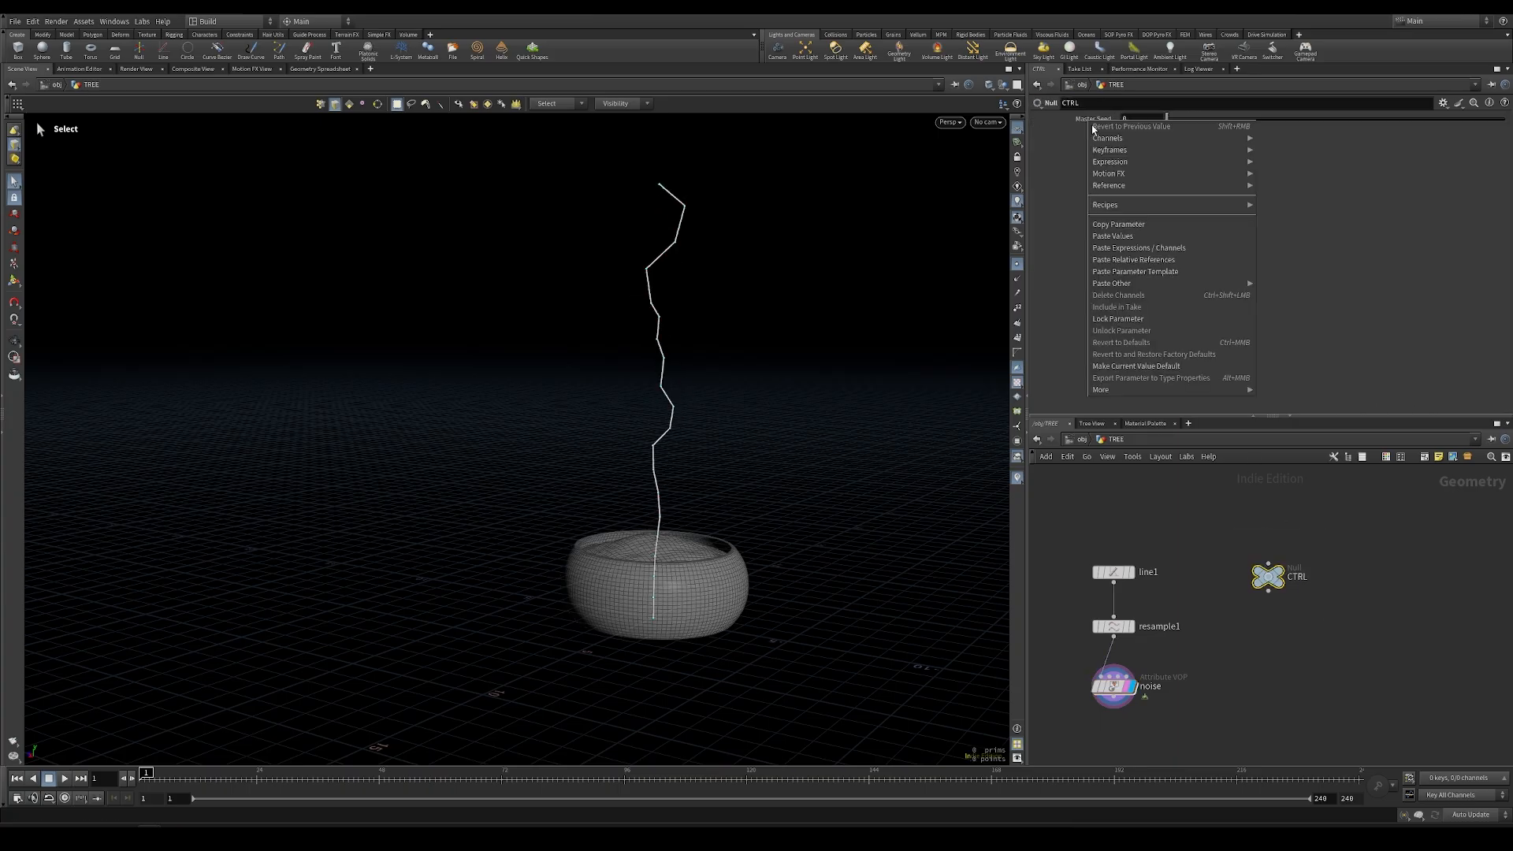
pyautogui.click(1167, 222)
pyautogui.click(1113, 685)
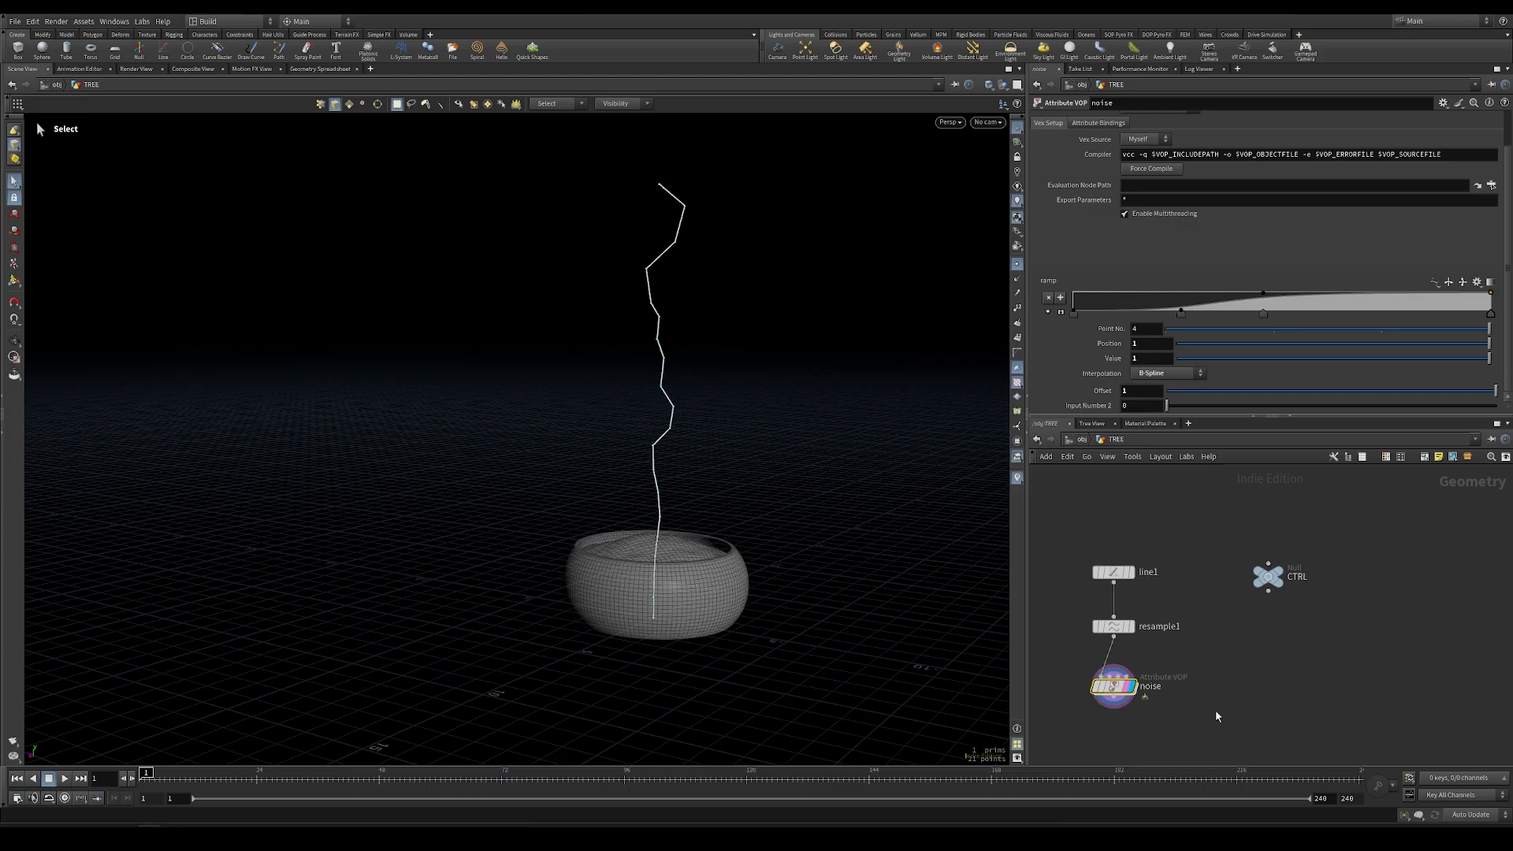
pyautogui.rightClick(1101, 406)
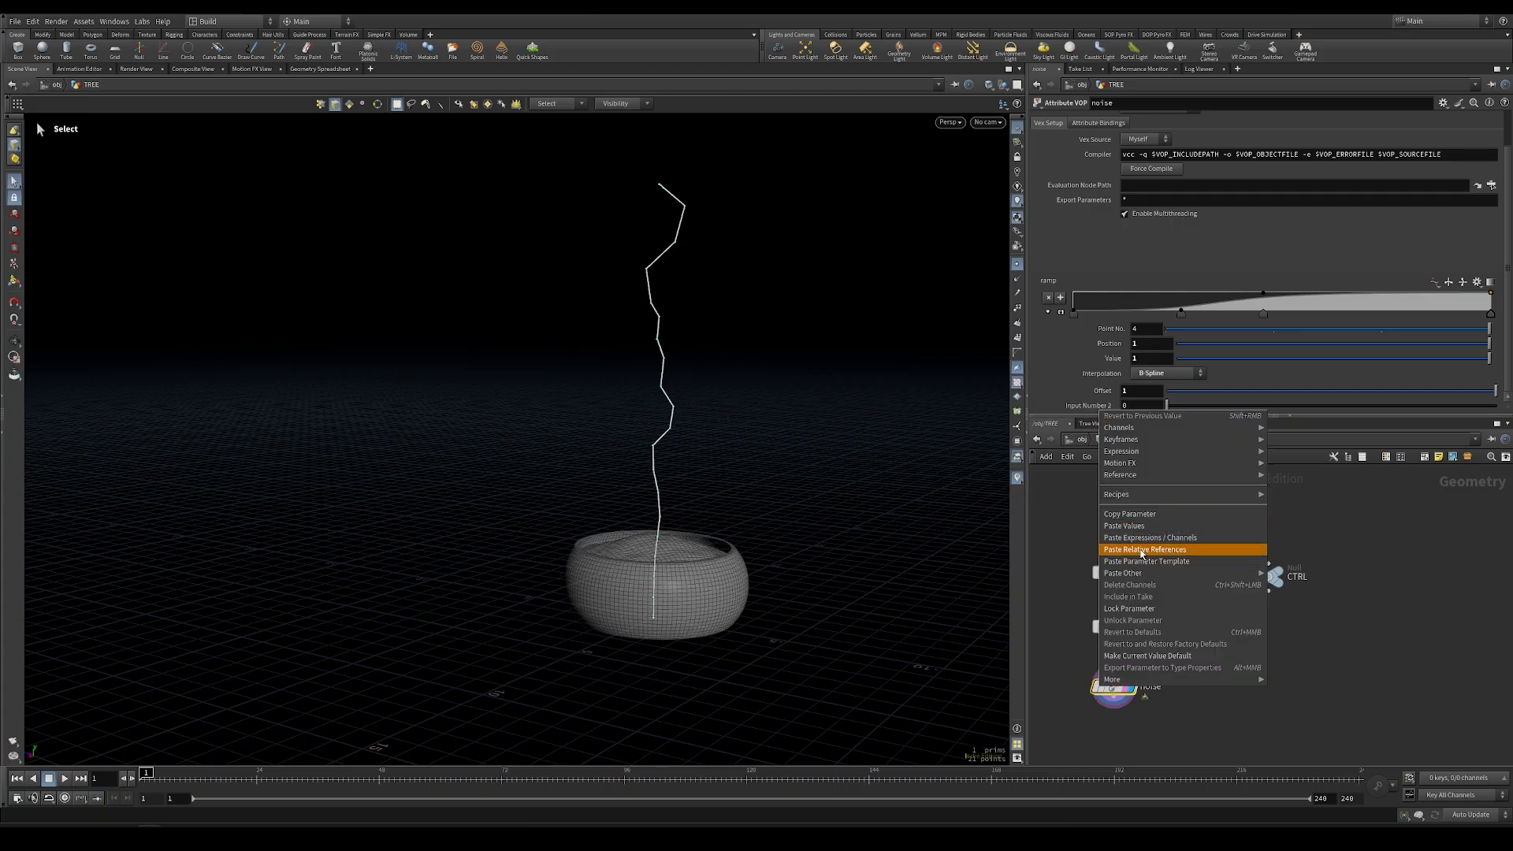
pyautogui.click(1141, 549)
# Try different values for the noise VOP's Offset and CTRL's Master Seed, and undo the trial changes
pyautogui.moveTo(1310, 393); pyautogui.dragTo(1289, 391)
pyautogui.click(1267, 576)
pyautogui.moveTo(1201, 119); pyautogui.dragTo(1151, 120)
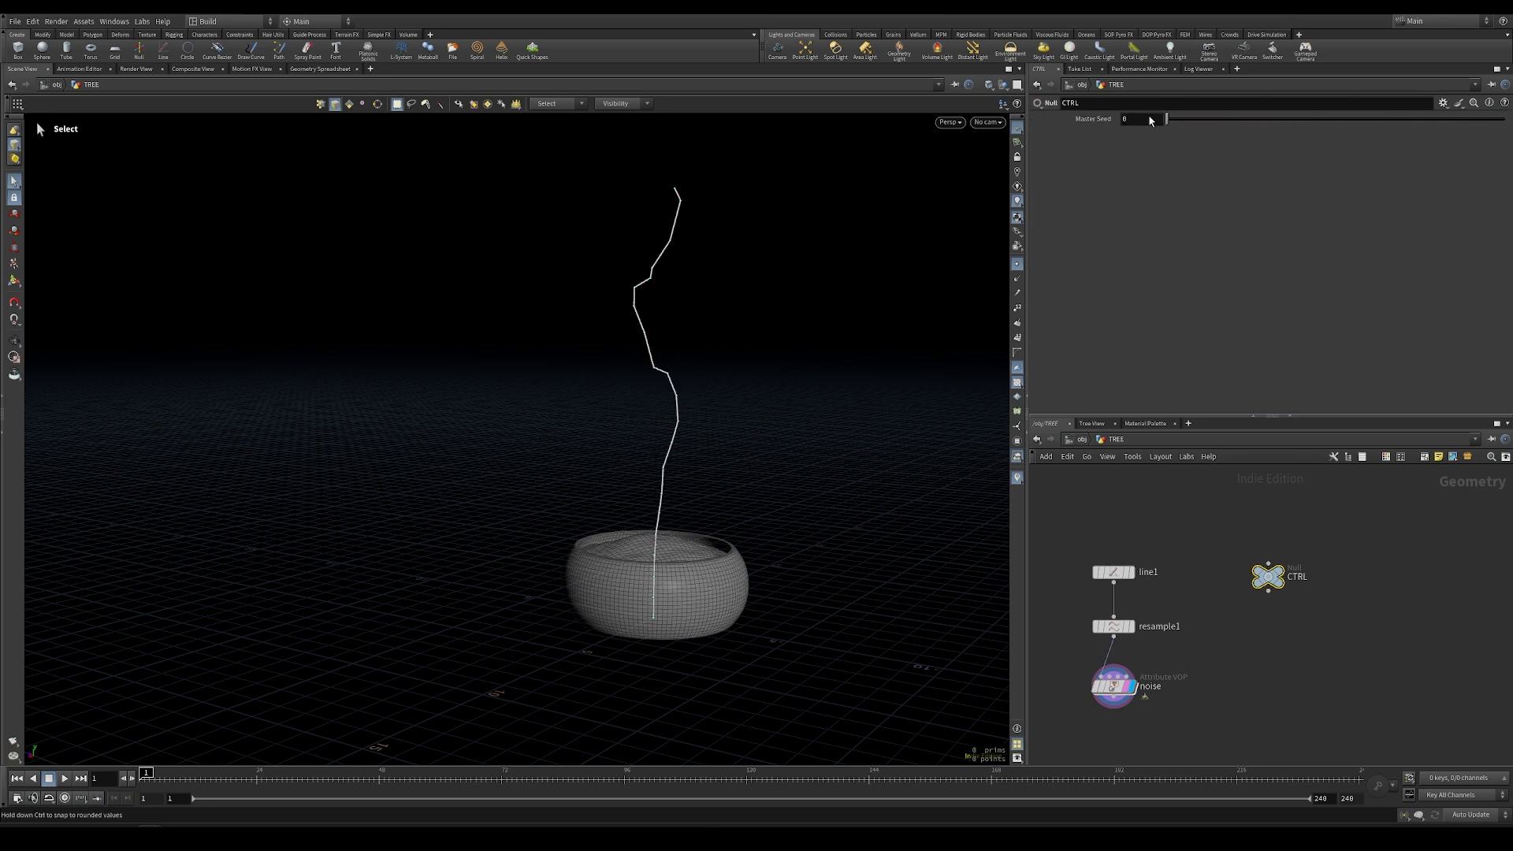
pyautogui.hotkey('ctrl', 'z')
pyautogui.hotkey('ctrl', 'z')
pyautogui.hotkey('ctrl', 'z')
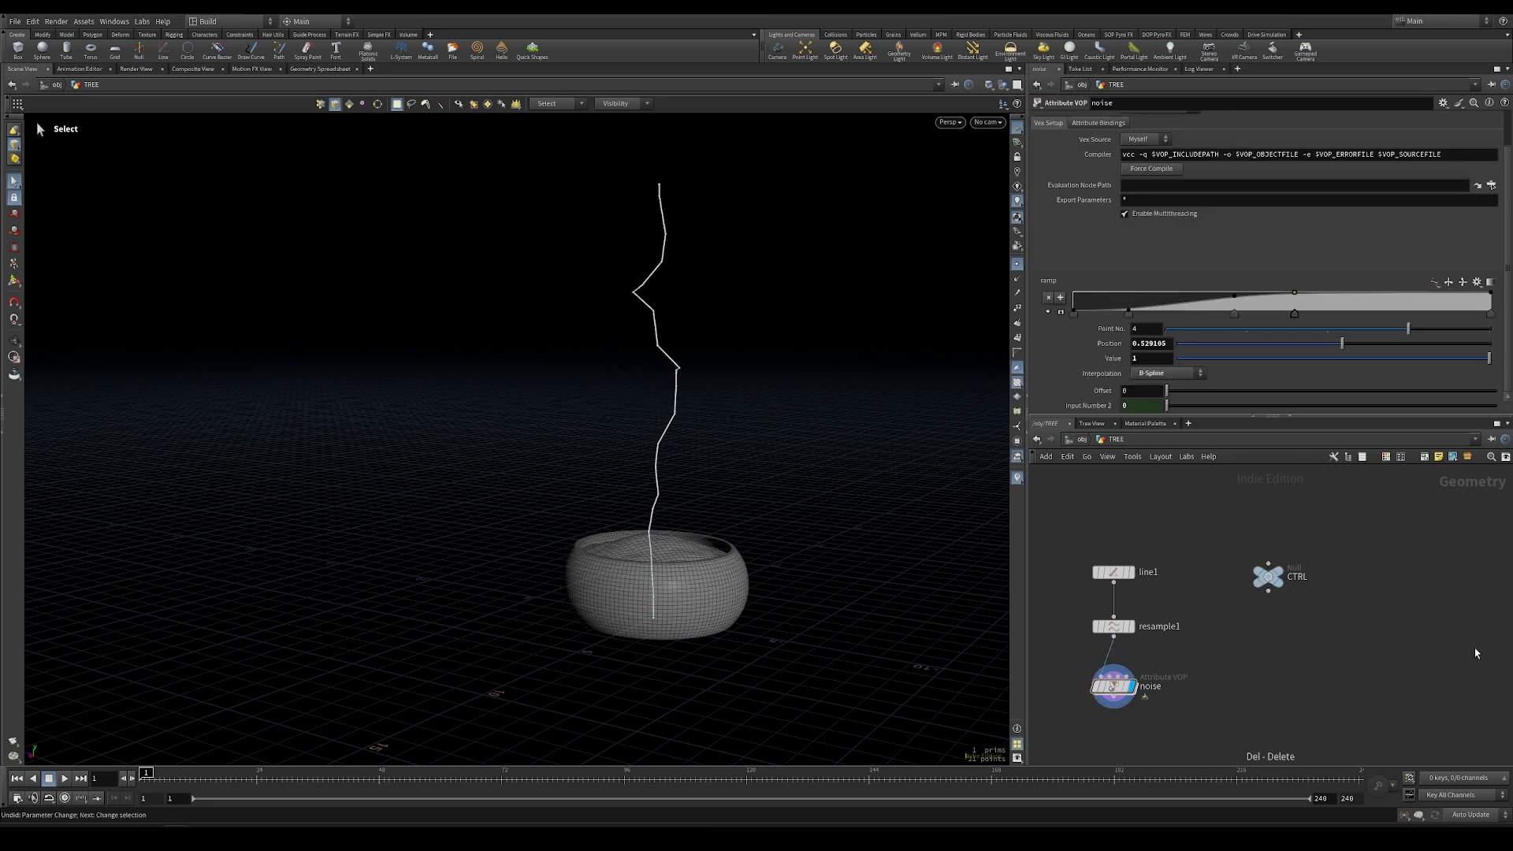
# Change the Anti-Aliased Noise type to Simplex inside the noise VOP and check the trunk curve's shape
pyautogui.doubleClick(1112, 685)
pyautogui.scroll(-3, 1071, 697)
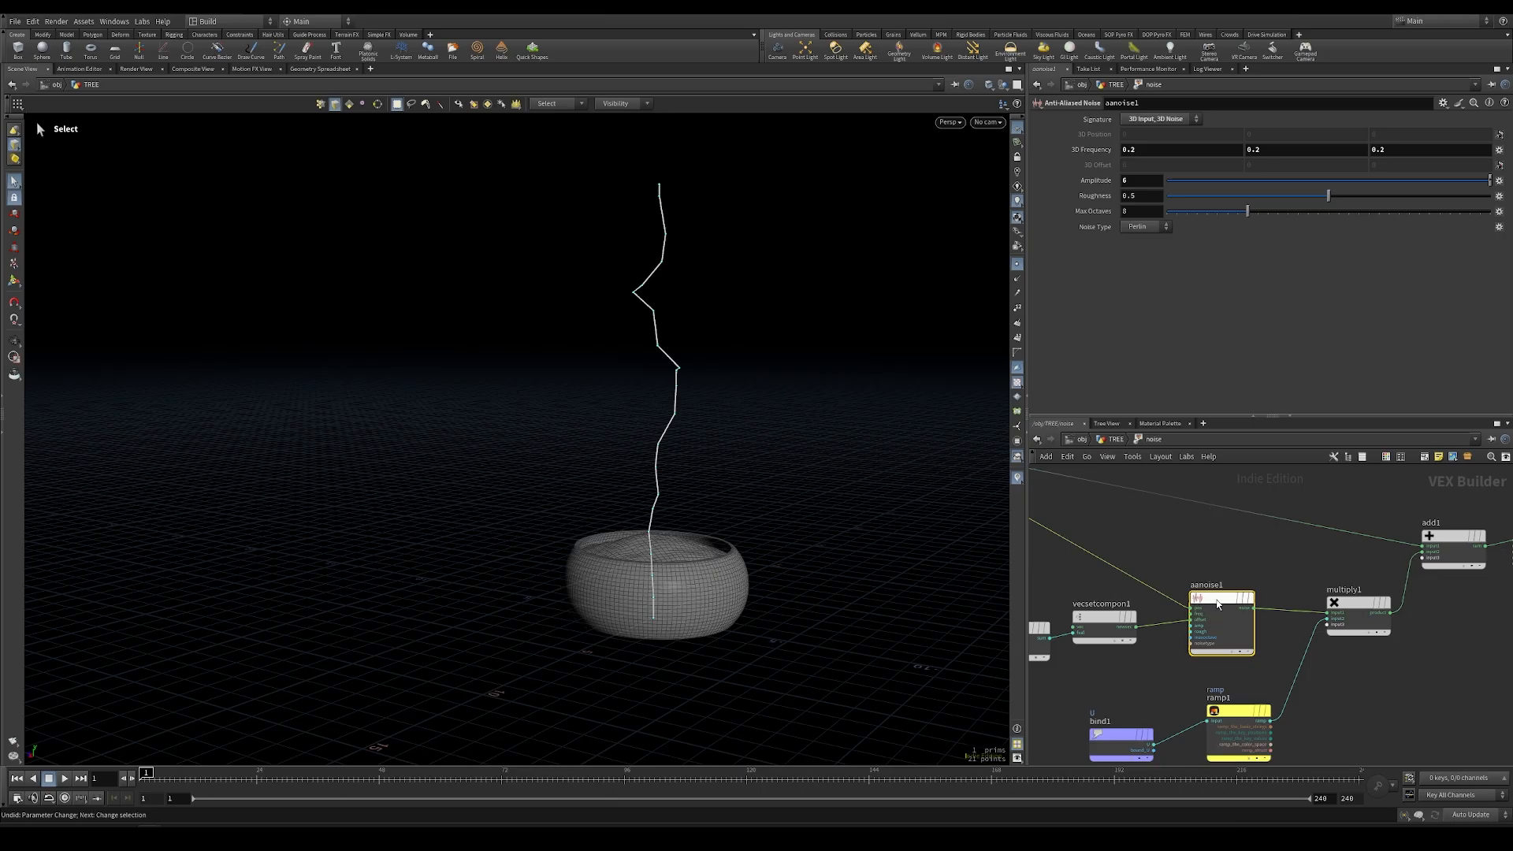
pyautogui.click(1145, 227)
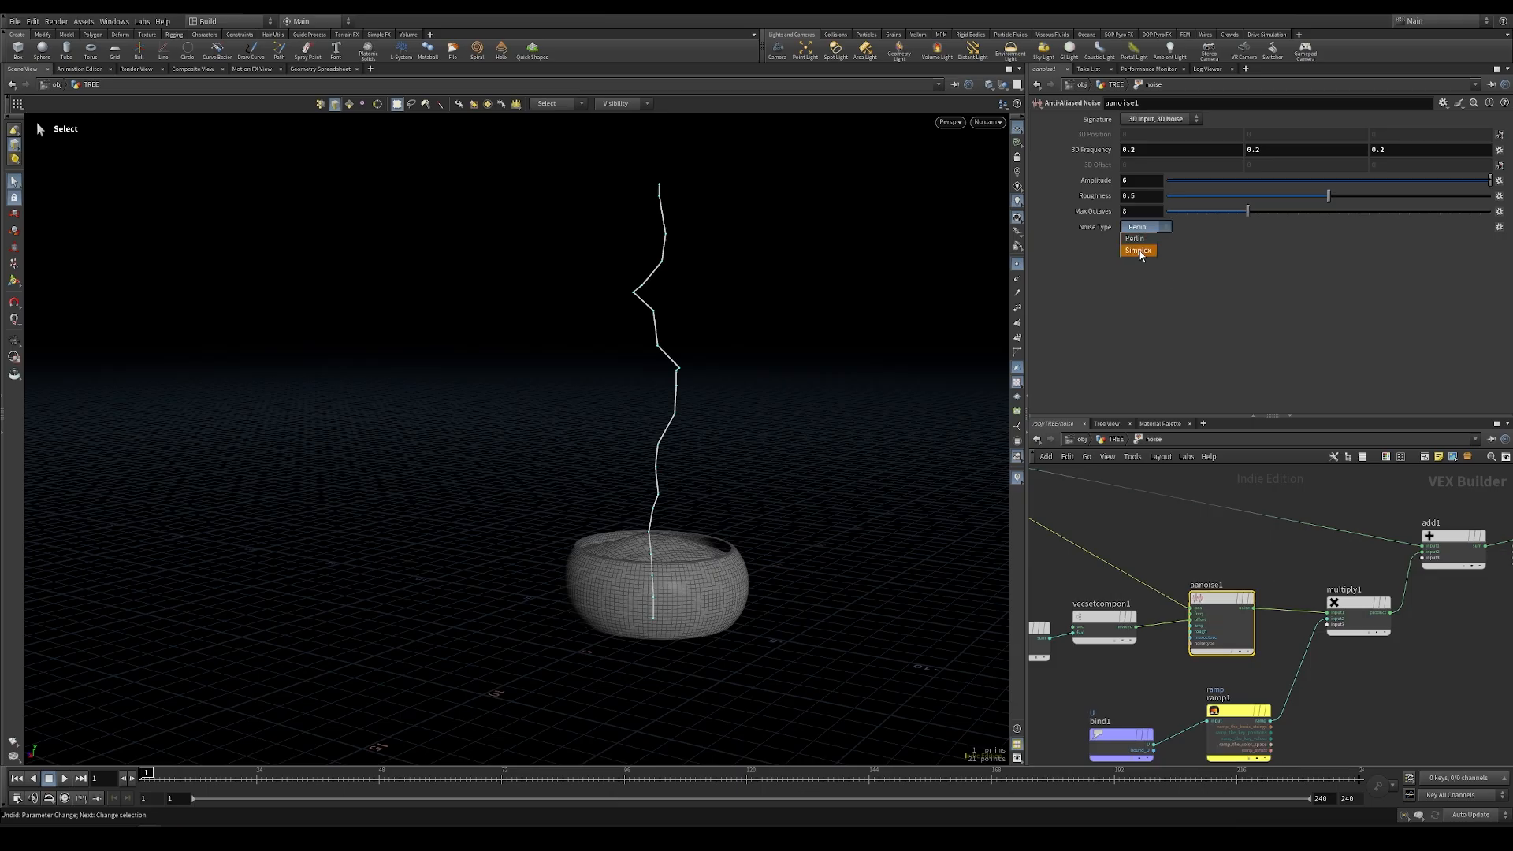
pyautogui.click(1140, 253)
pyautogui.keyDown('alt'); pyautogui.moveTo(615, 425); pyautogui.dragTo(631, 477); pyautogui.keyUp('alt')
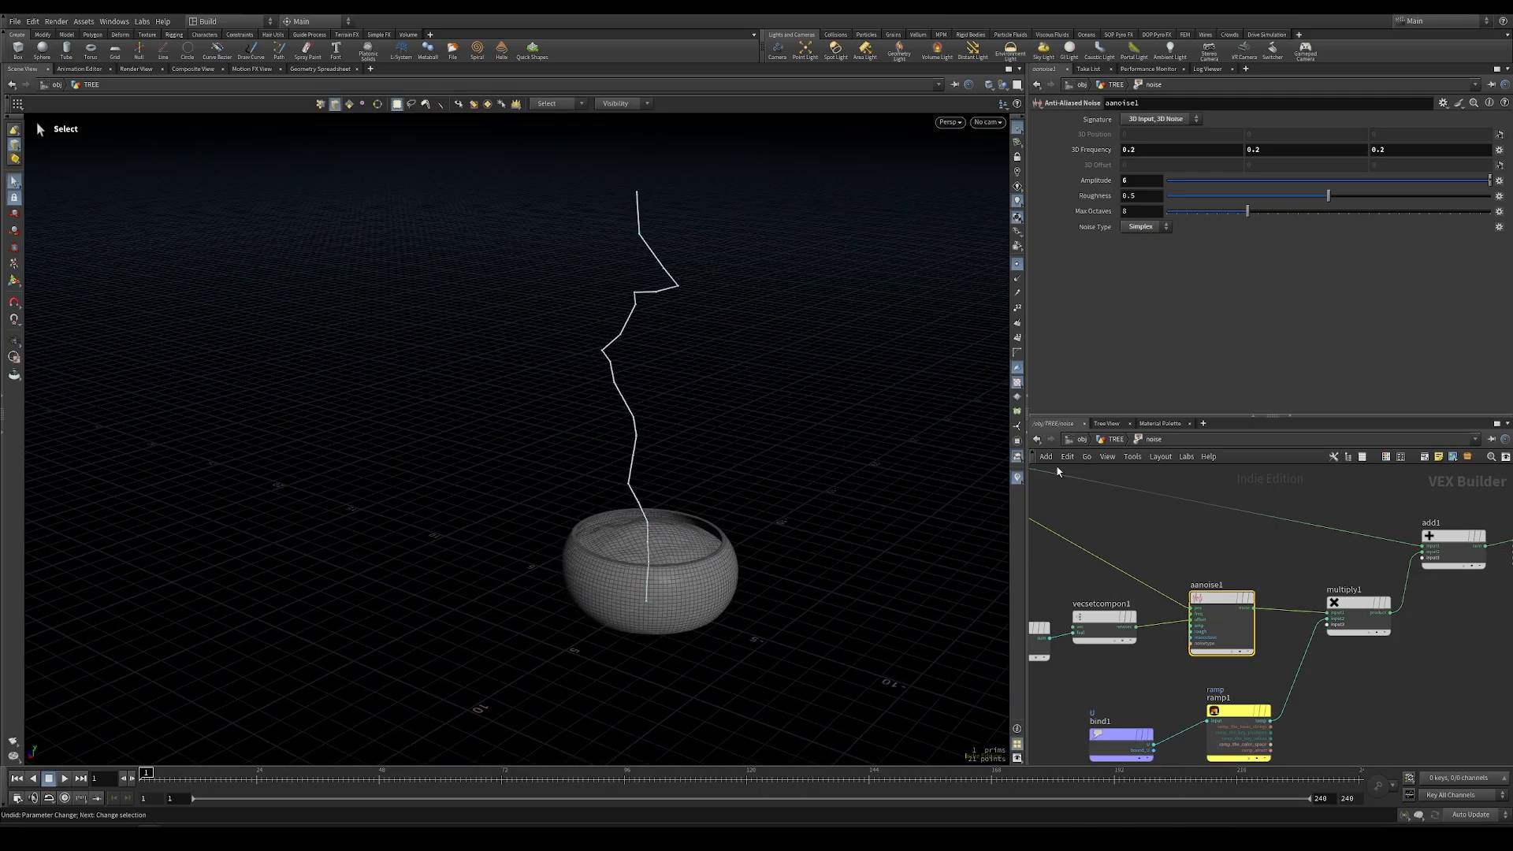
# Return to the TREE level and add a second Resample node below the noise VOP
pyautogui.click(1101, 442)
pyautogui.press('Tab')
pyautogui.write('resam')
pyautogui.press('Return')
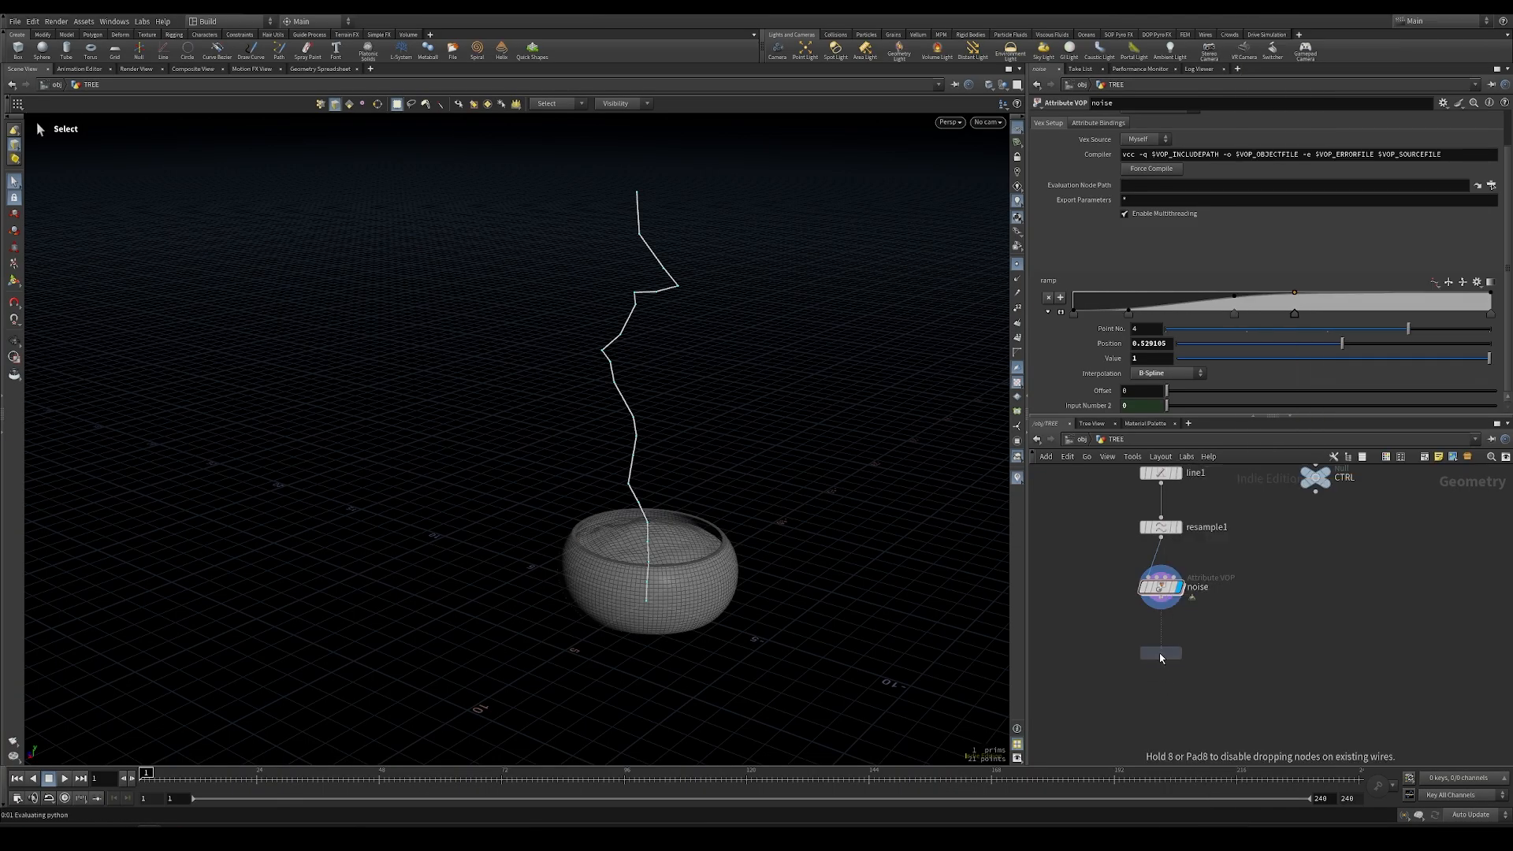
pyautogui.click(1161, 655)
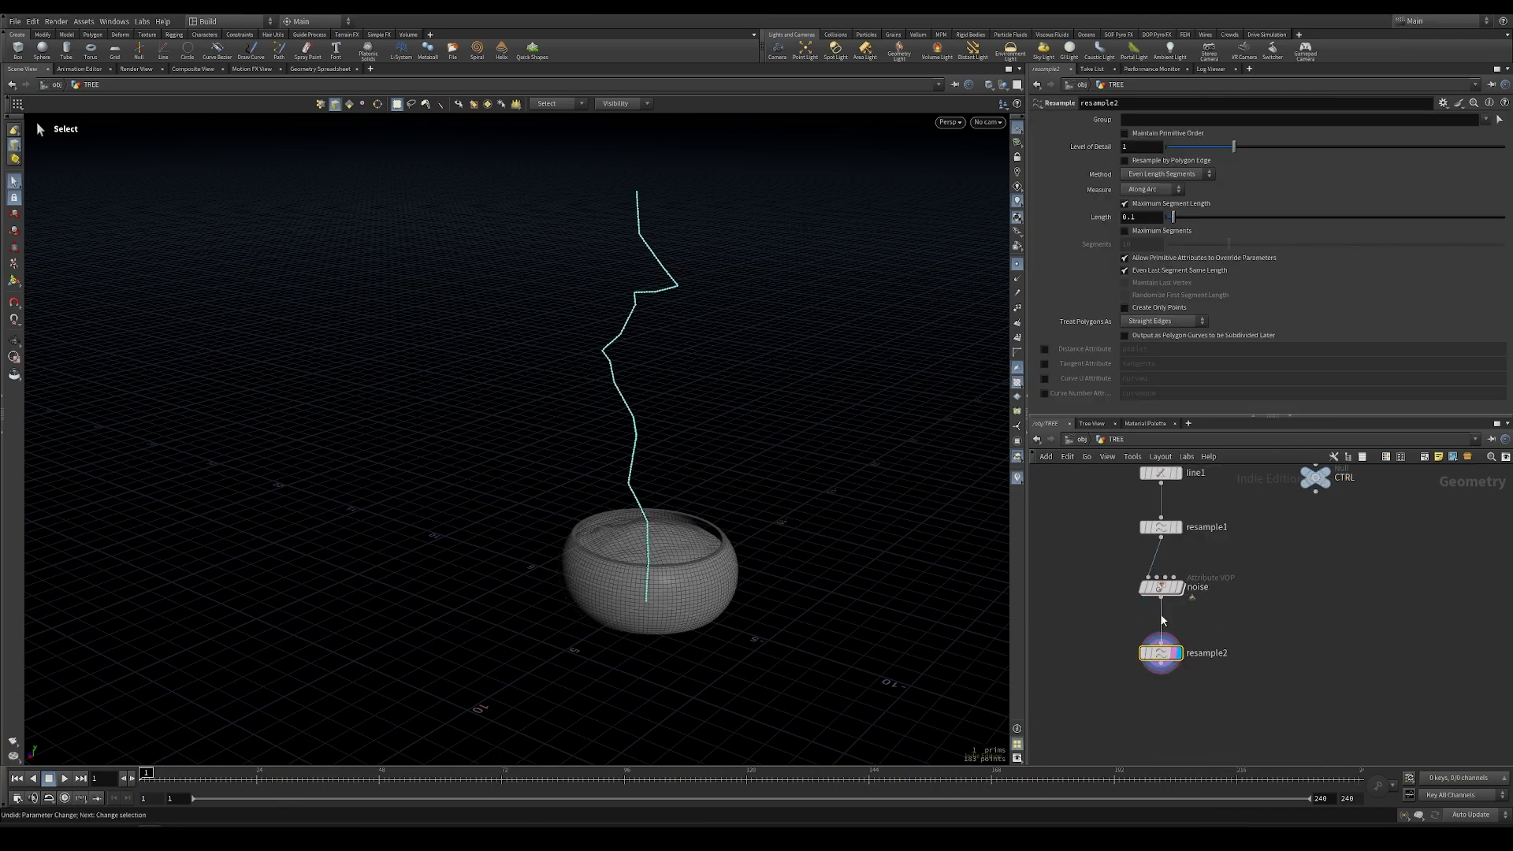
# Switch resample2 from maximum segment length to a maximum of 60 segments and treat its polygons as Subdivision Curves
pyautogui.click(1124, 204)
pyautogui.click(1124, 230)
pyautogui.doubleClick(1137, 243)
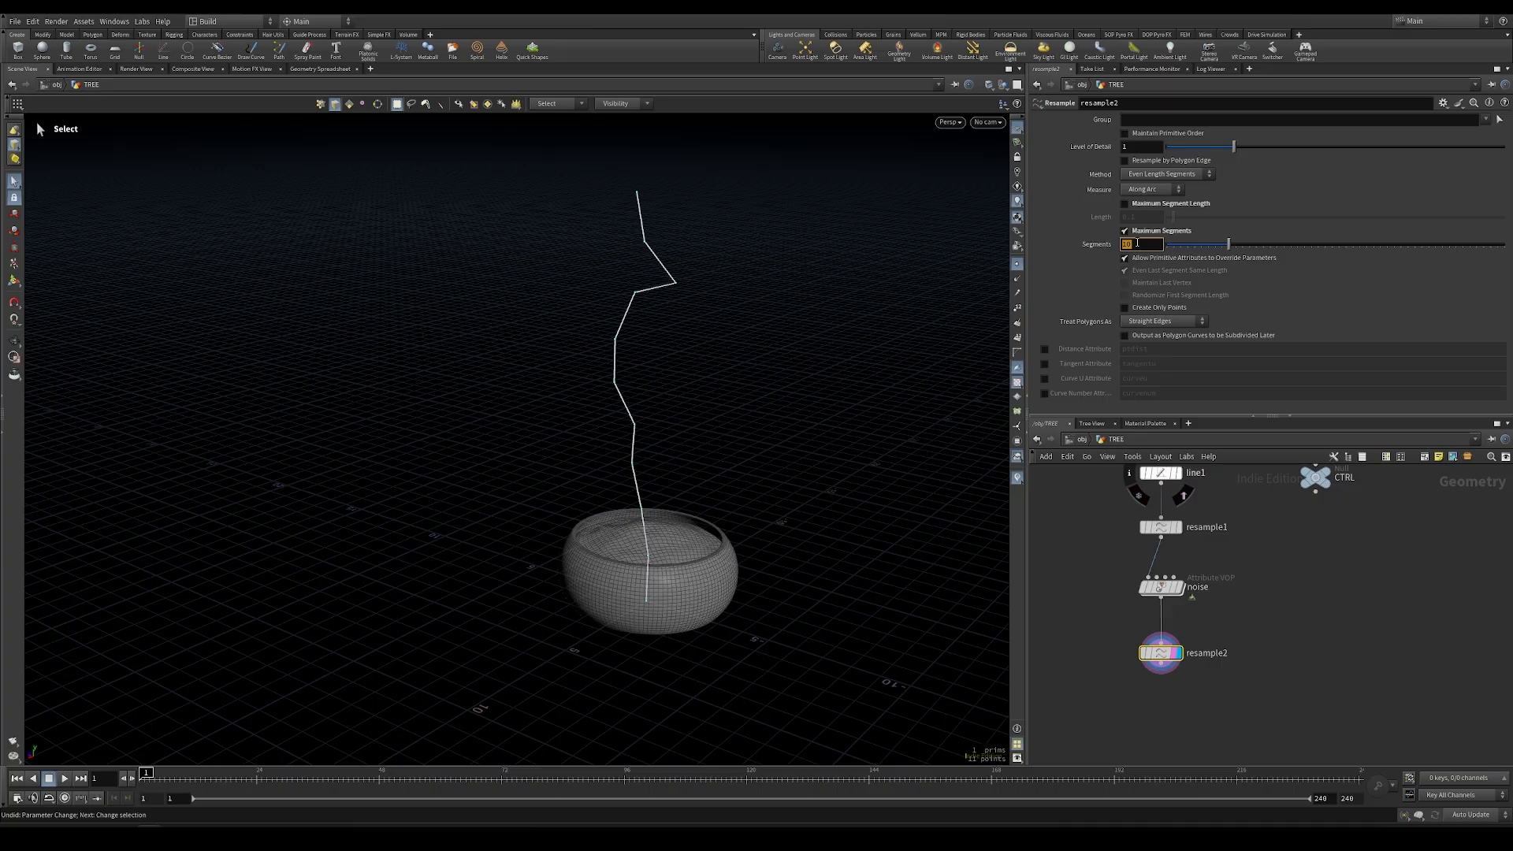
pyautogui.press('Return')
pyautogui.click(1147, 322)
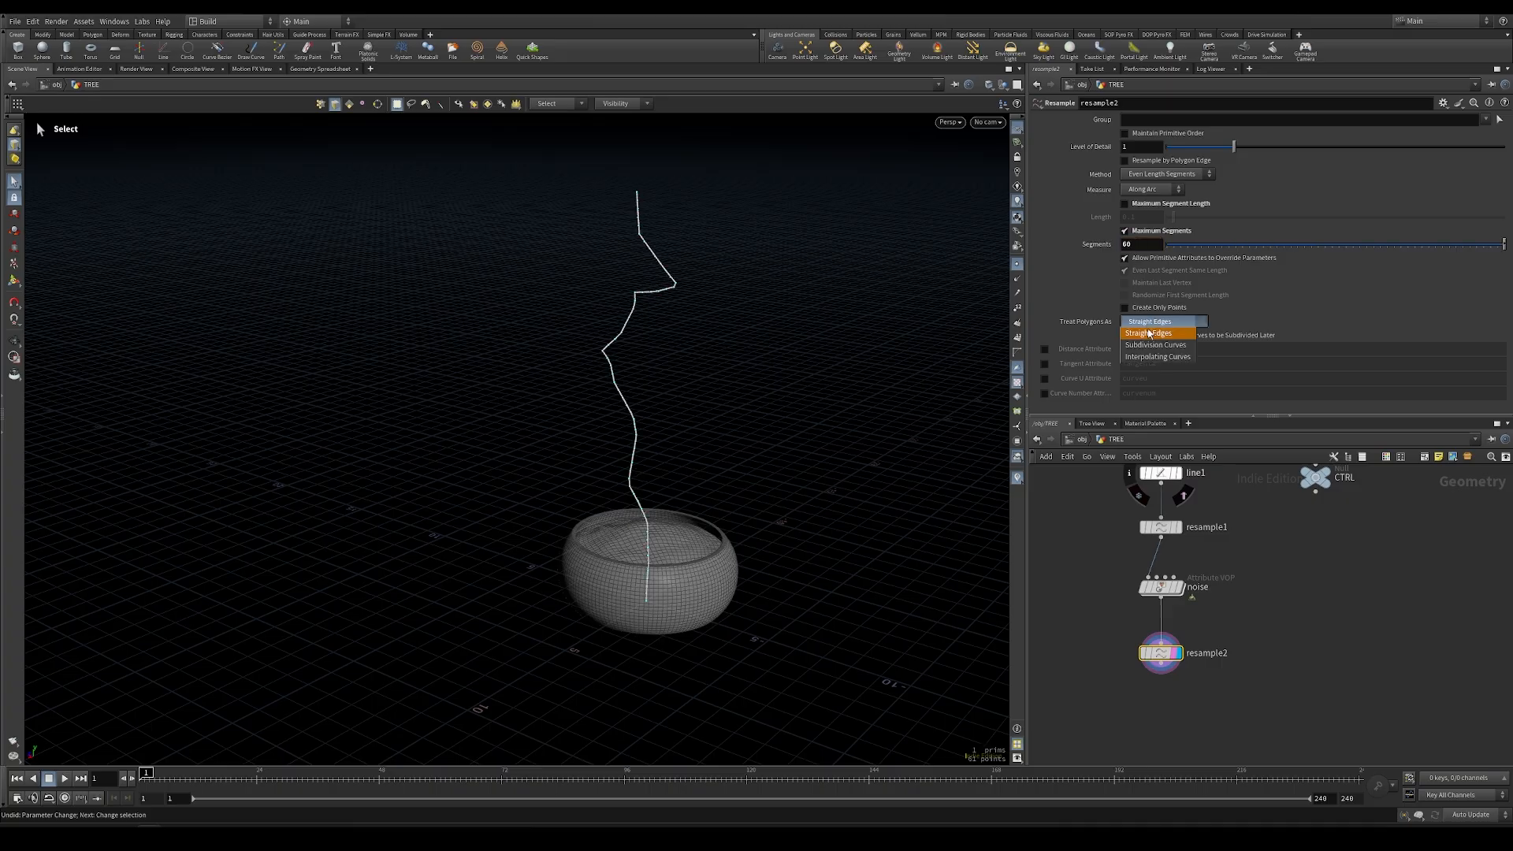
pyautogui.click(1148, 347)
pyautogui.keyDown('alt'); pyautogui.moveTo(677, 400); pyautogui.dragTo(695, 385); pyautogui.keyUp('alt')
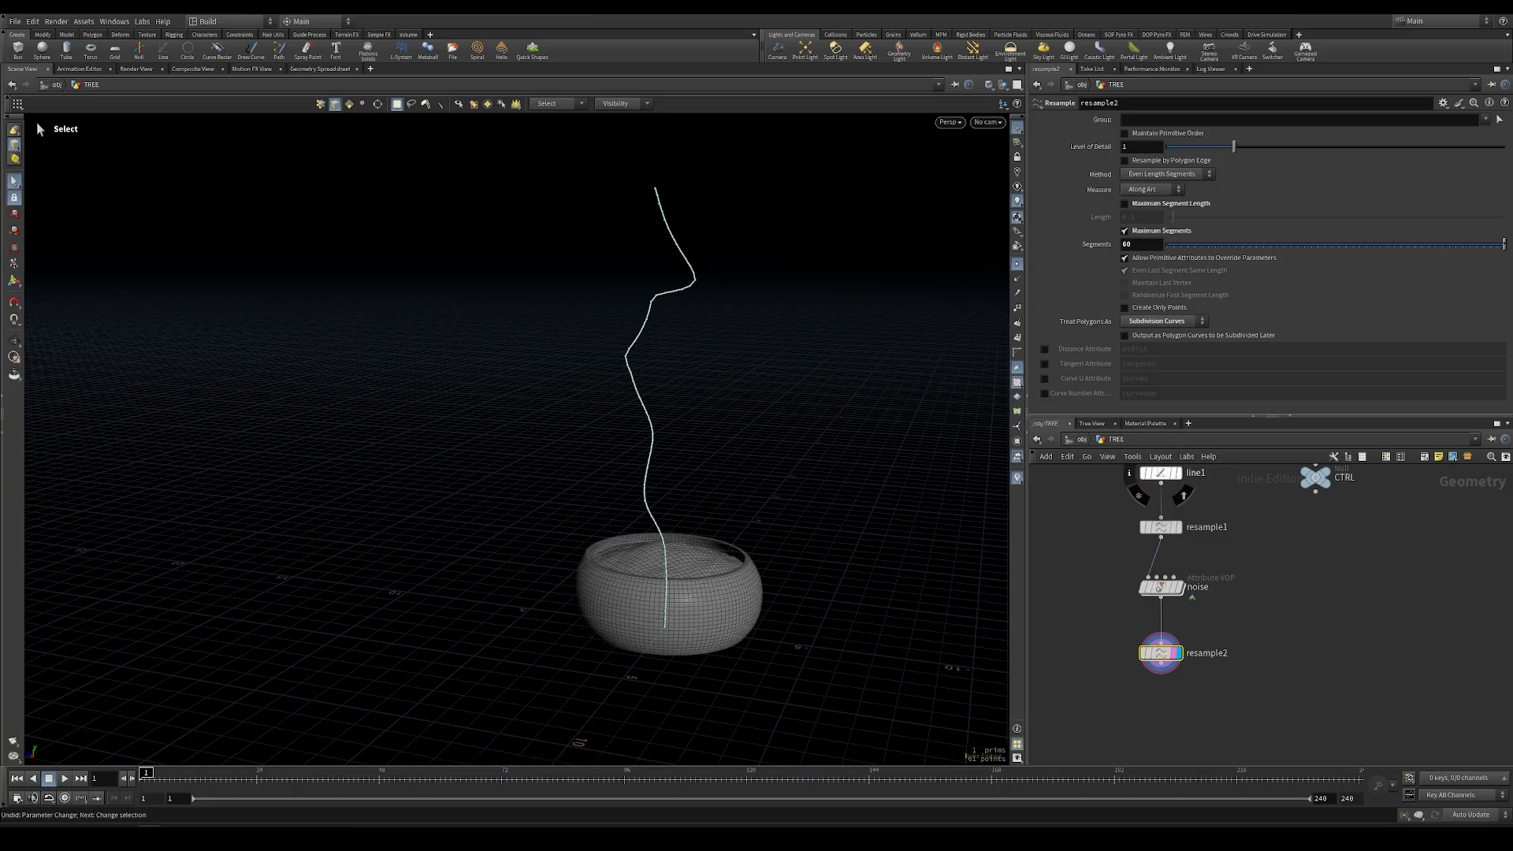
# Enable resample2's Curve U Attribute output and name it u
pyautogui.click(1044, 379)
pyautogui.doubleClick(1175, 378)
pyautogui.write('u')
pyautogui.moveTo(1175, 659)
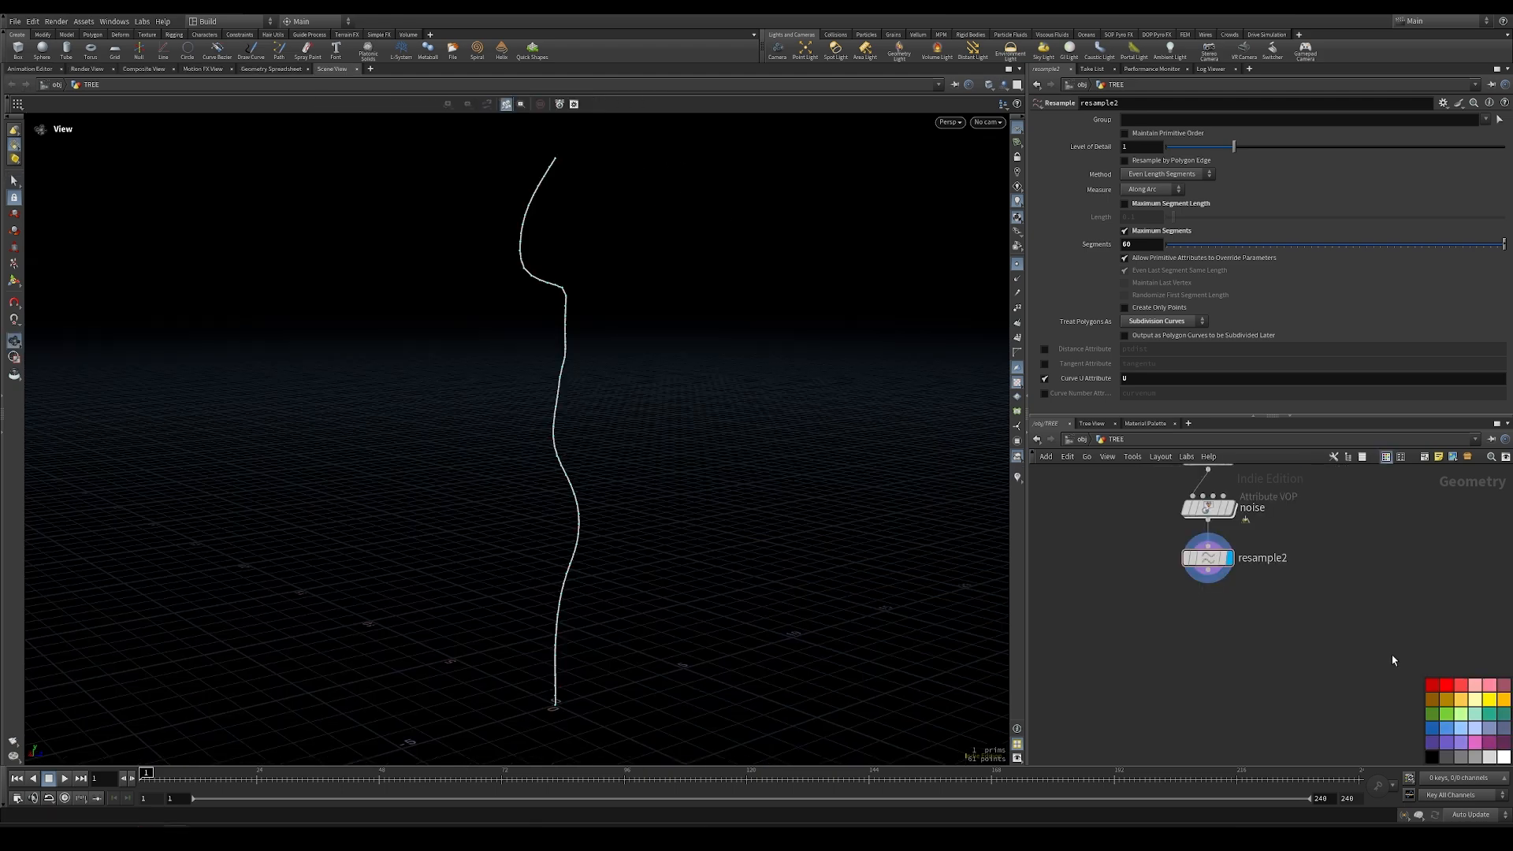
# Add an Orientation along Curve node fed by resample2 and display its result
pyautogui.click(1206, 558)
pyautogui.moveTo(567, 512); pyautogui.dragTo(565, 575)
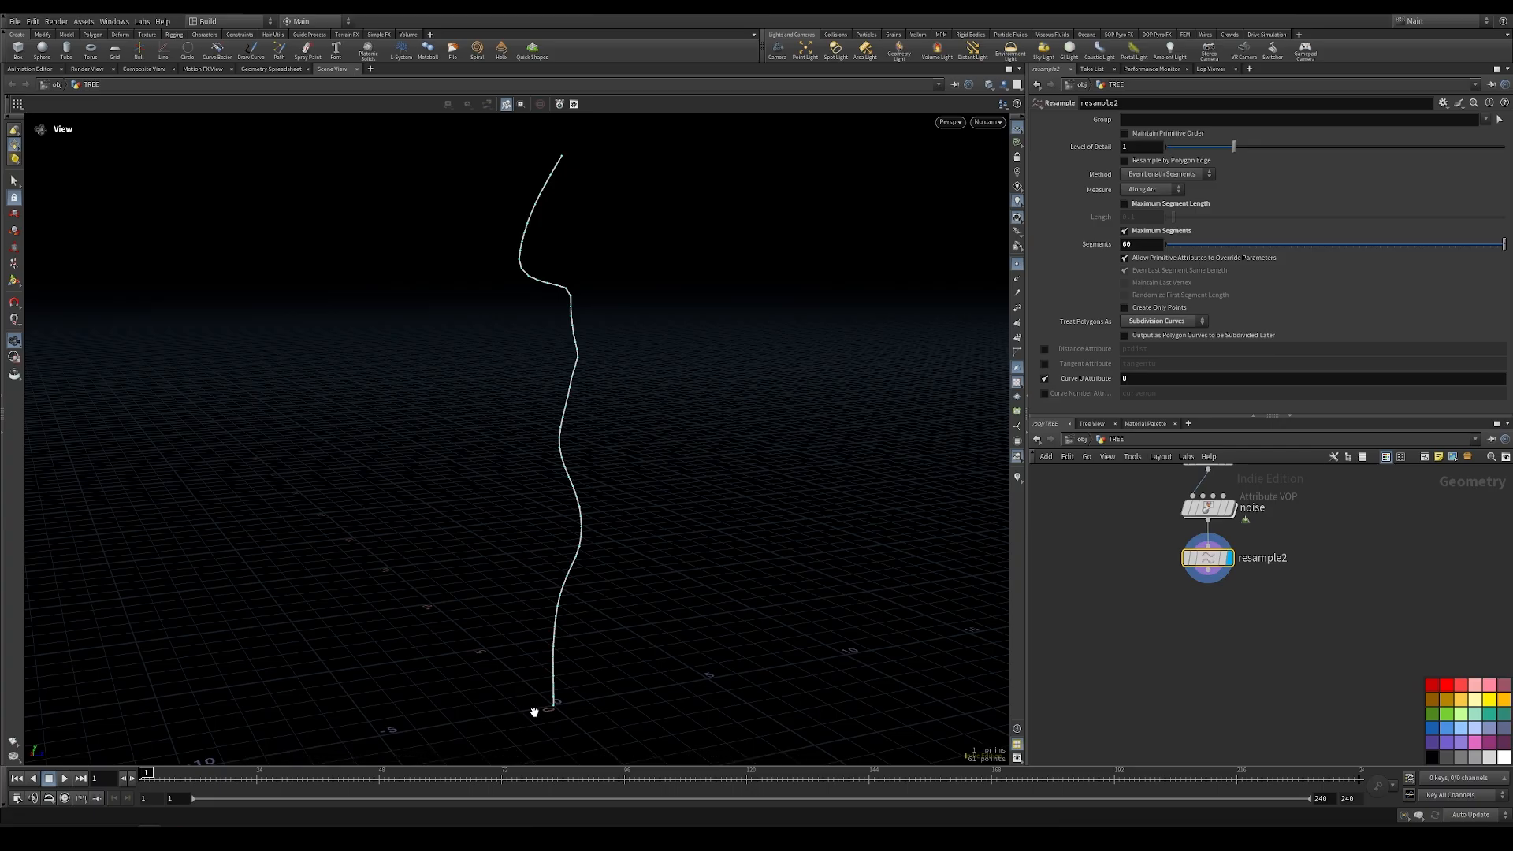
pyautogui.moveTo(578, 601); pyautogui.dragTo(611, 375, button='middle')
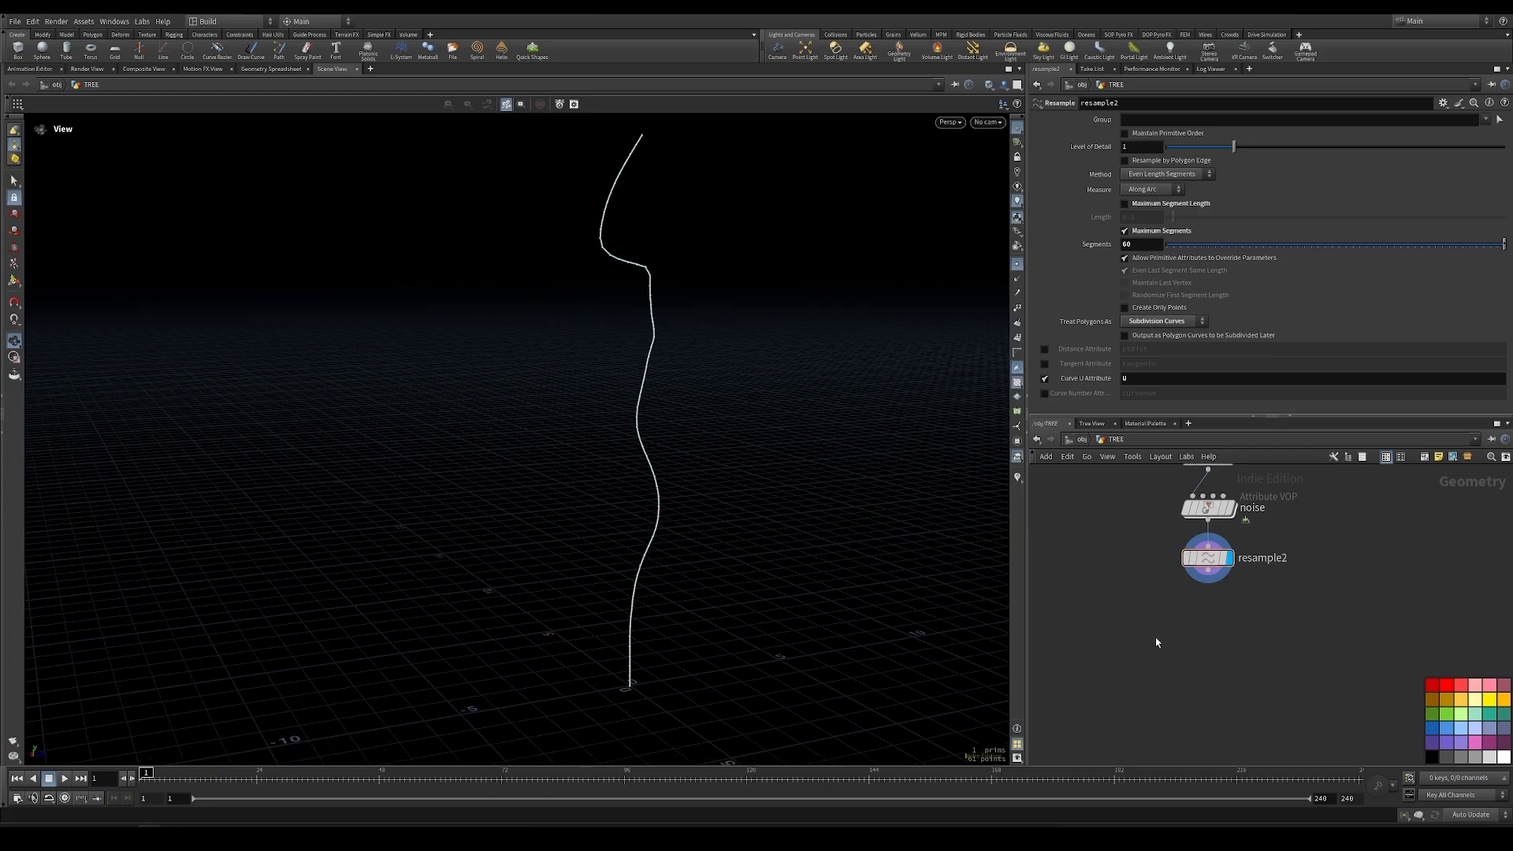
pyautogui.press('Tab')
pyautogui.write('orienta')
pyautogui.press('Return')
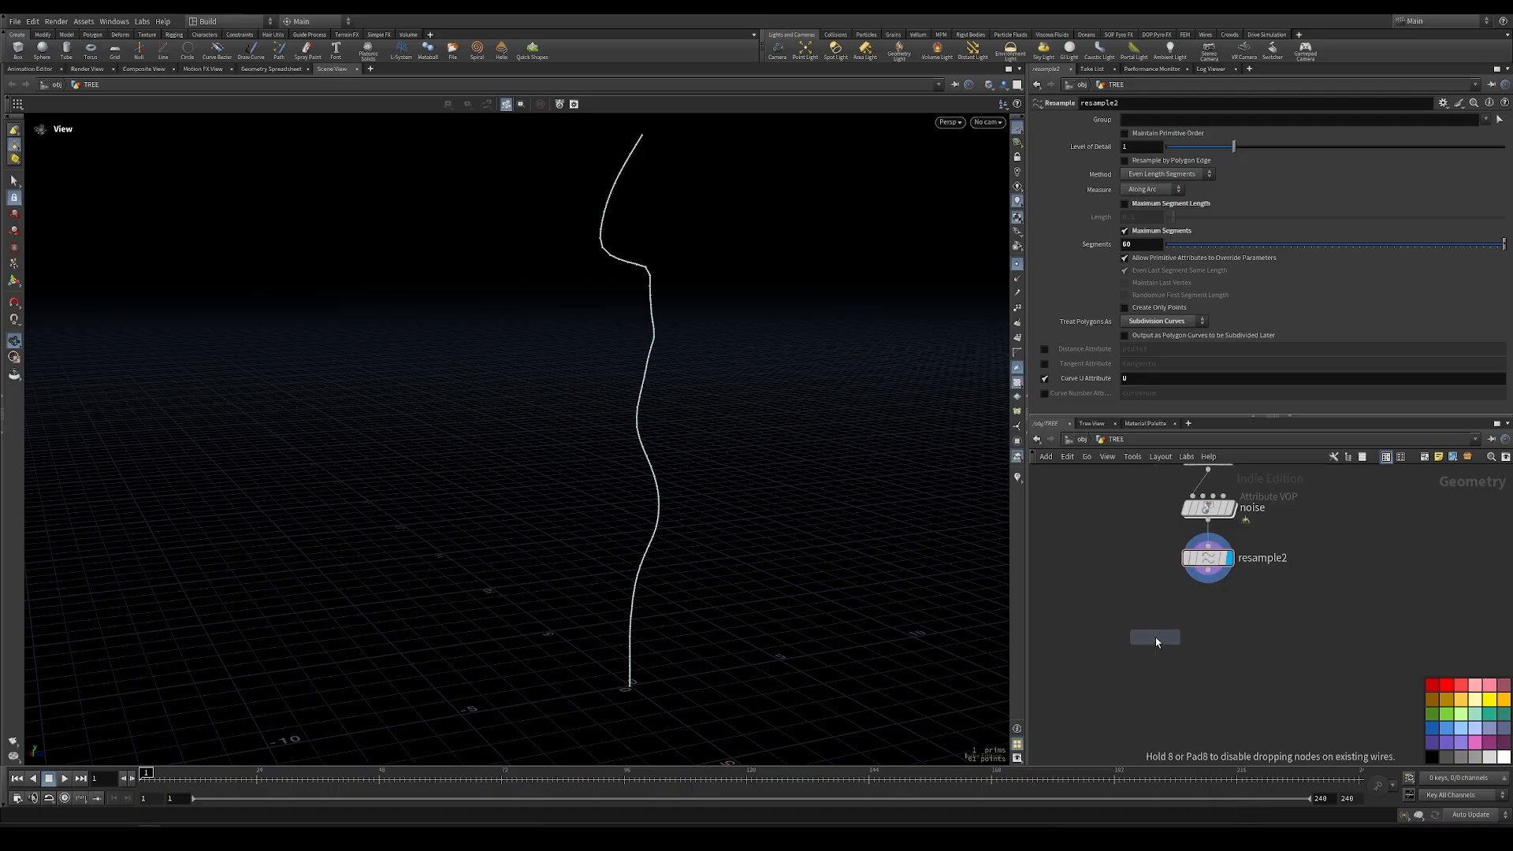
pyautogui.click(1208, 636)
pyautogui.click(1207, 573)
pyautogui.click(1194, 622)
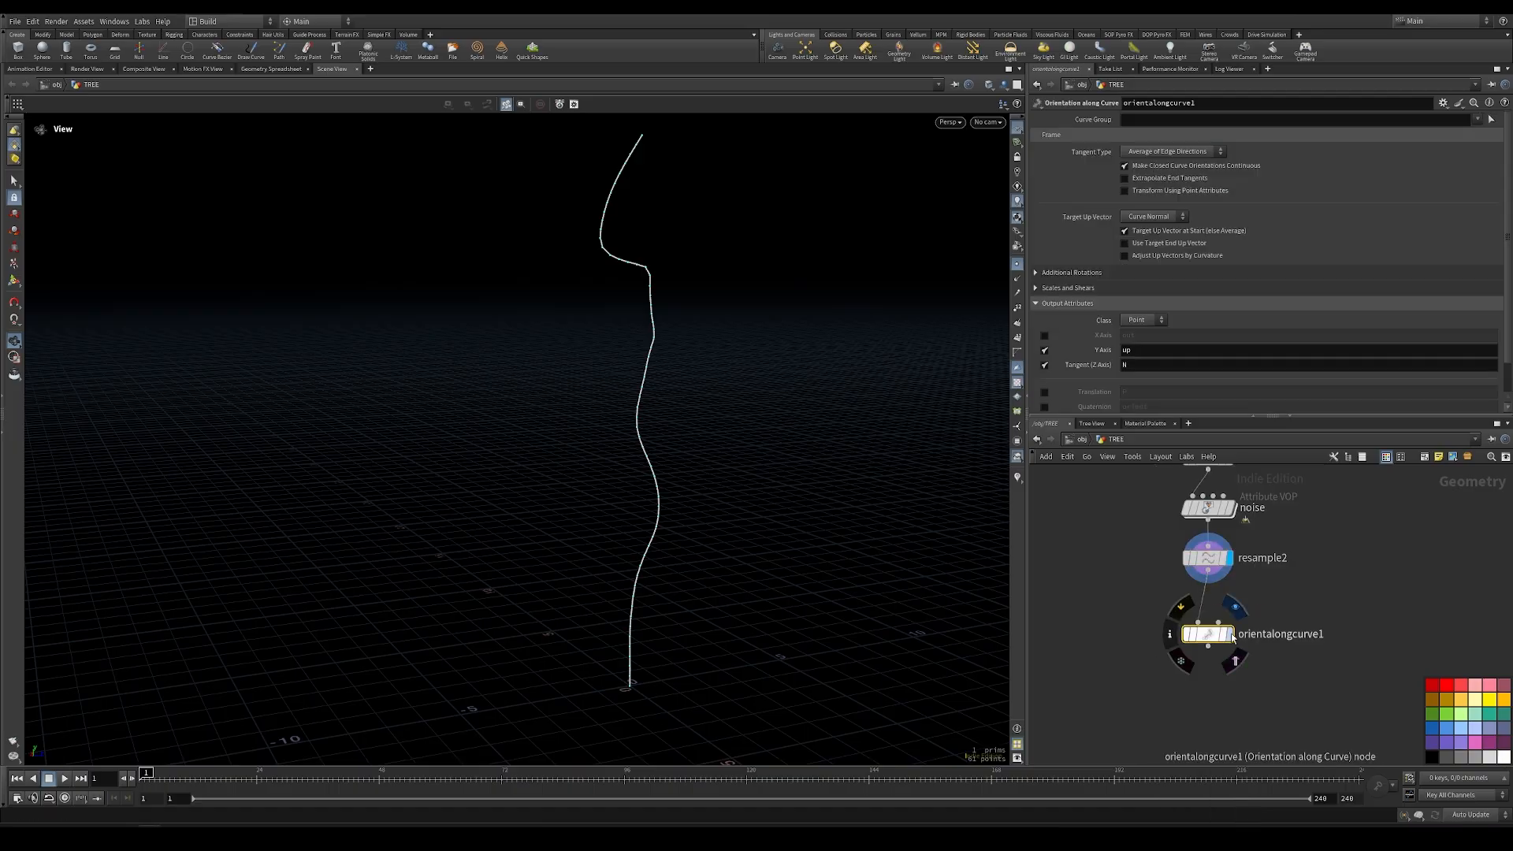
pyautogui.click(1229, 635)
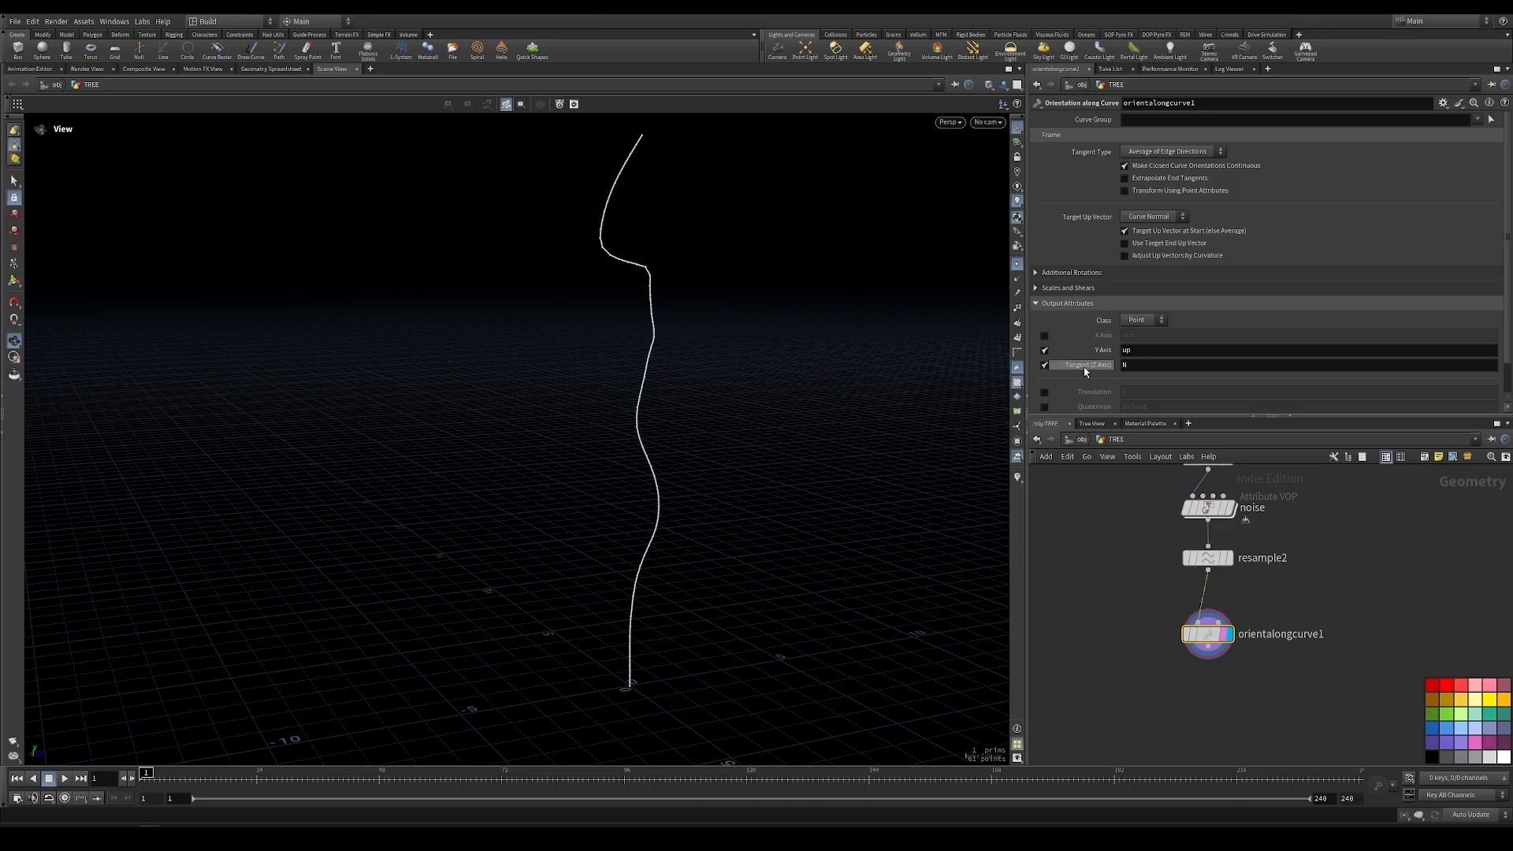
# Name the Tangent (Z Axis) output attribute dir and visualize the dir and up point attributes on the curve
pyautogui.click(1148, 366)
pyautogui.press('Return')
pyautogui.click(1169, 634)
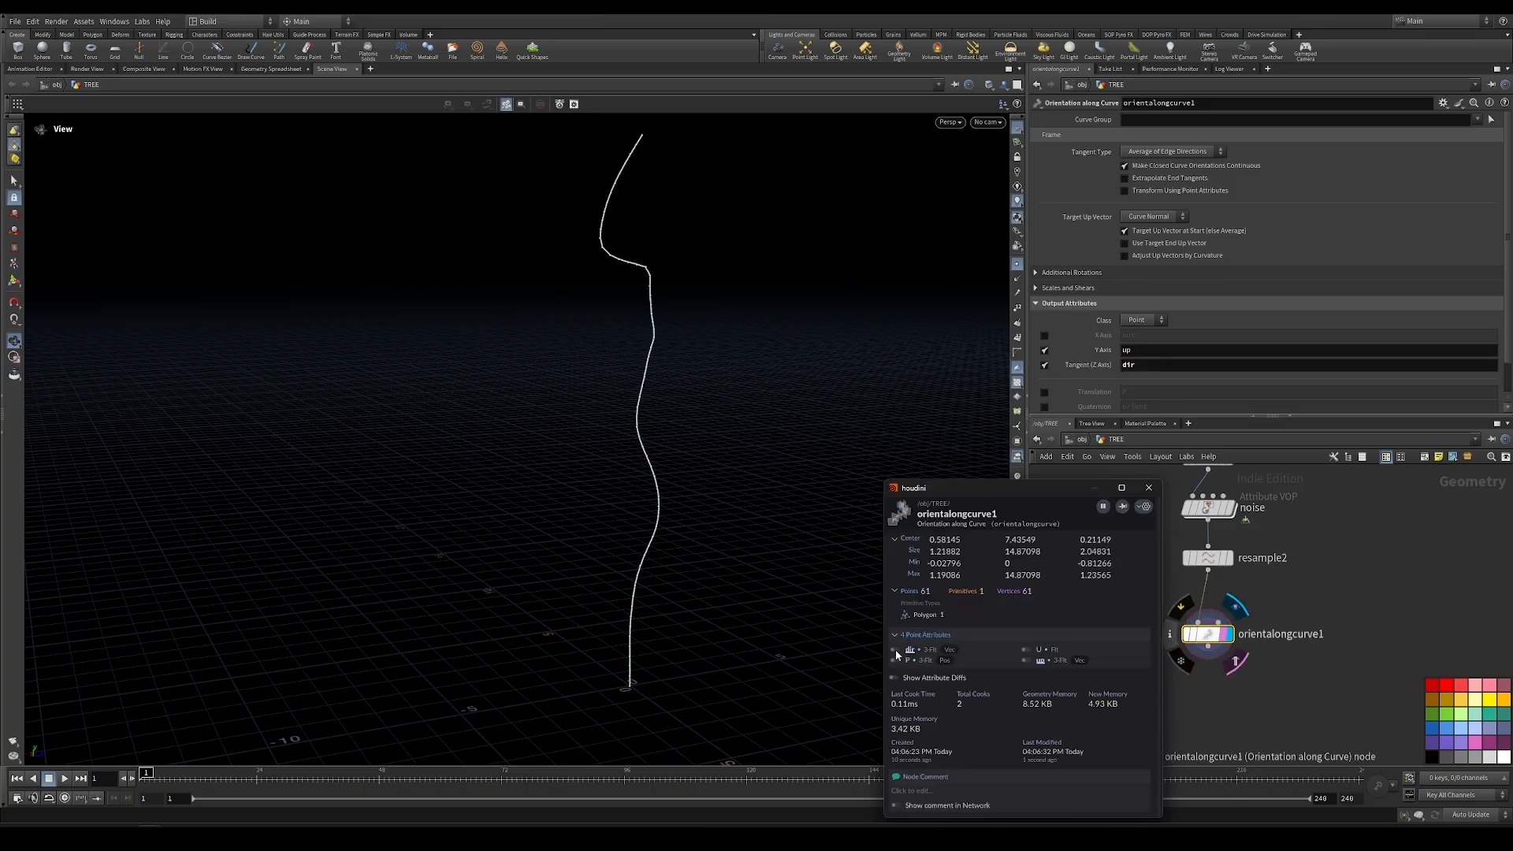
pyautogui.click(1149, 487)
pyautogui.click(1017, 477)
pyautogui.rightClick(1017, 477)
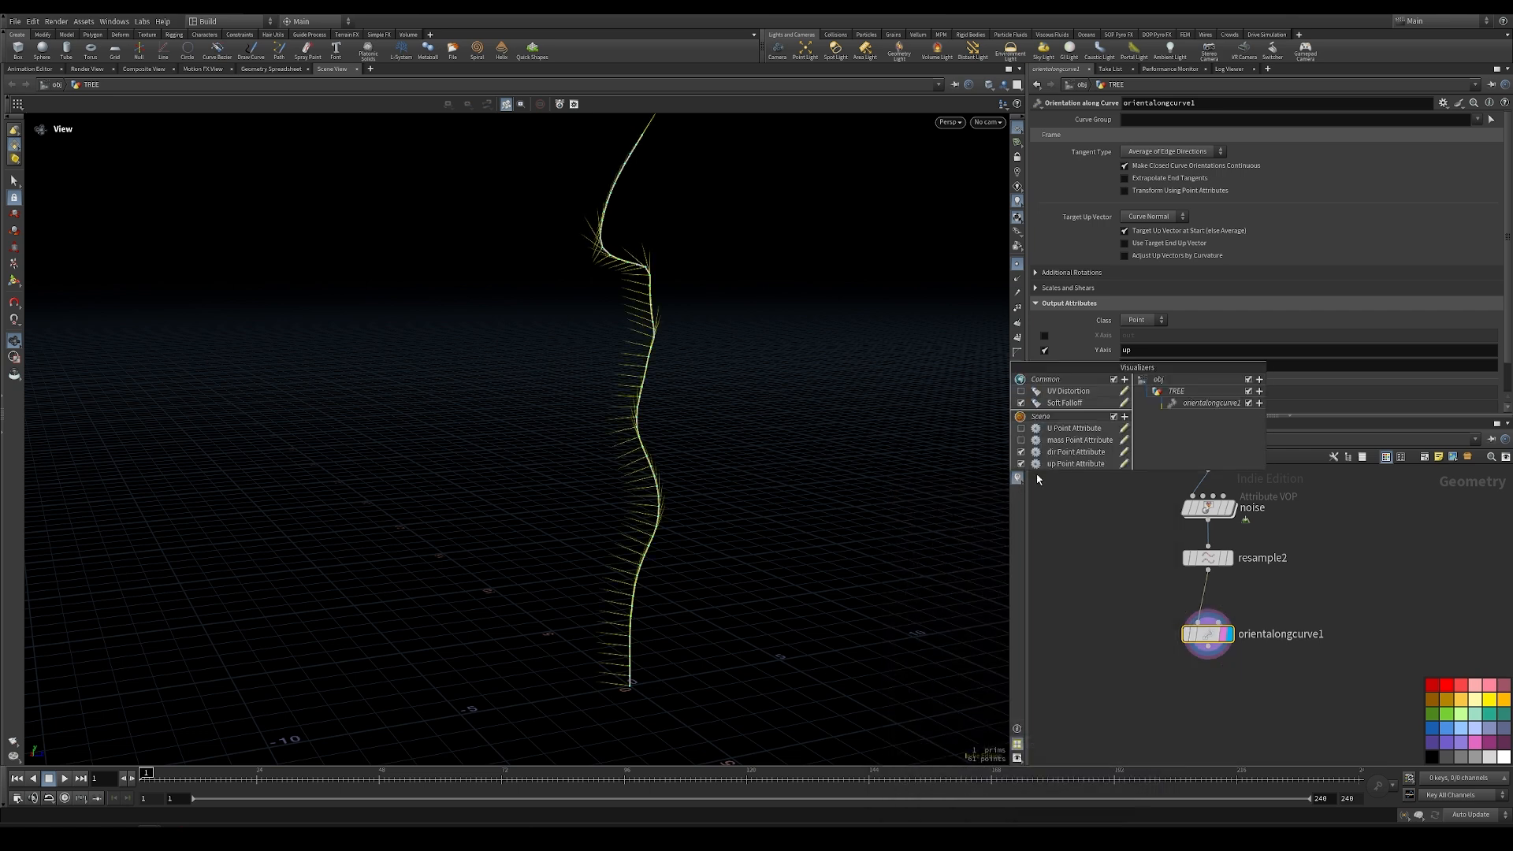
# Set the dir visualizer's marker colour to pure green and inspect the dir and up vectors along the curve
pyautogui.click(1064, 466)
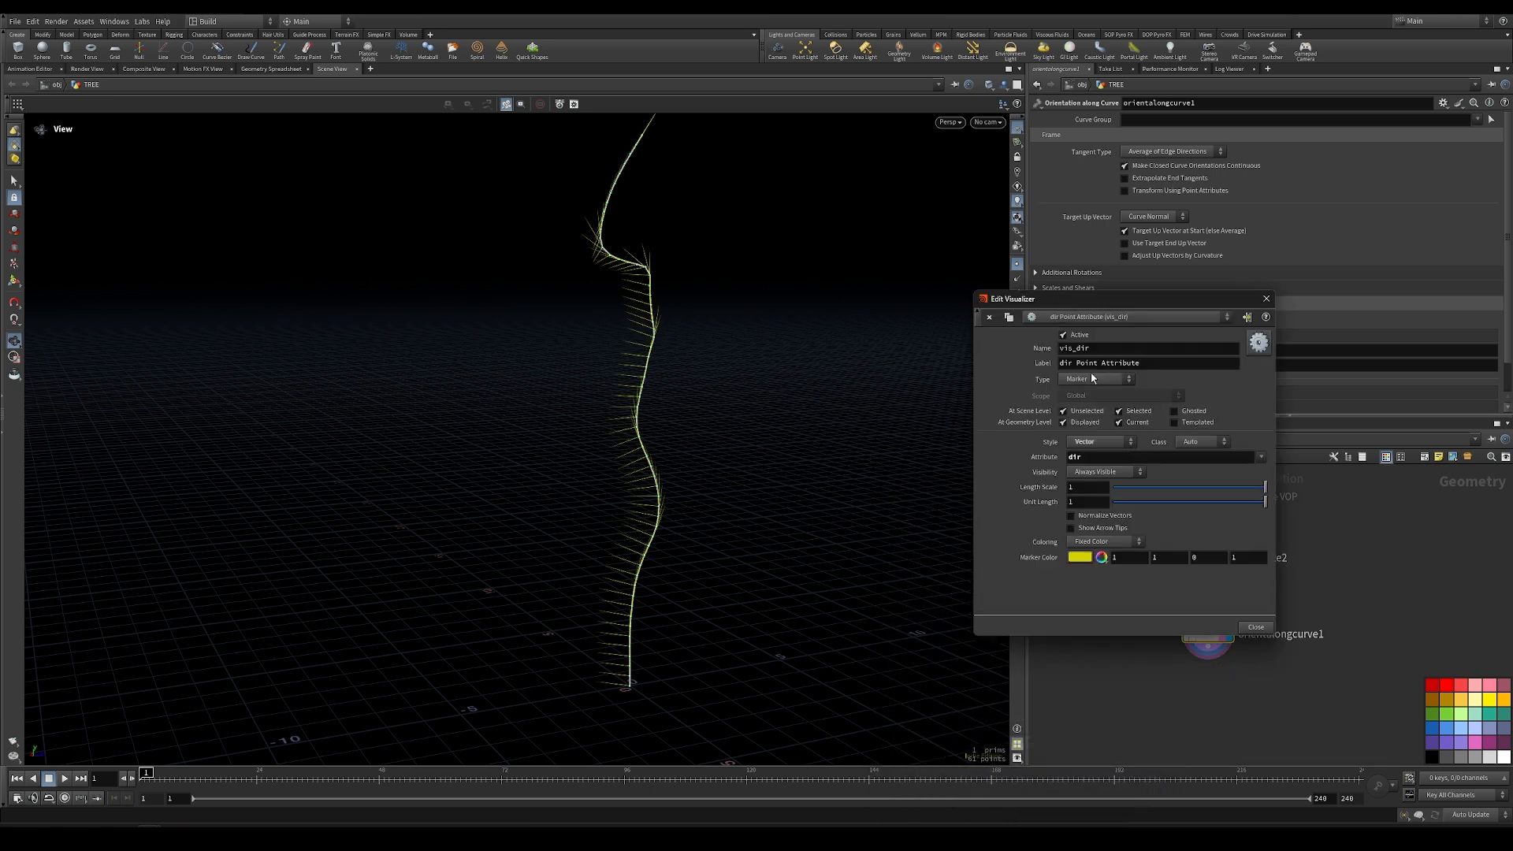
pyautogui.click(1091, 378)
pyautogui.click(1091, 475)
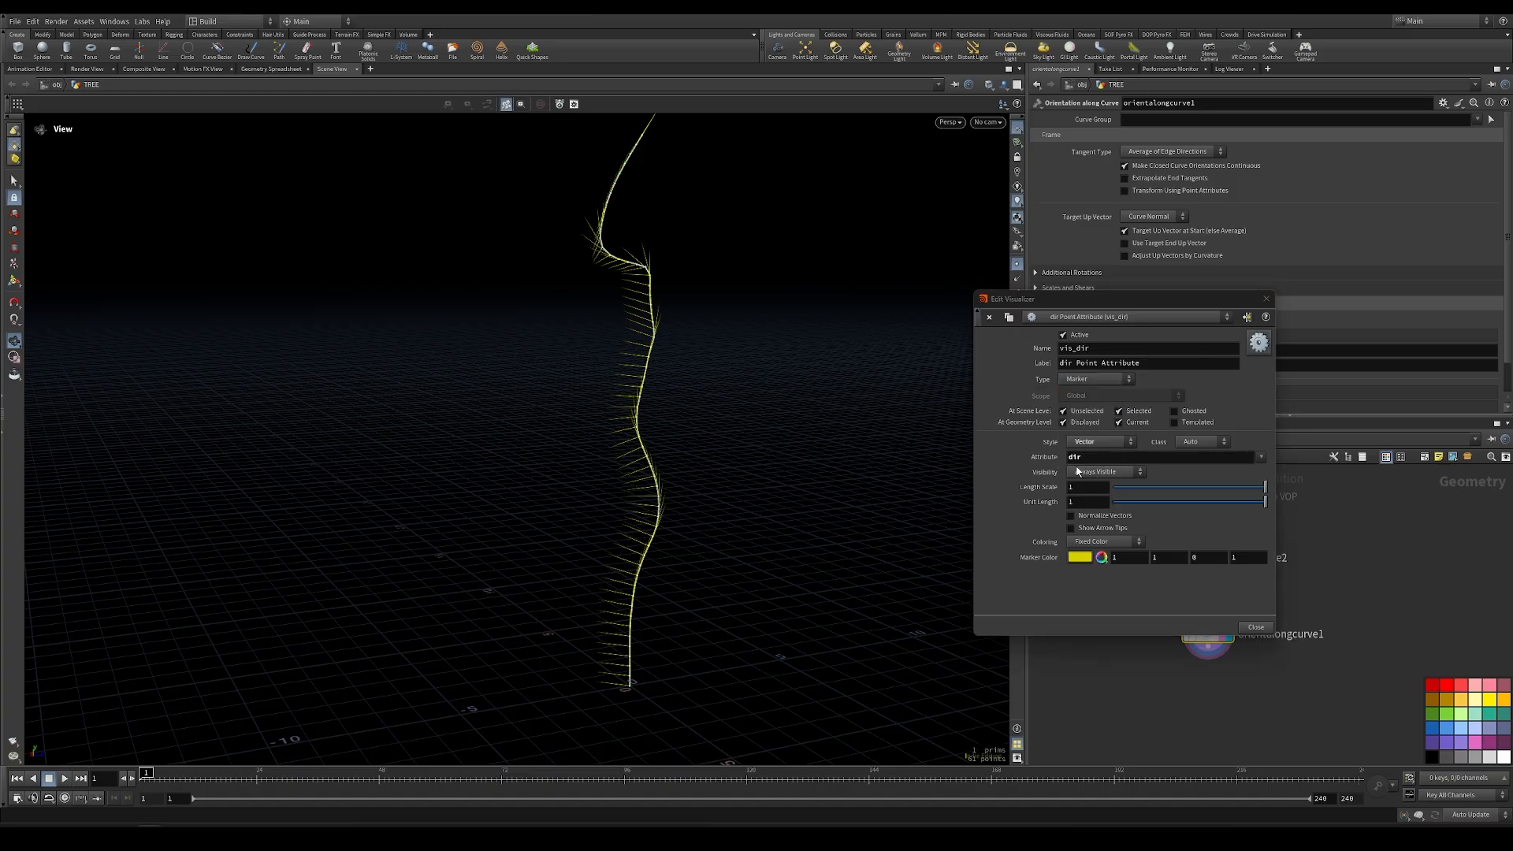
pyautogui.click(1085, 559)
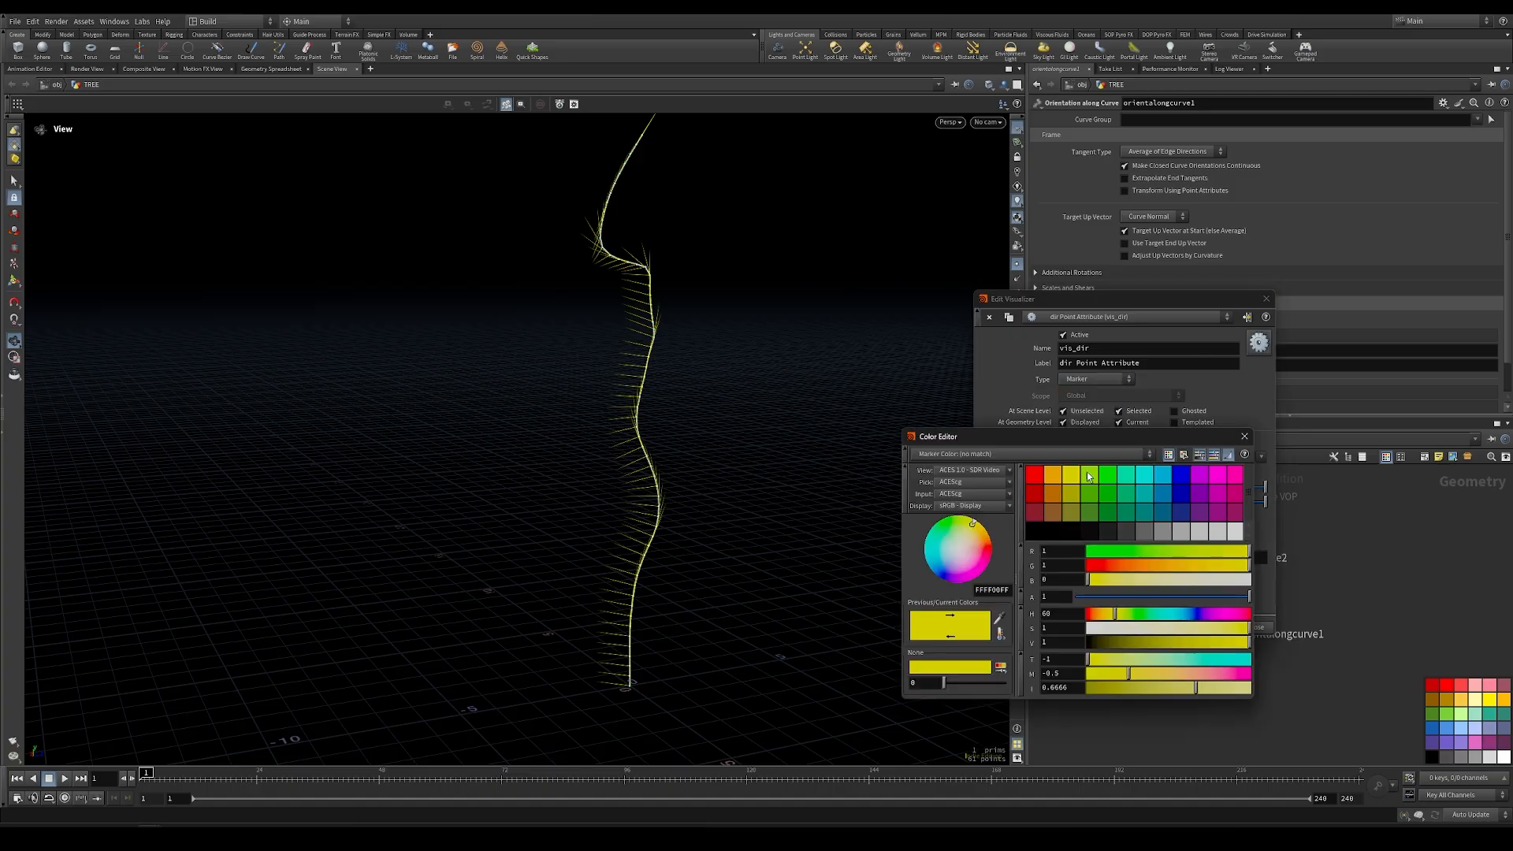
pyautogui.click(1107, 473)
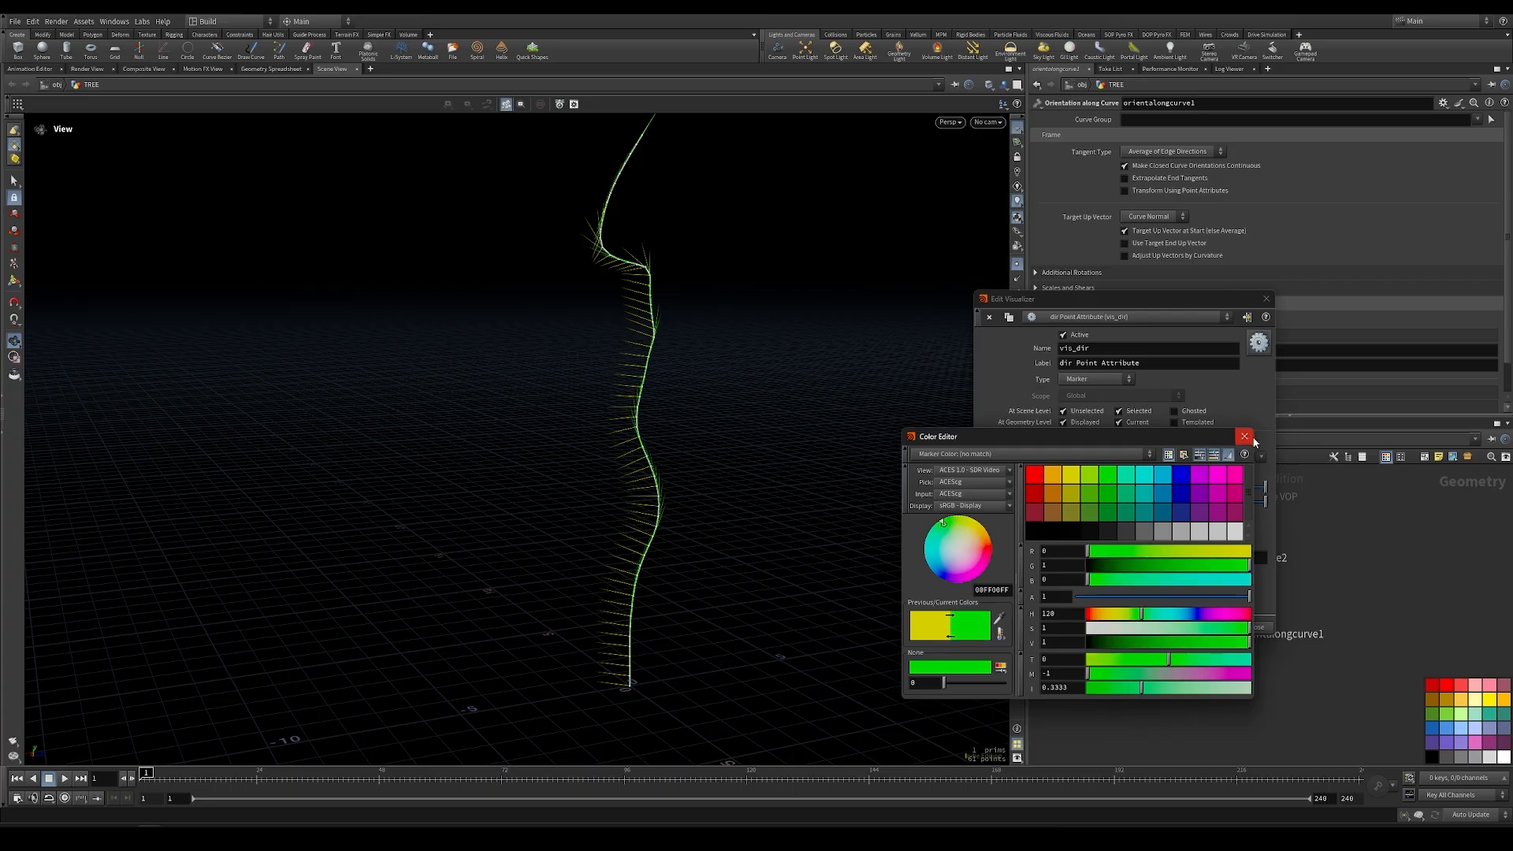
pyautogui.click(1244, 436)
pyautogui.click(1255, 628)
pyautogui.moveTo(604, 551); pyautogui.dragTo(794, 536)
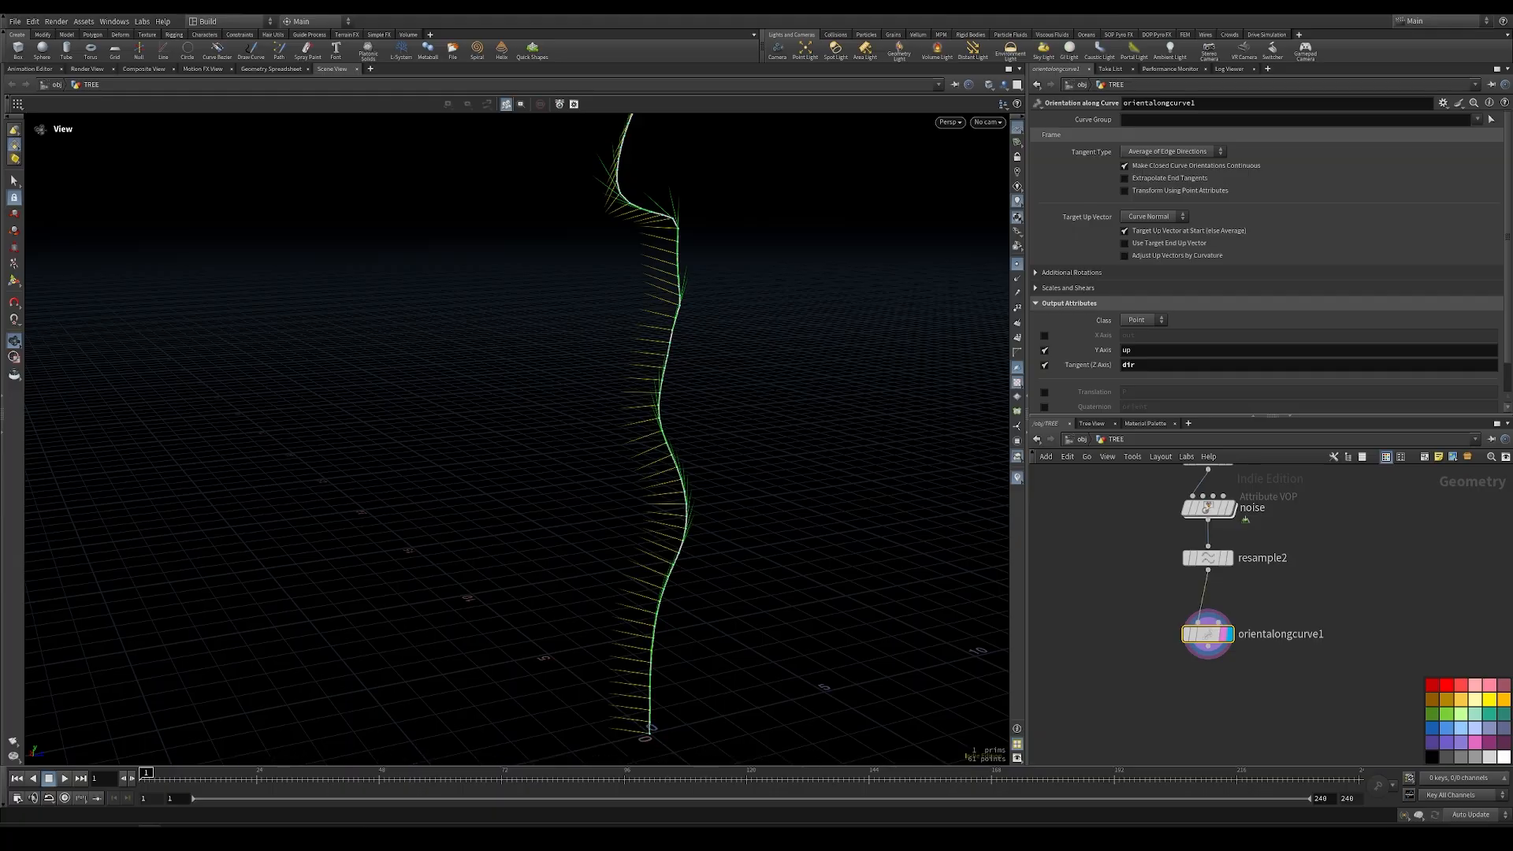
# Add a Null node below orientalongcurve1
pyautogui.moveTo(1208, 633); pyautogui.dragTo(1208, 626)
pyautogui.moveTo(1308, 676); pyautogui.dragTo(1261, 640, button='middle')
pyautogui.press('Tab')
pyautogui.write('null')
pyautogui.press('Return')
pyautogui.click(1159, 676)
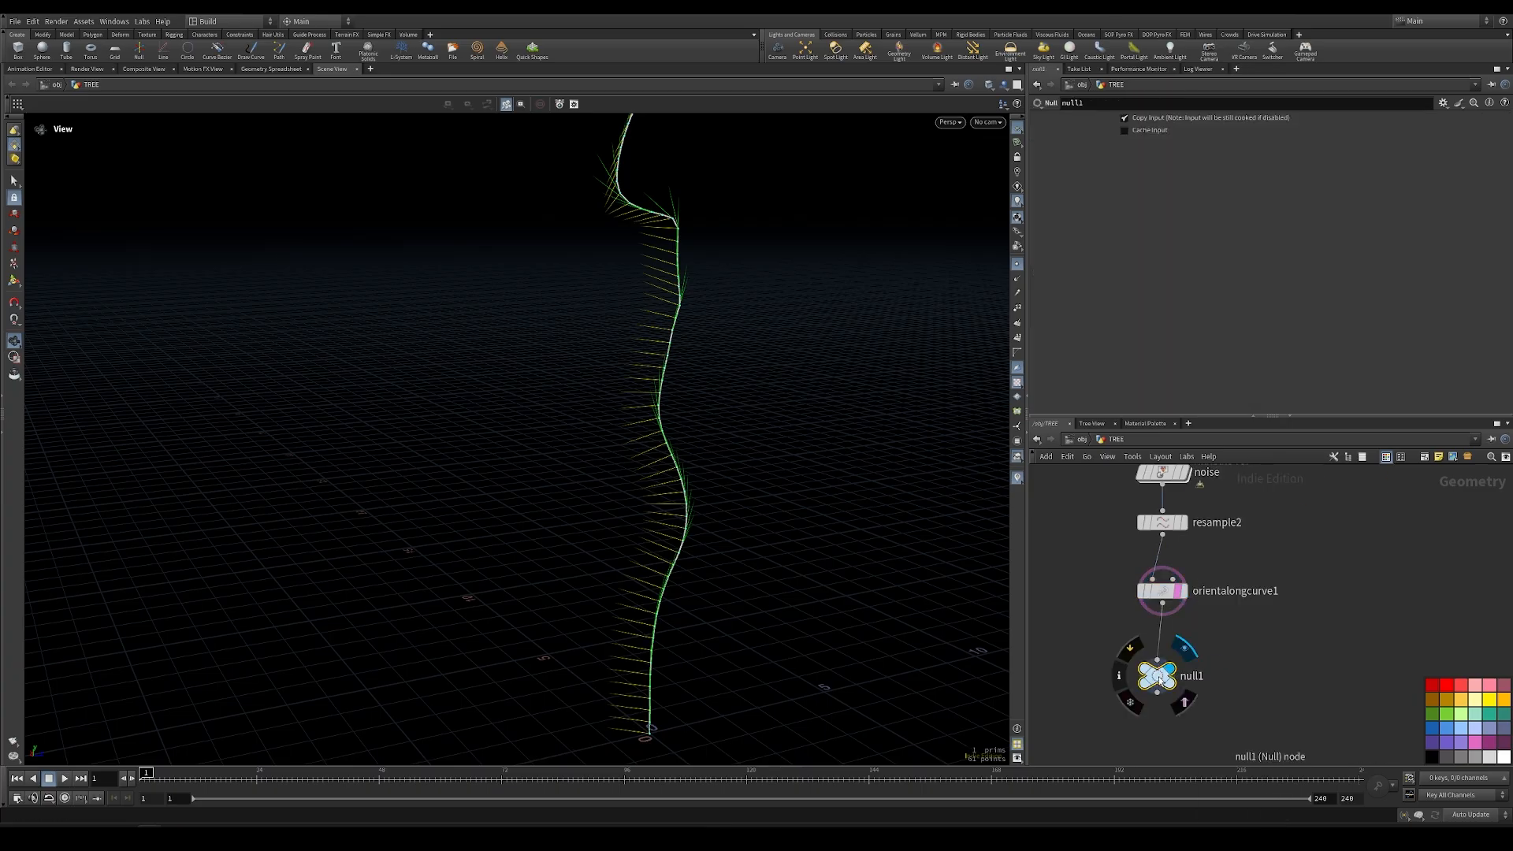
# Colour the Null node green and rename it OUT_TRUNK_LINE1
pyautogui.click(1449, 709)
pyautogui.doubleClick(1199, 676)
pyautogui.write('OUT_TRUNK_LINE1')
pyautogui.press('Return')
pyautogui.click(1184, 701)
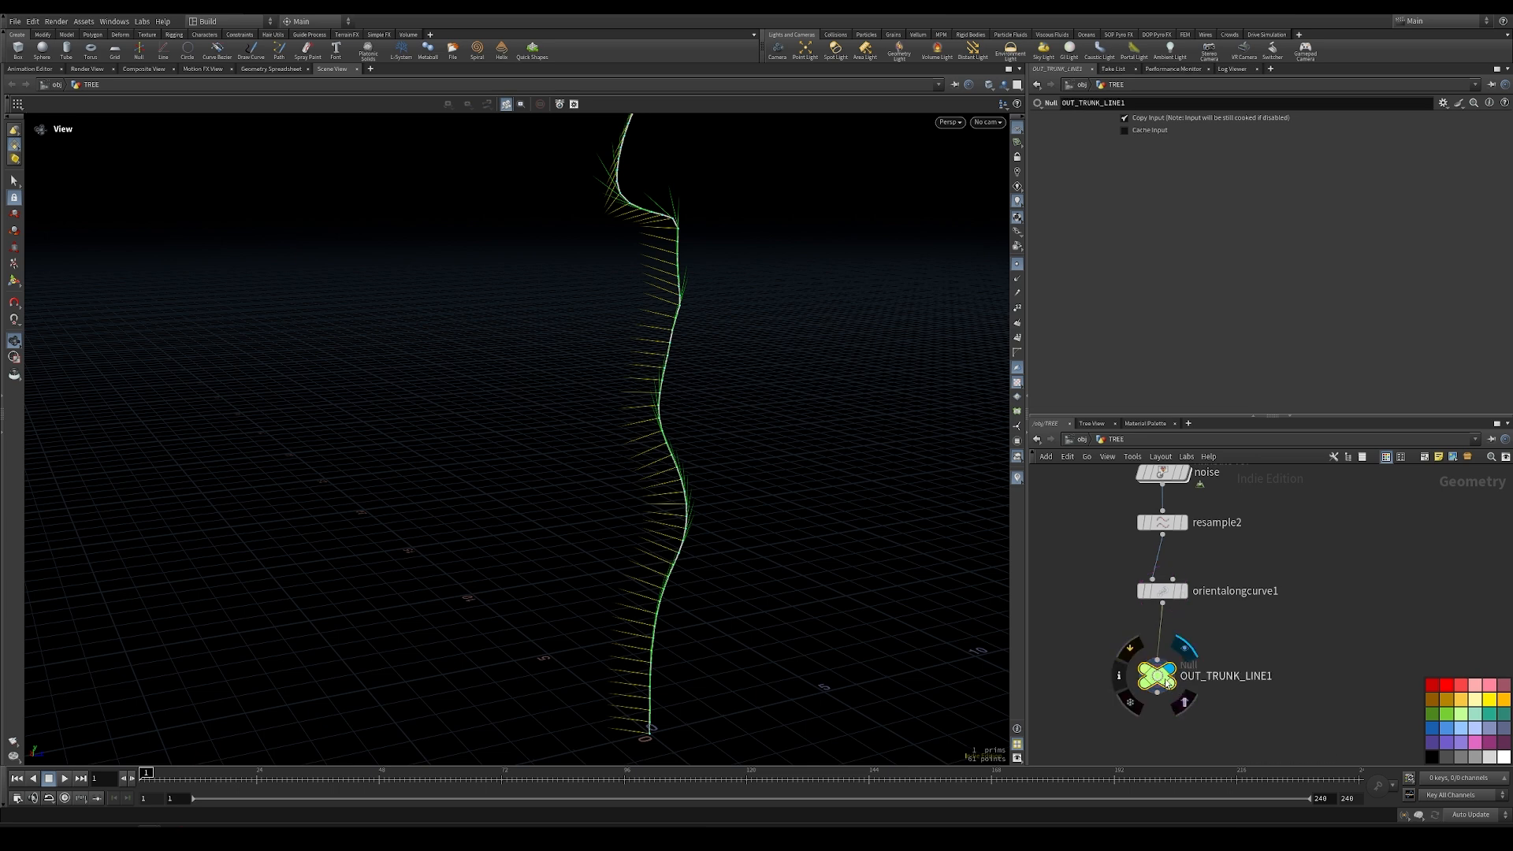
pyautogui.scroll(-3, 1247, 656)
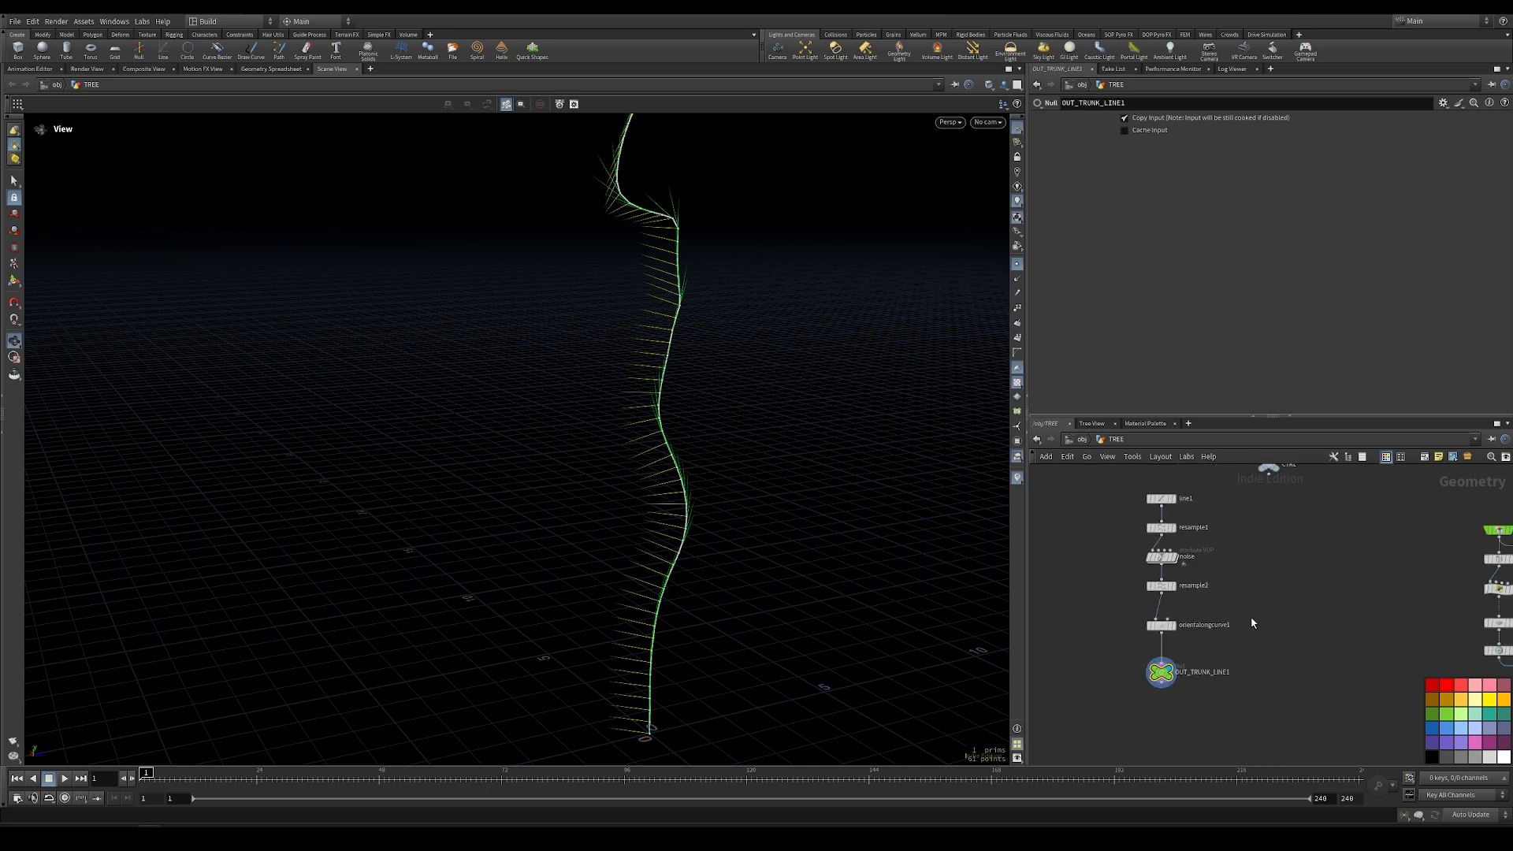
pyautogui.scroll(2, 1253, 622)
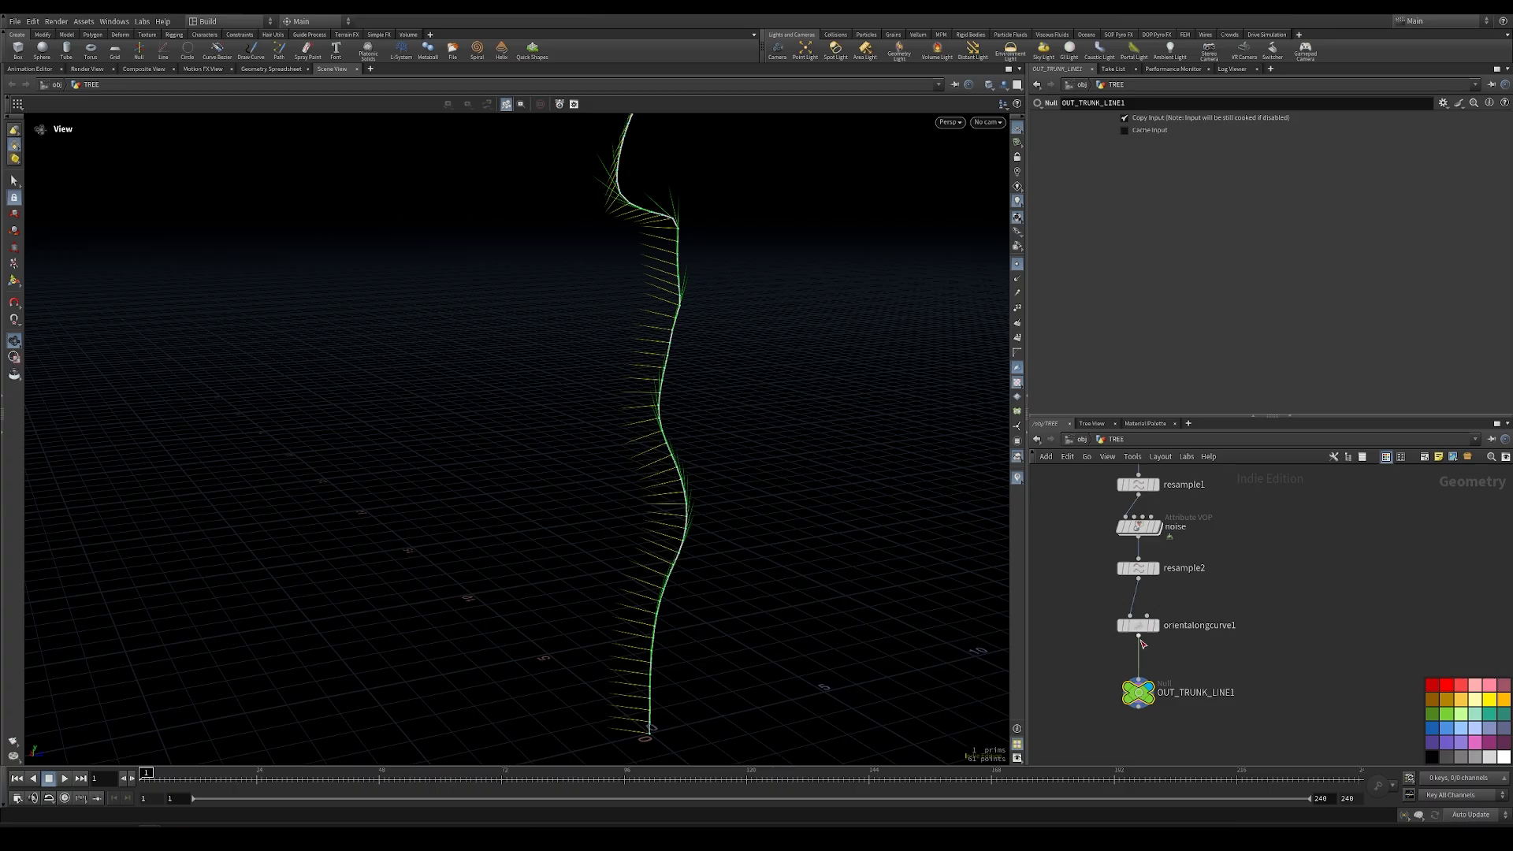
pyautogui.moveTo(1202, 627)
pyautogui.moveTo(1287, 604); pyautogui.dragTo(1190, 651, button='middle')
pyautogui.moveTo(1080, 619); pyautogui.dragTo(1264, 599, button='middle')
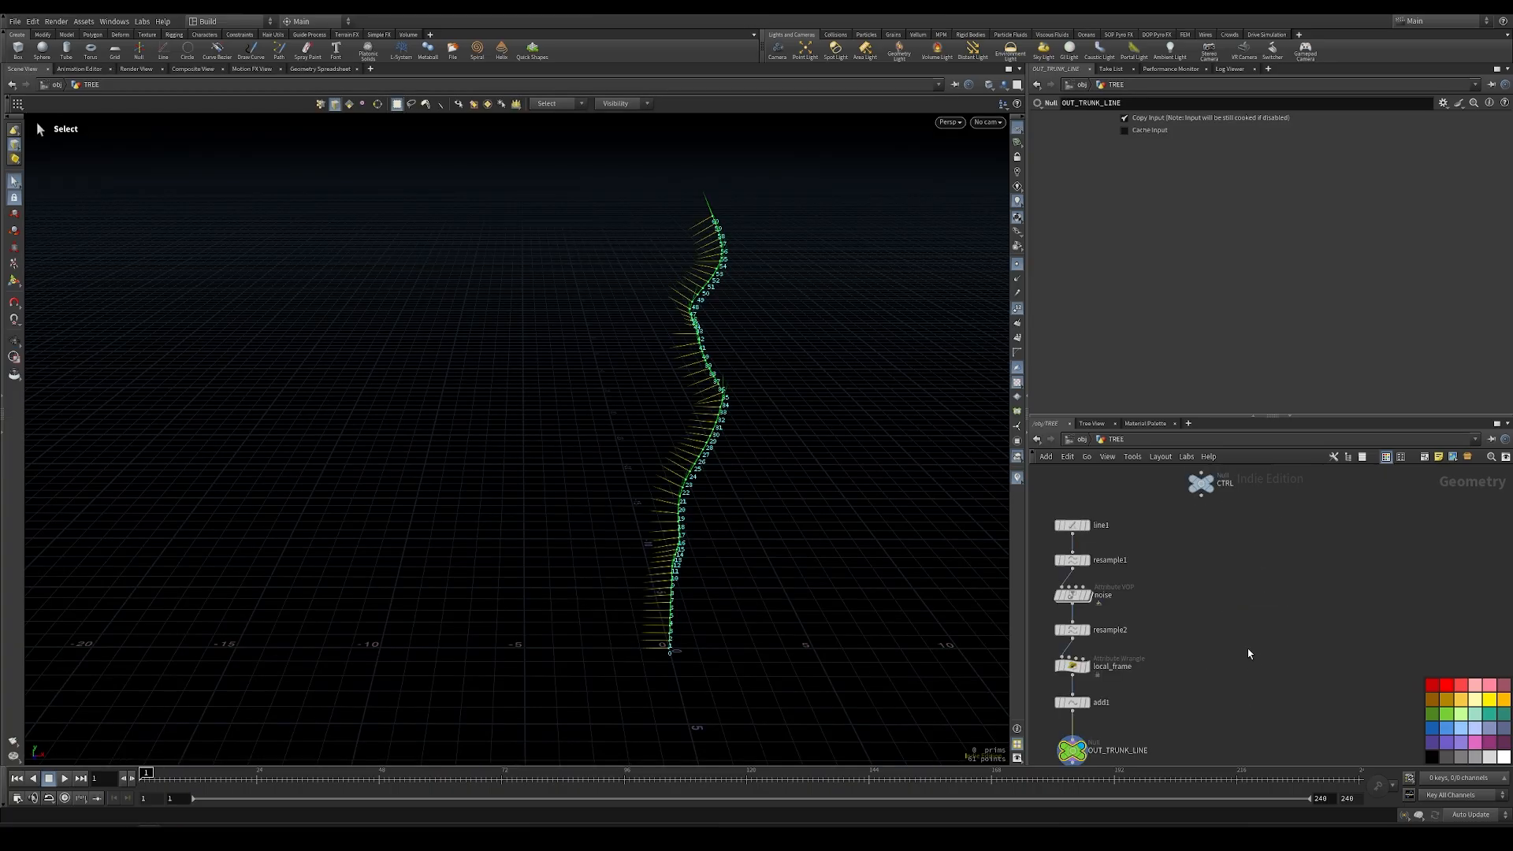
# Add a green Object Merge node beside the trunk chain that fetches ../OUT_TRUNK_LINE, and display it
pyautogui.press('Tab')
pyautogui.write('obj')
pyautogui.press('Return')
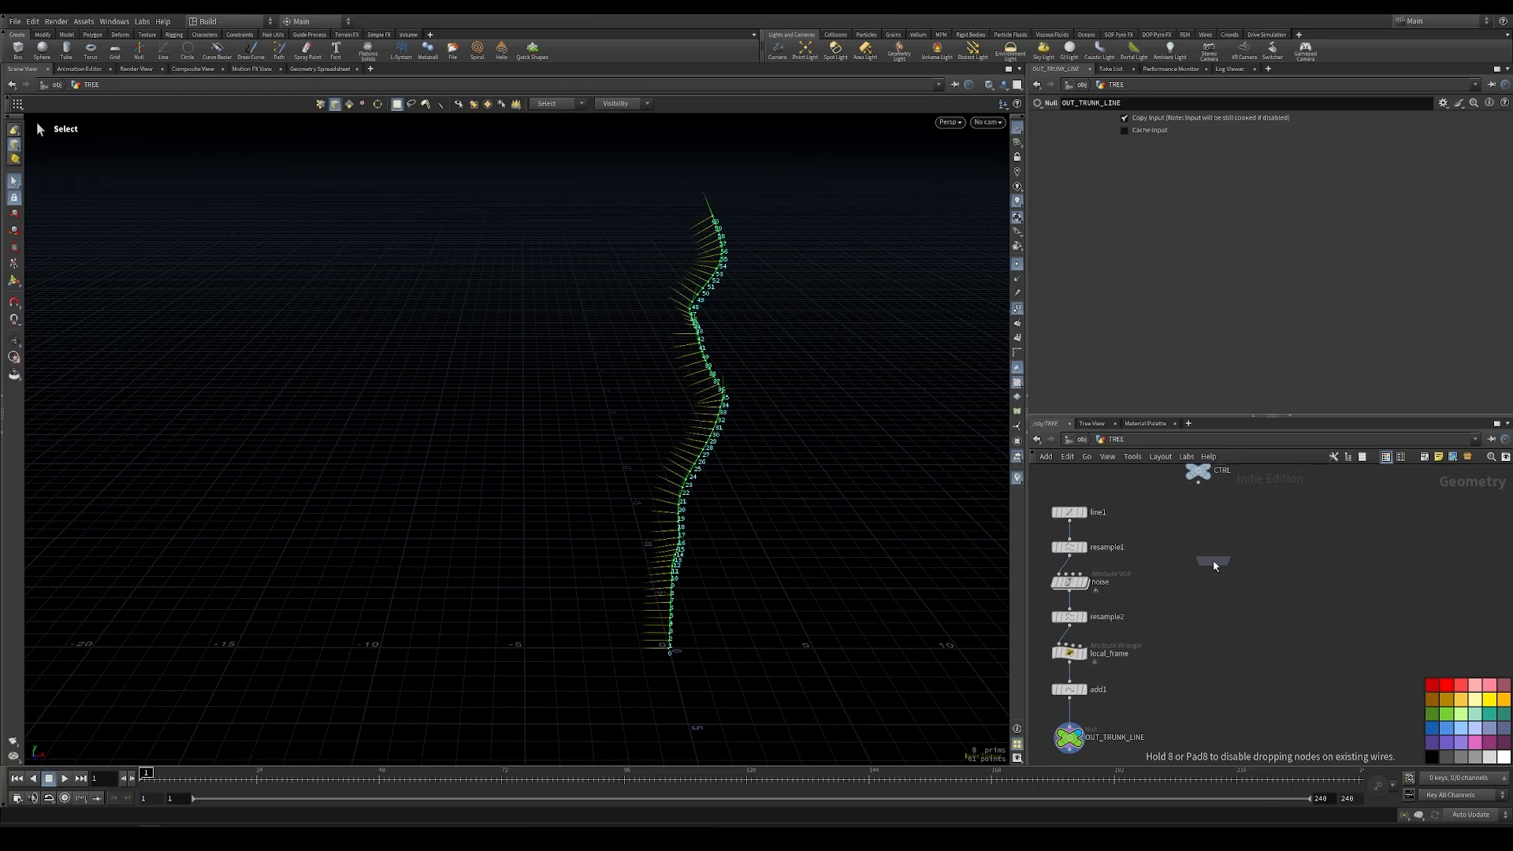
pyautogui.click(1214, 566)
pyautogui.click(1445, 717)
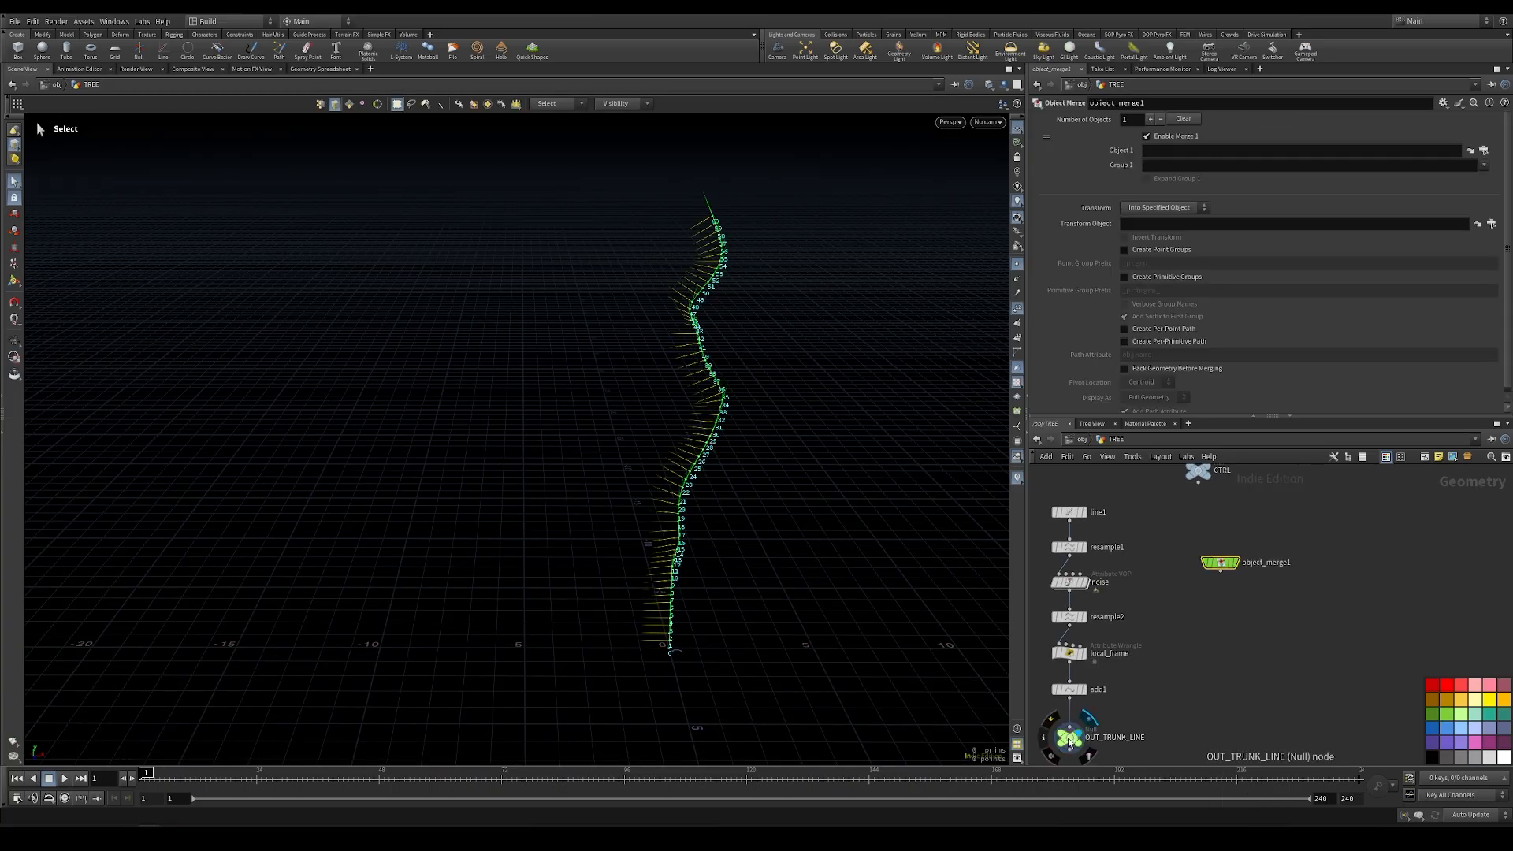
pyautogui.moveTo(1208, 141); pyautogui.dragTo(1190, 149)
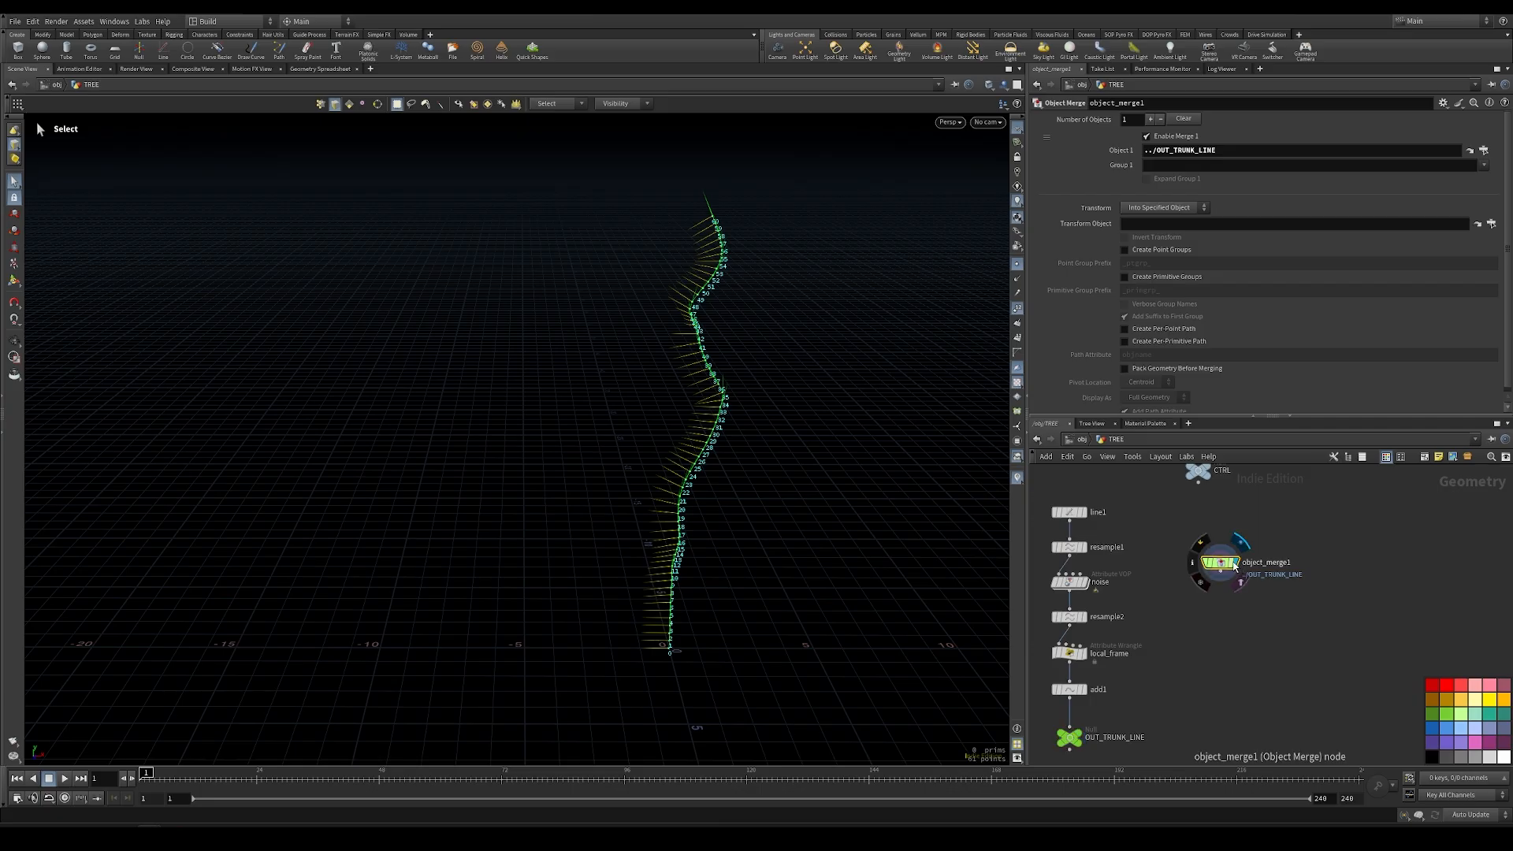
pyautogui.moveTo(1226, 568); pyautogui.dragTo(1249, 517)
pyautogui.keyDown('alt'); pyautogui.moveTo(746, 464); pyautogui.dragTo(743, 434); pyautogui.keyUp('alt')
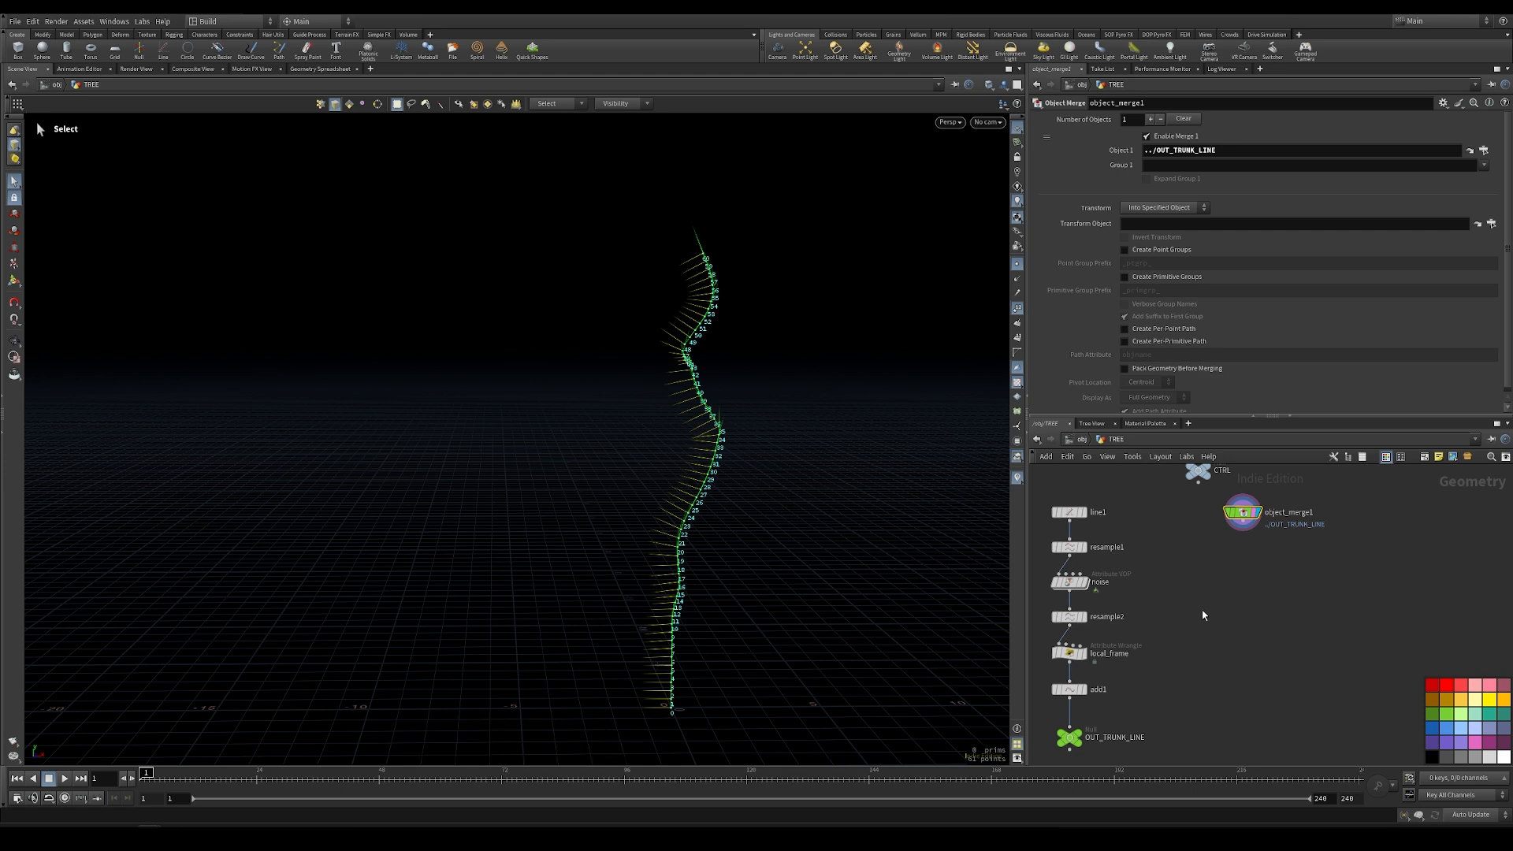
# Add a Carve node below object_merge1 and set its First U to 0.22
pyautogui.press('Tab')
pyautogui.write('carve')
pyautogui.click(1301, 486)
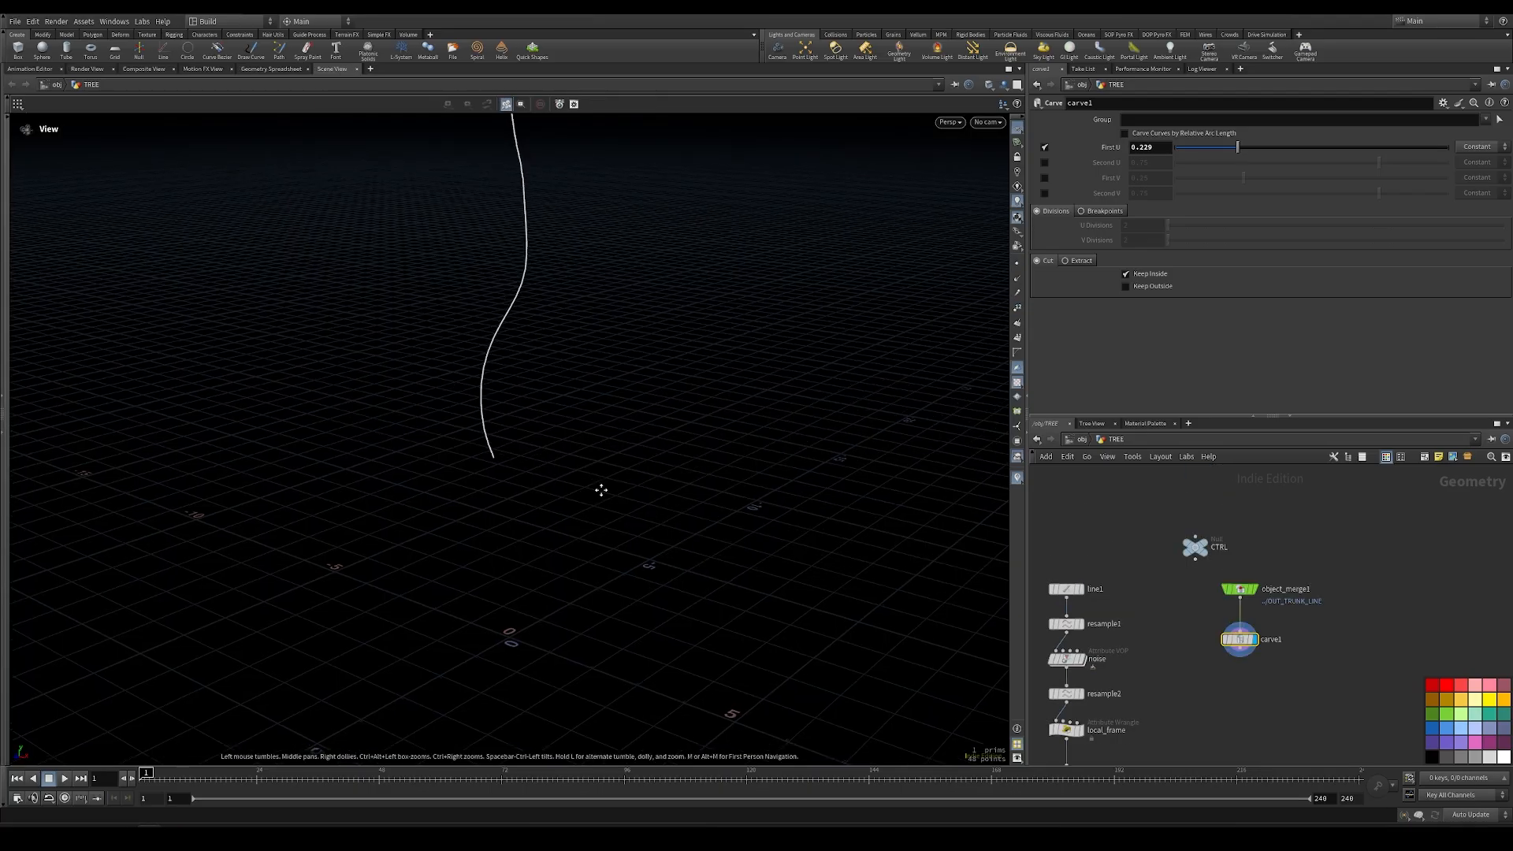
pyautogui.moveTo(598, 487); pyautogui.dragTo(719, 385)
pyautogui.moveTo(1237, 149); pyautogui.dragTo(1241, 152)
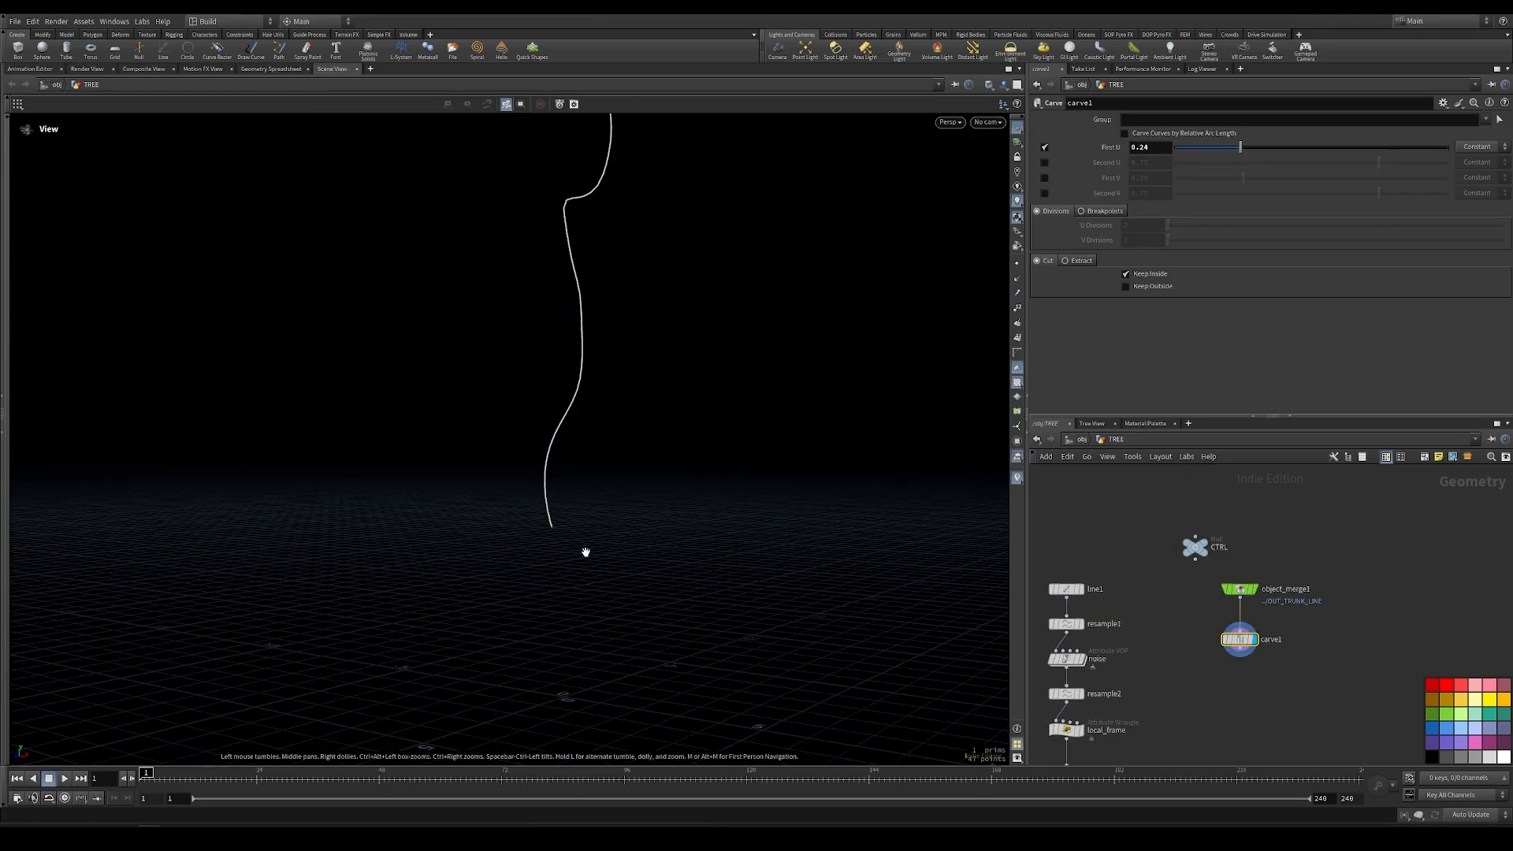
pyautogui.click(1154, 149)
pyautogui.write('2')
pyautogui.press('Return')
pyautogui.moveTo(578, 383); pyautogui.dragTo(657, 426, button='middle')
pyautogui.moveTo(1242, 646); pyautogui.dragTo(1244, 635)
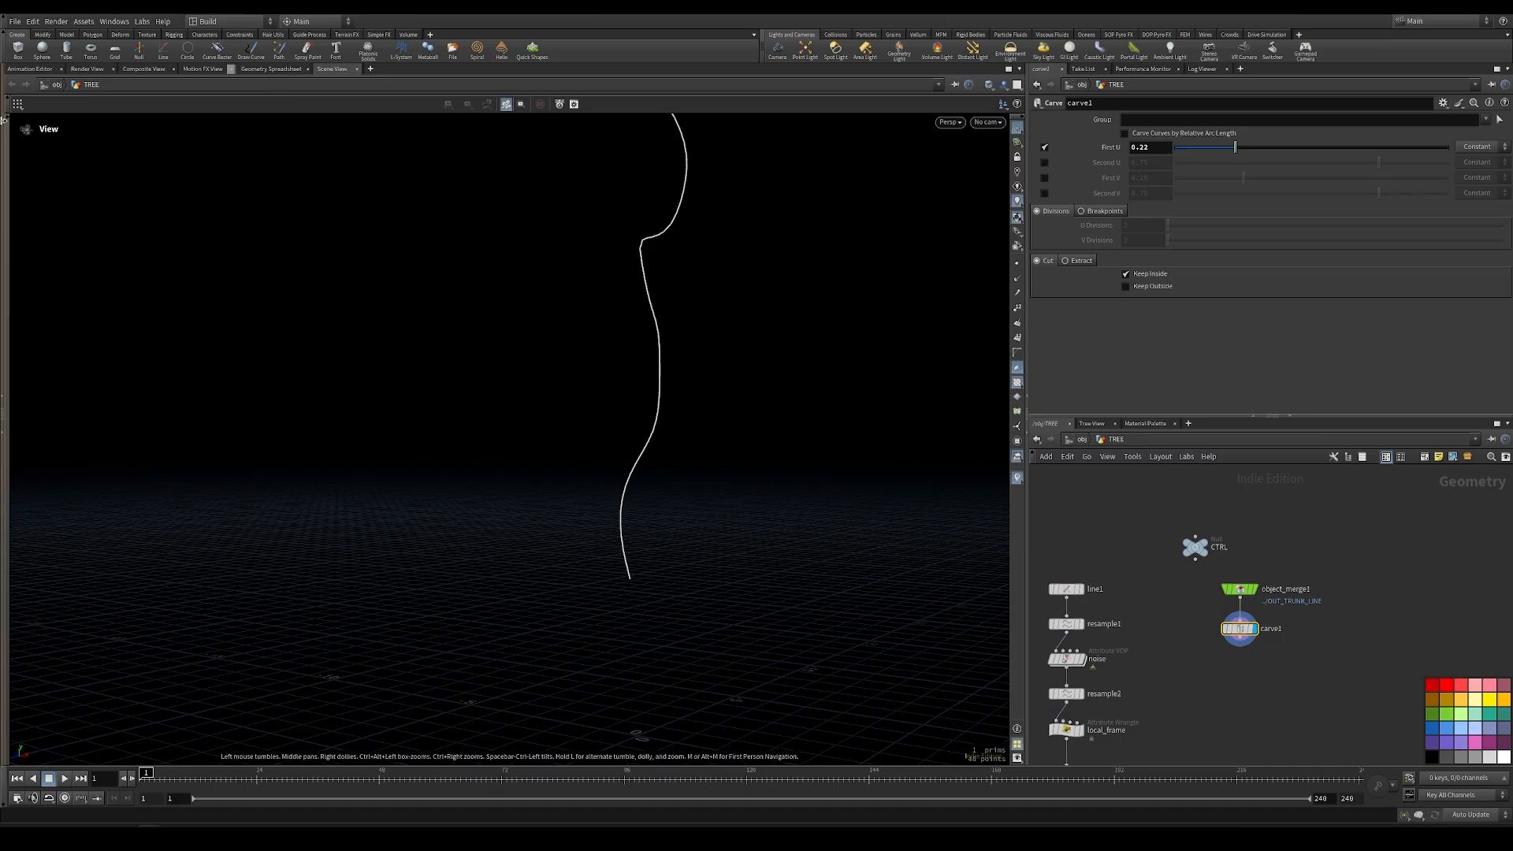
# Examine the carved curve's point attributes in the Geometry Spreadsheet, sorted by the curve U value
pyautogui.click(269, 70)
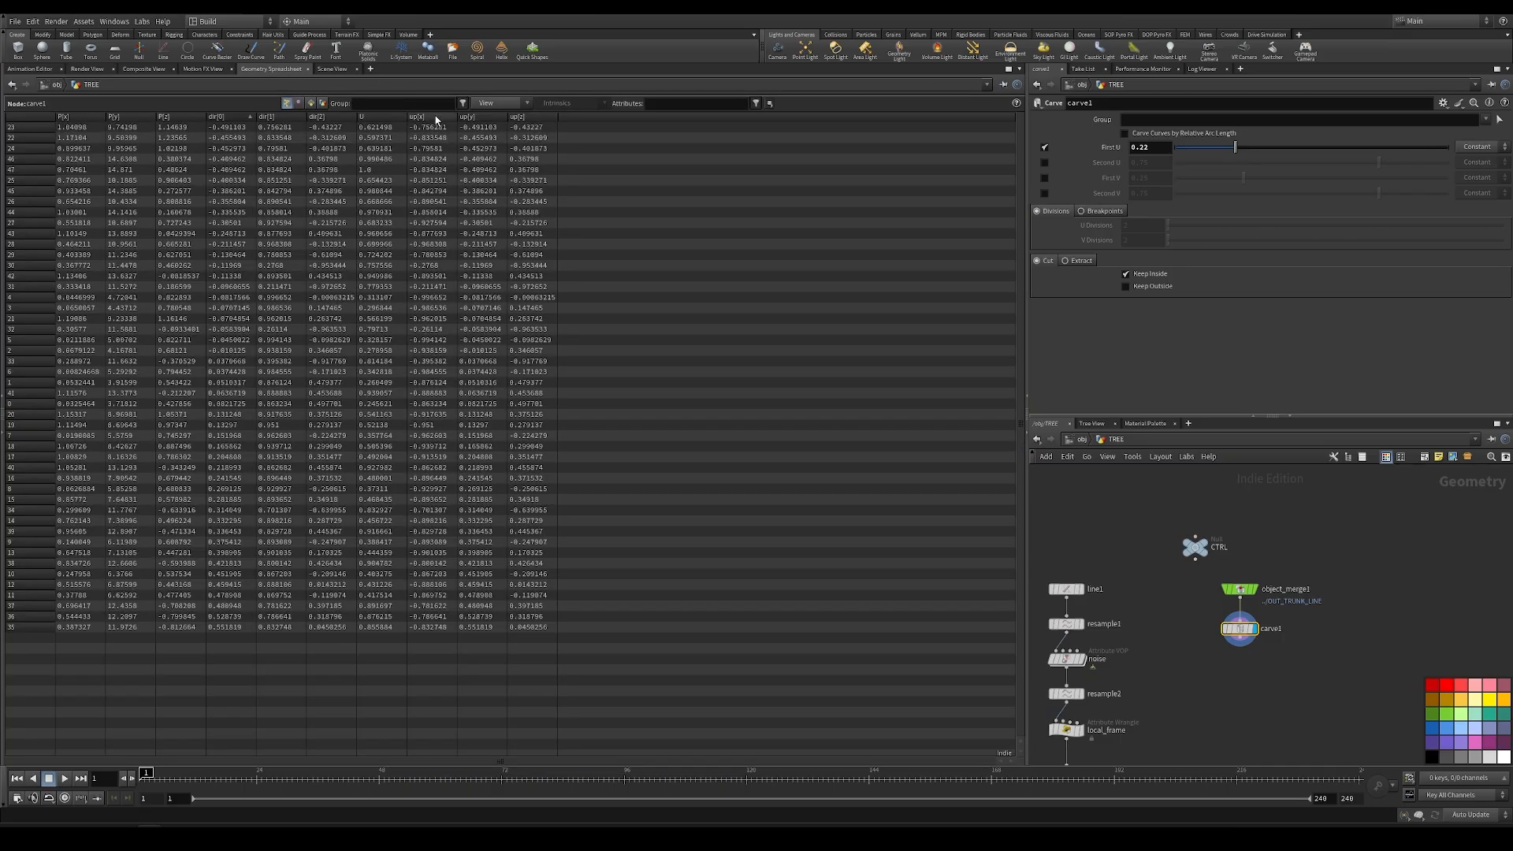
pyautogui.click(378, 117)
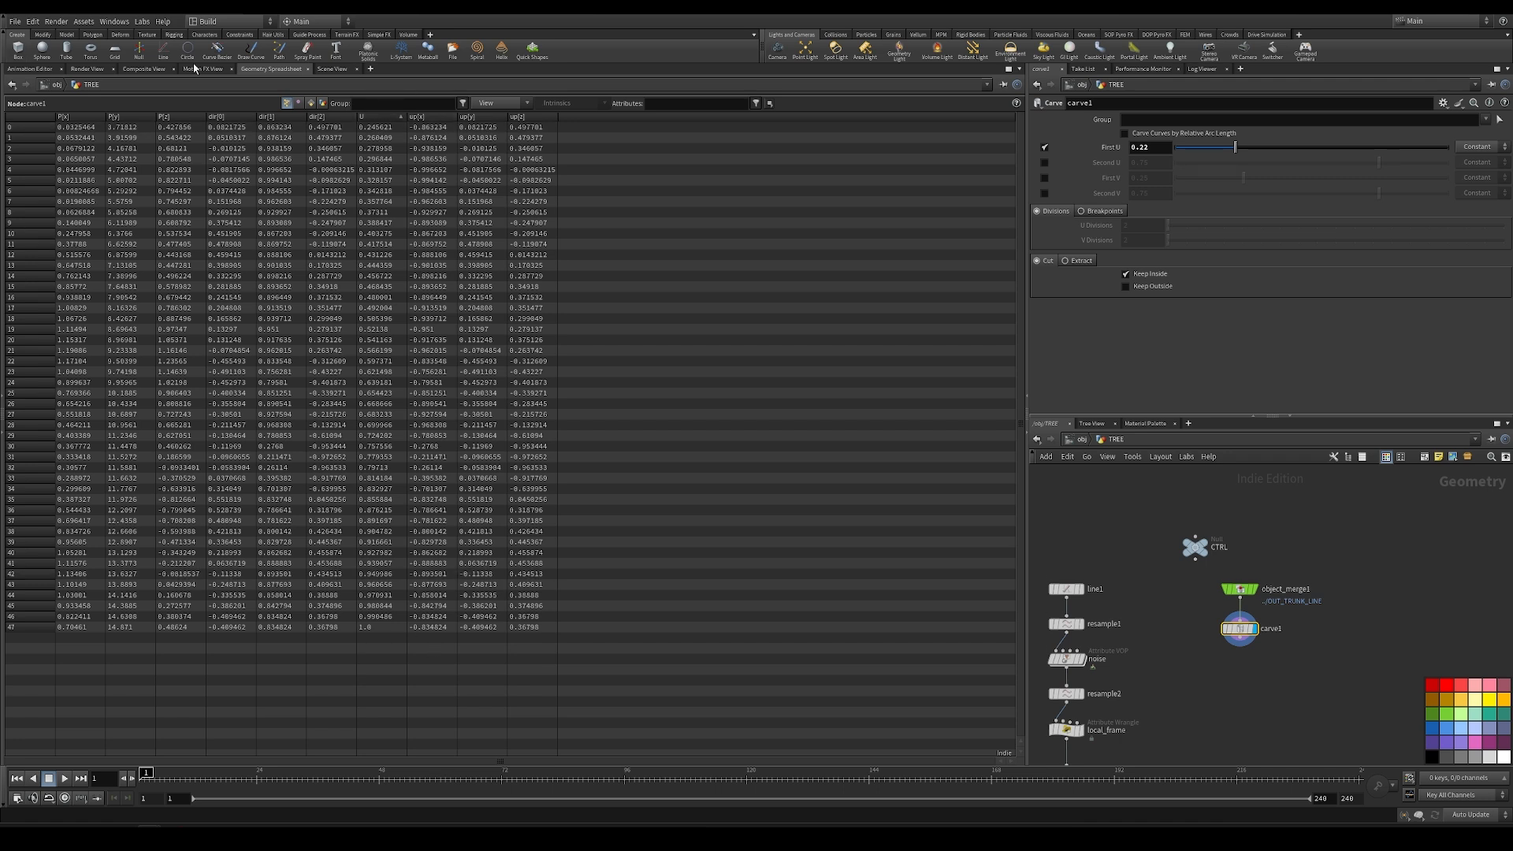
pyautogui.click(335, 69)
# Add a Detail Wrangle below carve1 in an evenly laid-out chain and open its VEXpression for editing
pyautogui.moveTo(1241, 665); pyautogui.dragTo(1208, 608, button='middle')
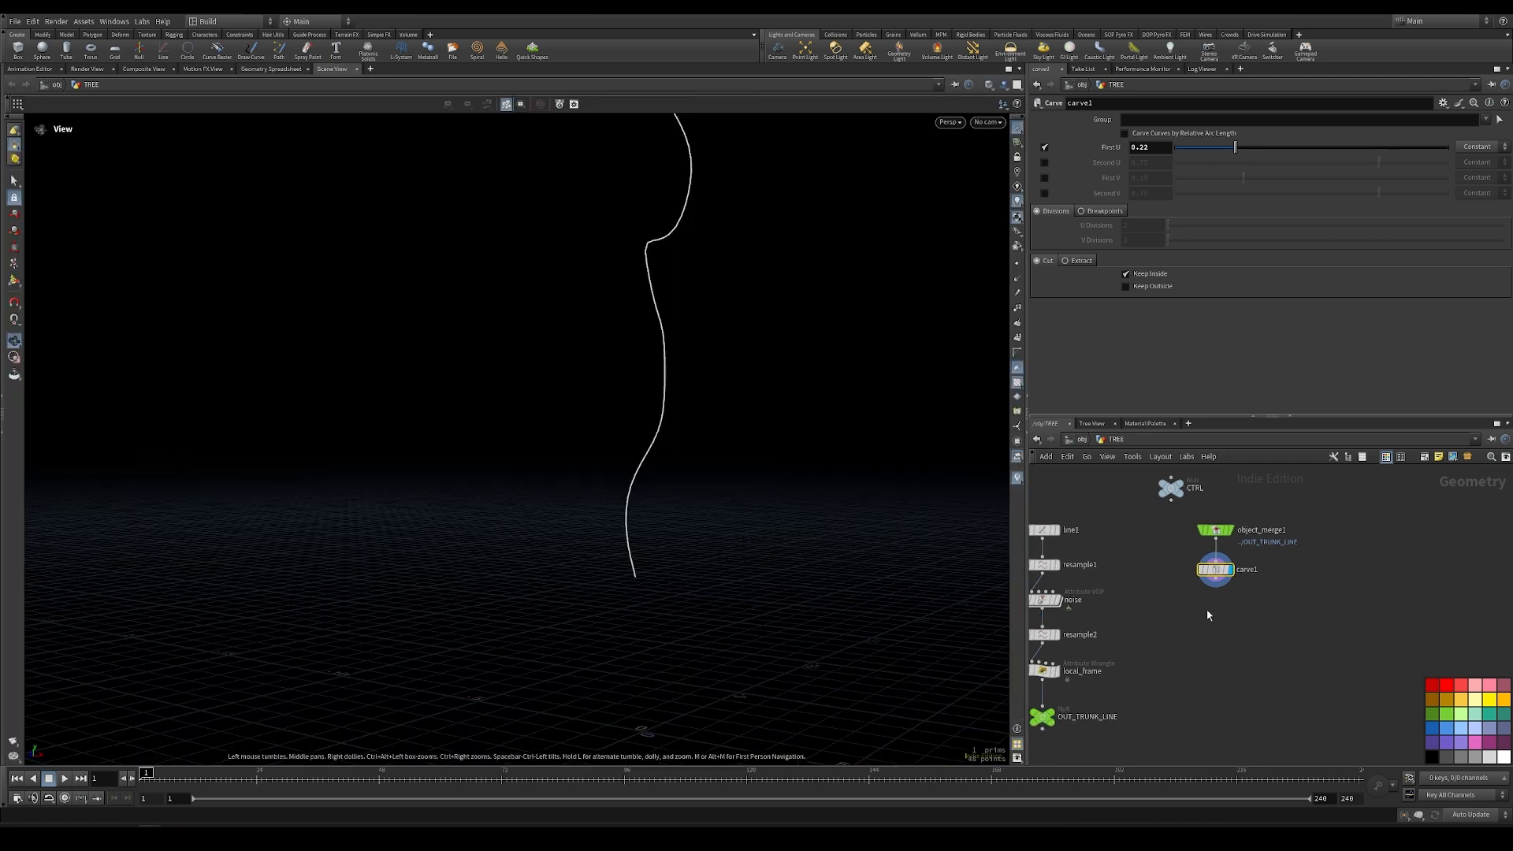
pyautogui.press('Tab')
pyautogui.write('wrangle')
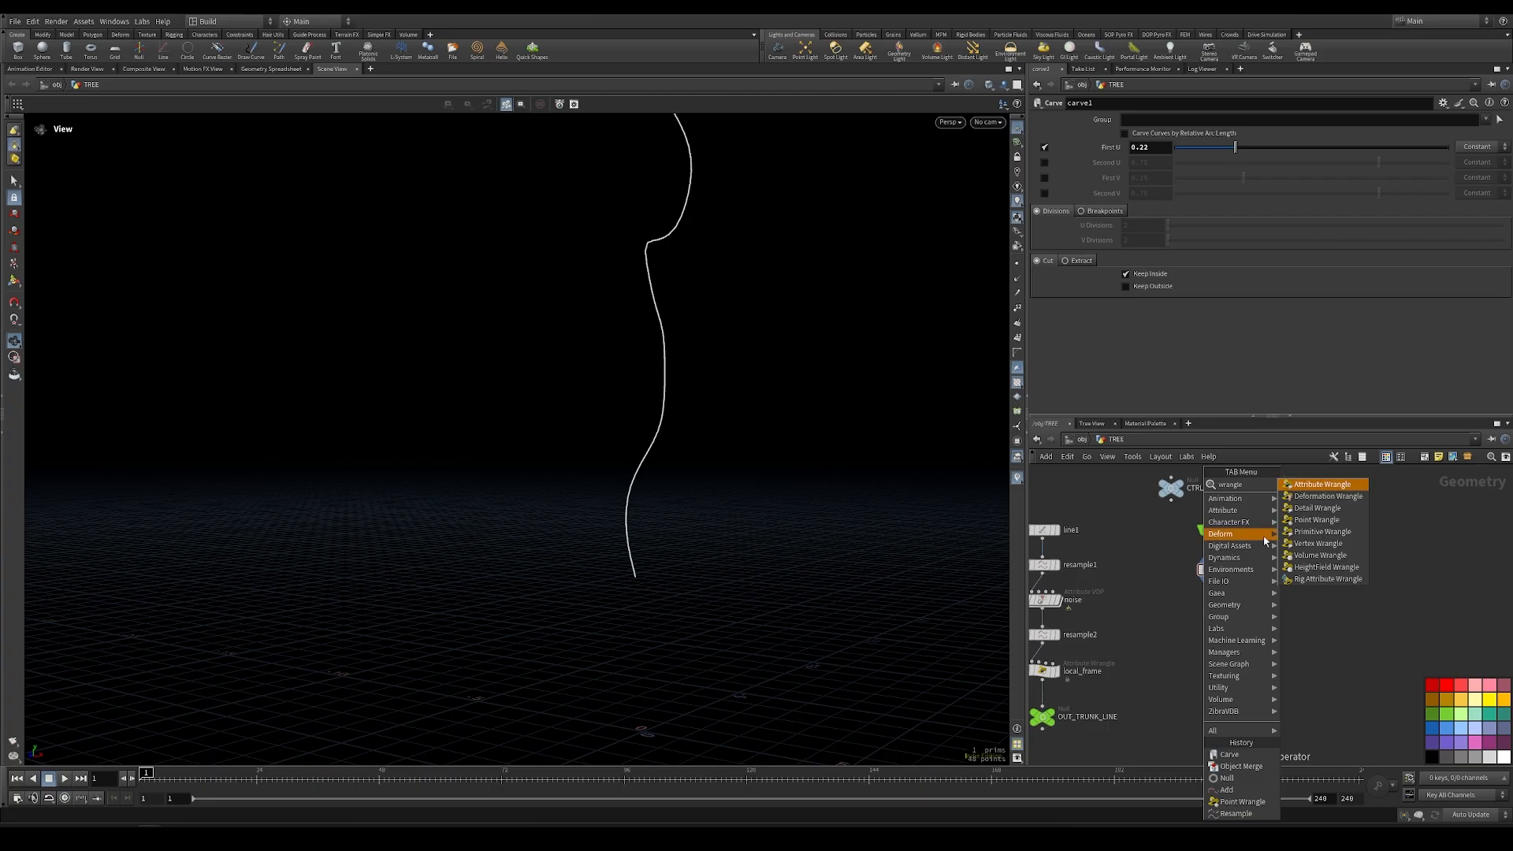
pyautogui.click(1320, 508)
pyautogui.click(1217, 624)
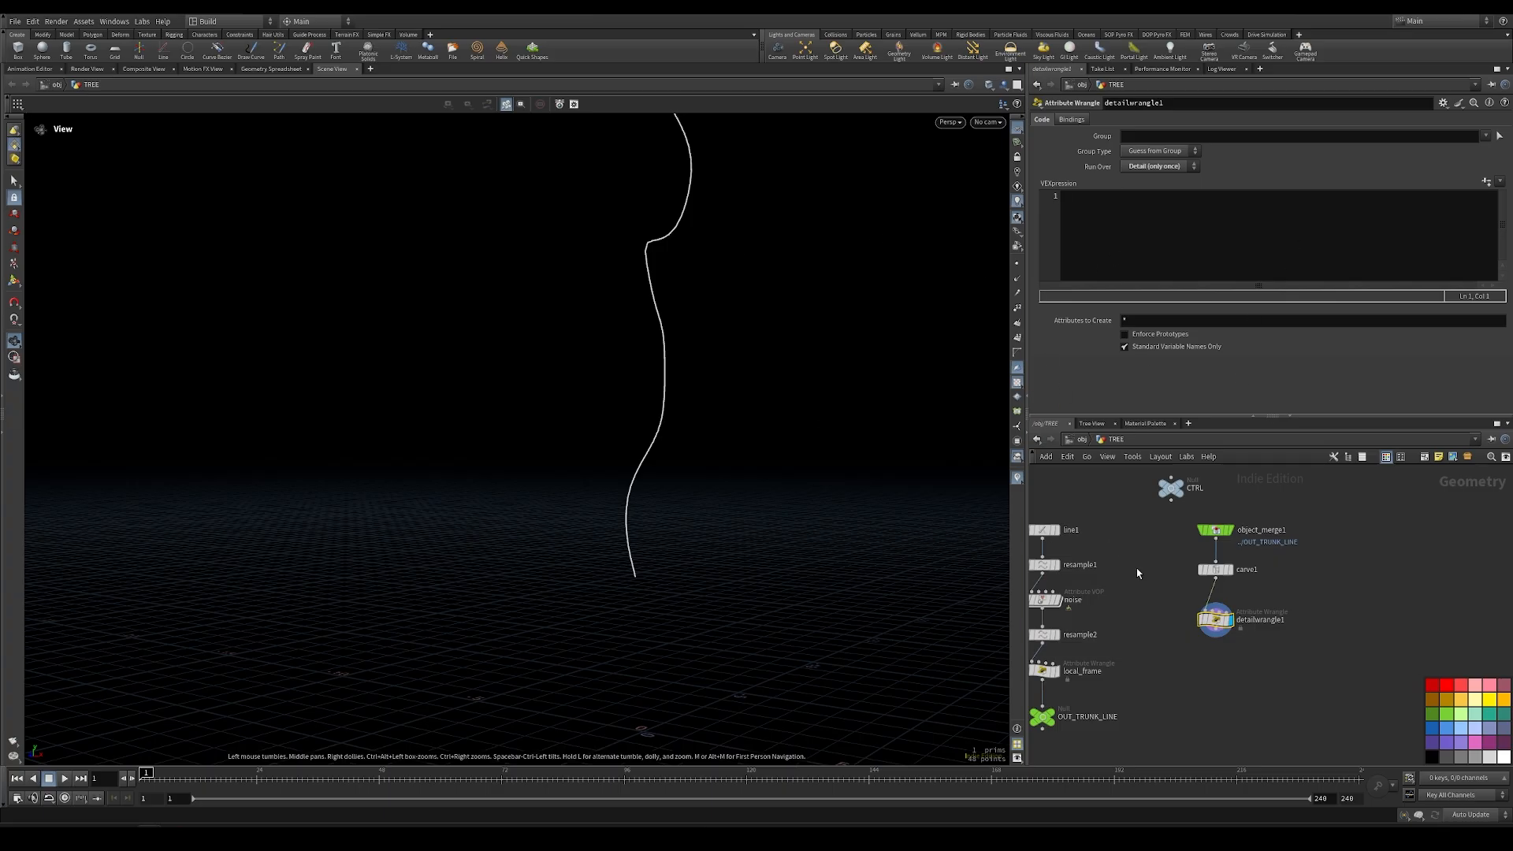
pyautogui.press('l')
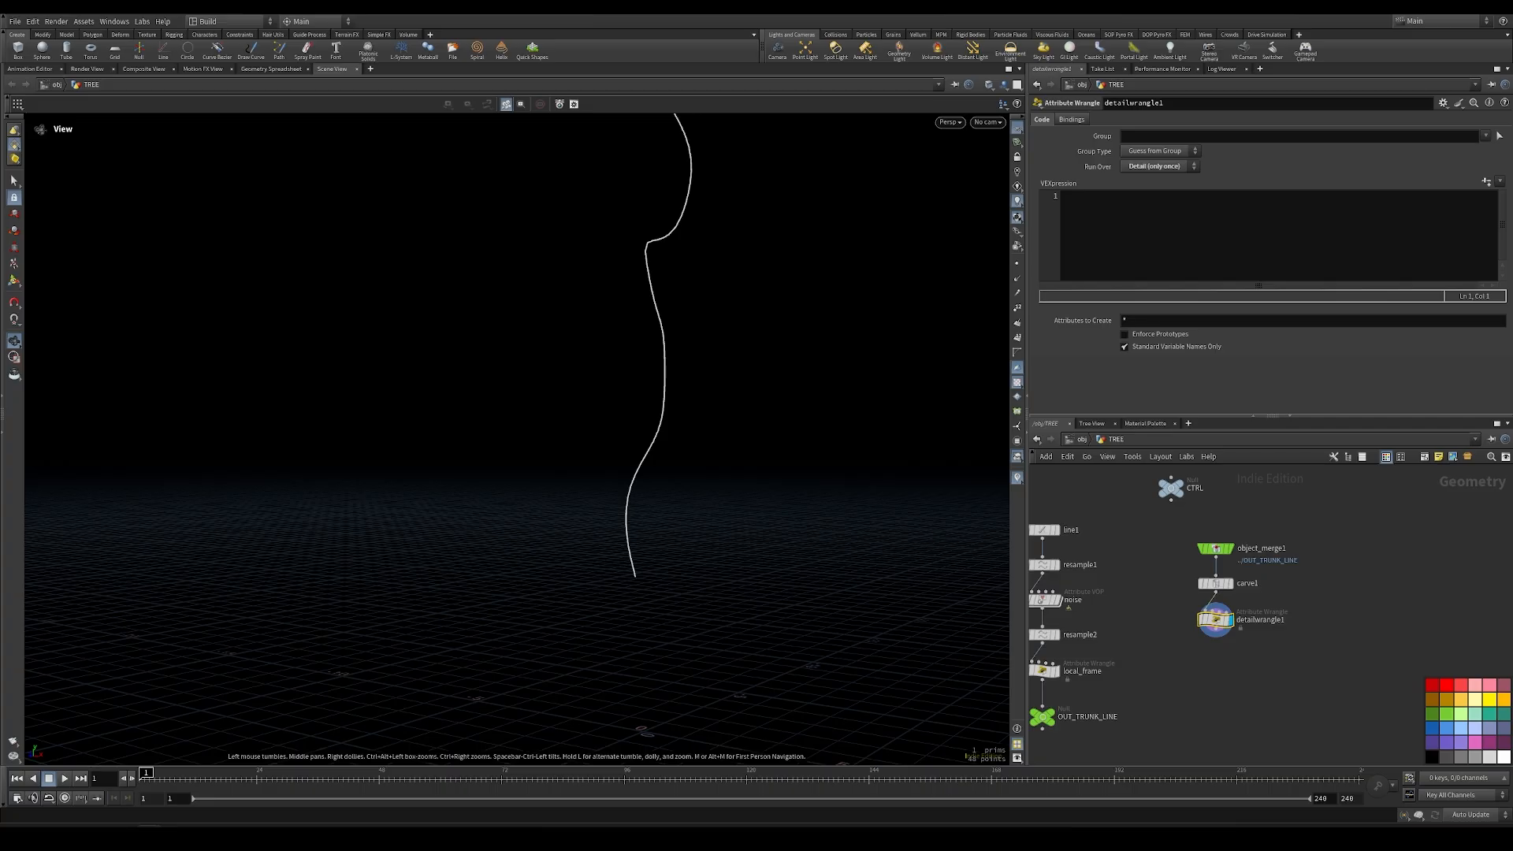
pyautogui.click(1164, 227)
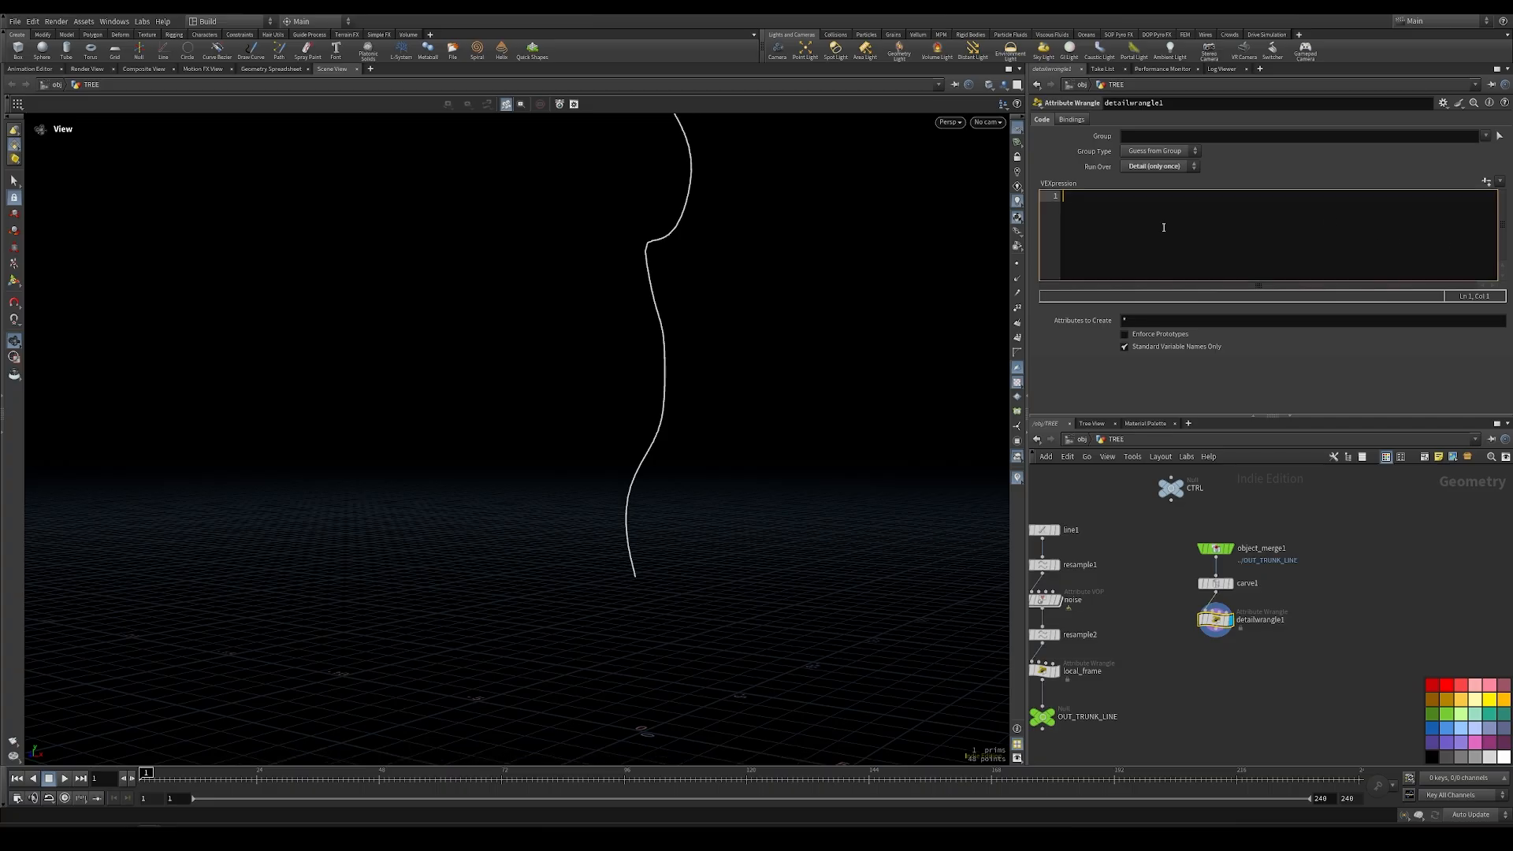
# Write string attr_name = chs("attribute_name"); in the Detail Wrangle, create its parameter, and set Attribute Name to U
pyautogui.write('string attr_name = chs(')
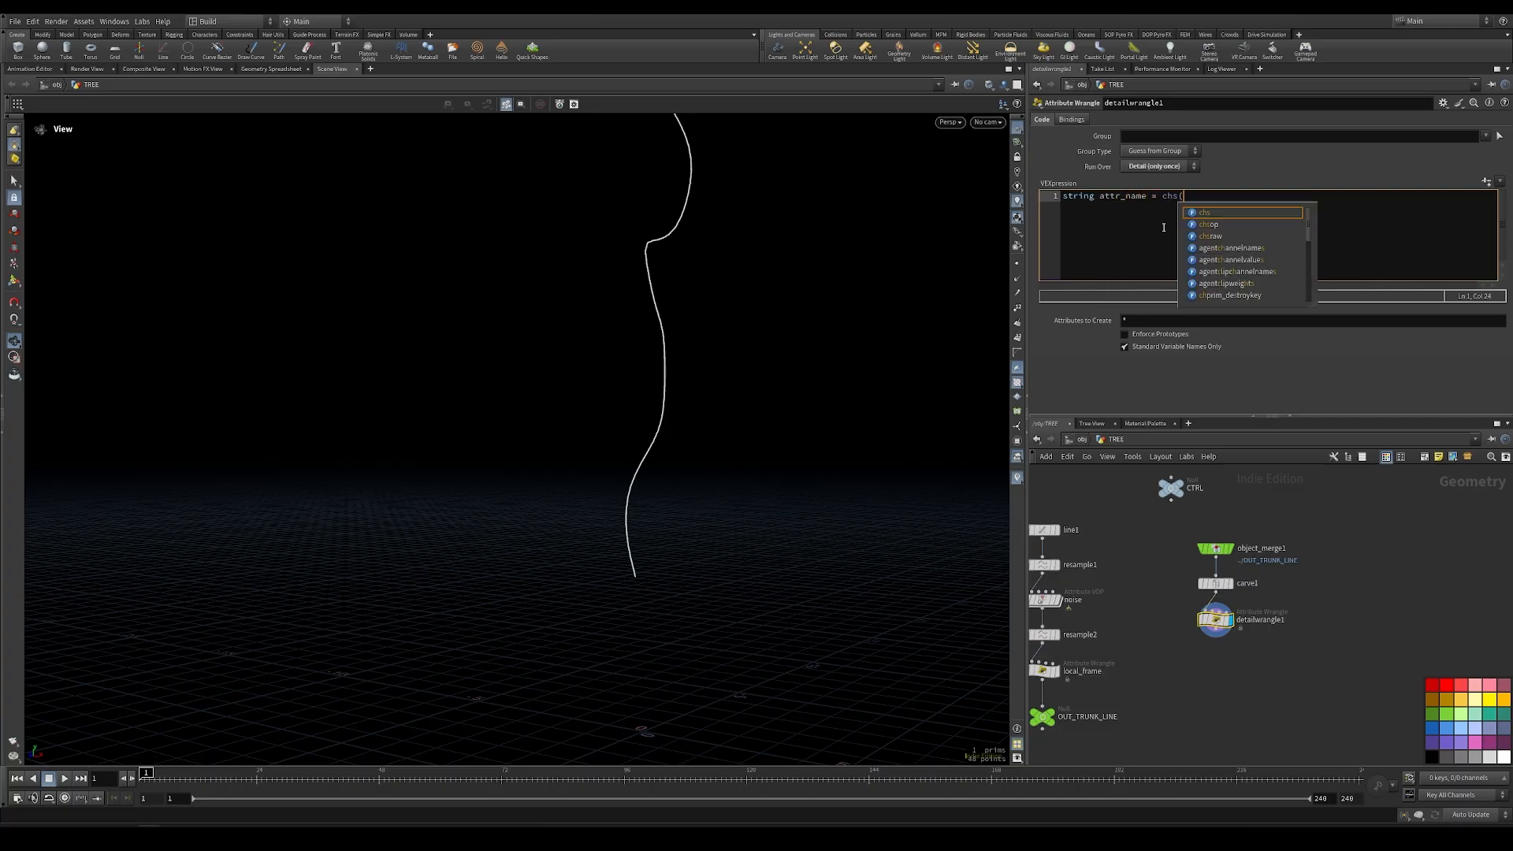
pyautogui.write('"attribute')
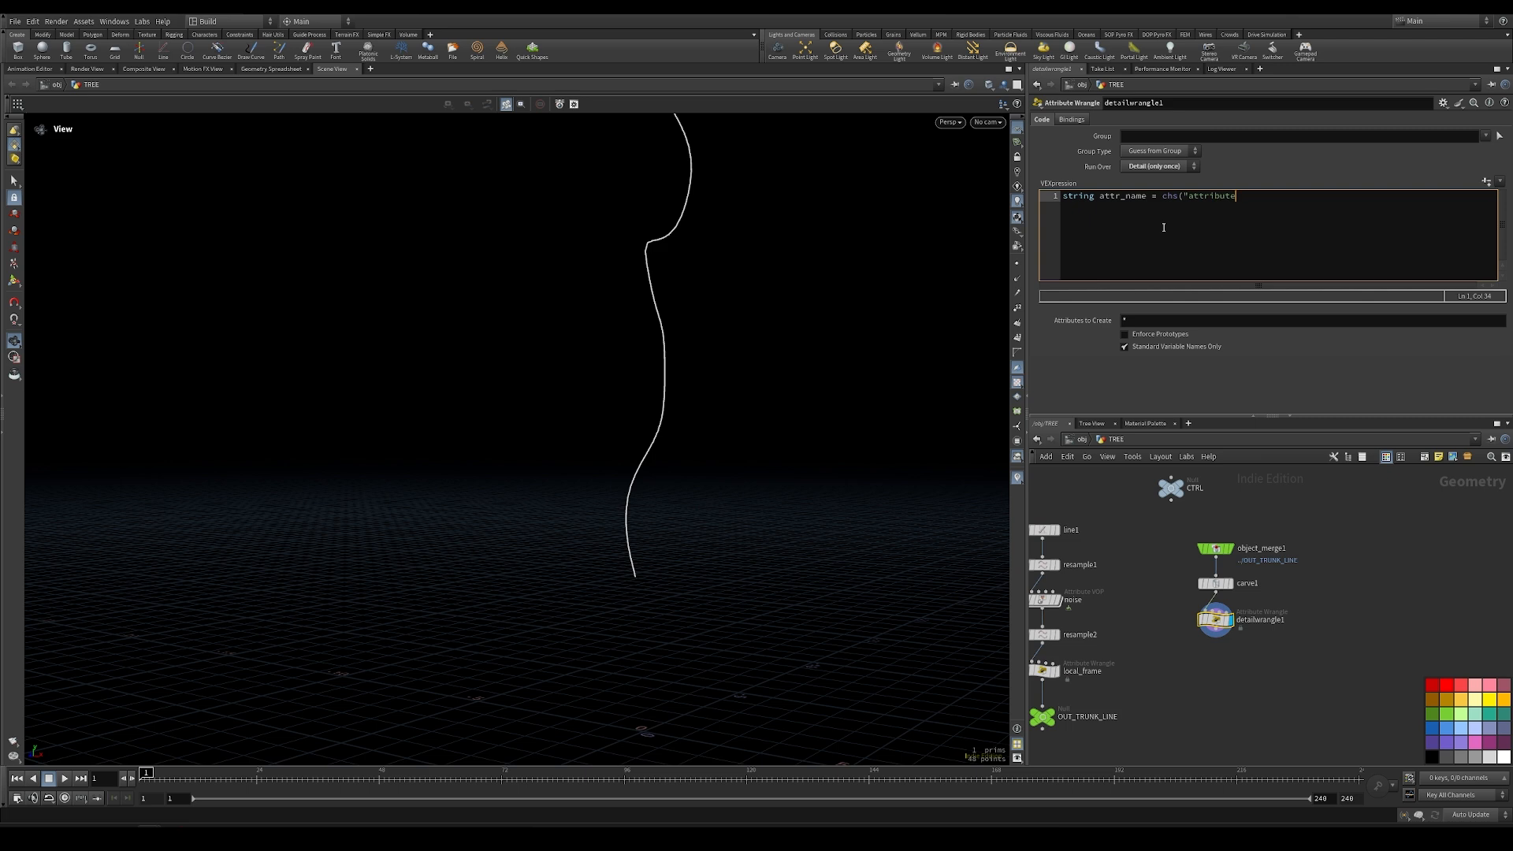
pyautogui.write('_name");')
pyautogui.click(1486, 181)
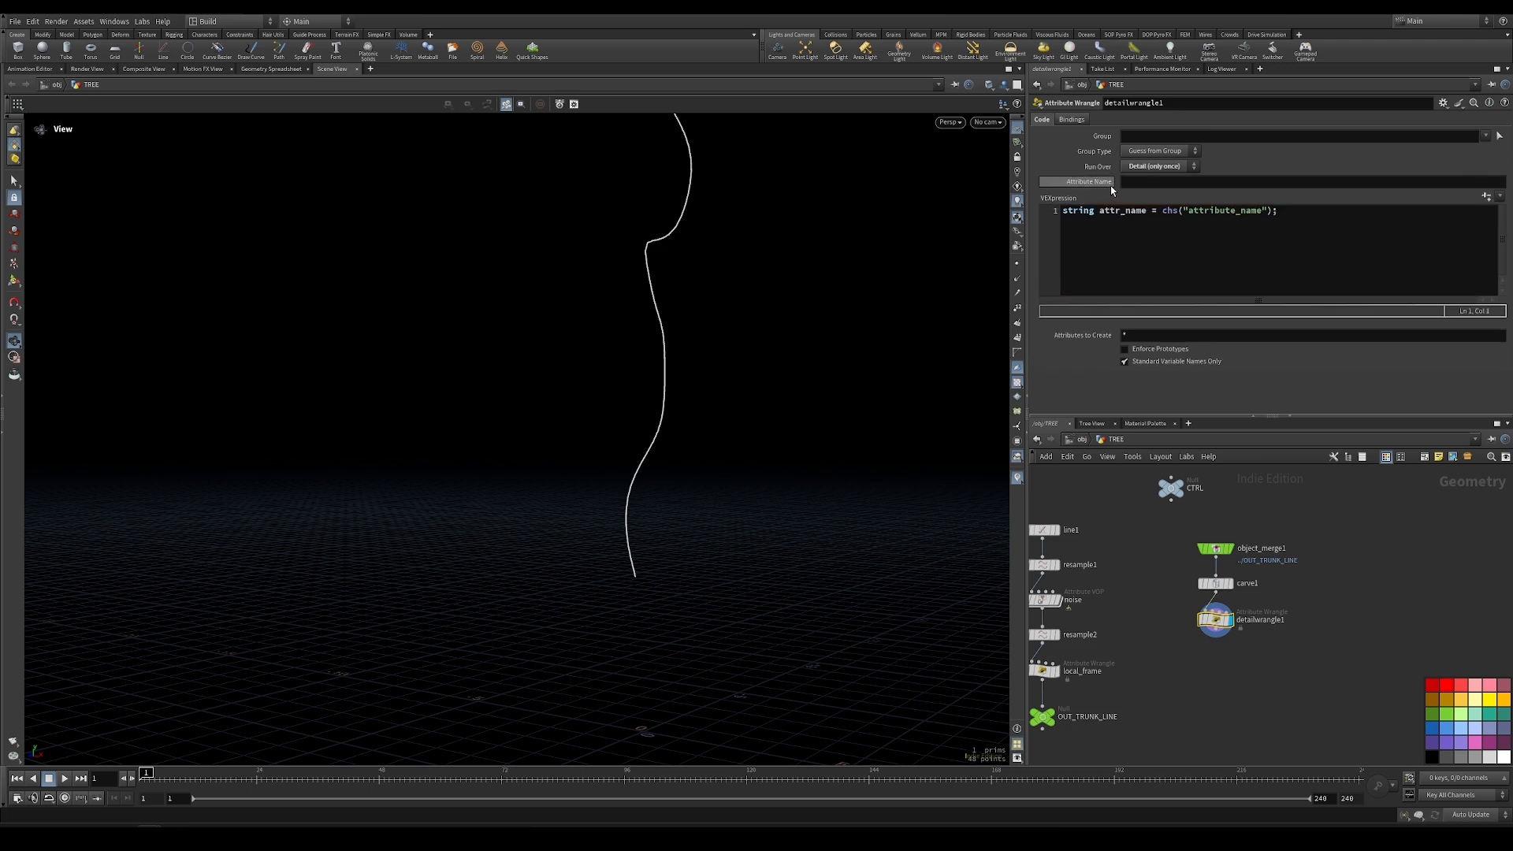
pyautogui.click(1152, 184)
pyautogui.write('U')
pyautogui.press('Return')
# Add a second code line, int n = npoints(0);, to store the point count, with blank space beneath it
pyautogui.click(1319, 213)
pyautogui.press('Return')
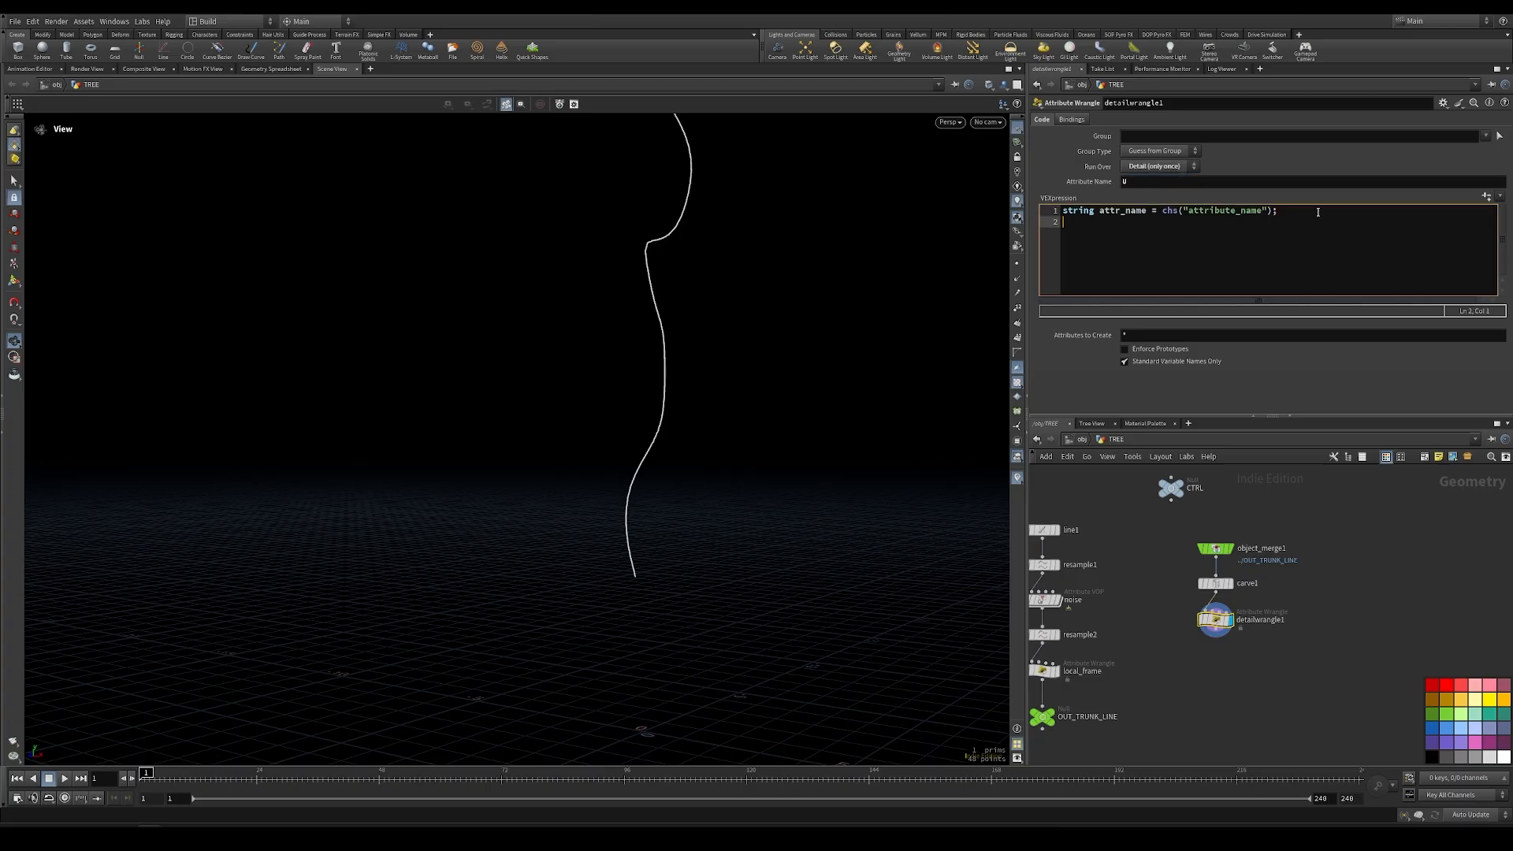
pyautogui.write('int')
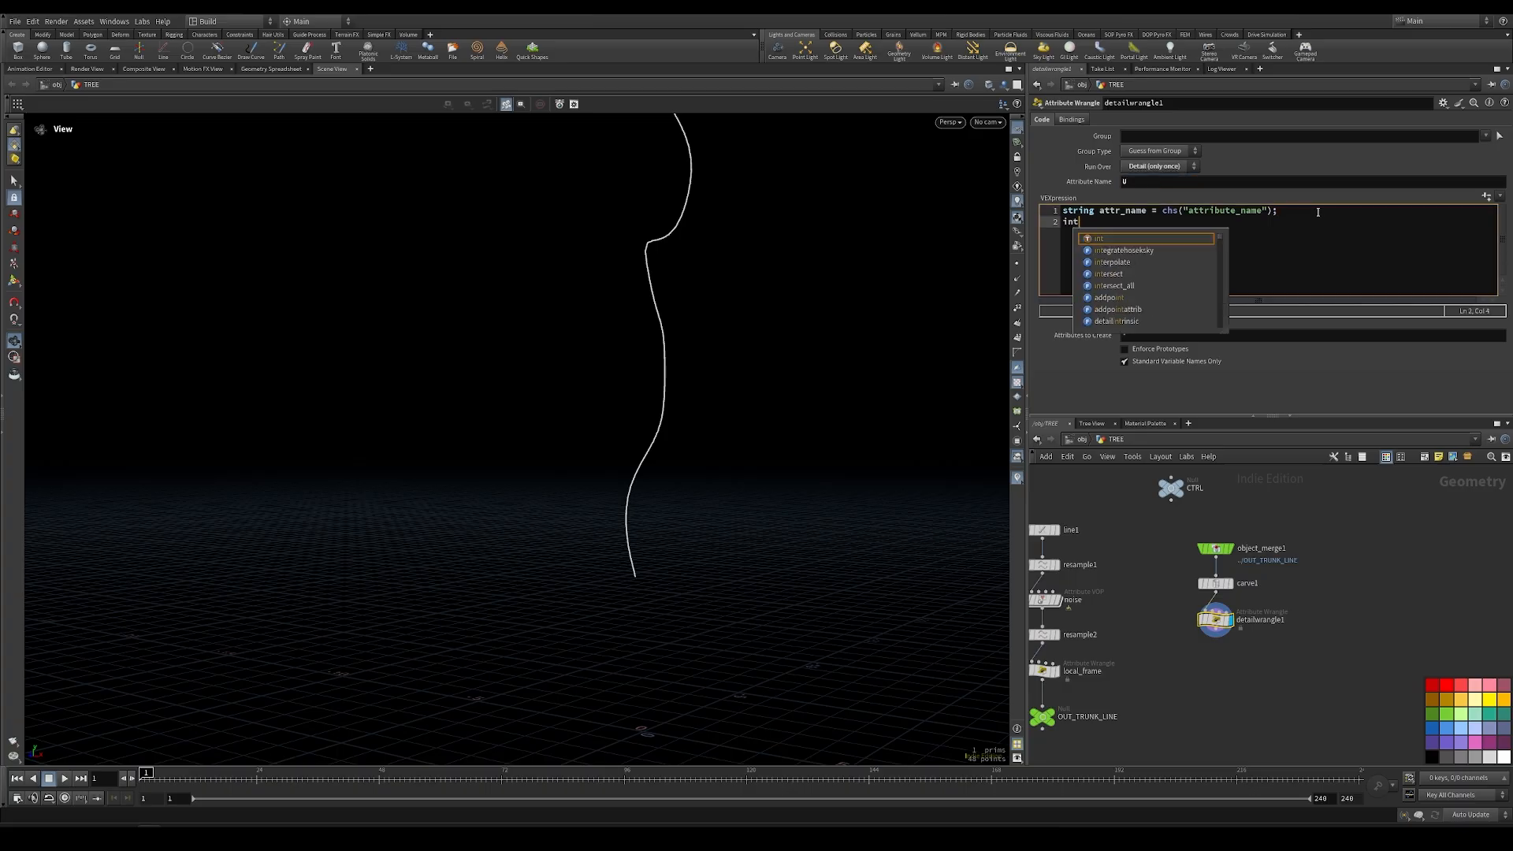
pyautogui.write(' n =')
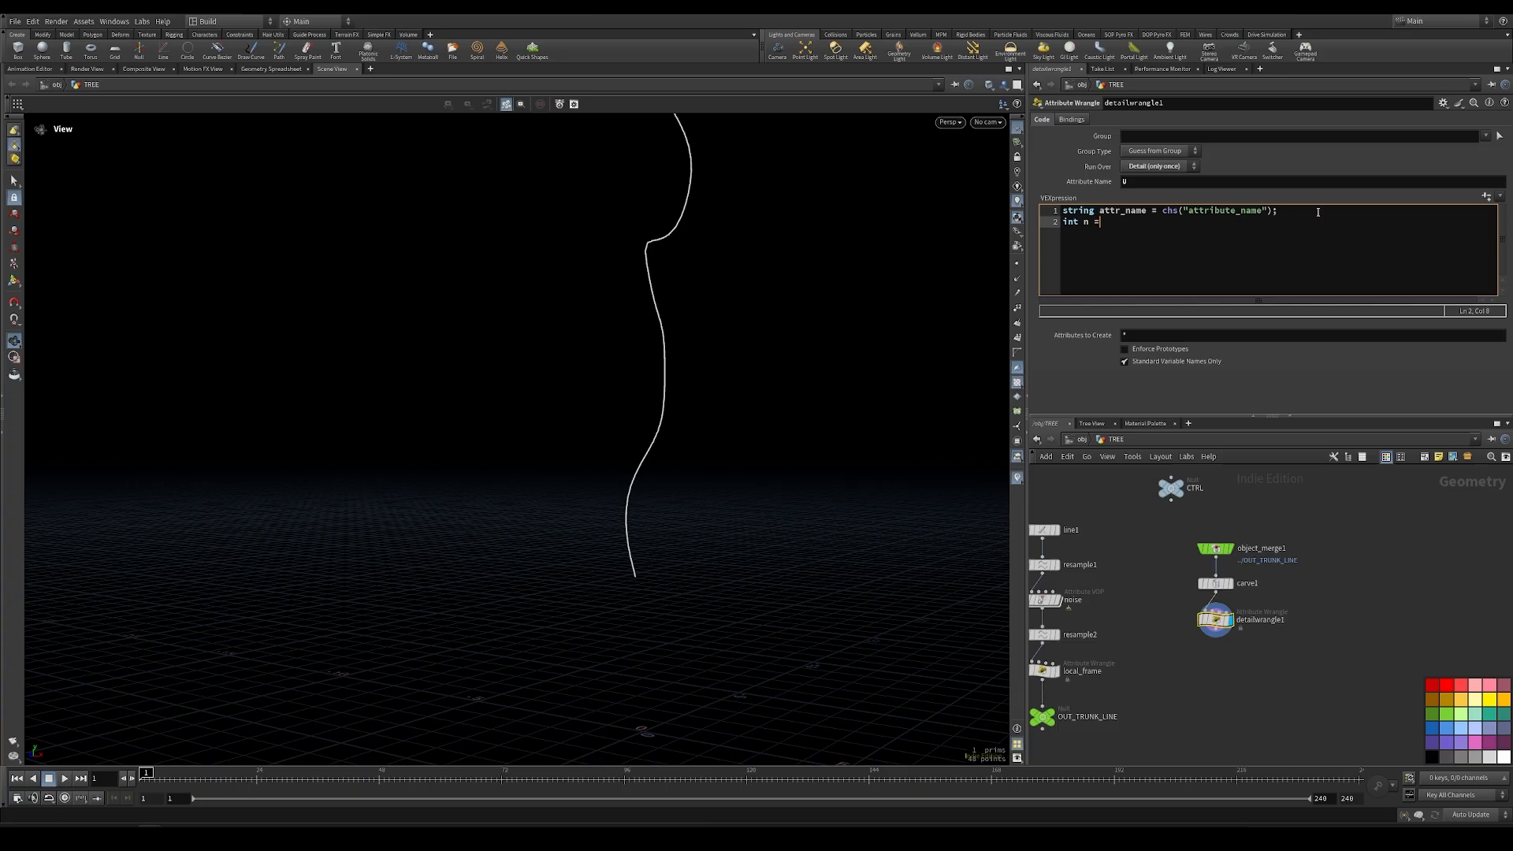
pyautogui.write(' npoints(0,')
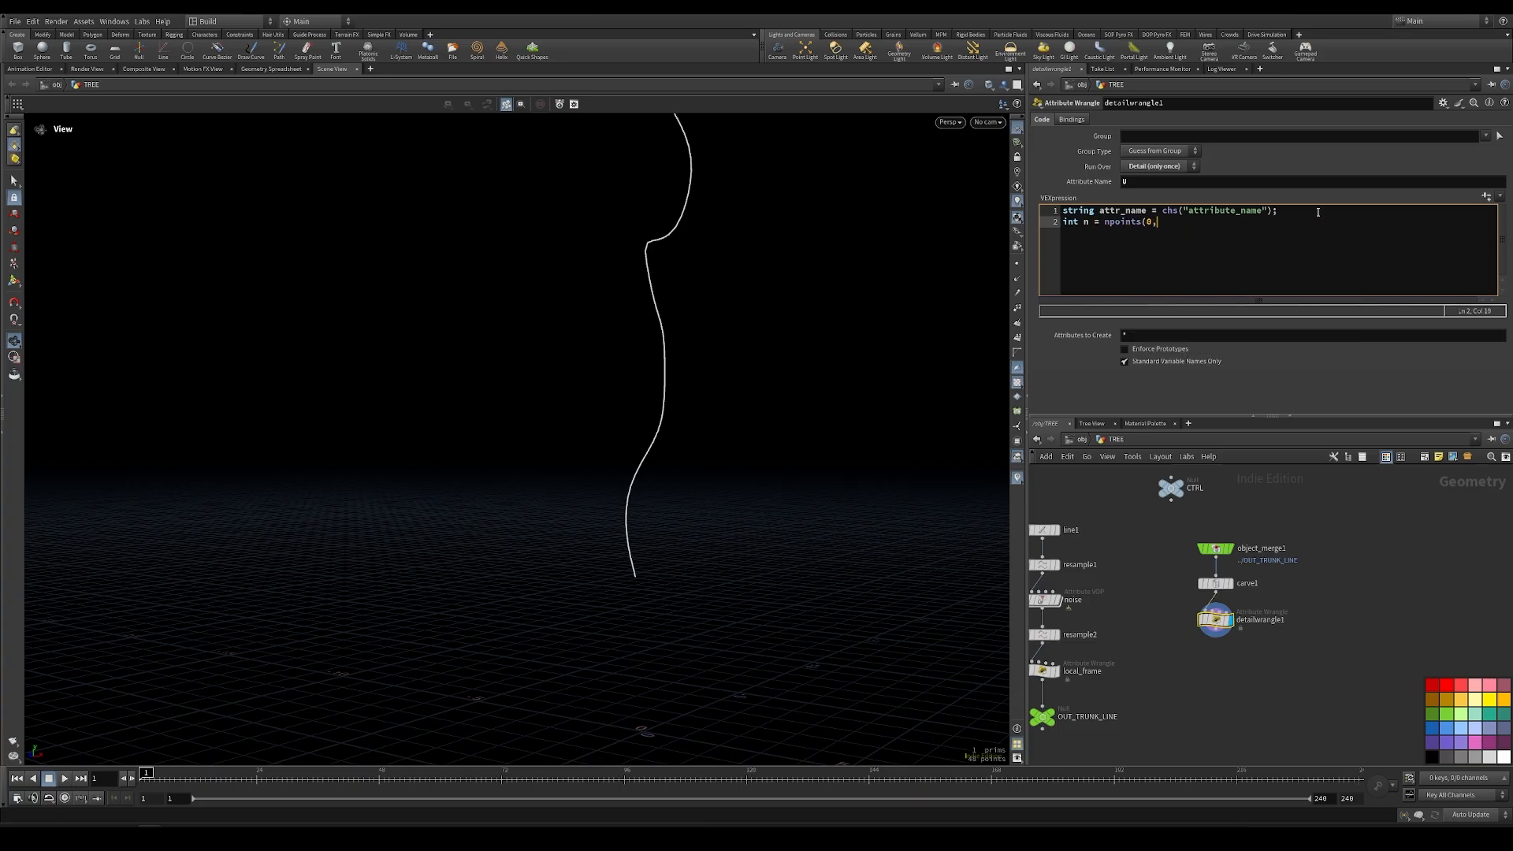
pyautogui.press('BackSpace')
pyautogui.write(');')
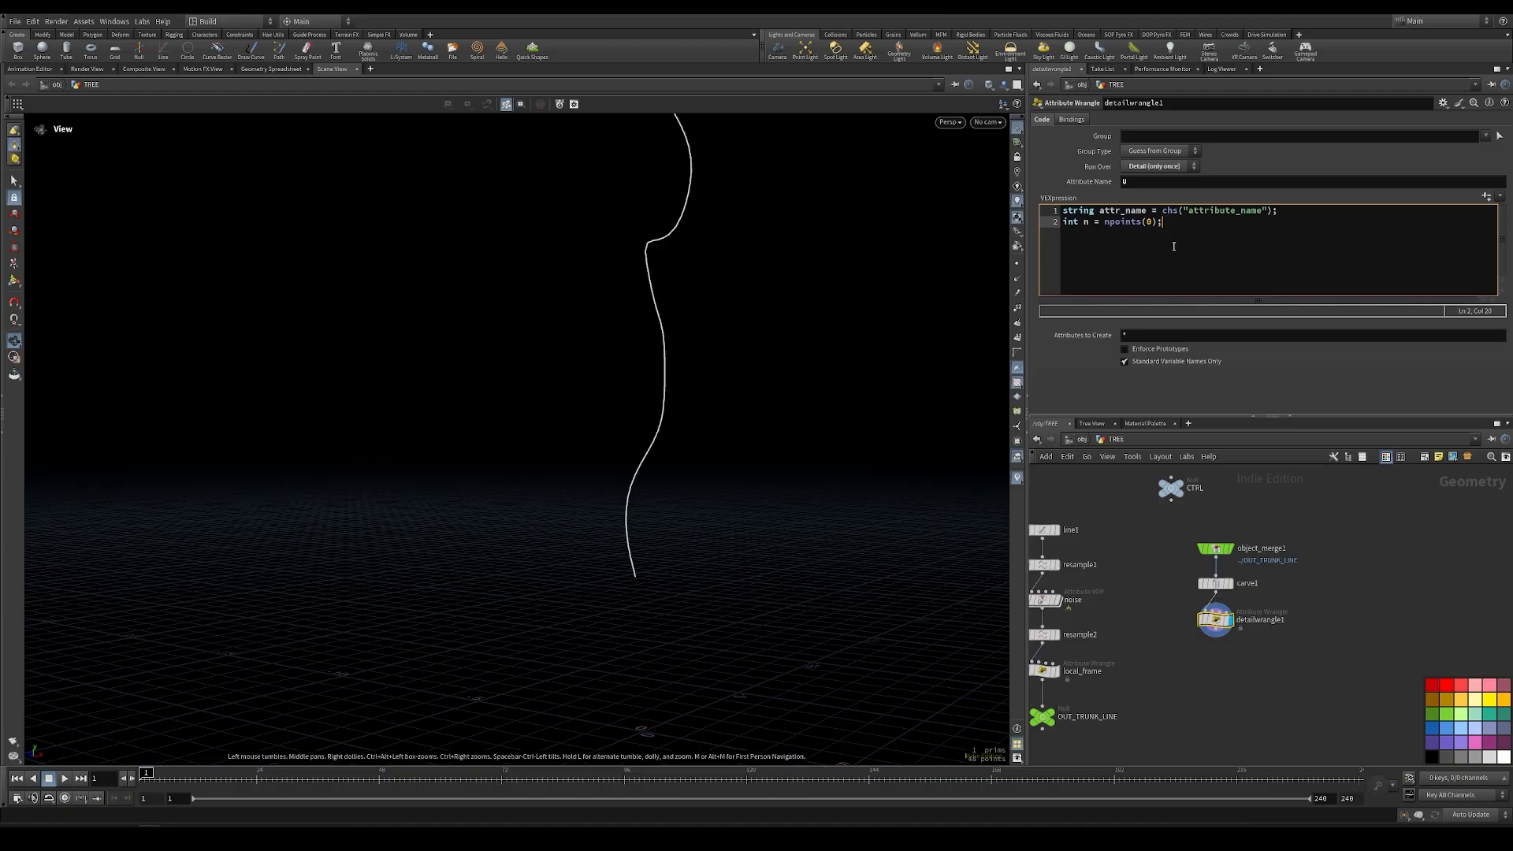
pyautogui.press('Return')
pyautogui.press('Return')
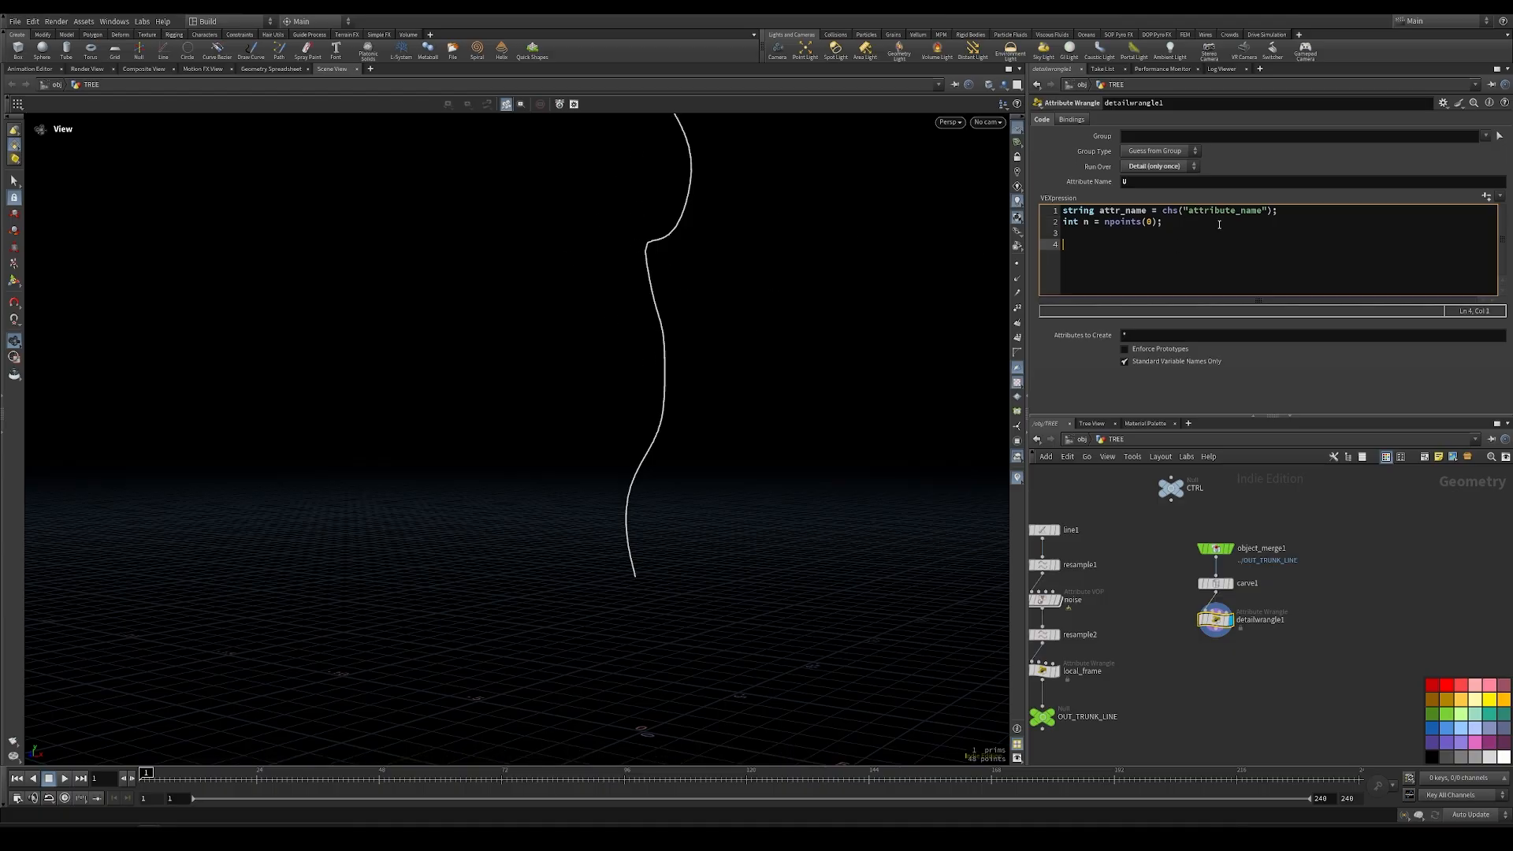
# Declare the starting values float min_attr = 1e9; and float max_attr = -1e9; in the wrangle code
pyautogui.write('floa')
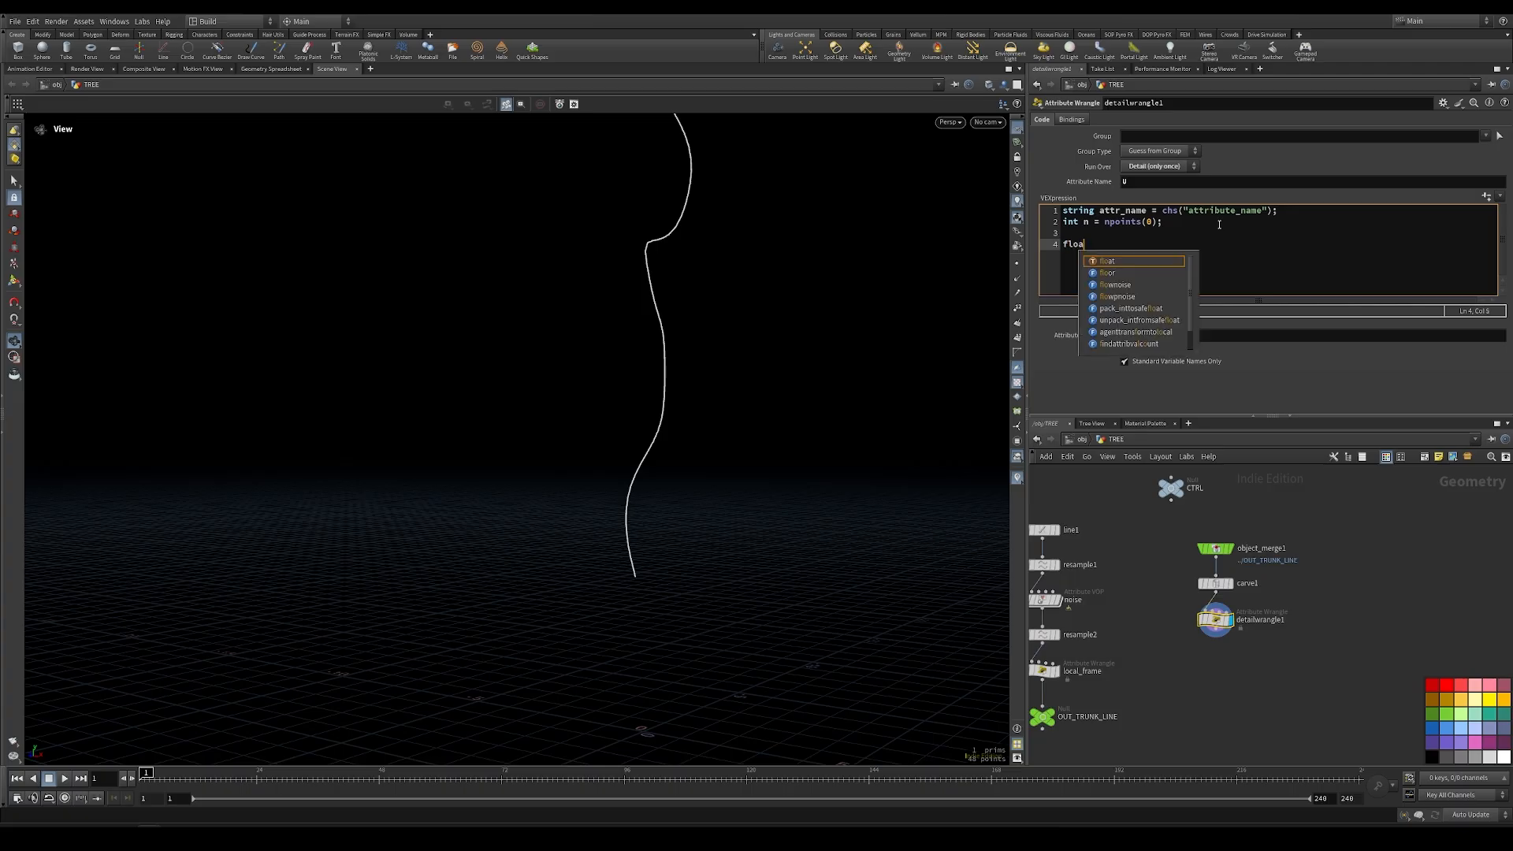
pyautogui.write('t min_attrb')
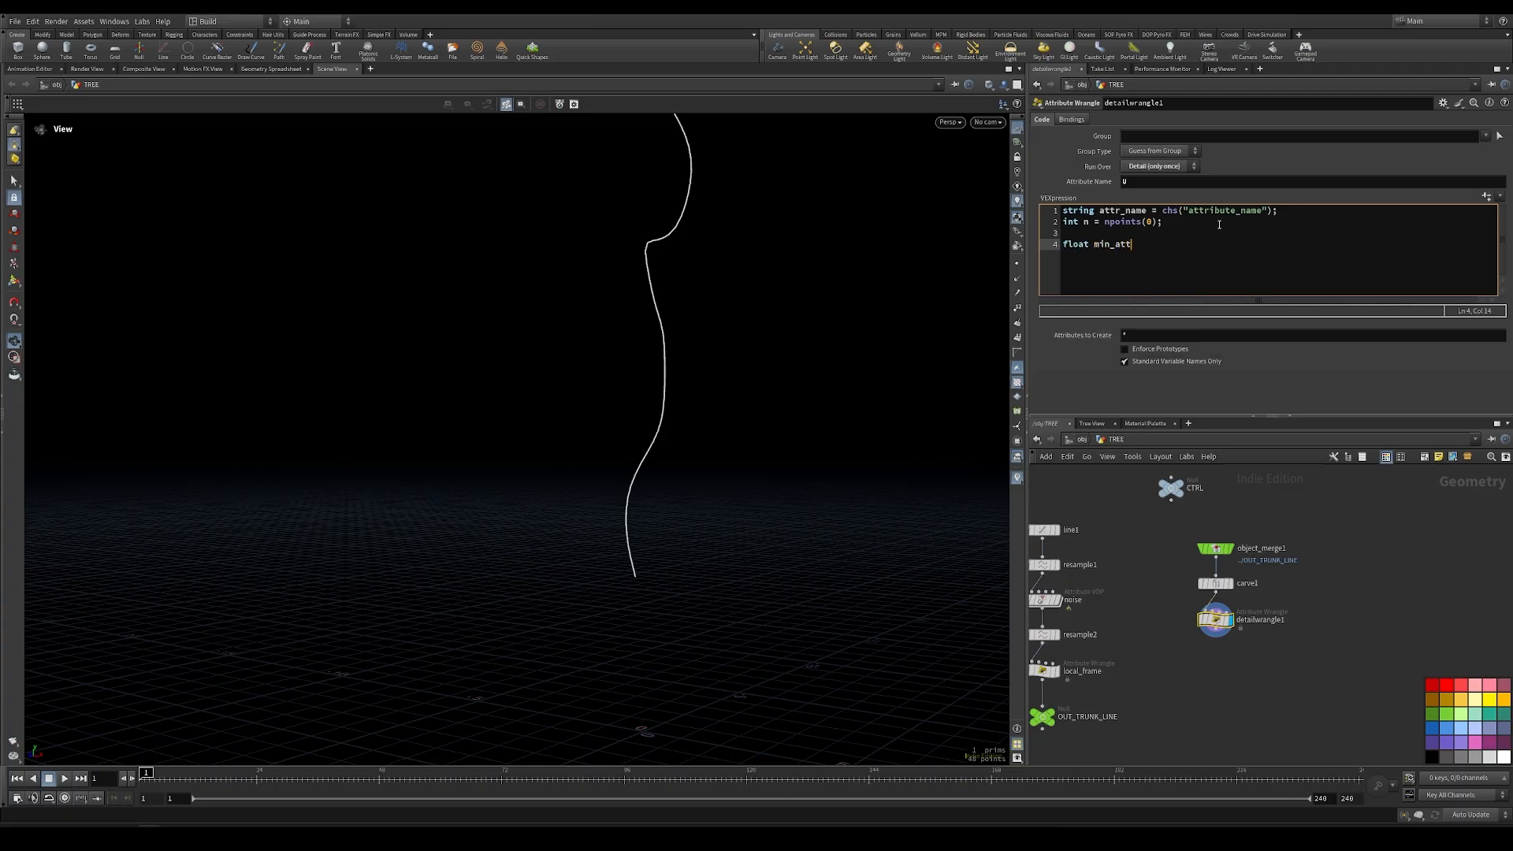
pyautogui.press('BackSpace')
pyautogui.write('=')
pyautogui.write(' 1r')
pyautogui.press('BackSpace')
pyautogui.write('e9;')
pyautogui.press('Return')
pyautogui.write('fkiat')
pyautogui.press('BackSpace')
pyautogui.press('BackSpace')
pyautogui.press('BackSpace')
pyautogui.press('BackSpace')
pyautogui.write('loat max_attr')
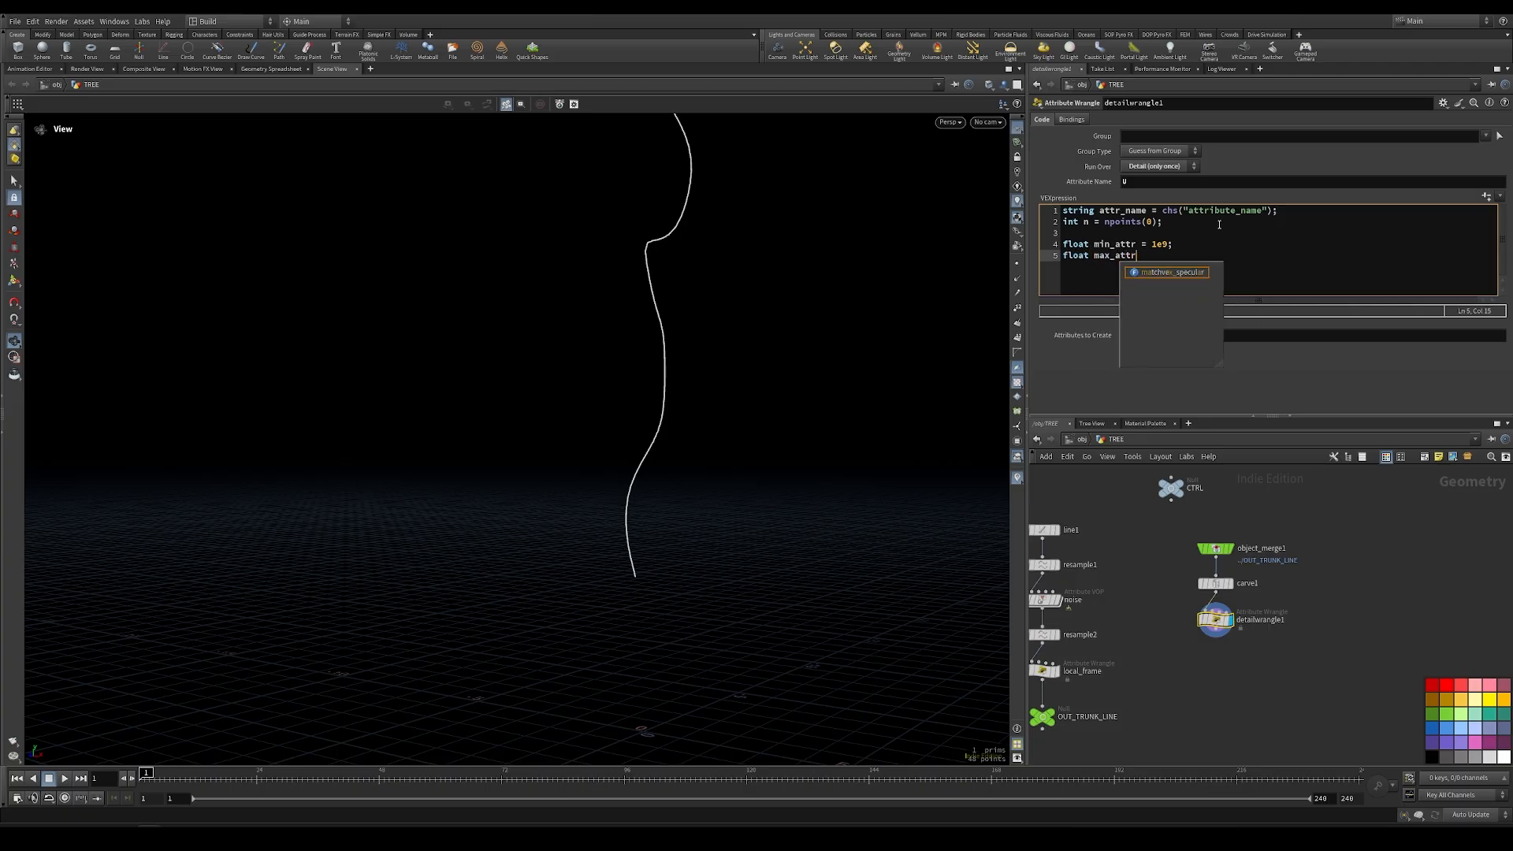
pyautogui.write(' = -1e9;')
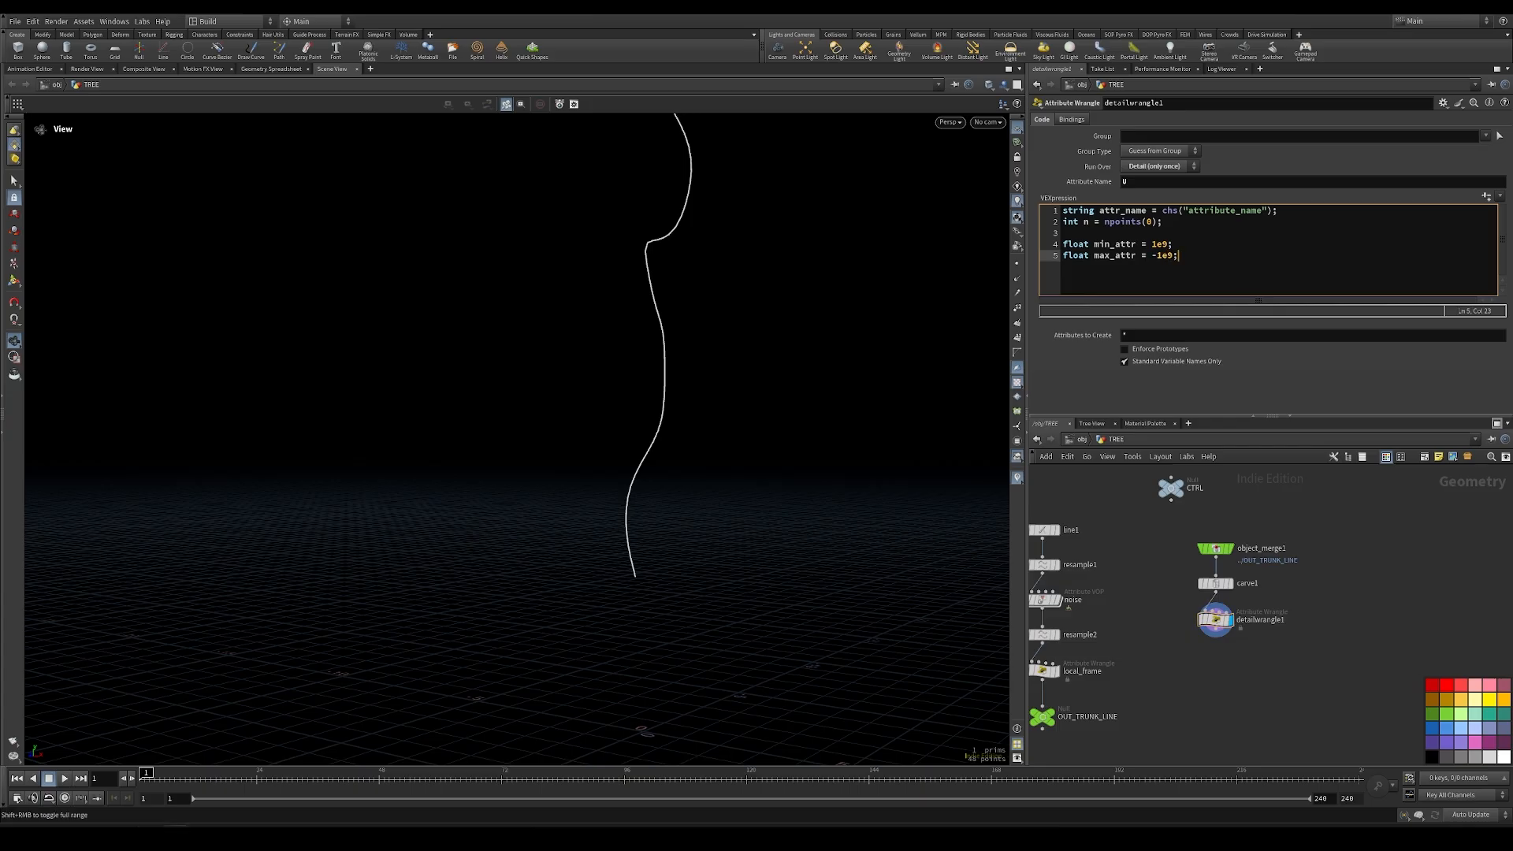
pyautogui.click(1189, 248)
pyautogui.moveTo(1154, 244); pyautogui.dragTo(1175, 245)
pyautogui.click(1179, 246)
pyautogui.moveTo(1153, 245); pyautogui.dragTo(1171, 244)
pyautogui.click(1094, 256)
# Open a loop over all points under the declarations with for( int i = 0; i < n; i++){
pyautogui.click(1195, 255)
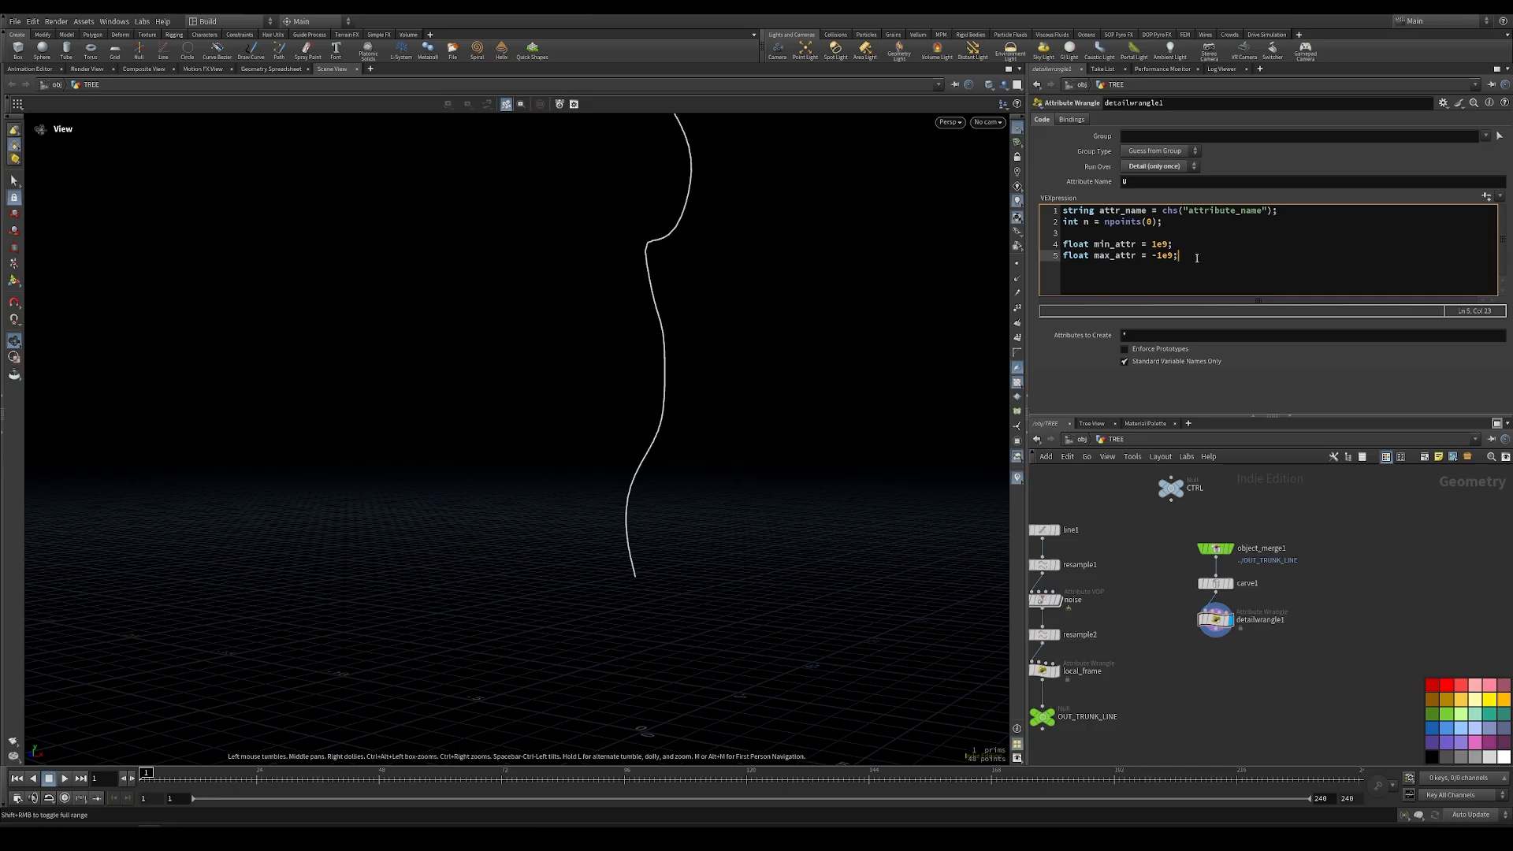
pyautogui.press('Return')
pyautogui.press('Return')
pyautogui.write('for( ')
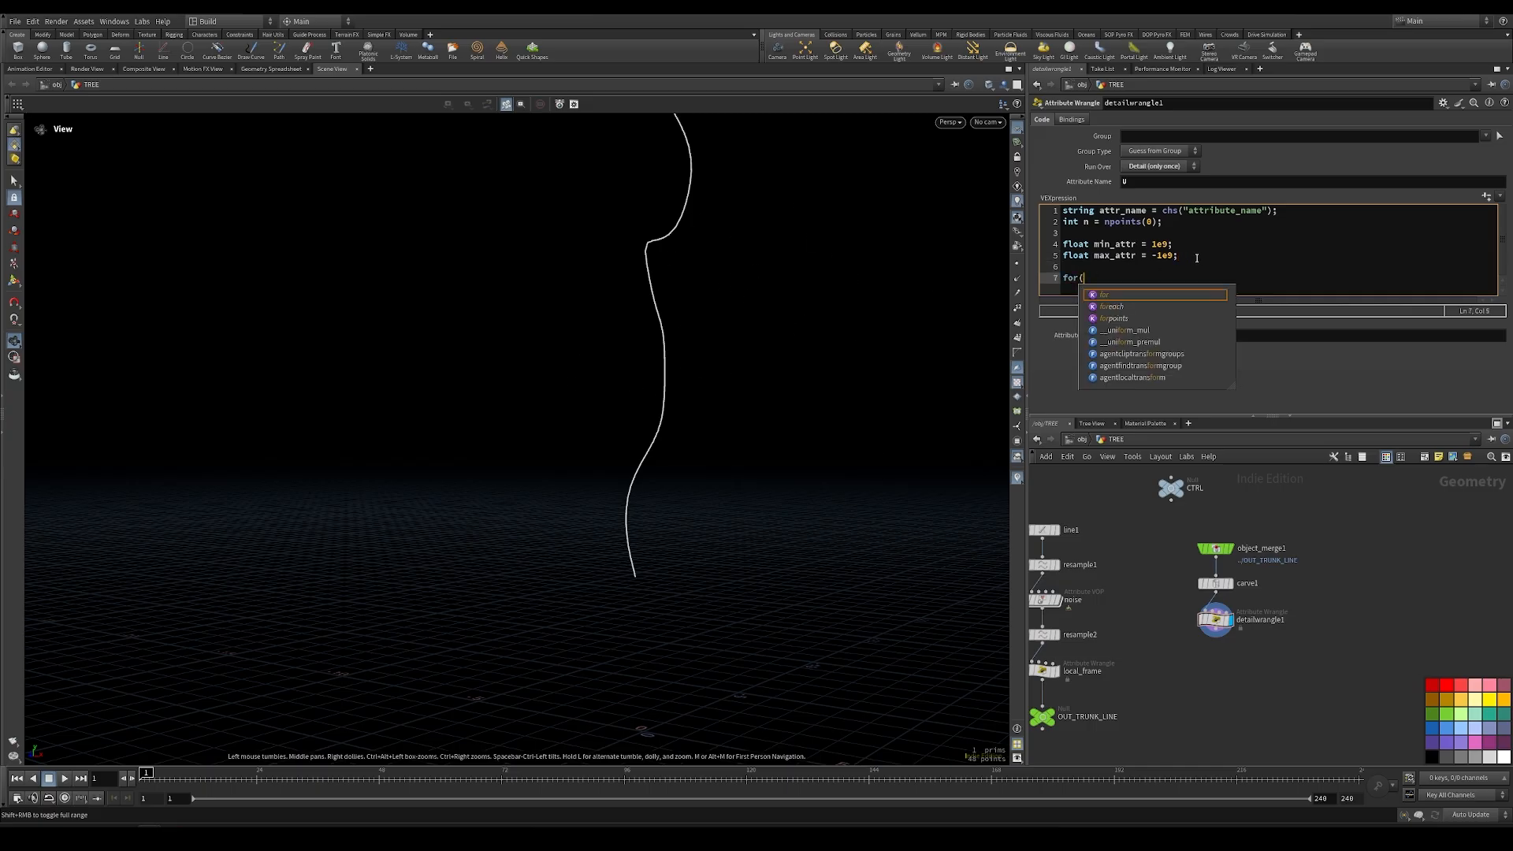
pyautogui.write('int i =')
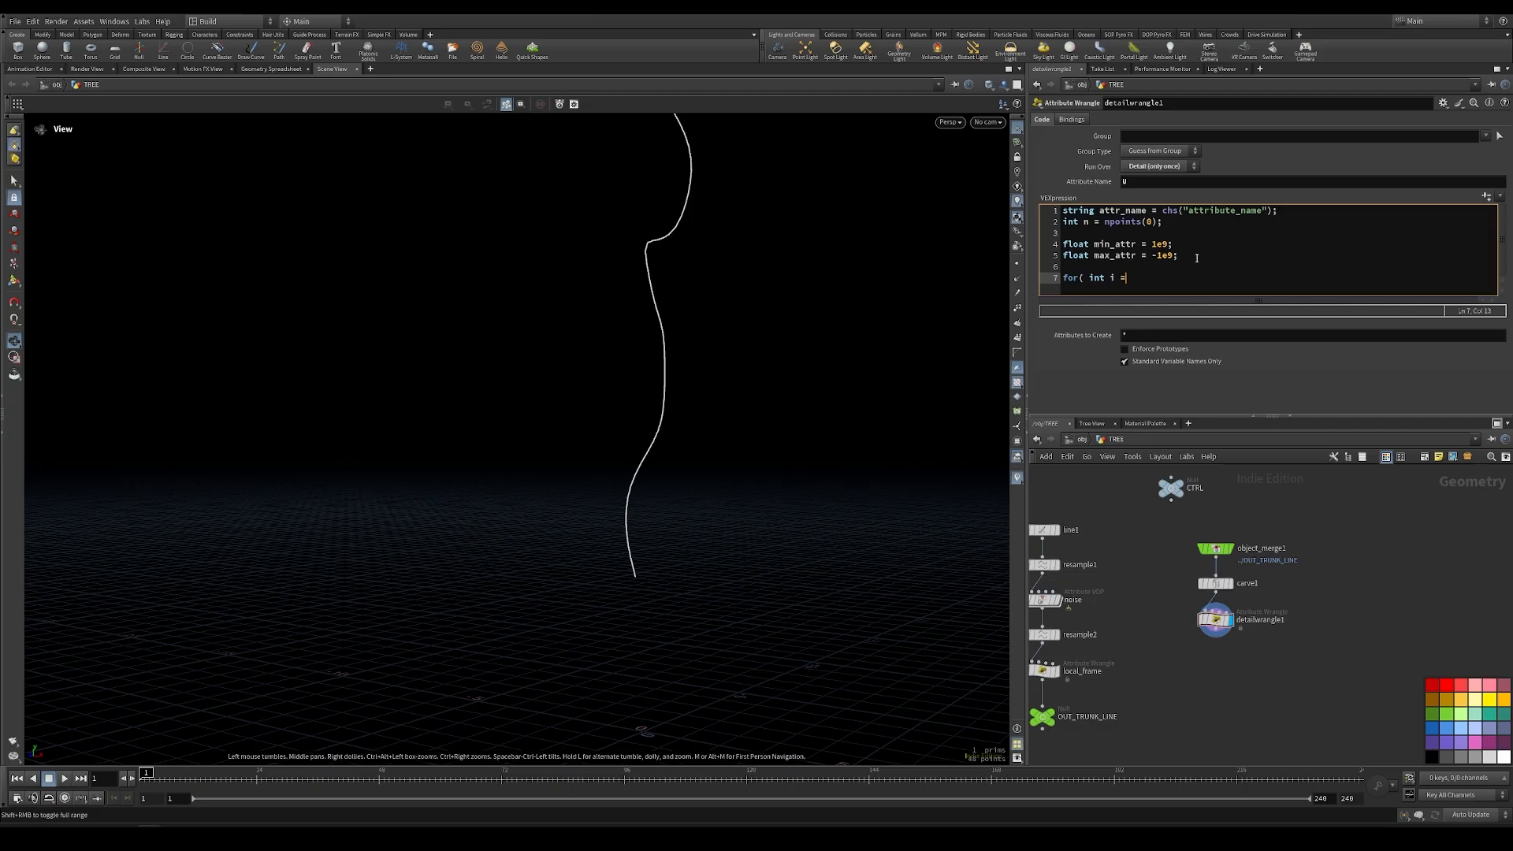
pyautogui.write(' 0; i < n')
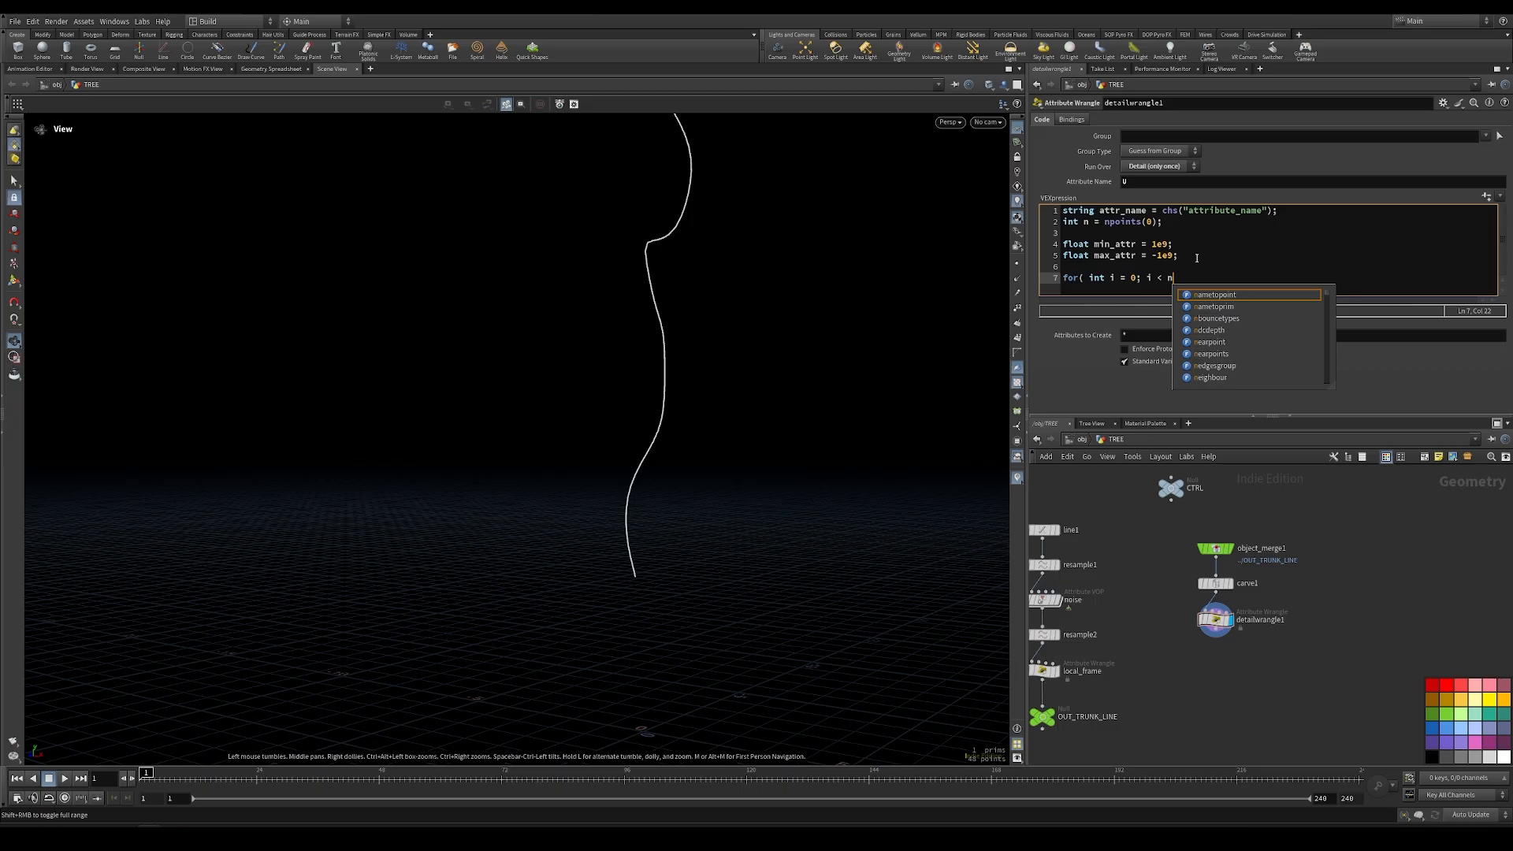
pyautogui.write('; i++){')
pyautogui.press('Return')
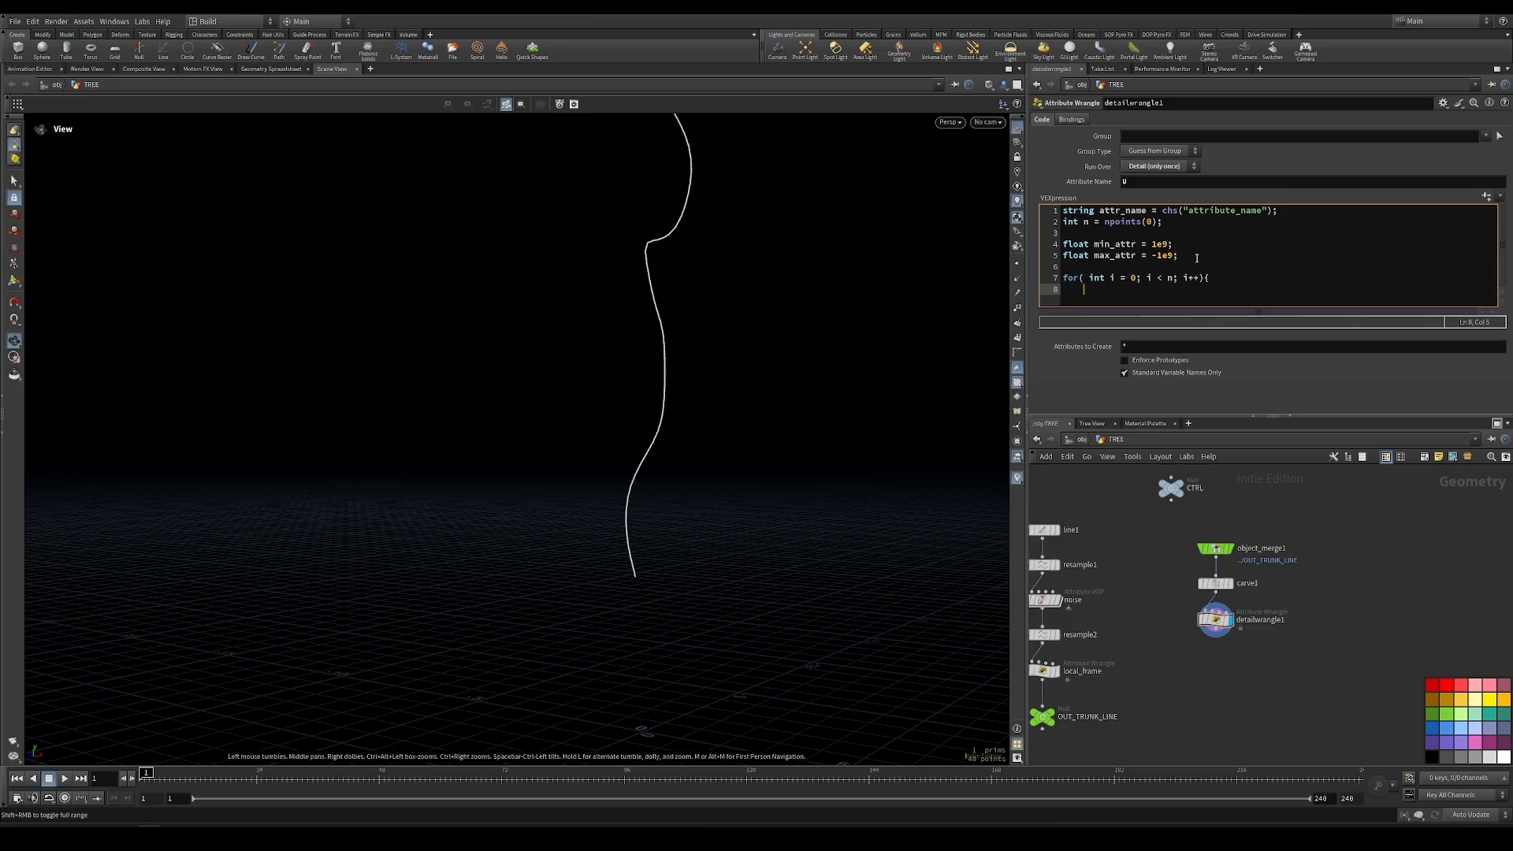
# Change the U point attribute visualizer's type to Marker
pyautogui.click(1017, 478)
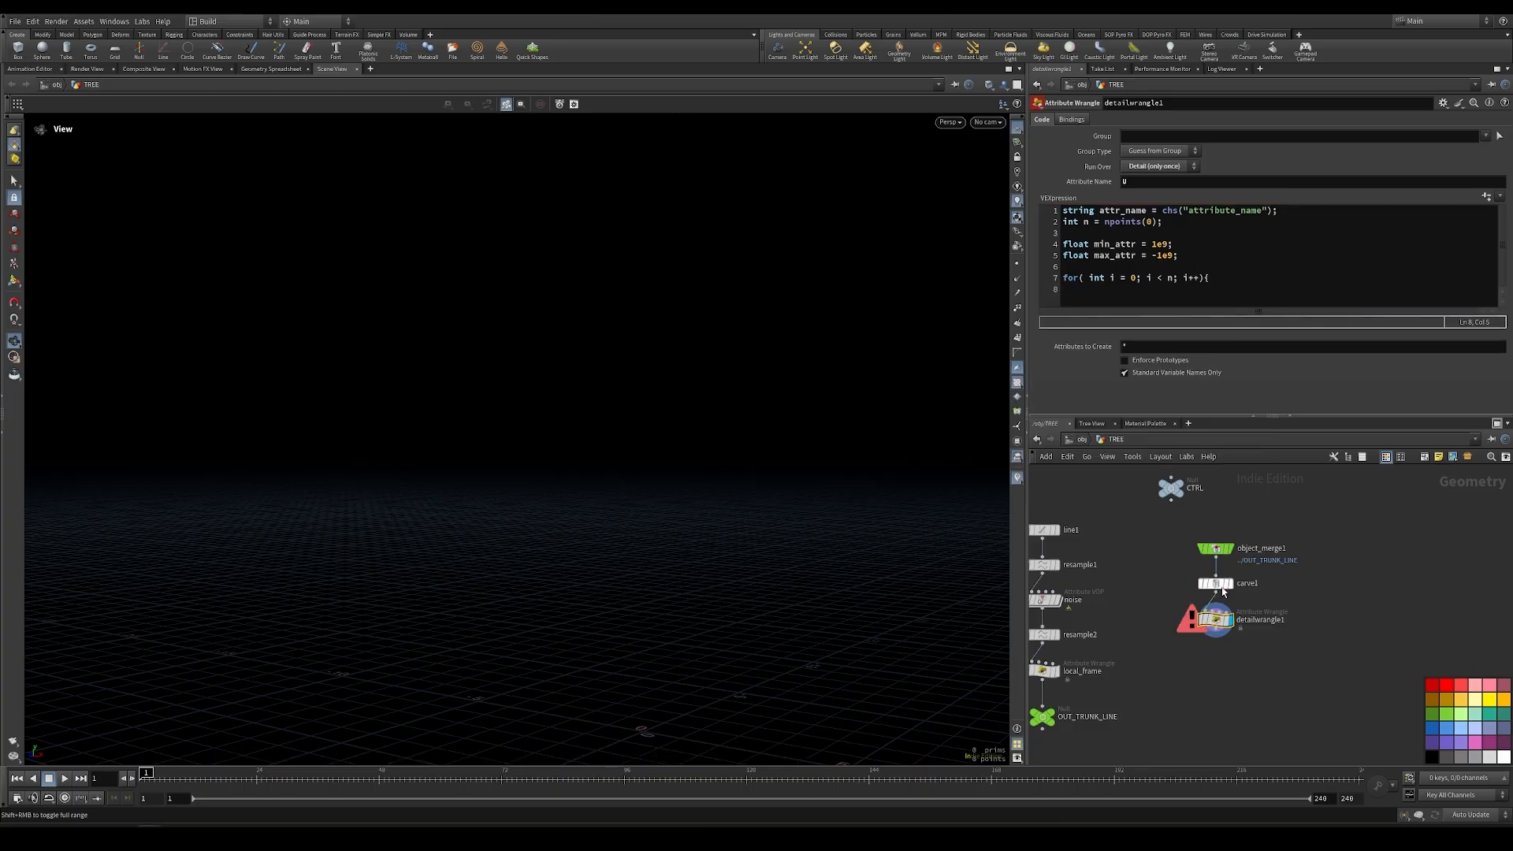
pyautogui.click(1189, 583)
pyautogui.click(1043, 595)
pyautogui.click(1174, 436)
pyautogui.click(1017, 479)
pyautogui.click(1127, 468)
pyautogui.click(1085, 380)
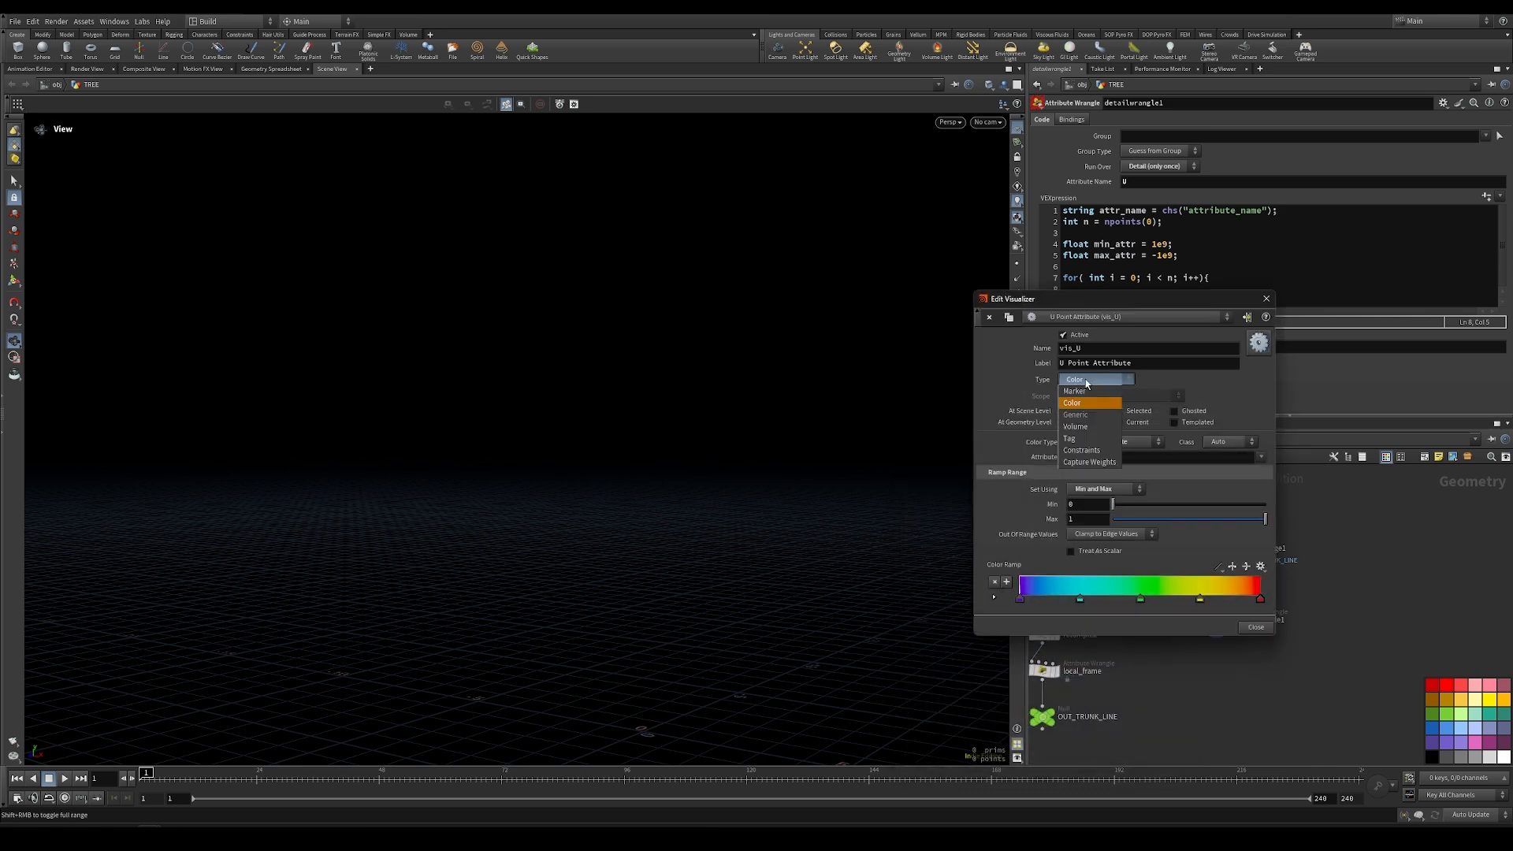
pyautogui.click(1077, 391)
pyautogui.click(1266, 299)
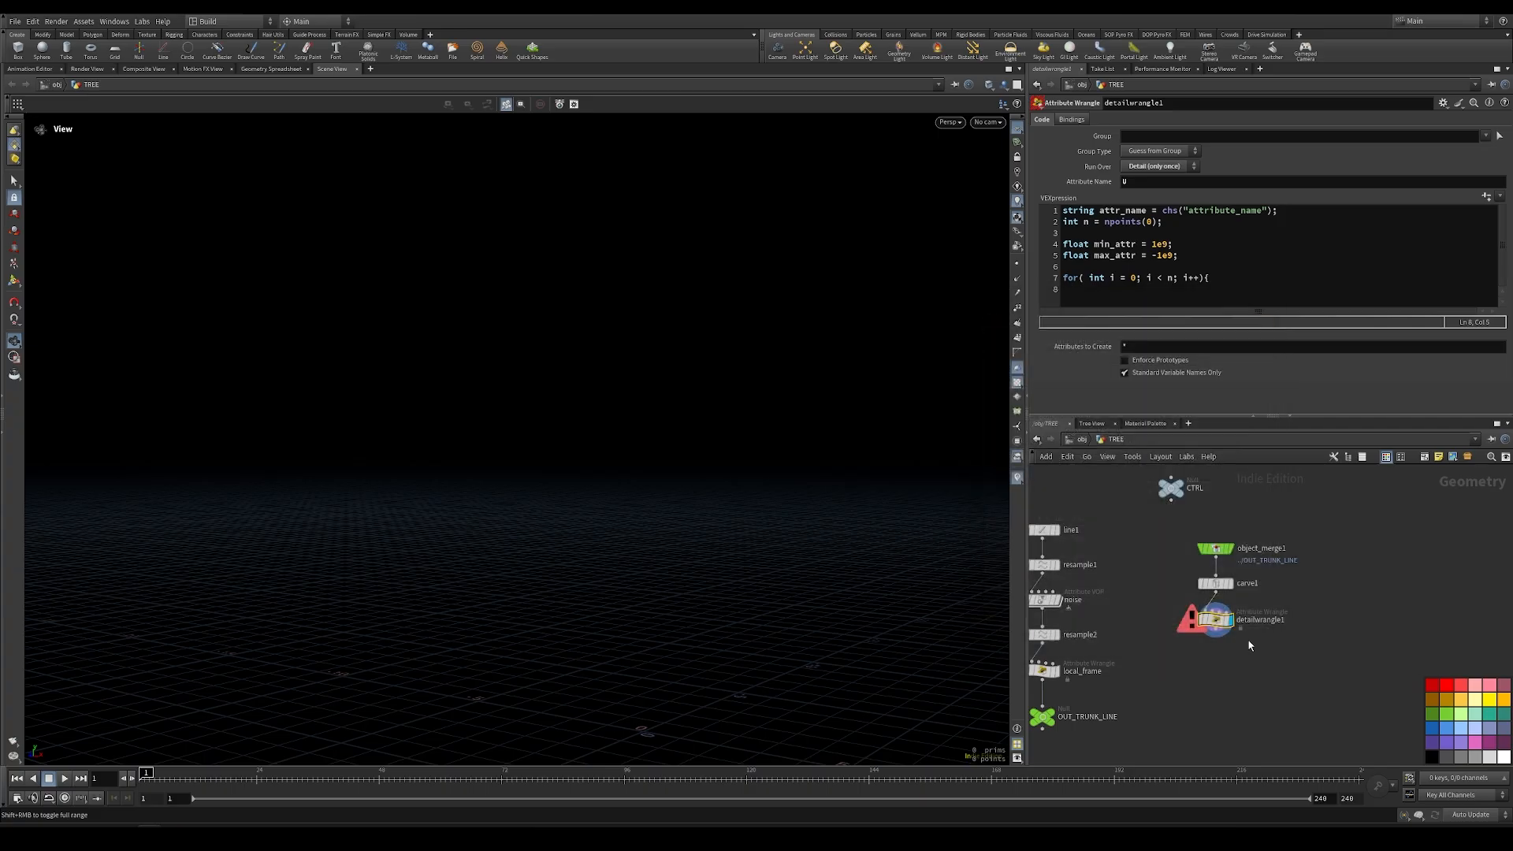
# Remove the unfinished for-loop line to view the U values along the curve, and restore it
pyautogui.moveTo(1490, 277); pyautogui.dragTo(1061, 278)
pyautogui.press('BackSpace')
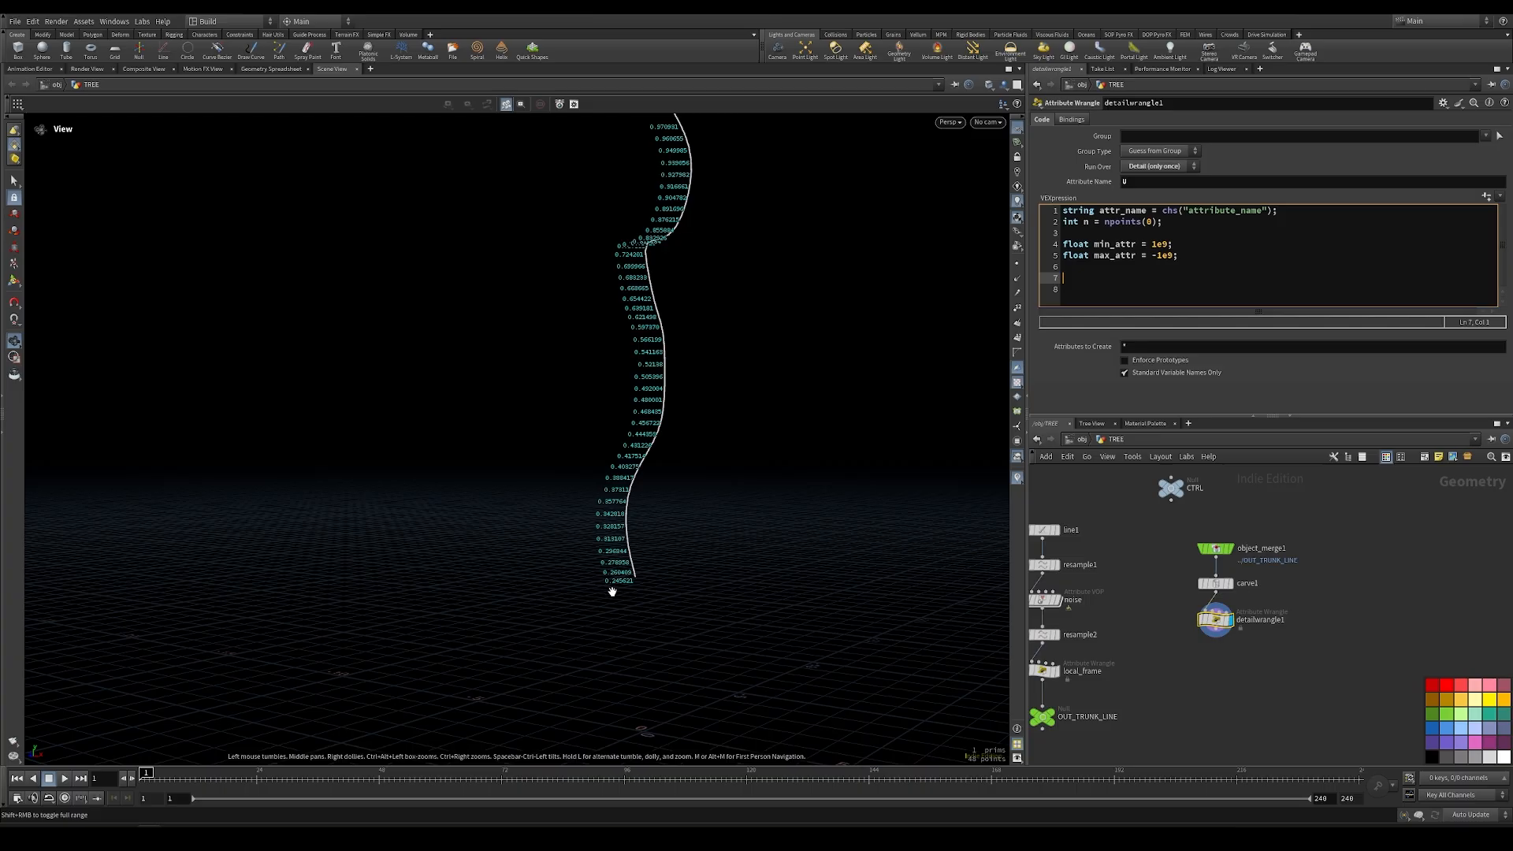
pyautogui.hotkey('ctrl', 'z')
# Close the for-loop block and add float attr = point(0, attr_name, i); inside it
pyautogui.press('Return')
pyautogui.press('Return')
pyautogui.write('}')
pyautogui.press('Up')
pyautogui.press('Tab')
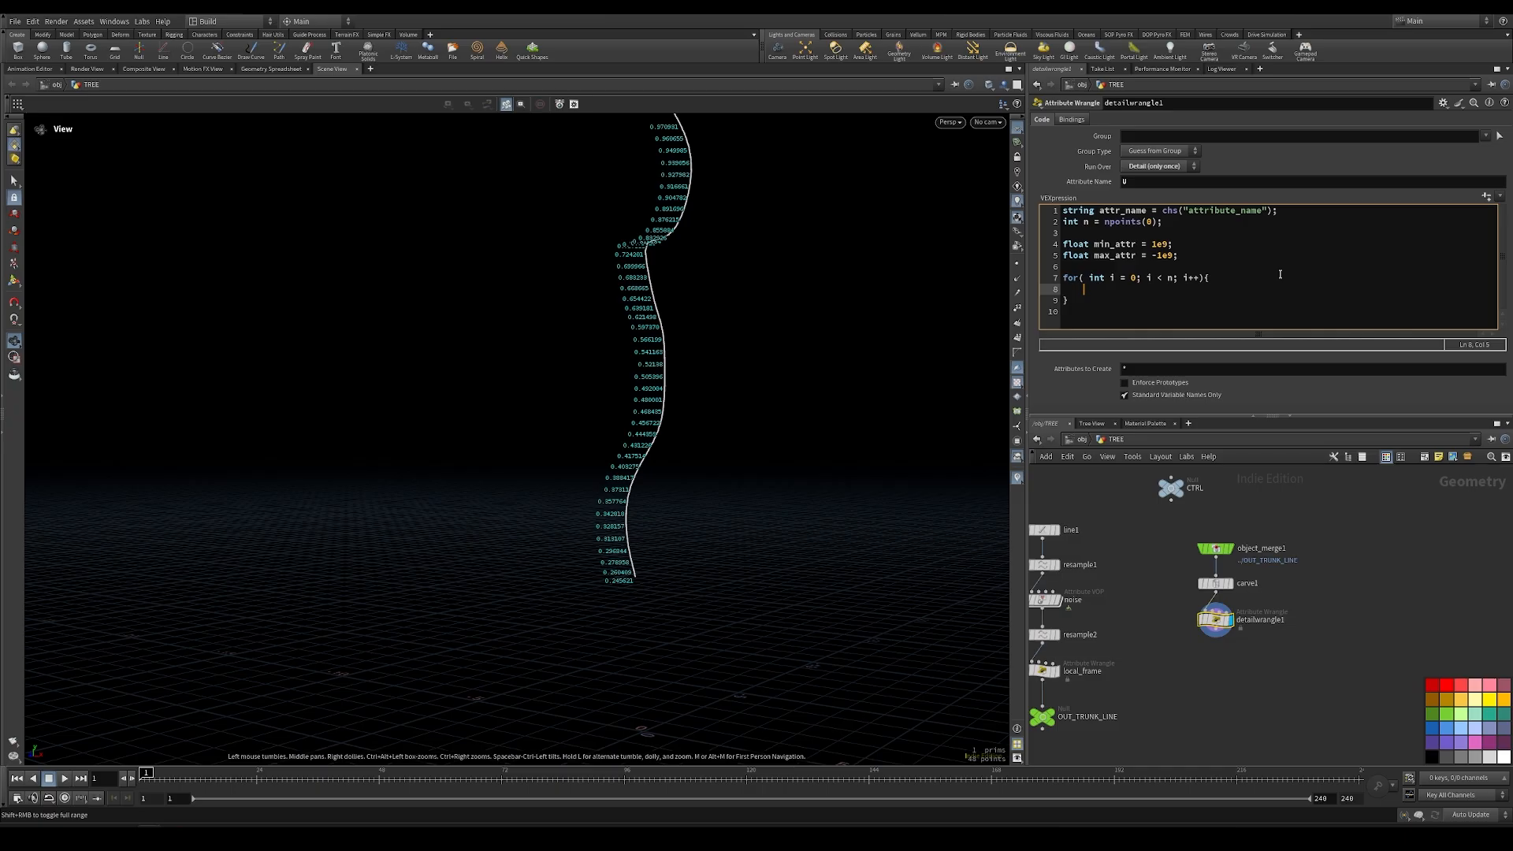
pyautogui.write('float attr = point(0, attr_name, i);')
pyautogui.press('Return')
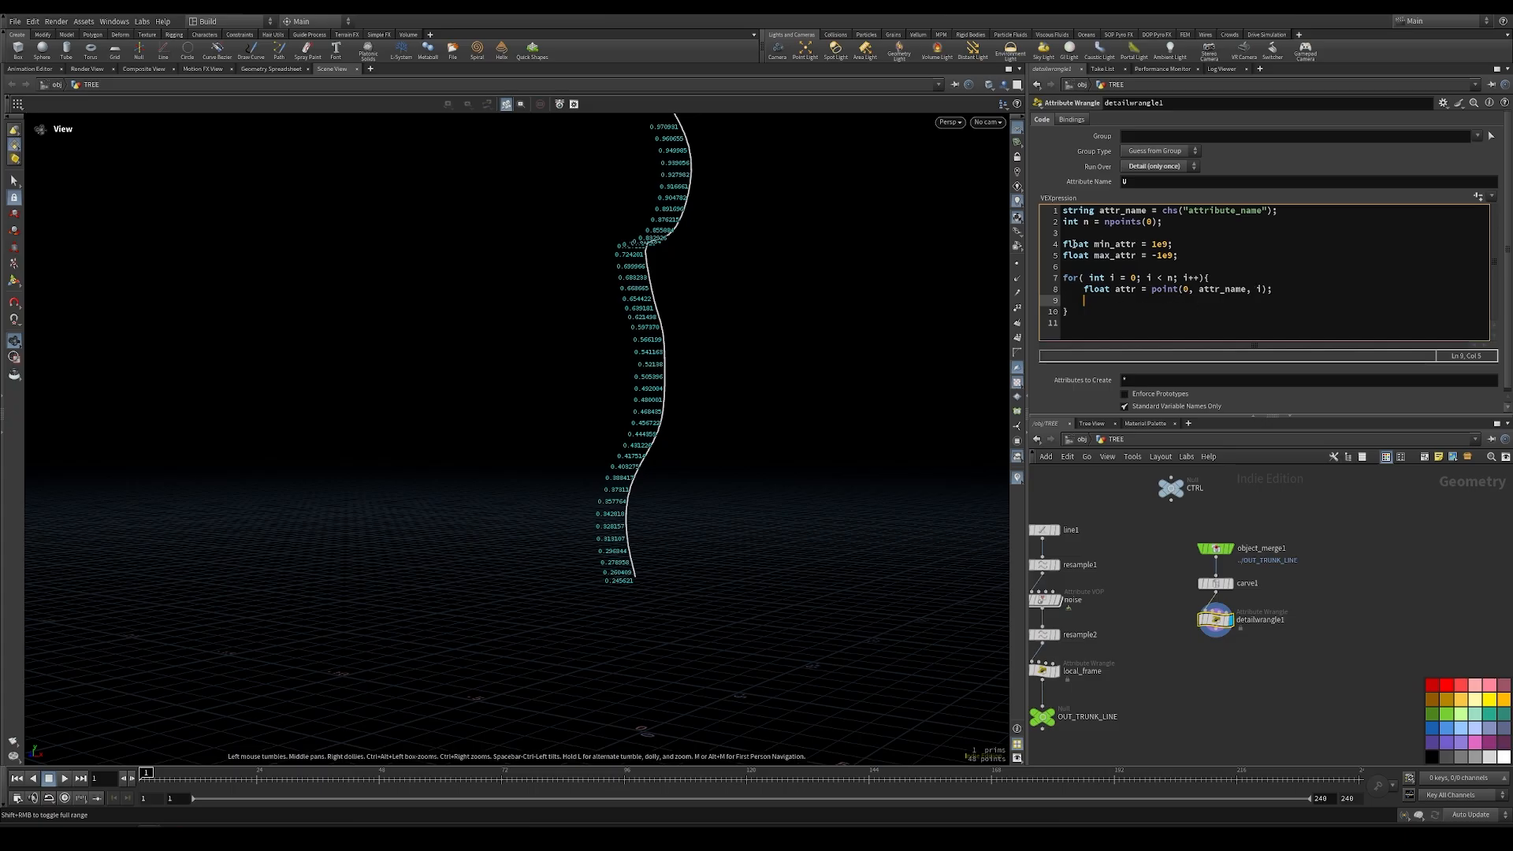
# Add min_attr = min(min_attr, attr); inside the loop to track the smallest attribute value
pyautogui.write('min_attr = min(min_att')
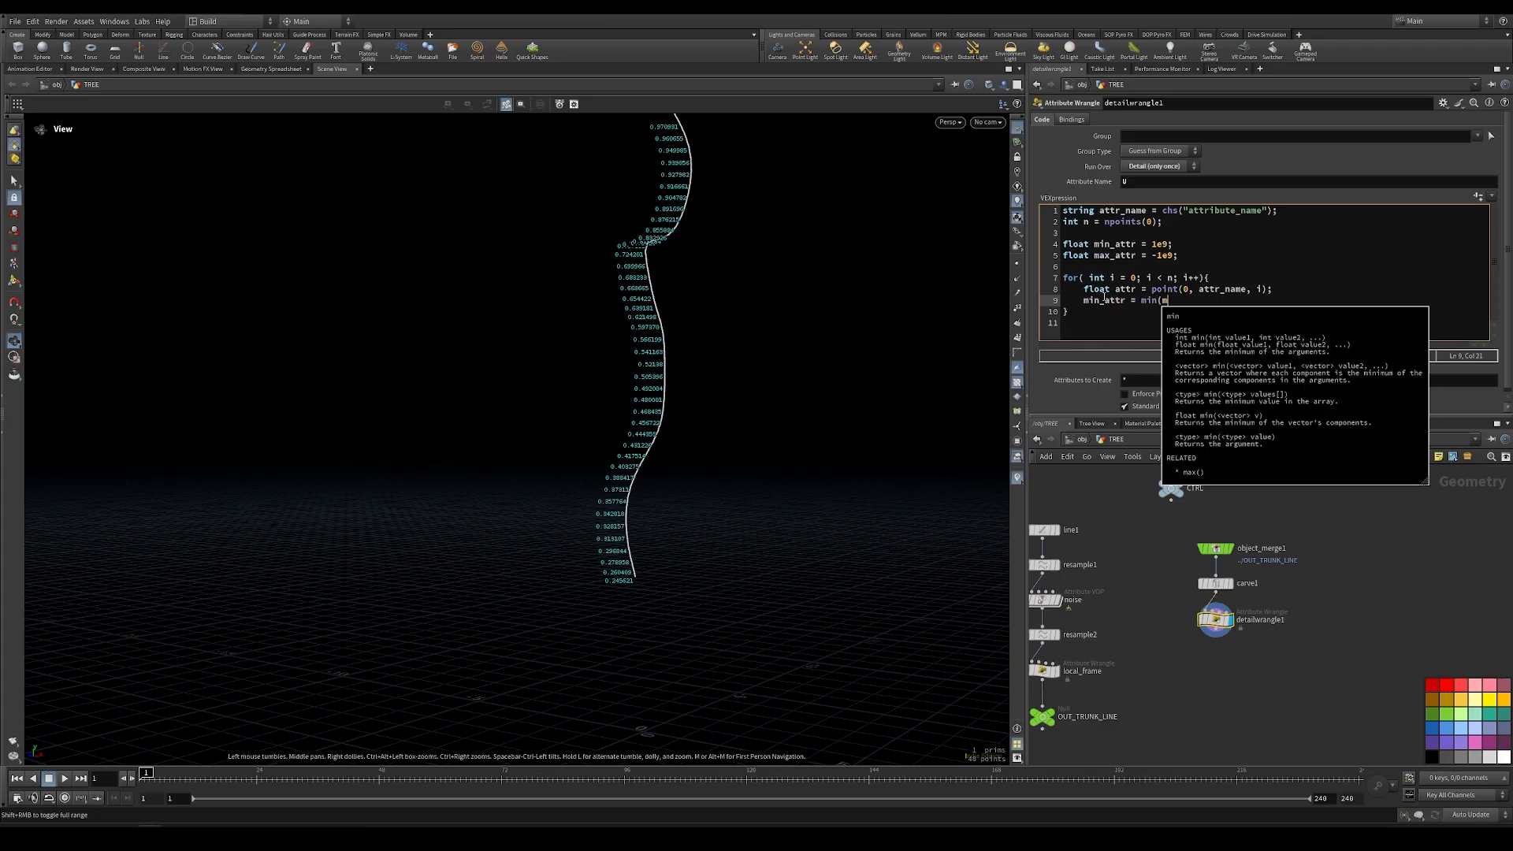
pyautogui.write('r, attr')
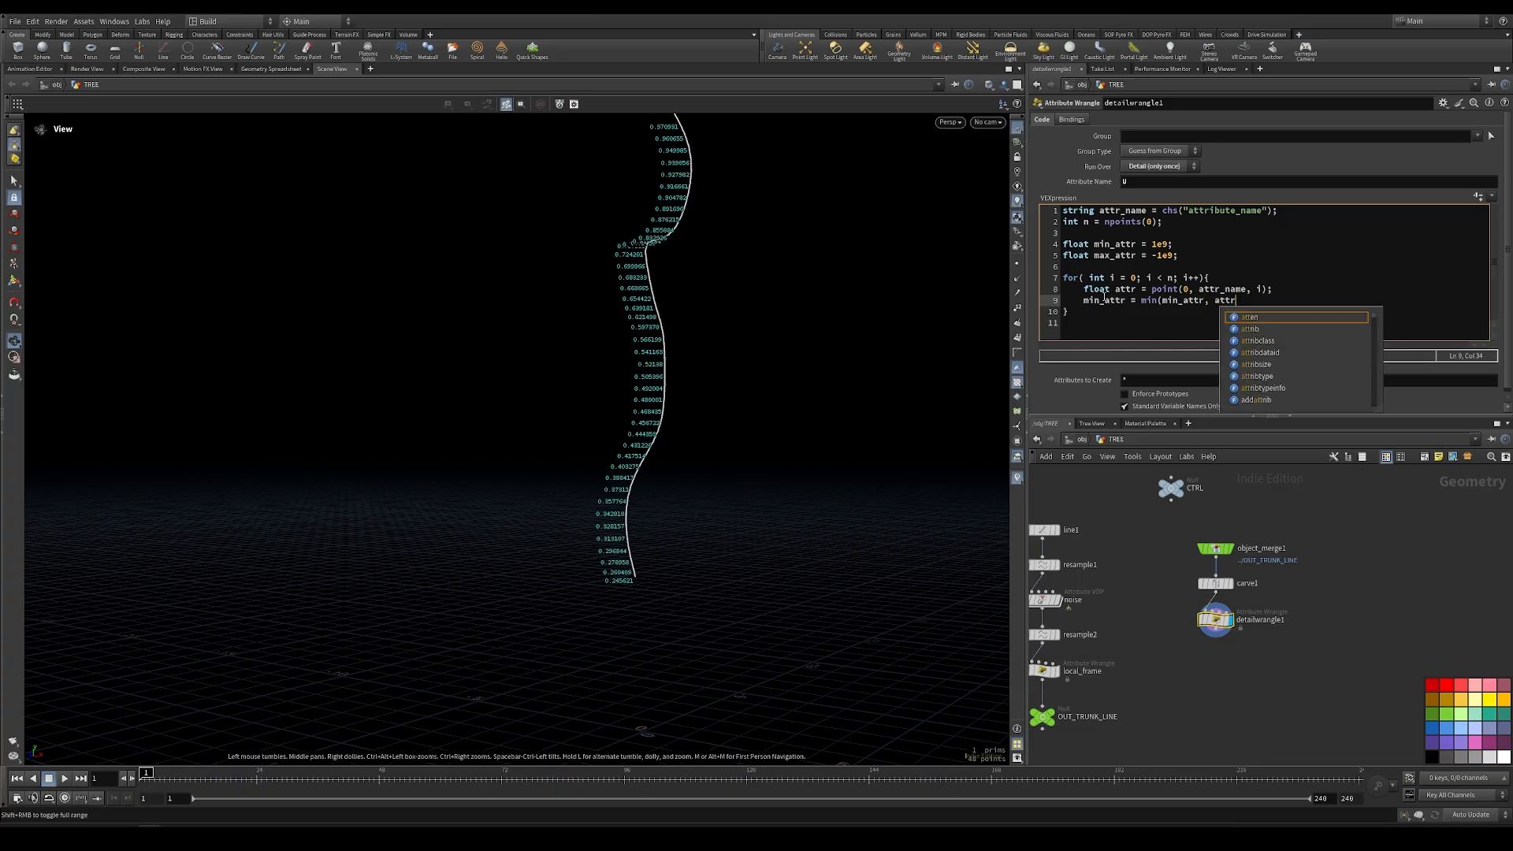
pyautogui.write(');')
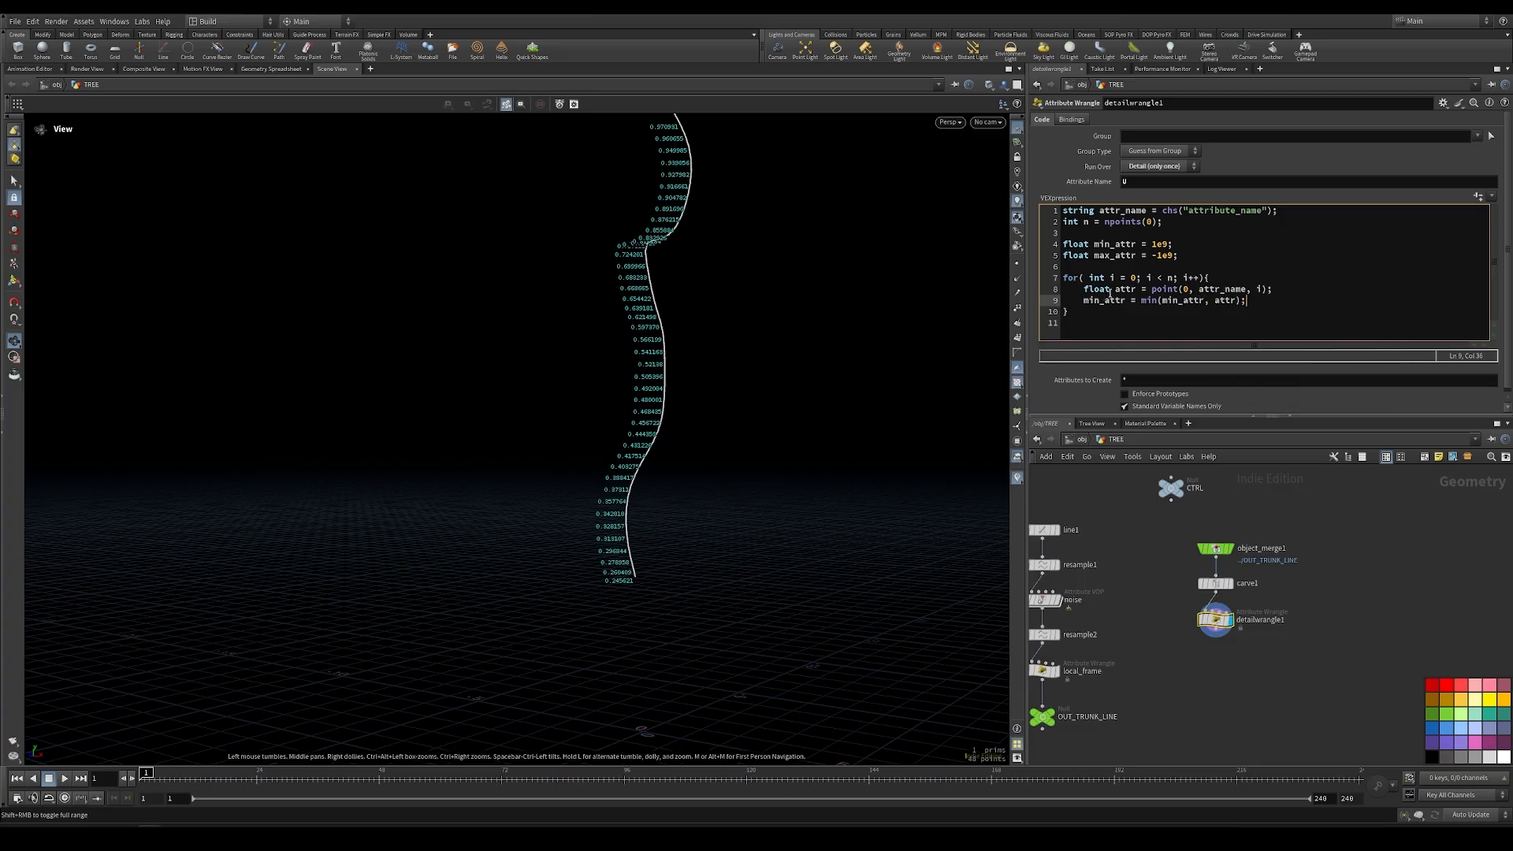
# Duplicate the min_attr line inside the loop and edit the copy to max_attr = max(min_attr, attr);
pyautogui.moveTo(1254, 302); pyautogui.dragTo(1082, 304)
pyautogui.hotkey('ctrl', 'c')
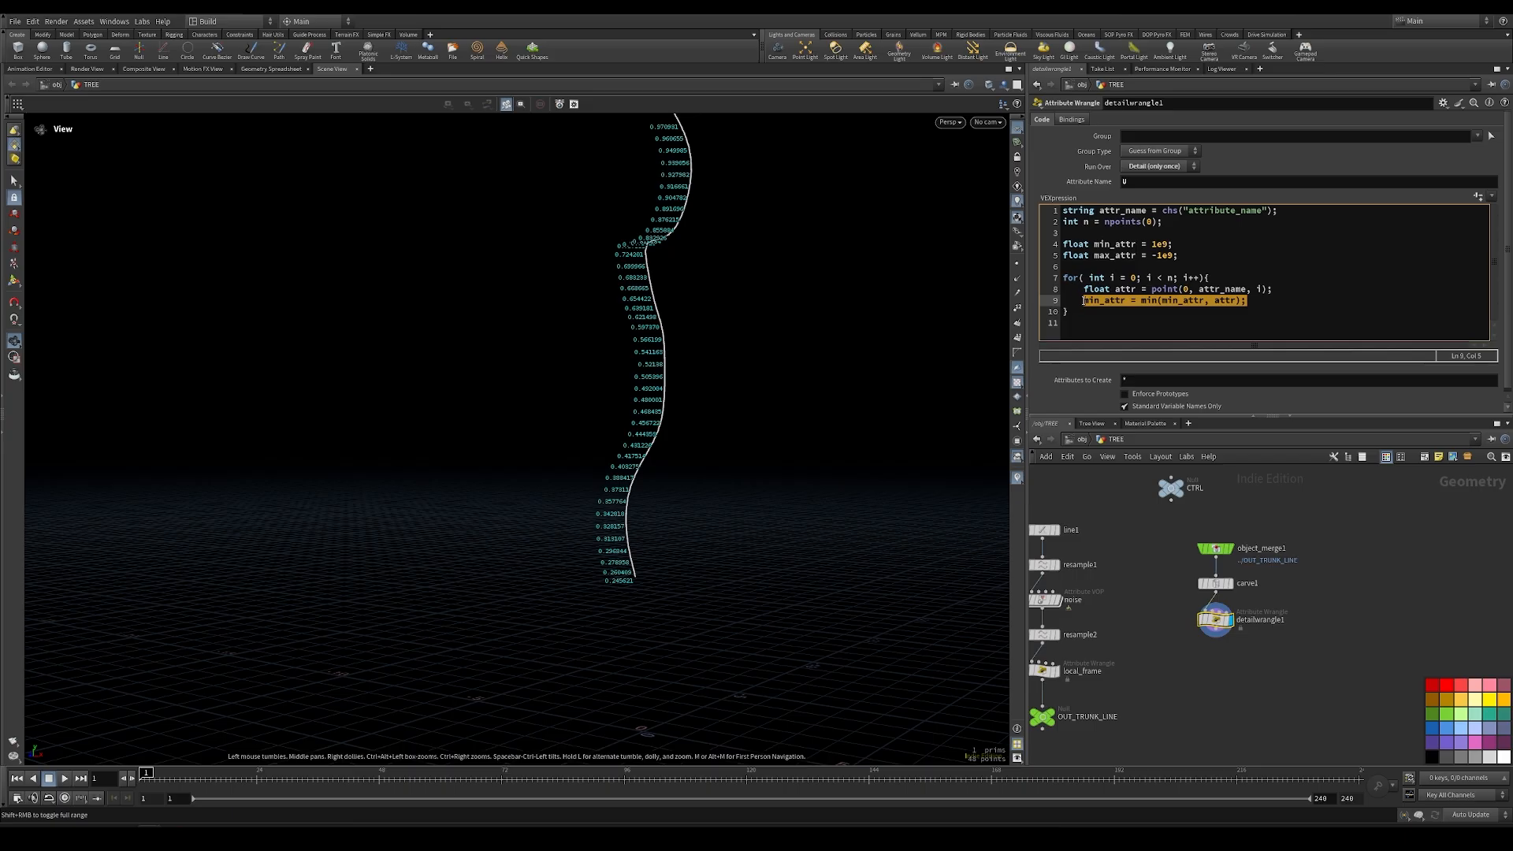
pyautogui.click(1274, 300)
pyautogui.press('Return')
pyautogui.hotkey('ctrl', 'v')
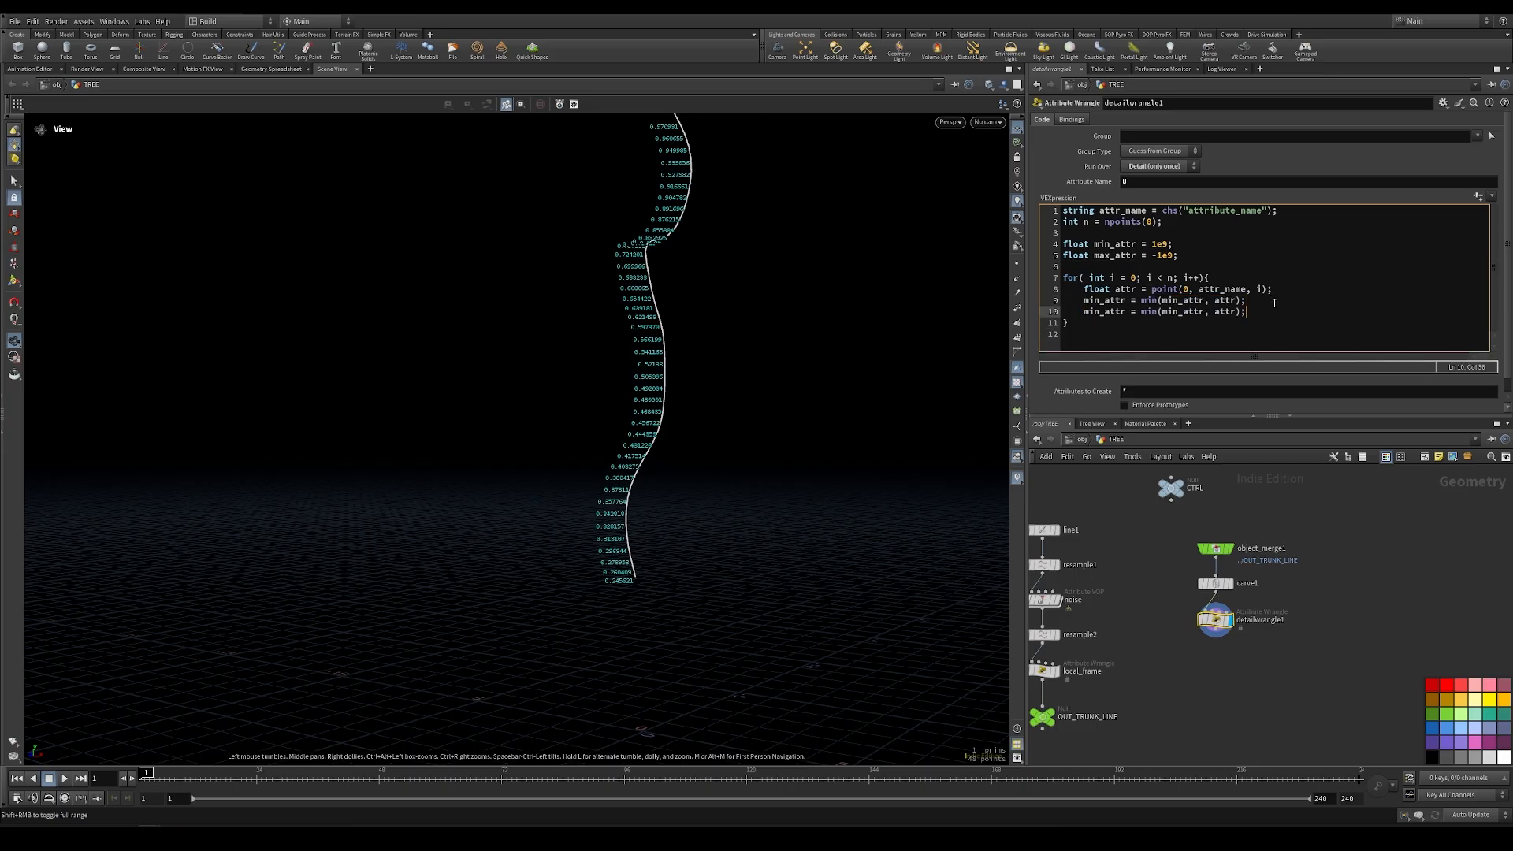
pyautogui.click(1101, 311)
pyautogui.press('Right')
pyautogui.press('Right')
pyautogui.press('Right')
pyautogui.press('Right')
pyautogui.press('Right')
pyautogui.press('Right')
pyautogui.press('Right')
pyautogui.press('Right')
pyautogui.press('Right')
pyautogui.press('Right')
pyautogui.press('Right')
pyautogui.press('Right')
pyautogui.press('Right')
pyautogui.press('Right')
pyautogui.press('Right')
pyautogui.press('Right')
pyautogui.press('Right')
pyautogui.press('Right')
pyautogui.press('Right')
pyautogui.press('Right')
pyautogui.press('Left')
pyautogui.press('Left')
pyautogui.press('Left')
pyautogui.press('Left')
pyautogui.press('Left')
pyautogui.press('Left')
pyautogui.press('Left')
pyautogui.press('Left')
pyautogui.press('Left')
pyautogui.press('Left')
pyautogui.press('Left')
pyautogui.press('Left')
pyautogui.press('Left')
pyautogui.press('Left')
pyautogui.press('Left')
pyautogui.press('BackSpace')
pyautogui.press('BackSpace')
pyautogui.write('ax')
# Turn on point numbers for the carved curve's lower end in the viewport
pyautogui.moveTo(1093, 244); pyautogui.dragTo(1182, 242)
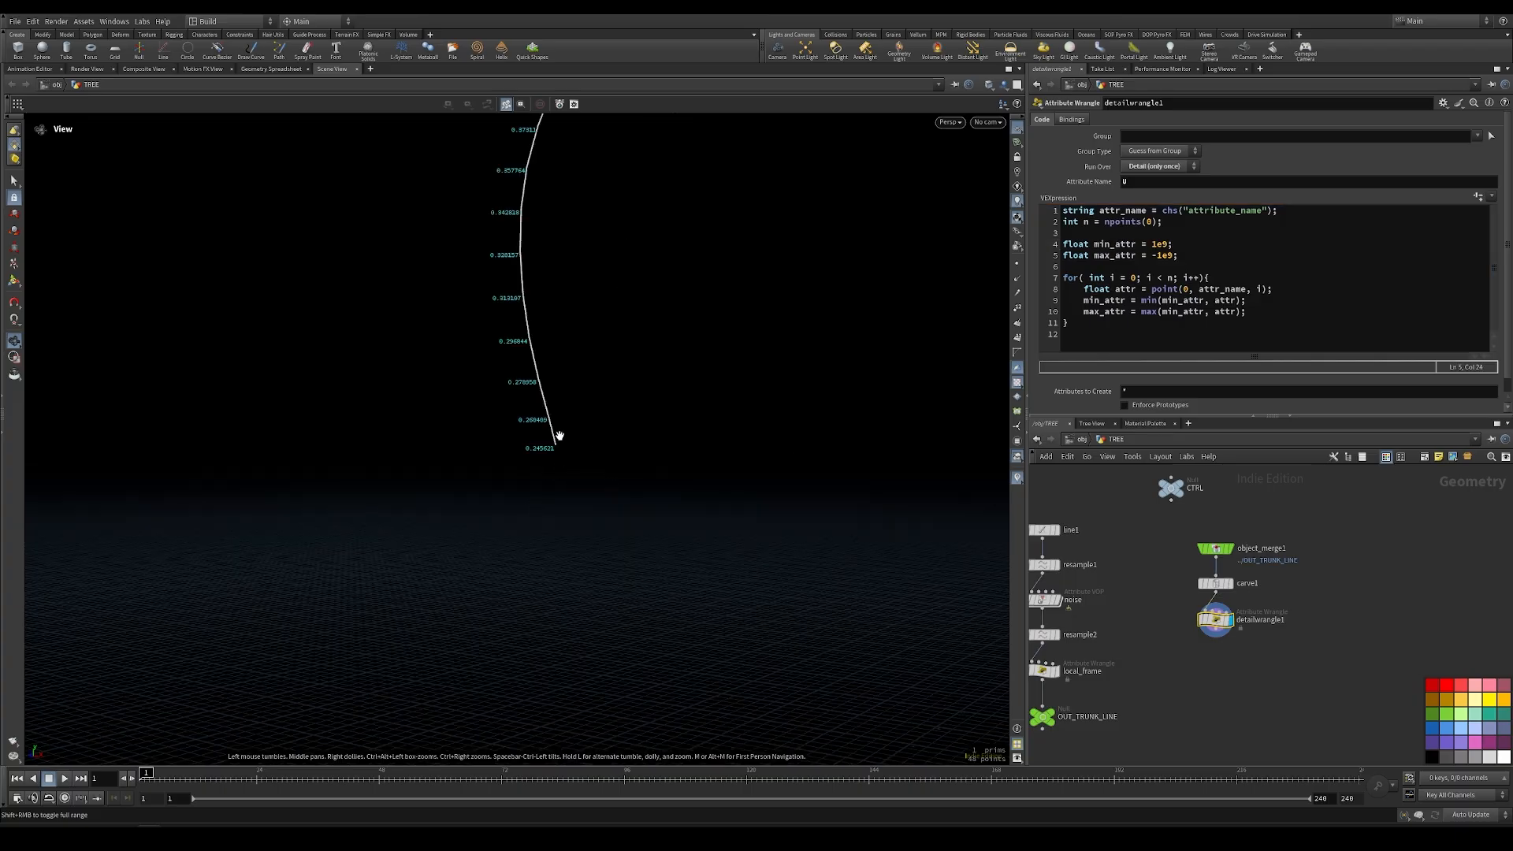
pyautogui.click(1018, 308)
# Write f@min_attr = min_attr; after the loop and inspect the detail attributes in the Geometry Spreadsheet
pyautogui.click(1100, 326)
pyautogui.press('Return')
pyautogui.press('Return')
pyautogui.write('f@min_attr = min')
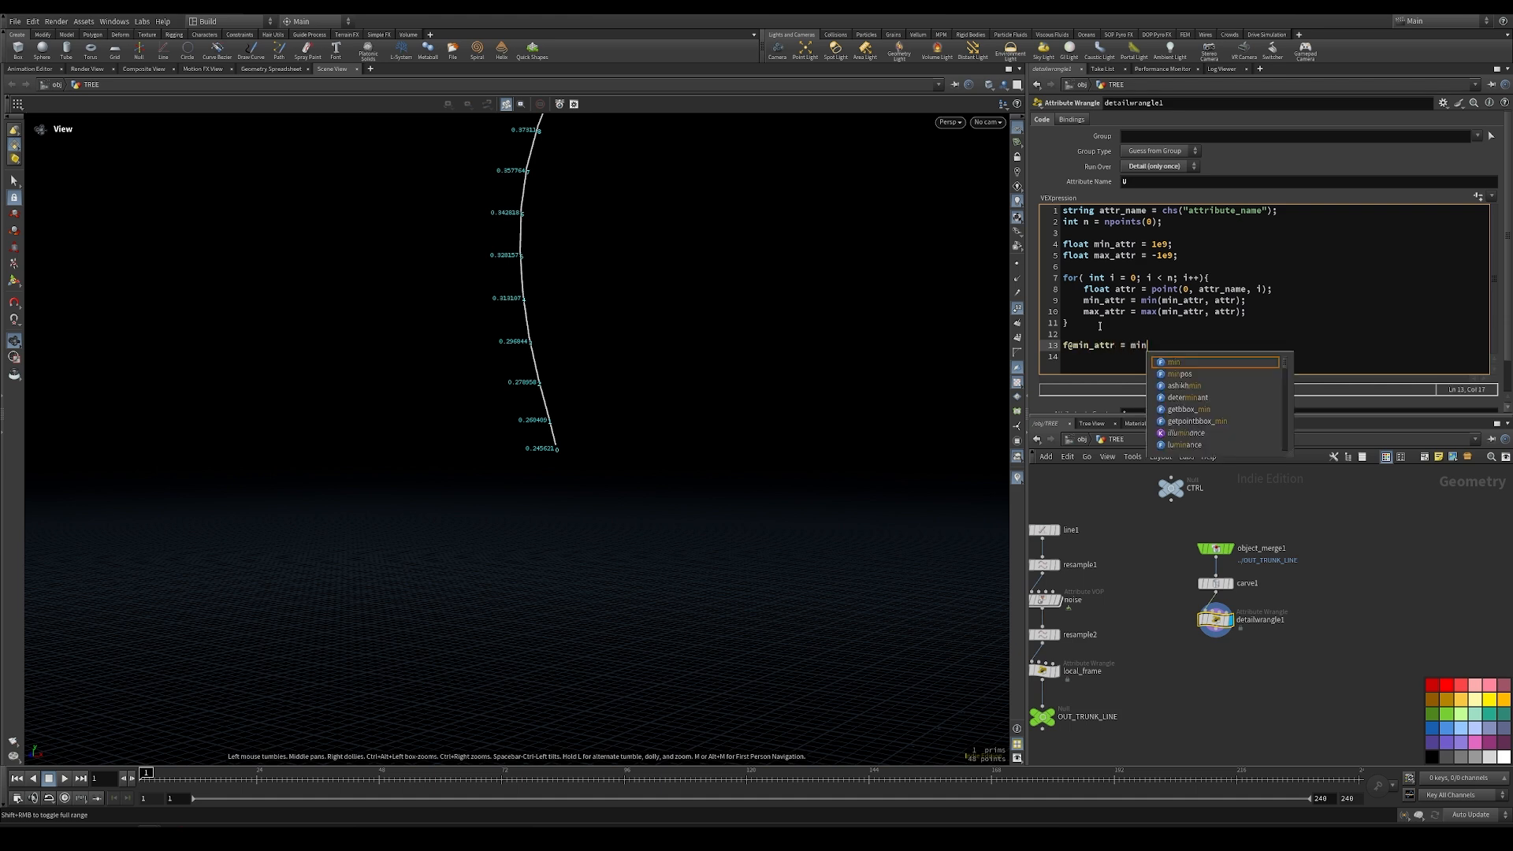
pyautogui.write('_attr;')
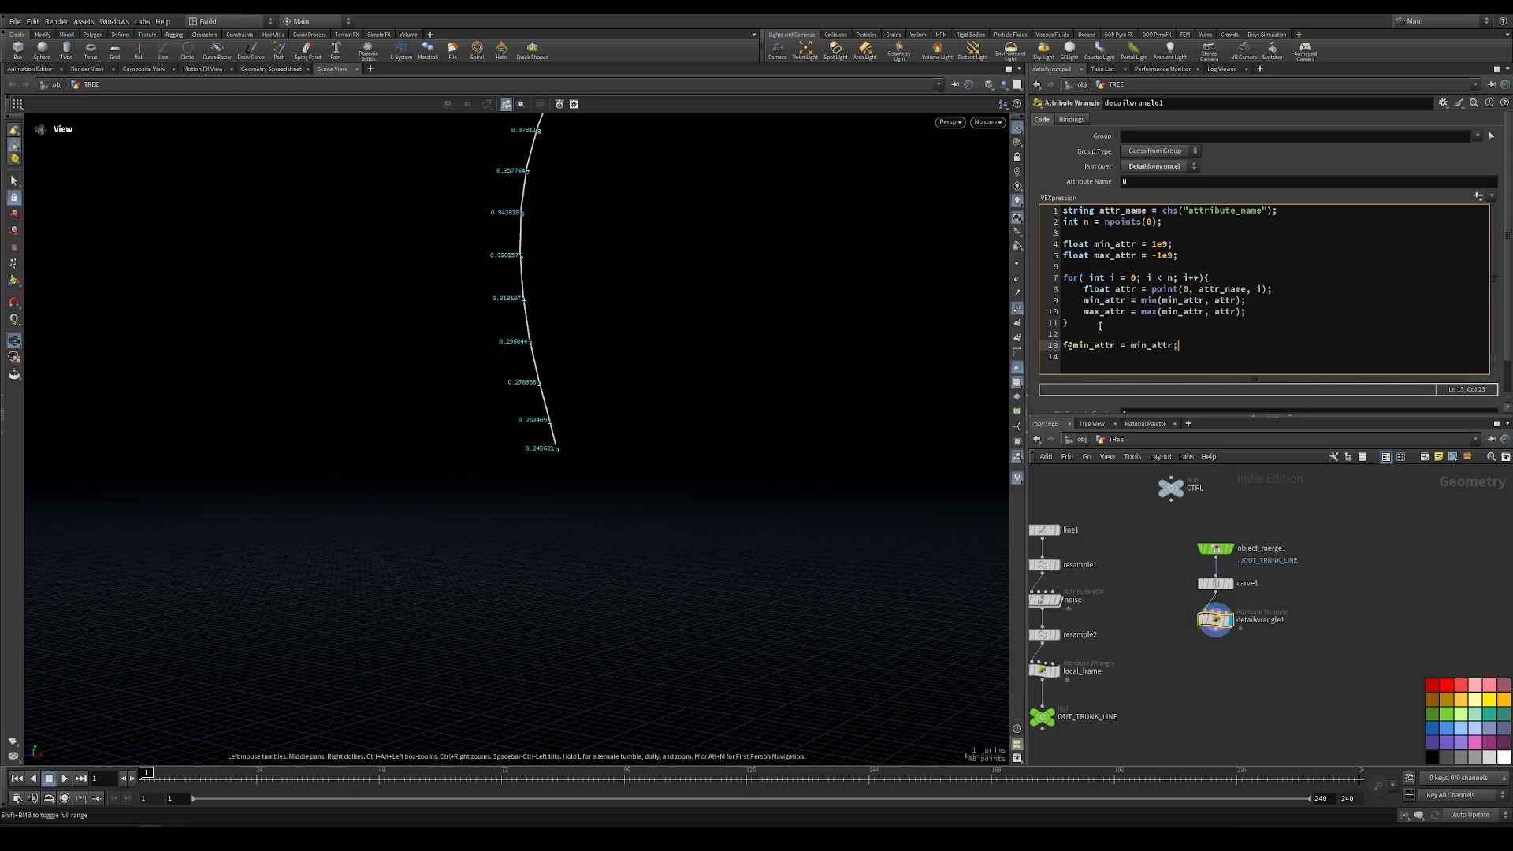
pyautogui.click(268, 69)
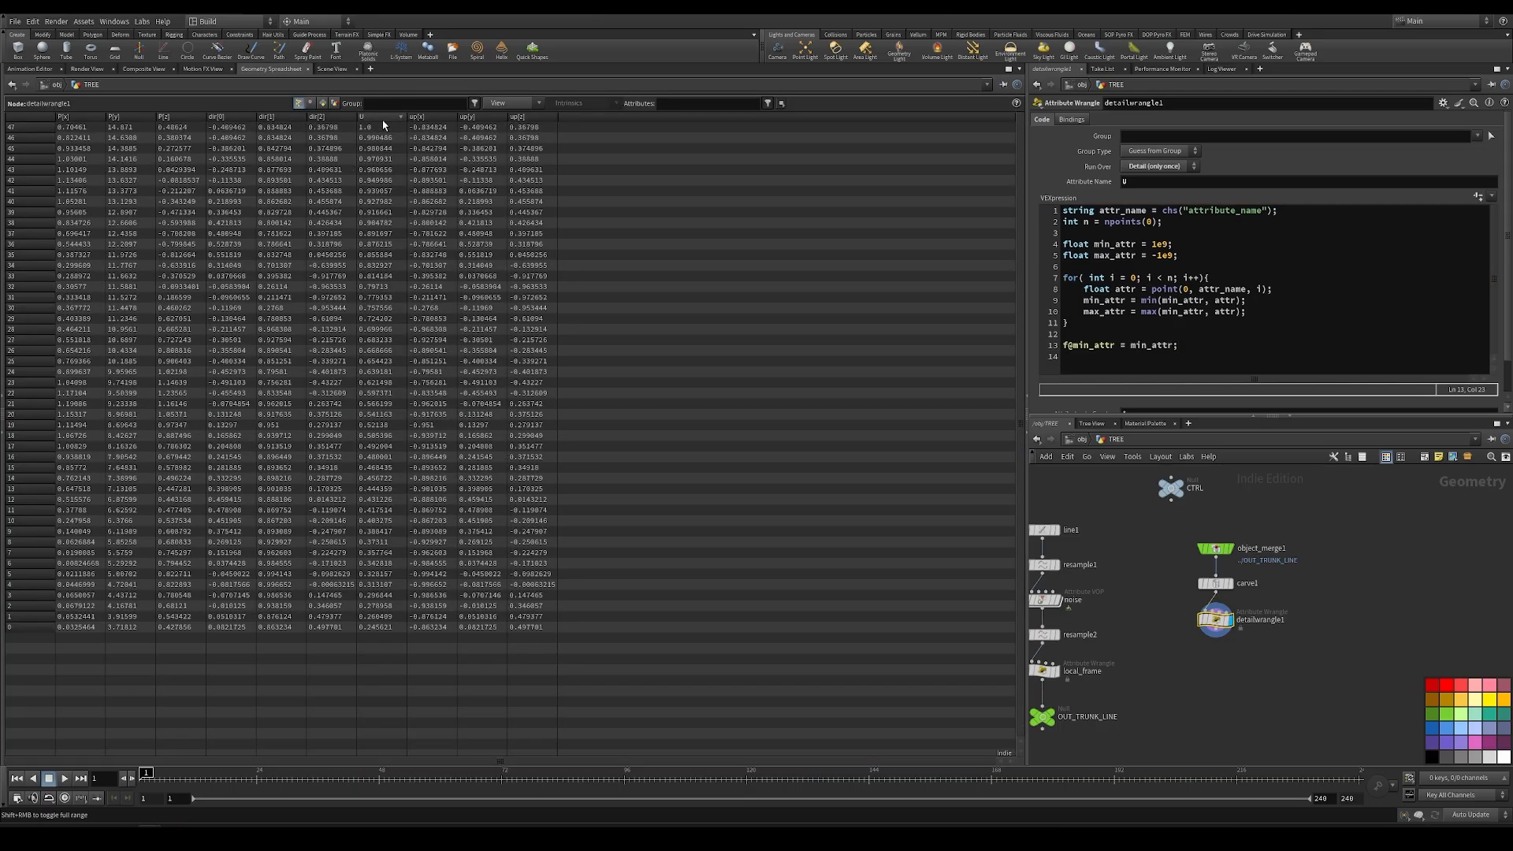
pyautogui.click(335, 103)
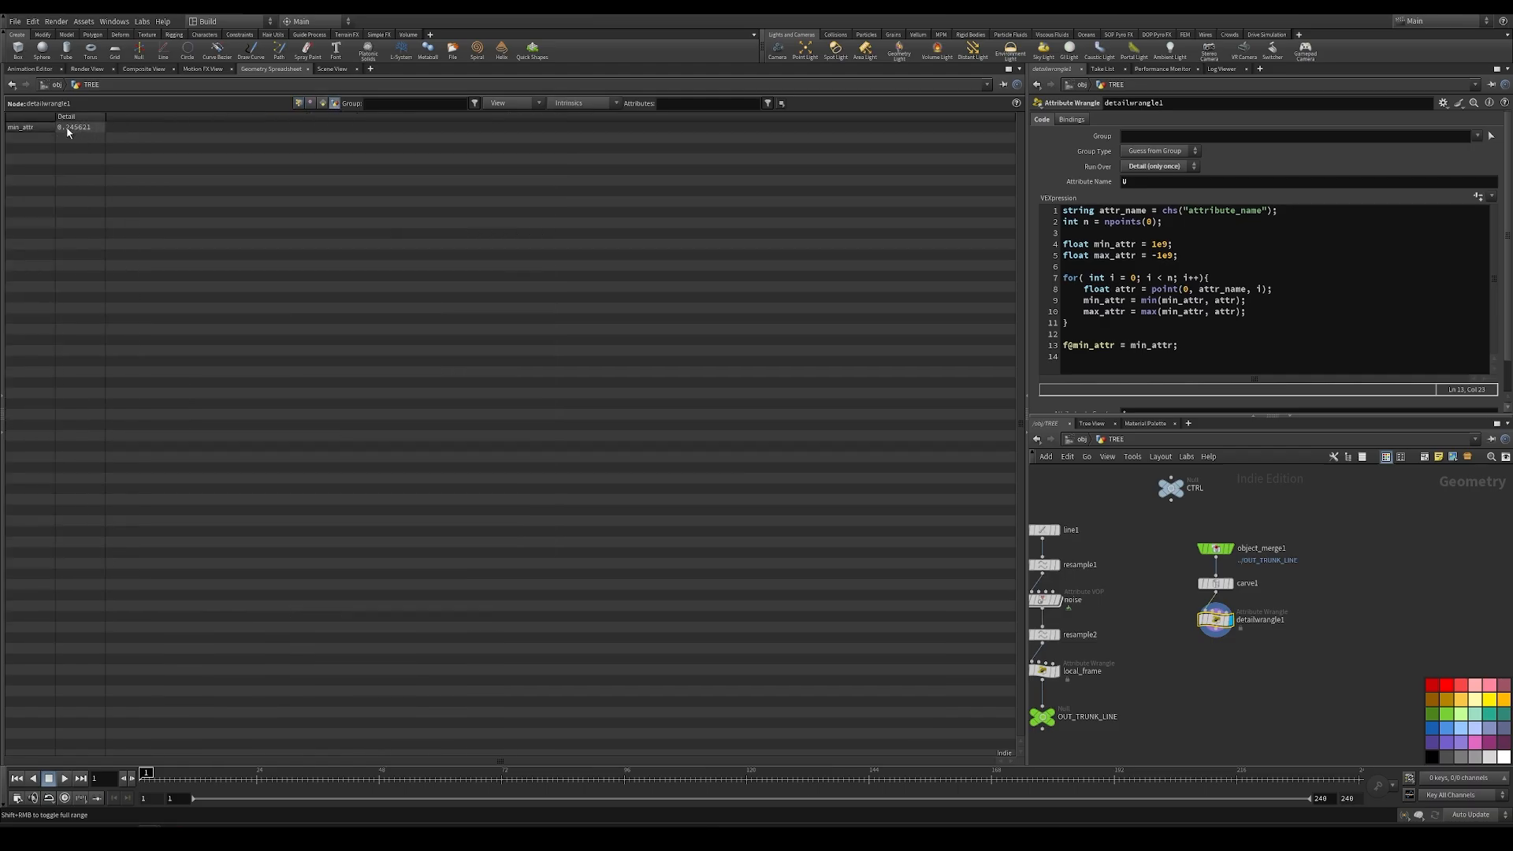
# Change the output line to f@min_attr = max_attr; to test the maximum value
pyautogui.click(1134, 345)
pyautogui.press('BackSpace')
pyautogui.press('BackSpace')
pyautogui.write('ax')
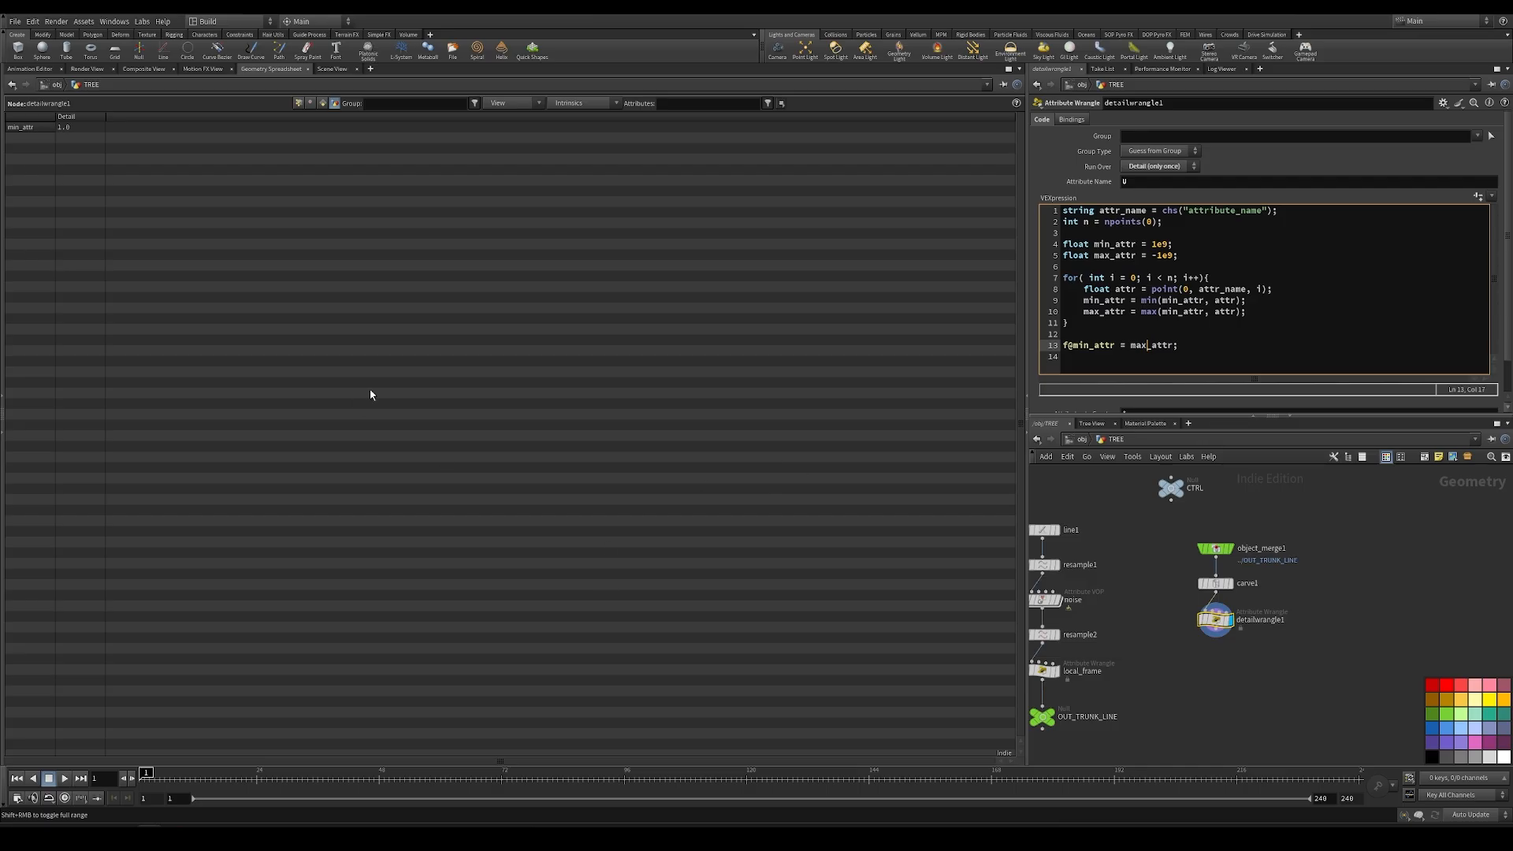
# Replace the test output line with a second loop, for( int j = 0; i < n; j++){, and return to the Scene View
pyautogui.moveTo(1203, 344); pyautogui.dragTo(1038, 347)
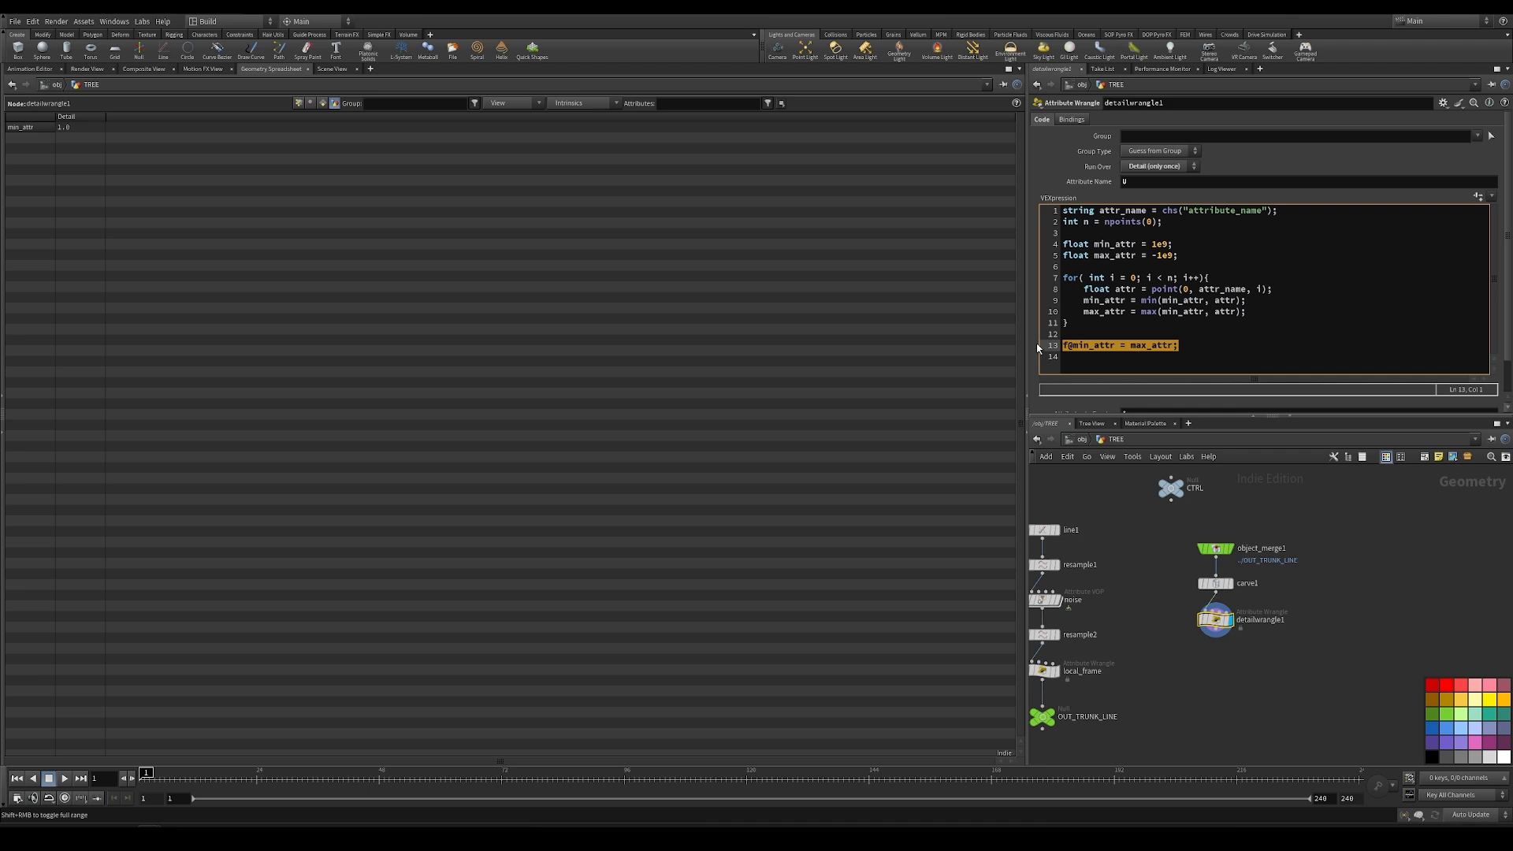
pyautogui.press('BackSpace')
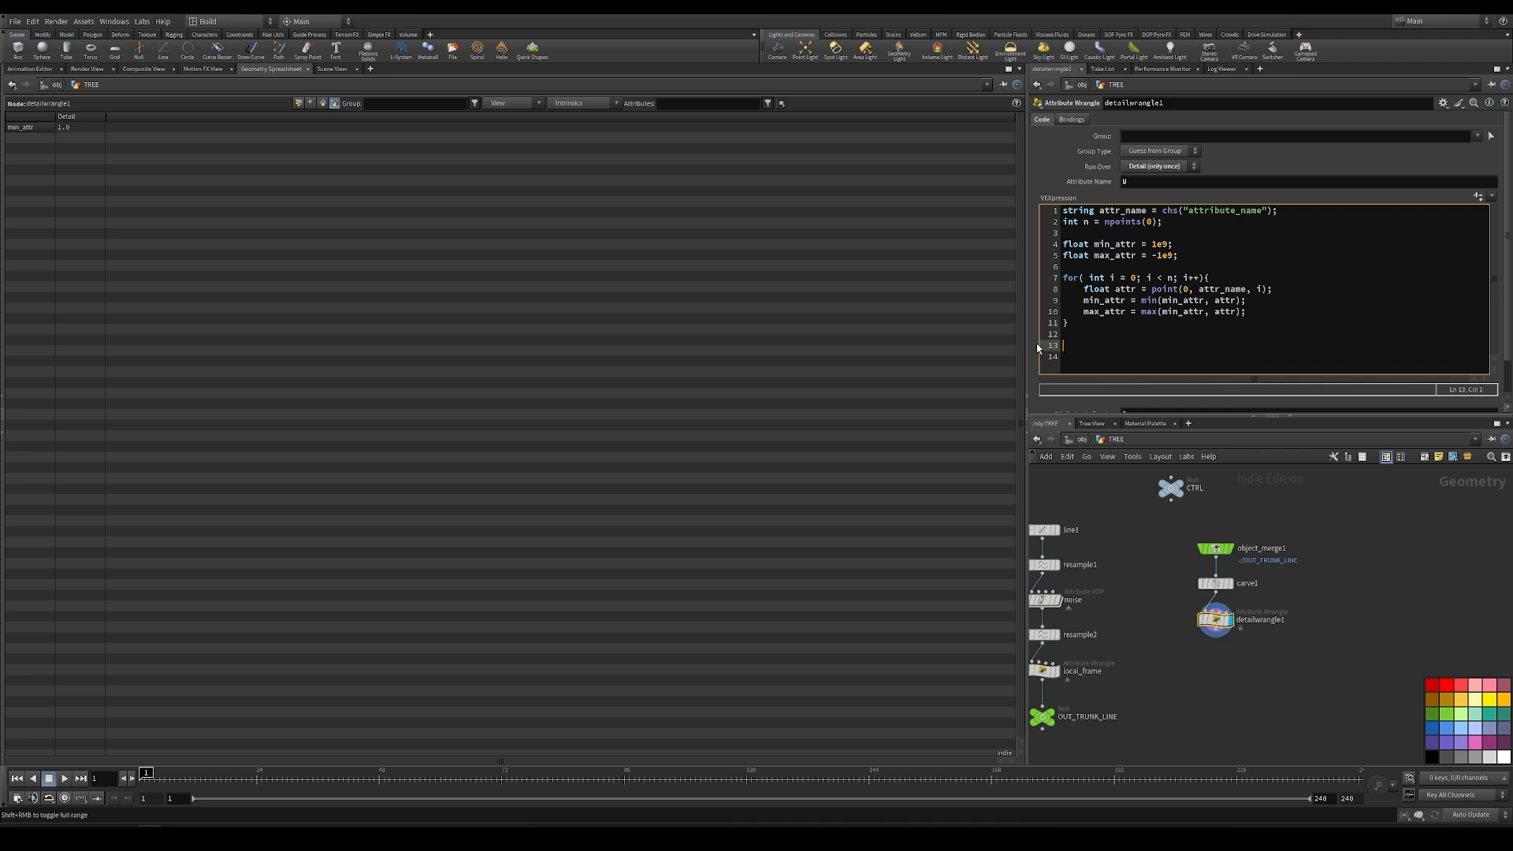
pyautogui.click(337, 71)
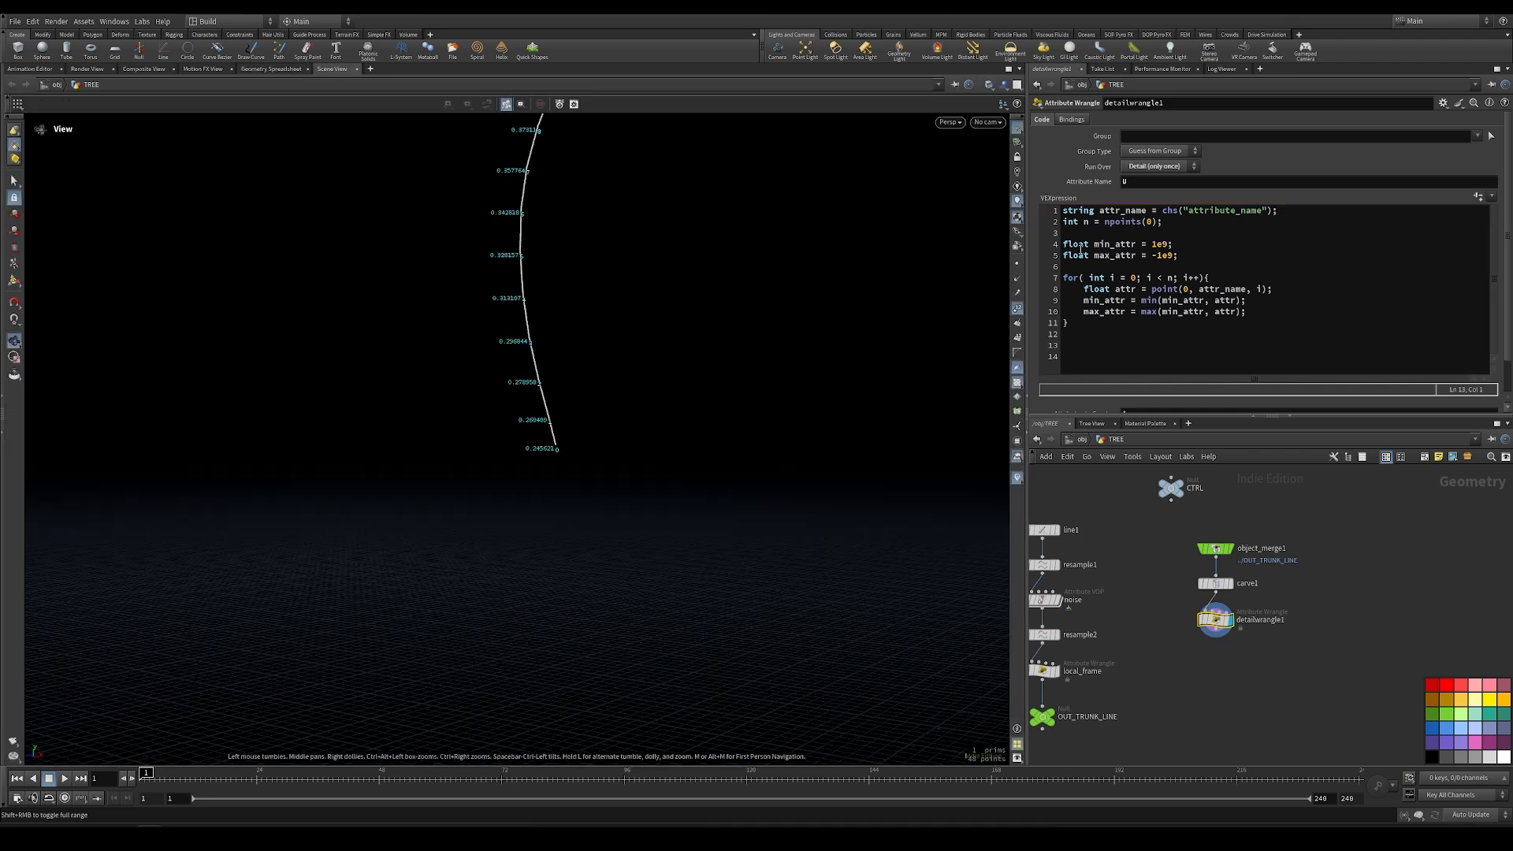
pyautogui.click(1085, 343)
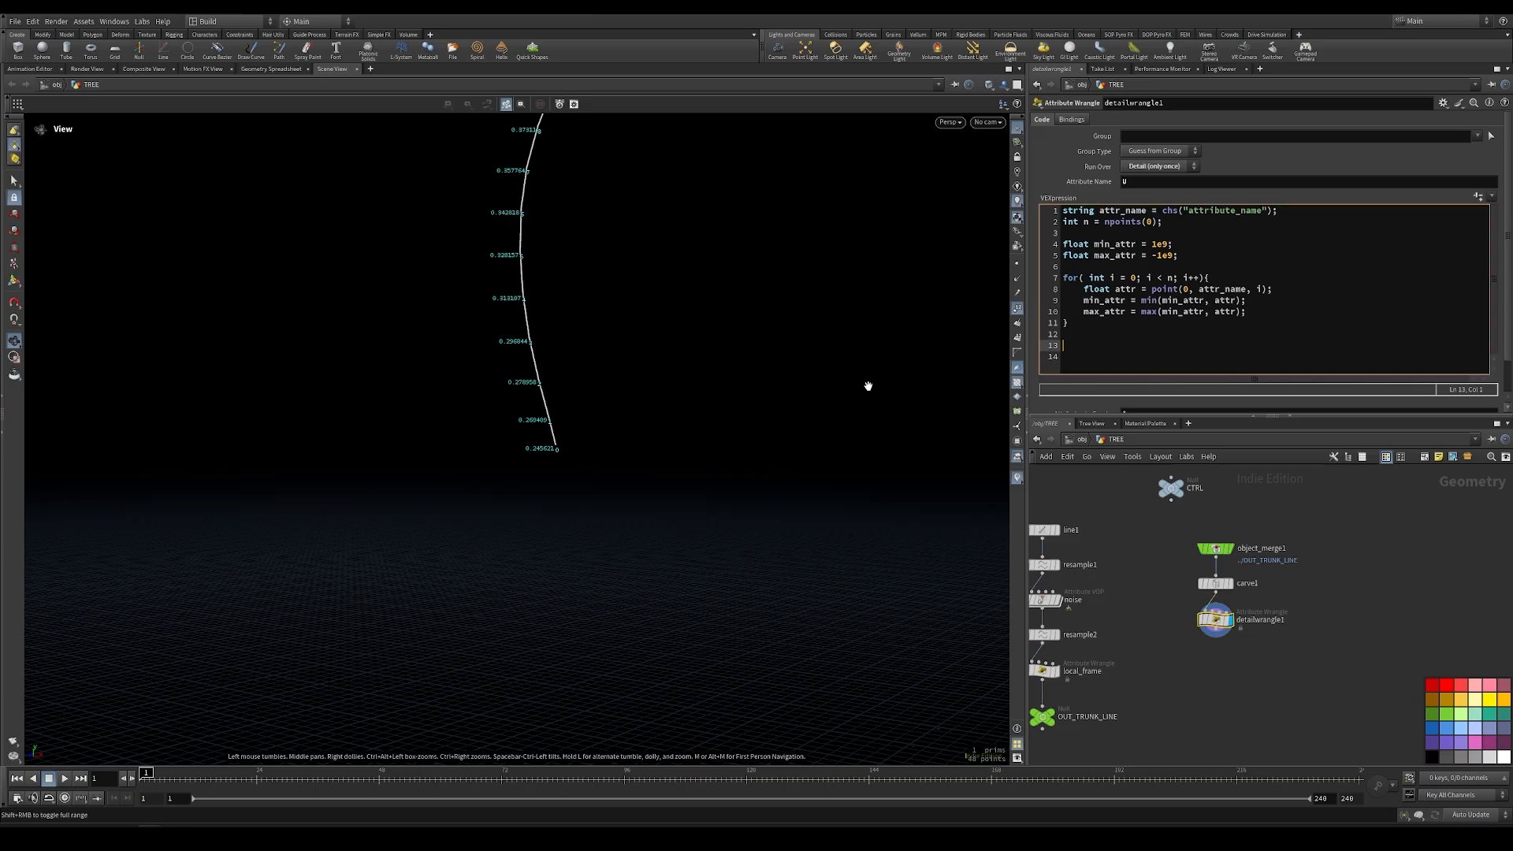
pyautogui.write('for( int j ')
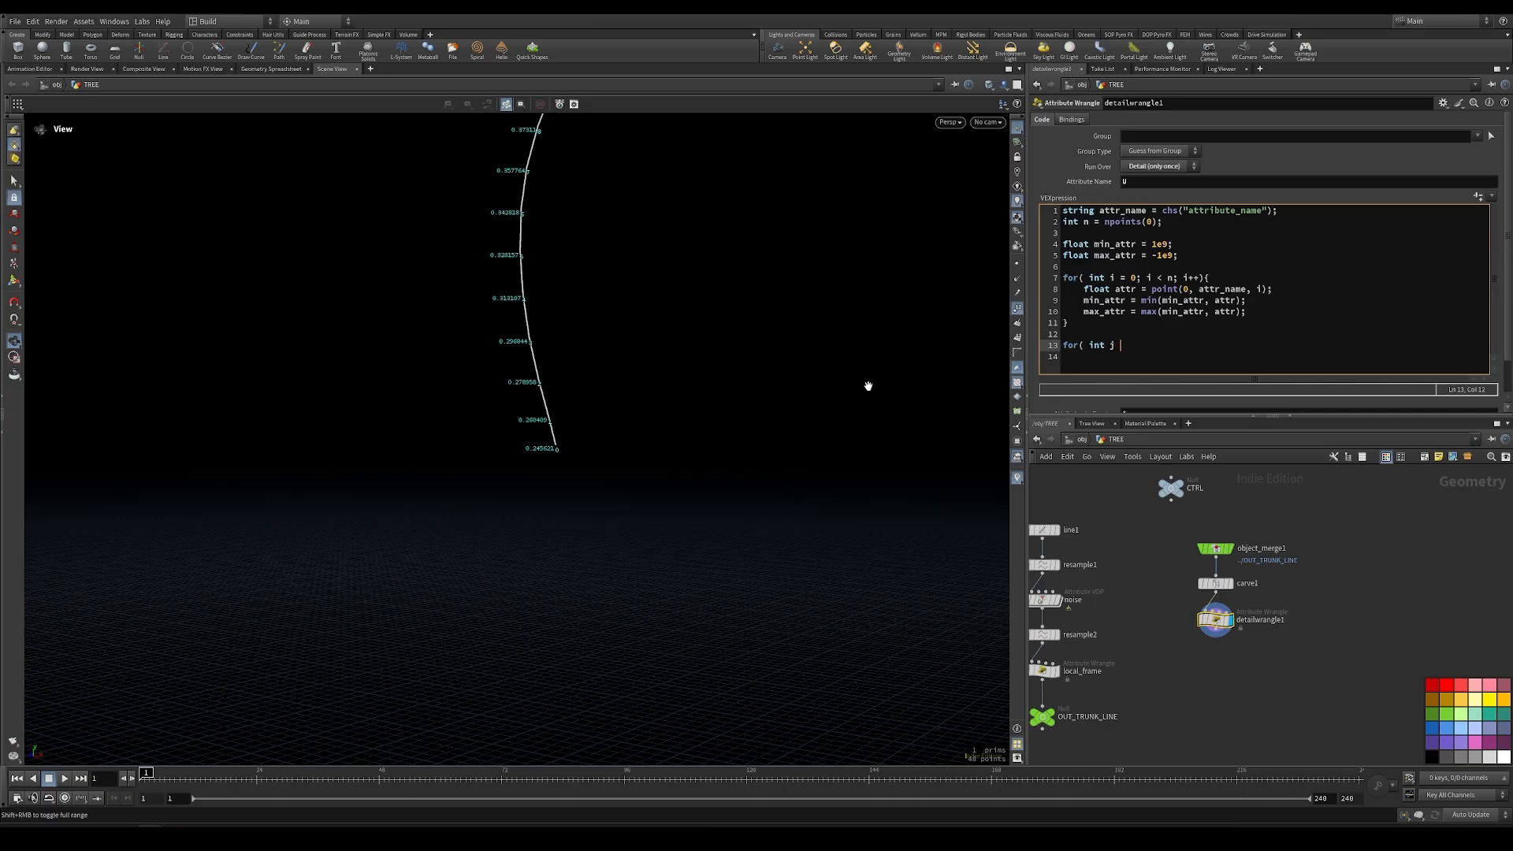
pyautogui.write('= 0; i < n; j++){')
pyautogui.press('Return')
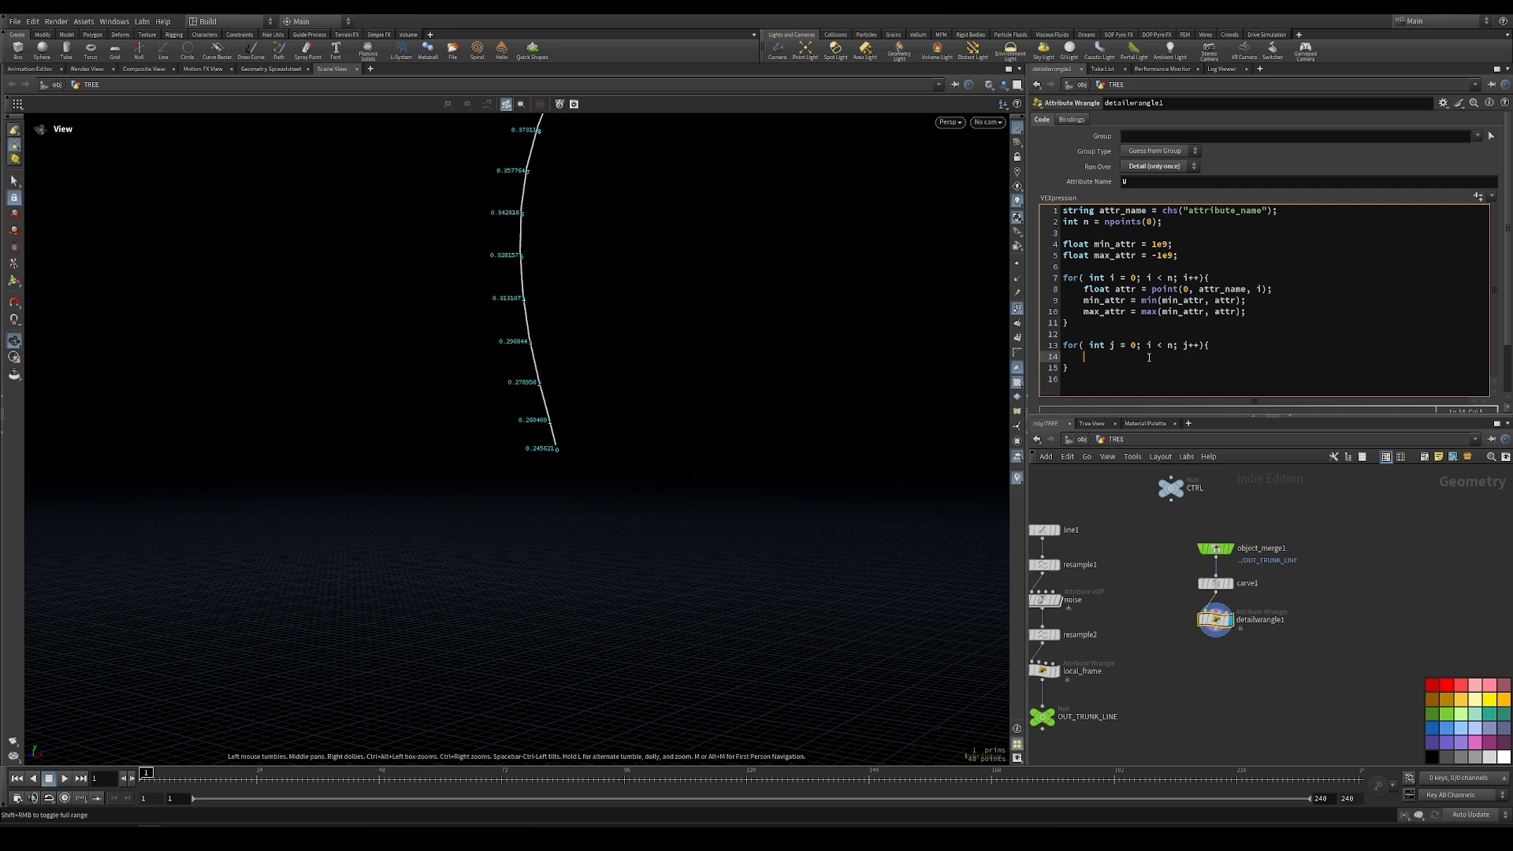
# Start the loop body with float r_attr = fit( and reuse the first loop's point call as point(0, attr_name, j)
pyautogui.write('float r_attr = fit')
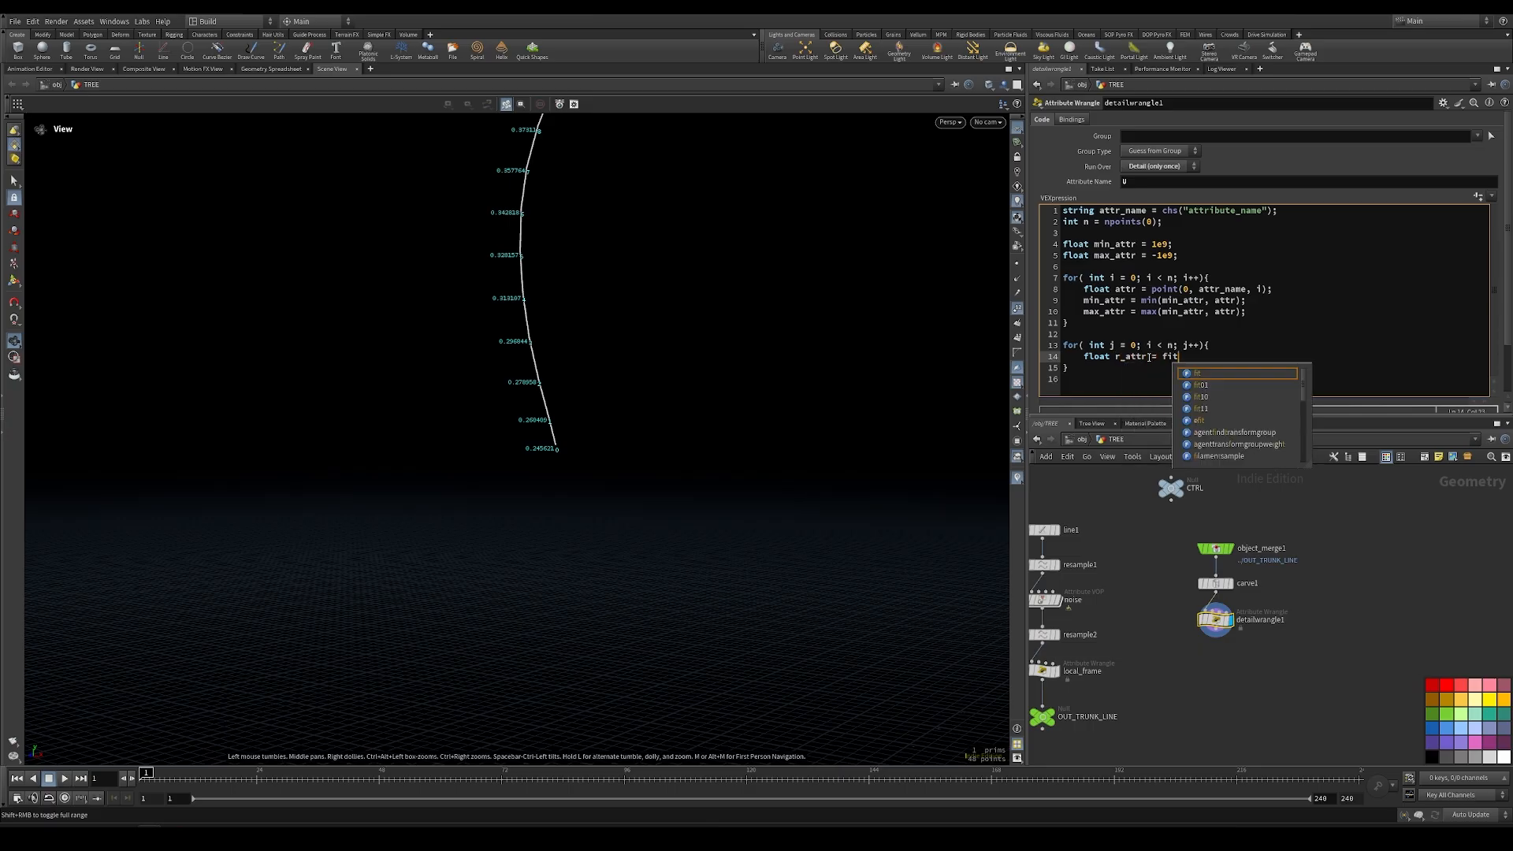
pyautogui.write('(')
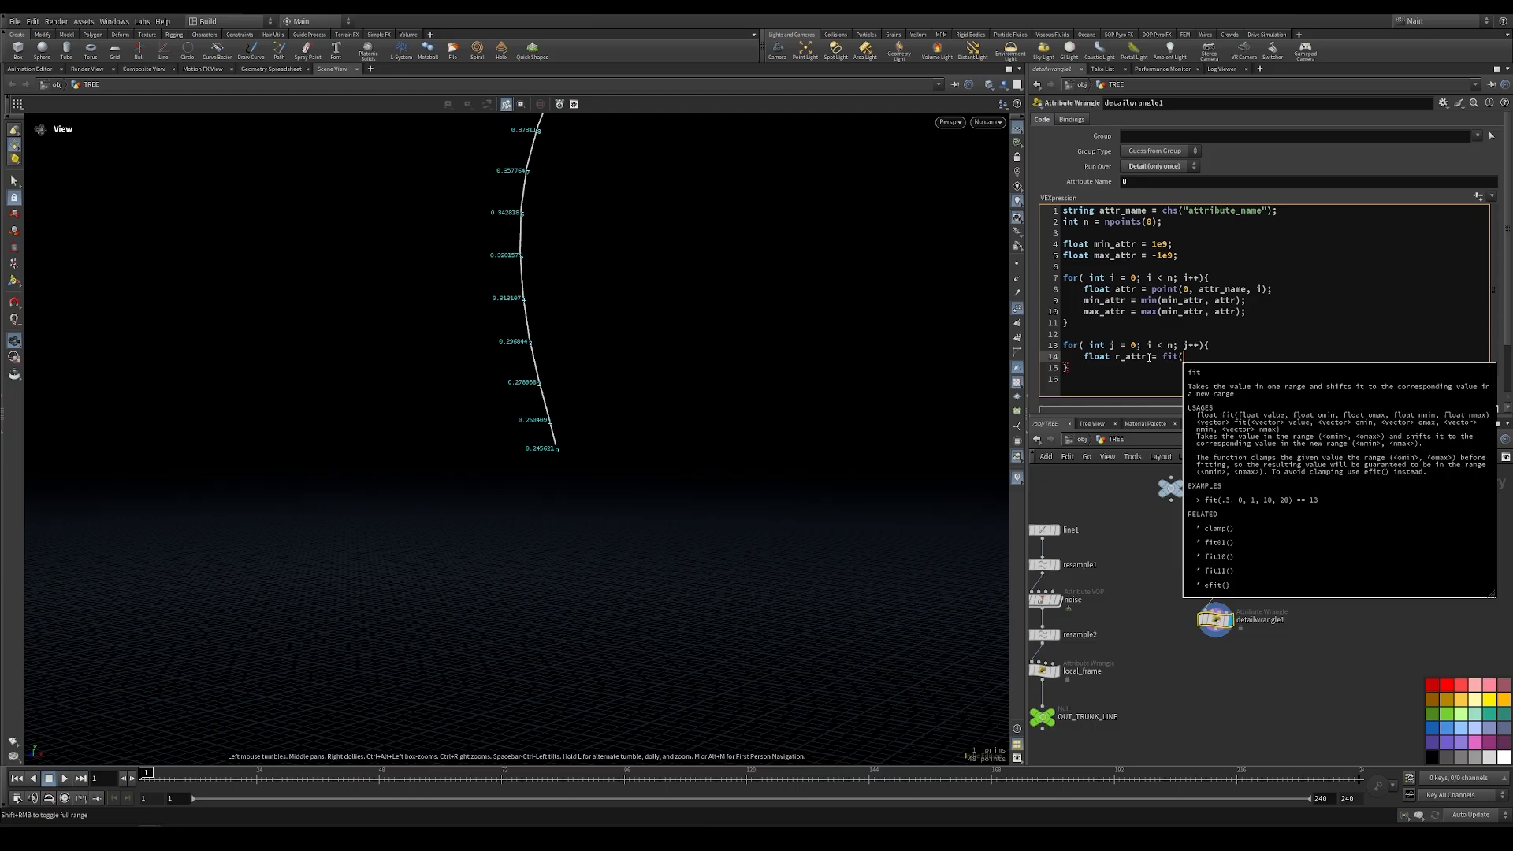
pyautogui.moveTo(1151, 288); pyautogui.dragTo(1266, 287)
pyautogui.hotkey('ctrl', 'c')
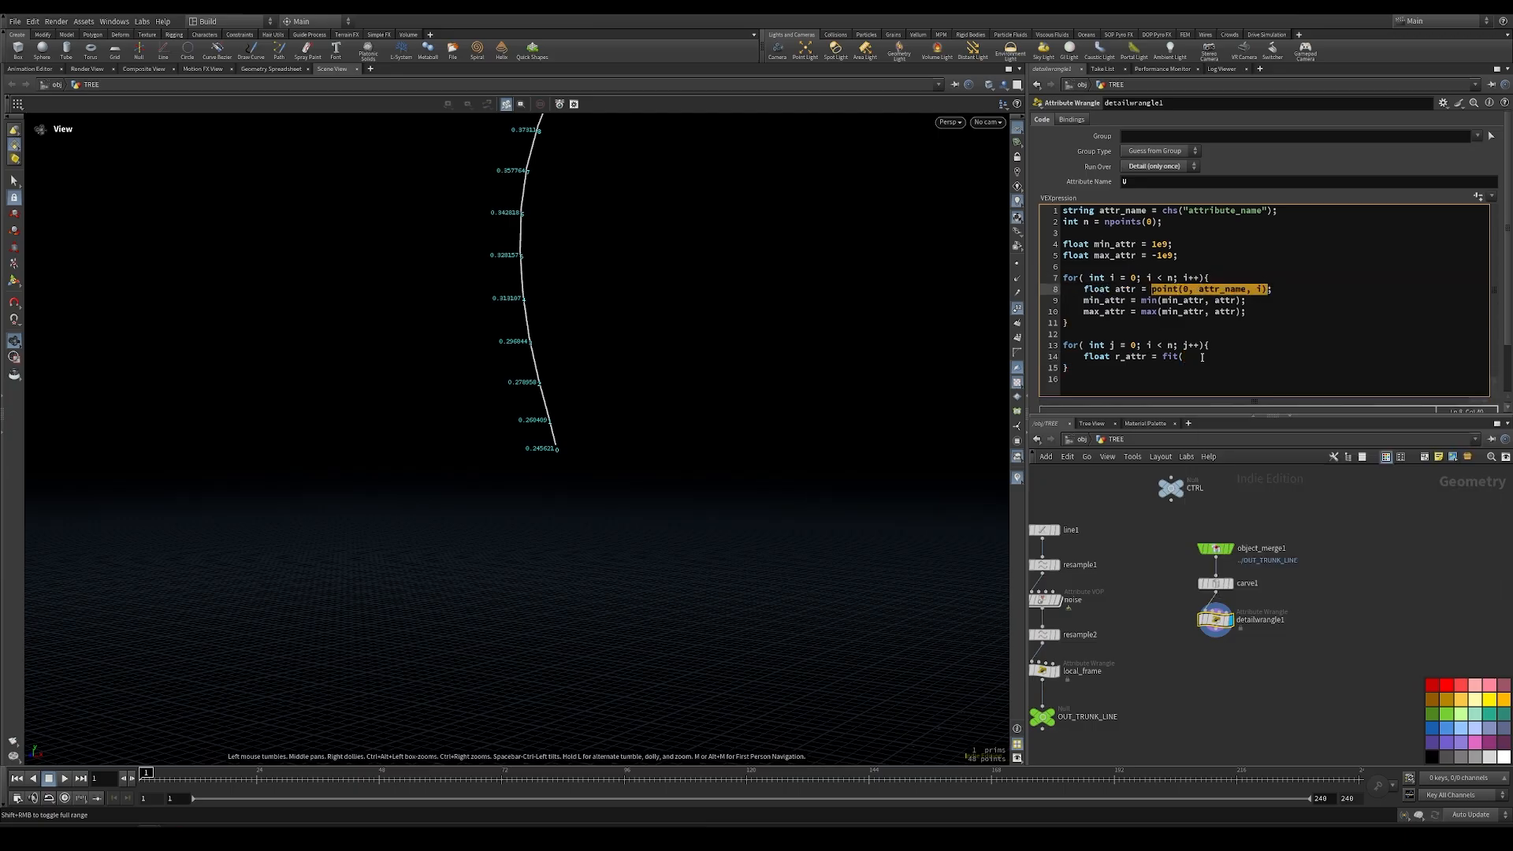
pyautogui.click(1202, 357)
pyautogui.hotkey('ctrl', 'v')
pyautogui.doubleClick(1290, 356)
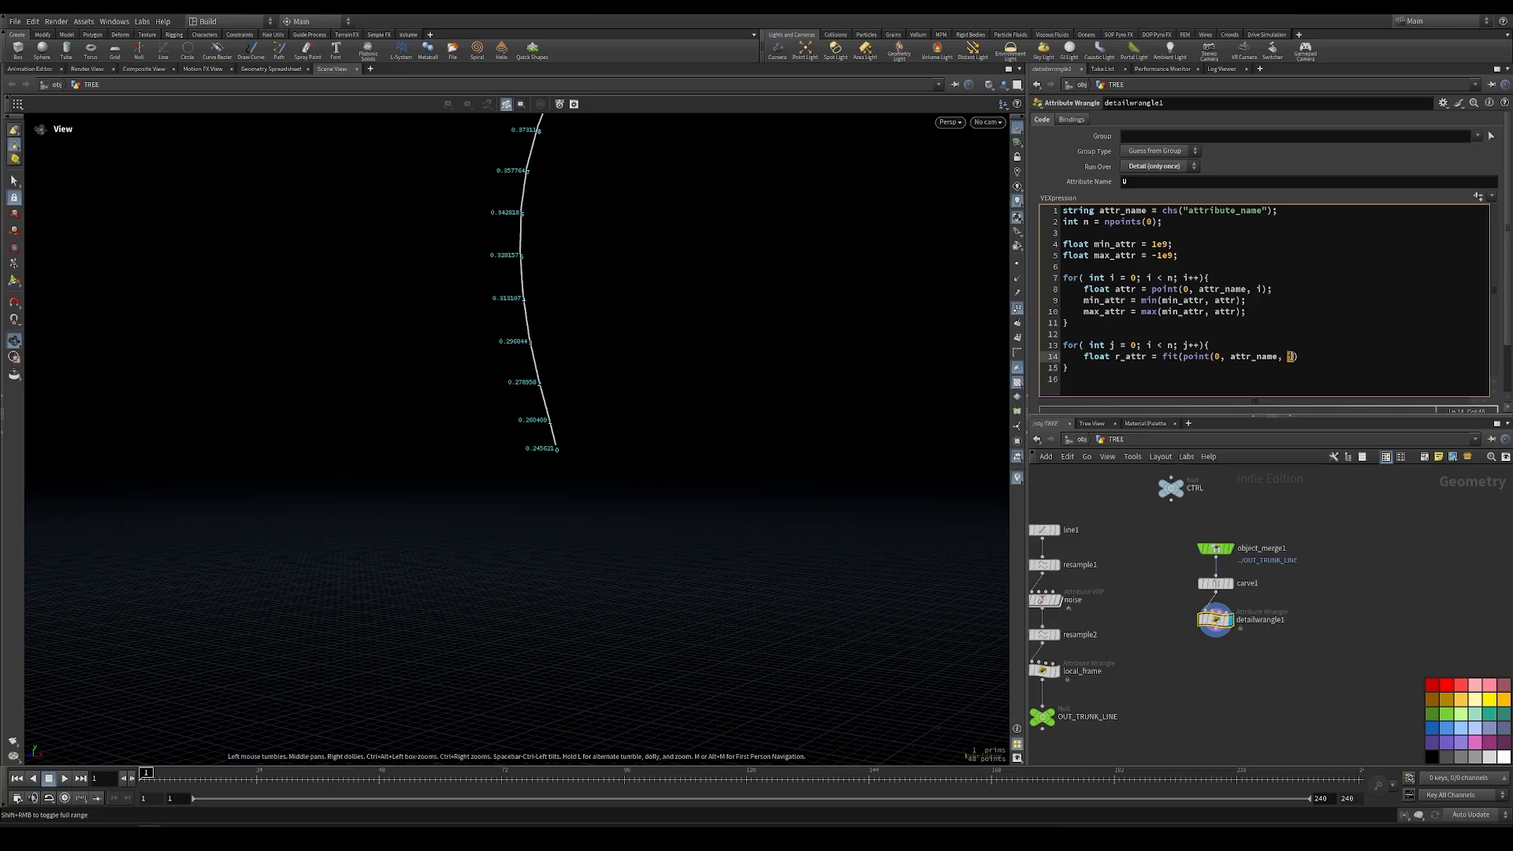
pyautogui.write('j')
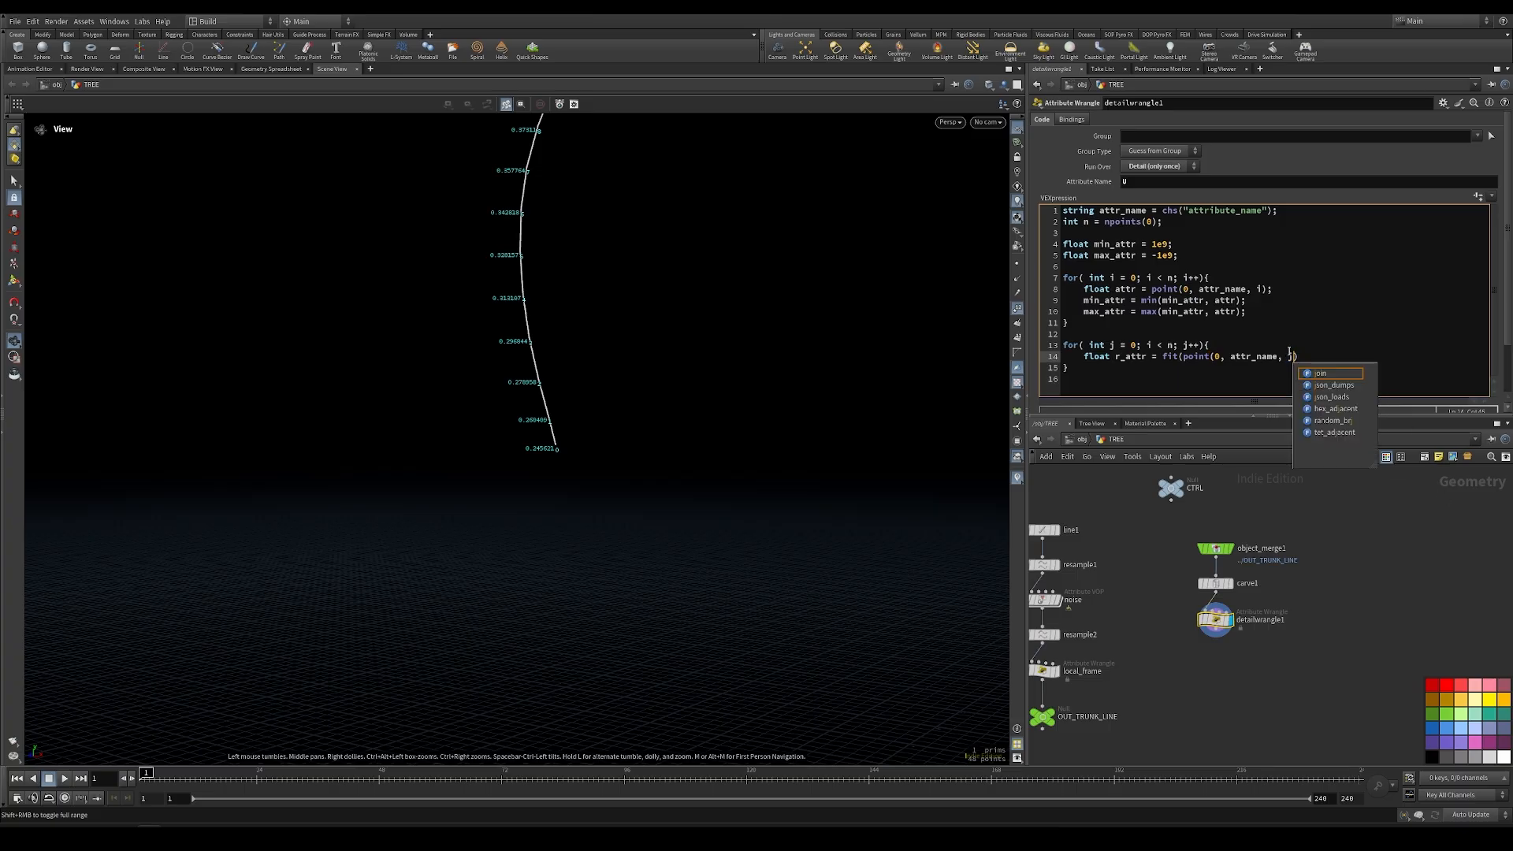
# Complete the fit call with the input range min_attr, max_attr and the output range 0, 1
pyautogui.click(1320, 355)
pyautogui.write(',')
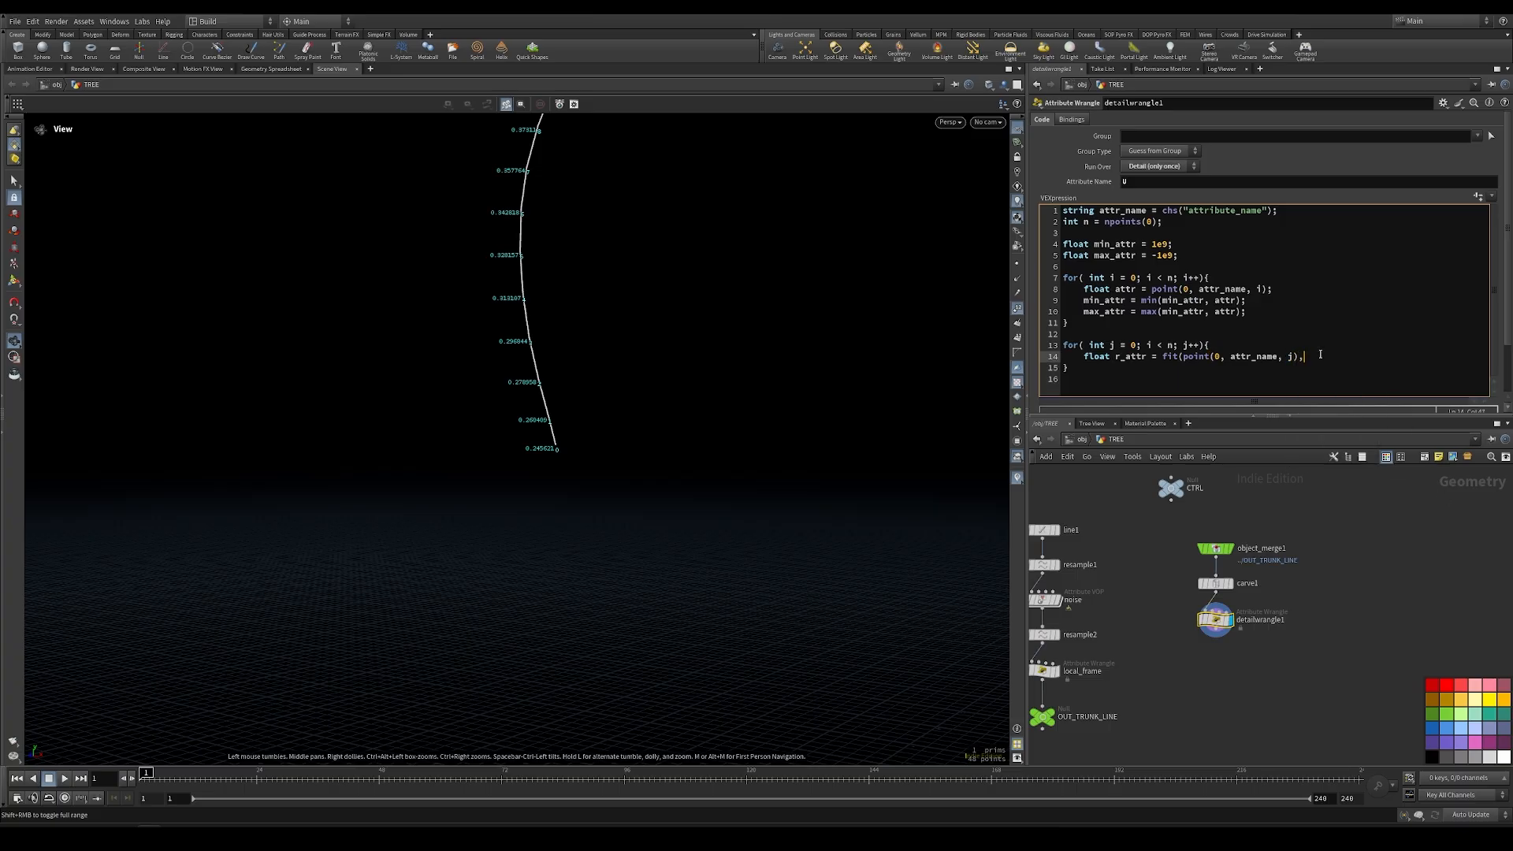
pyautogui.write(' min_attr, max_a')
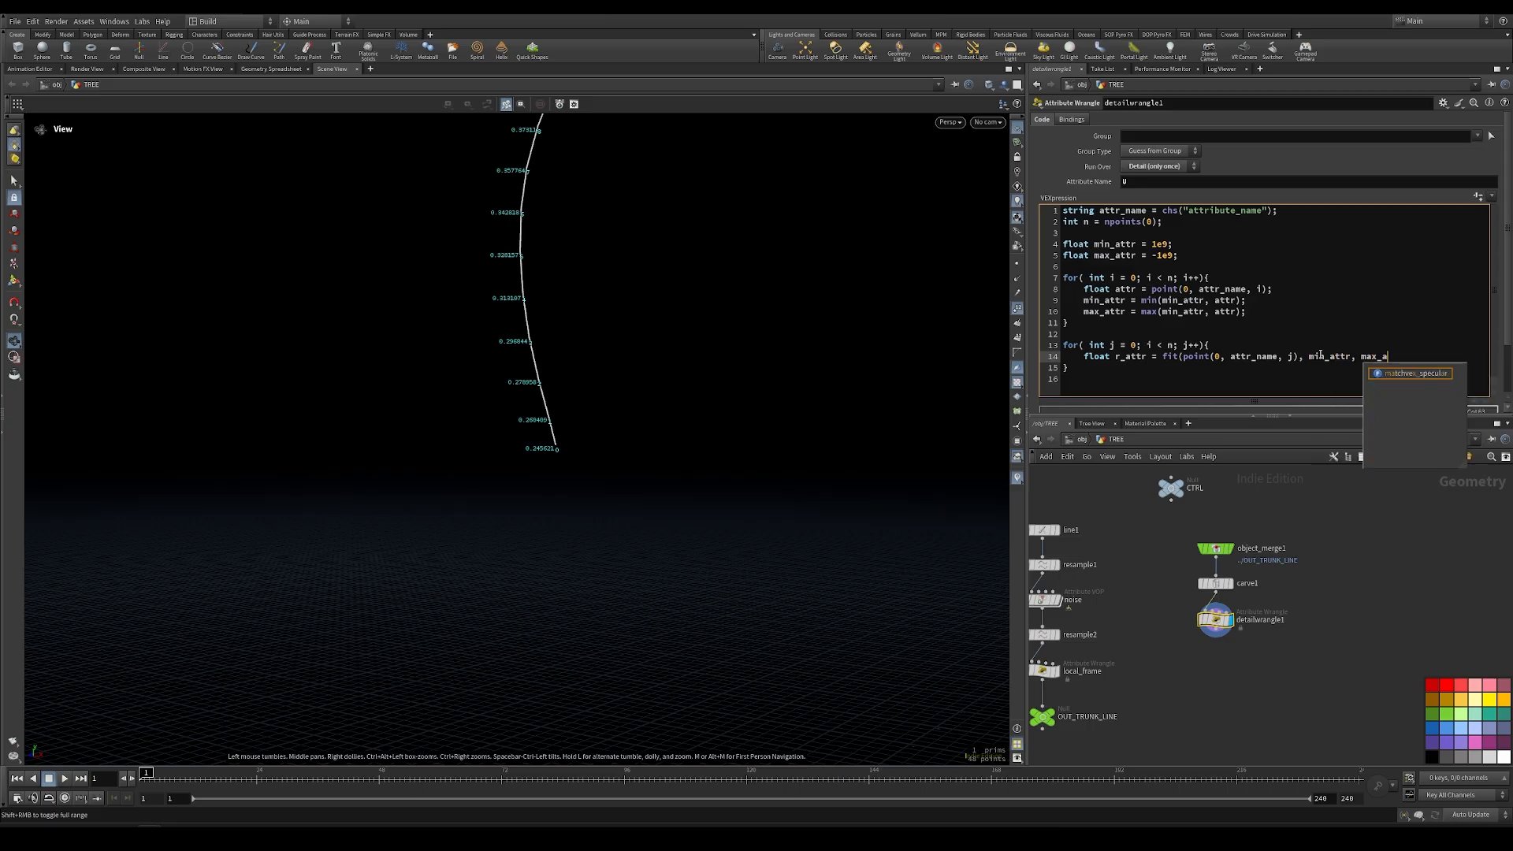
pyautogui.write('ttr,')
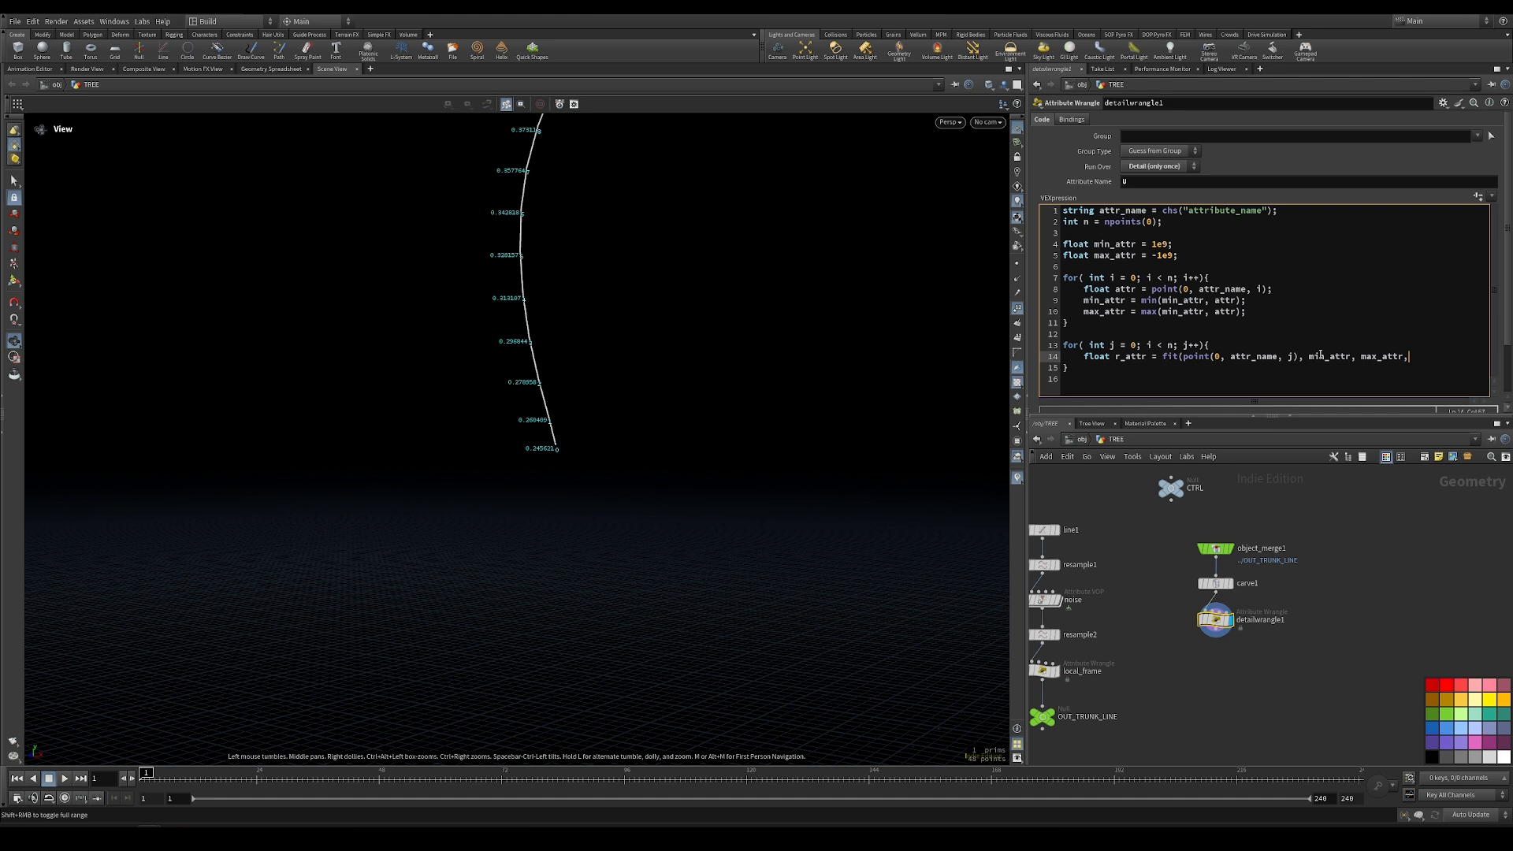
pyautogui.write(' 0, 1);')
pyautogui.press('Return')
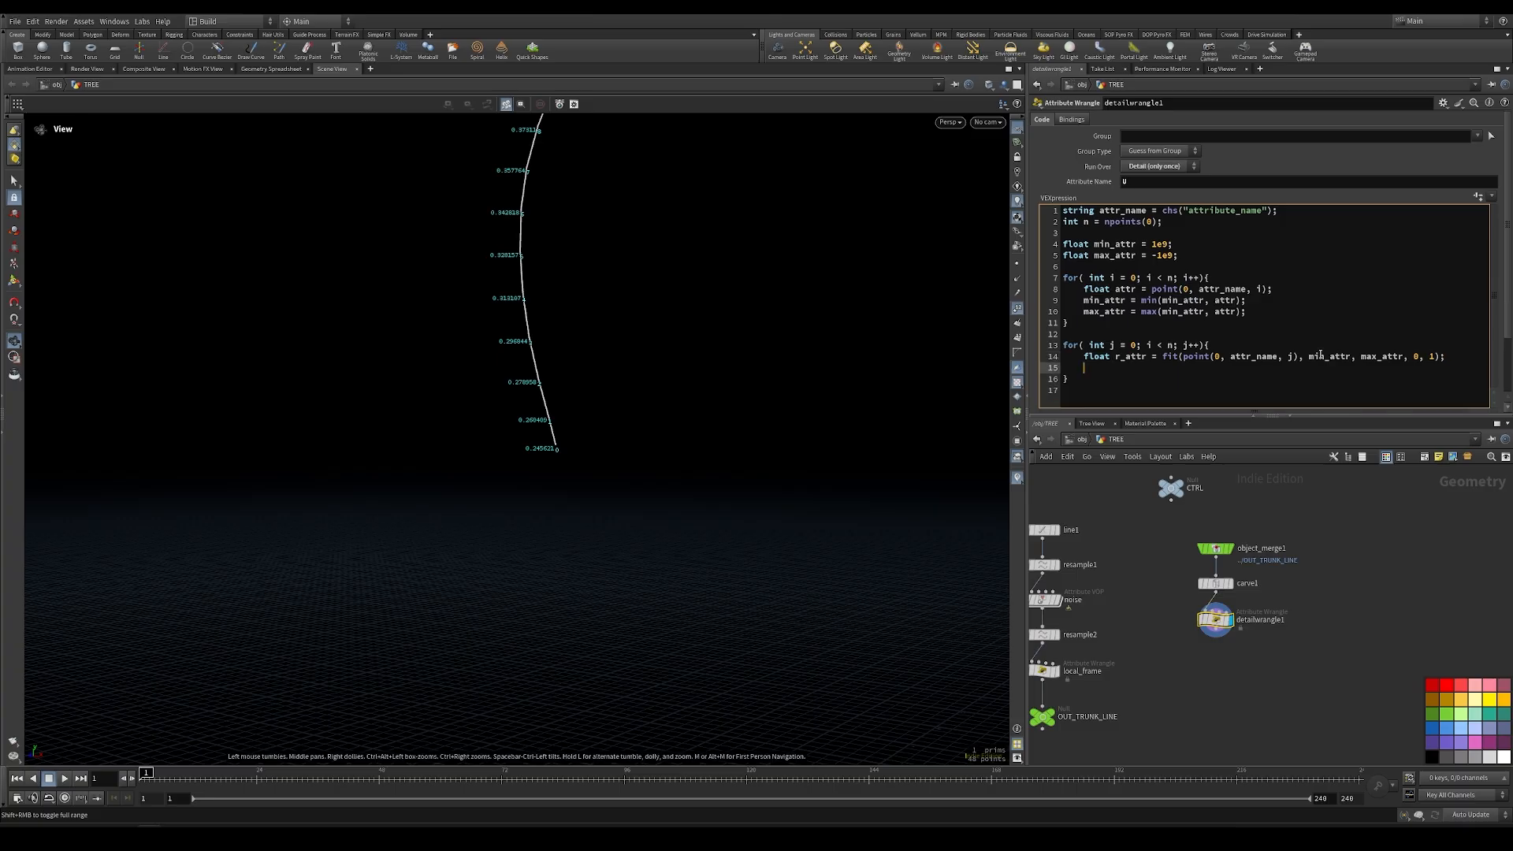
# Add setpointattrib(0, attr_name, j, r_attr, "set"); to the second loop and correct the loop condition to j < n
pyautogui.write('setpoi')
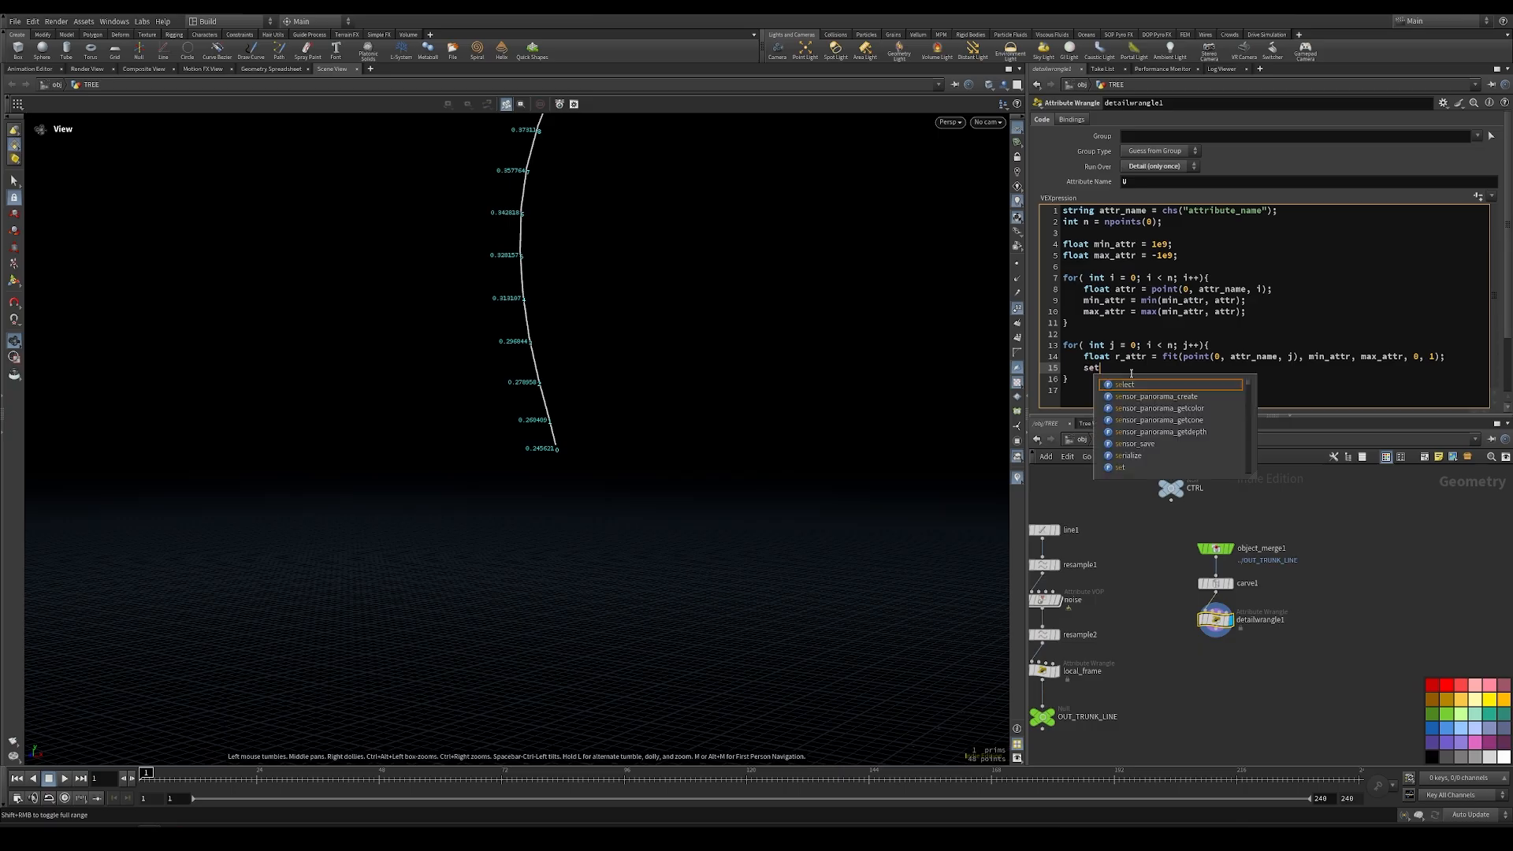
pyautogui.press('Return')
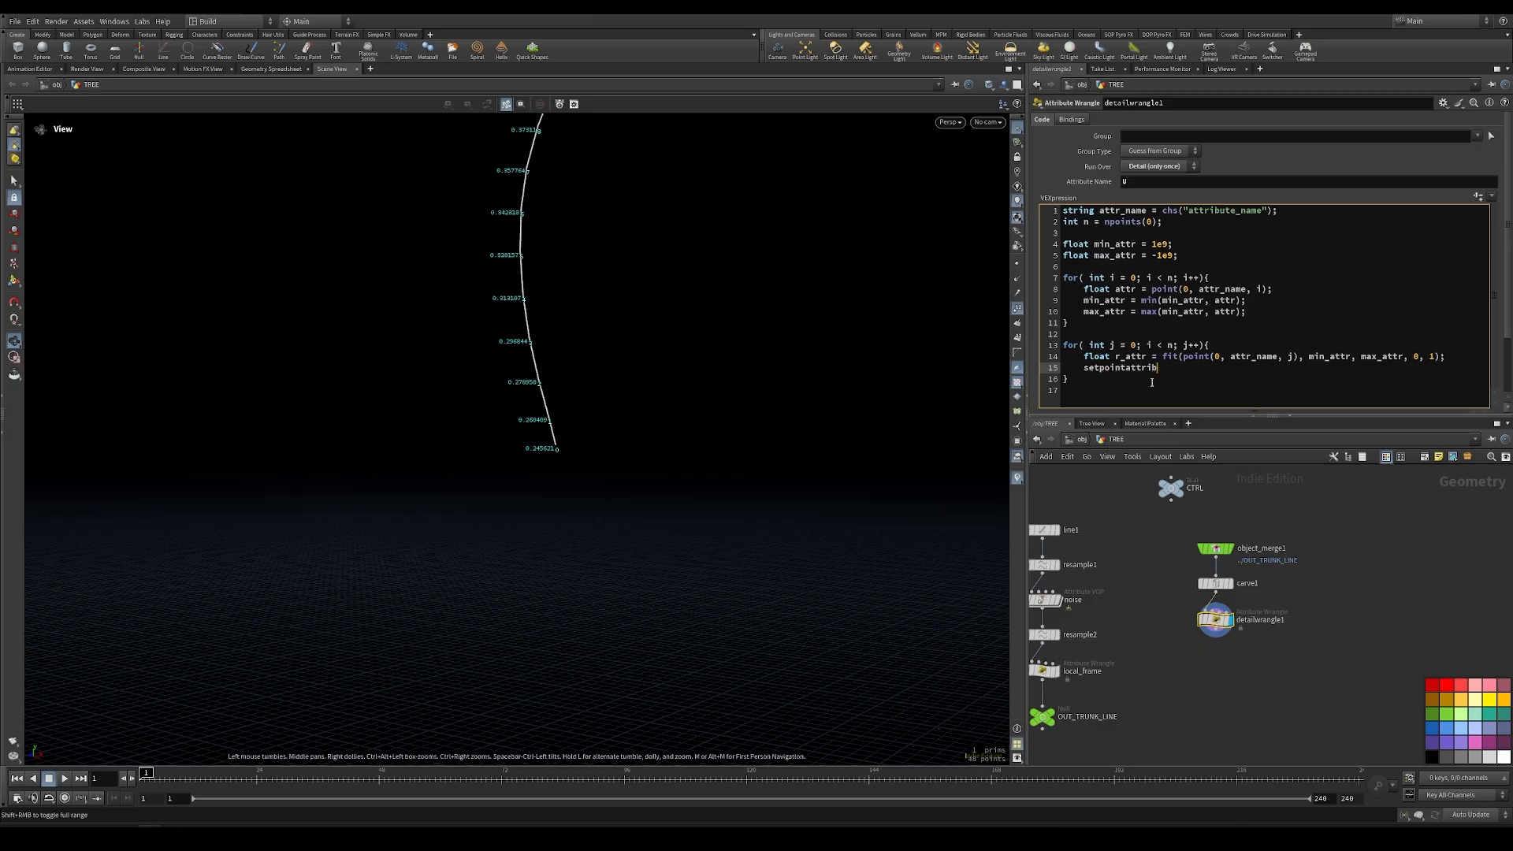
pyautogui.write('(0, attr_name, j')
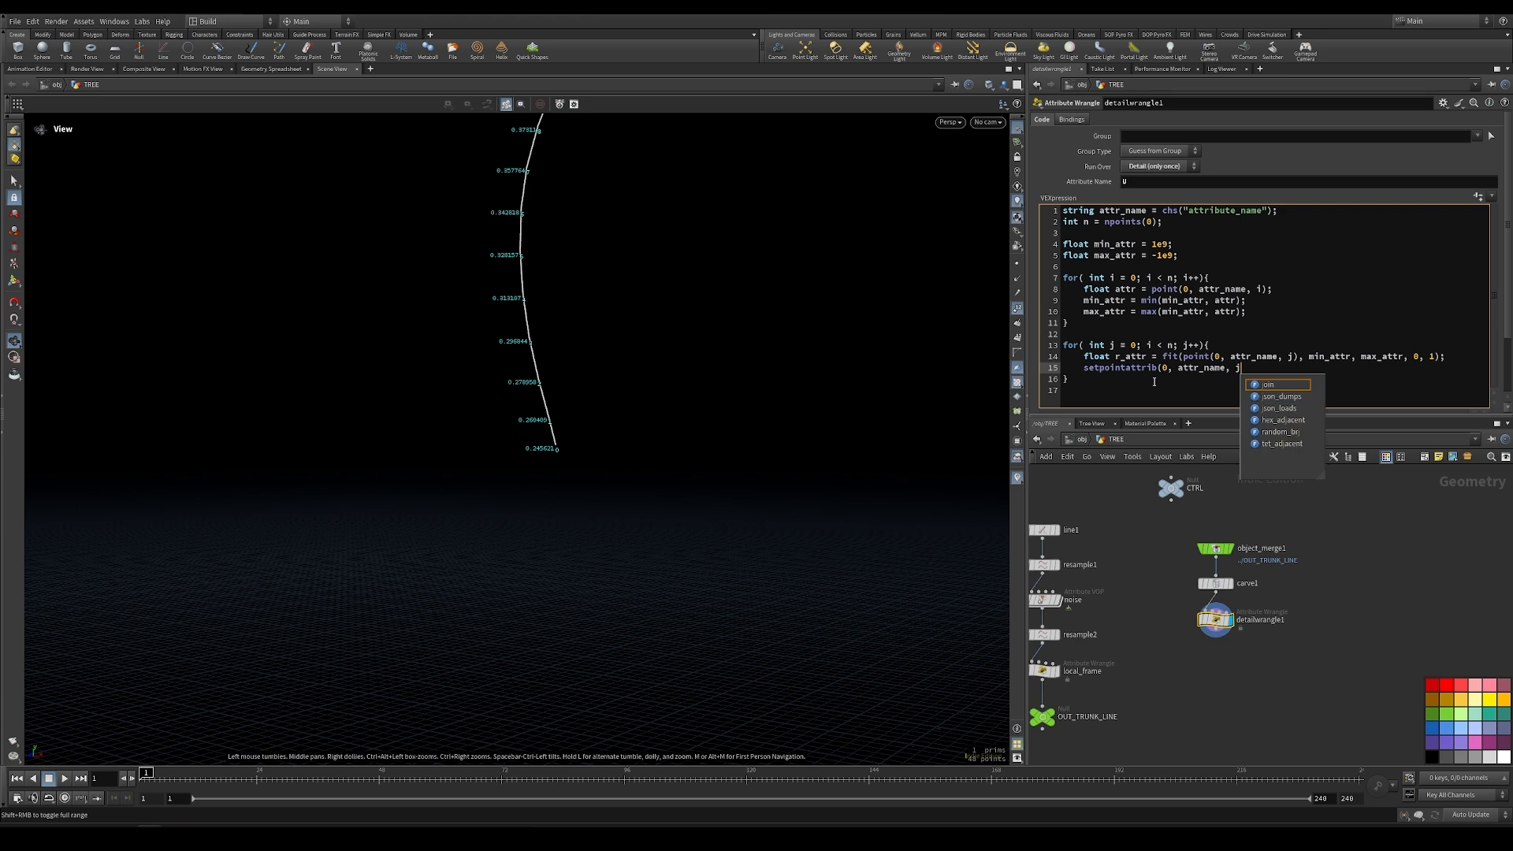
pyautogui.write(', r_')
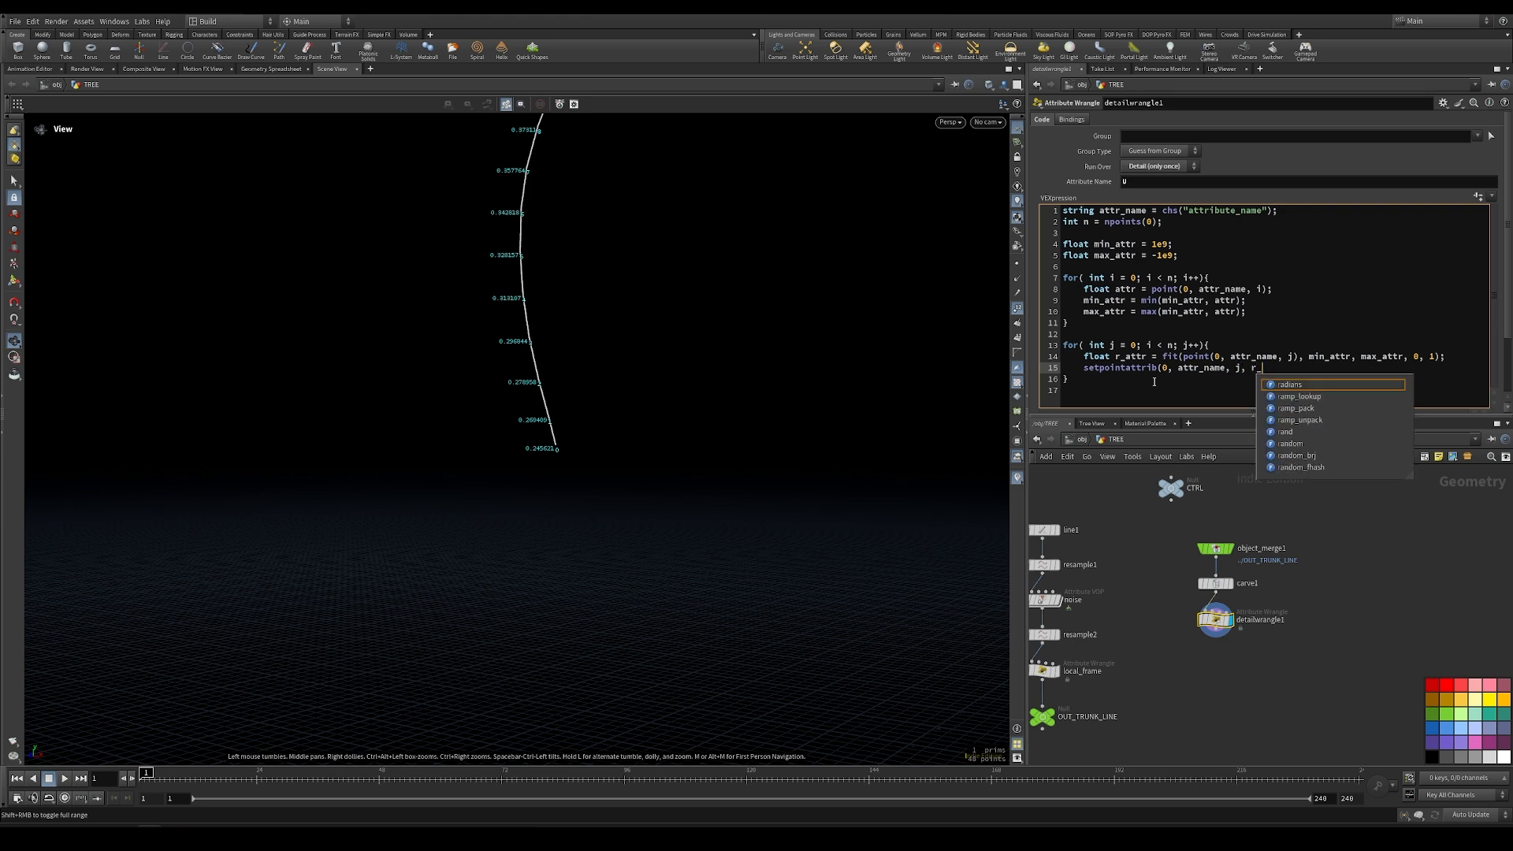
pyautogui.write('attr')
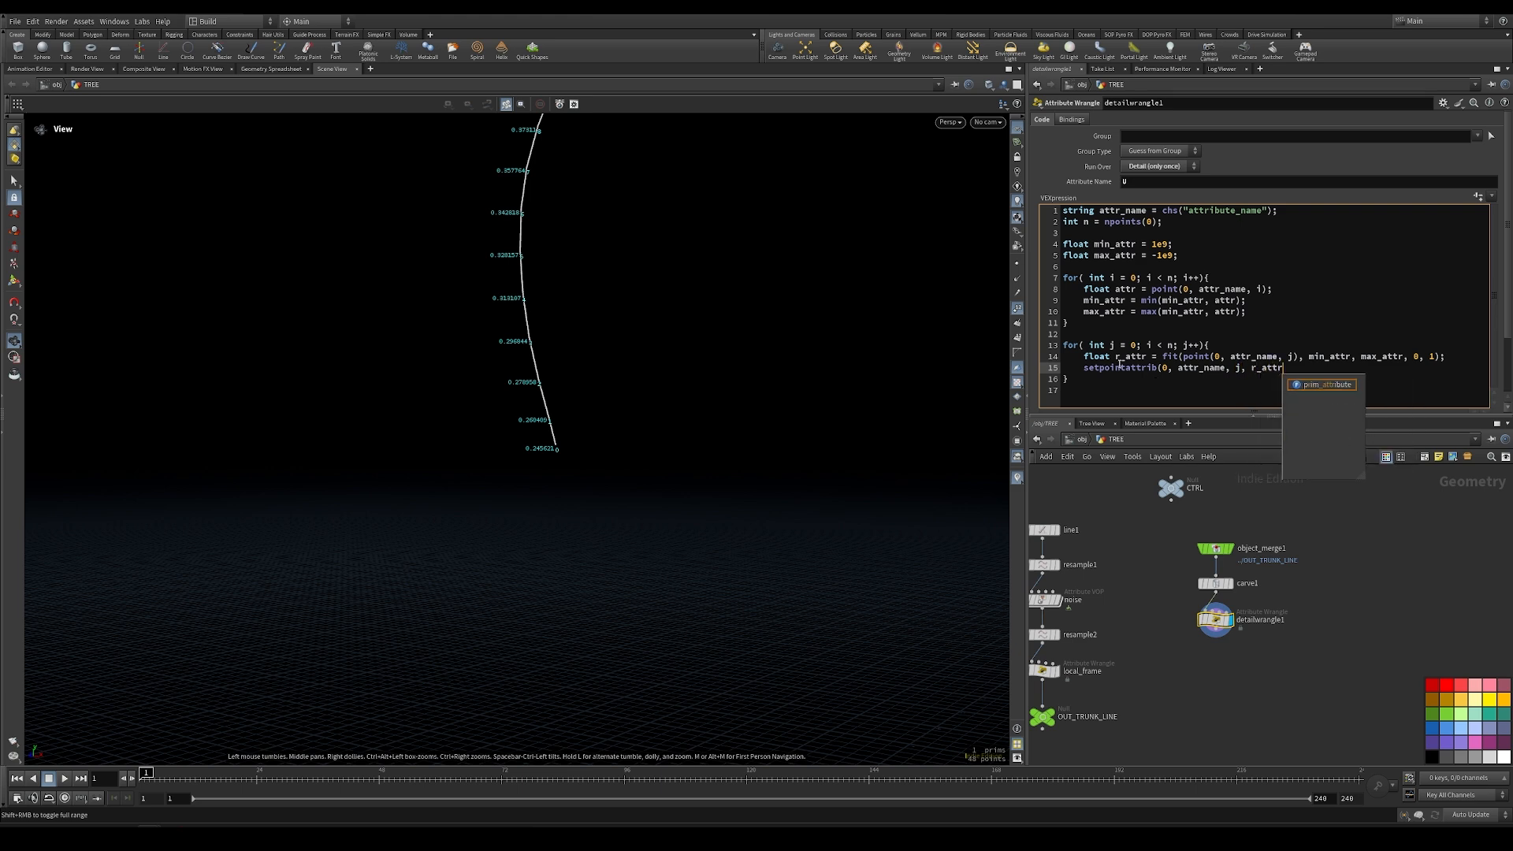
pyautogui.write(', "set");')
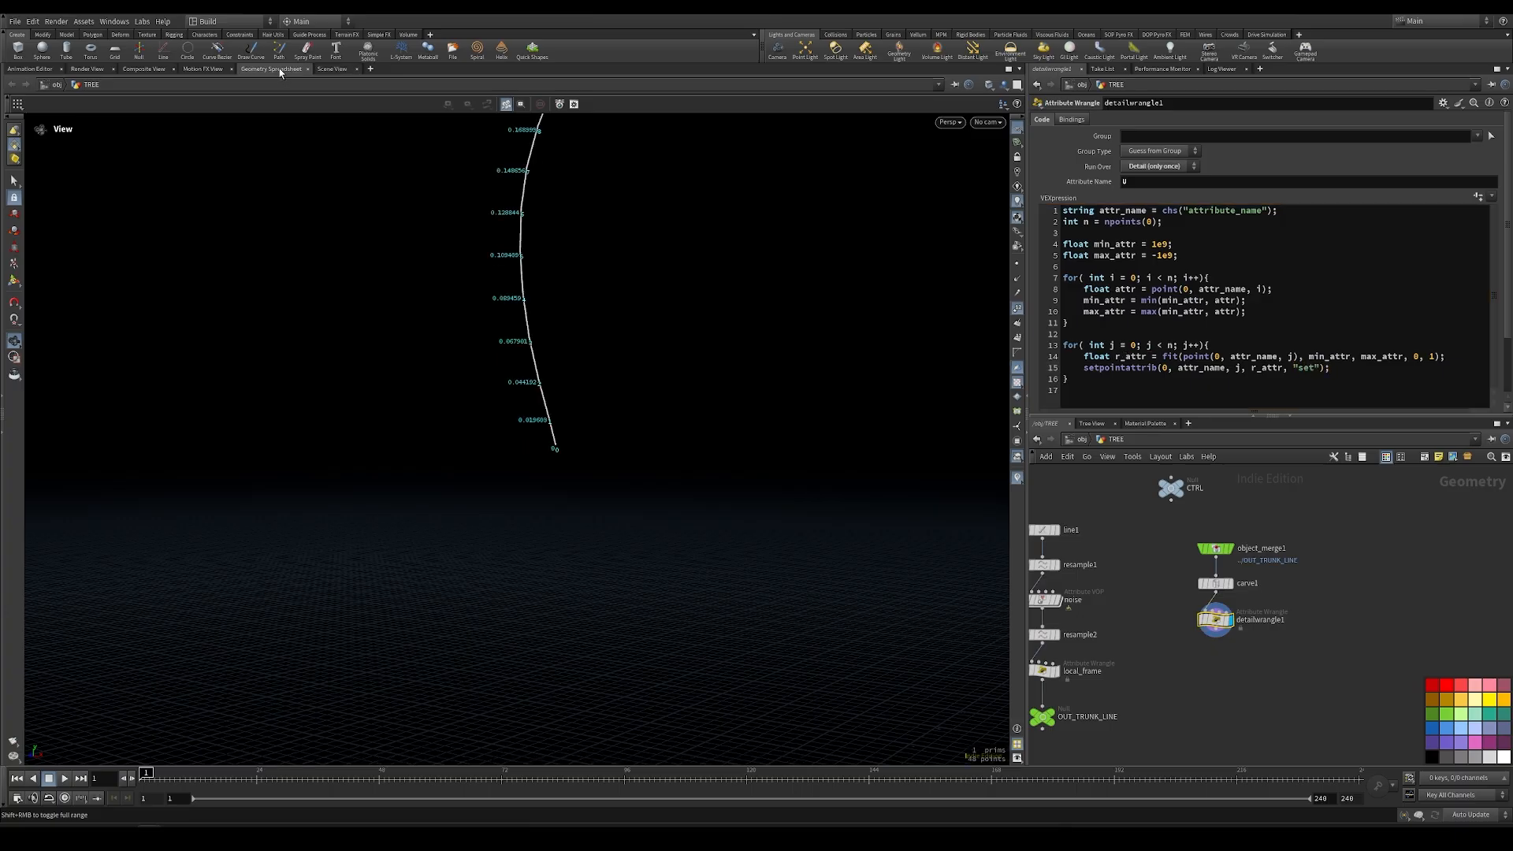
# Check the remapped U values in the Geometry Spreadsheet and along the curve in the viewport
pyautogui.click(282, 70)
pyautogui.click(376, 120)
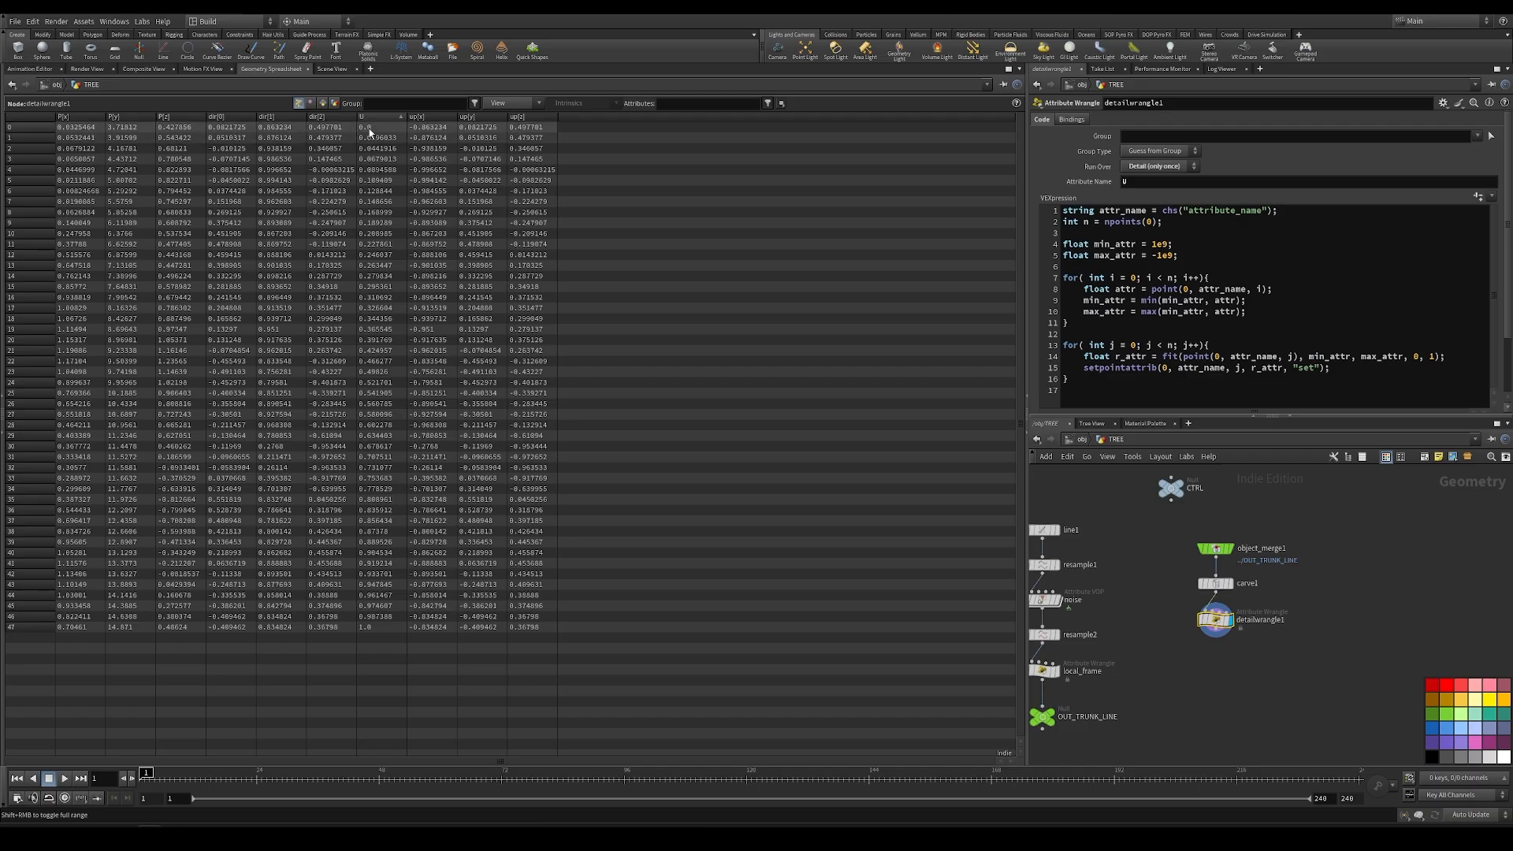
pyautogui.click(332, 69)
pyautogui.moveTo(517, 273); pyautogui.dragTo(473, 563, button='middle')
pyautogui.moveTo(655, 446); pyautogui.dragTo(615, 328, button='right')
pyautogui.moveTo(614, 328); pyautogui.dragTo(678, 310, button='middle')
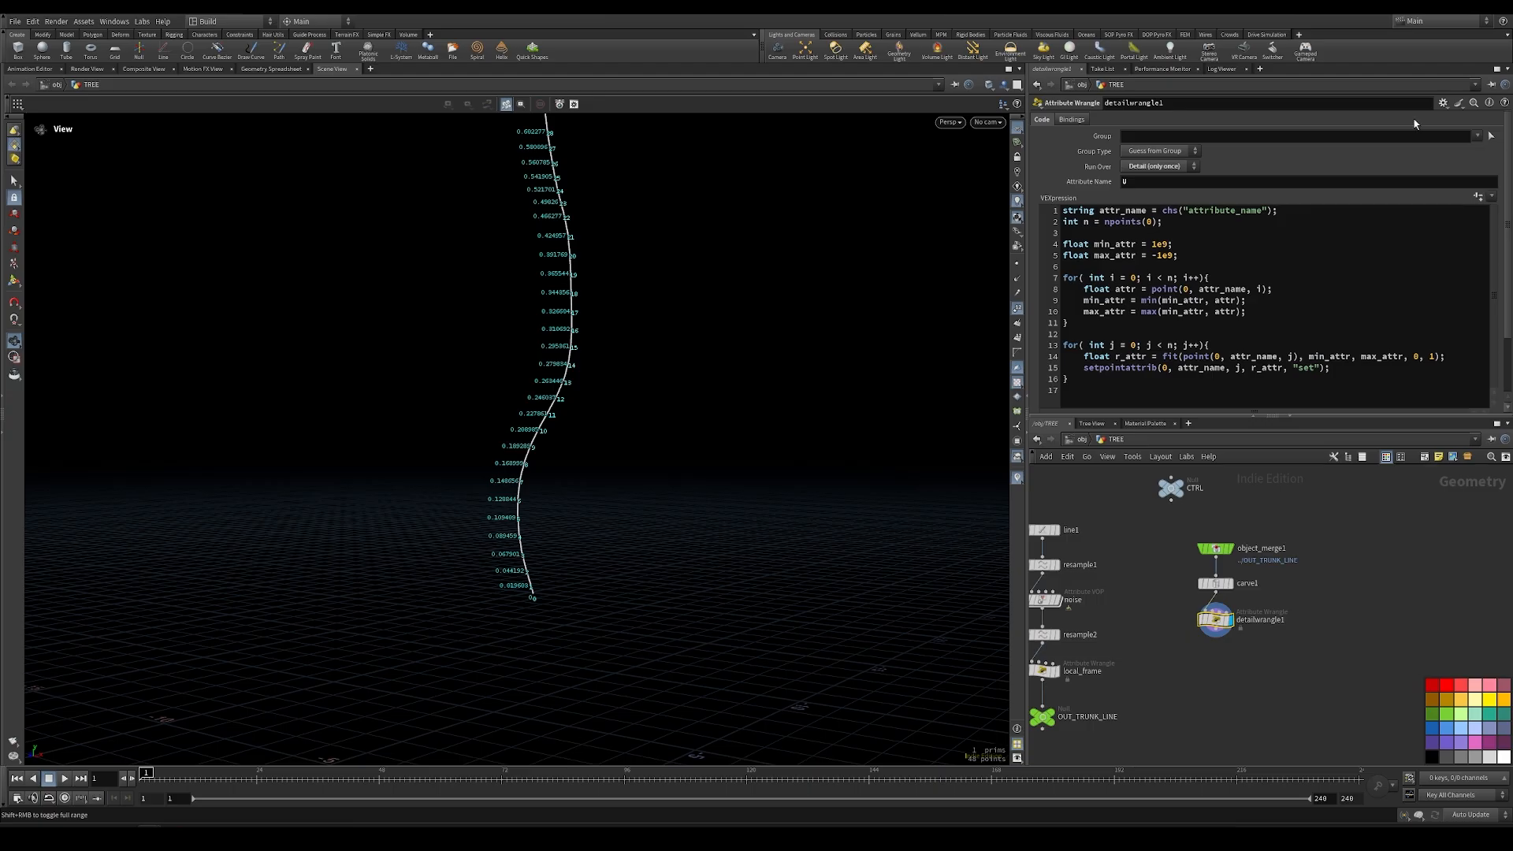
pyautogui.click(1458, 103)
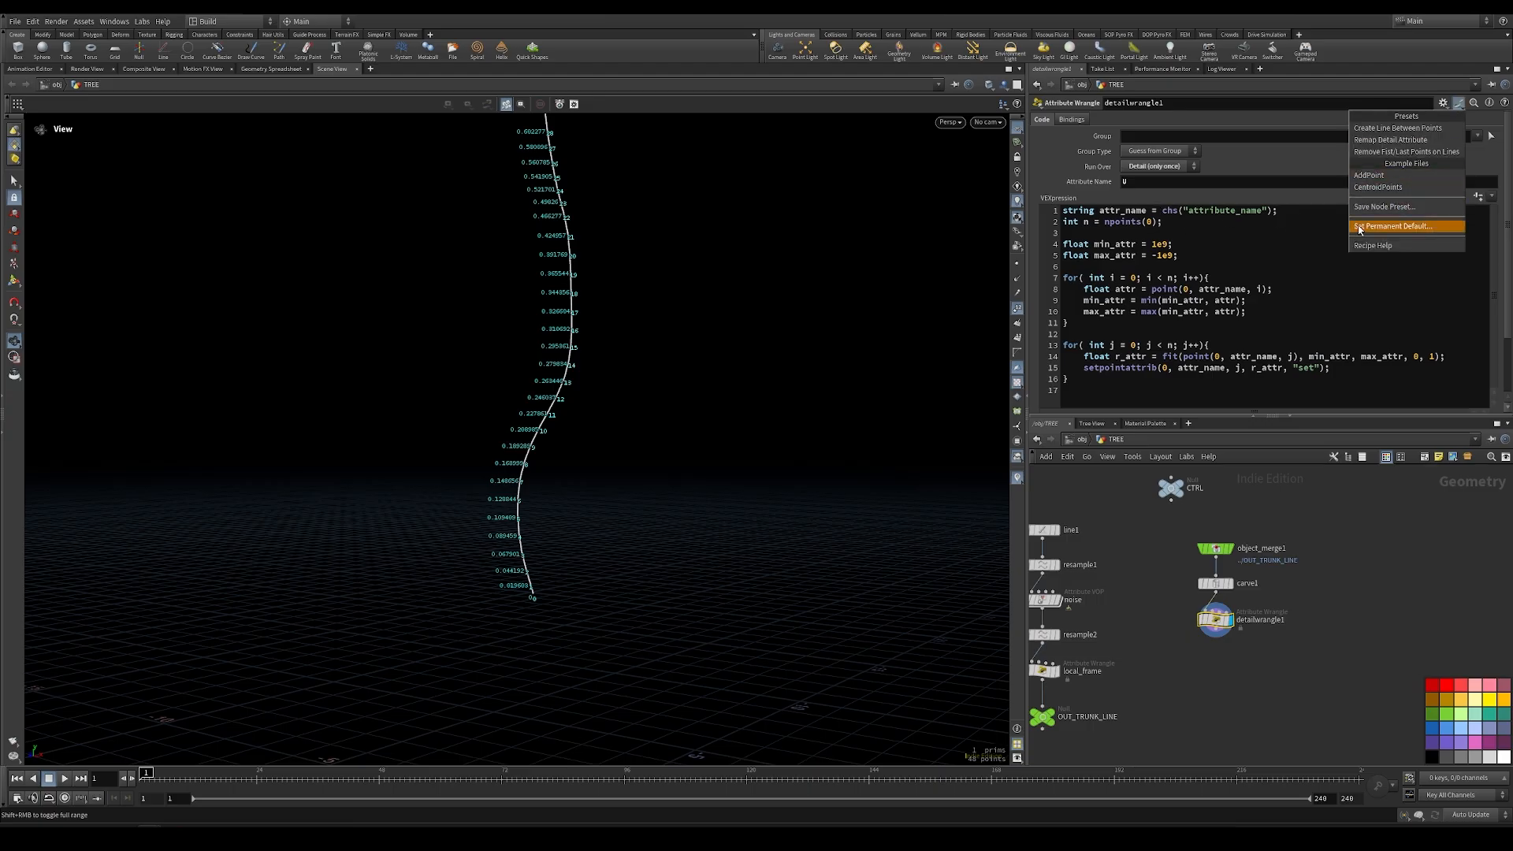
pyautogui.click(1360, 377)
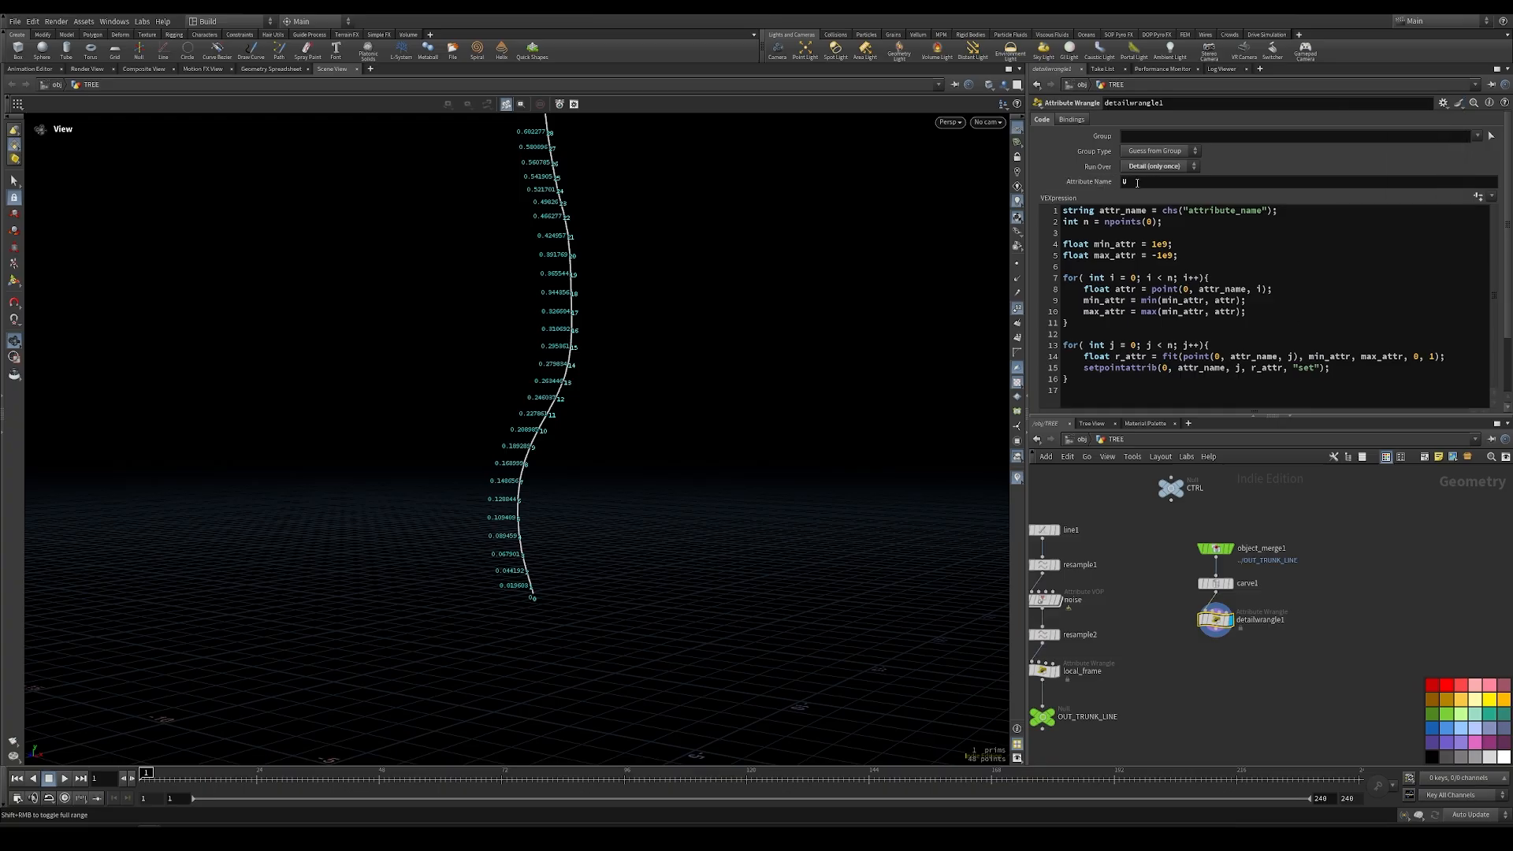
pyautogui.moveTo(1167, 570); pyautogui.dragTo(1171, 574, button='middle')
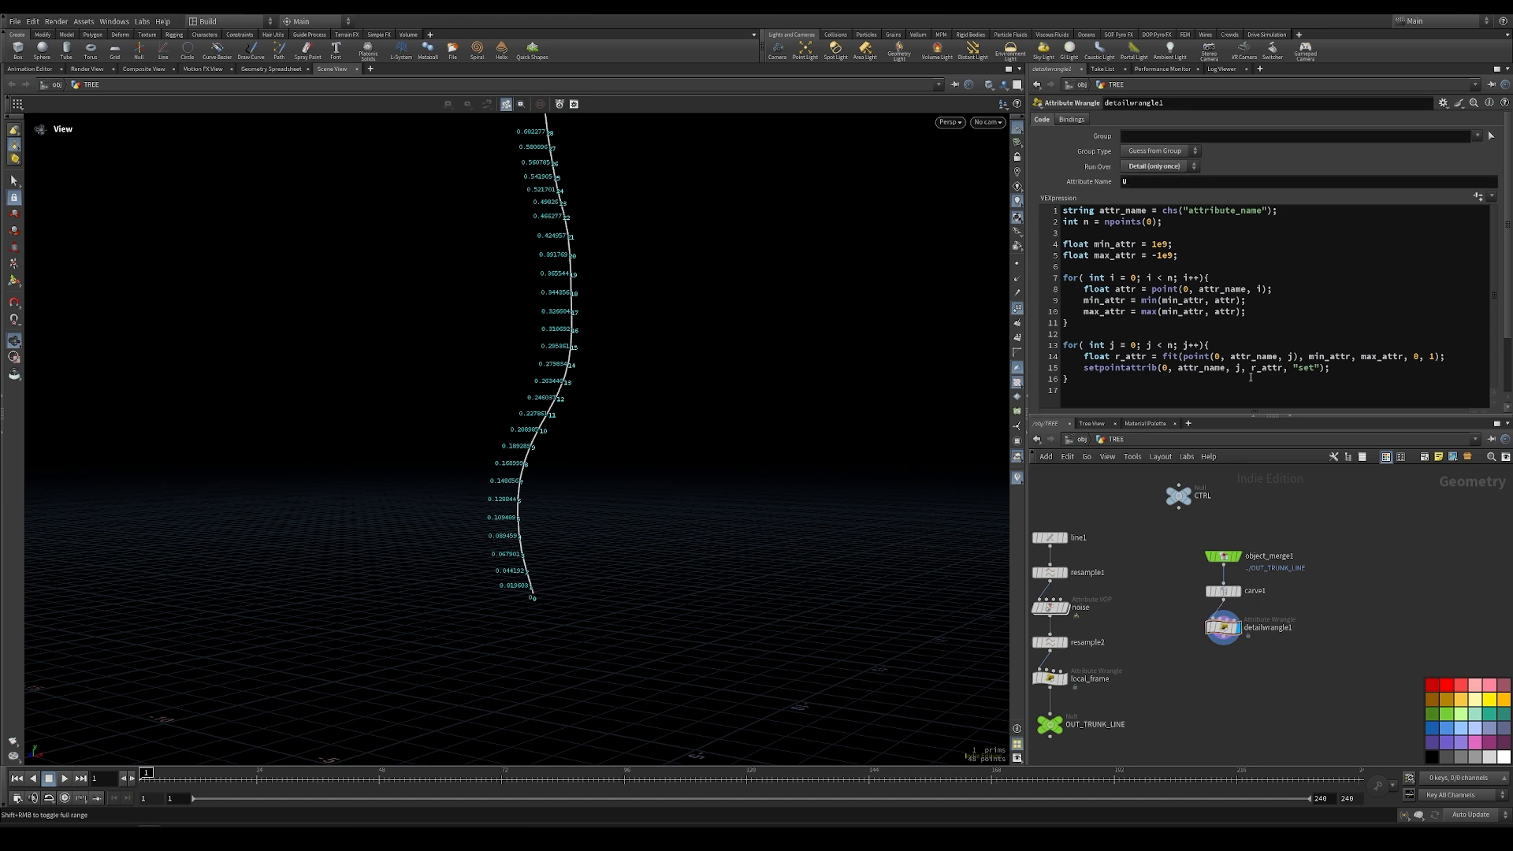
# Replace attr_name in the setpointattrib call with "mass"
pyautogui.moveTo(1179, 368); pyautogui.dragTo(1224, 370)
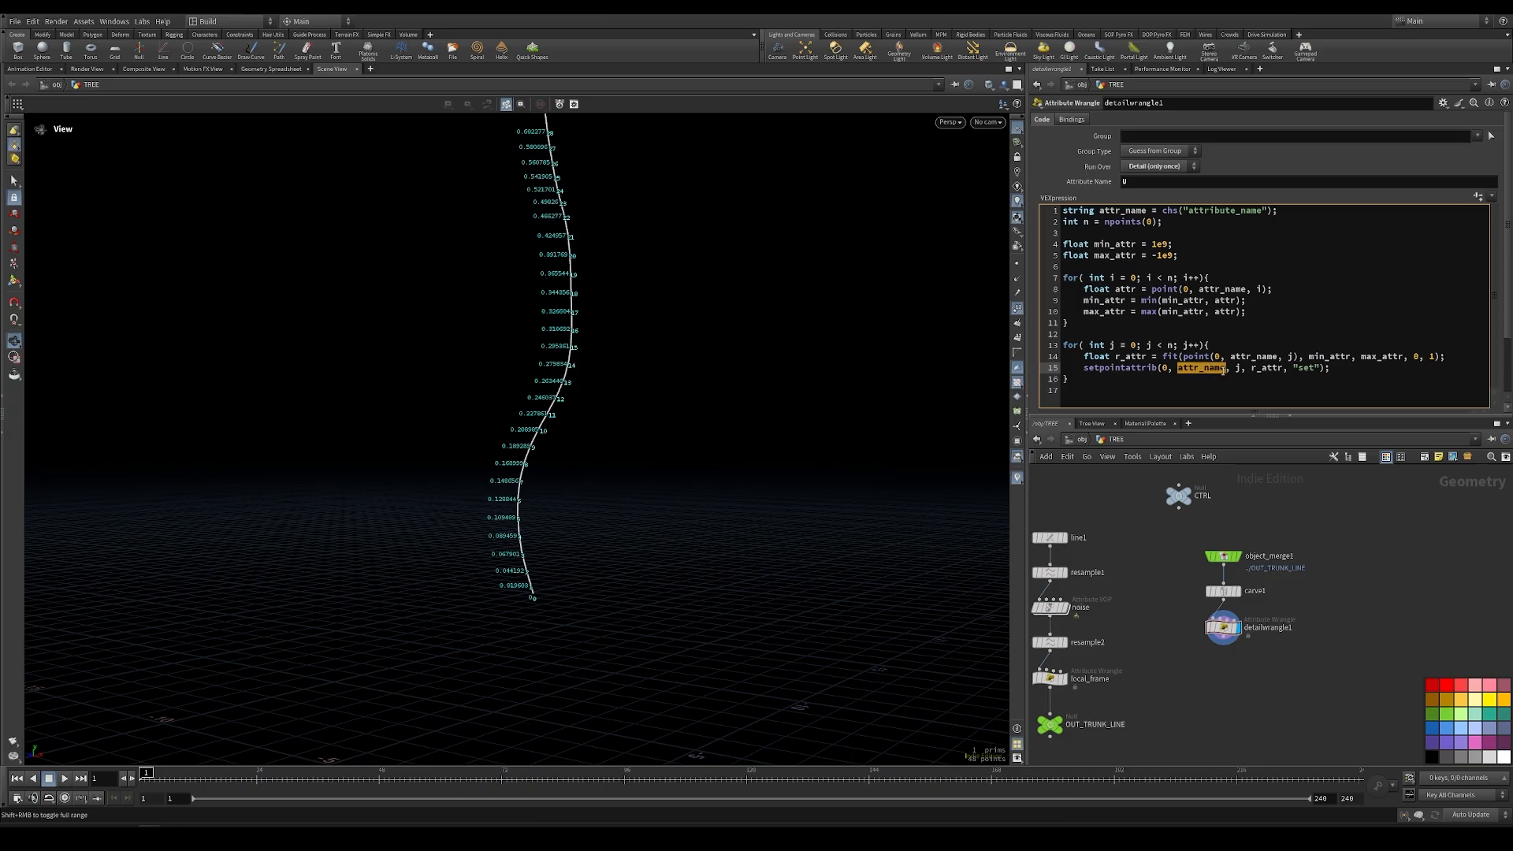
pyautogui.write('"mm')
pyautogui.write('ss"')
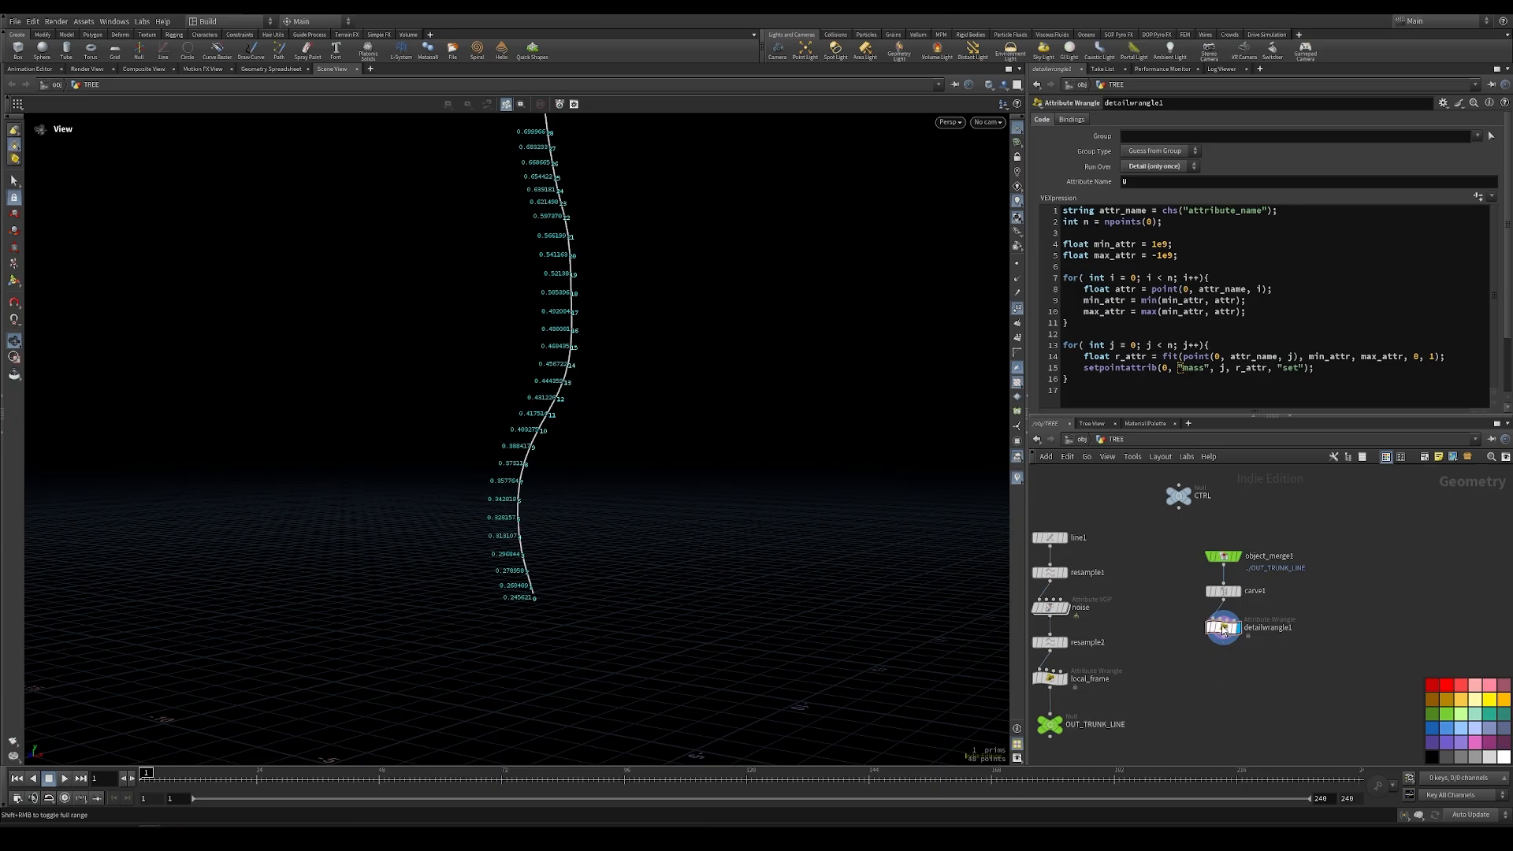
# Turn on the mass attribute's visualization in the Detail Wrangle's node info and turn off the one for U
pyautogui.click(1193, 631)
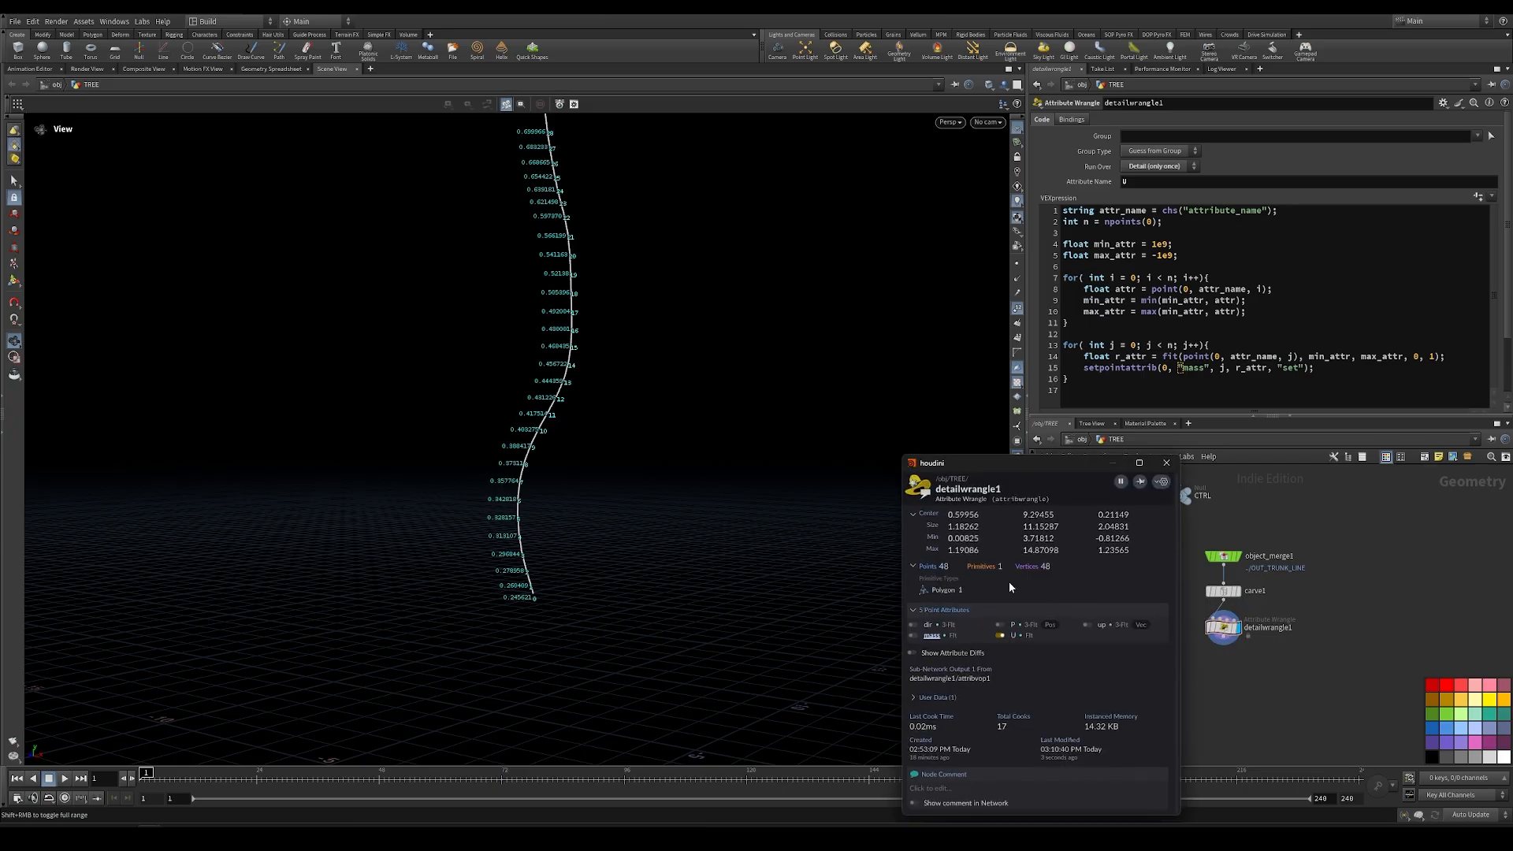
pyautogui.click(912, 635)
pyautogui.click(997, 636)
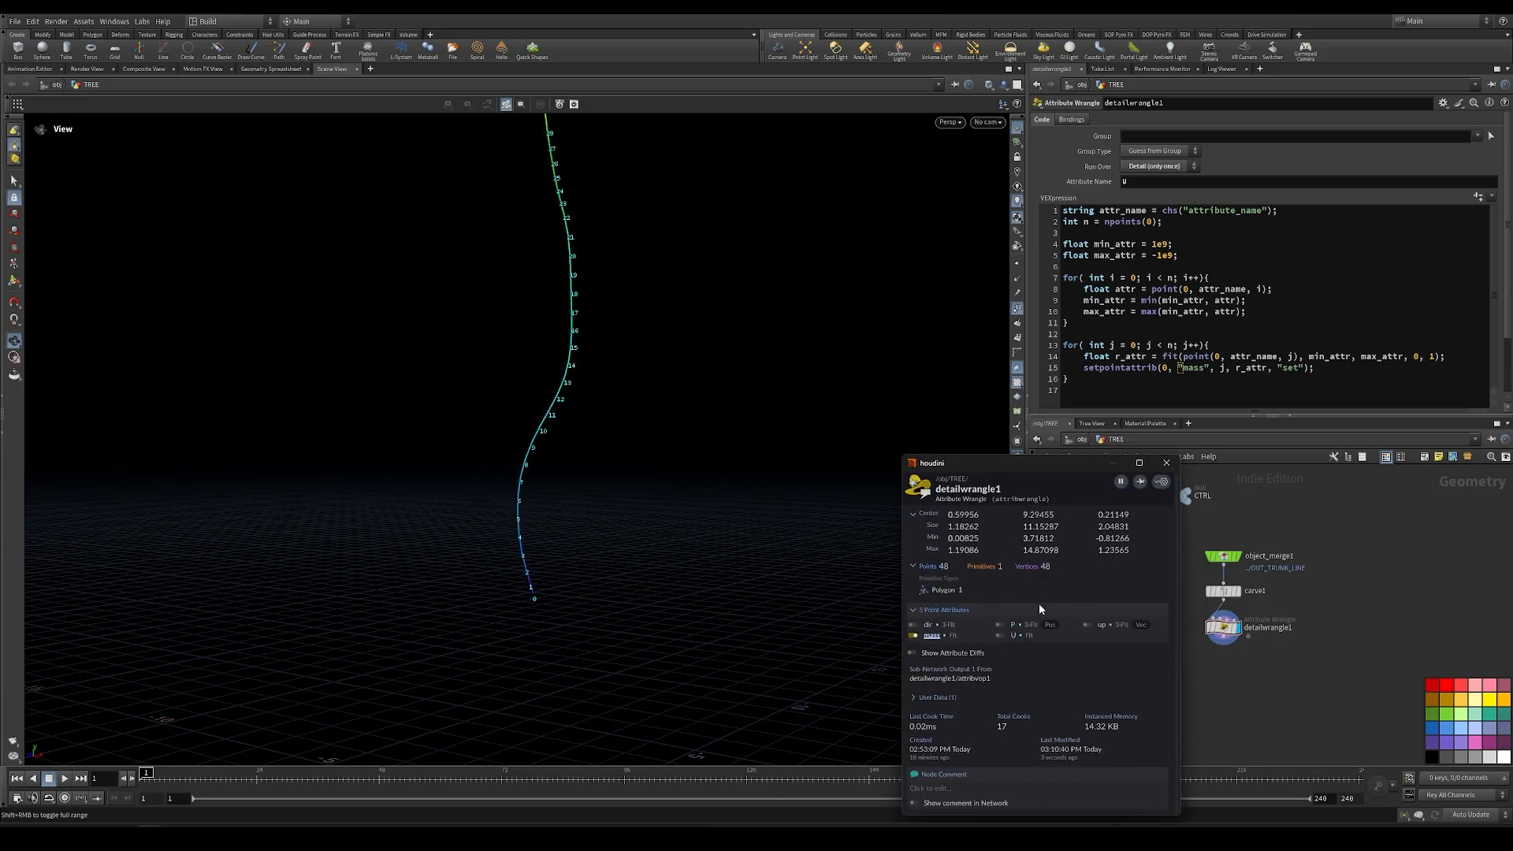
pyautogui.click(1166, 462)
pyautogui.click(1049, 478)
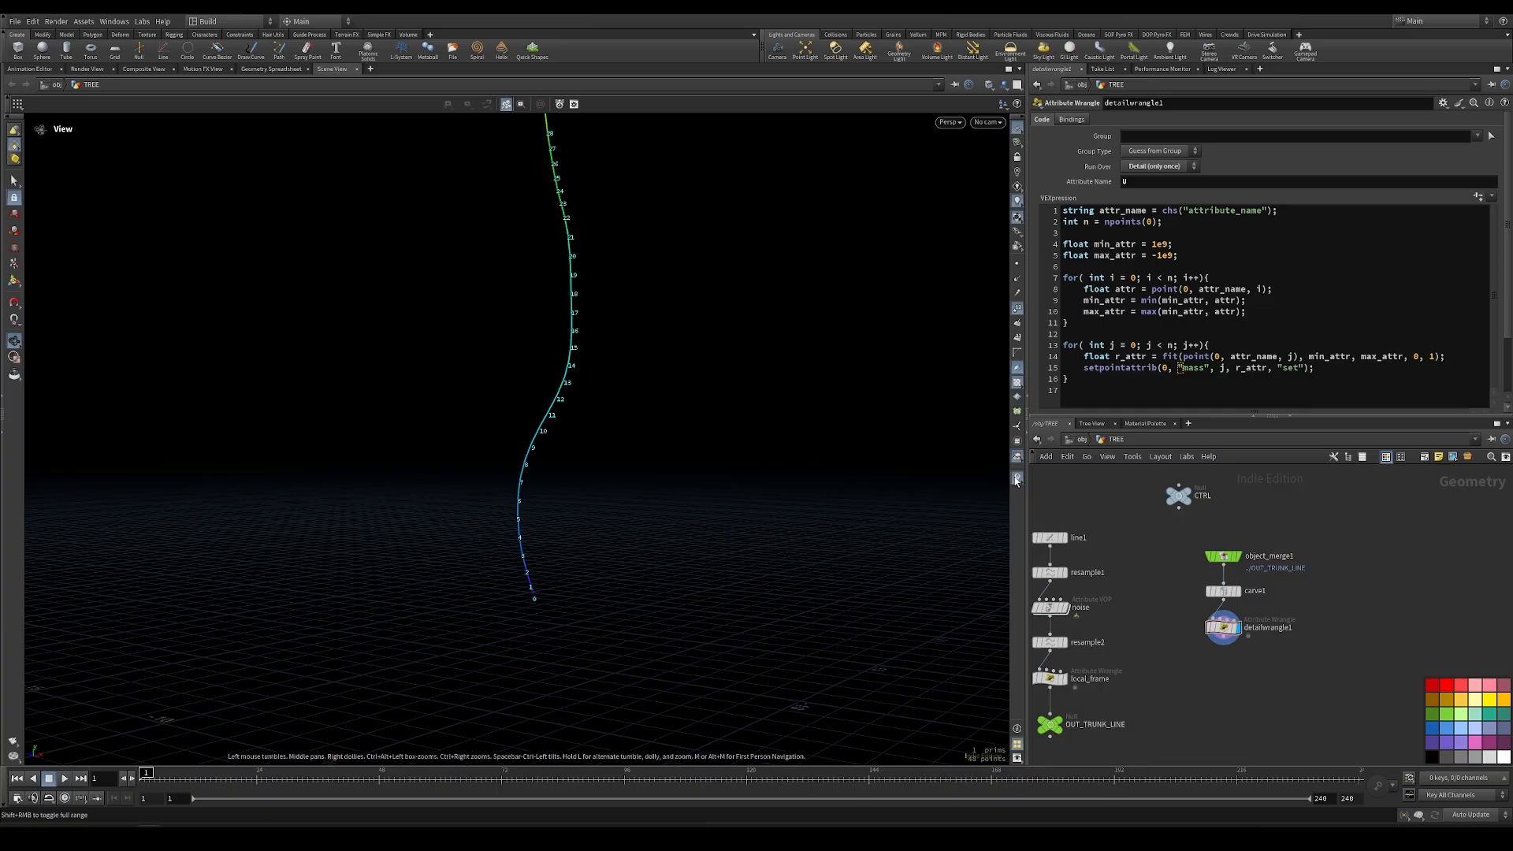
# Change the mass visualizer's type from Color to Marker
pyautogui.rightClick(1017, 477)
pyautogui.click(1125, 463)
pyautogui.click(1097, 380)
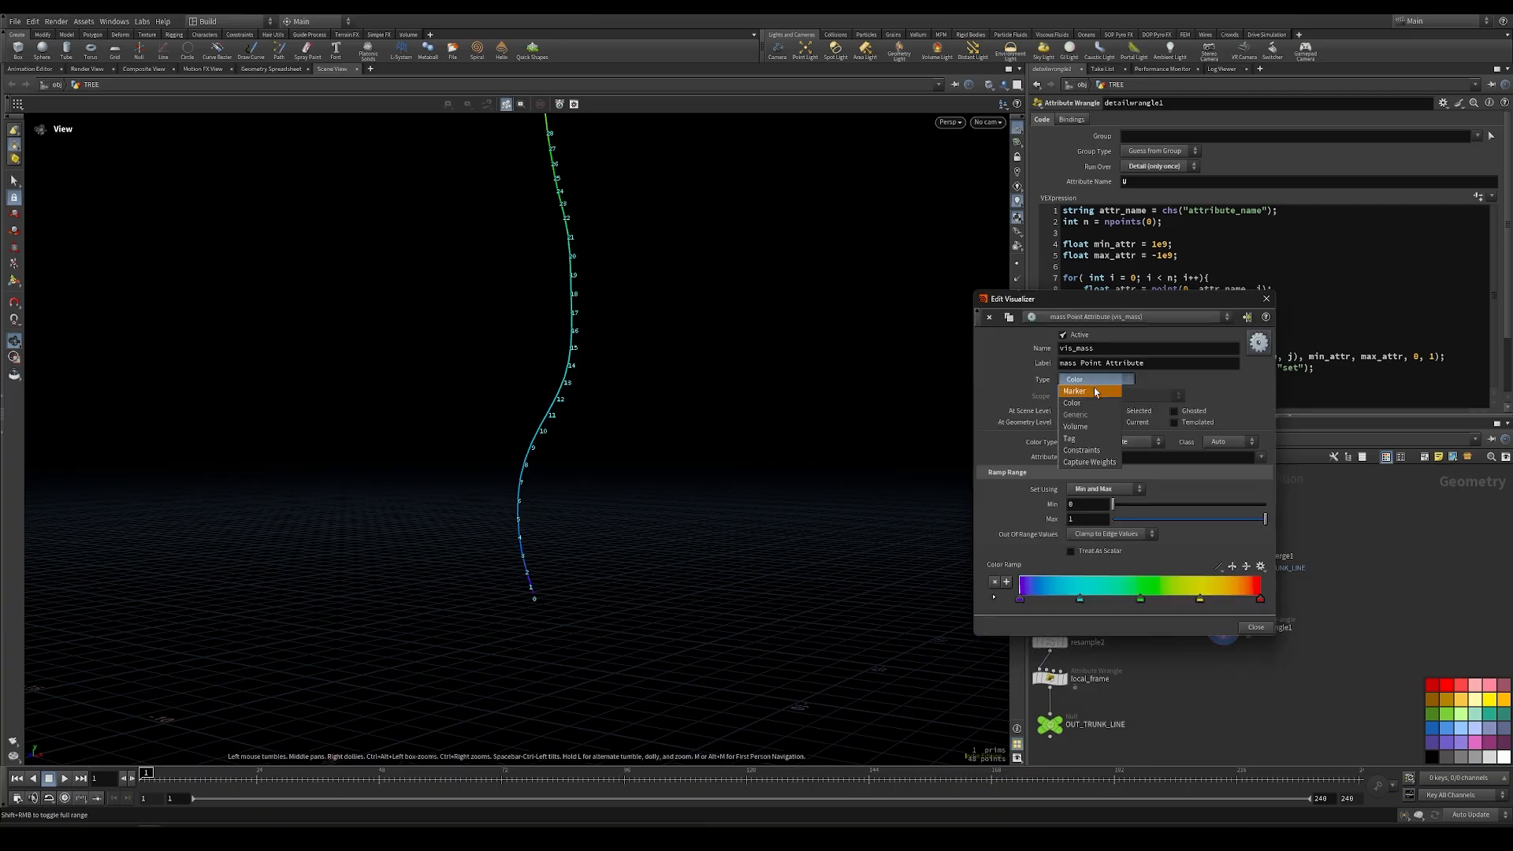
pyautogui.click(1097, 394)
pyautogui.click(1266, 300)
# Set the fit function's output range to 1, 0.6 and inspect the mass values along the curve
pyautogui.moveTo(767, 425); pyautogui.dragTo(538, 378)
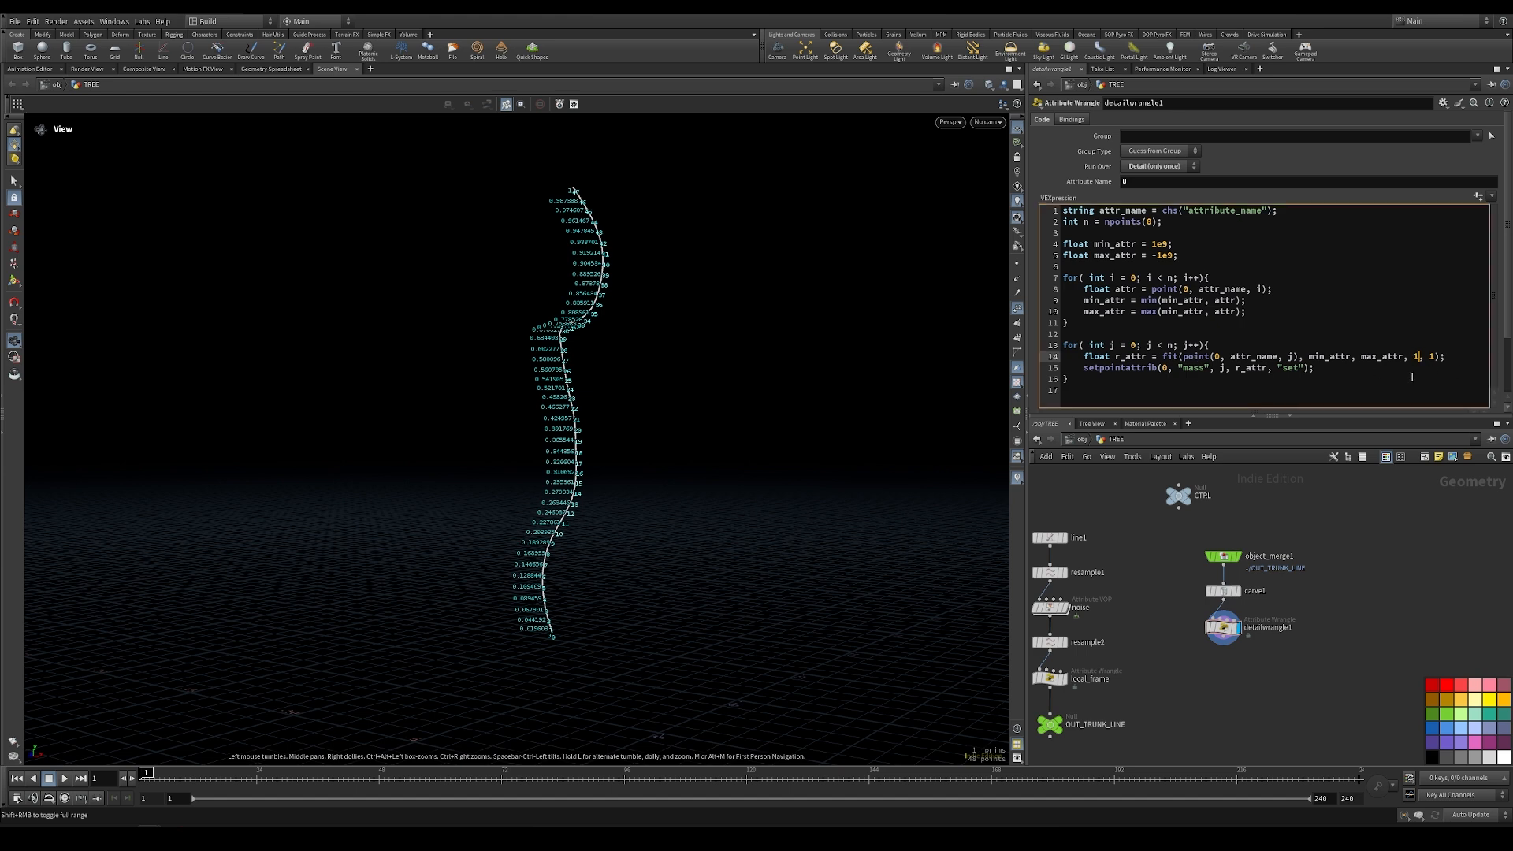
pyautogui.hotkey('ctrl', 'Return')
pyautogui.moveTo(574, 620); pyautogui.dragTo(661, 571, button='middle')
pyautogui.moveTo(662, 390); pyautogui.dragTo(655, 272)
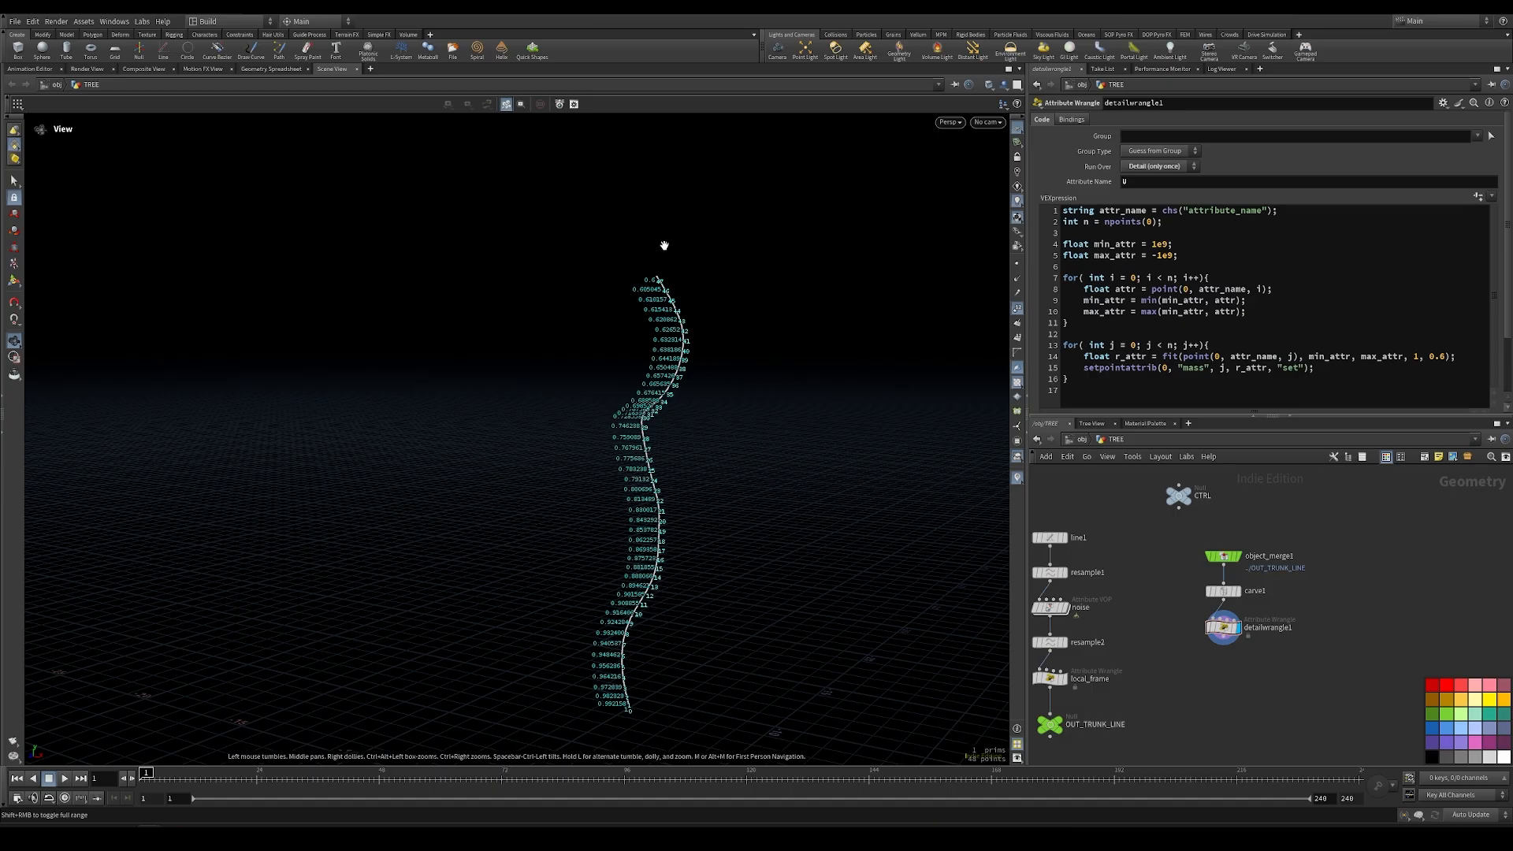
pyautogui.moveTo(664, 245); pyautogui.dragTo(773, 158, button='right')
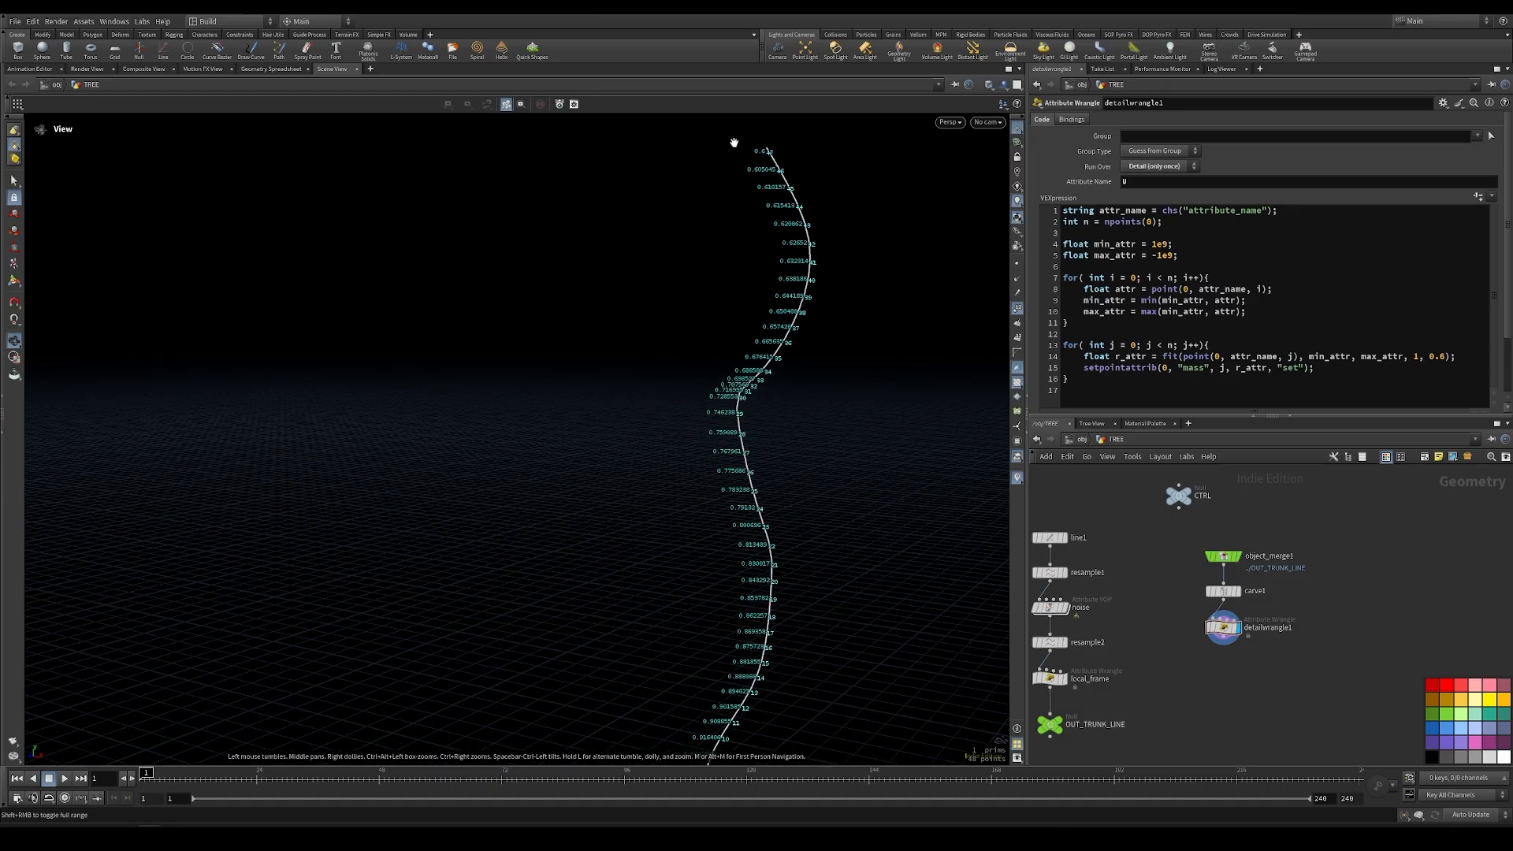
# Add a Scatter node below the Detail Wrangle, connect it to the wrangle's output and display it
pyautogui.moveTo(797, 279); pyautogui.dragTo(646, 304, button='right')
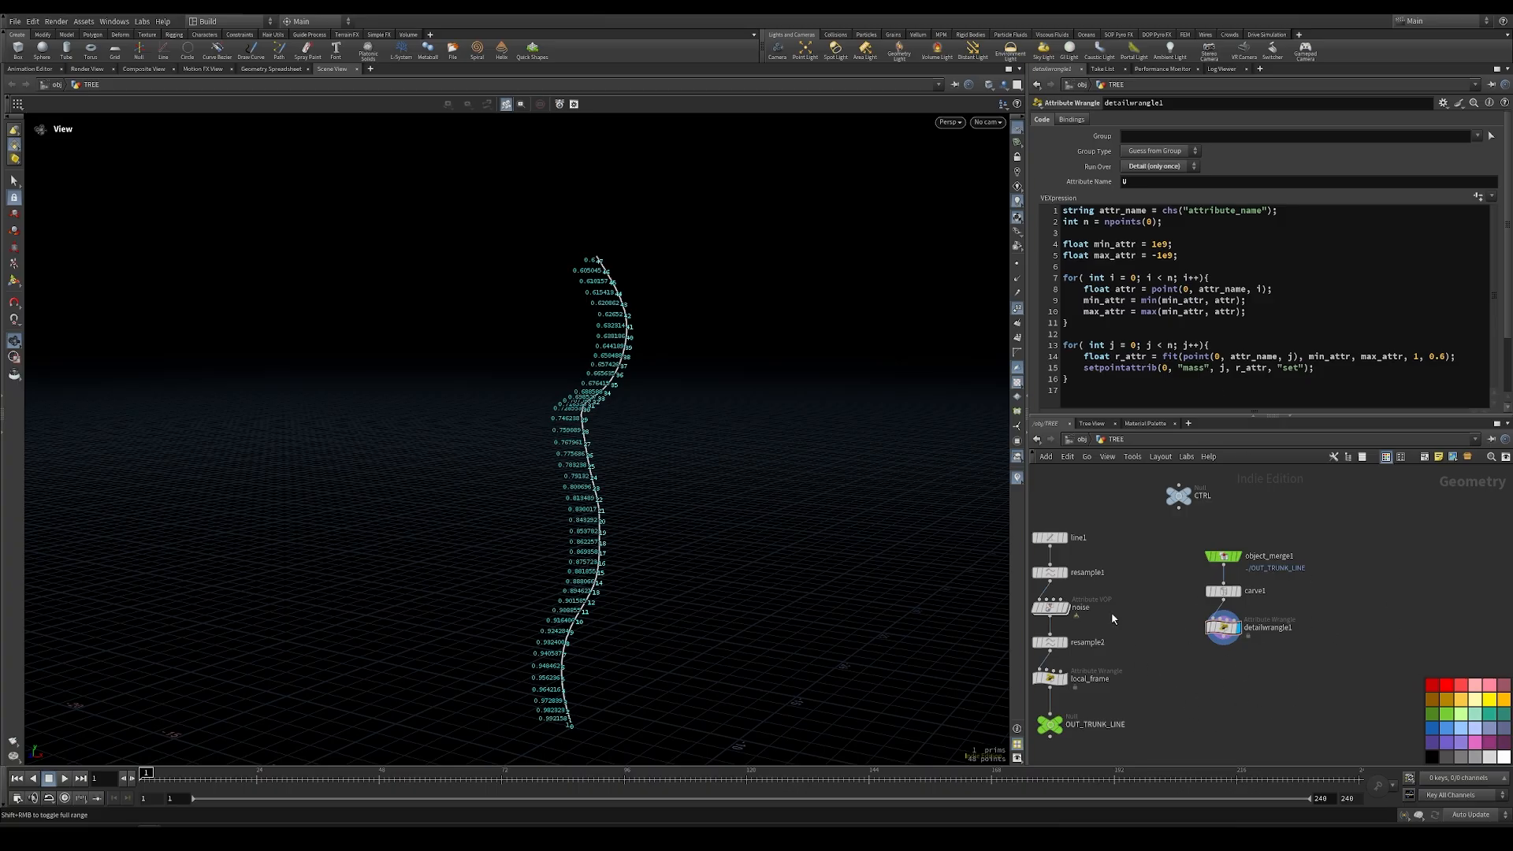
pyautogui.moveTo(1190, 700); pyautogui.dragTo(1230, 632, button='middle')
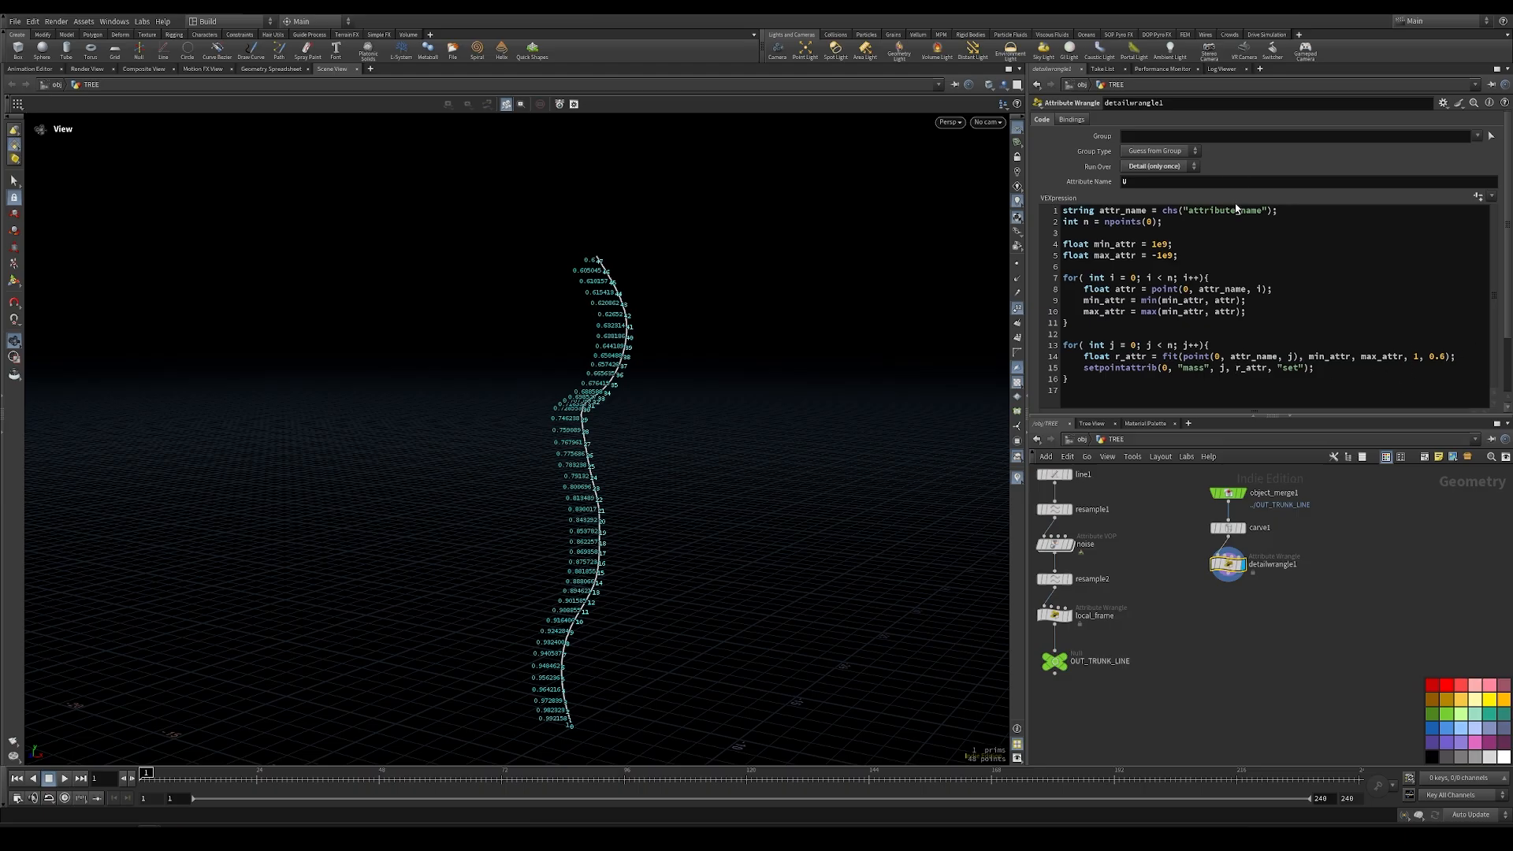
pyautogui.moveTo(1232, 617); pyautogui.dragTo(1241, 603, button='middle')
pyautogui.click(1250, 553)
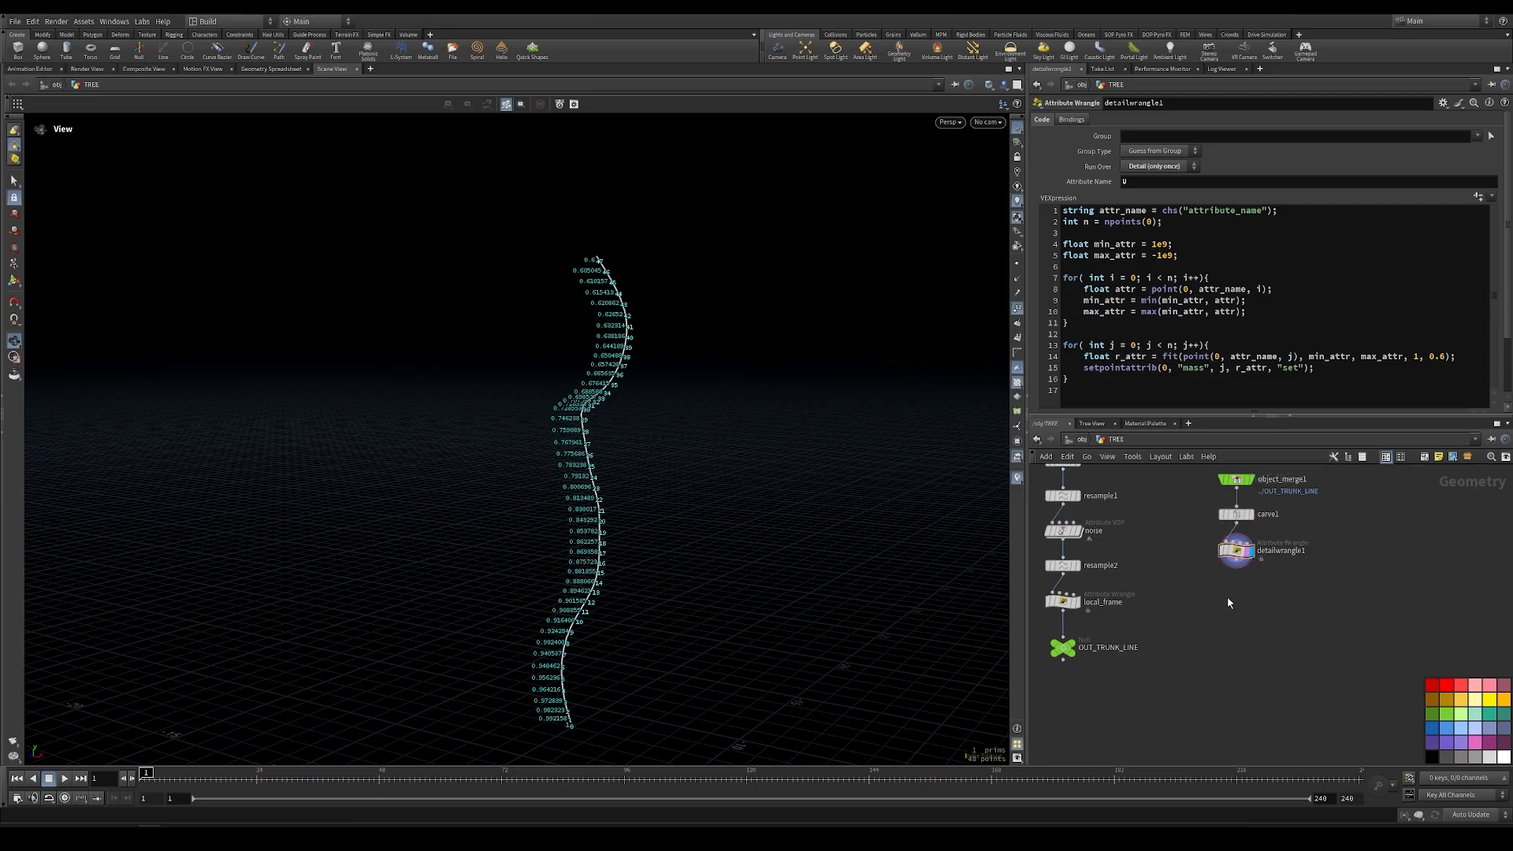
pyautogui.moveTo(1227, 597); pyautogui.dragTo(1236, 585, button='middle')
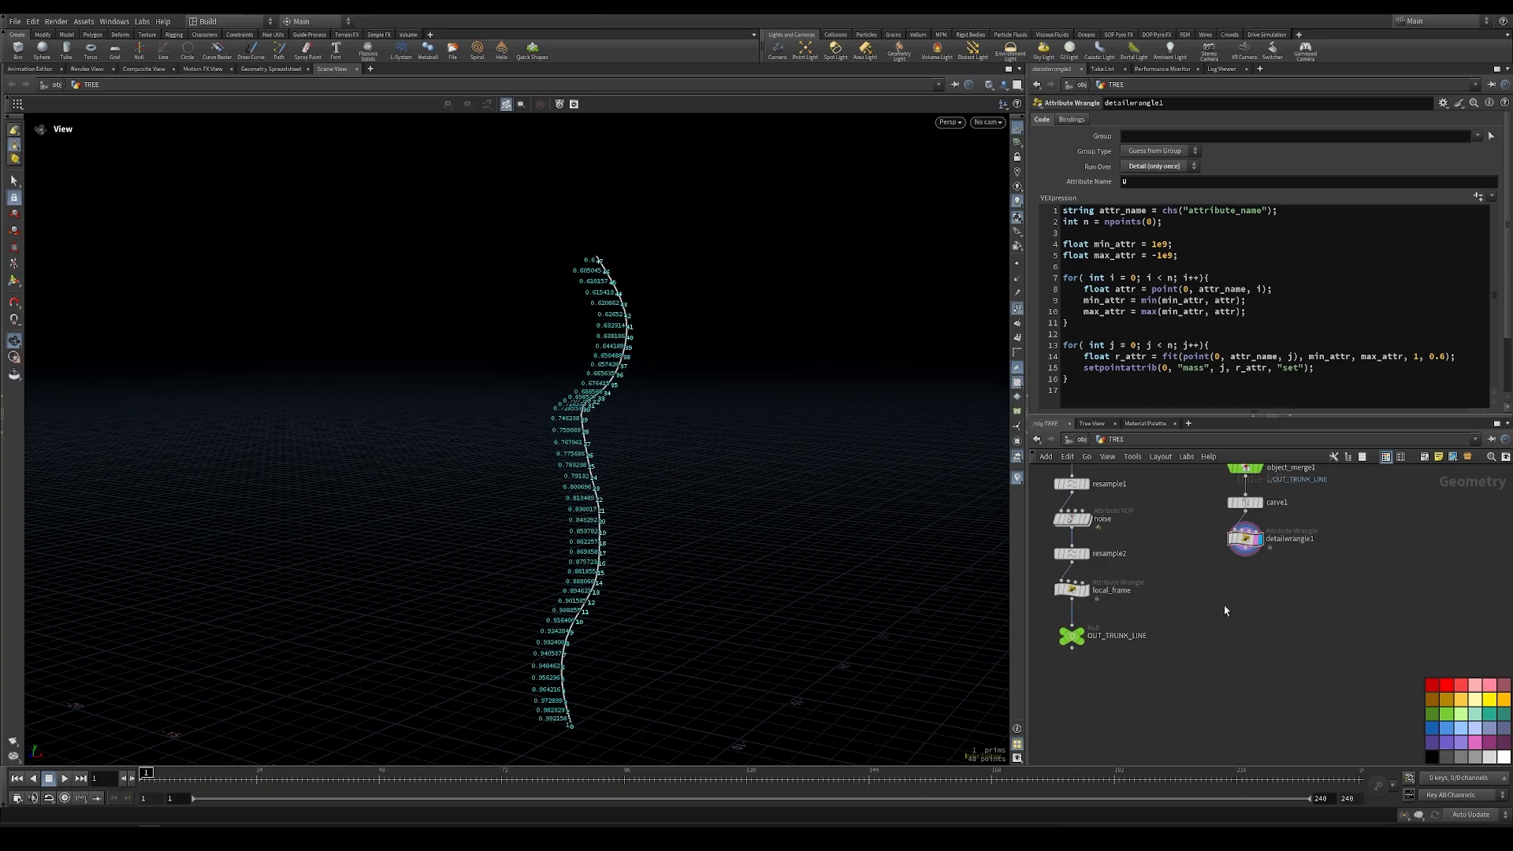
pyautogui.press('Tab')
pyautogui.write('scat')
pyautogui.press('Return')
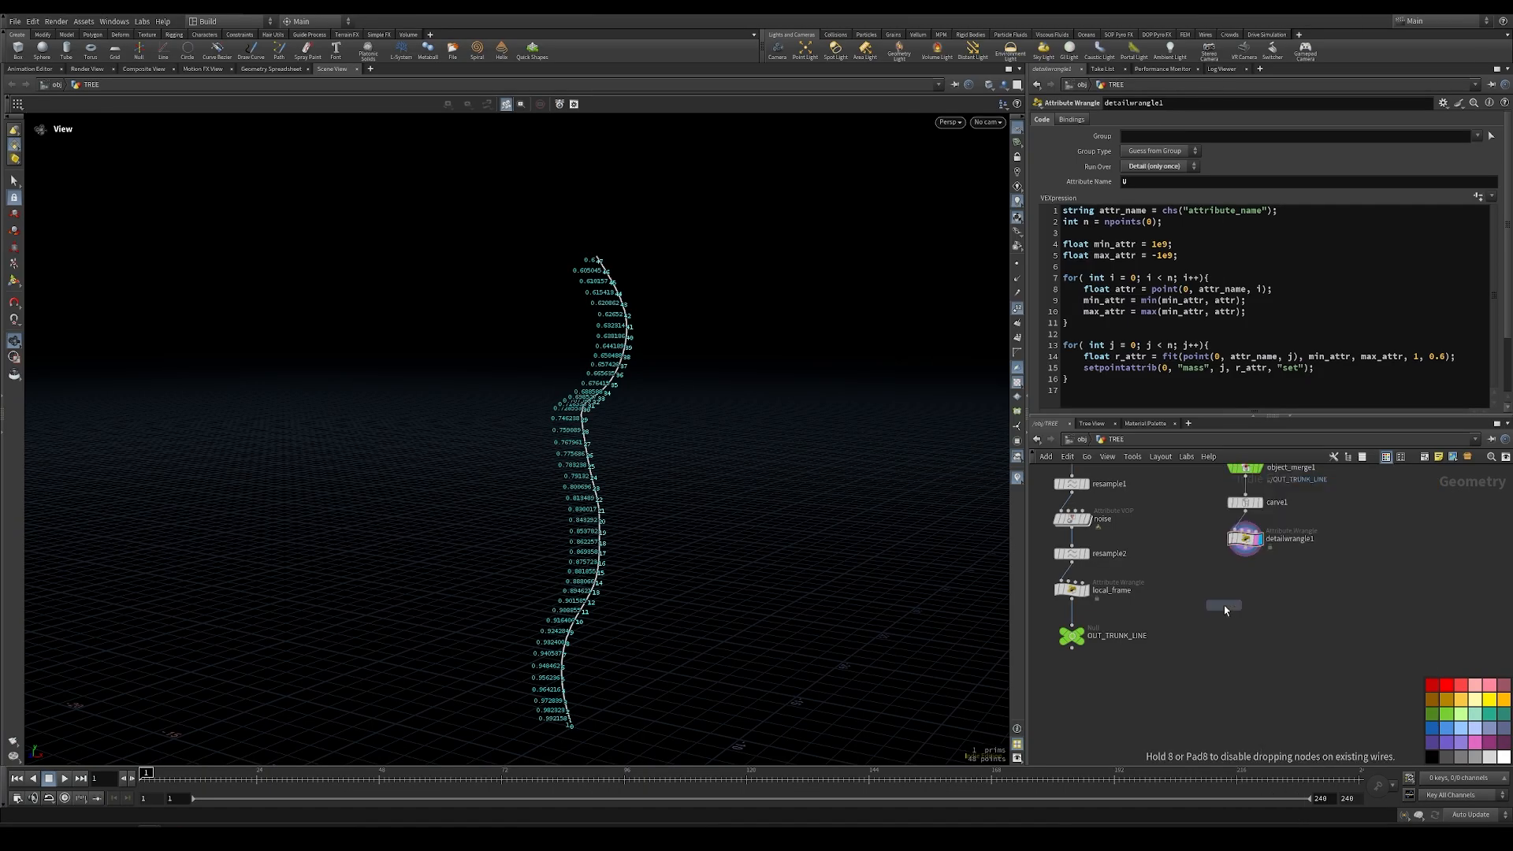
pyautogui.click(1223, 605)
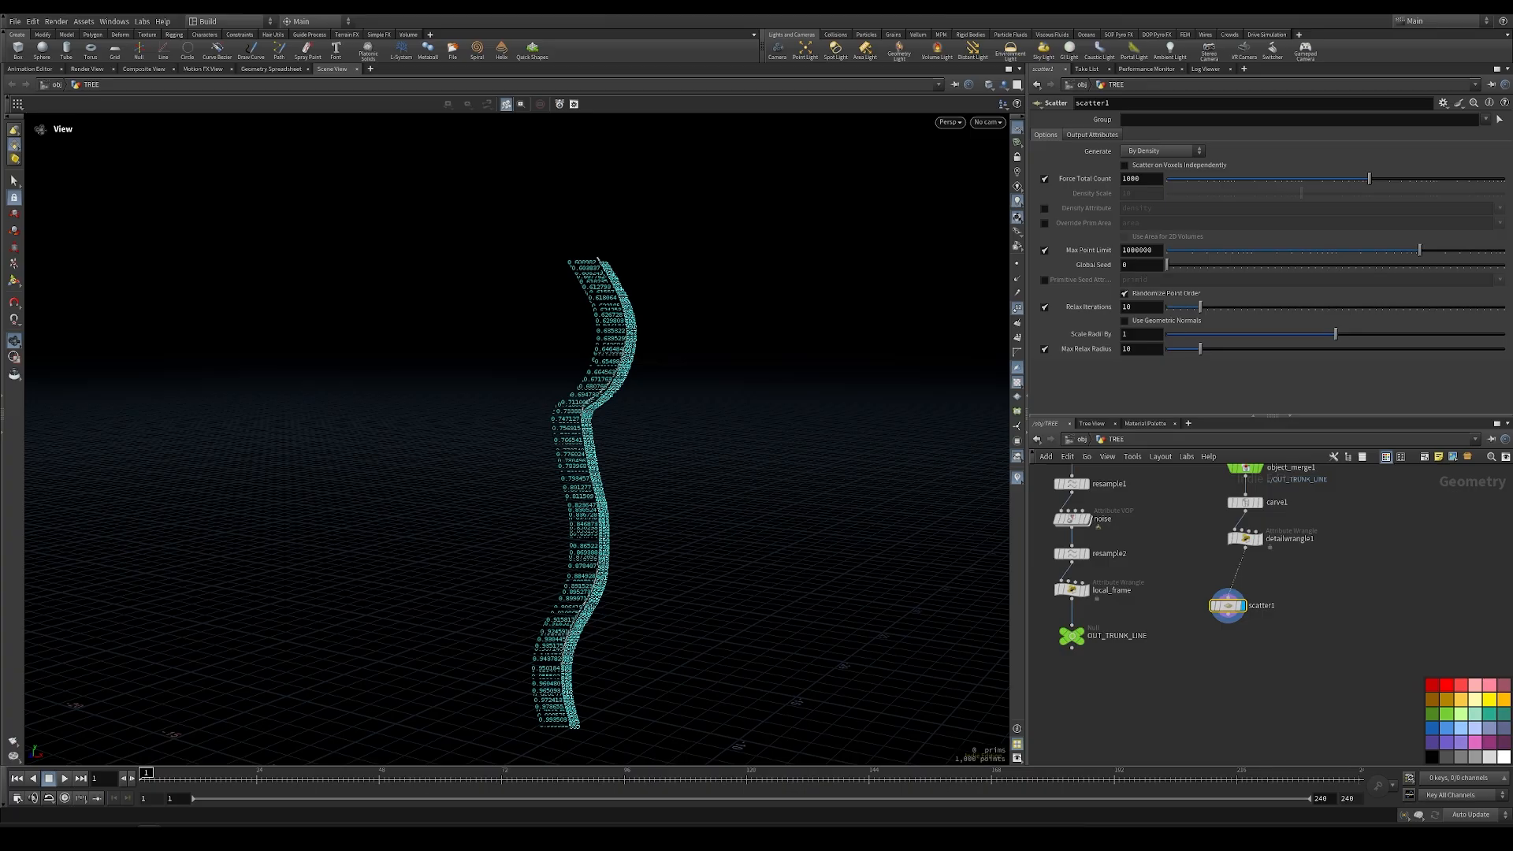
# Set the Scatter node's Force Total Count to 12 and look over the scattered points
pyautogui.doubleClick(1153, 180)
pyautogui.write('12')
pyautogui.press('Return')
pyautogui.moveTo(982, 314); pyautogui.dragTo(872, 366)
pyautogui.moveTo(710, 357); pyautogui.dragTo(867, 288, button='right')
# Link the Scatter node's Global Seed to the CTRL null's seed parameter with a relative reference
pyautogui.moveTo(1219, 517); pyautogui.dragTo(1221, 645, button='middle')
pyautogui.moveTo(1167, 502); pyautogui.dragTo(1224, 549)
pyautogui.rightClick(1102, 119)
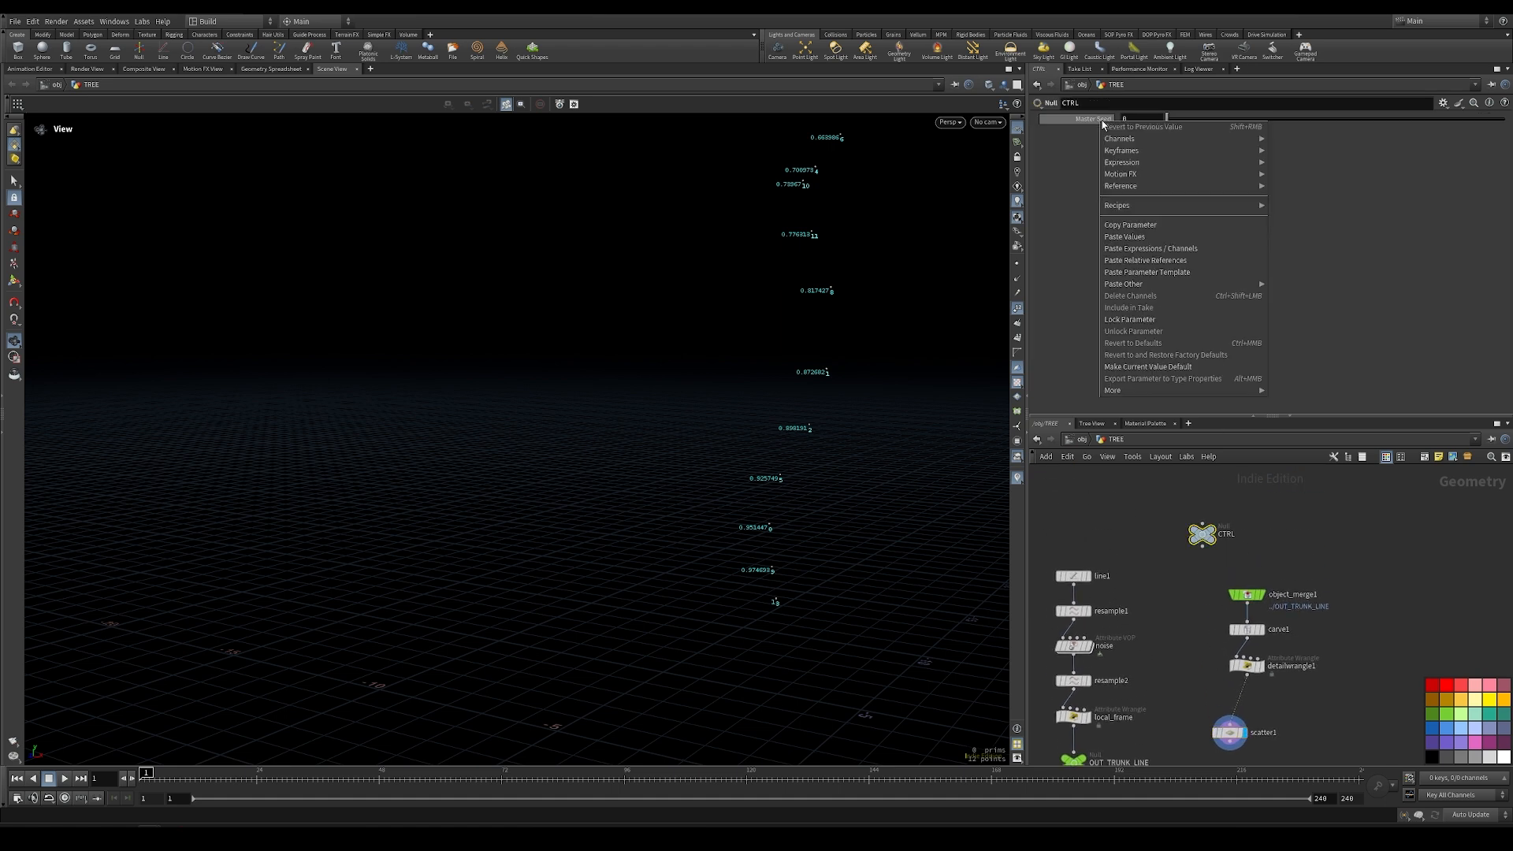
pyautogui.click(1129, 225)
pyautogui.click(1230, 732)
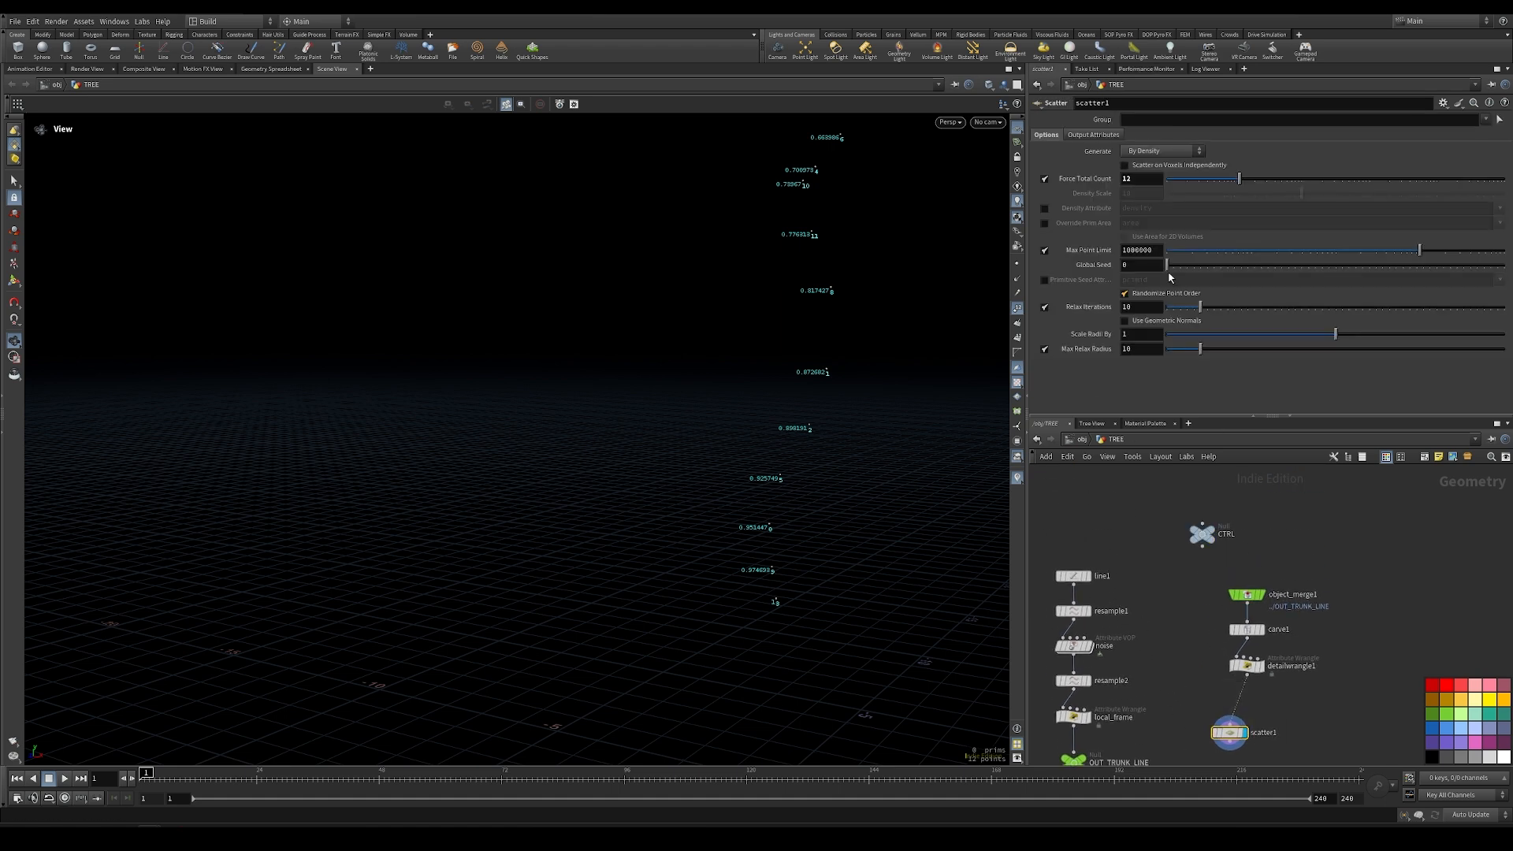
pyautogui.rightClick(1096, 265)
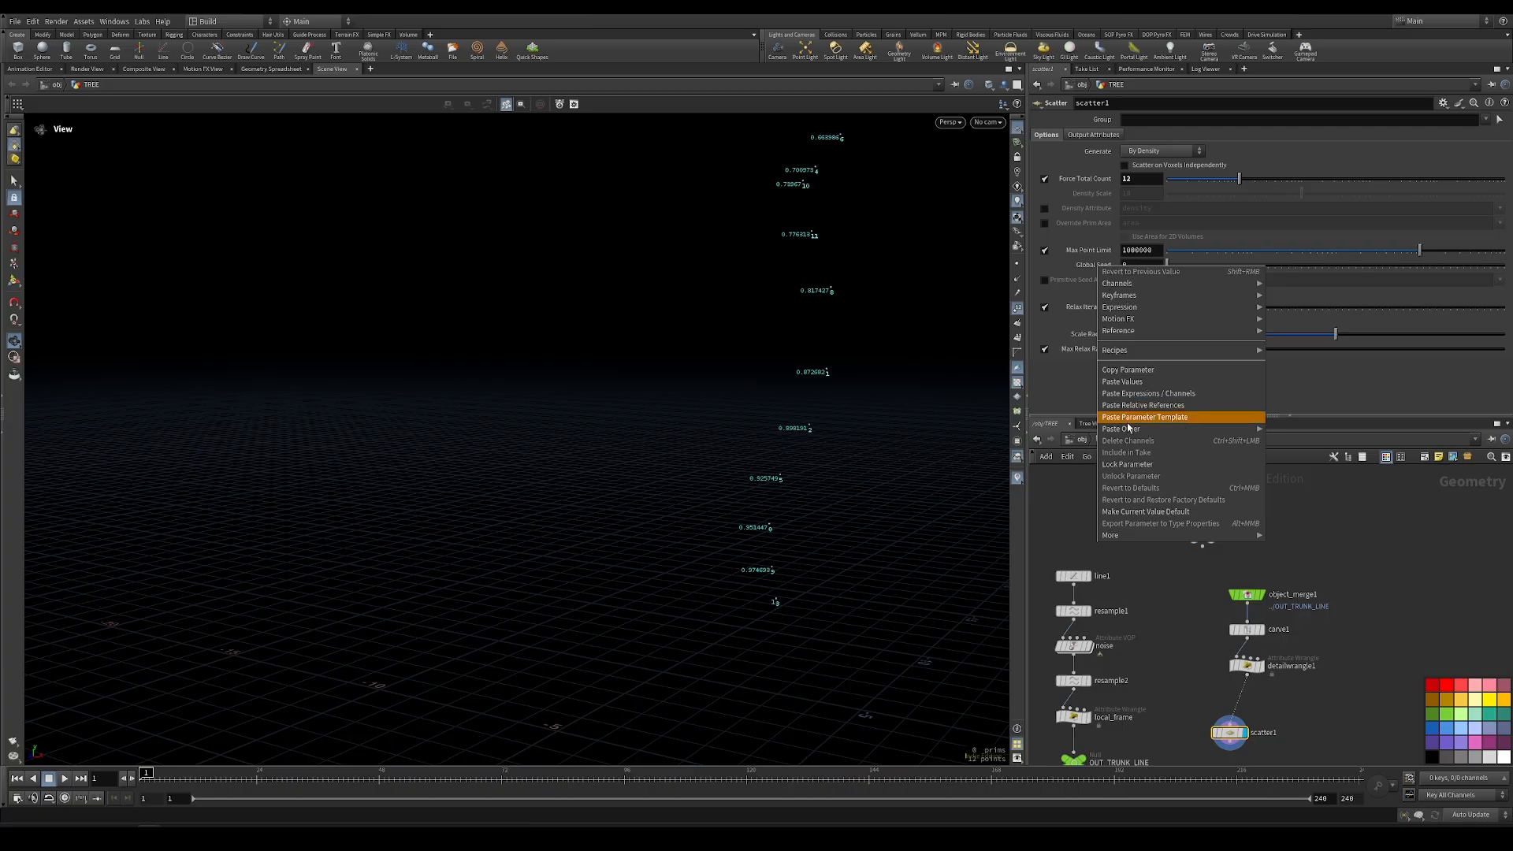
pyautogui.click(1147, 407)
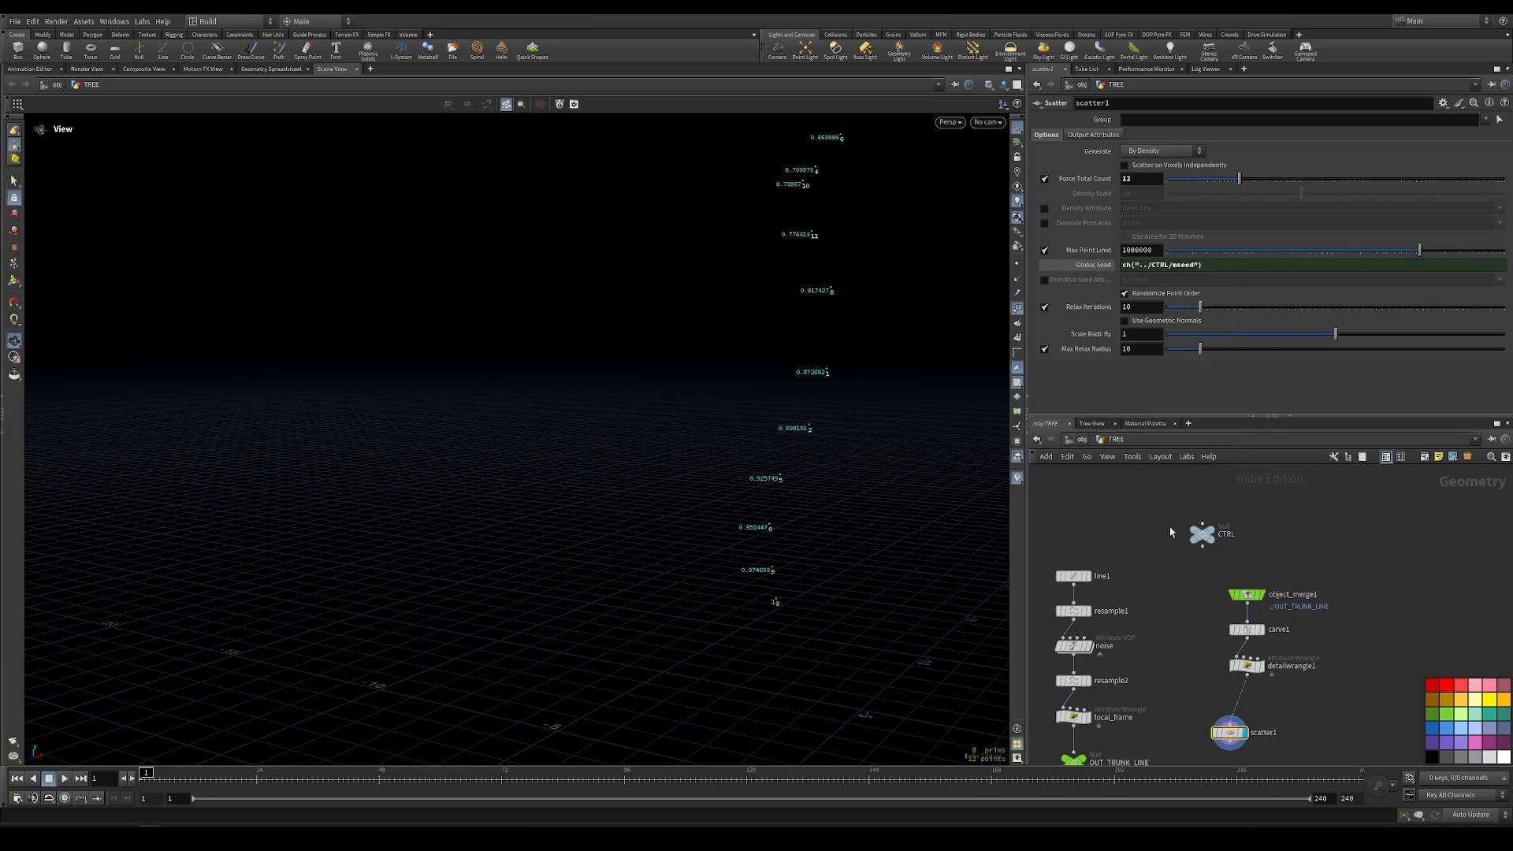
# Try other values for the CTRL null's seed parameter and undo the change
pyautogui.click(1201, 534)
pyautogui.moveTo(1167, 118); pyautogui.dragTo(1220, 117)
pyautogui.hotkey('ctrl', 'z')
# Align the Scatter node under the Detail Wrangle, raise its Relax Iterations to 100 and template the carve1 curve for comparison
pyautogui.moveTo(1230, 731); pyautogui.dragTo(1248, 706)
pyautogui.moveTo(1204, 310); pyautogui.dragTo(1505, 308)
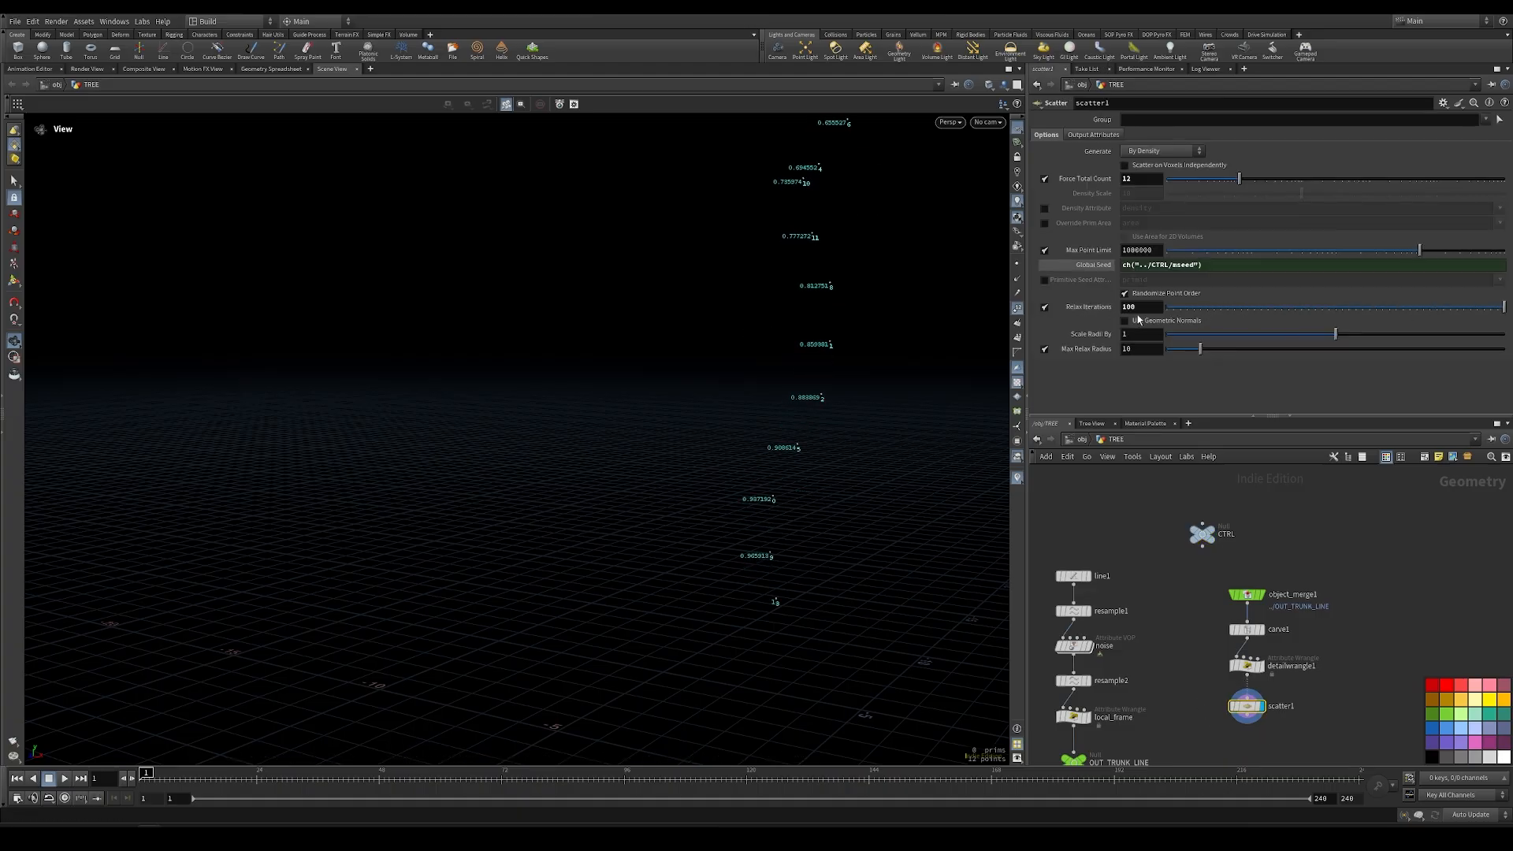
pyautogui.scroll(-4, 677, 483)
pyautogui.moveTo(665, 493)
pyautogui.mouseDown()
pyautogui.moveTo(834, 470)
pyautogui.moveTo(695, 498)
pyautogui.moveTo(662, 481)
pyautogui.mouseUp()
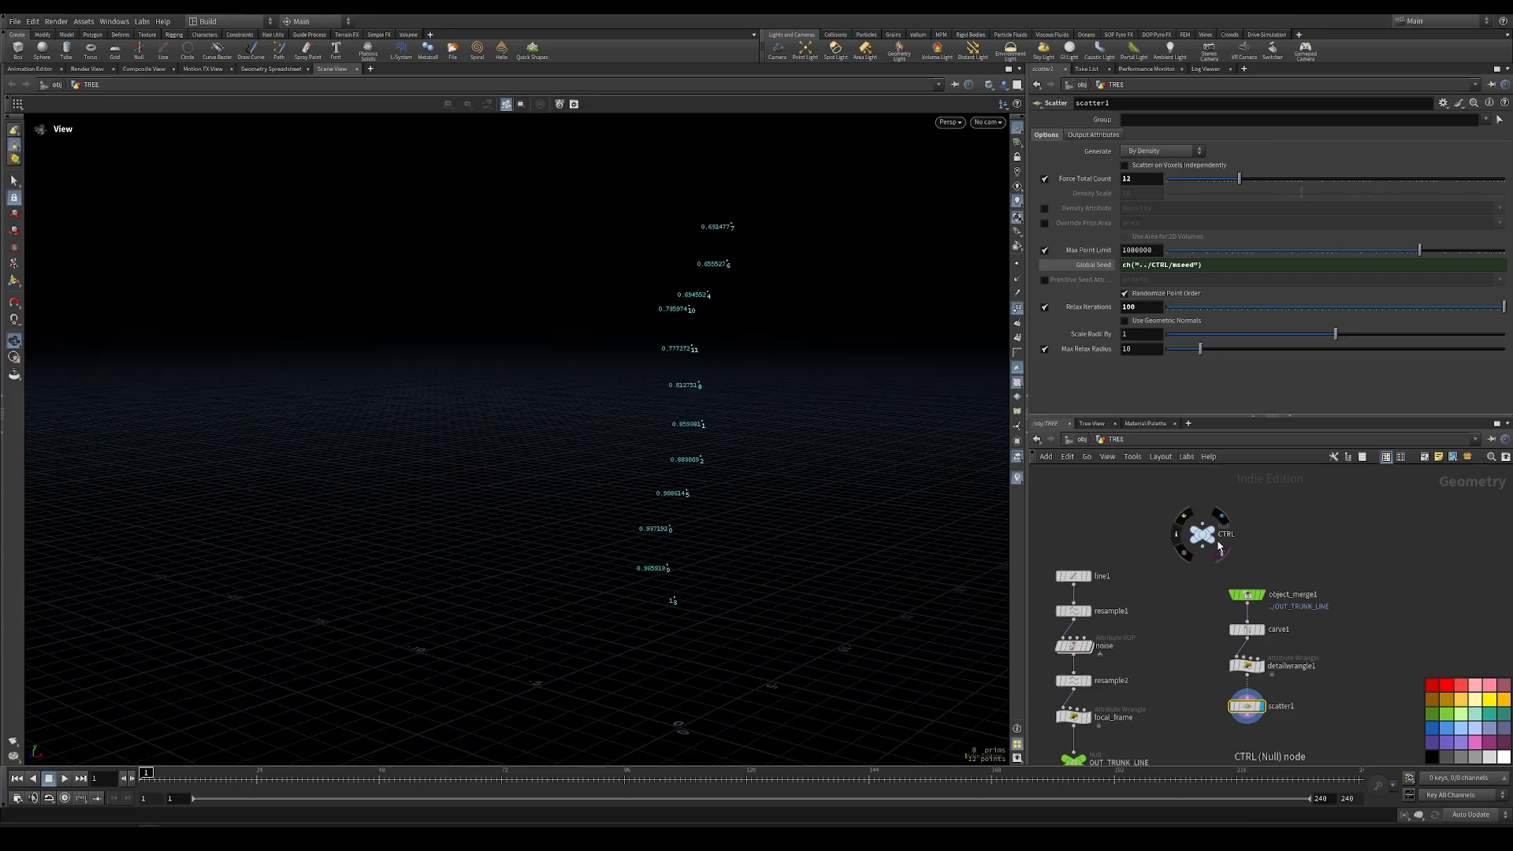
pyautogui.click(1265, 647)
pyautogui.moveTo(705, 552); pyautogui.dragTo(669, 382)
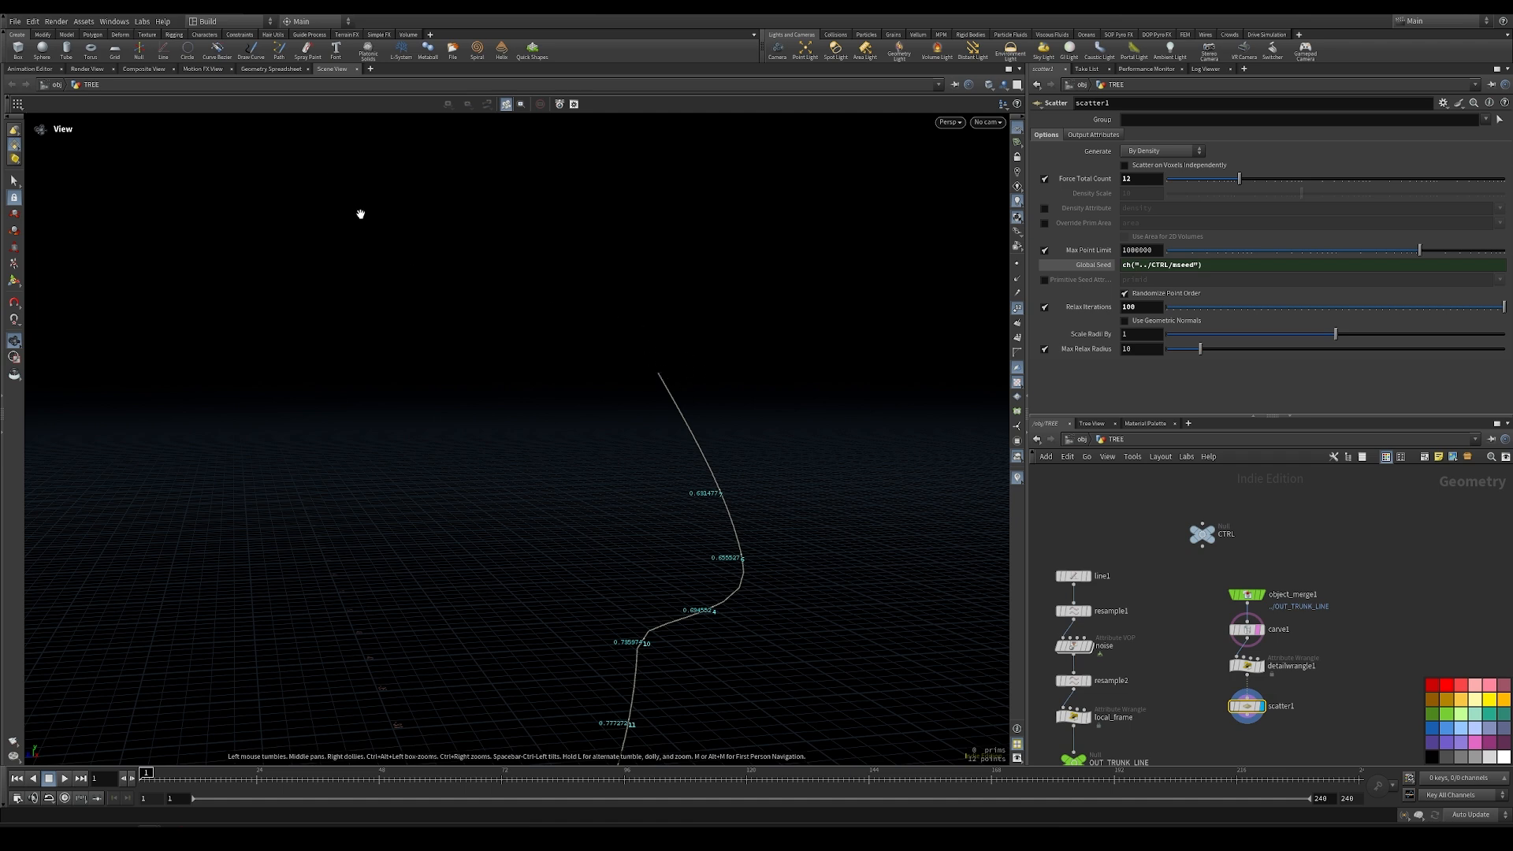
# Duplicate carve1 beside the original, keeping its connection to object_merge1, and display the copy
pyautogui.moveTo(1349, 661); pyautogui.dragTo(1311, 599, button='middle')
pyautogui.press('Tab')
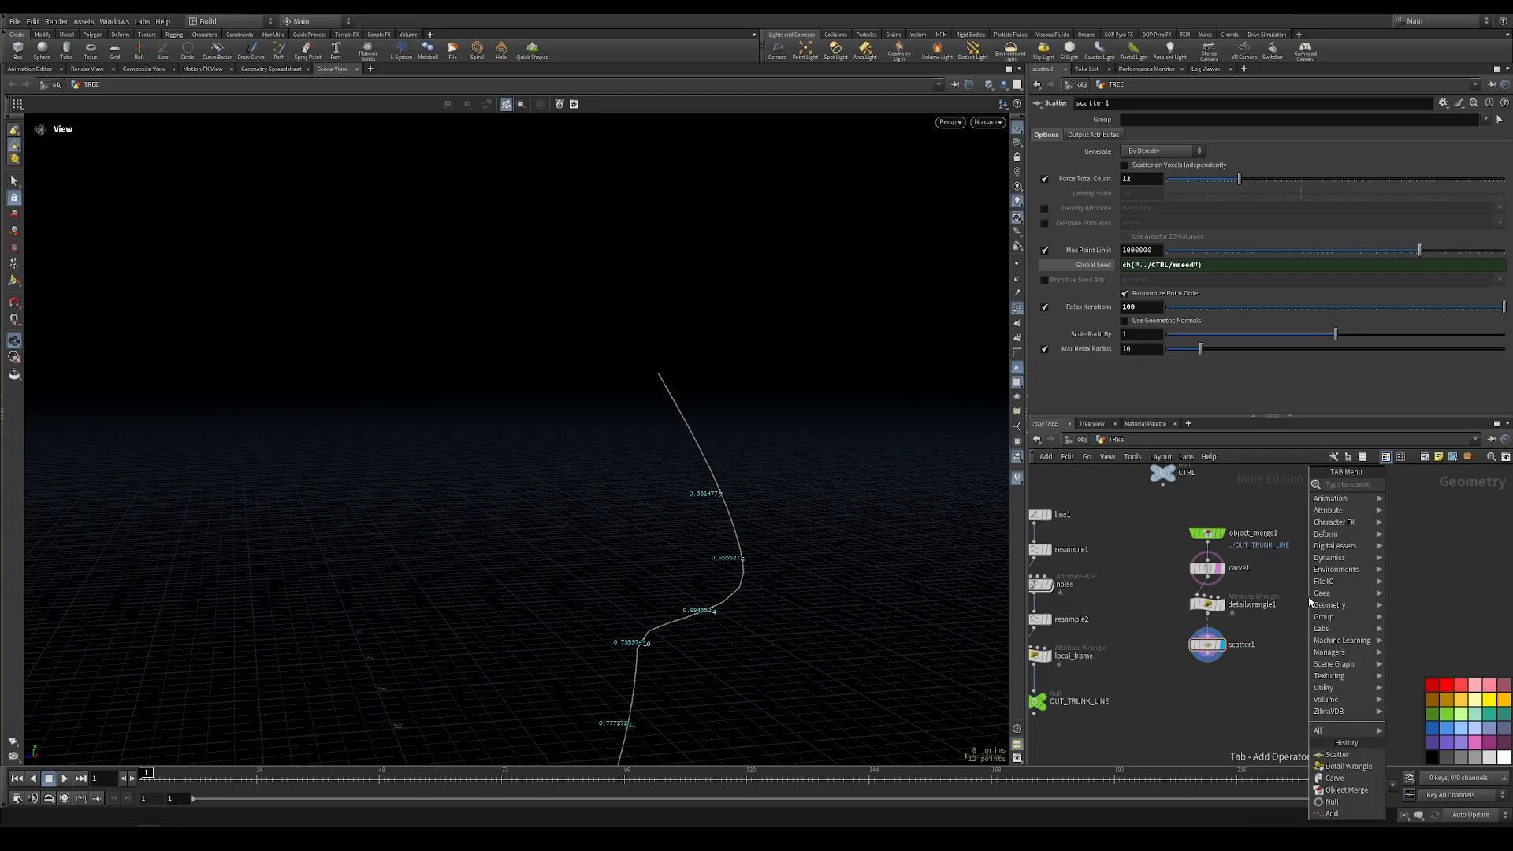
pyautogui.write('ca')
pyautogui.press('Escape')
pyautogui.keyDown('alt'); pyautogui.moveTo(1208, 570); pyautogui.dragTo(1289, 575); pyautogui.keyUp('alt')
pyautogui.click(1302, 573)
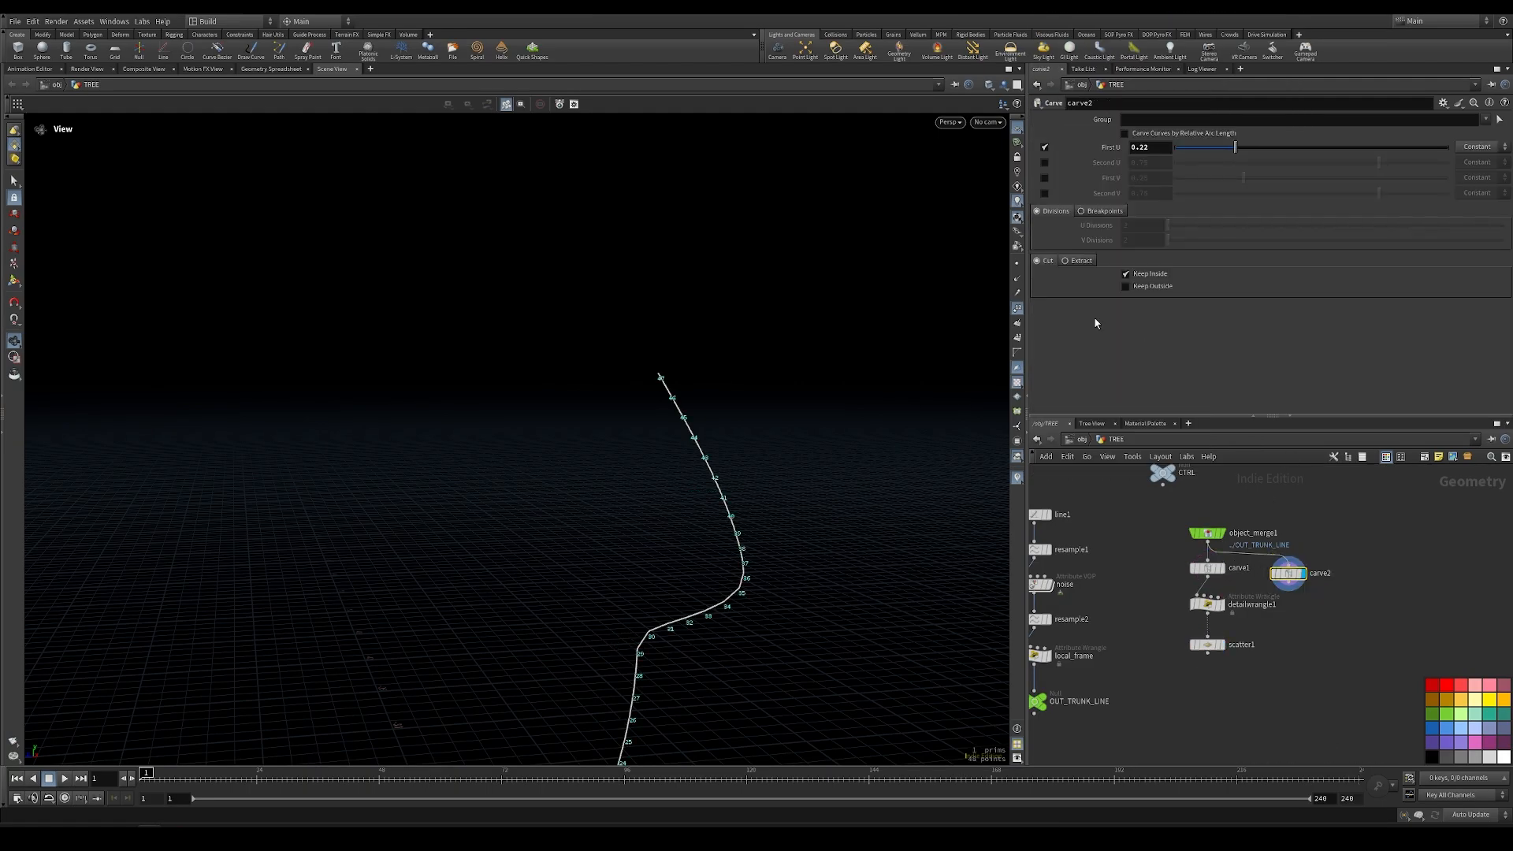
# Switch carve2 from Cut to Extract and set its First U to 0.99
pyautogui.click(1079, 261)
pyautogui.moveTo(1235, 147); pyautogui.dragTo(1437, 155)
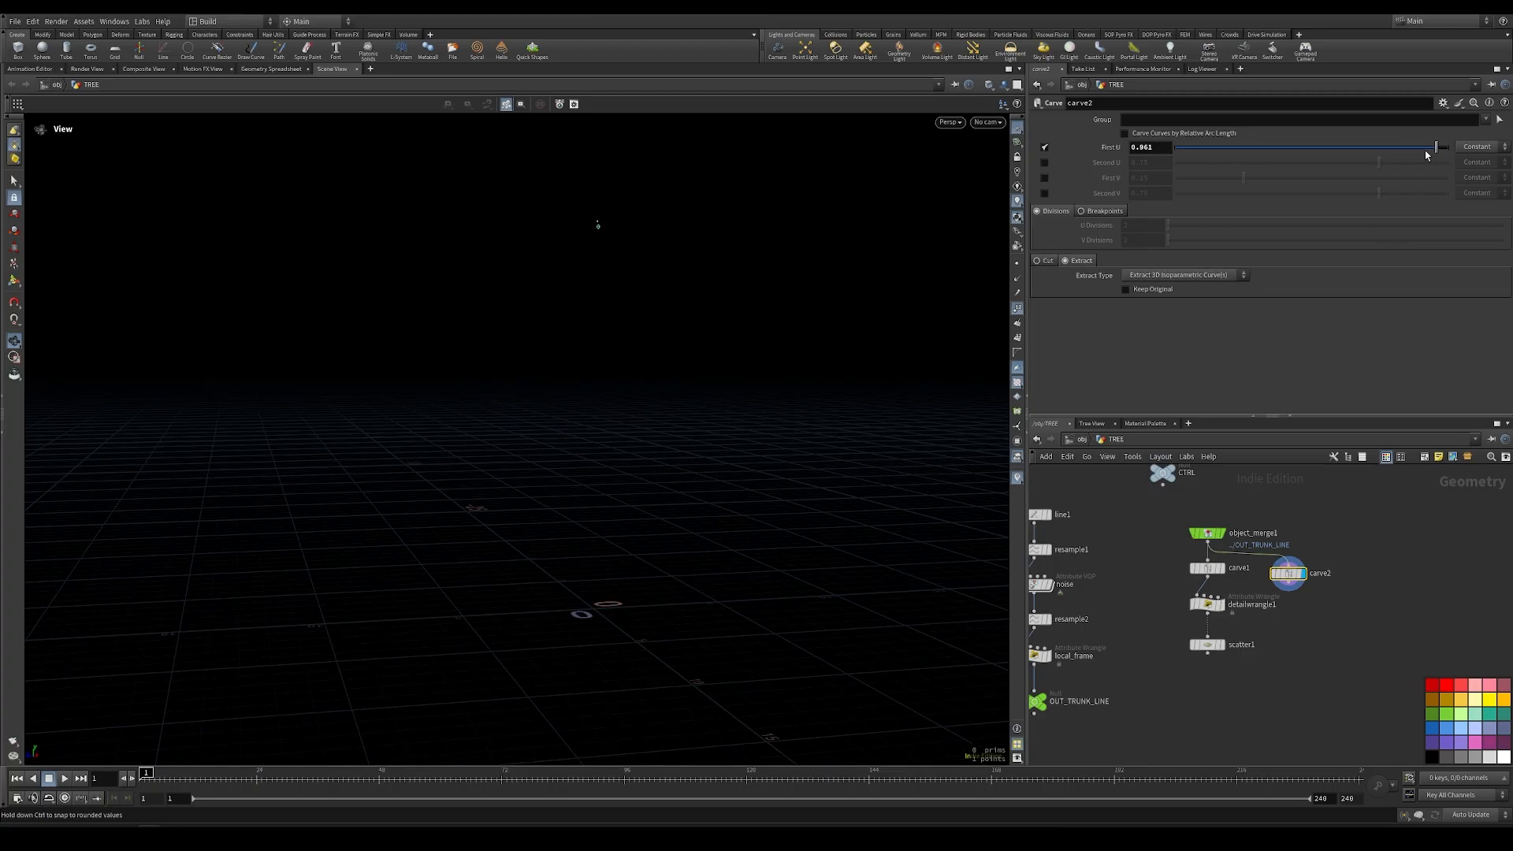
pyautogui.click(1156, 150)
pyautogui.write('0.99')
pyautogui.press('Return')
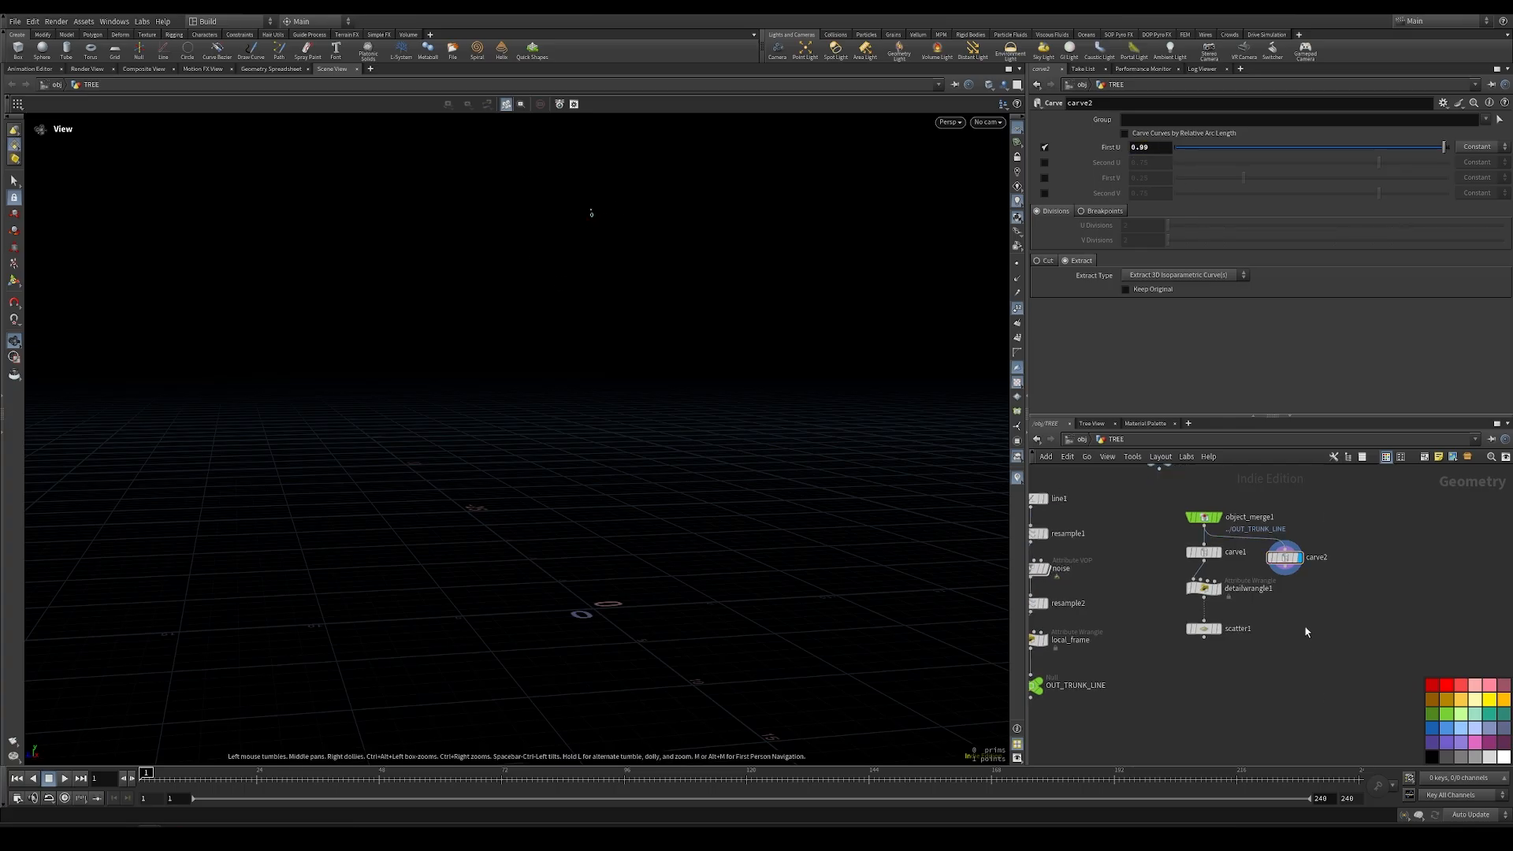
# Add a Merge node below carve2 and feed carve2's output into it
pyautogui.press('Tab')
pyautogui.write('merge')
pyautogui.press('Return')
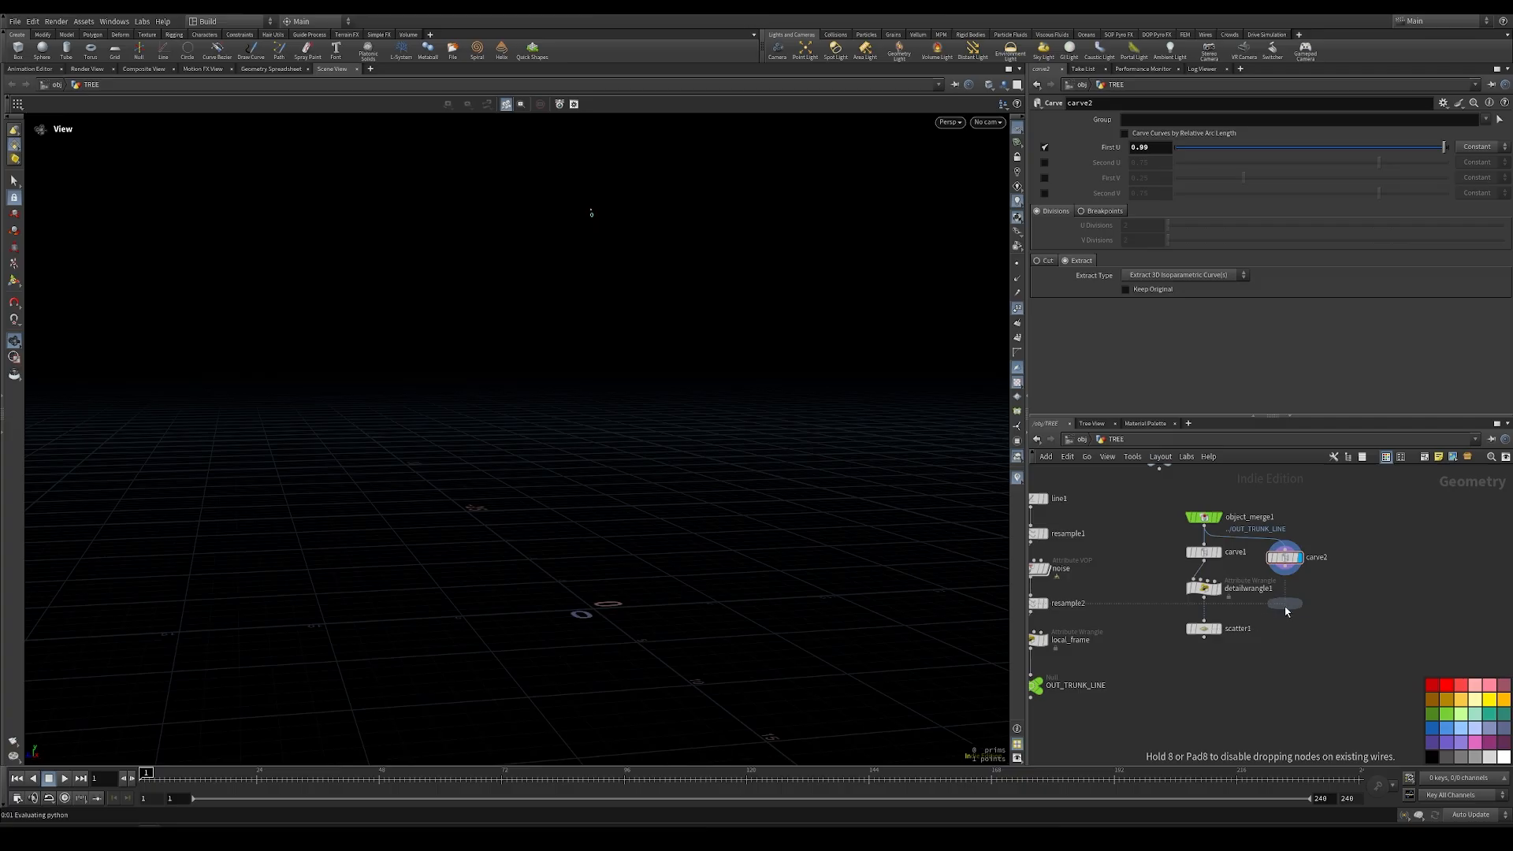
pyautogui.click(1292, 623)
pyautogui.moveTo(1292, 622); pyautogui.dragTo(1284, 557)
# Add a Transform node between carve2 and merge1 as a second merge input, and display the merge
pyautogui.press('Tab')
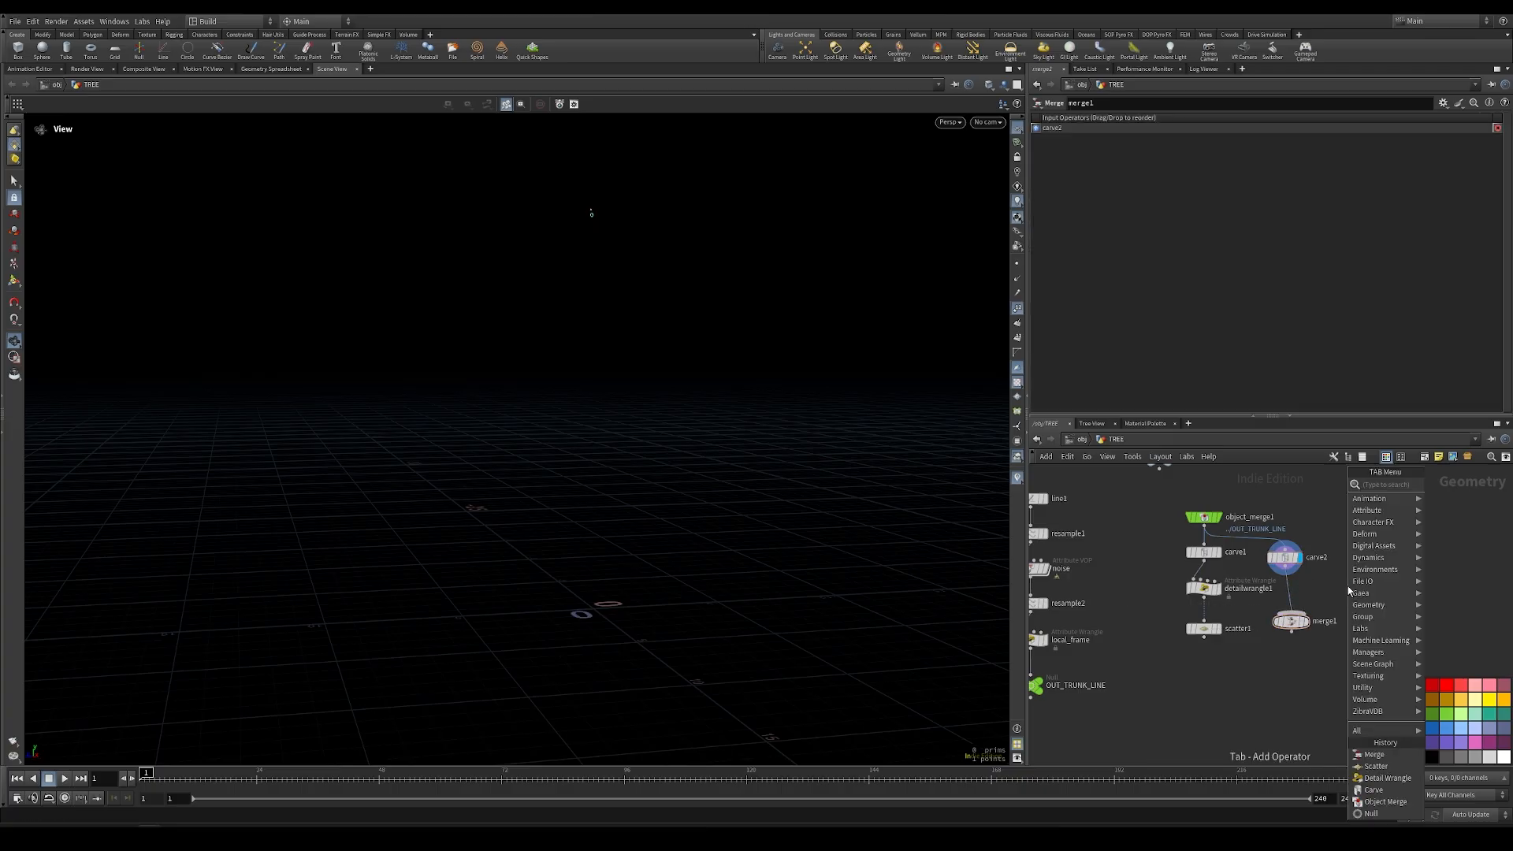
pyautogui.write('tra')
pyautogui.click(1119, 30)
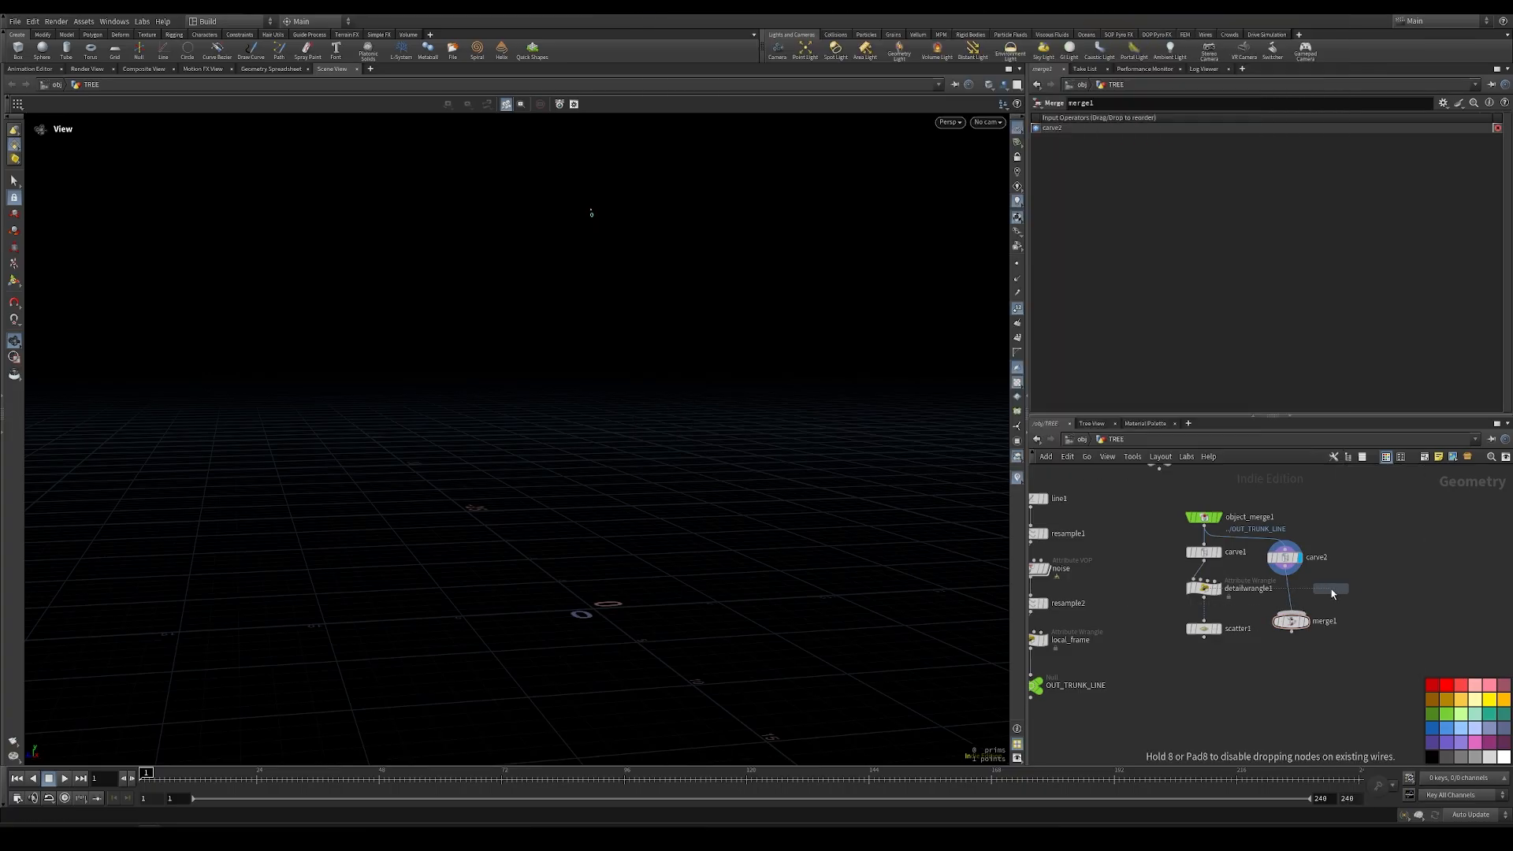
pyautogui.click(1330, 583)
pyautogui.moveTo(1268, 561); pyautogui.dragTo(1296, 648)
pyautogui.click(1296, 647)
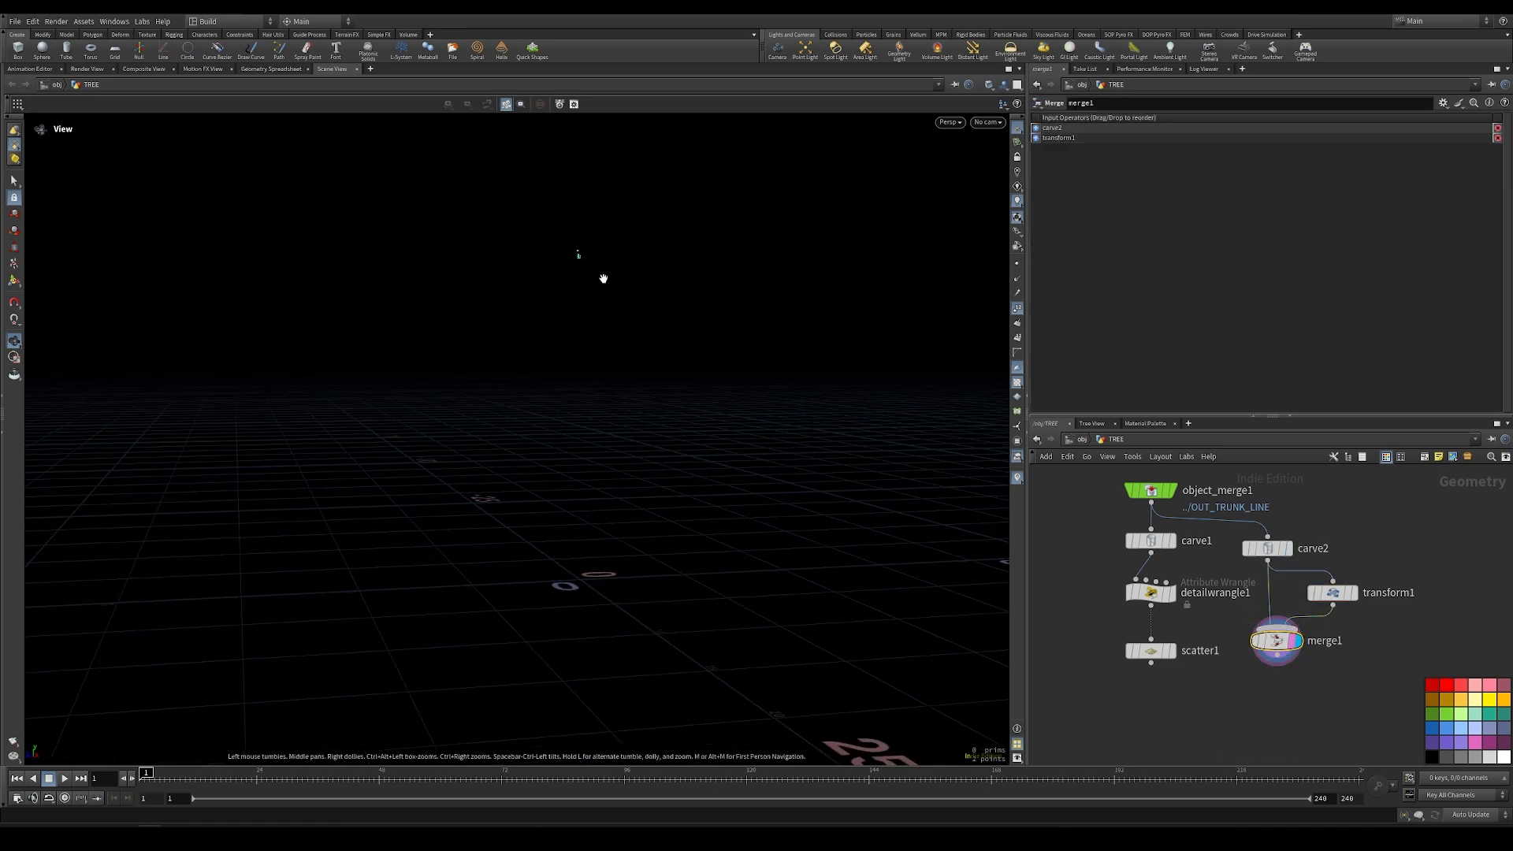
# Add a second Merge node that combines scatter1 and merge1, and display it
pyautogui.click(1135, 650)
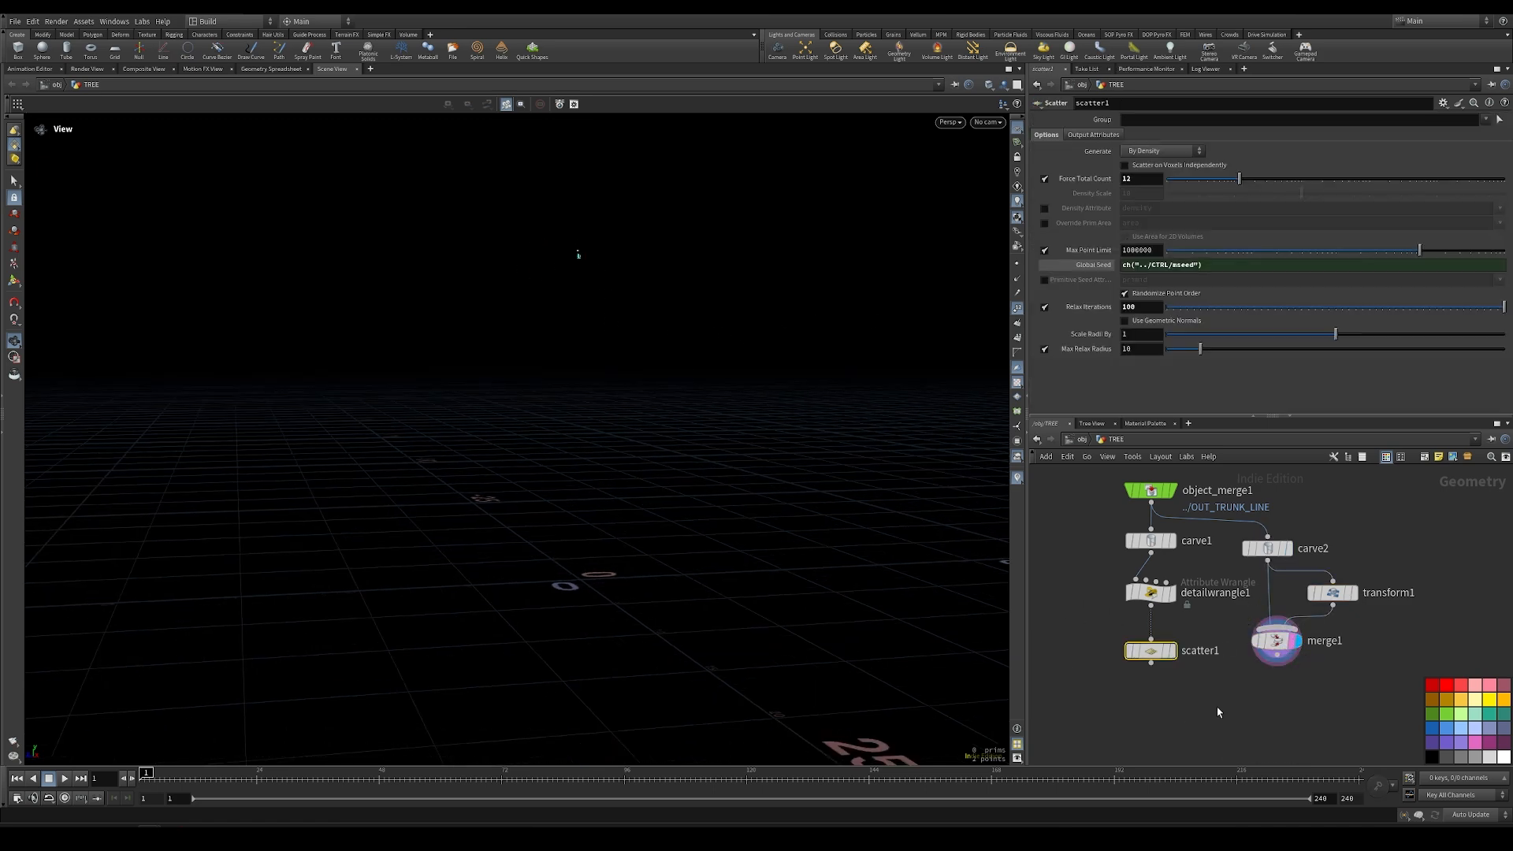
pyautogui.moveTo(1217, 712); pyautogui.dragTo(1246, 651, button='middle')
pyautogui.press('Tab')
pyautogui.write('merge')
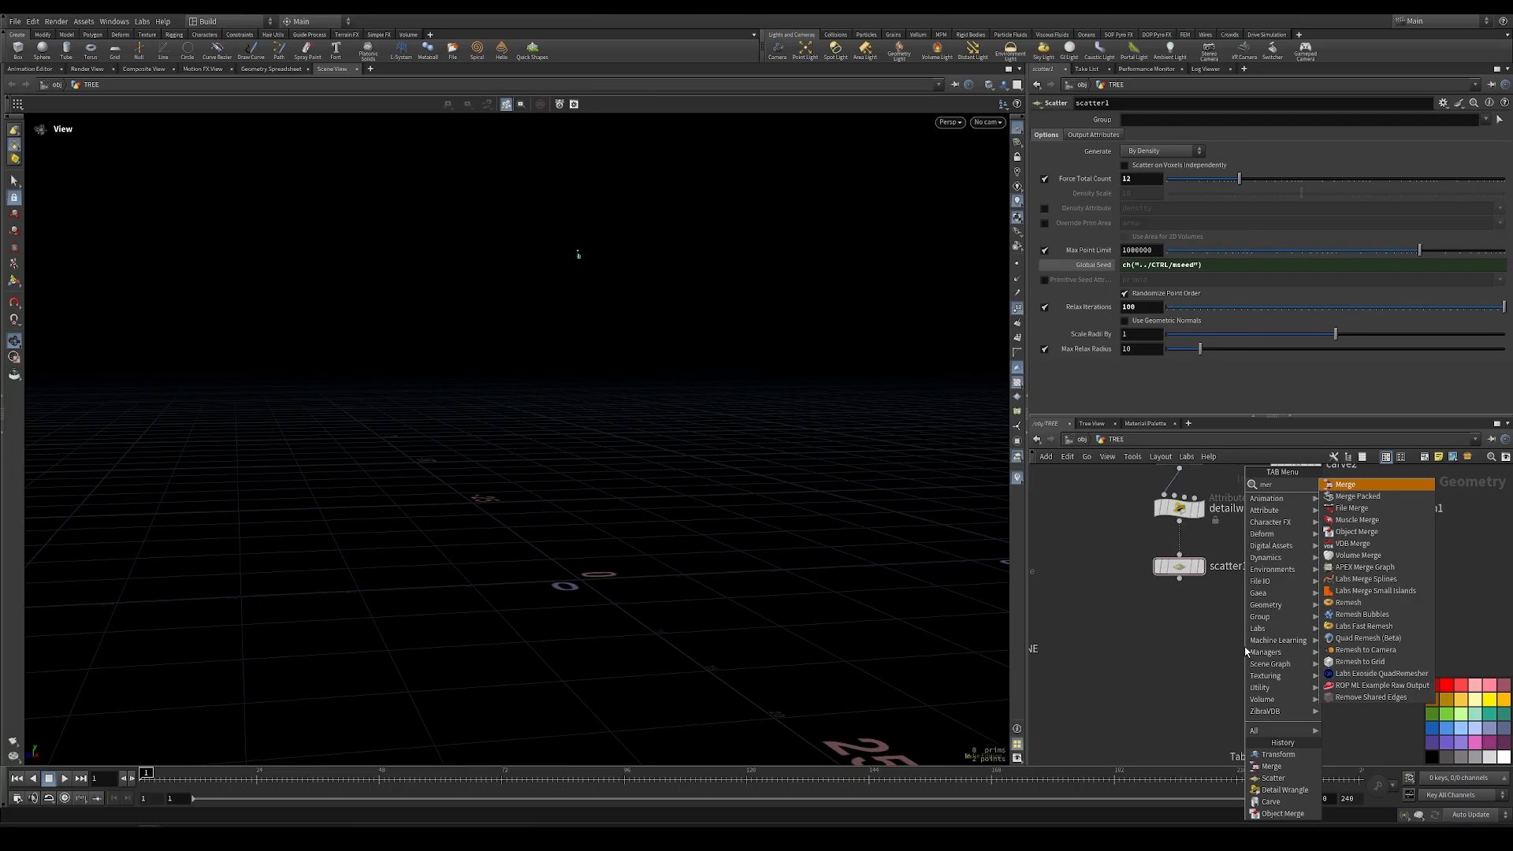
pyautogui.press('Return')
pyautogui.click(1245, 654)
pyautogui.moveTo(1192, 595); pyautogui.dragTo(1245, 640)
pyautogui.moveTo(1305, 581); pyautogui.dragTo(1244, 640)
pyautogui.click(1265, 654)
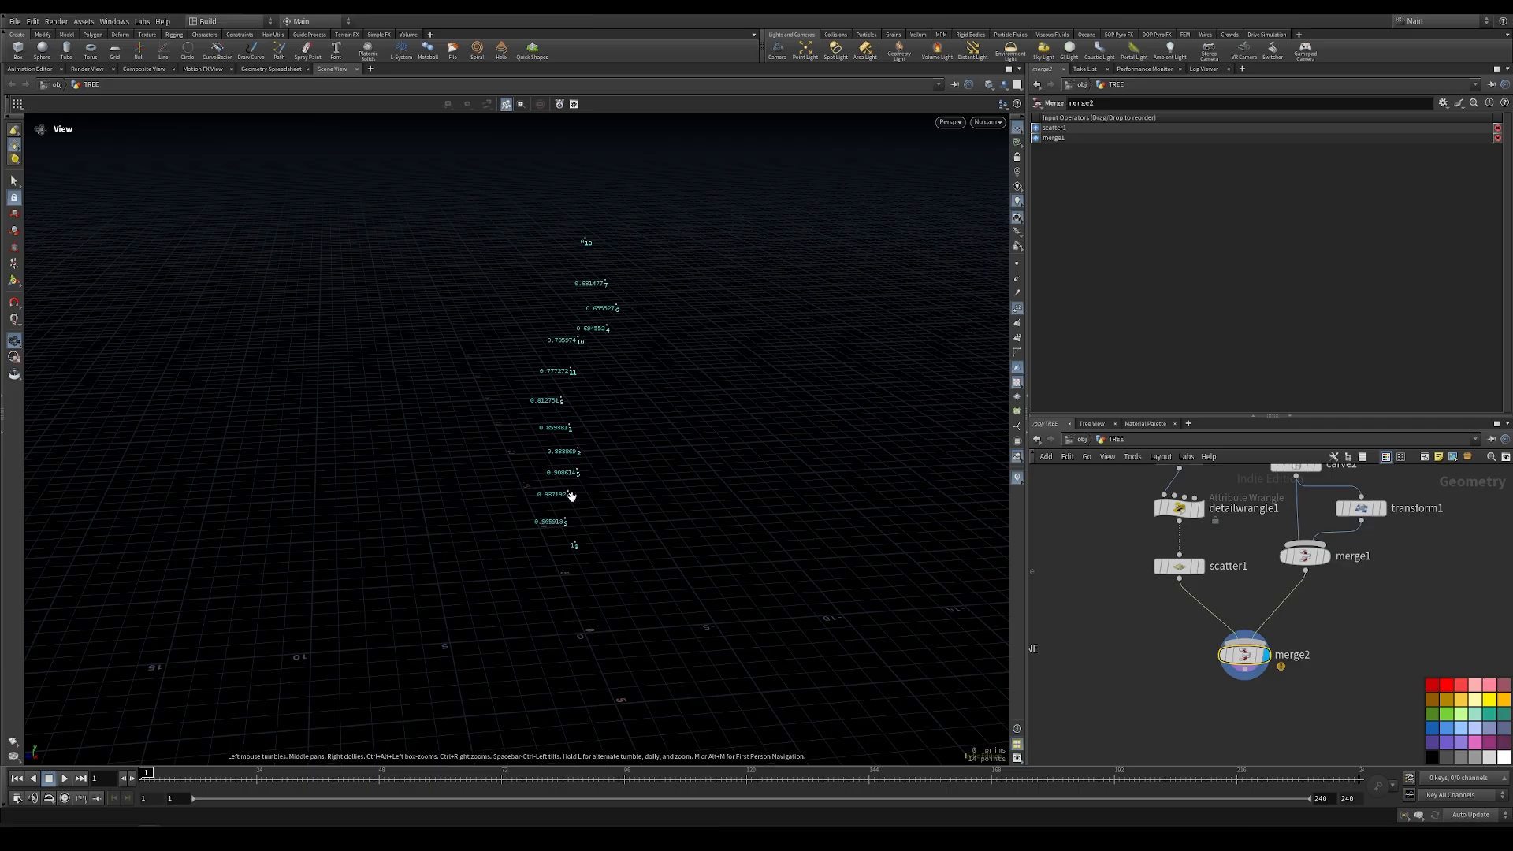
# Turn off the mass marker visualization in the viewport and examine the merged points' numbering
pyautogui.moveTo(1204, 574)
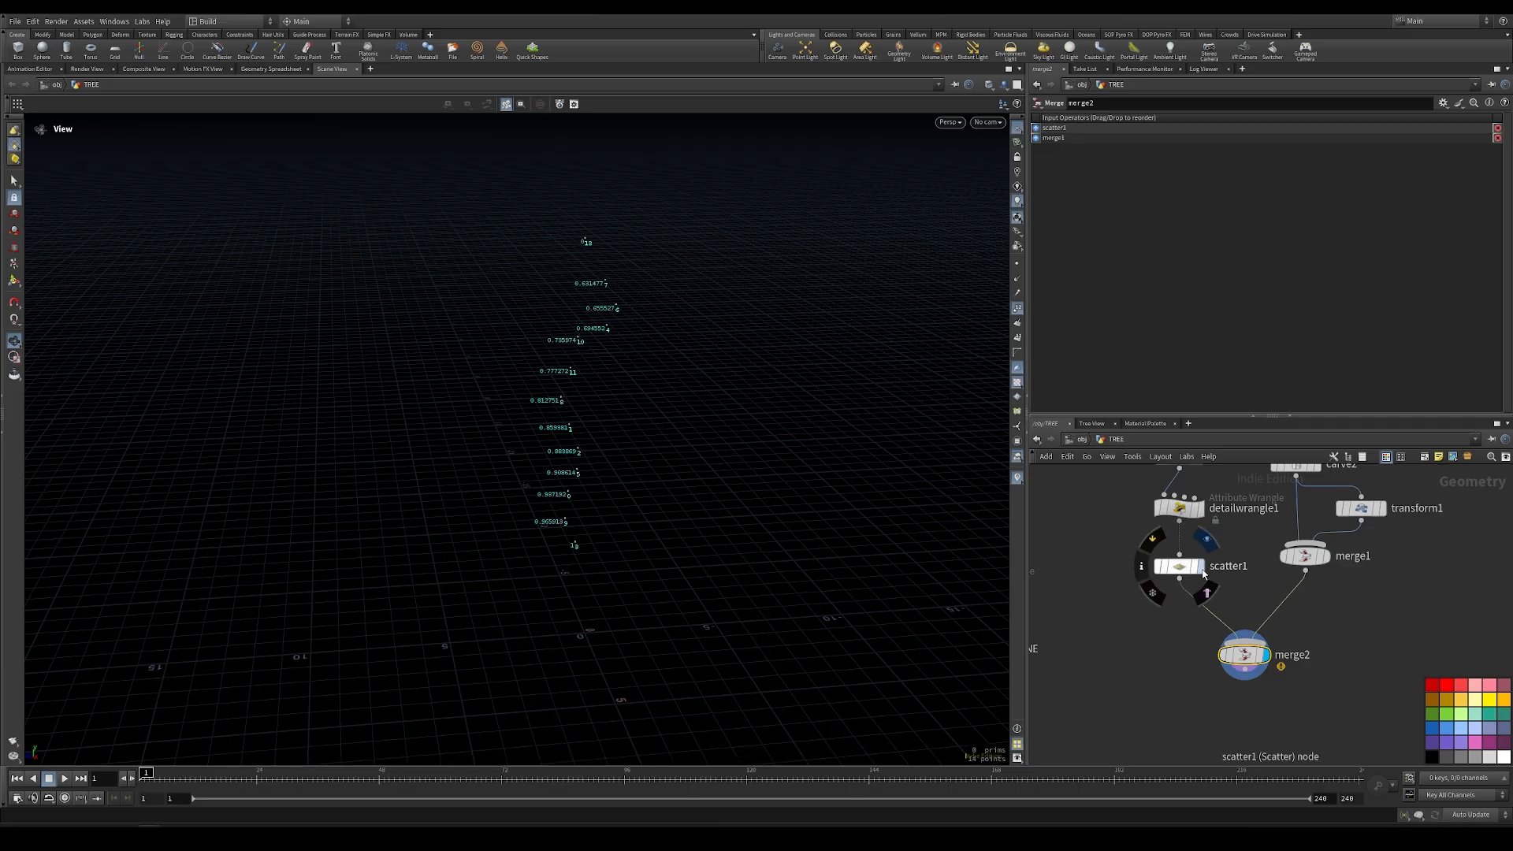
pyautogui.moveTo(1258, 659)
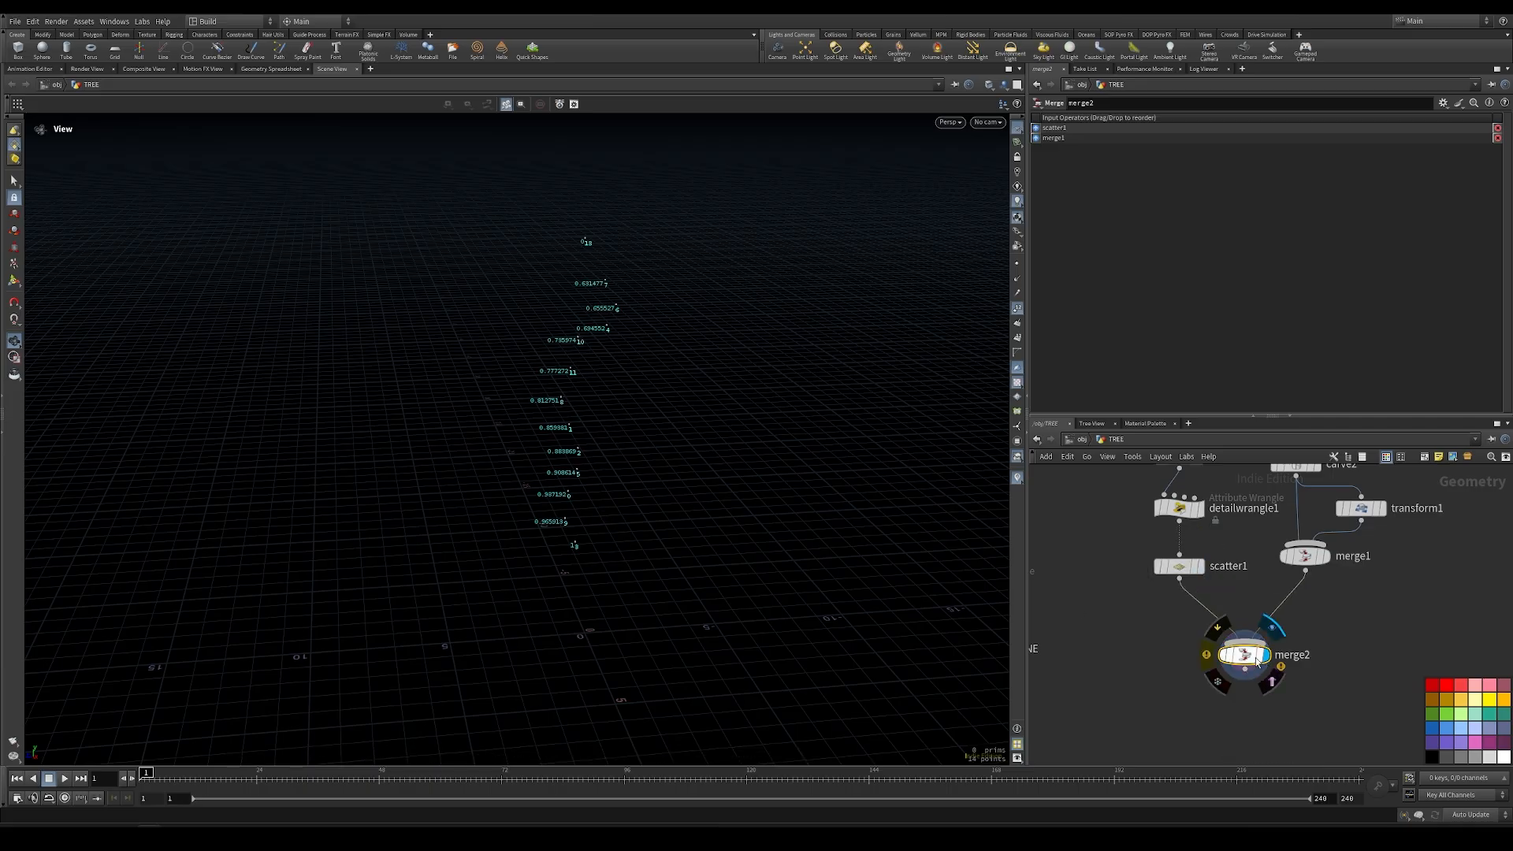
pyautogui.click(1017, 478)
pyautogui.moveTo(592, 476); pyautogui.dragTo(619, 452)
pyautogui.moveTo(620, 452); pyautogui.dragTo(655, 511, button='right')
# Insert a Sort node between scatter1 and merge2, align it under the Scatter node and display it
pyautogui.click(1178, 566)
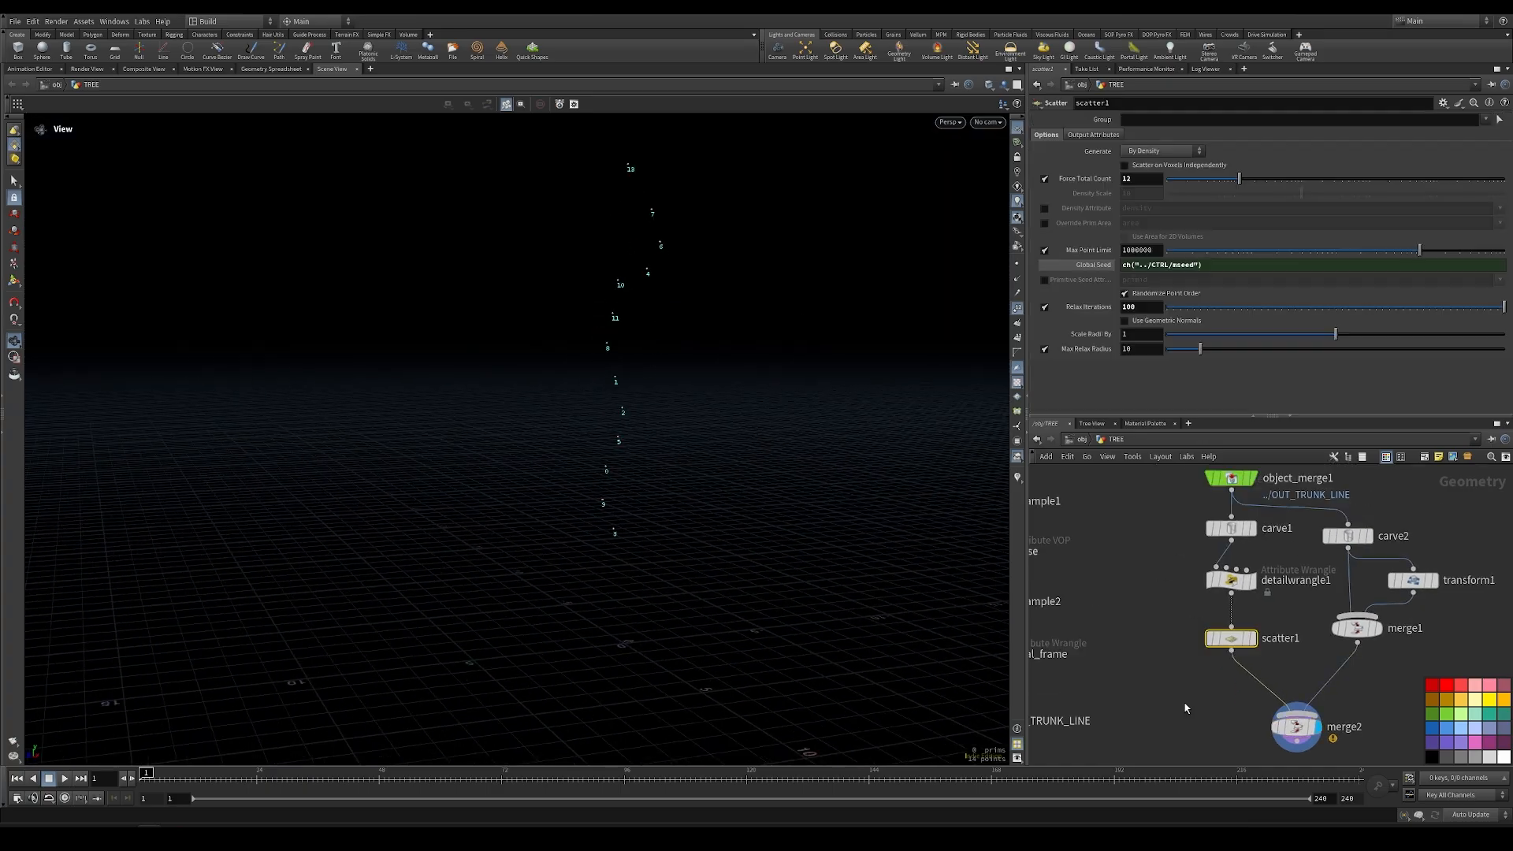
pyautogui.moveTo(1153, 618); pyautogui.dragTo(1150, 610, button='middle')
pyautogui.press('Tab')
pyautogui.write('sort')
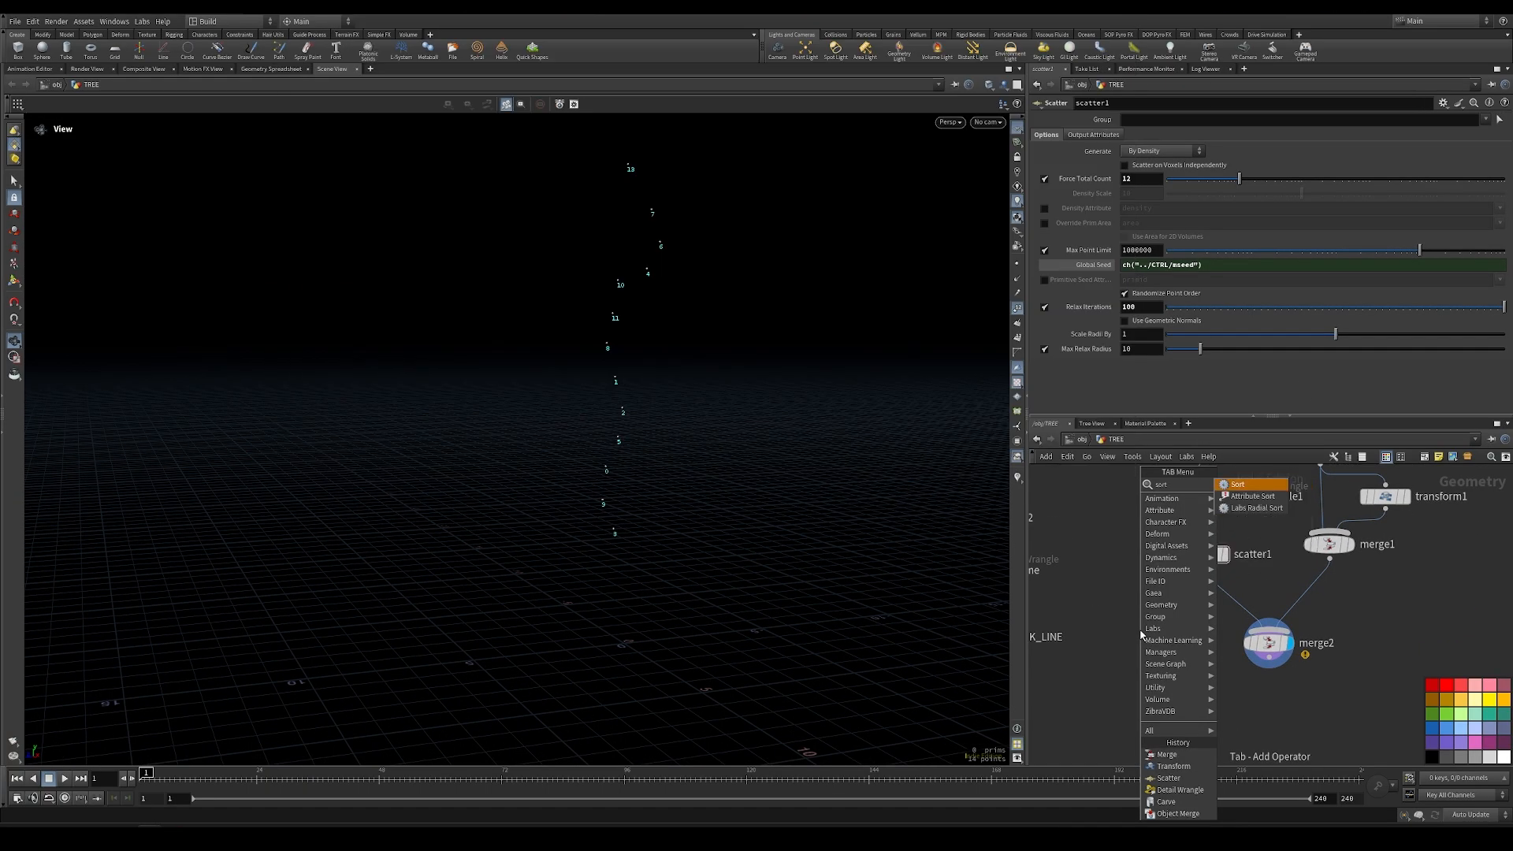
pyautogui.press('Return')
pyautogui.click(1203, 606)
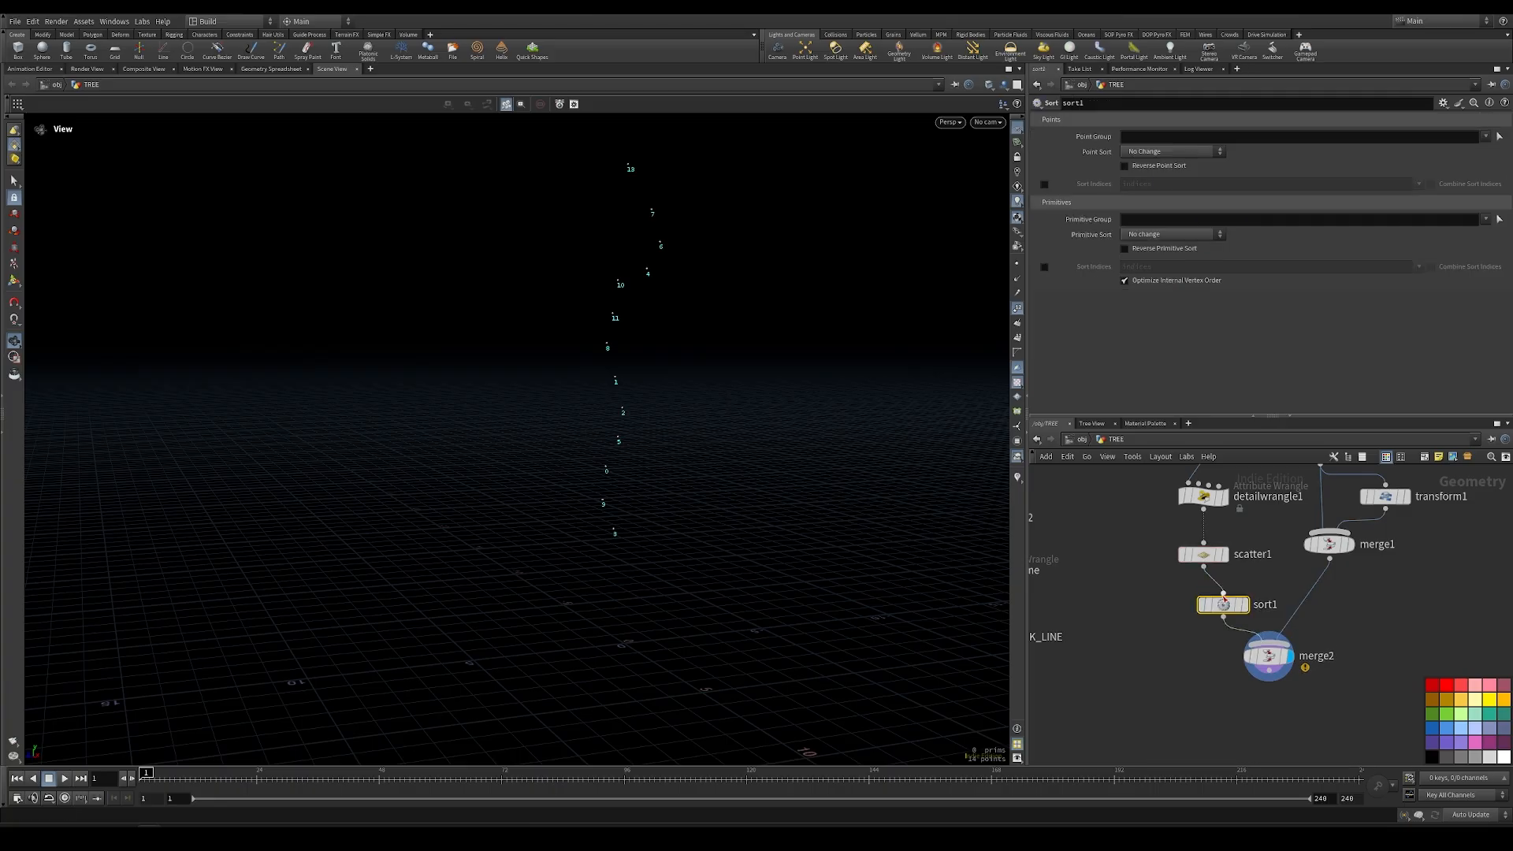
pyautogui.click(1225, 604)
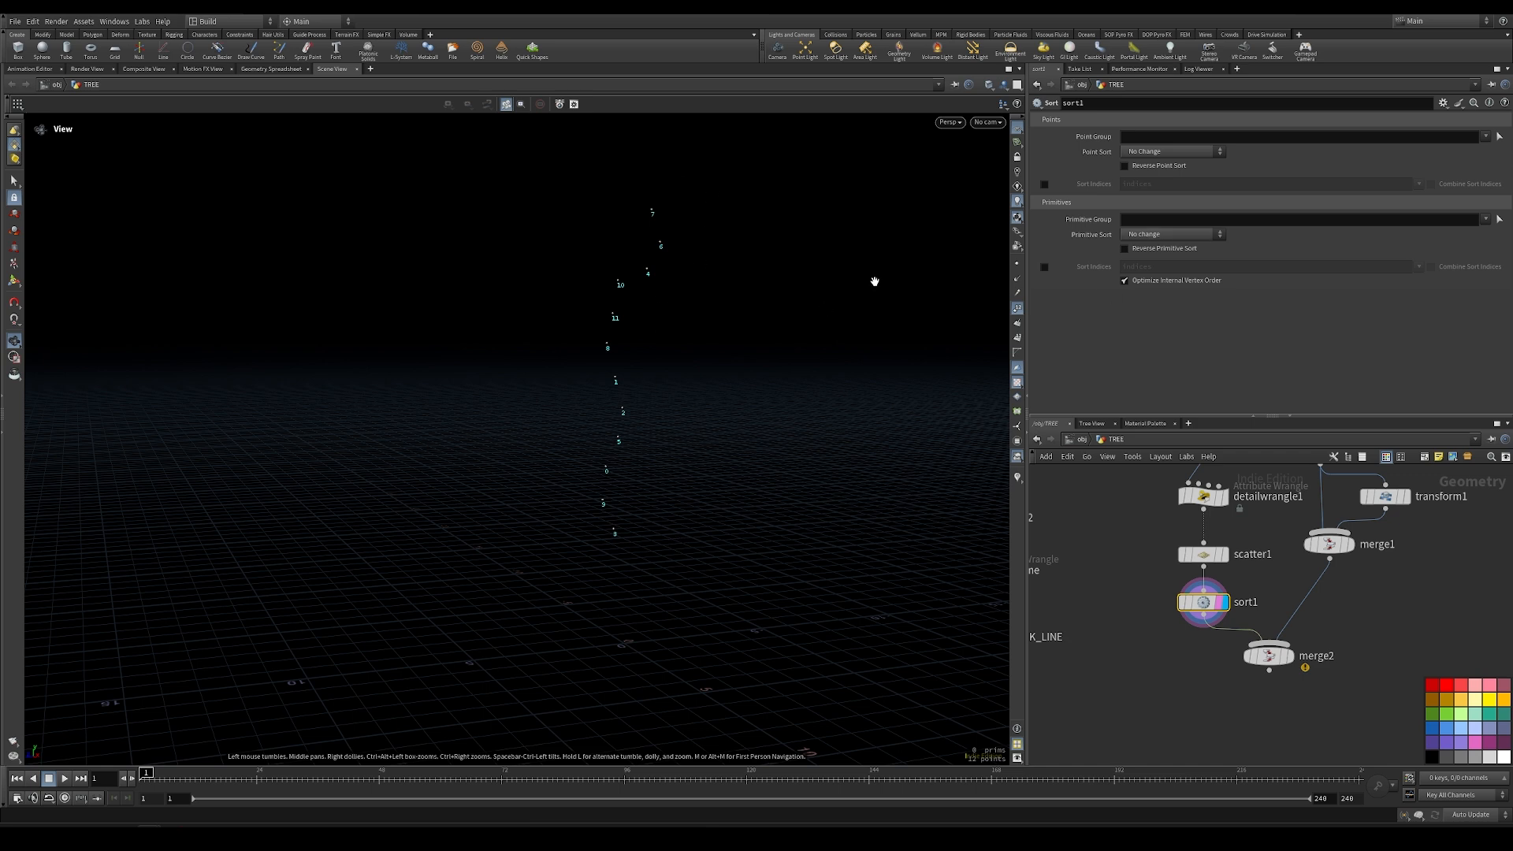
# Set the Sort node's Point Sort to By Attribute and choose the attribute that orders the points along the trunk
pyautogui.click(1171, 153)
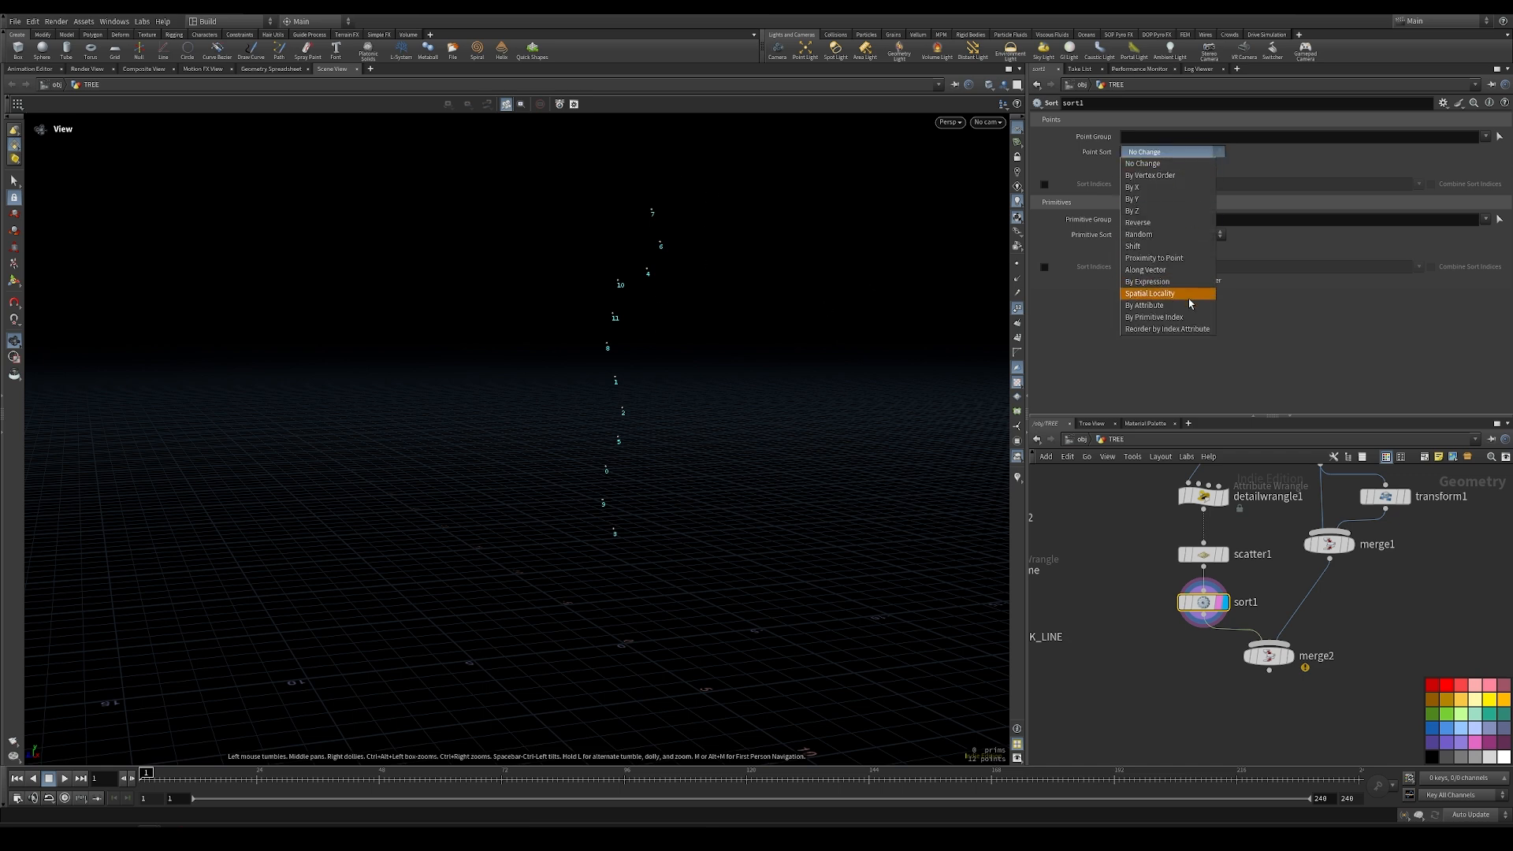
pyautogui.click(1189, 307)
pyautogui.click(1500, 167)
pyautogui.click(1489, 196)
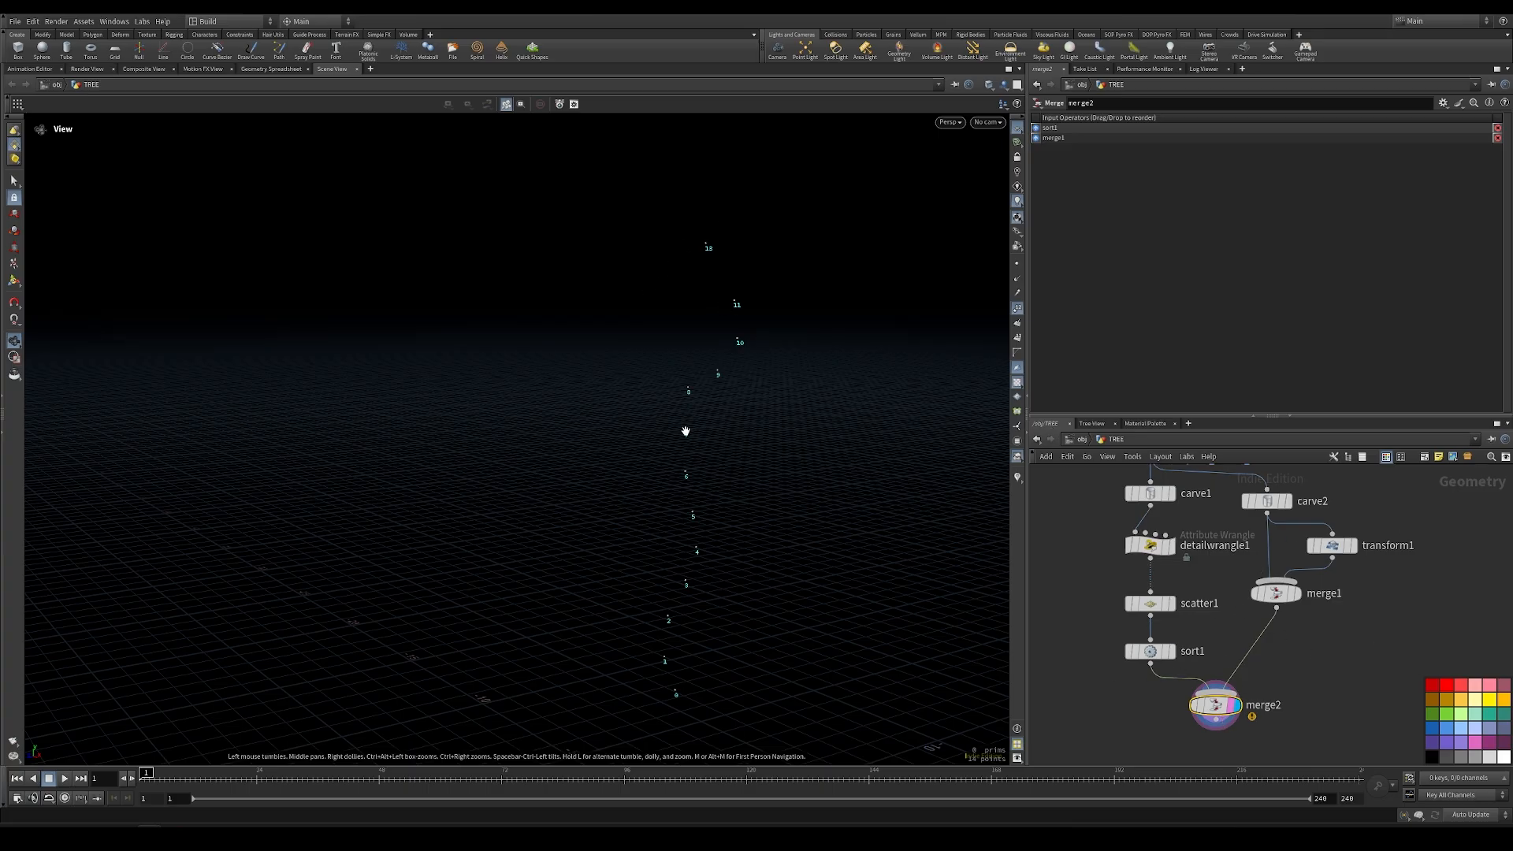
pyautogui.moveTo(1329, 687); pyautogui.dragTo(1328, 586, button='middle')
pyautogui.moveTo(1328, 585); pyautogui.dragTo(1328, 561, button='middle')
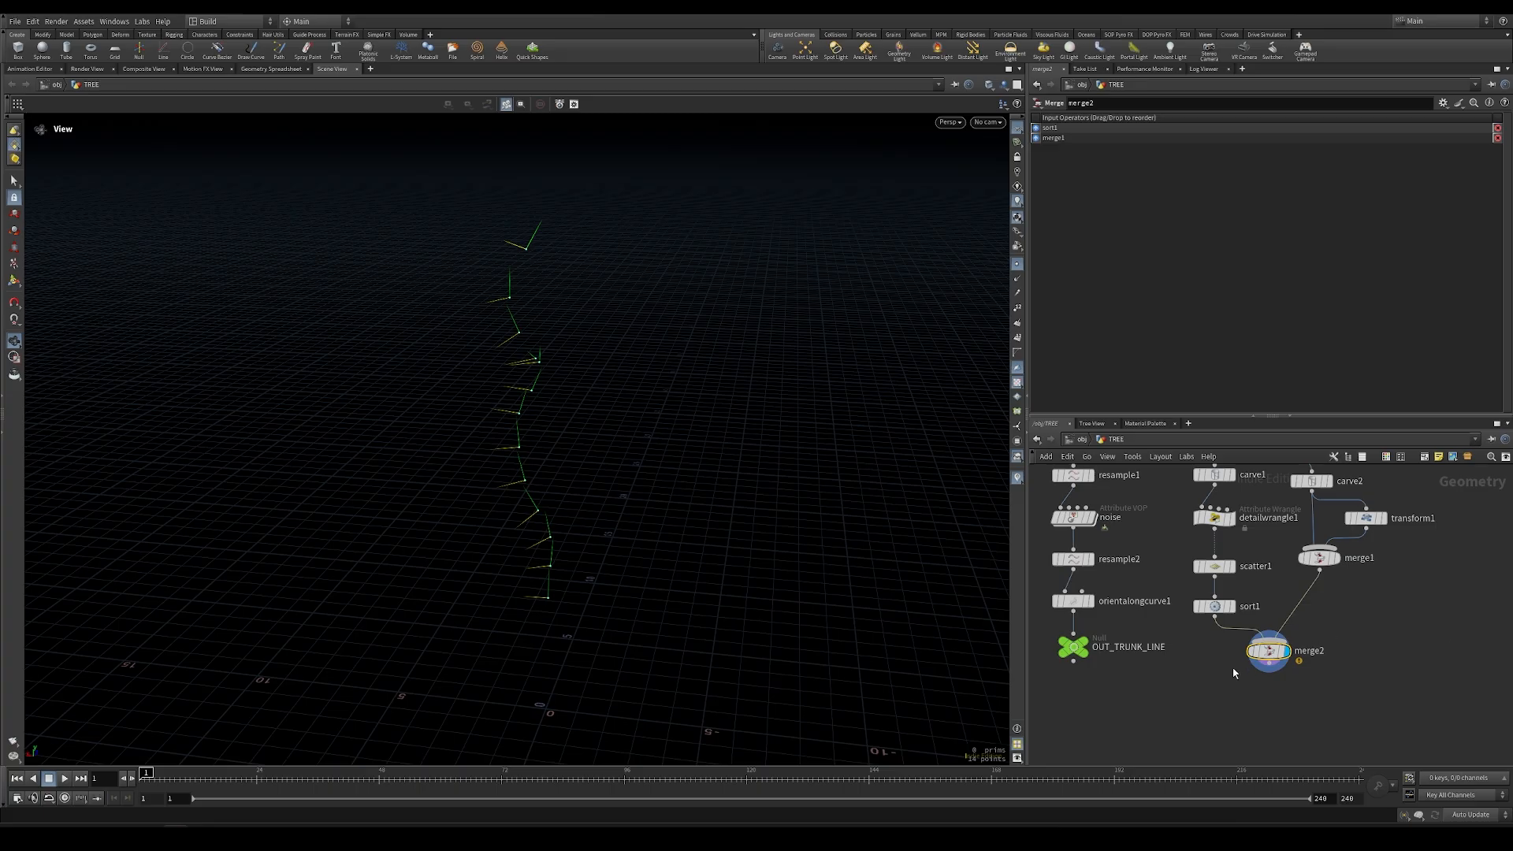
pyautogui.moveTo(588, 458); pyautogui.dragTo(604, 618)
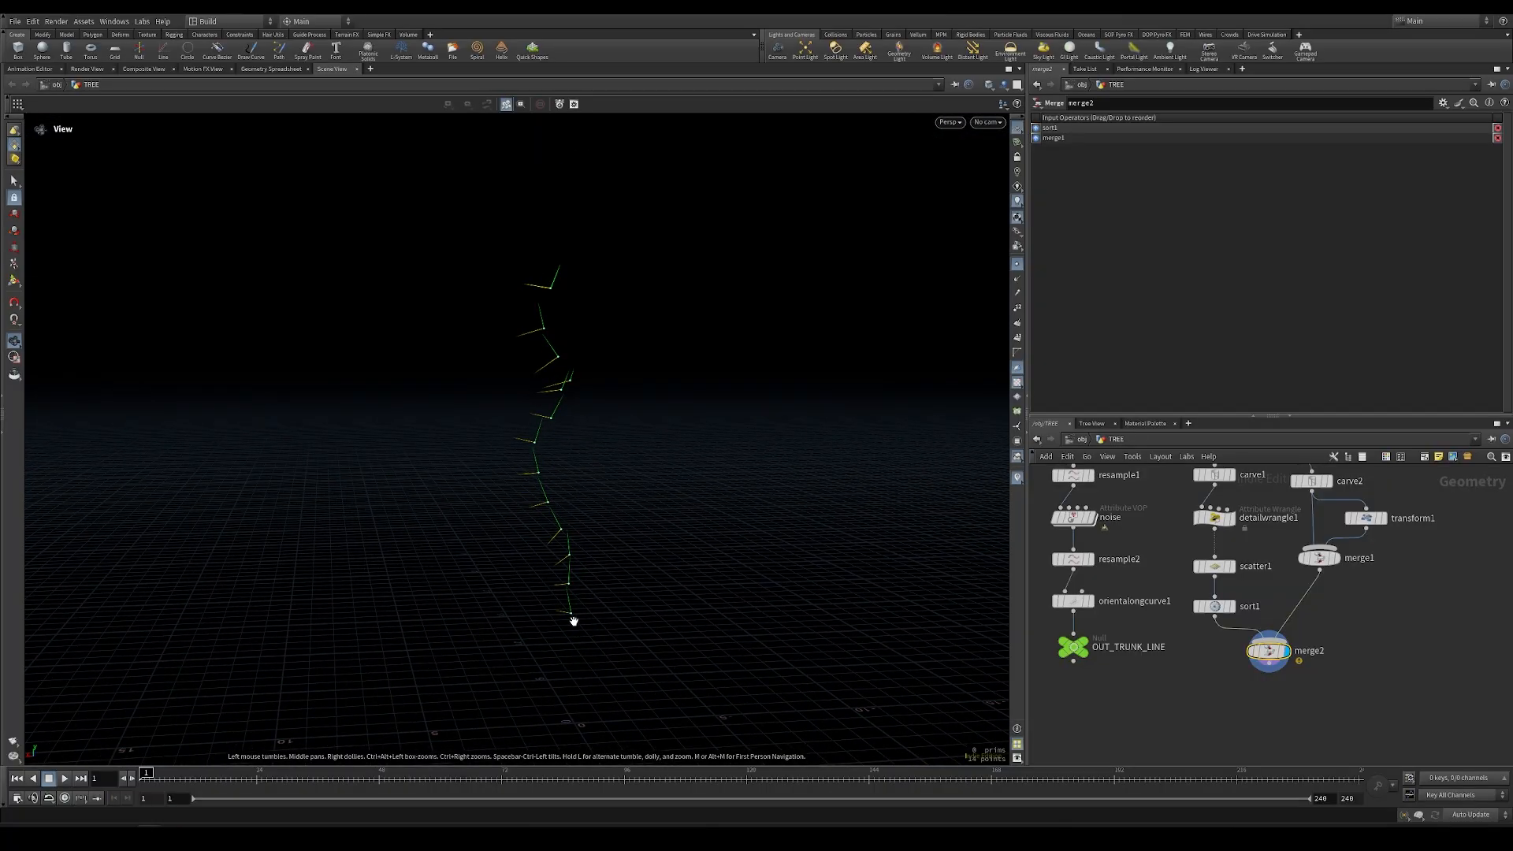
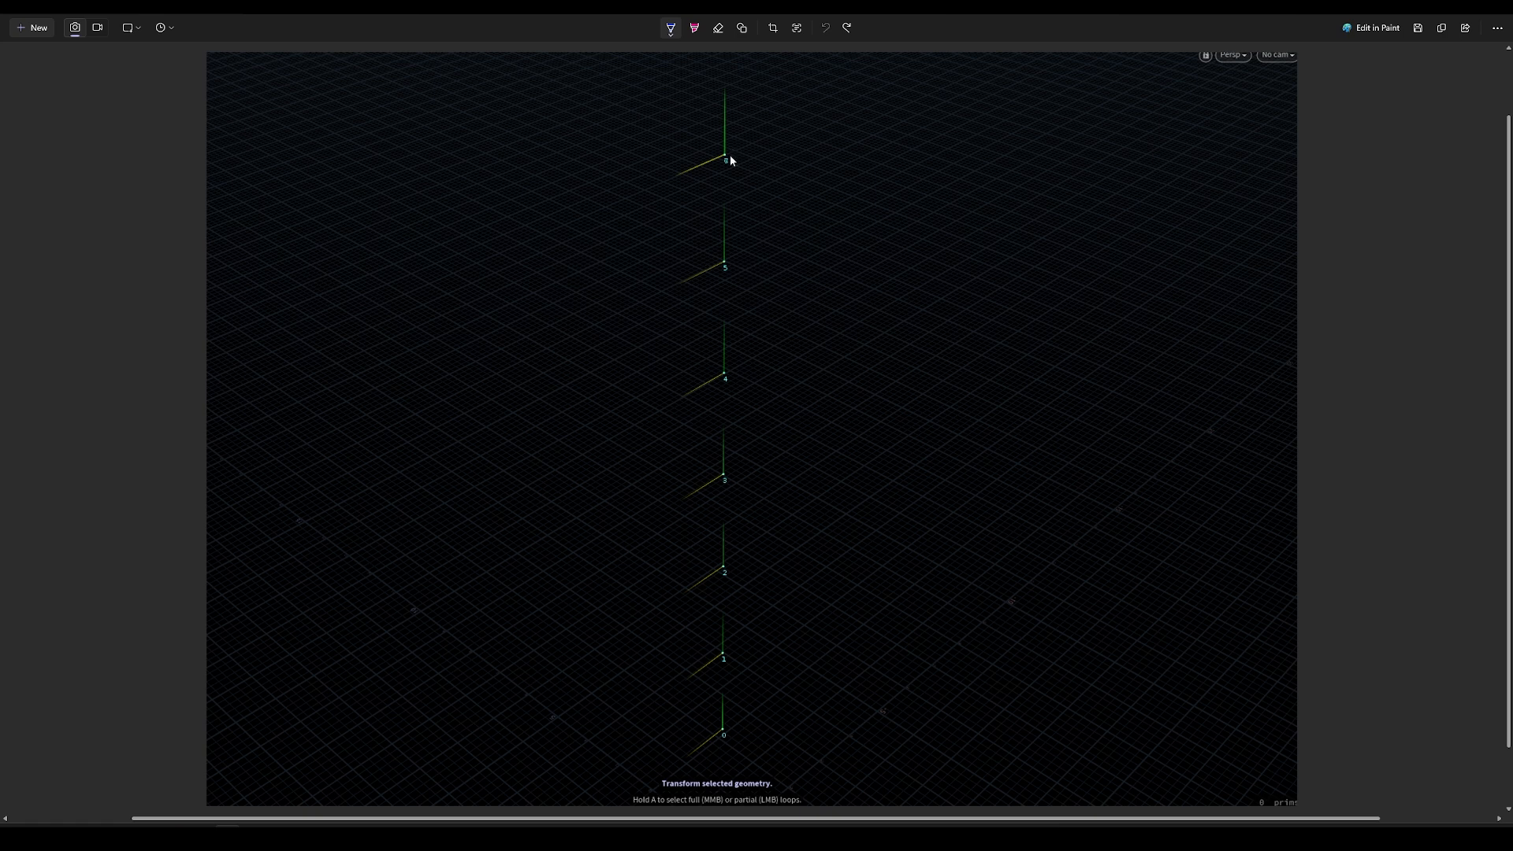
# On the viewport screenshot in Snipping Tool, draw blue curved arrows beside the upper two points and write a circled 137.5 in red
pyautogui.moveTo(725, 88)
pyautogui.mouseDown()
pyautogui.moveTo(788, 155)
pyautogui.moveTo(771, 165)
pyautogui.moveTo(764, 287)
pyautogui.moveTo(770, 276)
pyautogui.mouseUp()
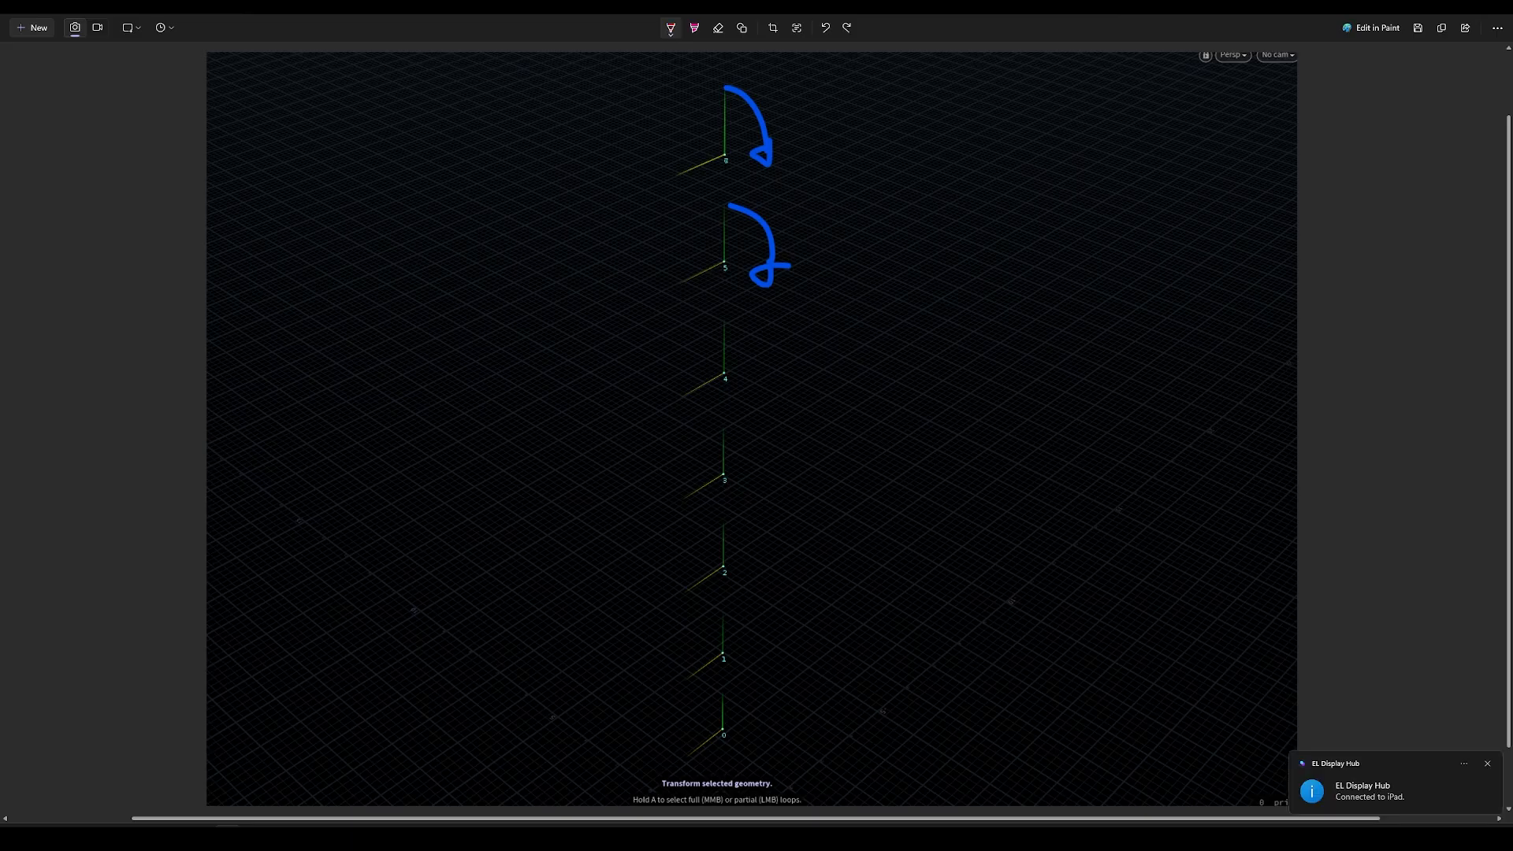
pyautogui.moveTo(894, 148); pyautogui.dragTo(913, 173)
pyautogui.moveTo(945, 117); pyautogui.dragTo(946, 164)
pyautogui.moveTo(986, 109)
pyautogui.mouseDown()
pyautogui.moveTo(996, 167)
pyautogui.moveTo(1005, 111)
pyautogui.moveTo(1031, 115)
pyautogui.moveTo(1046, 159)
pyautogui.mouseUp()
pyautogui.click(1019, 158)
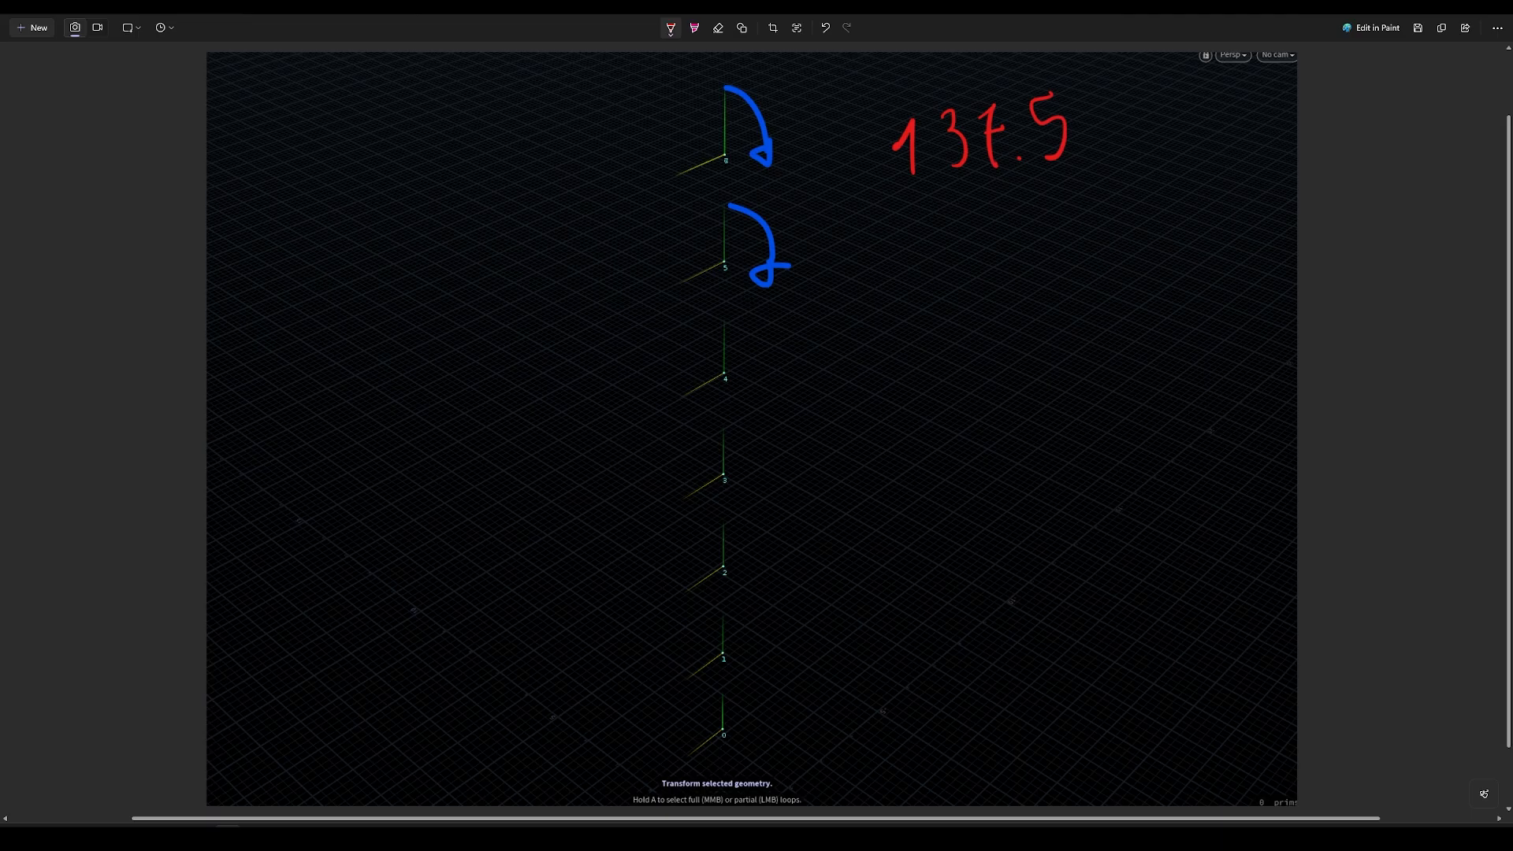
pyautogui.moveTo(904, 101)
pyautogui.mouseDown()
pyautogui.moveTo(922, 211)
pyautogui.moveTo(960, 60)
pyautogui.mouseUp()
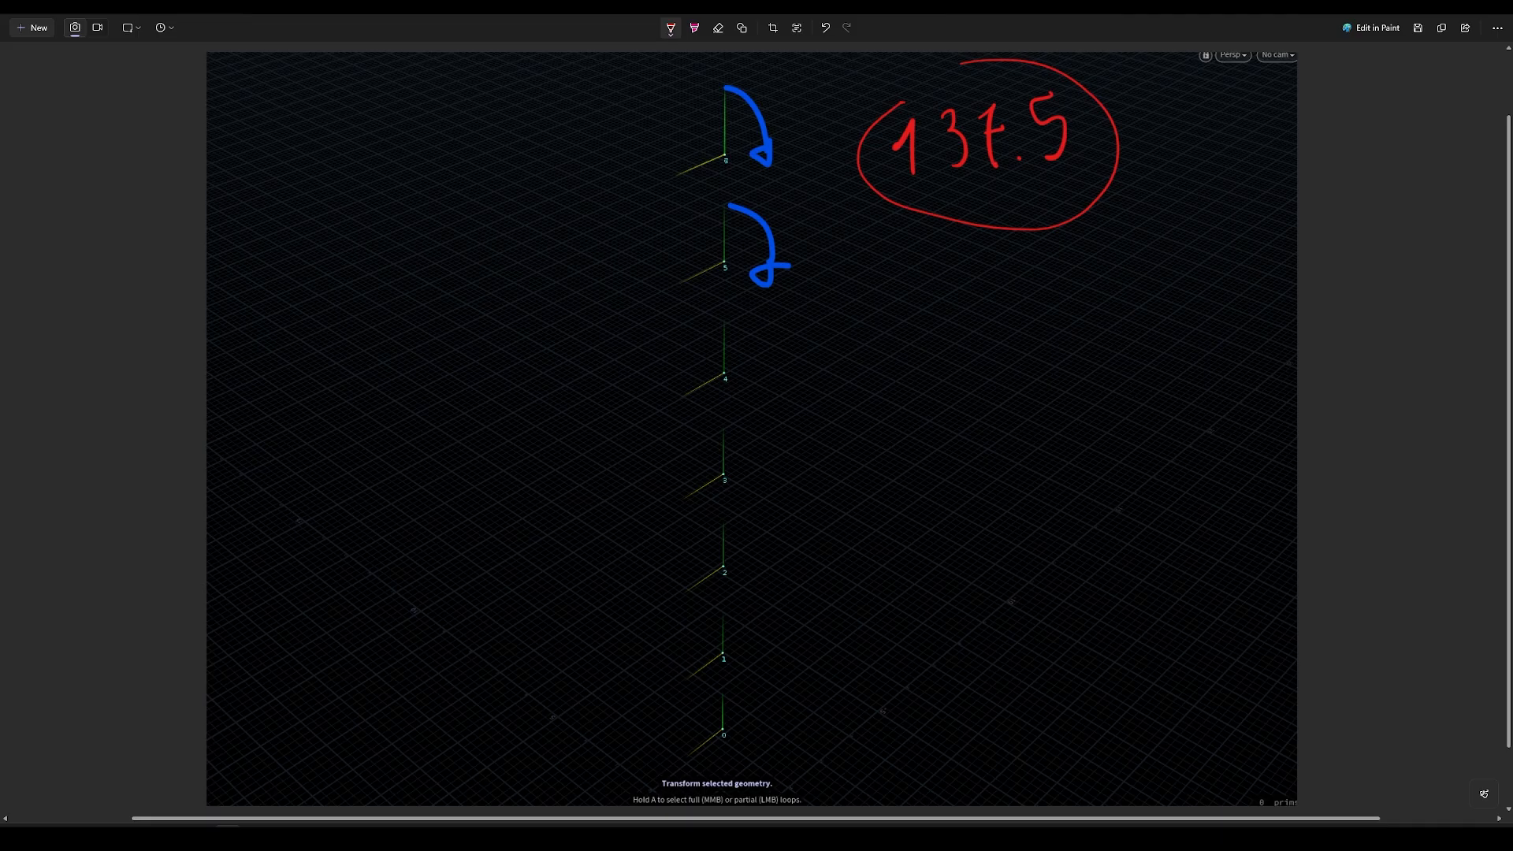
# Sketch pen strokes over the lowest points on the screenshot to illustrate how the directions rotate from point to point
pyautogui.moveTo(706, 720); pyautogui.dragTo(715, 724)
pyautogui.moveTo(722, 649); pyautogui.dragTo(780, 638)
pyautogui.moveTo(723, 564); pyautogui.dragTo(738, 510)
pyautogui.moveTo(676, 751)
pyautogui.mouseDown()
pyautogui.moveTo(881, 561)
pyautogui.moveTo(858, 561)
pyautogui.moveTo(619, 331)
pyautogui.moveTo(603, 89)
pyautogui.moveTo(557, 122)
pyautogui.mouseUp()
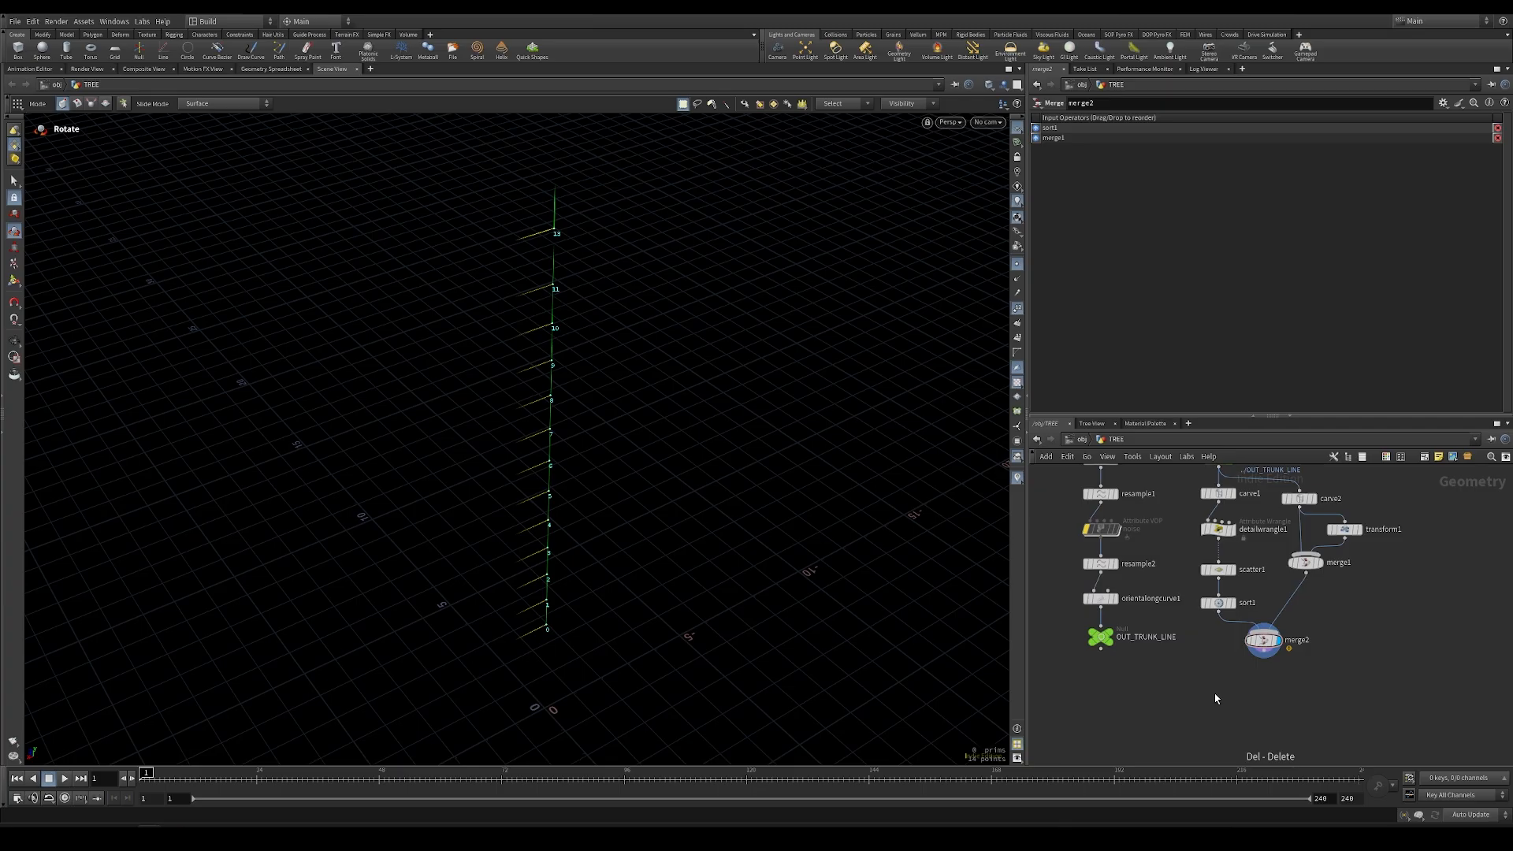
# Add a Point Wrangle node below merge2 and return to the TREE network level
pyautogui.press('Tab')
pyautogui.write('wrangle')
pyautogui.press('Down')
pyautogui.press('Down')
pyautogui.press('Down')
pyautogui.press('Return')
pyautogui.doubleClick(1268, 696)
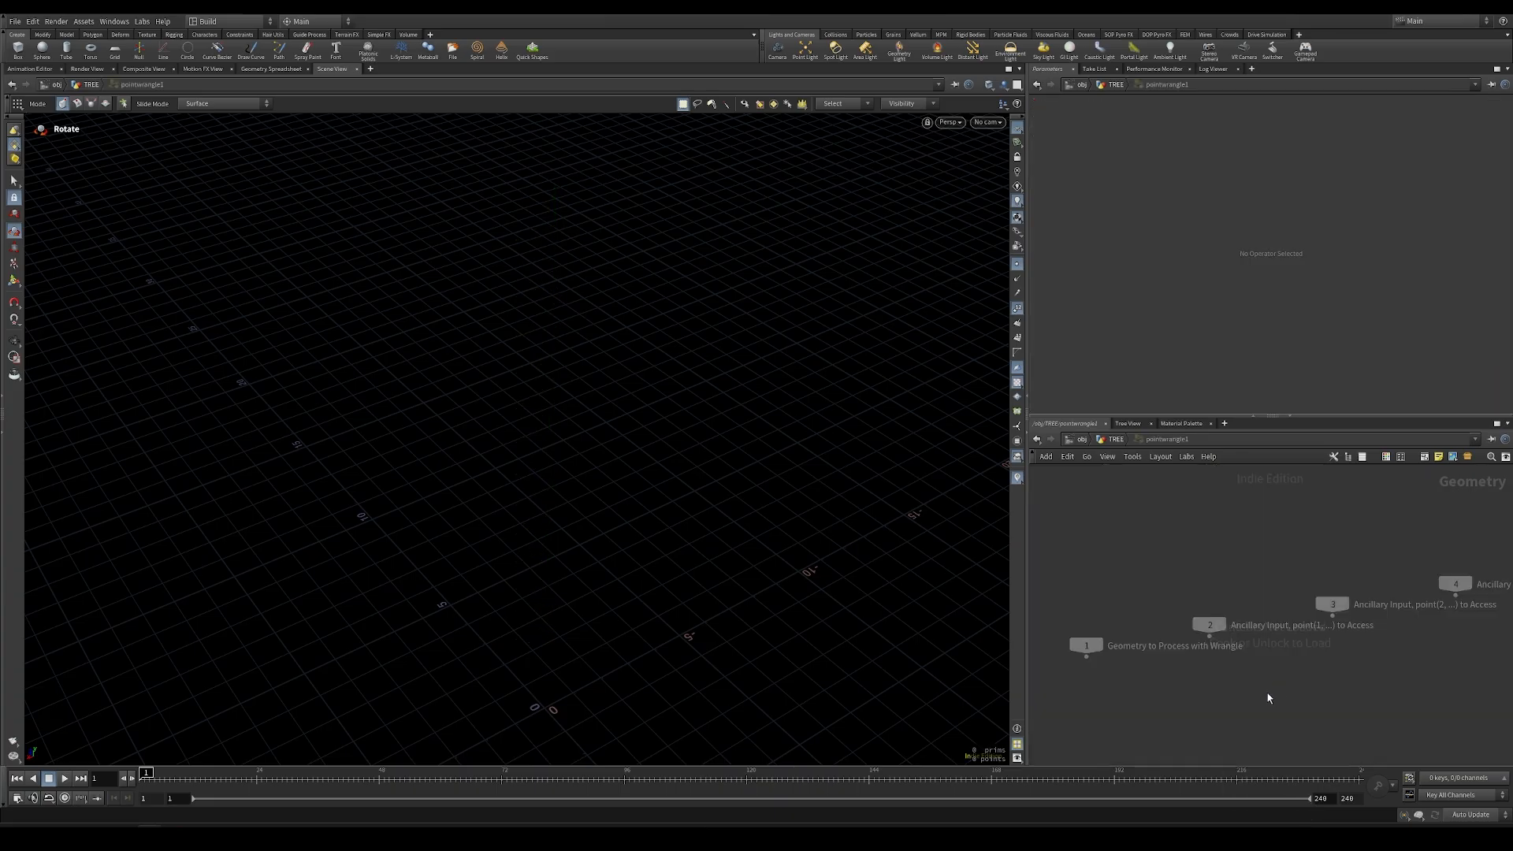
pyautogui.click(1113, 440)
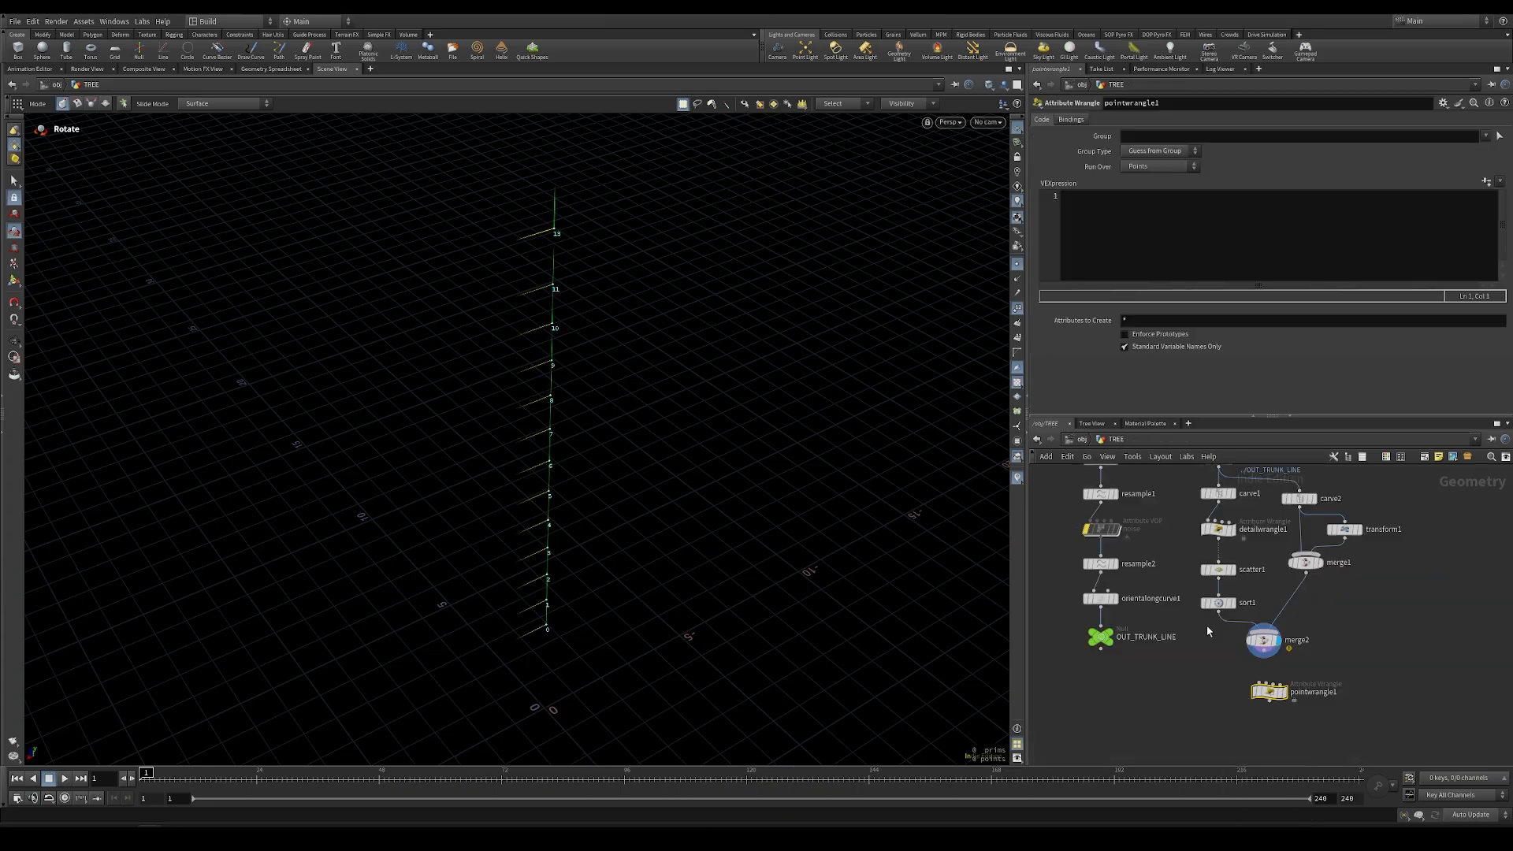
# Align the wrangle under merge2, rename it init_attr, wire it to merge2 and display it
pyautogui.moveTo(1278, 681); pyautogui.dragTo(1272, 692)
pyautogui.doubleClick(1308, 702)
pyautogui.write('init_attr')
pyautogui.press('Return')
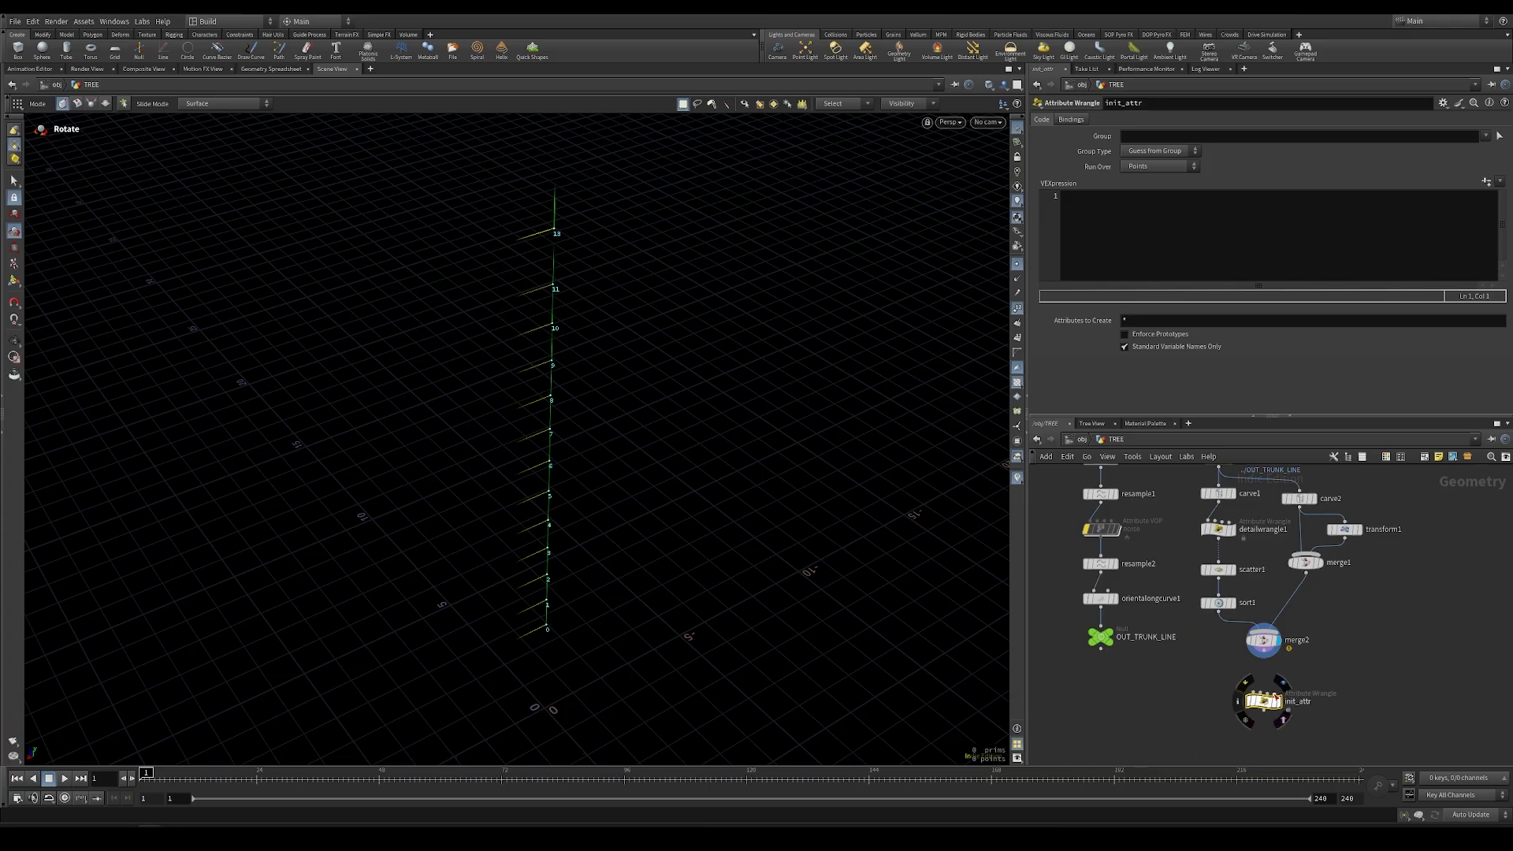
pyautogui.click(1280, 703)
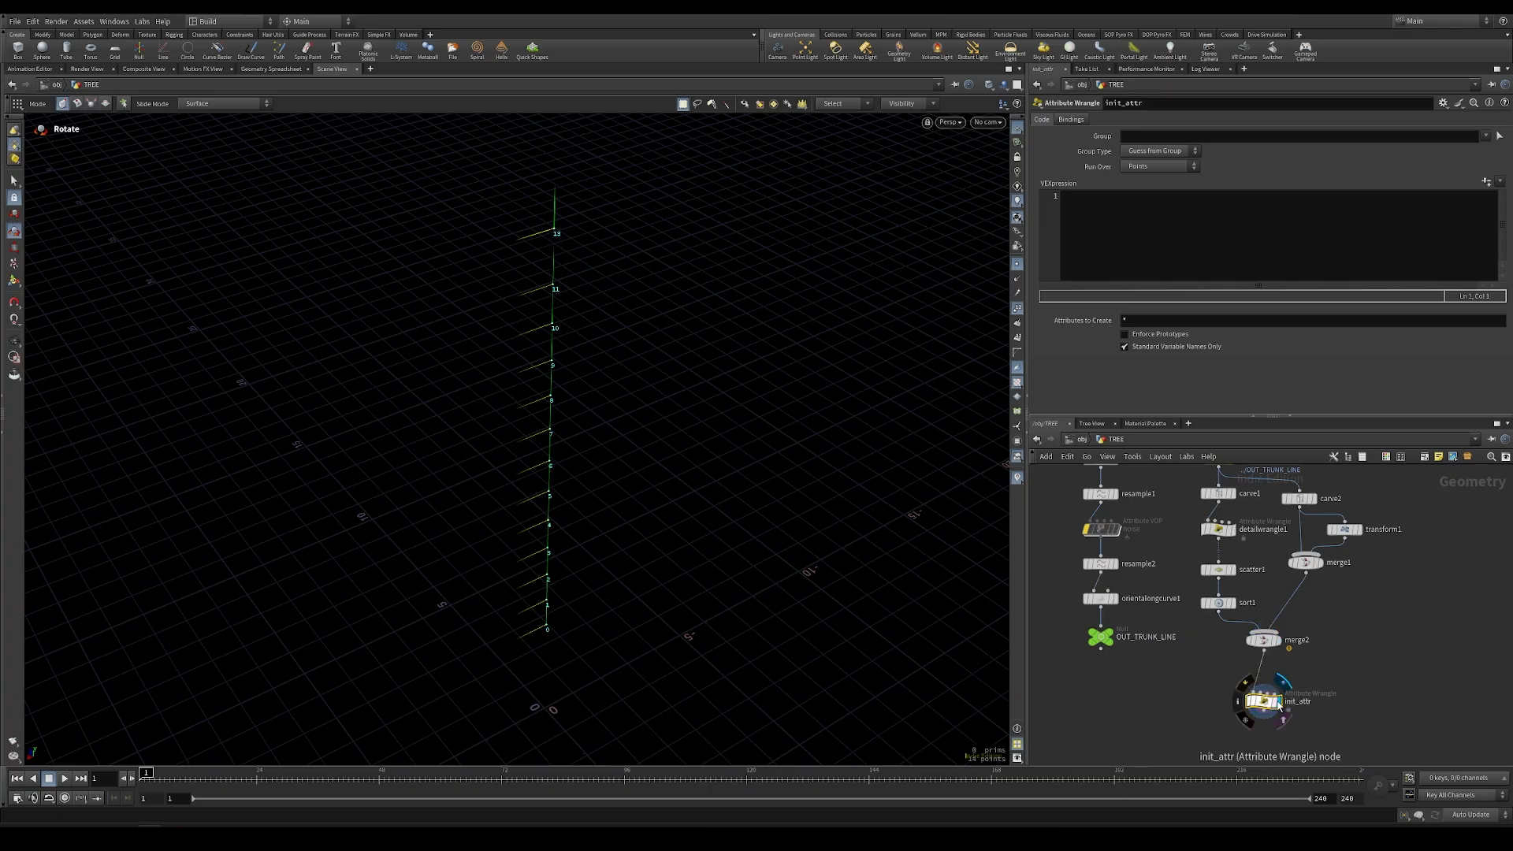
# In init_attr's VEXpression, declare int seed = chi("seed"); and, after a blank line, float golden = chf("golden");
pyautogui.click(1163, 218)
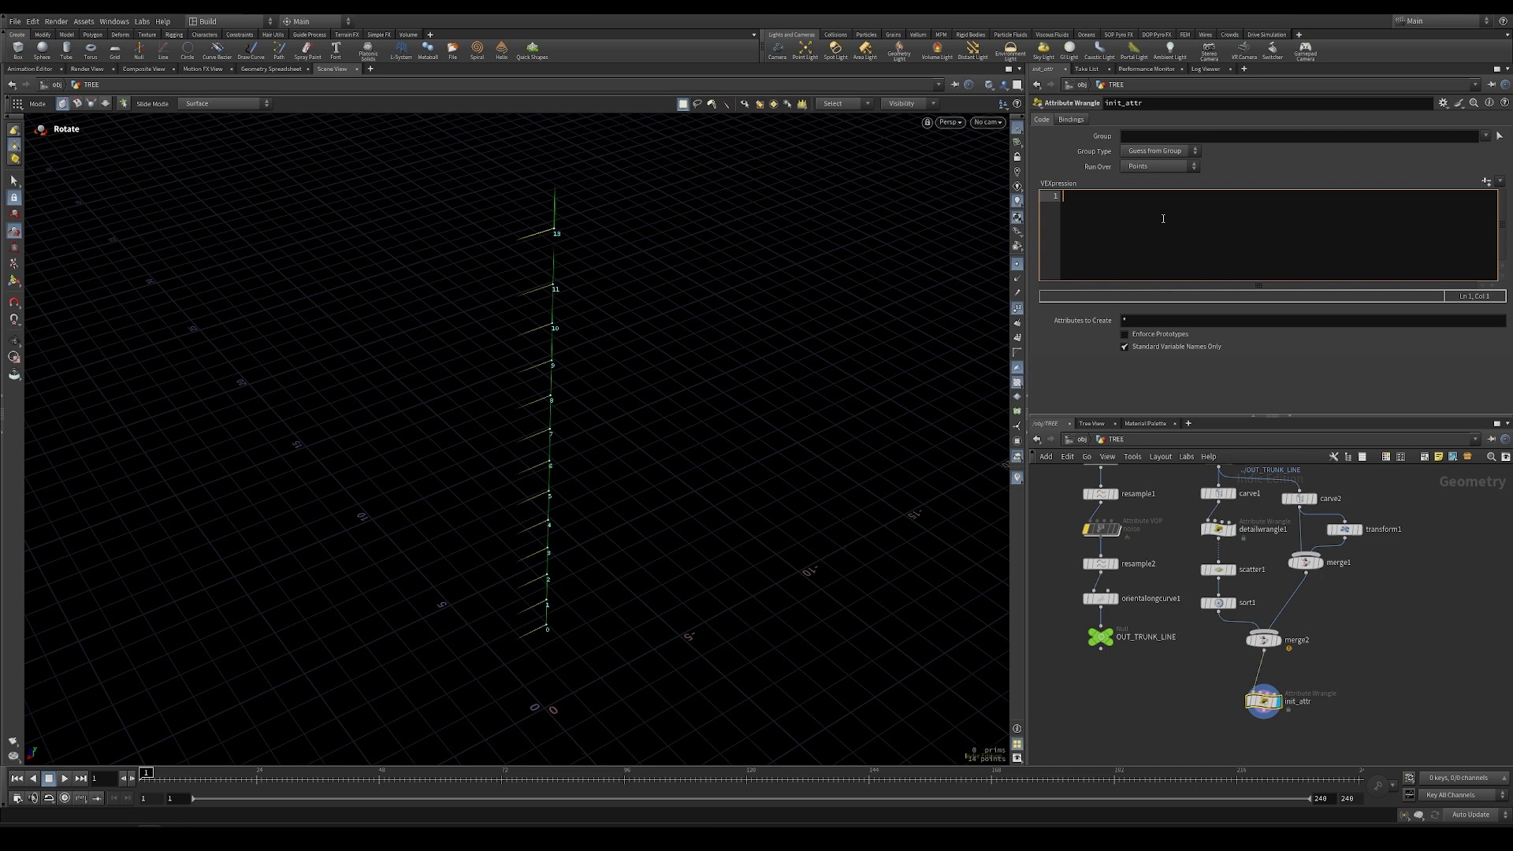
pyautogui.write('int see')
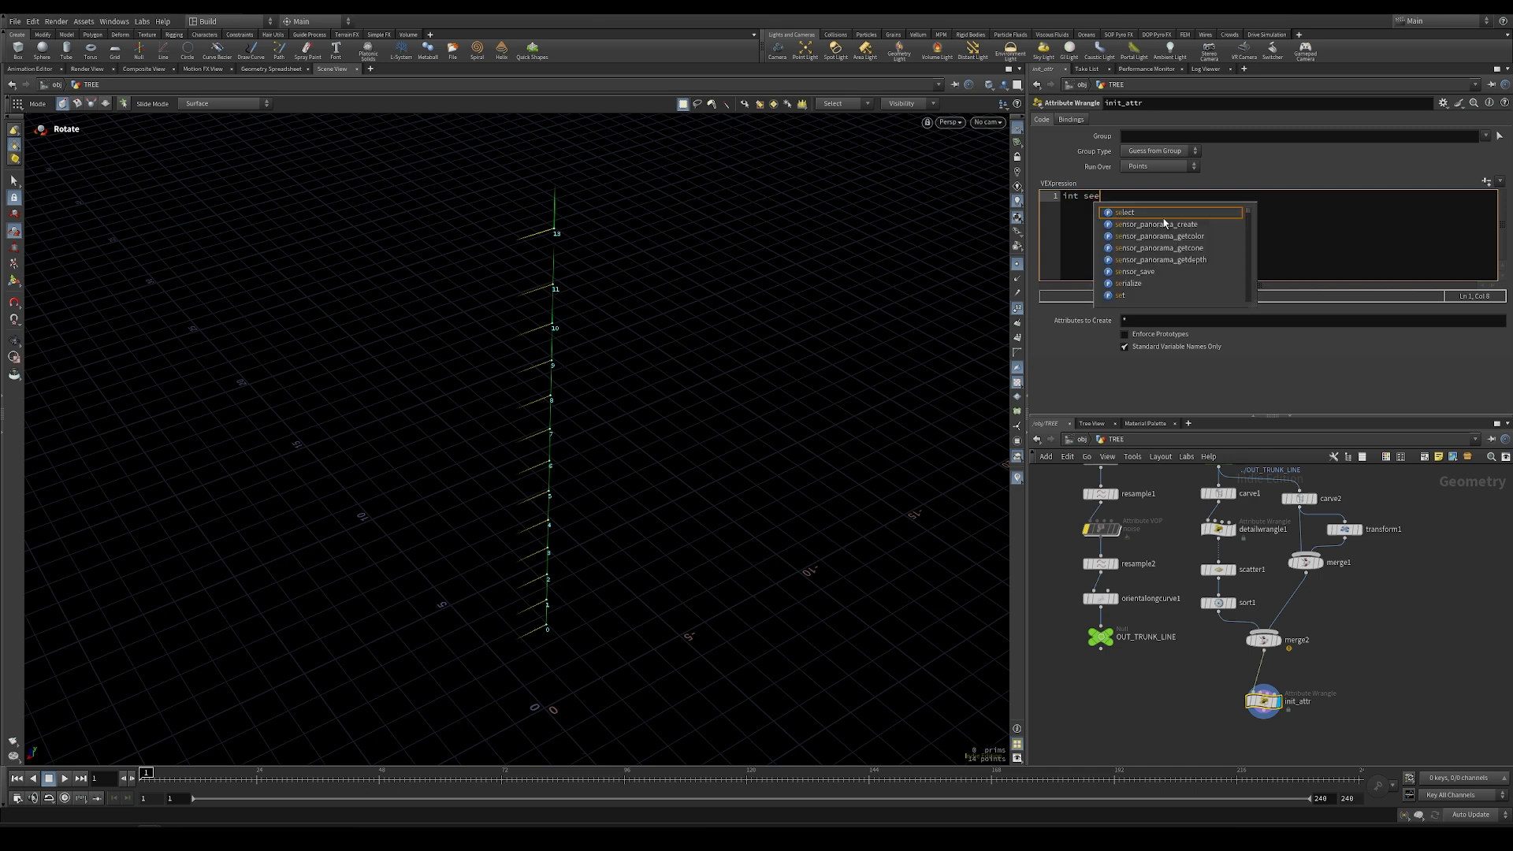
pyautogui.write('d =')
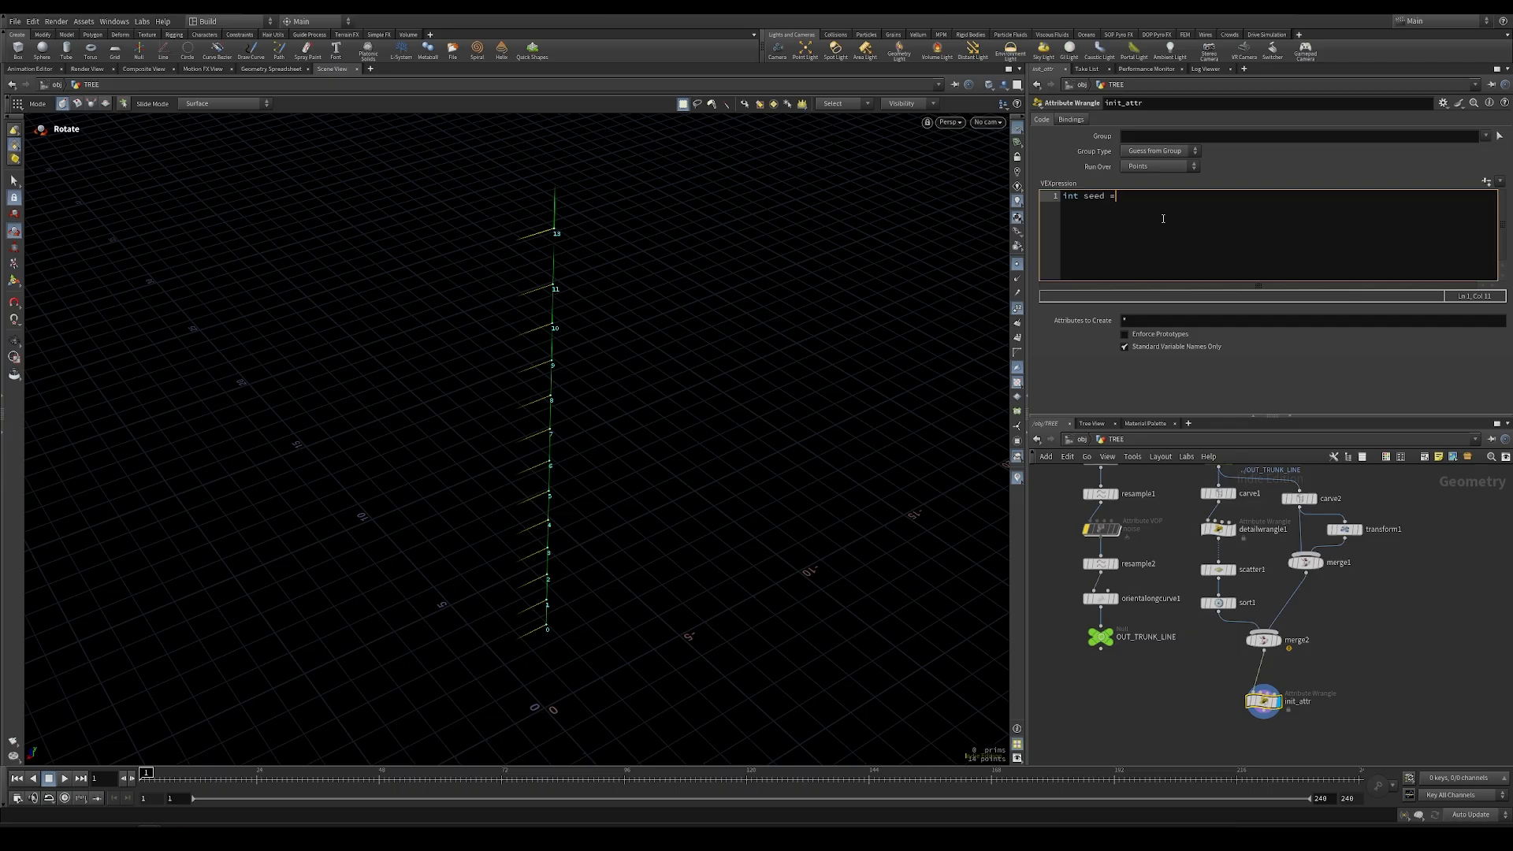
pyautogui.write(' chi()"seed");')
pyautogui.press('Return')
pyautogui.press('Return')
pyautogui.write('float golden = c')
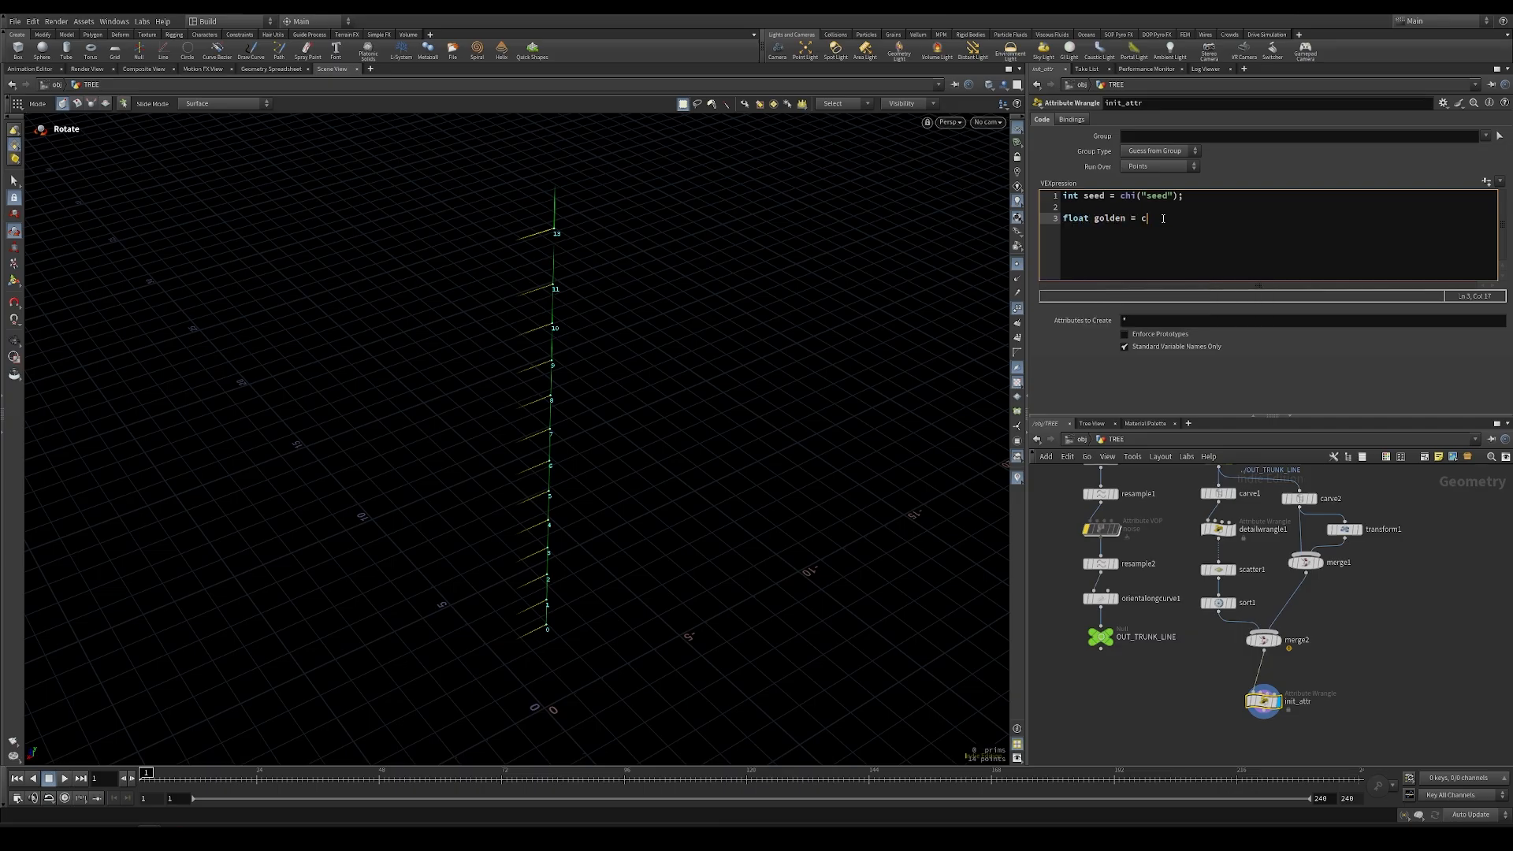
pyautogui.write('hf("golden");')
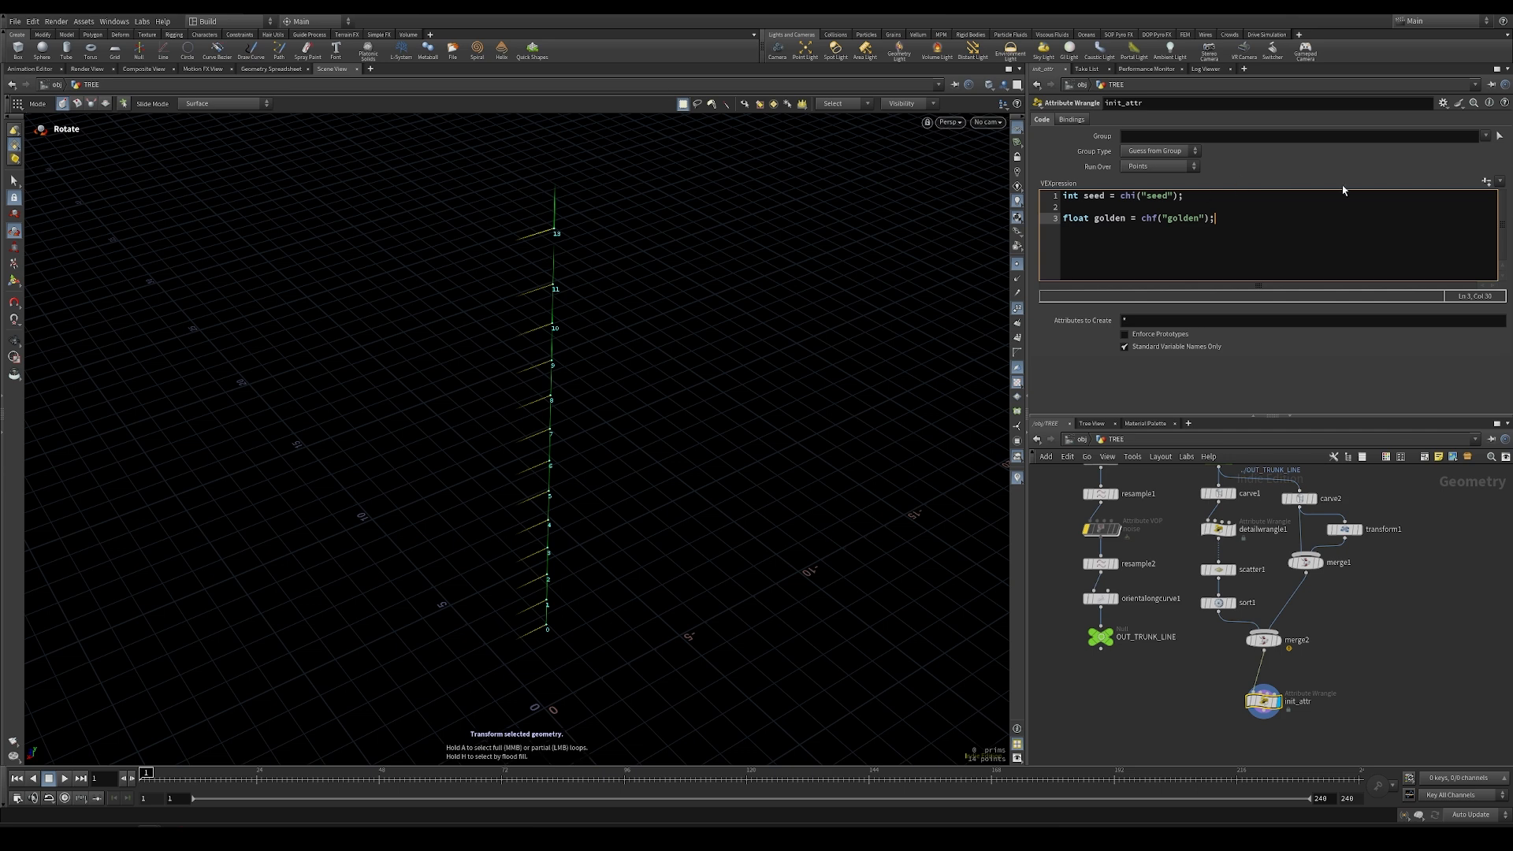
# Add the line float angleMin = chf("angle_min"); and duplicate it on the next line
pyautogui.press('Return')
pyautogui.write('float angleMin = chf("angle_min");')
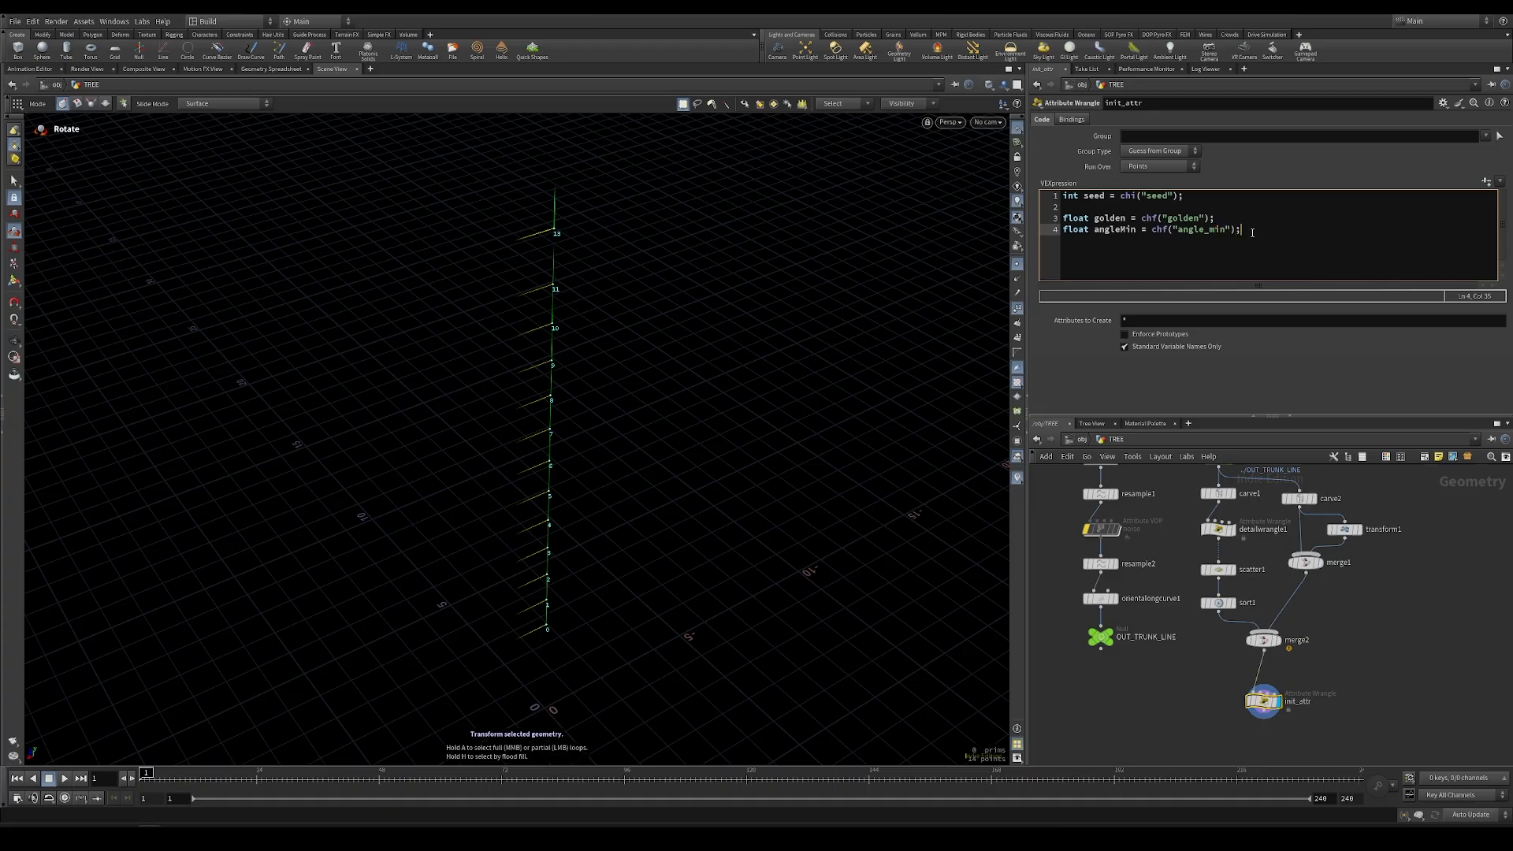
pyautogui.moveTo(1242, 229); pyautogui.dragTo(1056, 239)
pyautogui.hotkey('ctrl', 'c')
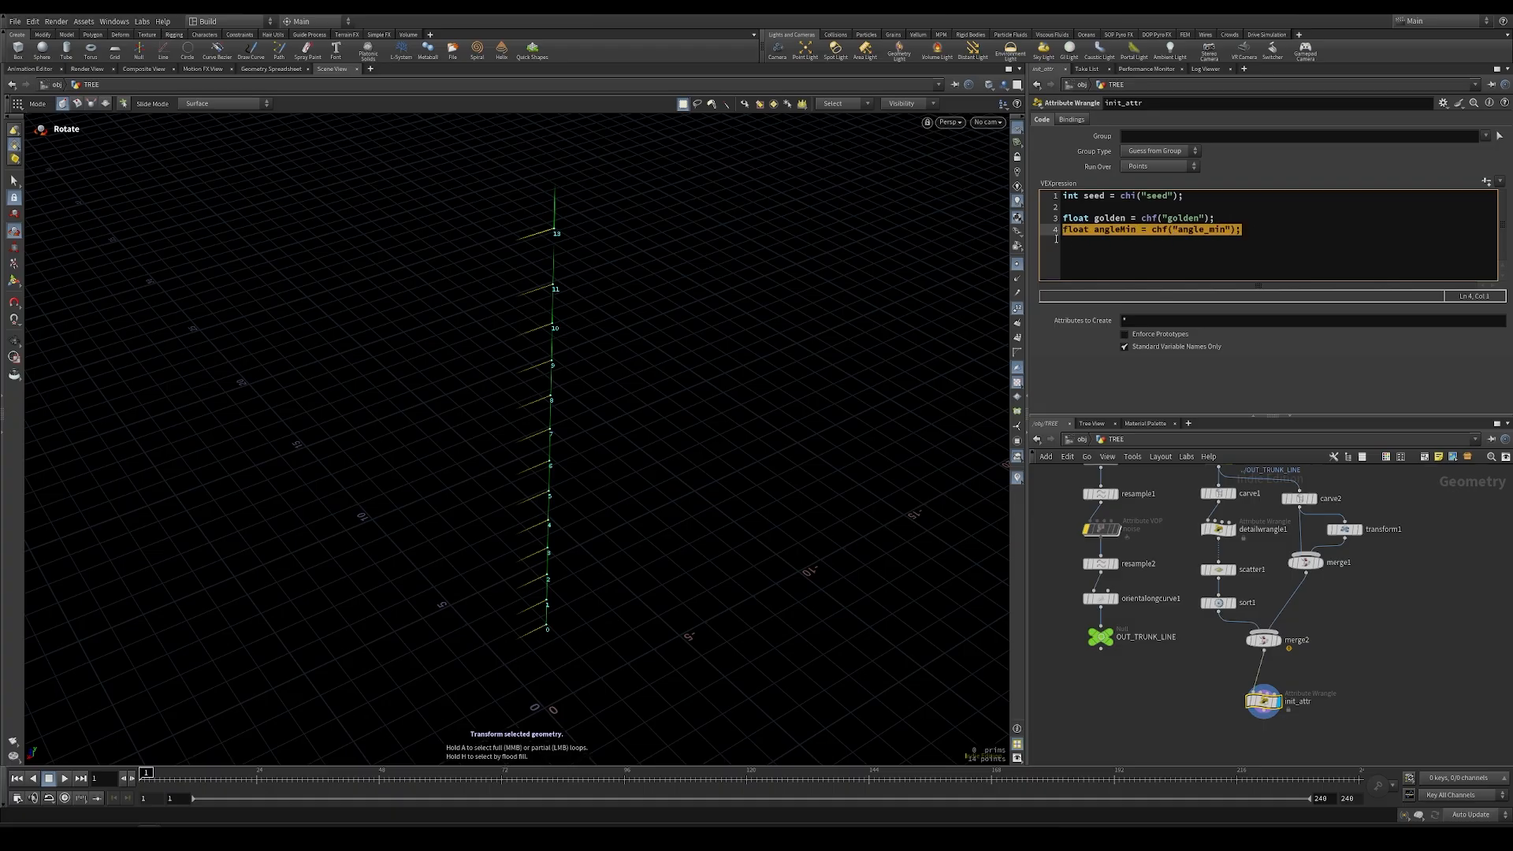
pyautogui.click(1256, 234)
pyautogui.press('Return')
pyautogui.hotkey('ctrl', 'v')
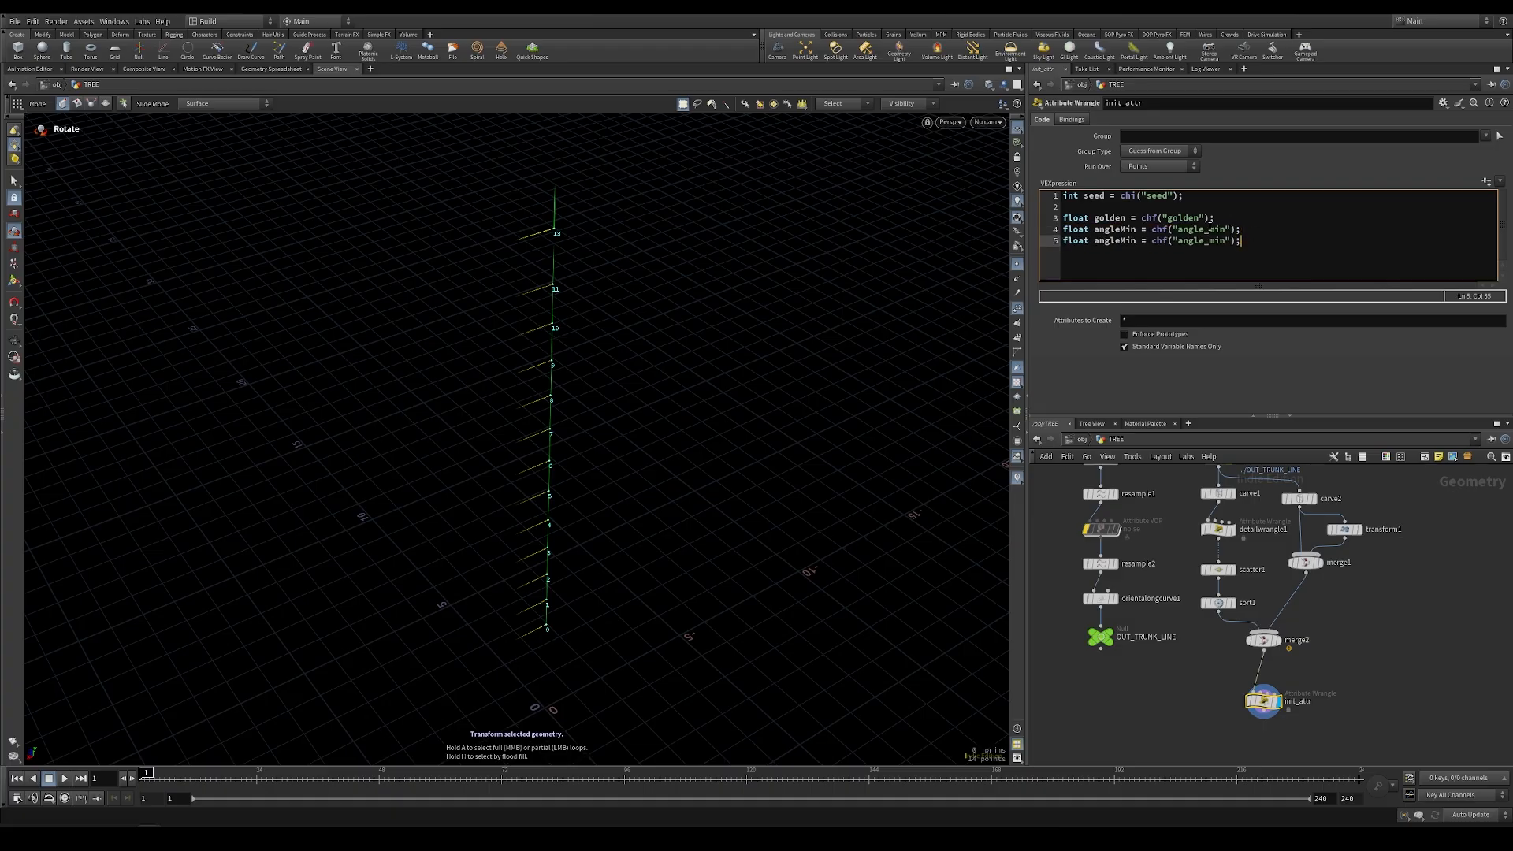
# Change the duplicated line to float angleMax = chf("angle_max"); and add blank lines below it
pyautogui.press('End')
pyautogui.press('Left')
pyautogui.press('Left')
pyautogui.press('Left')
pyautogui.press('Left')
pyautogui.press('BackSpace')
pyautogui.press('BackSpace')
pyautogui.write('ax')
pyautogui.press('Return')
pyautogui.press('Return')
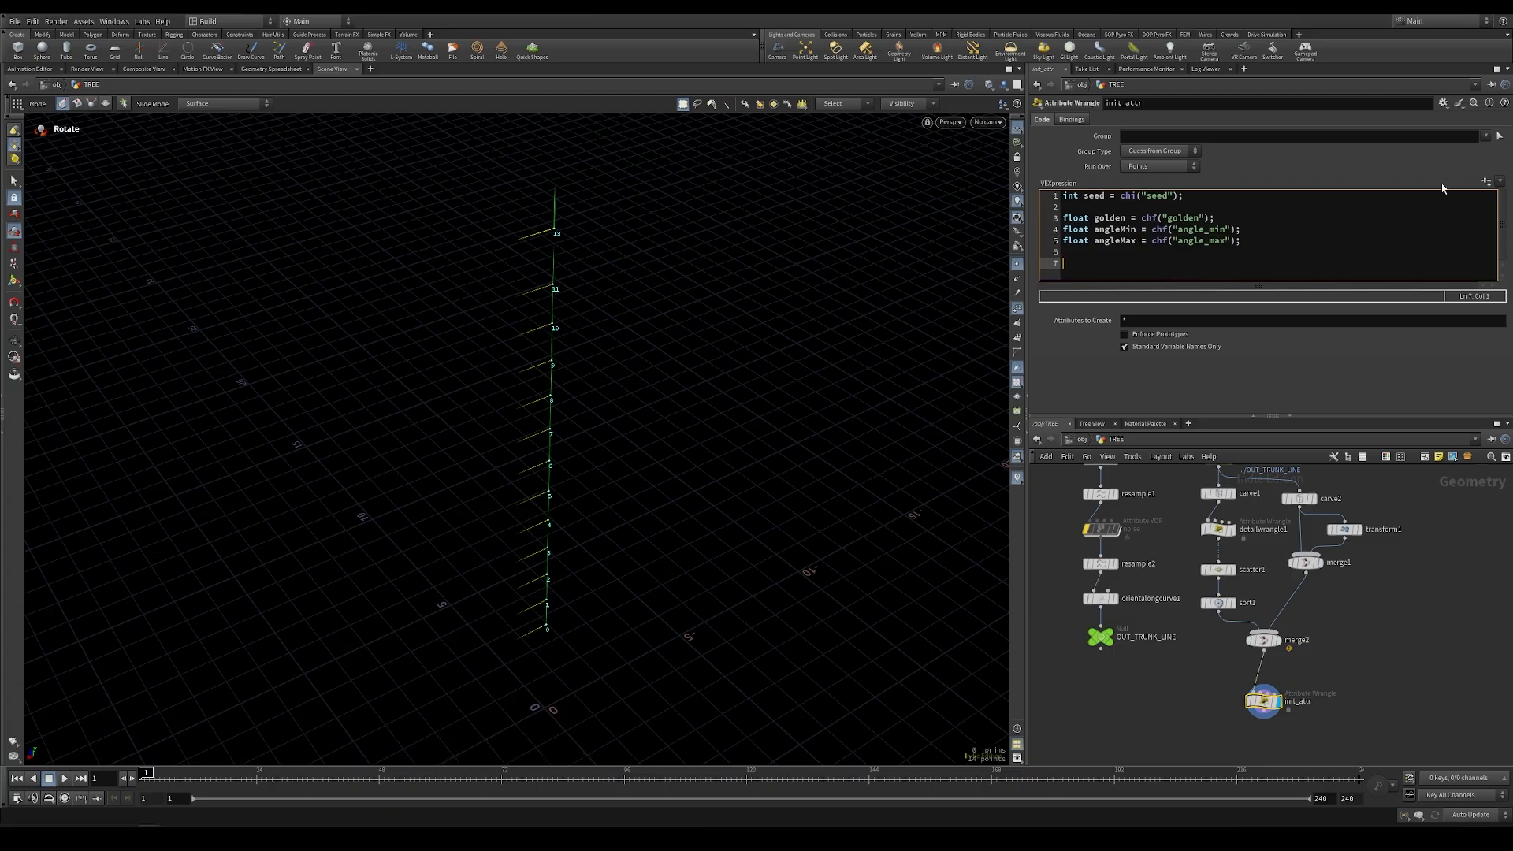
# Generate the parameters for the code's channels and link Seed to the CTRL node's Master Seed with a relative reference
pyautogui.click(1486, 181)
pyautogui.moveTo(1417, 554); pyautogui.dragTo(1421, 699, button='middle')
pyautogui.moveTo(1123, 504); pyautogui.dragTo(1186, 568)
pyautogui.rightClick(1095, 123)
pyautogui.click(1108, 228)
pyautogui.moveTo(1236, 693); pyautogui.dragTo(1219, 559, button='middle')
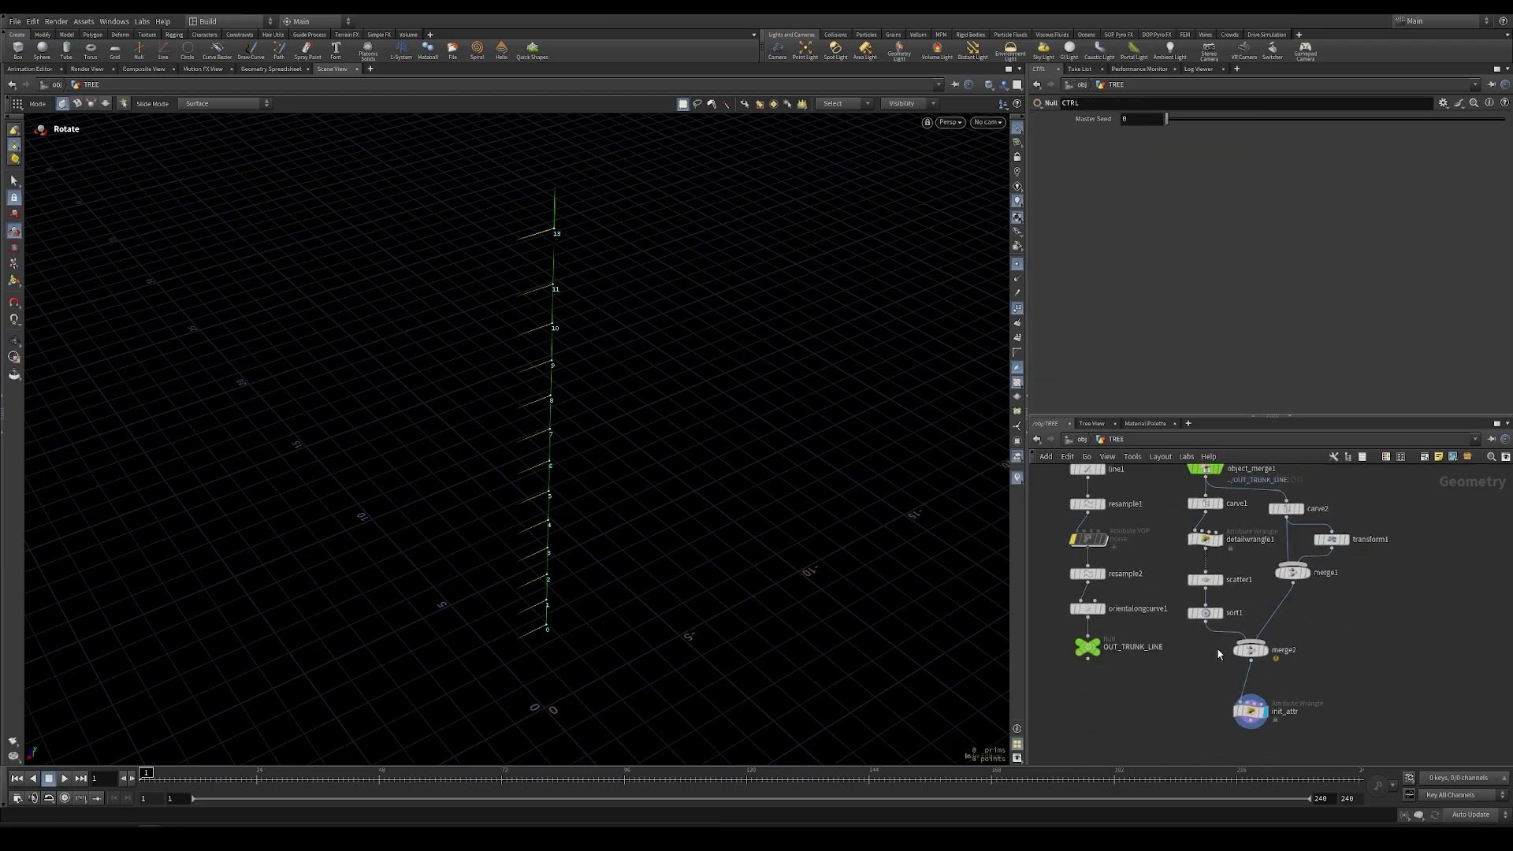
pyautogui.click(1251, 712)
pyautogui.rightClick(1101, 183)
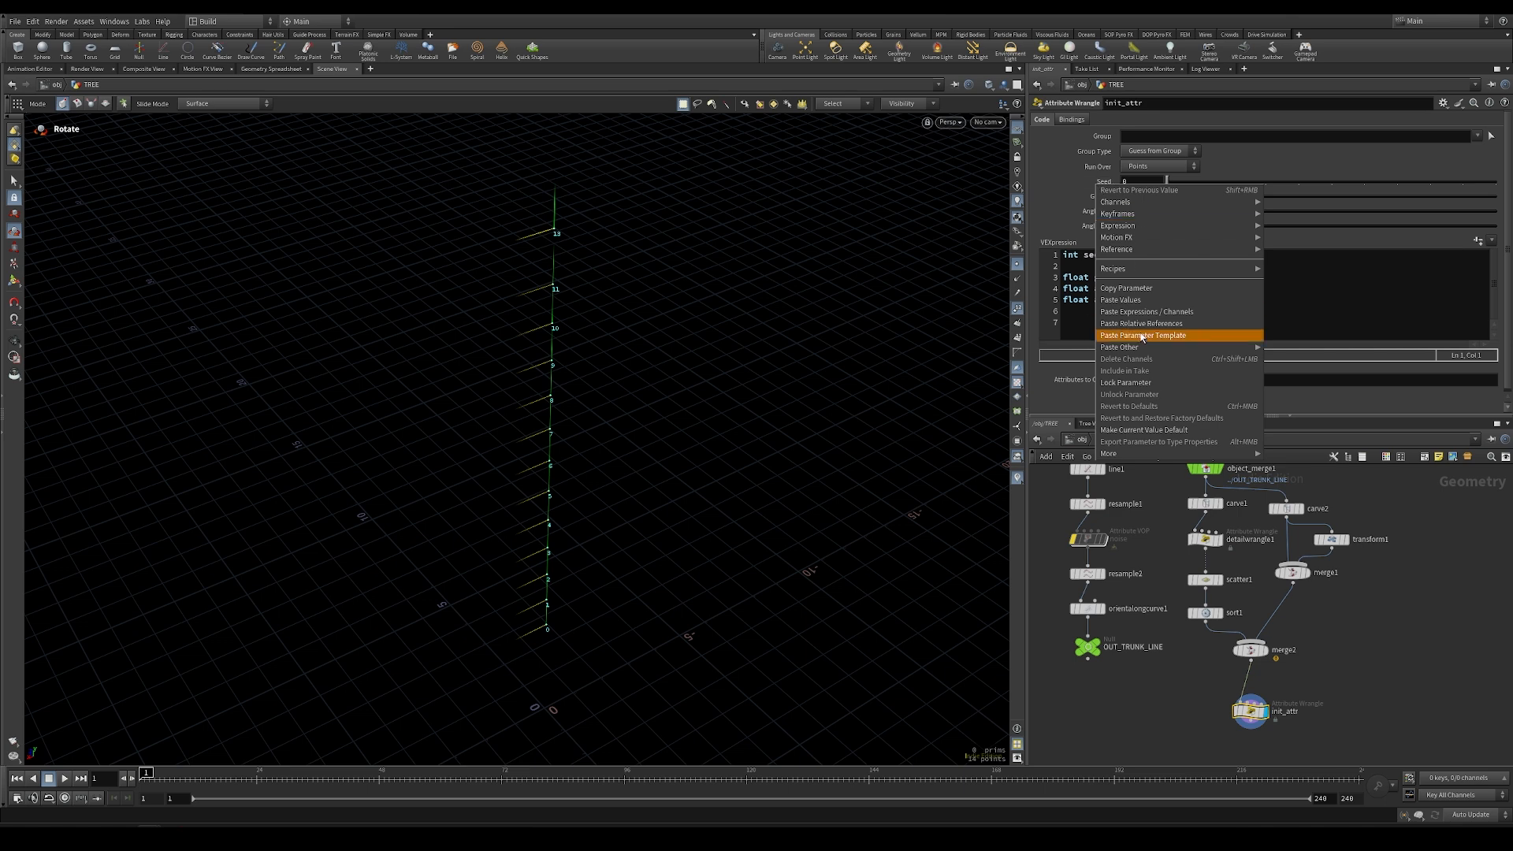
pyautogui.click(1140, 324)
pyautogui.click(1138, 198)
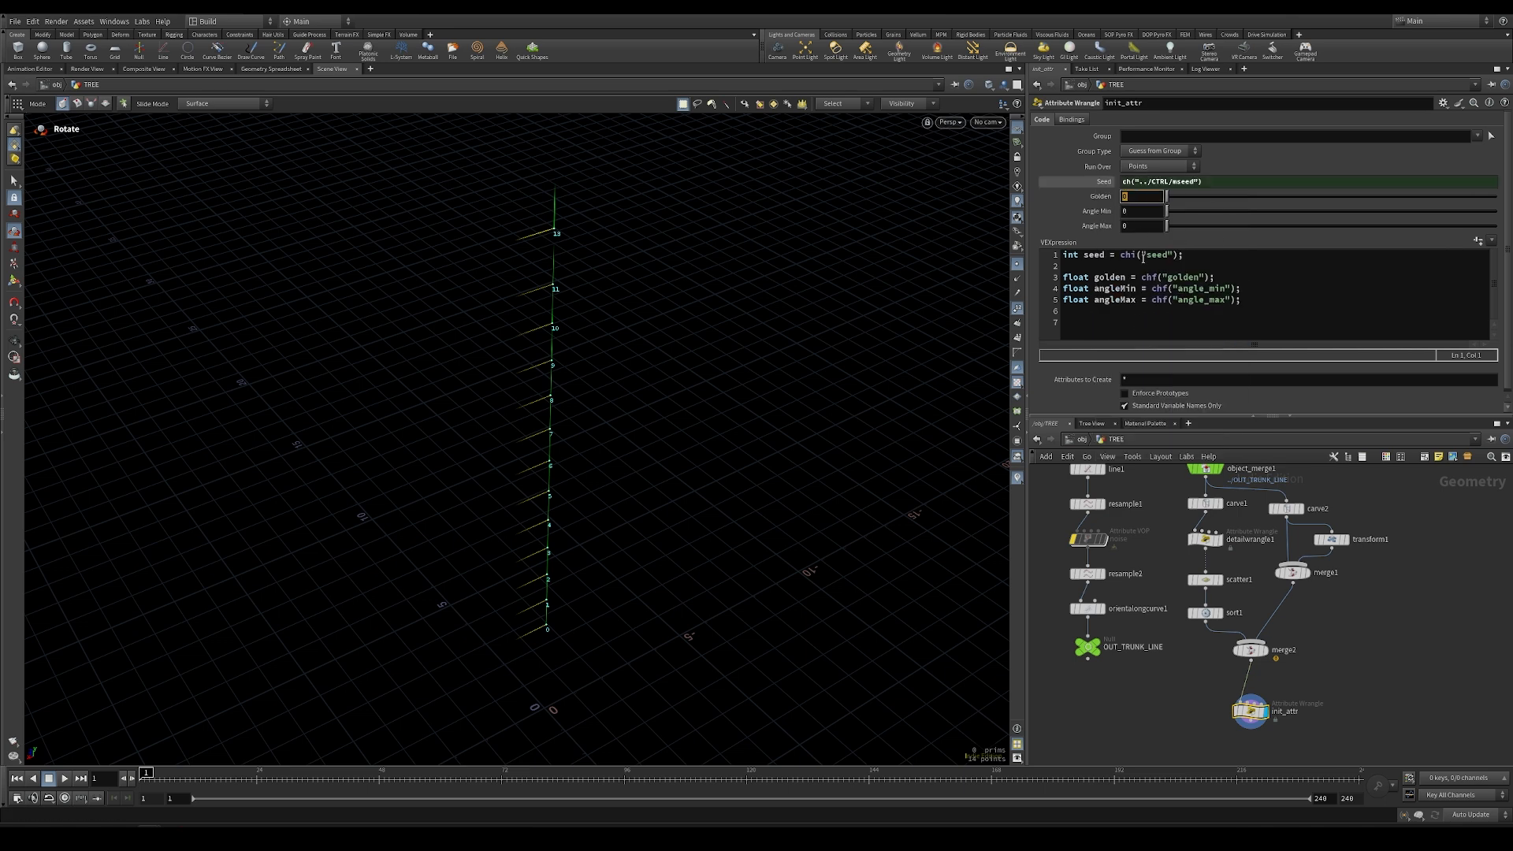
# Below the float declarations, add vector4 quatUp = quaternion(radians(golden), v@dir);
pyautogui.moveTo(1325, 674); pyautogui.dragTo(1338, 600, button='middle')
pyautogui.click(1252, 334)
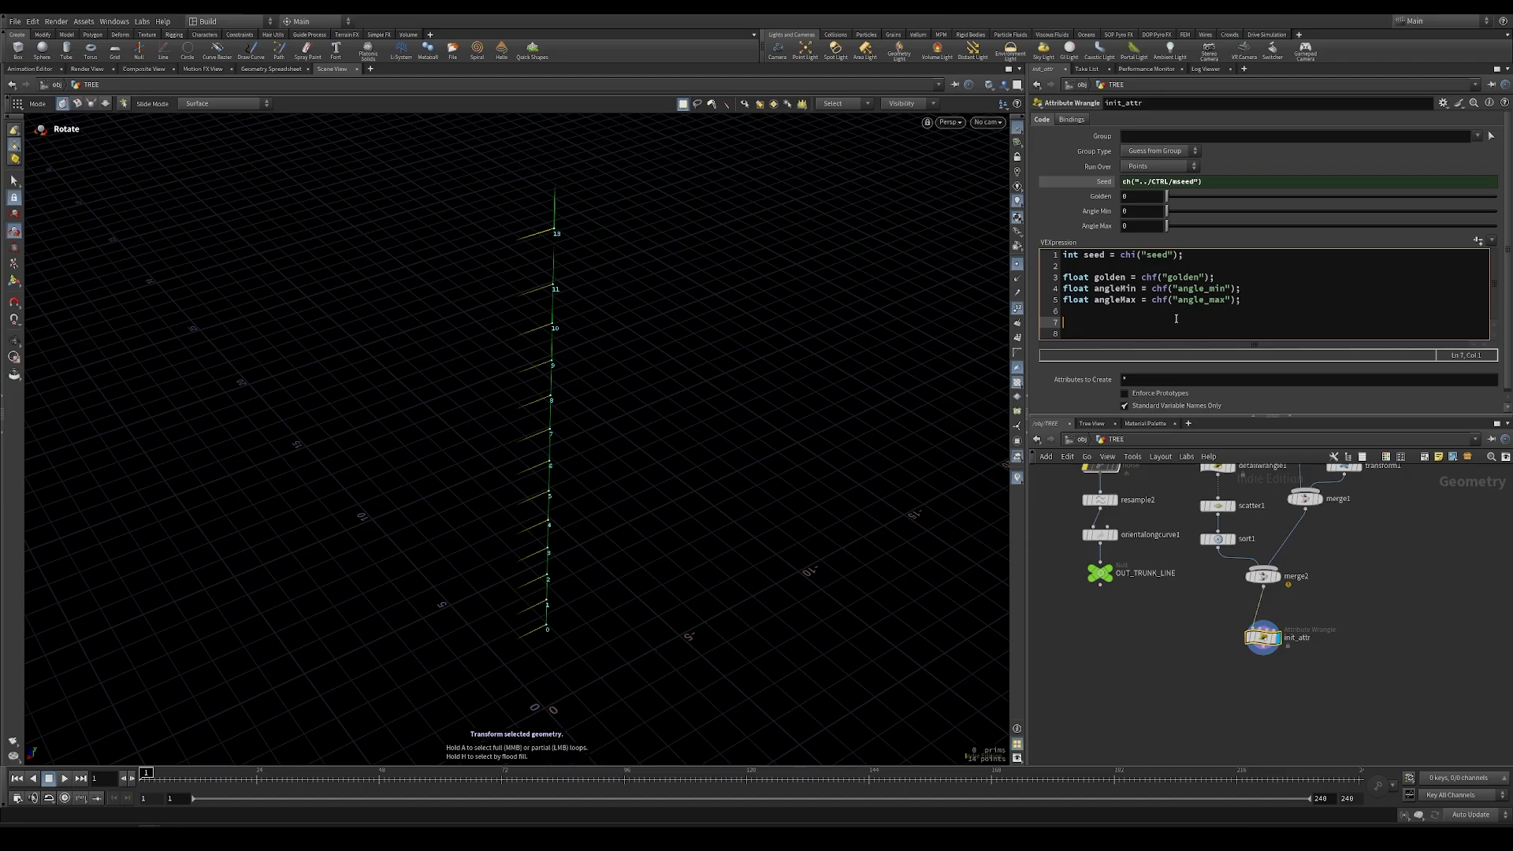
pyautogui.write('vector4 ')
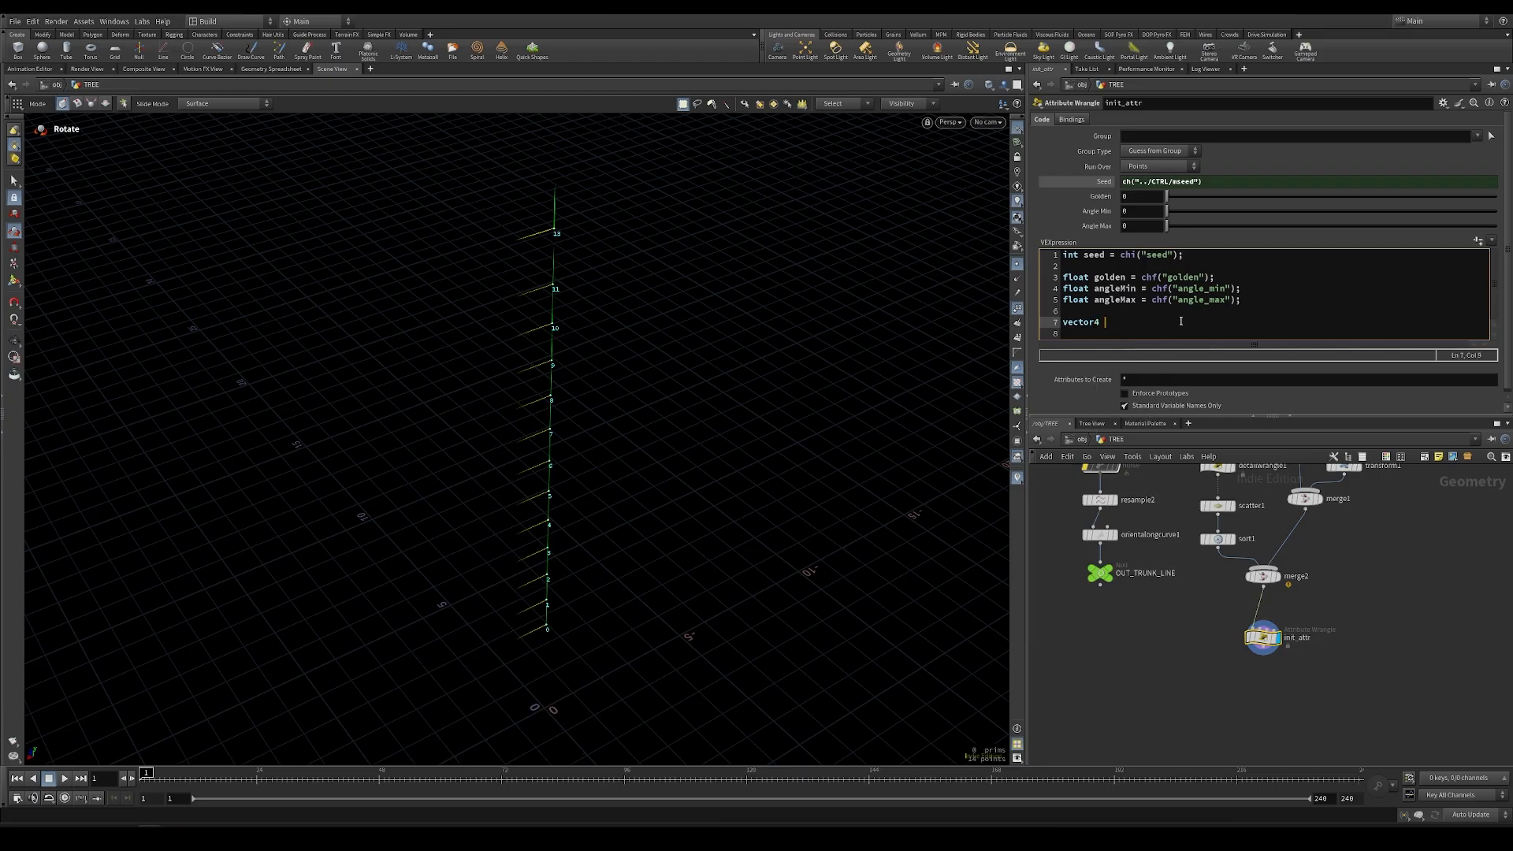
pyautogui.write('quatUp = quaternion(')
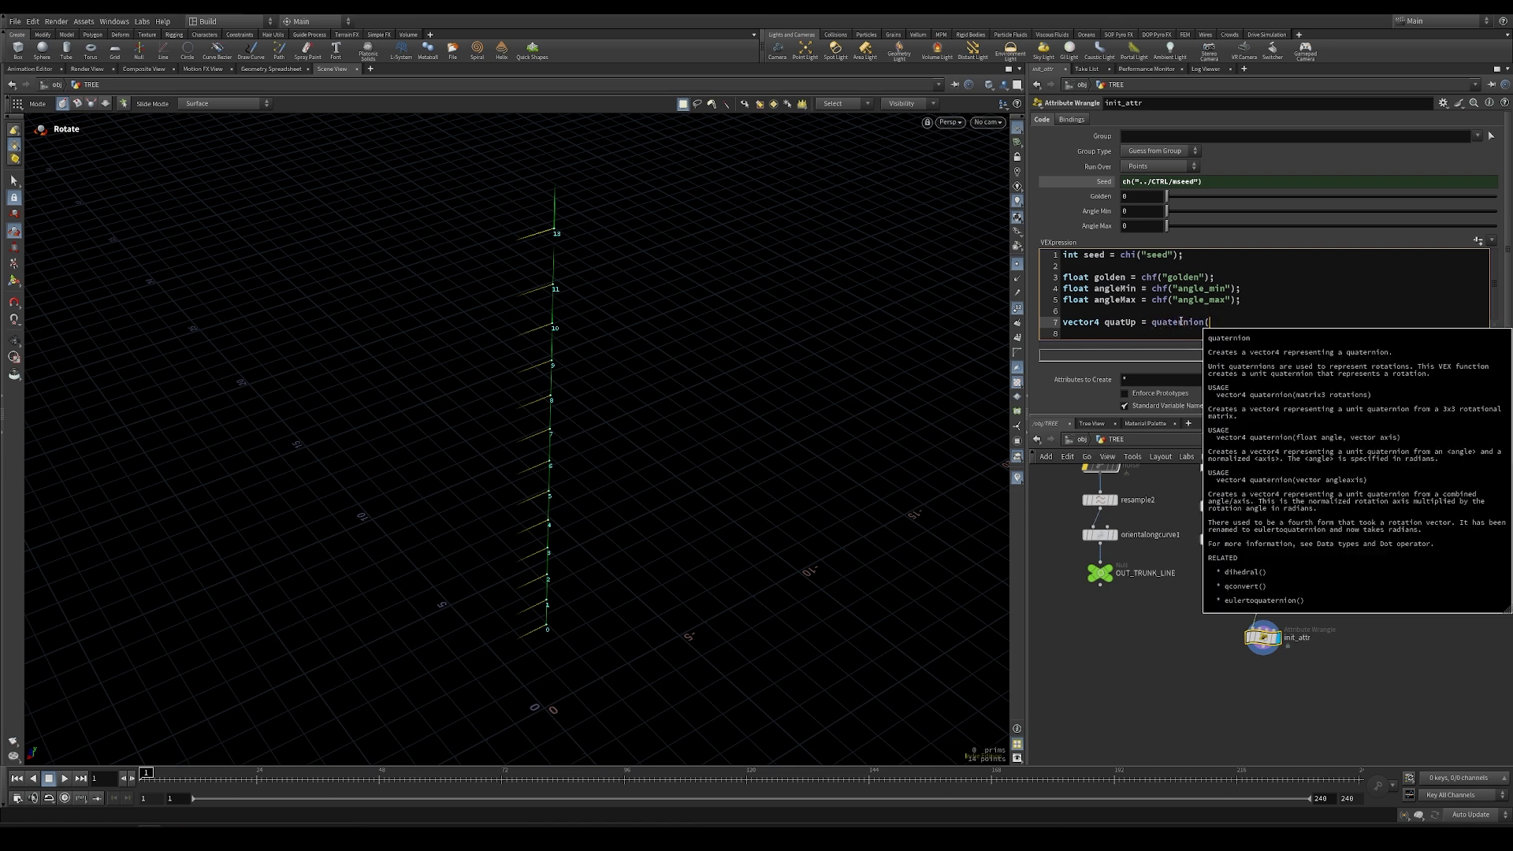
pyautogui.write('radians(golden), v@dir);')
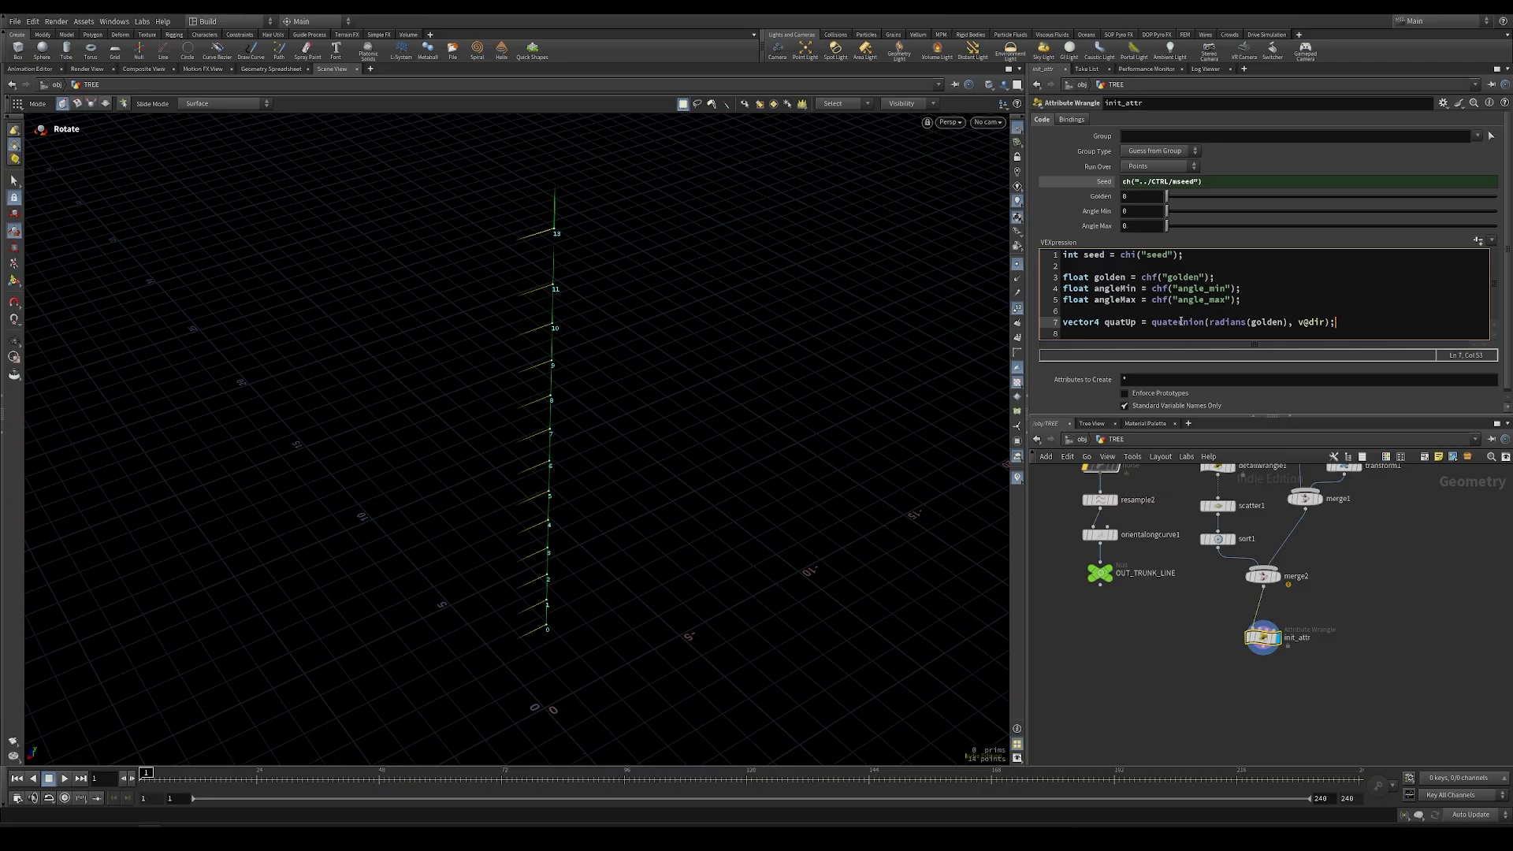
# Edit init_attr's parameter interface so the Golden parameter's range has a maximum of 180
pyautogui.click(1443, 103)
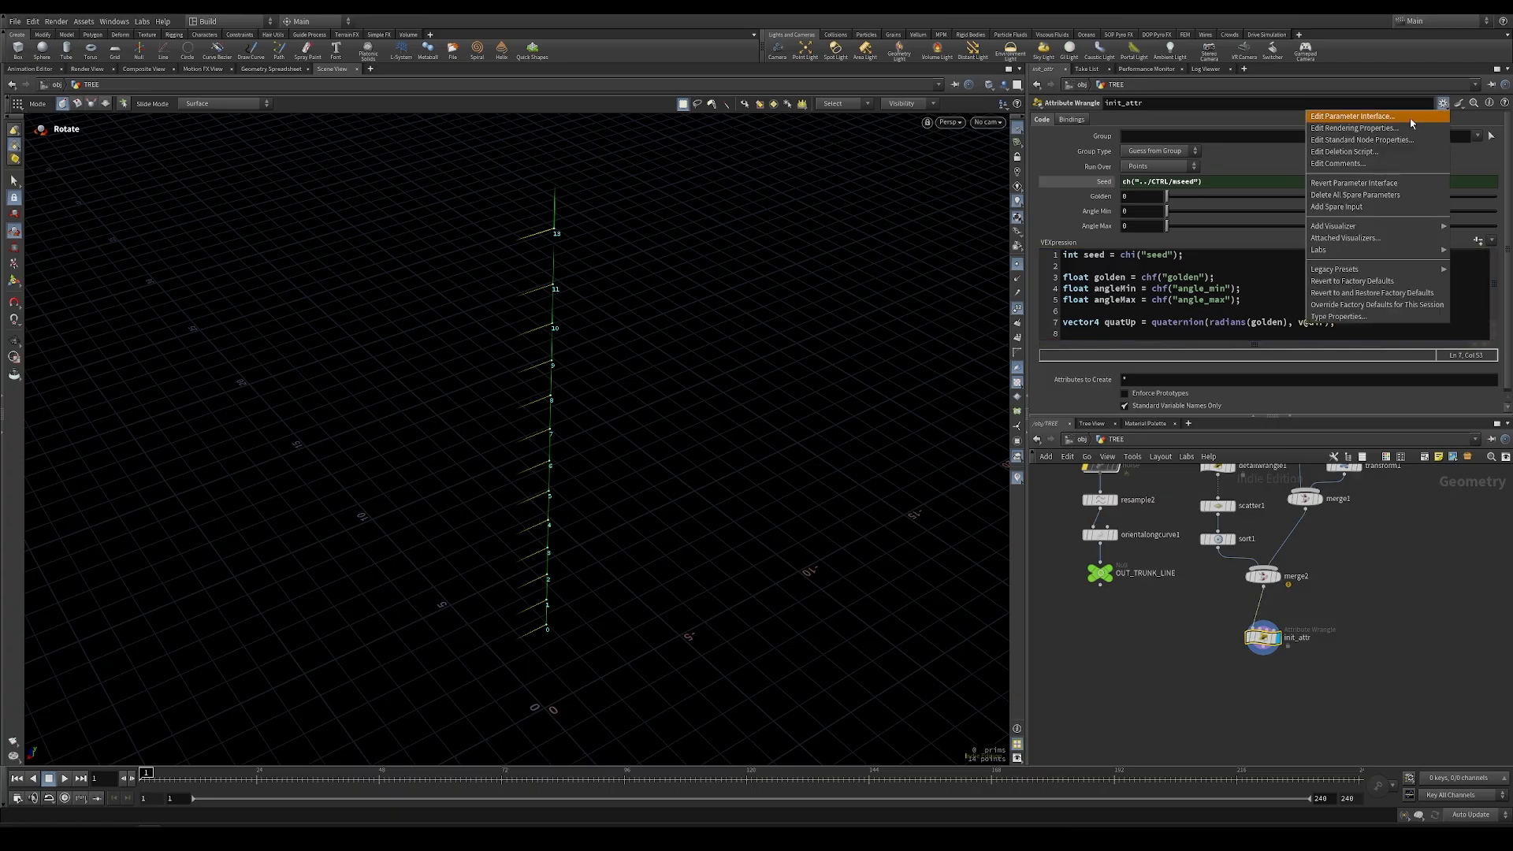
pyautogui.click(1379, 113)
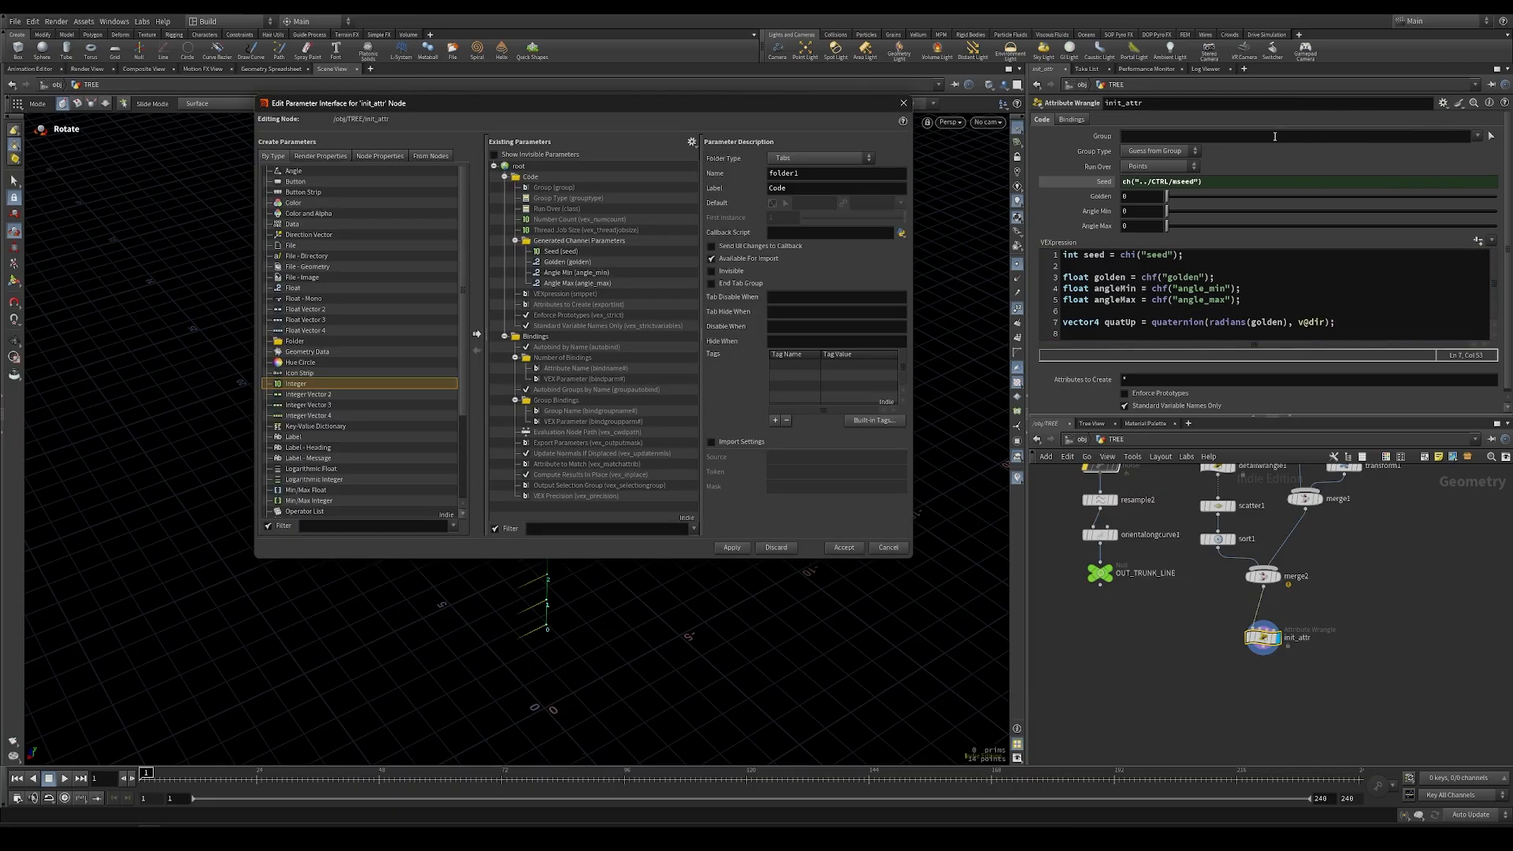
pyautogui.click(565, 262)
pyautogui.click(864, 346)
pyautogui.write('180')
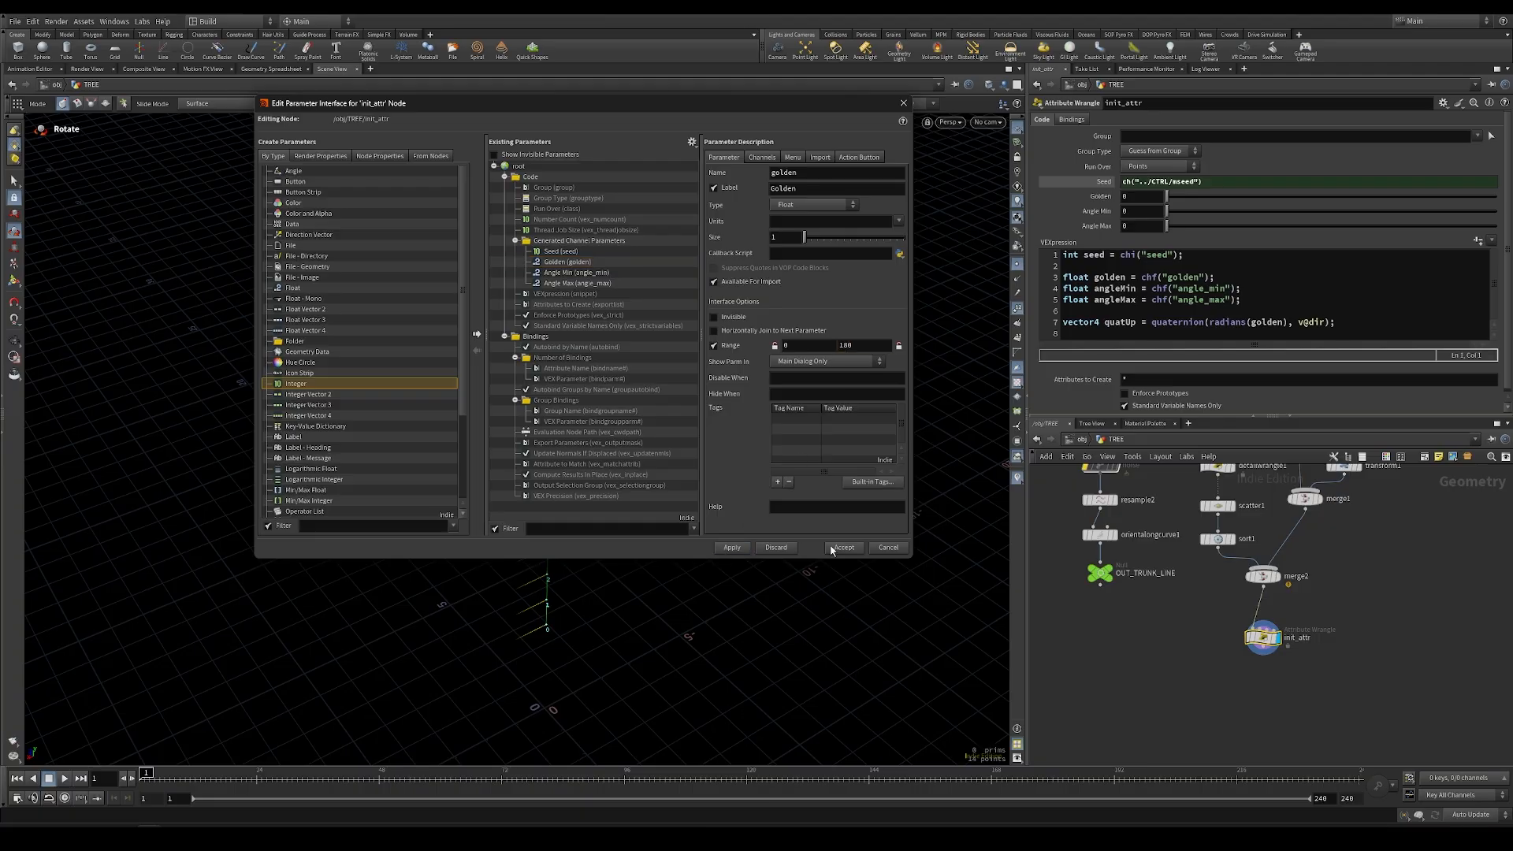
pyautogui.click(844, 547)
# Under the quatUp line, add vector newUp = qrotate(quatUp, v@up);
pyautogui.click(1357, 324)
pyautogui.press('Return')
pyautogui.write('vec')
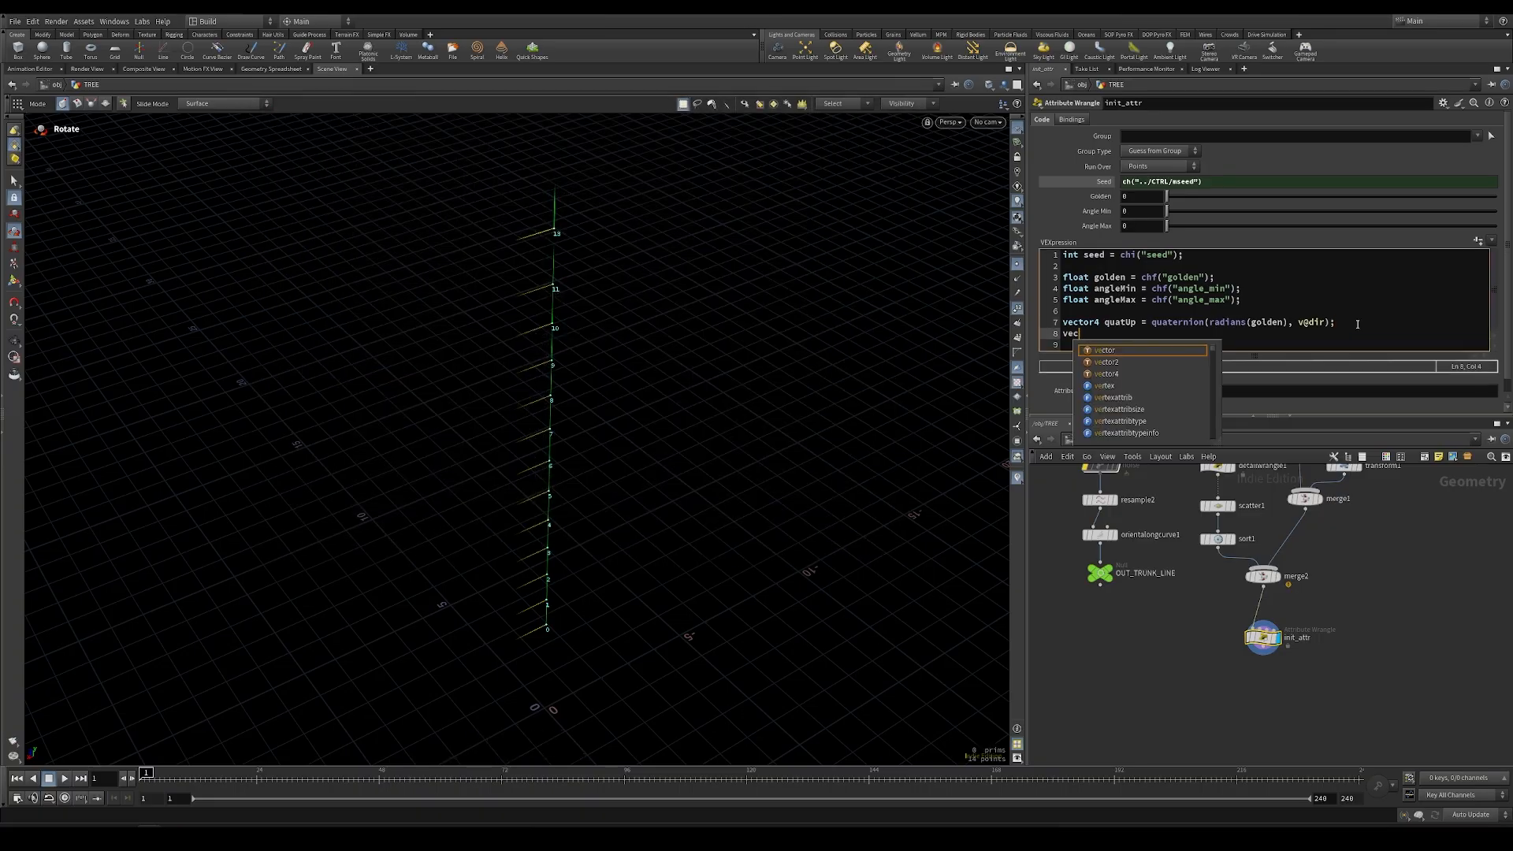
pyautogui.write('tor new')
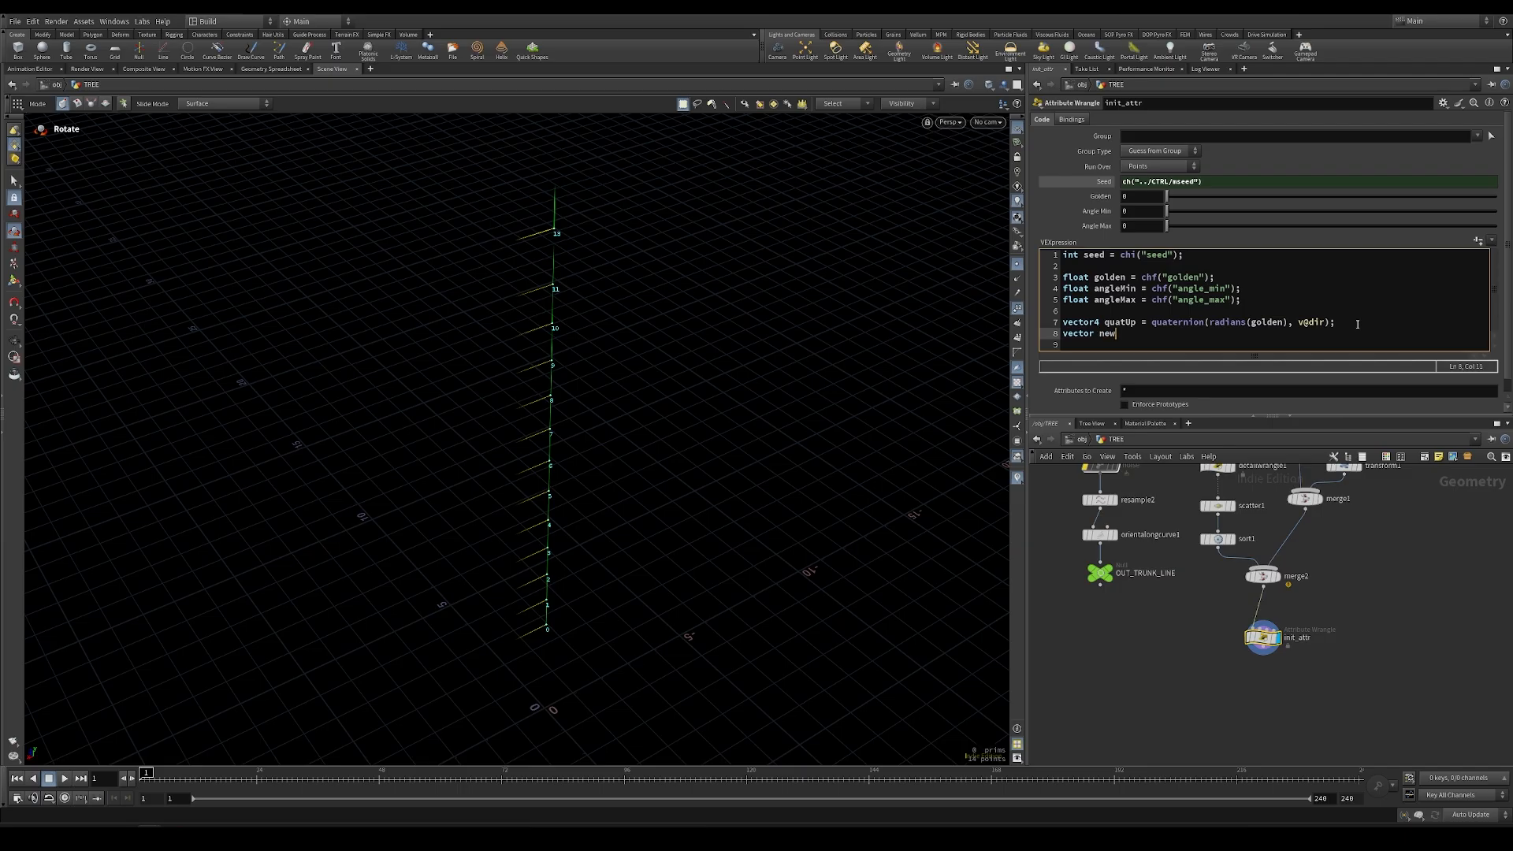
pyautogui.write('Up = qrotate(')
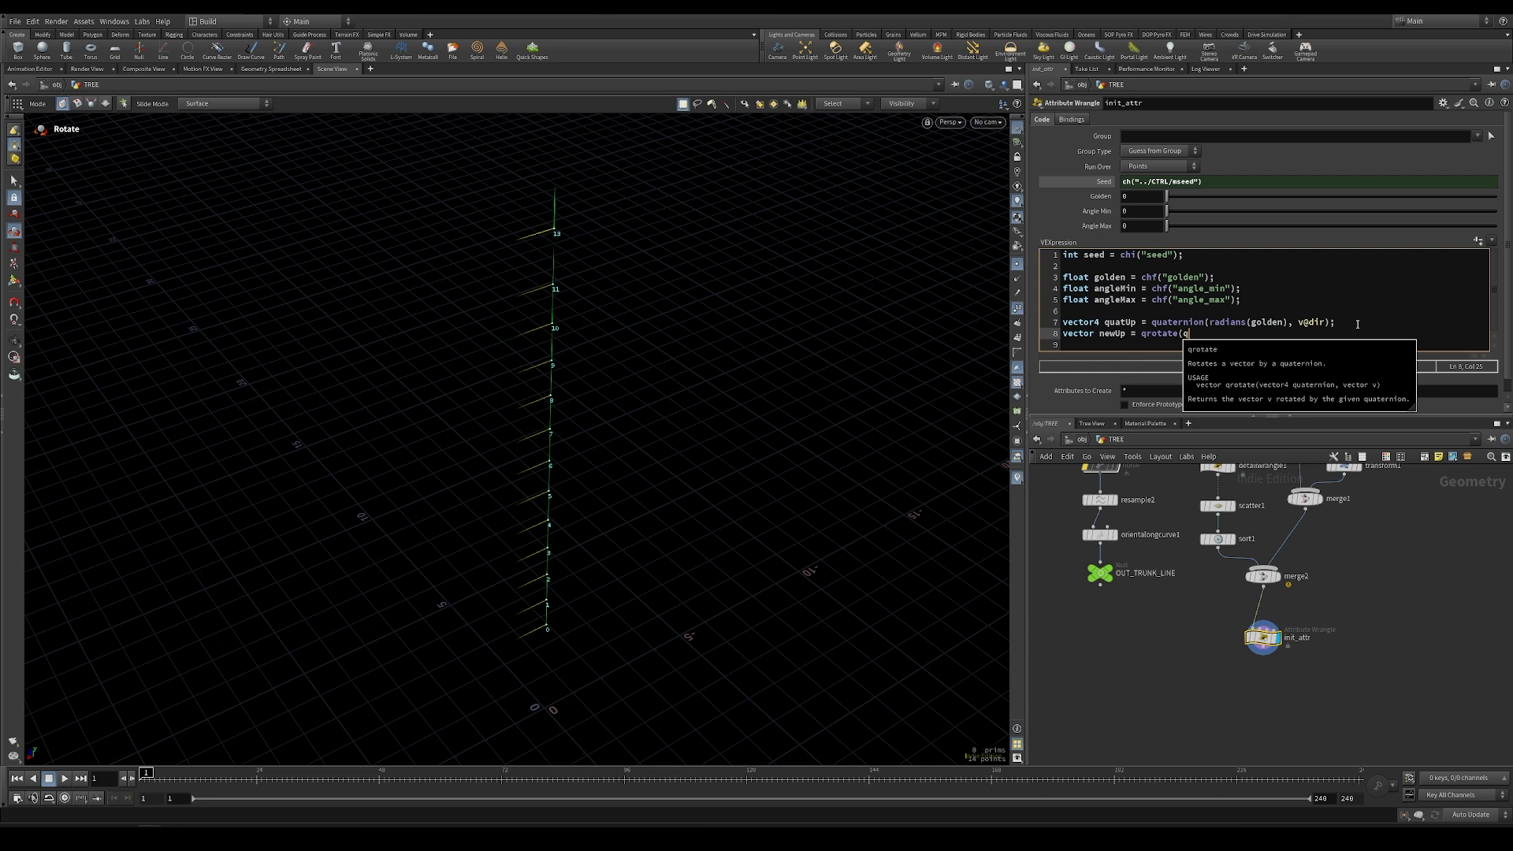
pyautogui.write('quatUp, v@up);')
# Add v@up = newUp; after a blank line and try out the Golden slider on the points' directions
pyautogui.press('Return')
pyautogui.press('Return')
pyautogui.write('v@up = newUP')
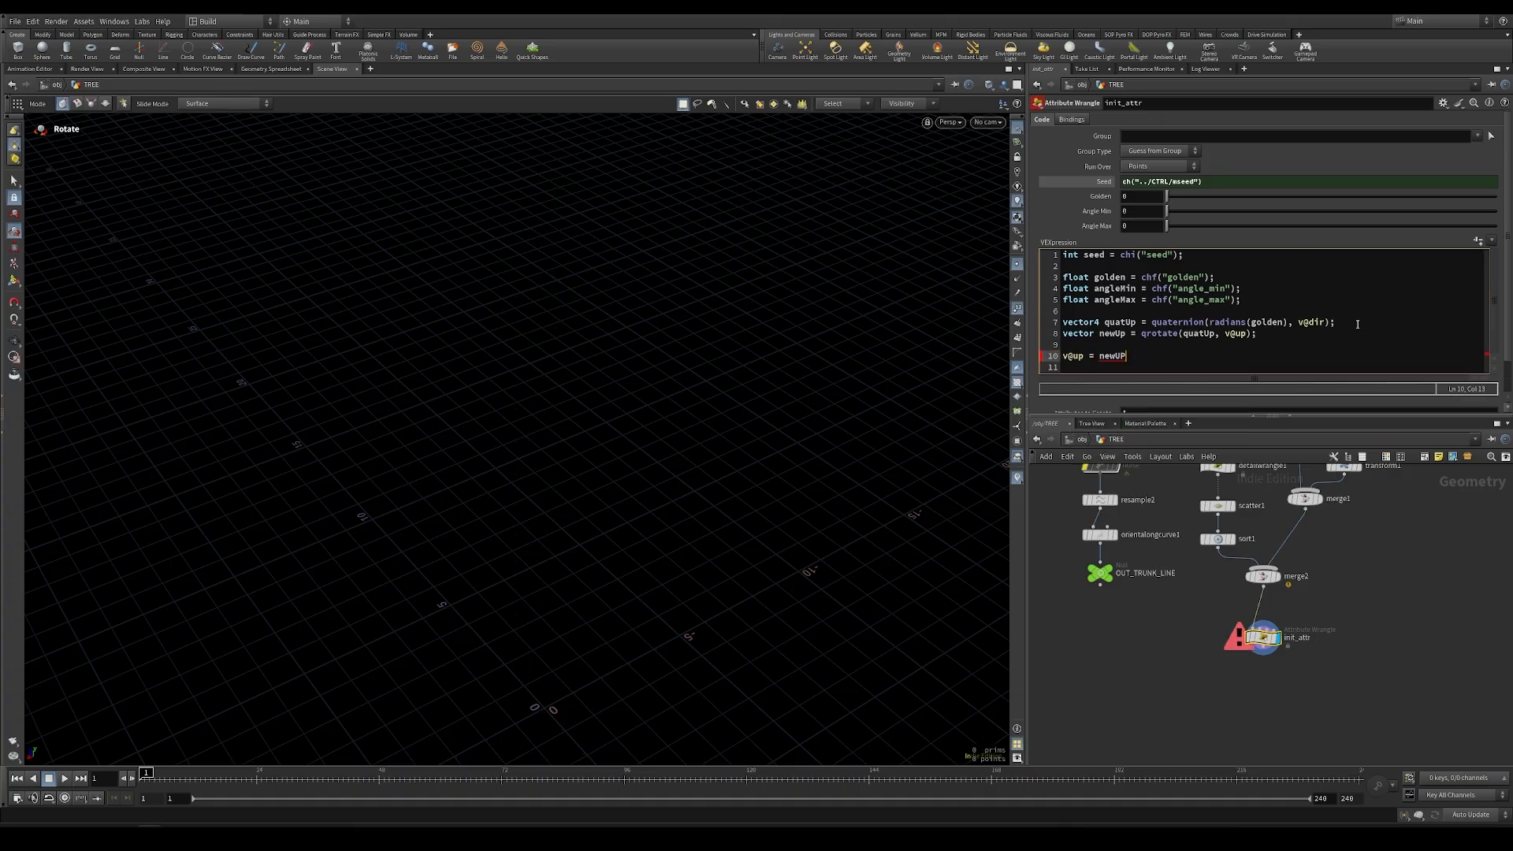
pyautogui.press('BackSpace')
pyautogui.write('p;')
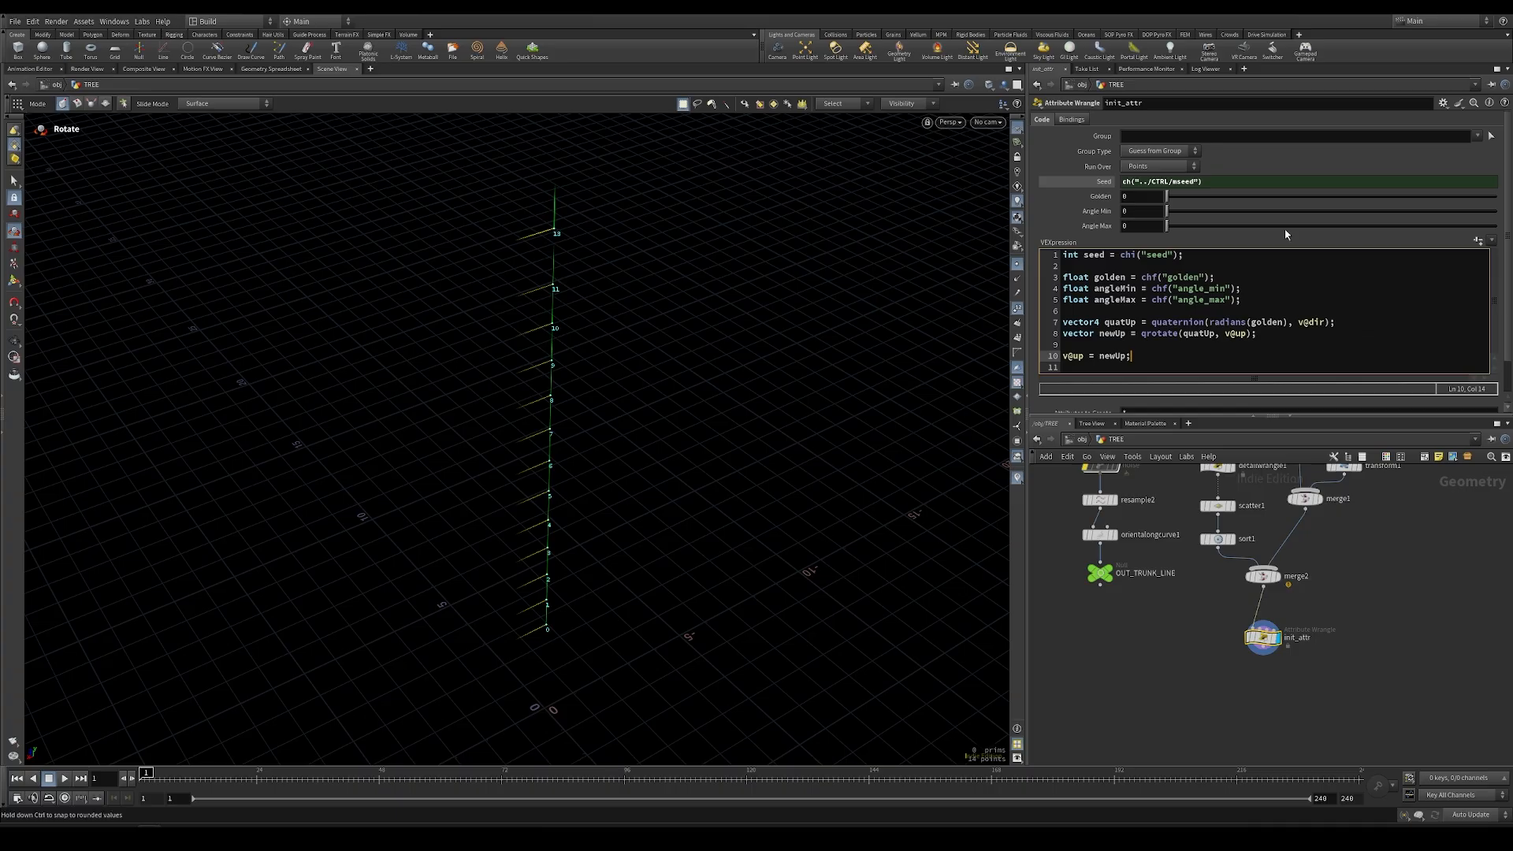
pyautogui.moveTo(1167, 197); pyautogui.dragTo(1100, 249)
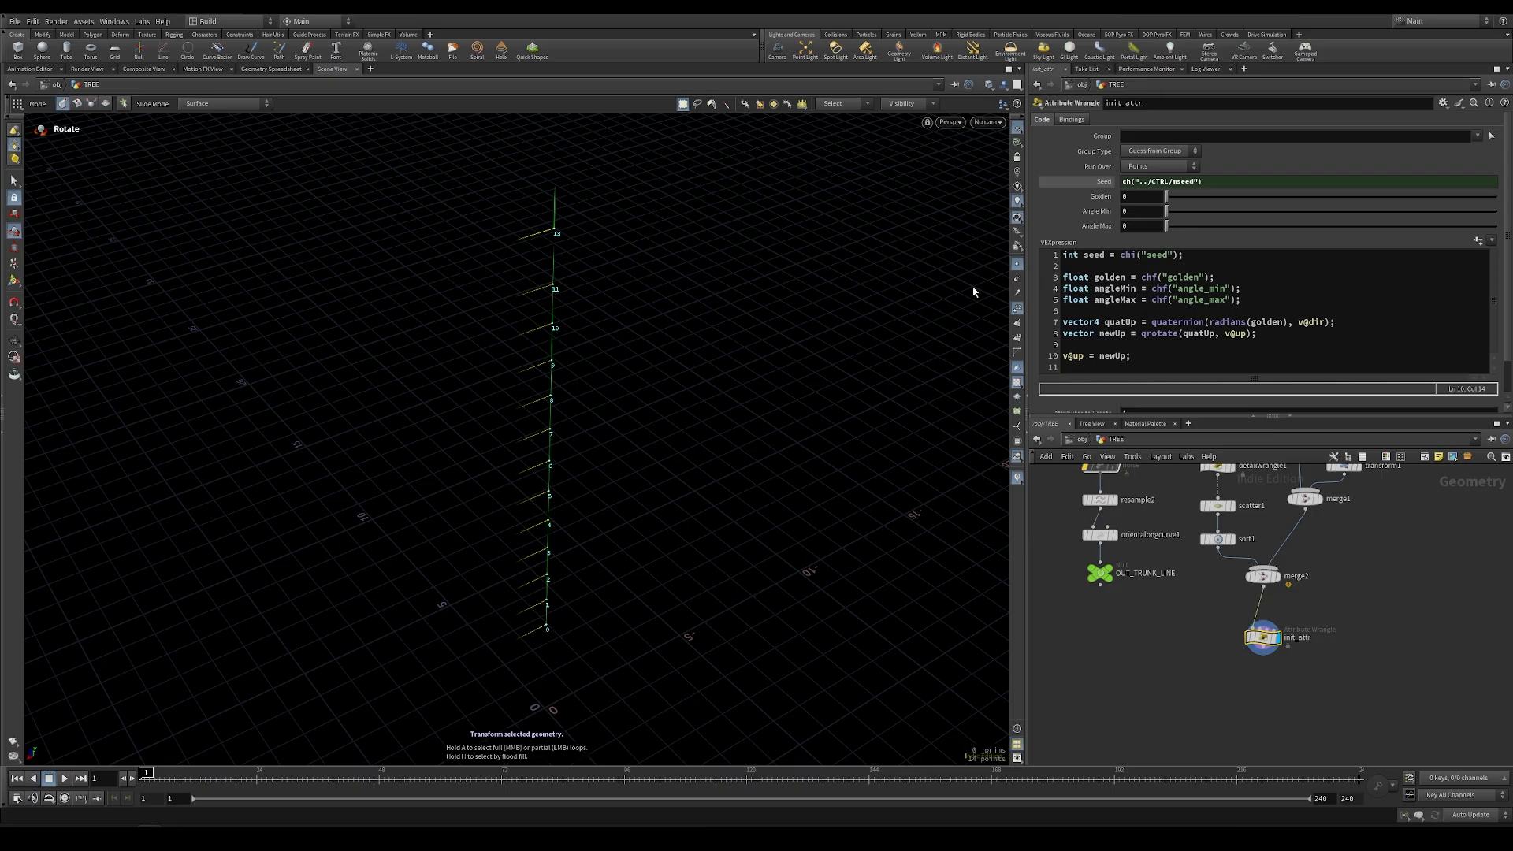
pyautogui.click(1273, 298)
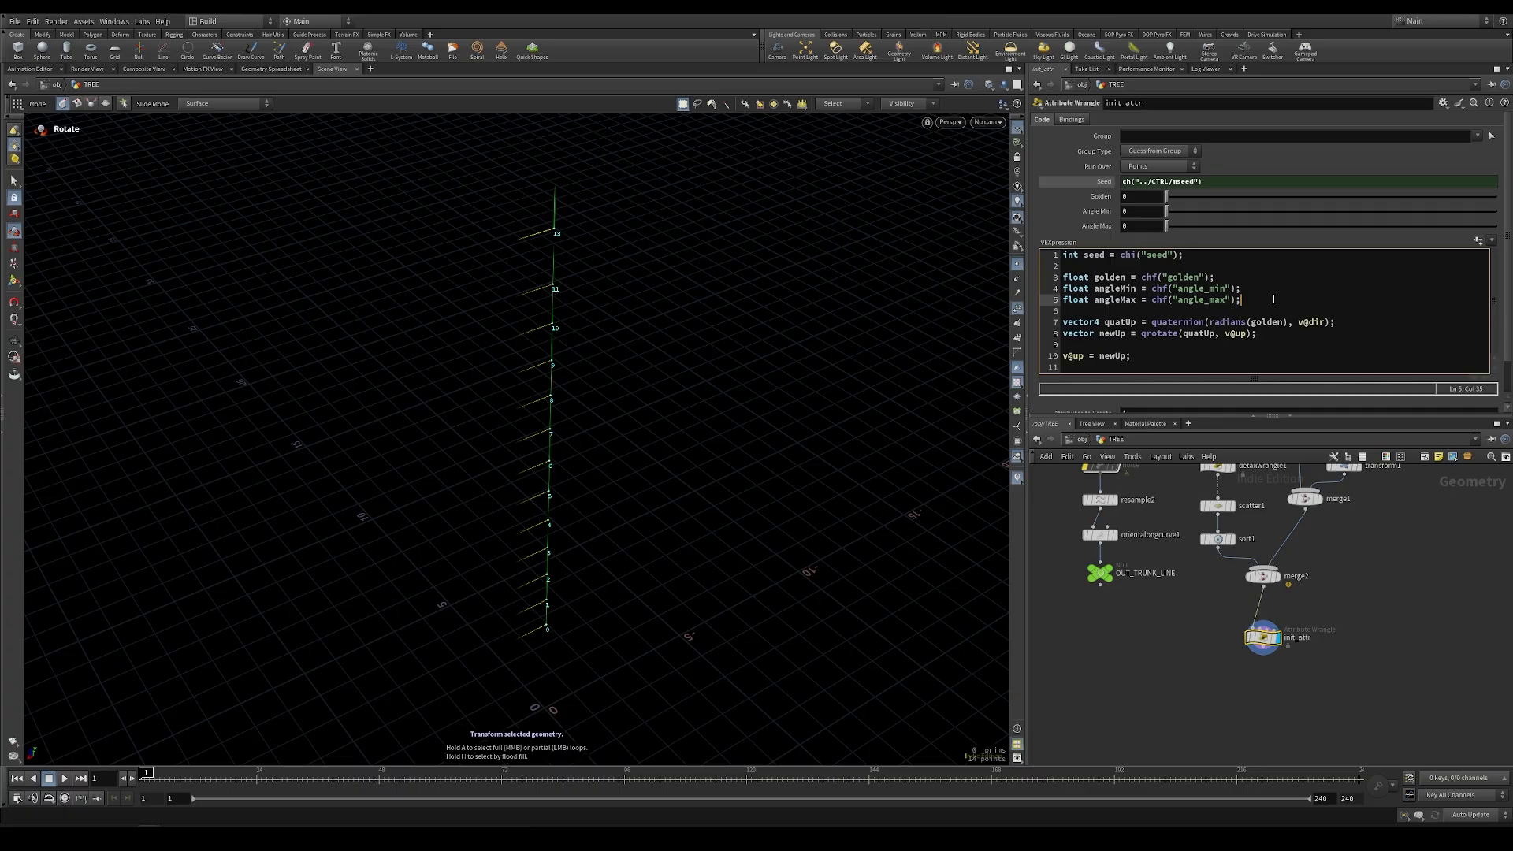
pyautogui.press('Return')
pyautogui.press('Return')
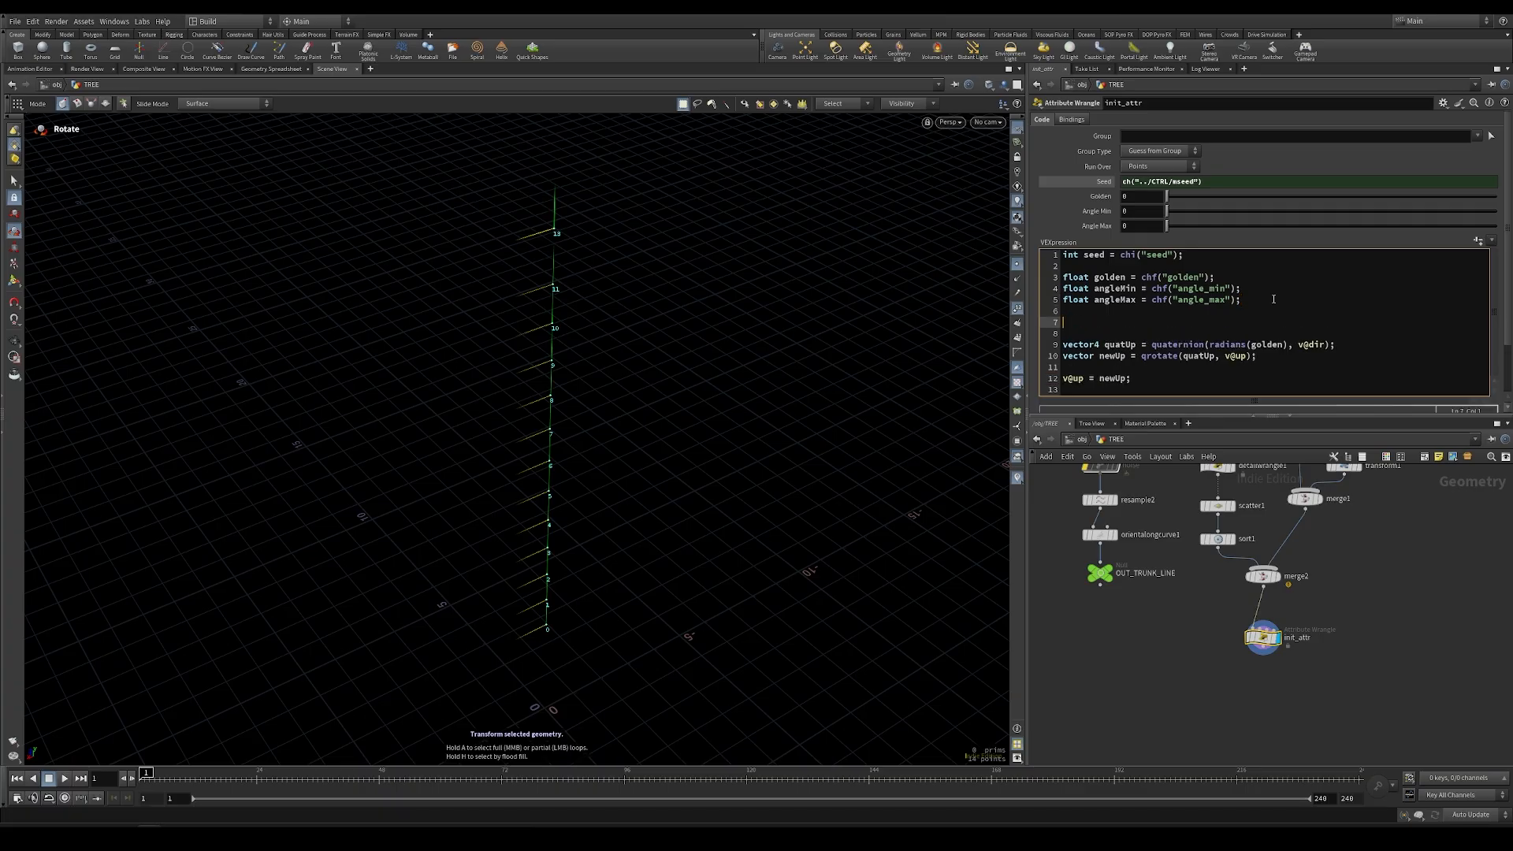
pyautogui.write('float ba')
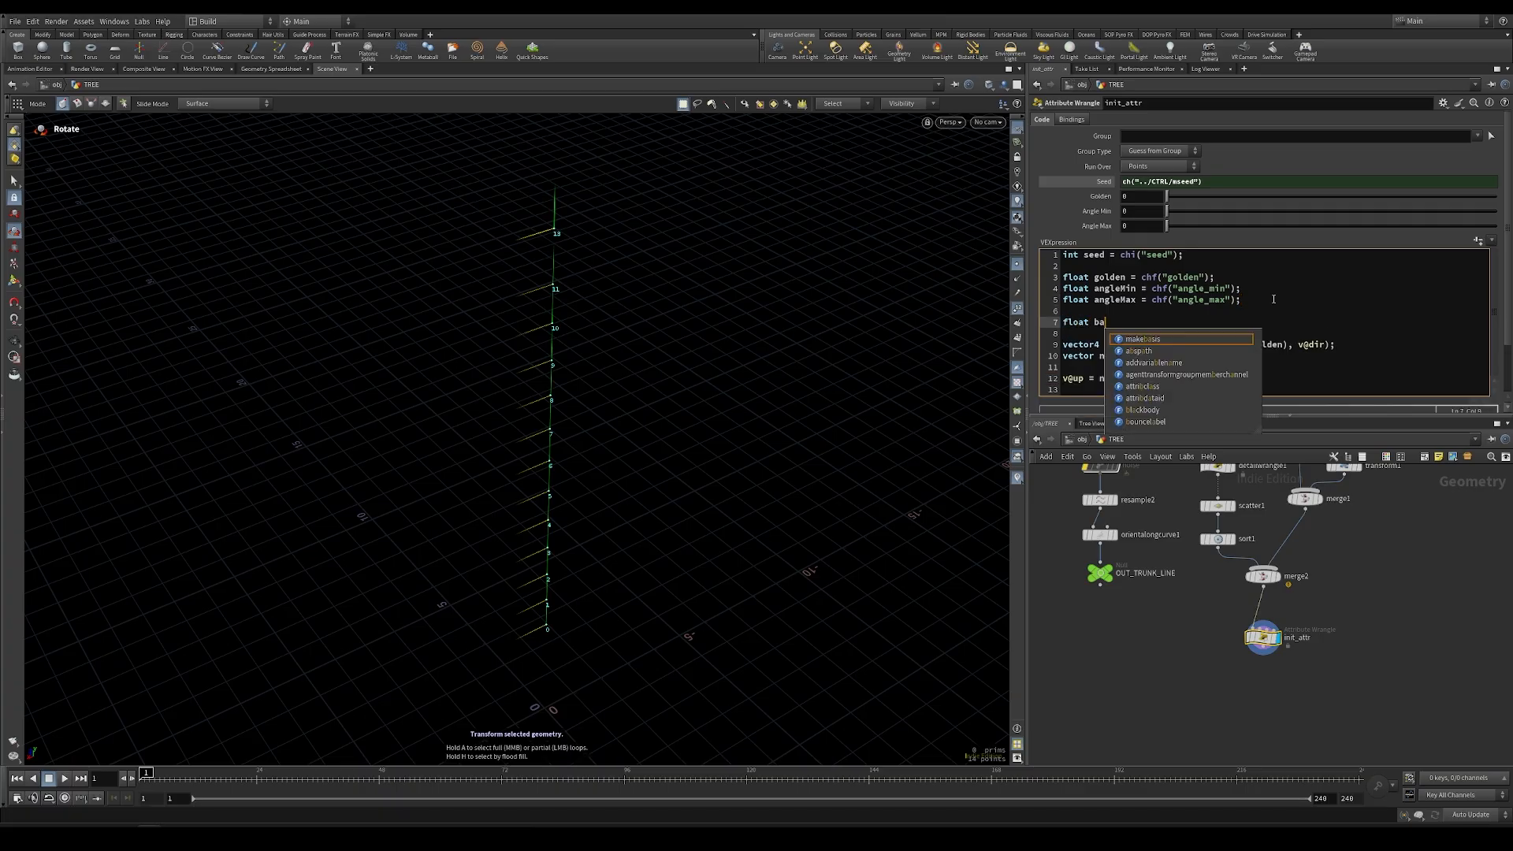
pyautogui.write('se = (@ptnum + seed')
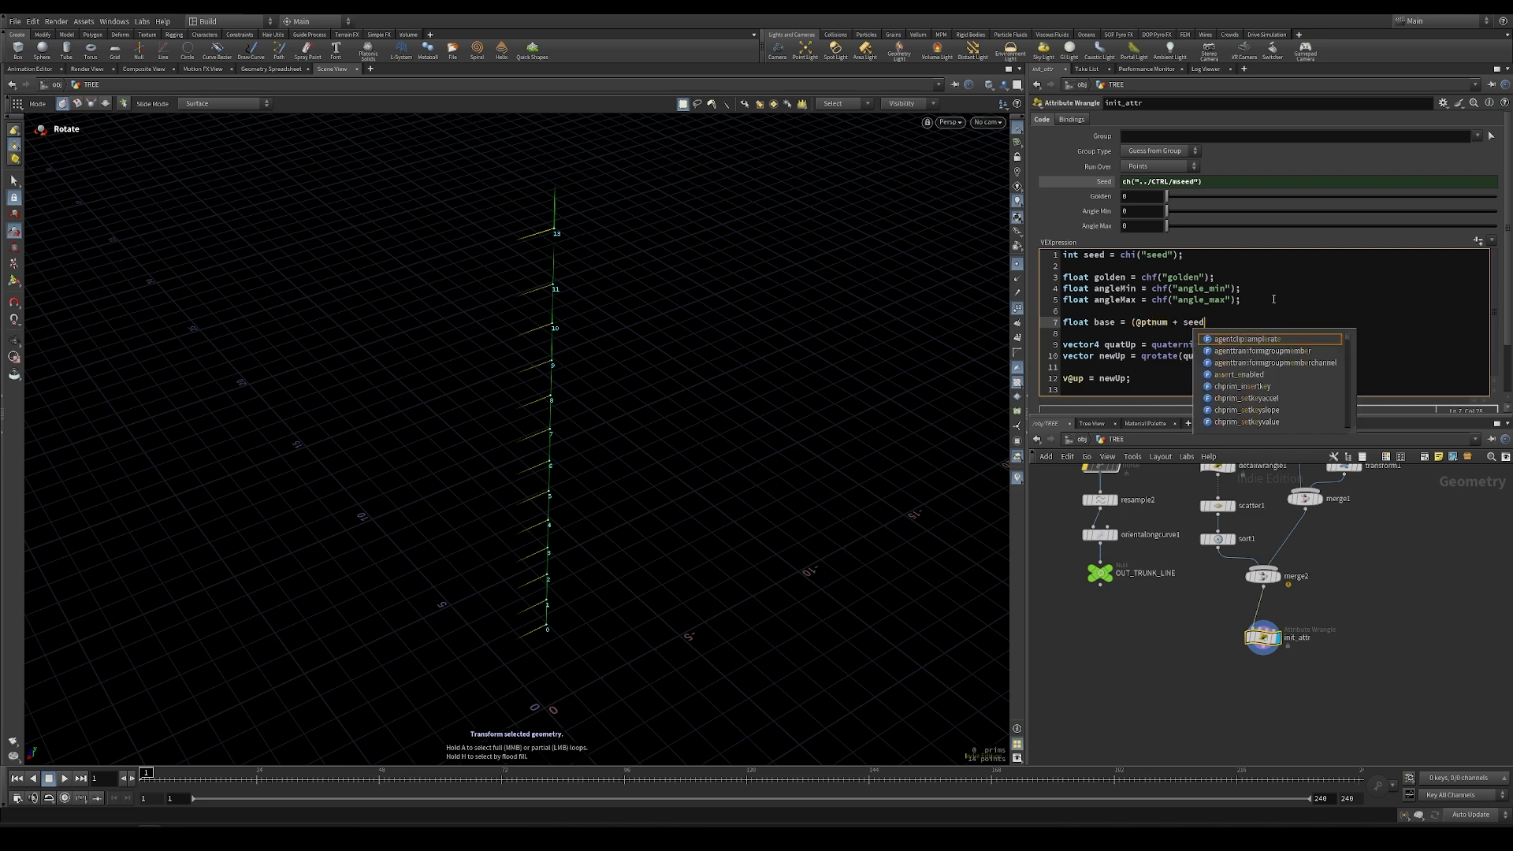
pyautogui.write(')')
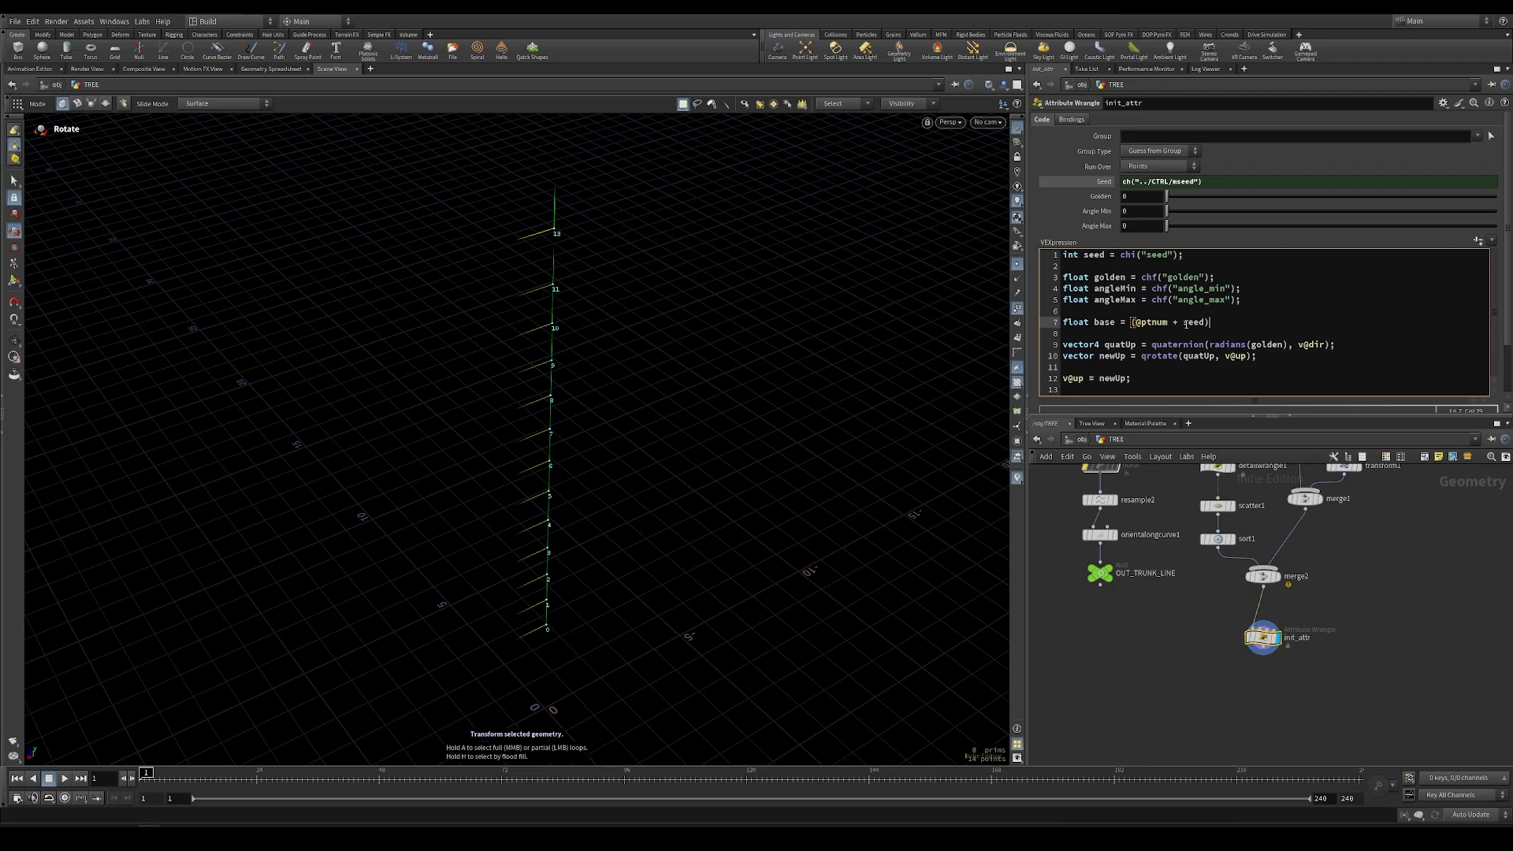
pyautogui.write(' * golde')
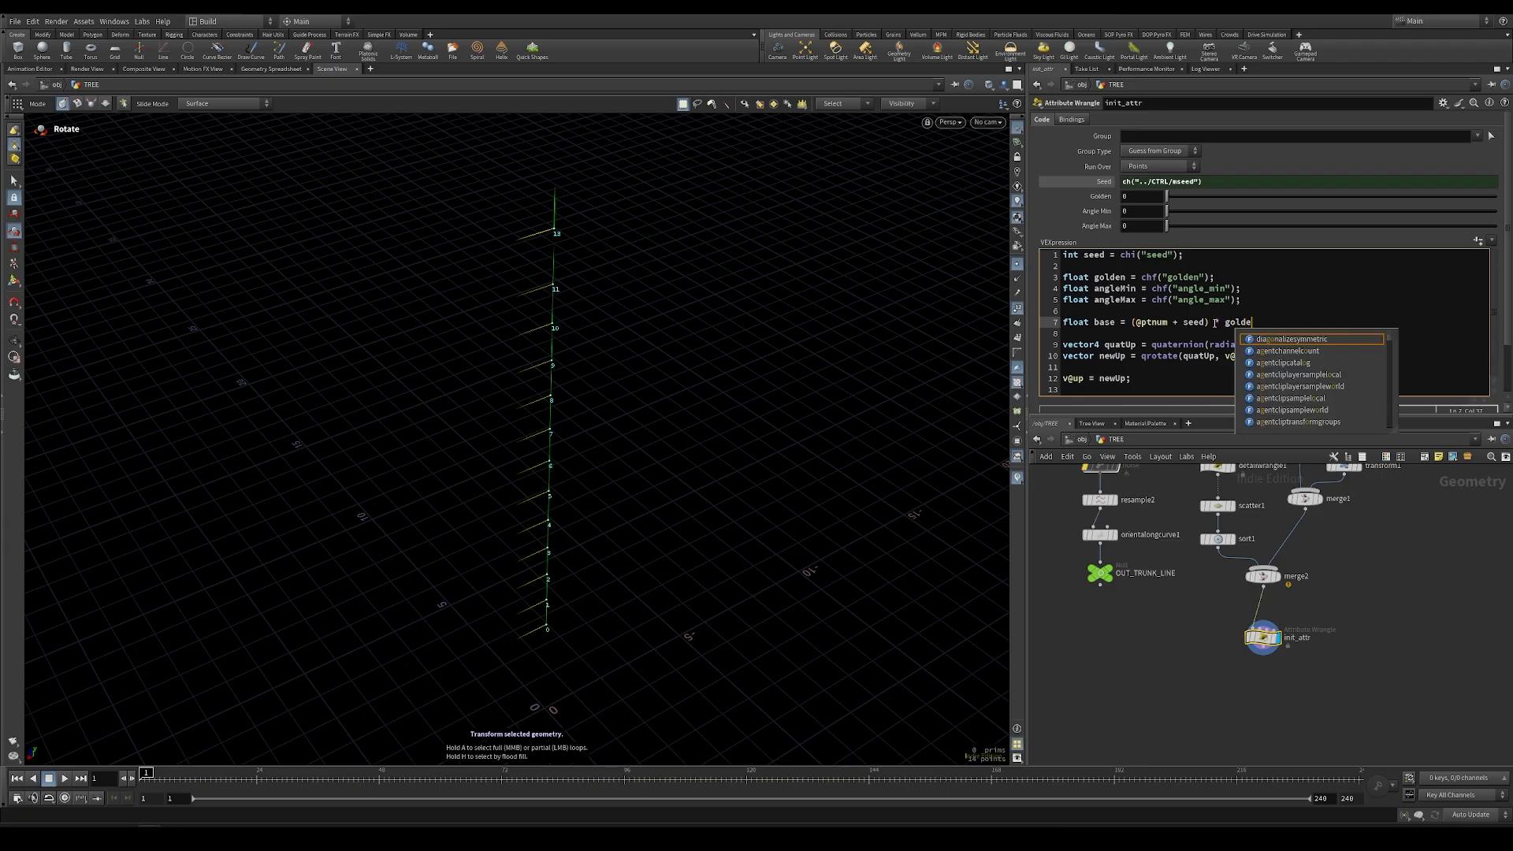
pyautogui.write('m;')
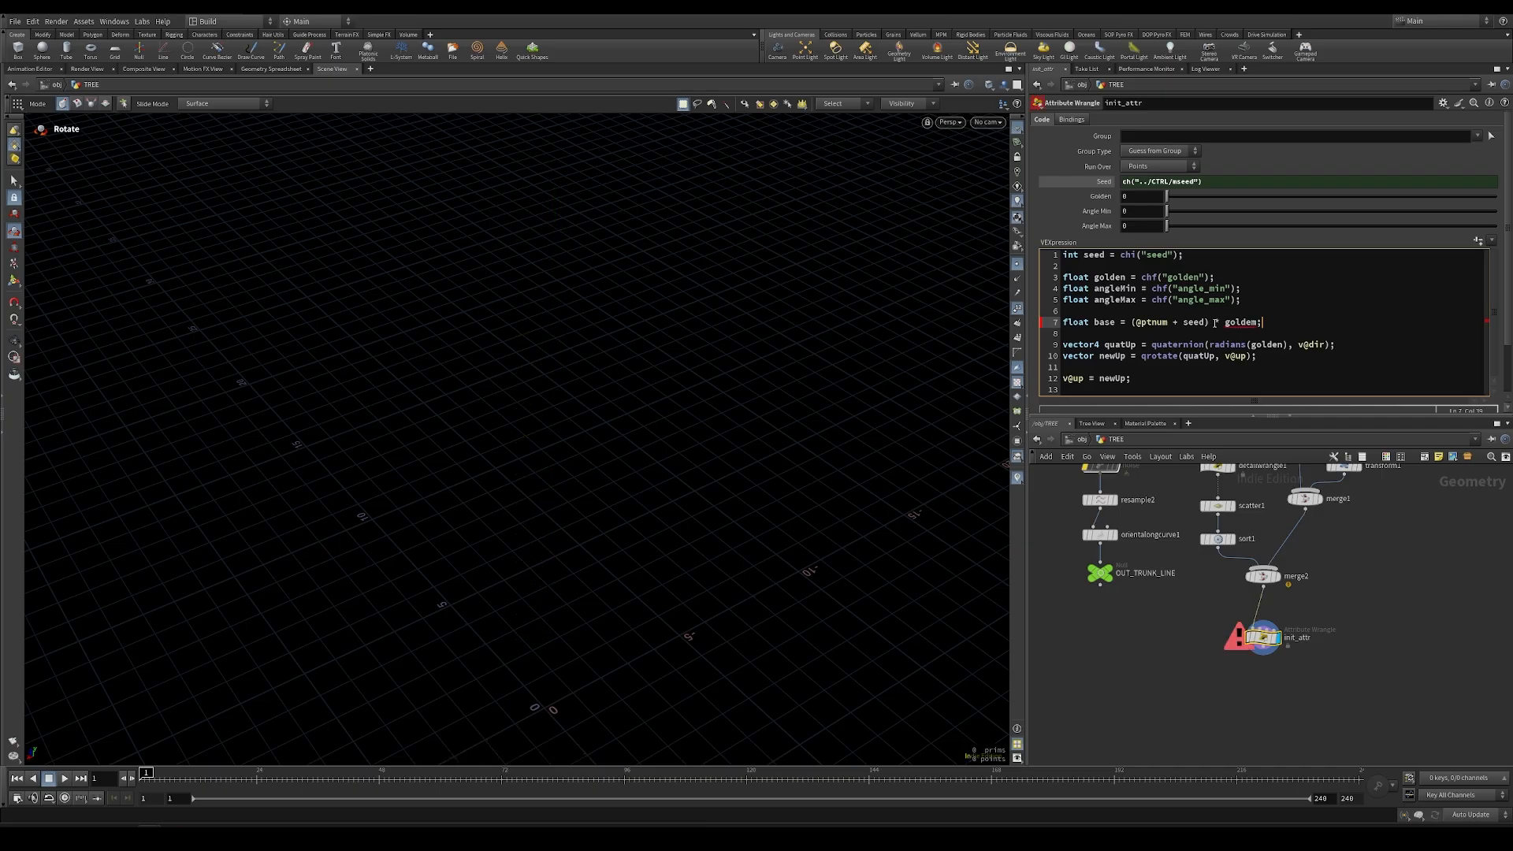
pyautogui.press('BackSpace')
pyautogui.write('n')
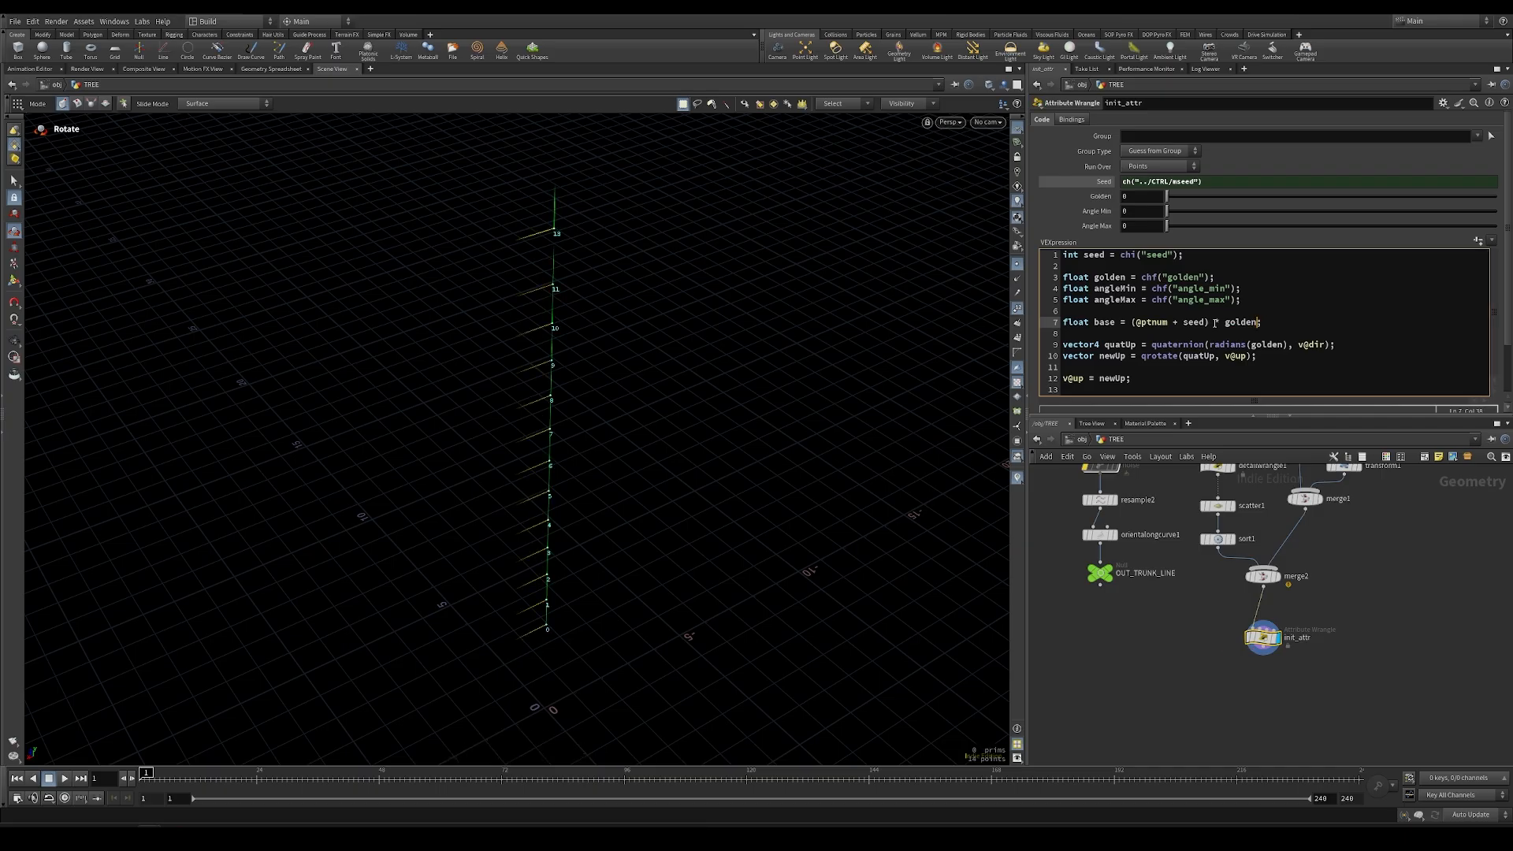
# Use base instead of golden in the quatUp quaternion's radians() and set the Golden parameter to 137.5
pyautogui.doubleClick(1255, 345)
pyautogui.write('base')
pyautogui.moveTo(1167, 197); pyautogui.dragTo(1307, 210)
pyautogui.click(1154, 196)
pyautogui.write('137.5')
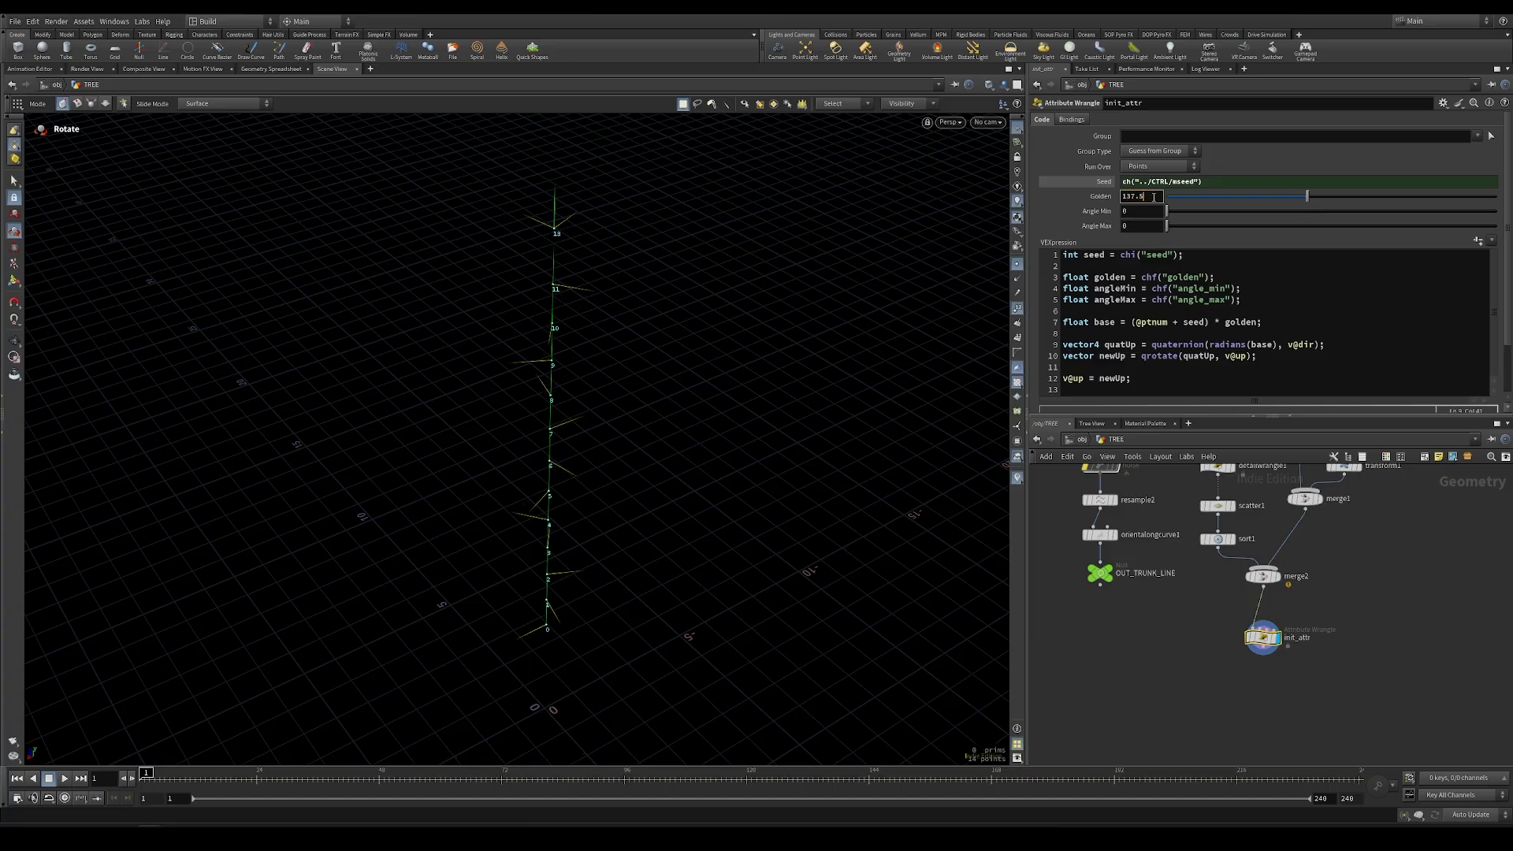
pyautogui.press('Return')
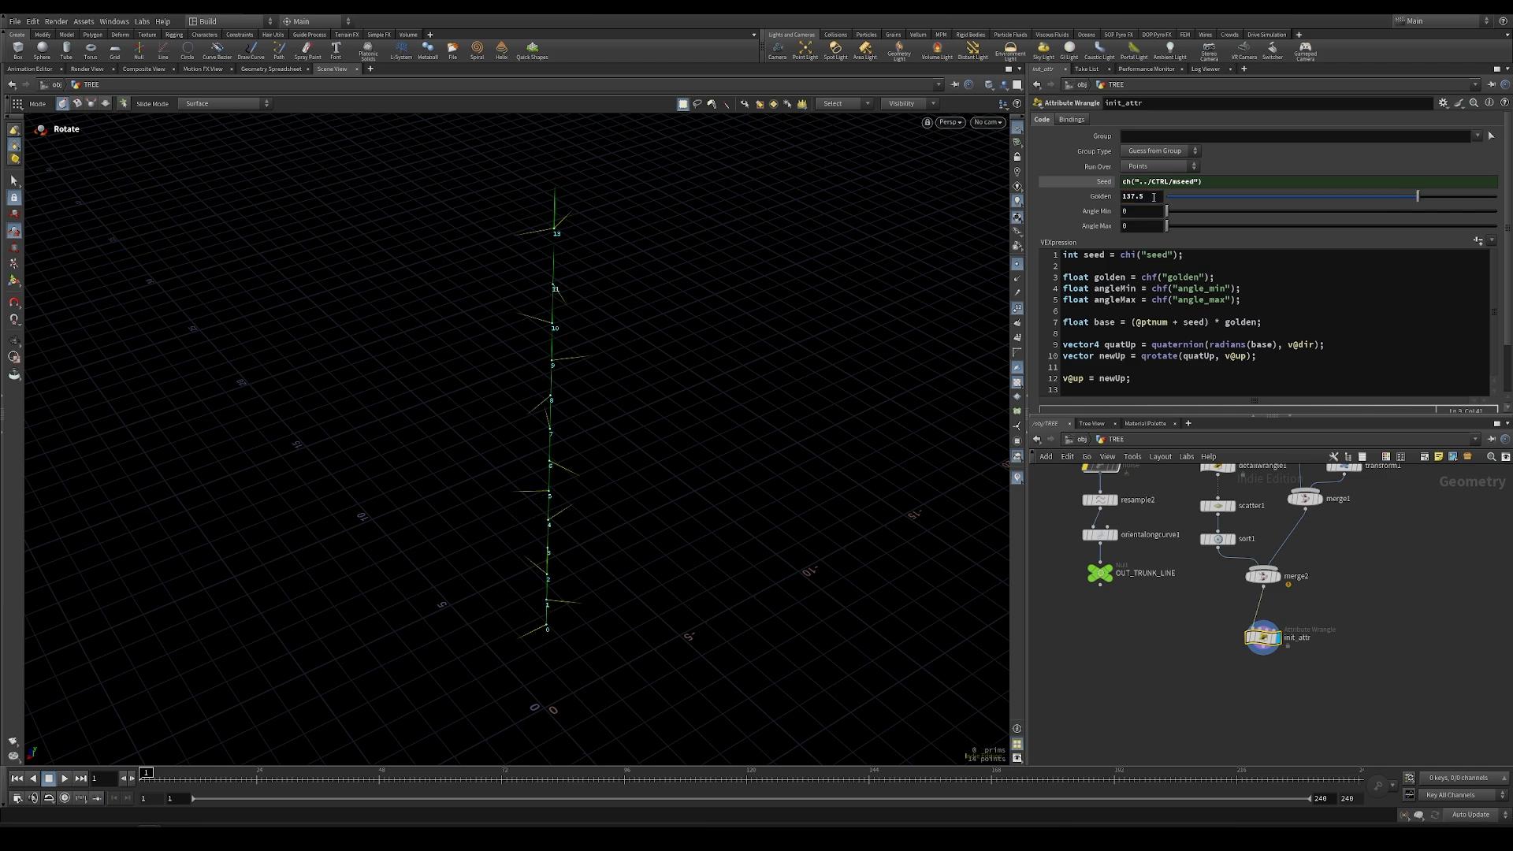
pyautogui.moveTo(547, 419)
pyautogui.keyDown('alt'); pyautogui.mouseDown()
pyautogui.moveTo(651, 442)
pyautogui.moveTo(550, 412)
pyautogui.mouseUp(); pyautogui.keyUp('alt')
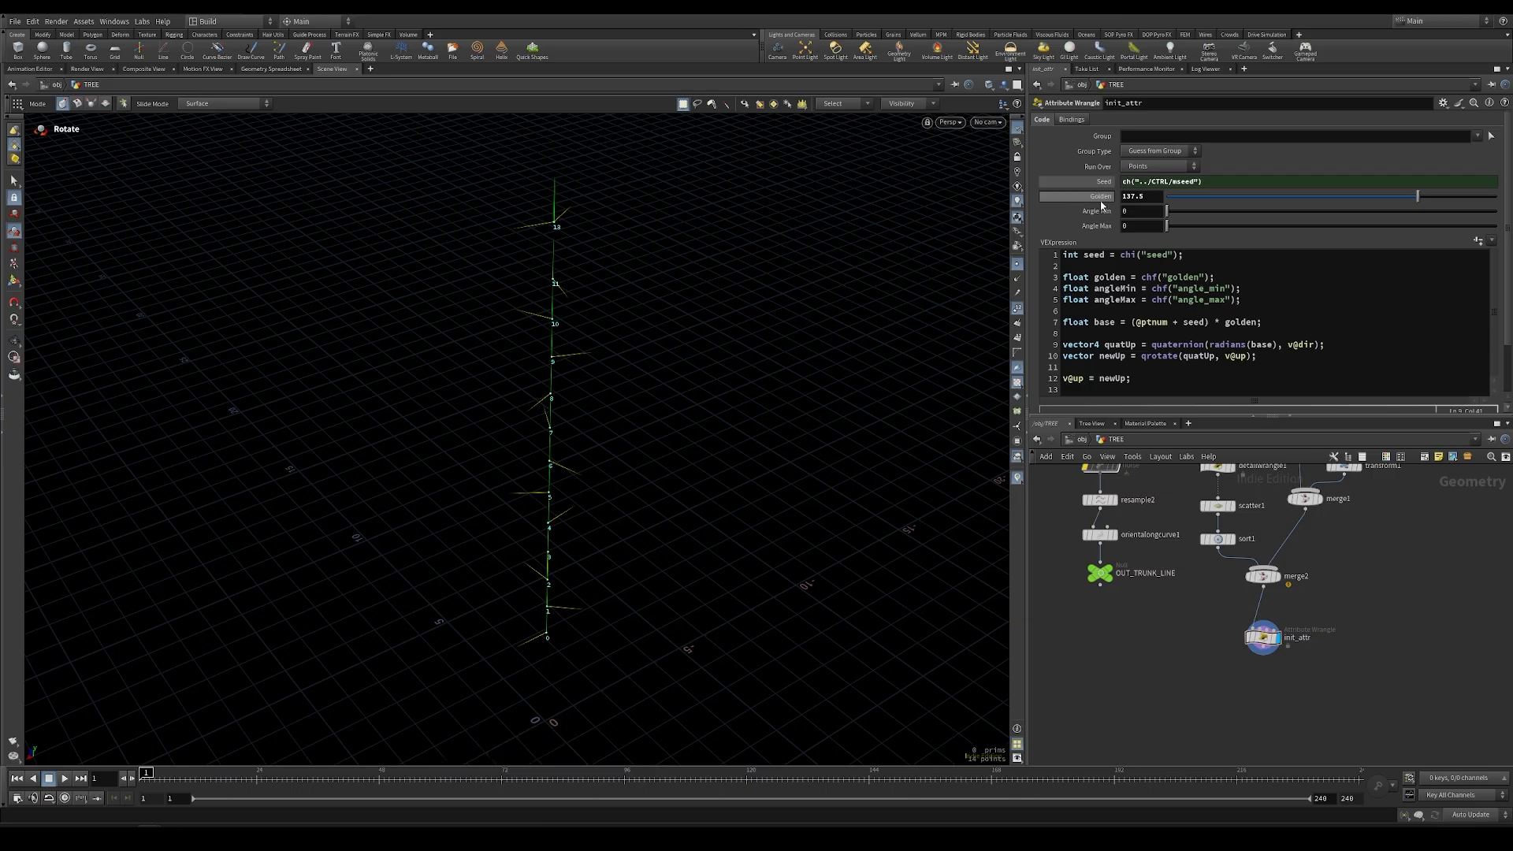
pyautogui.moveTo(1128, 198); pyautogui.dragTo(1148, 198)
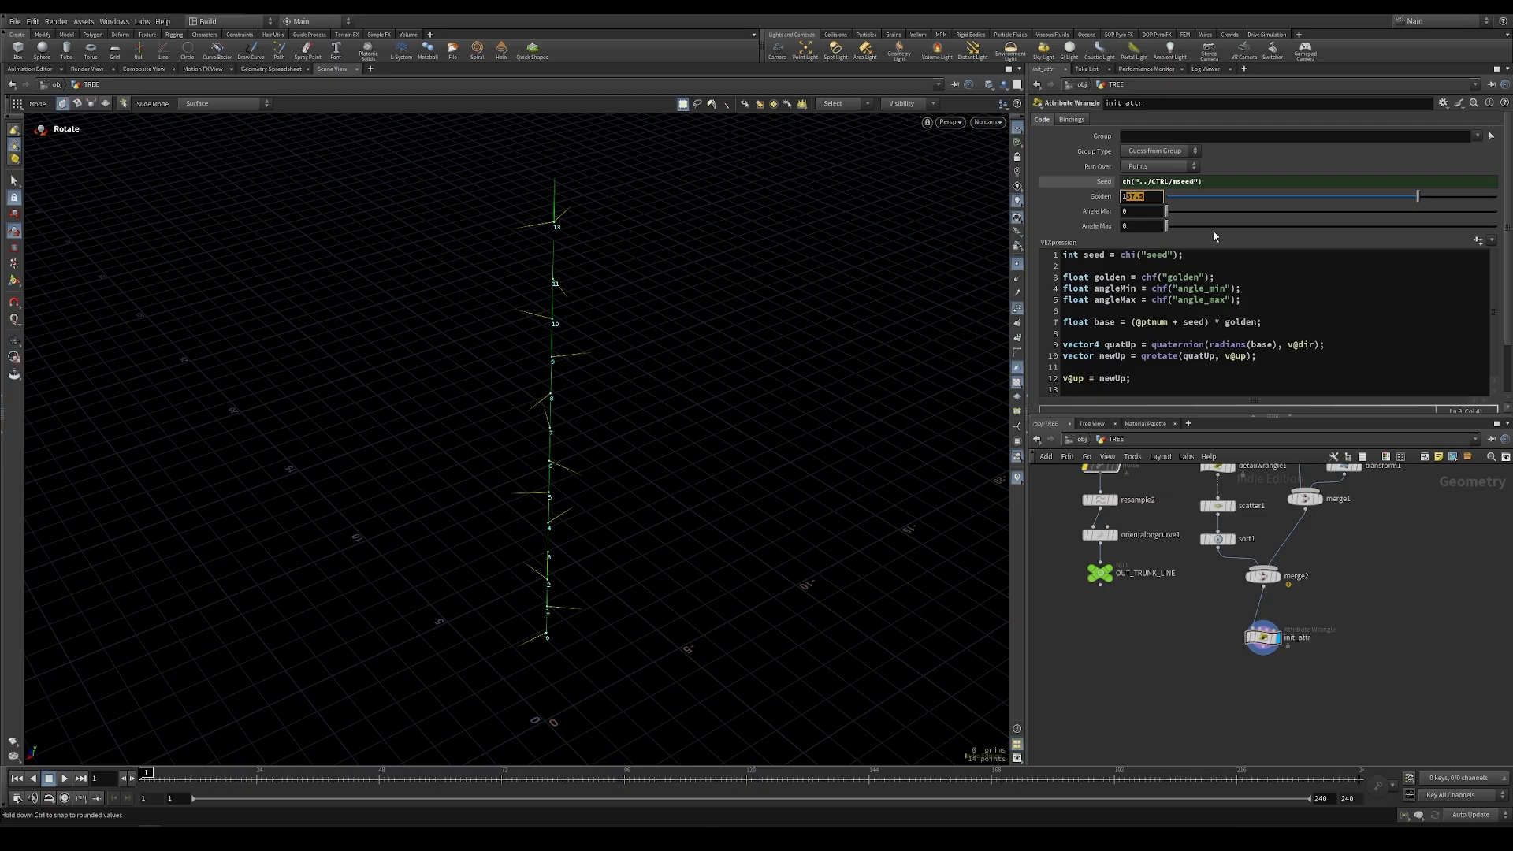
pyautogui.click(1288, 322)
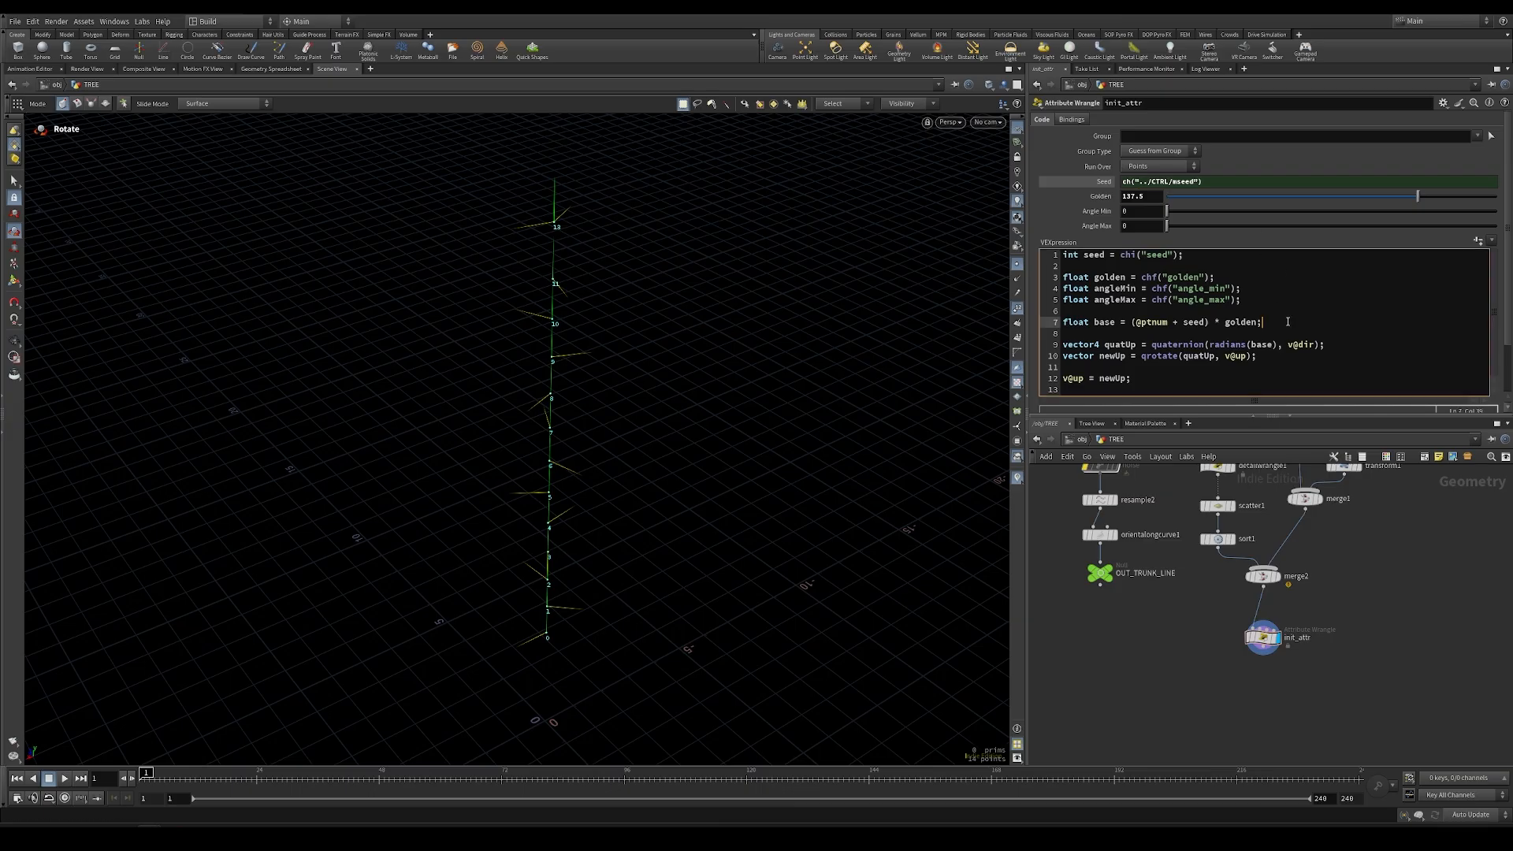
pyautogui.press('Return')
pyautogui.write('float ')
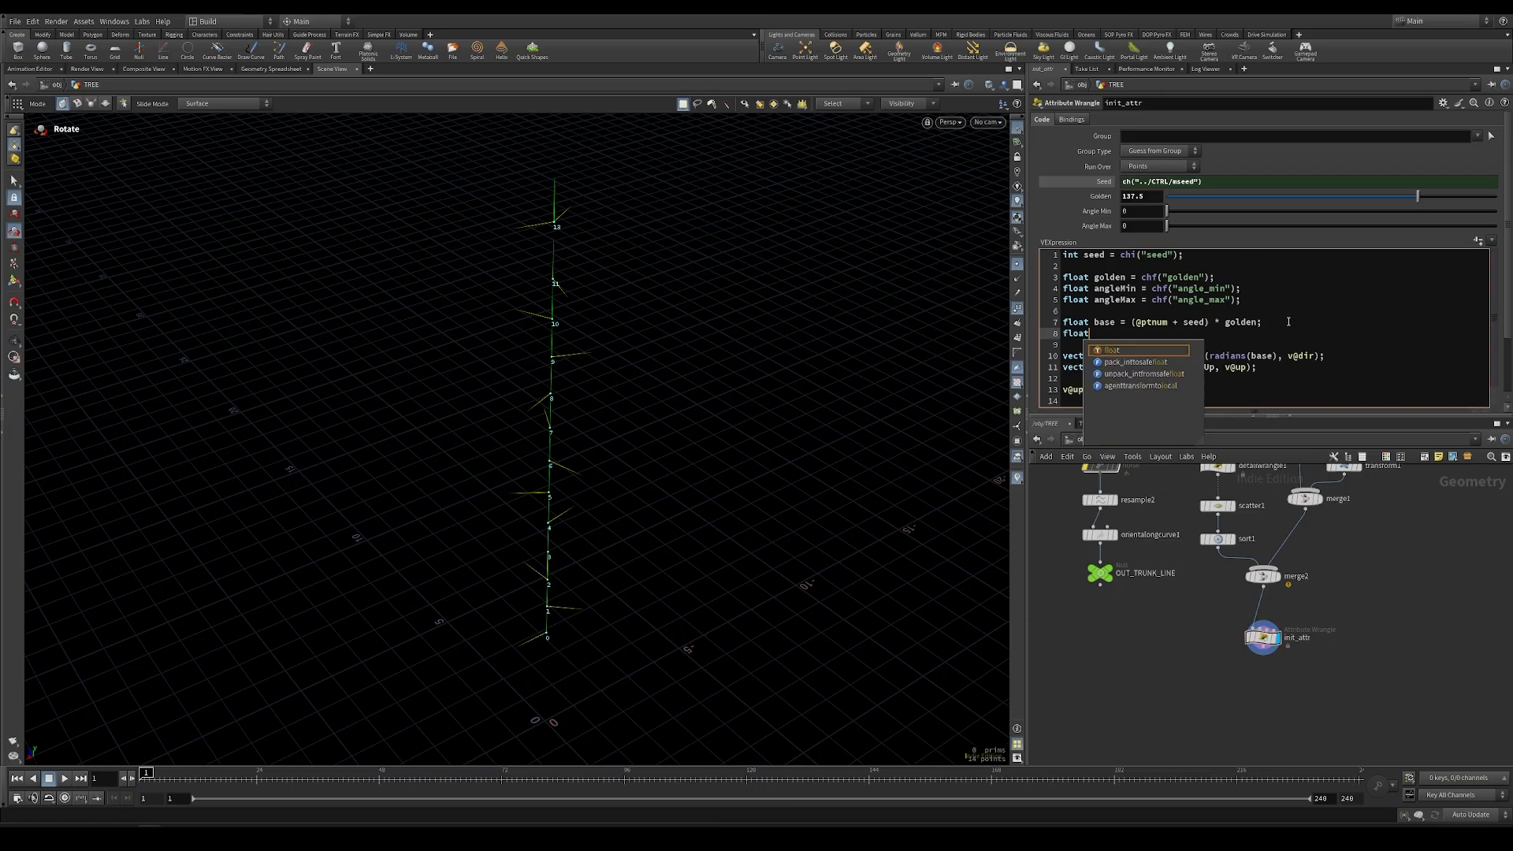
pyautogui.write('per')
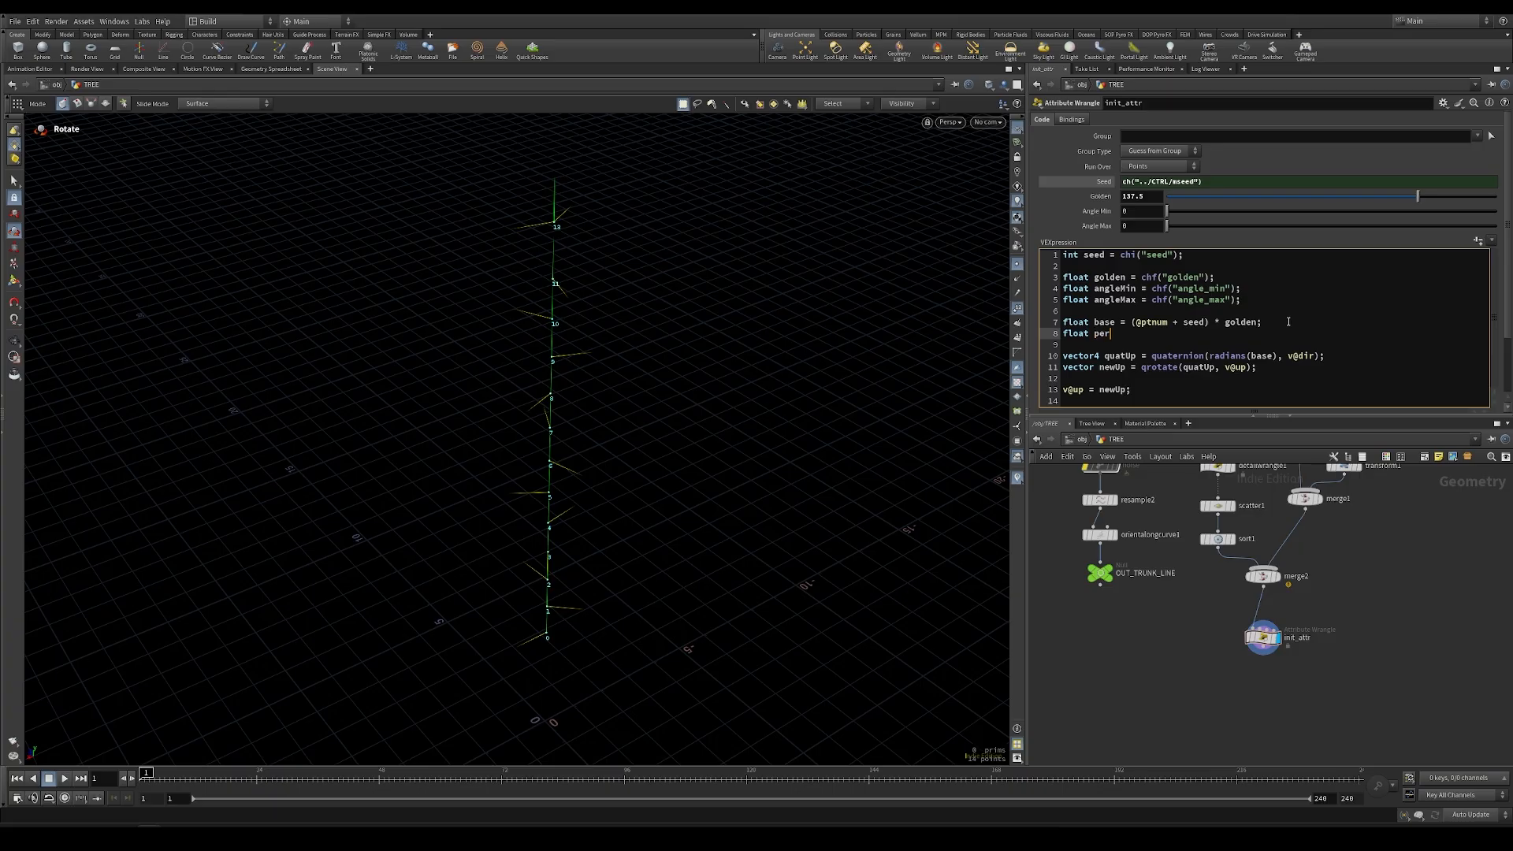
pyautogui.write('t = (rand')
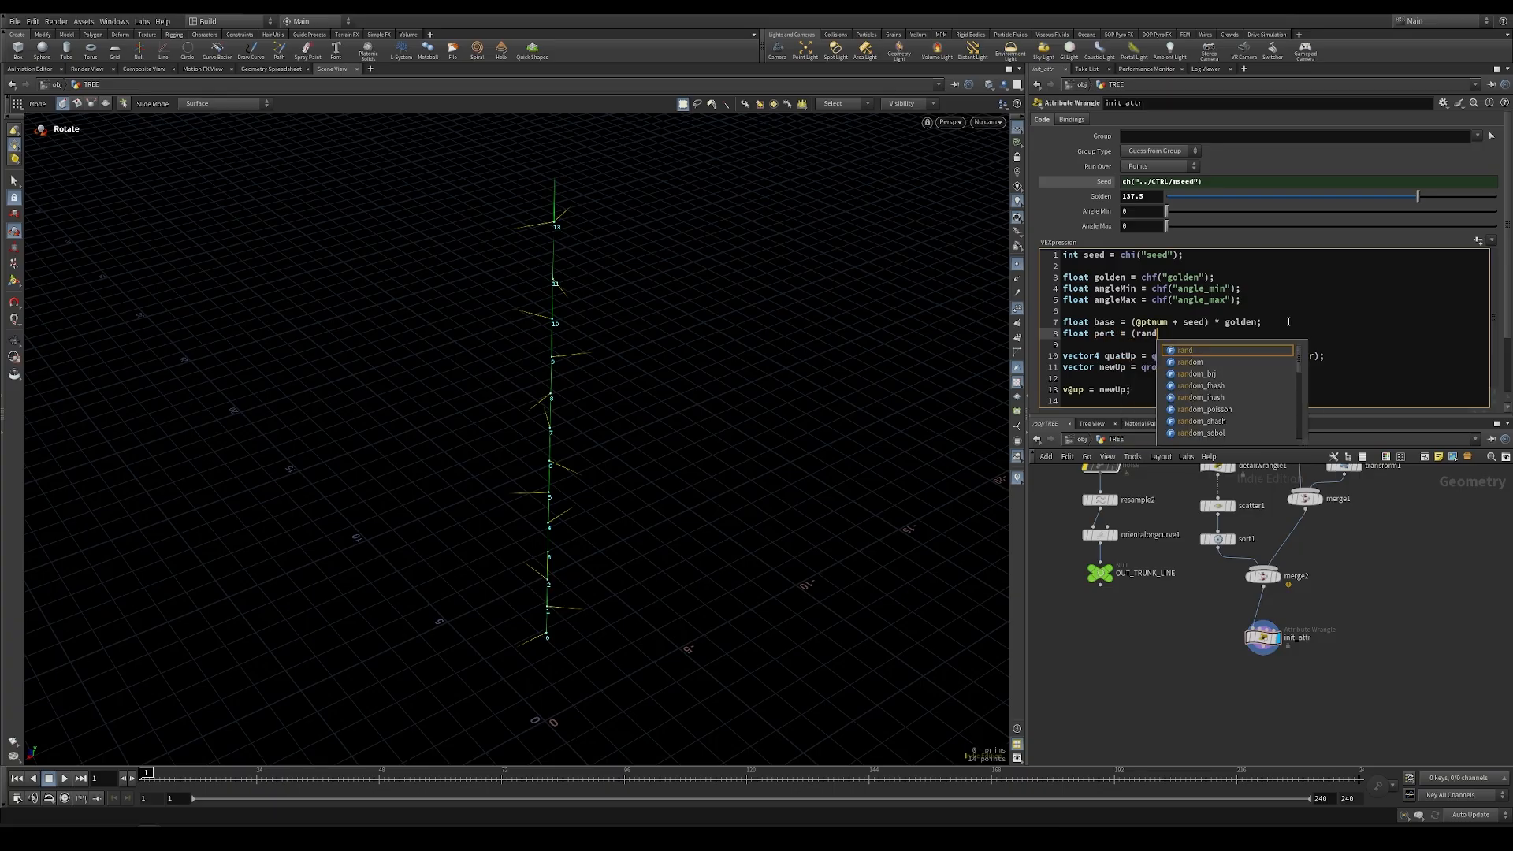
pyautogui.write('(@ptnum')
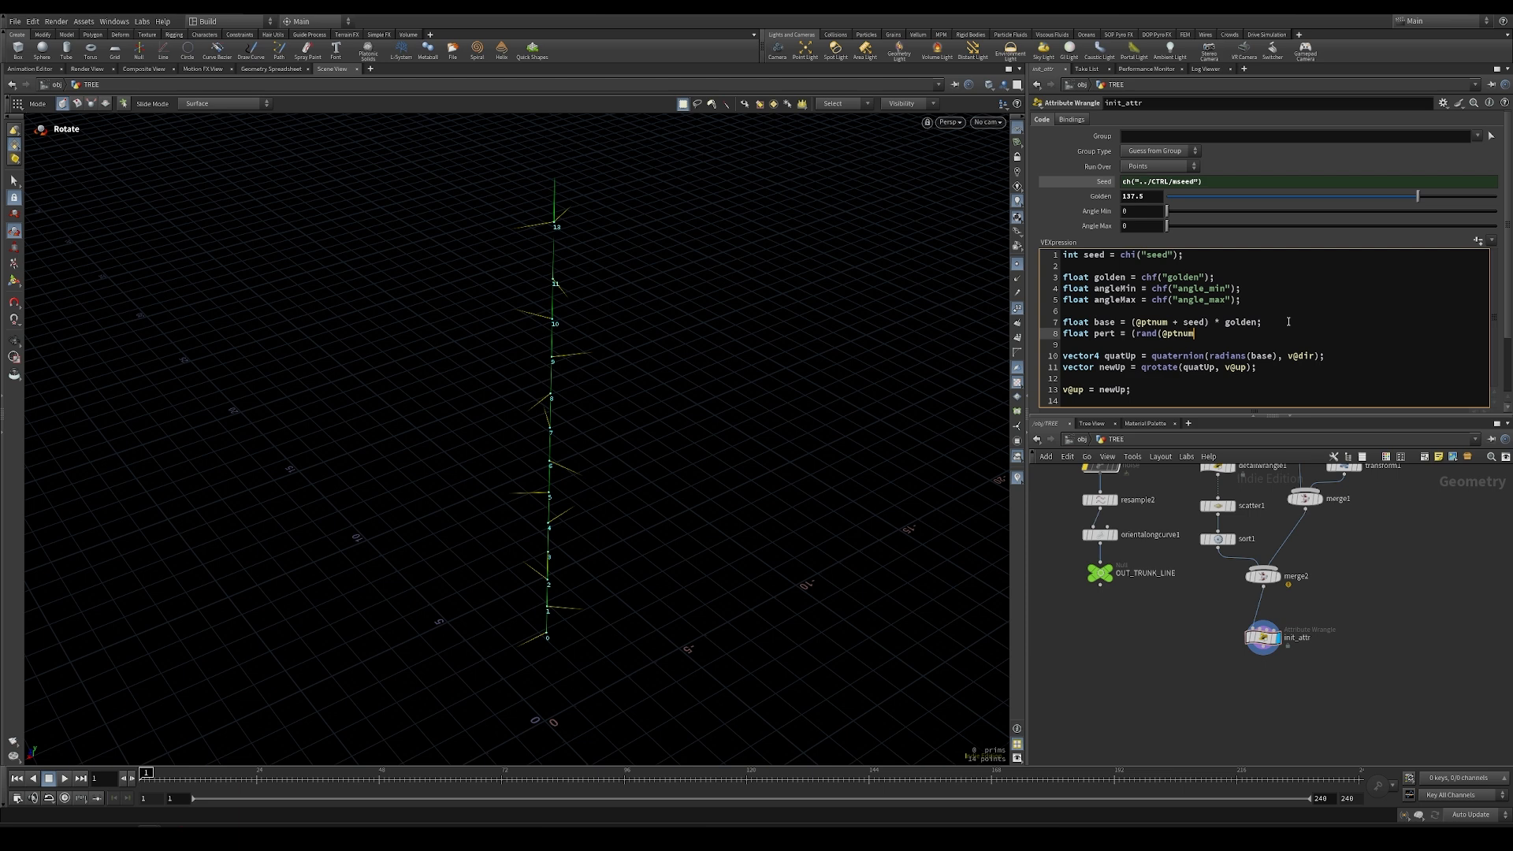
pyautogui.write(')-0.5) * chf("pert_range");')
# Create the wrangle's missing parameter from the code and set Pert Range to 20
pyautogui.click(1478, 241)
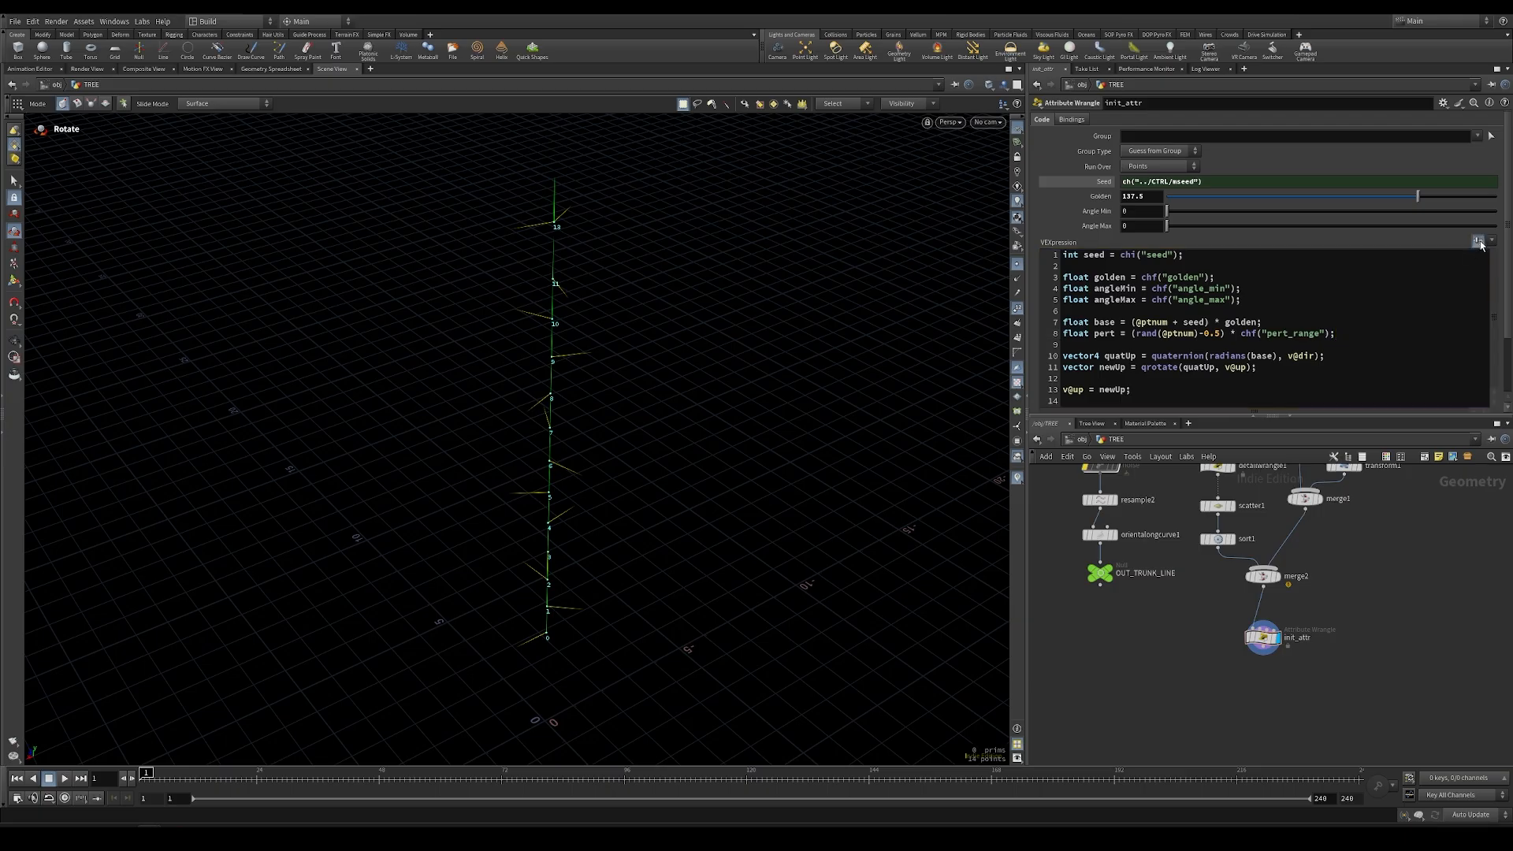
pyautogui.click(1143, 241)
pyautogui.write('20')
pyautogui.press('Return')
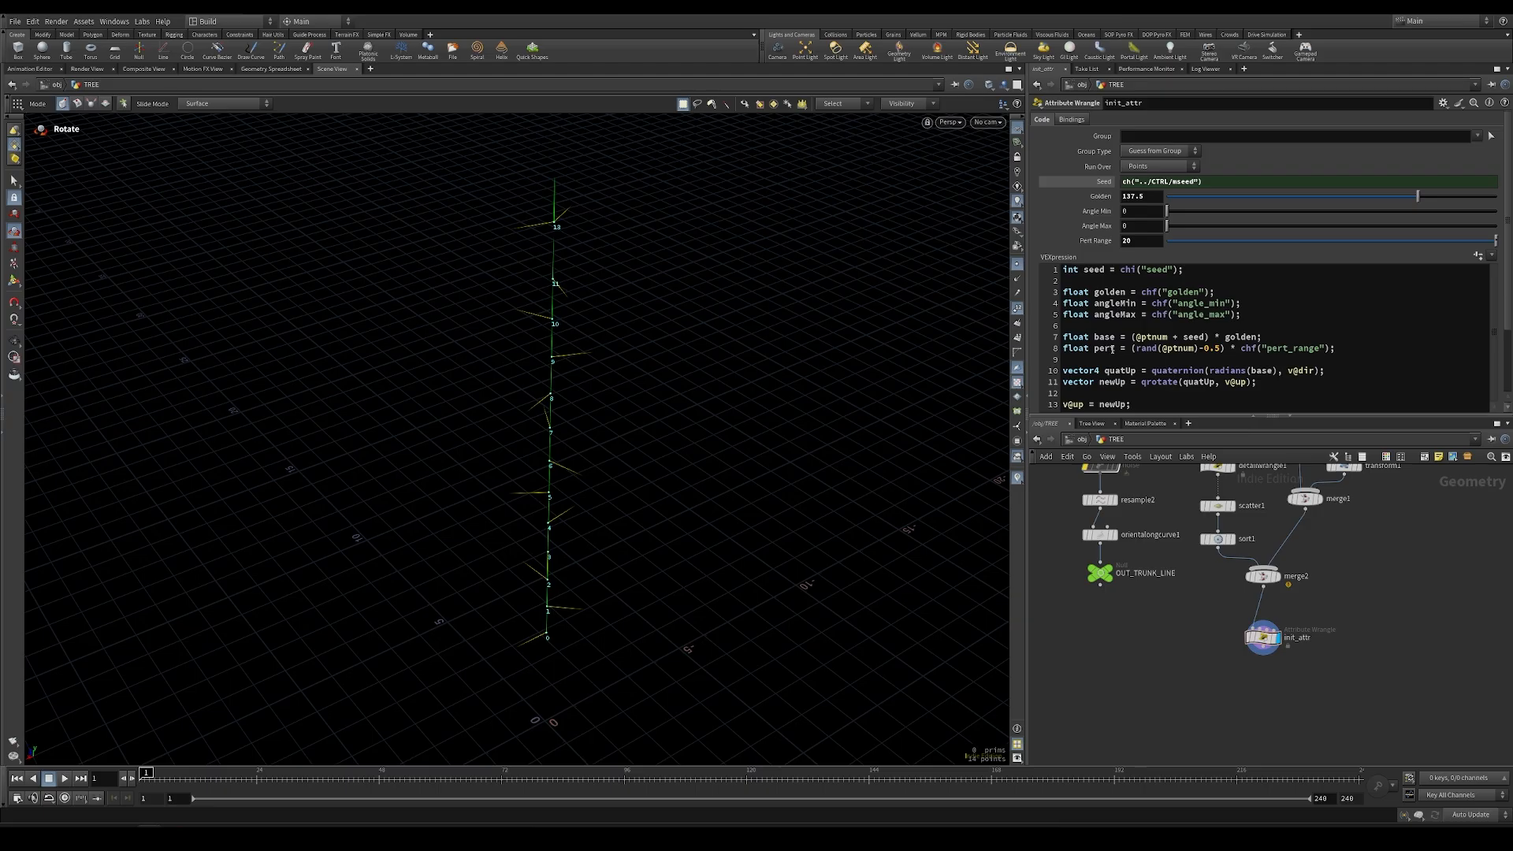
# Below the pert line, add float upAngle = base + pert; and use upAngle in the quatUp quaternion's radians()
pyautogui.click(1164, 348)
pyautogui.moveTo(1224, 348); pyautogui.dragTo(1140, 350)
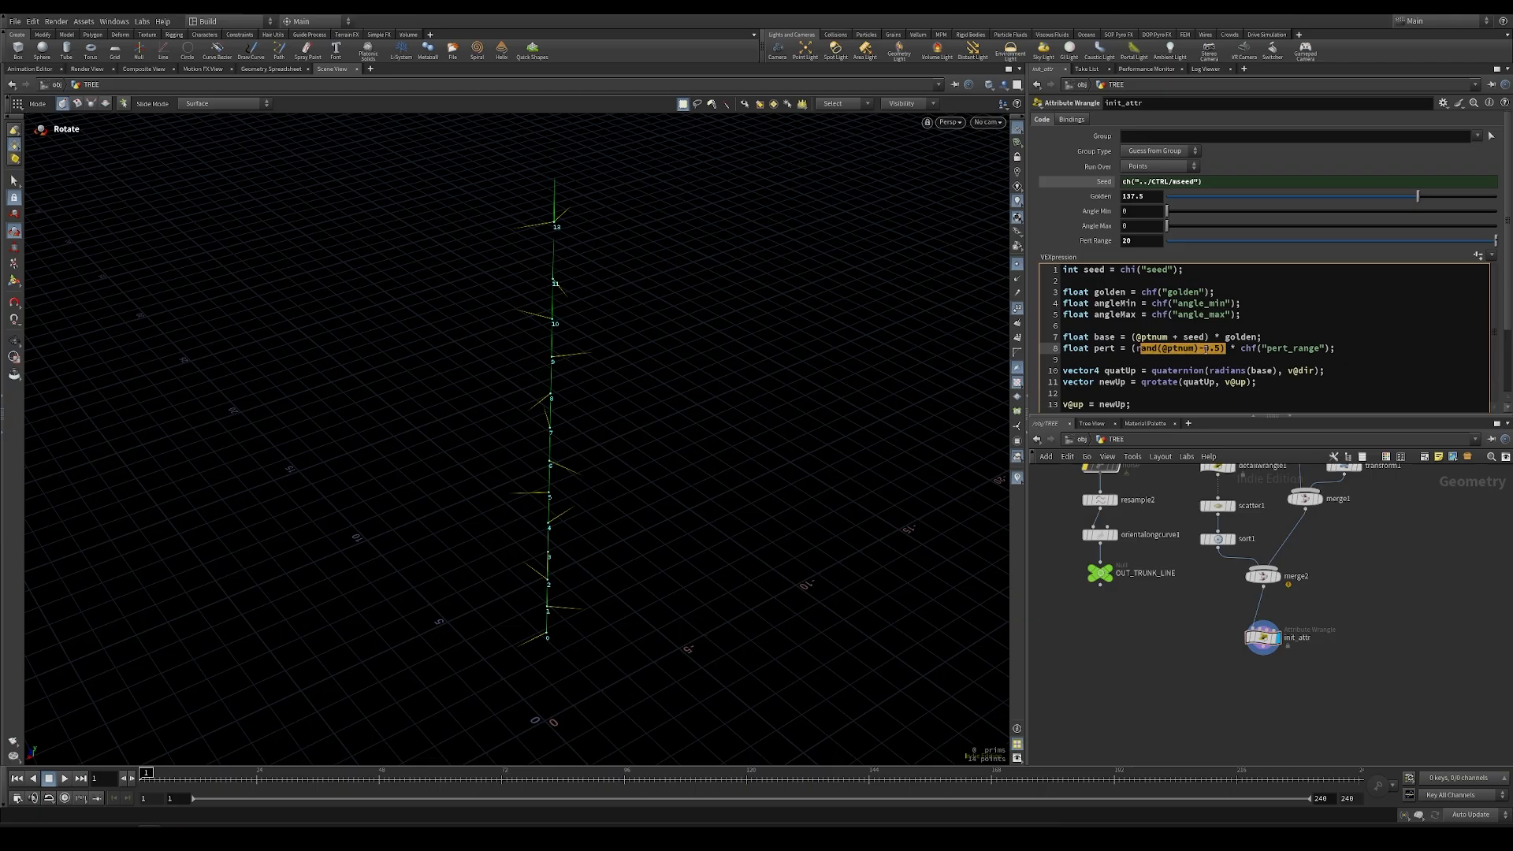
pyautogui.click(1234, 348)
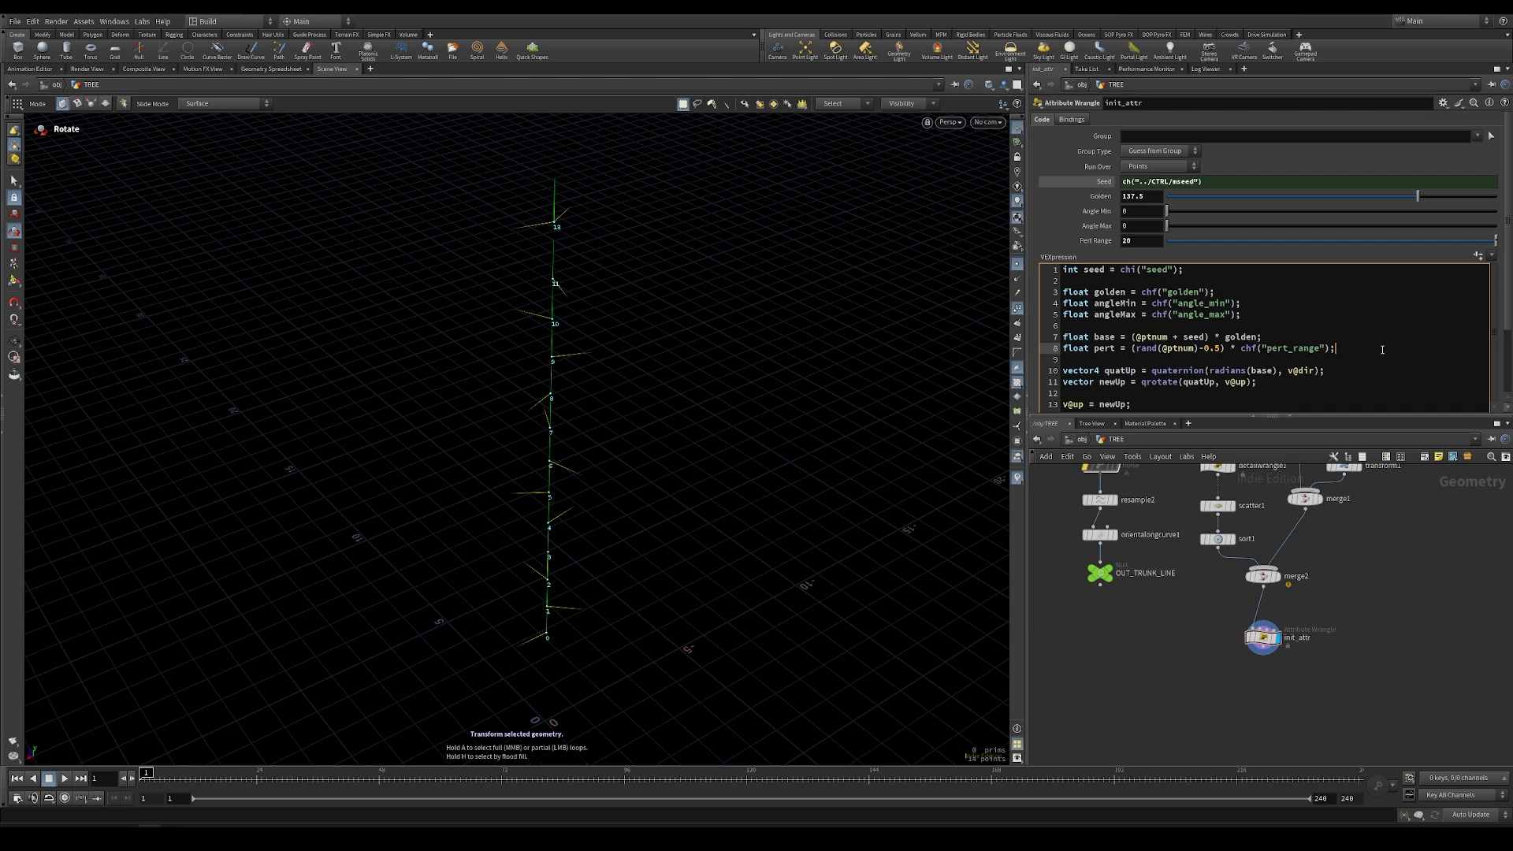
pyautogui.press('Return')
pyautogui.press('Return')
pyautogui.write('fioat ')
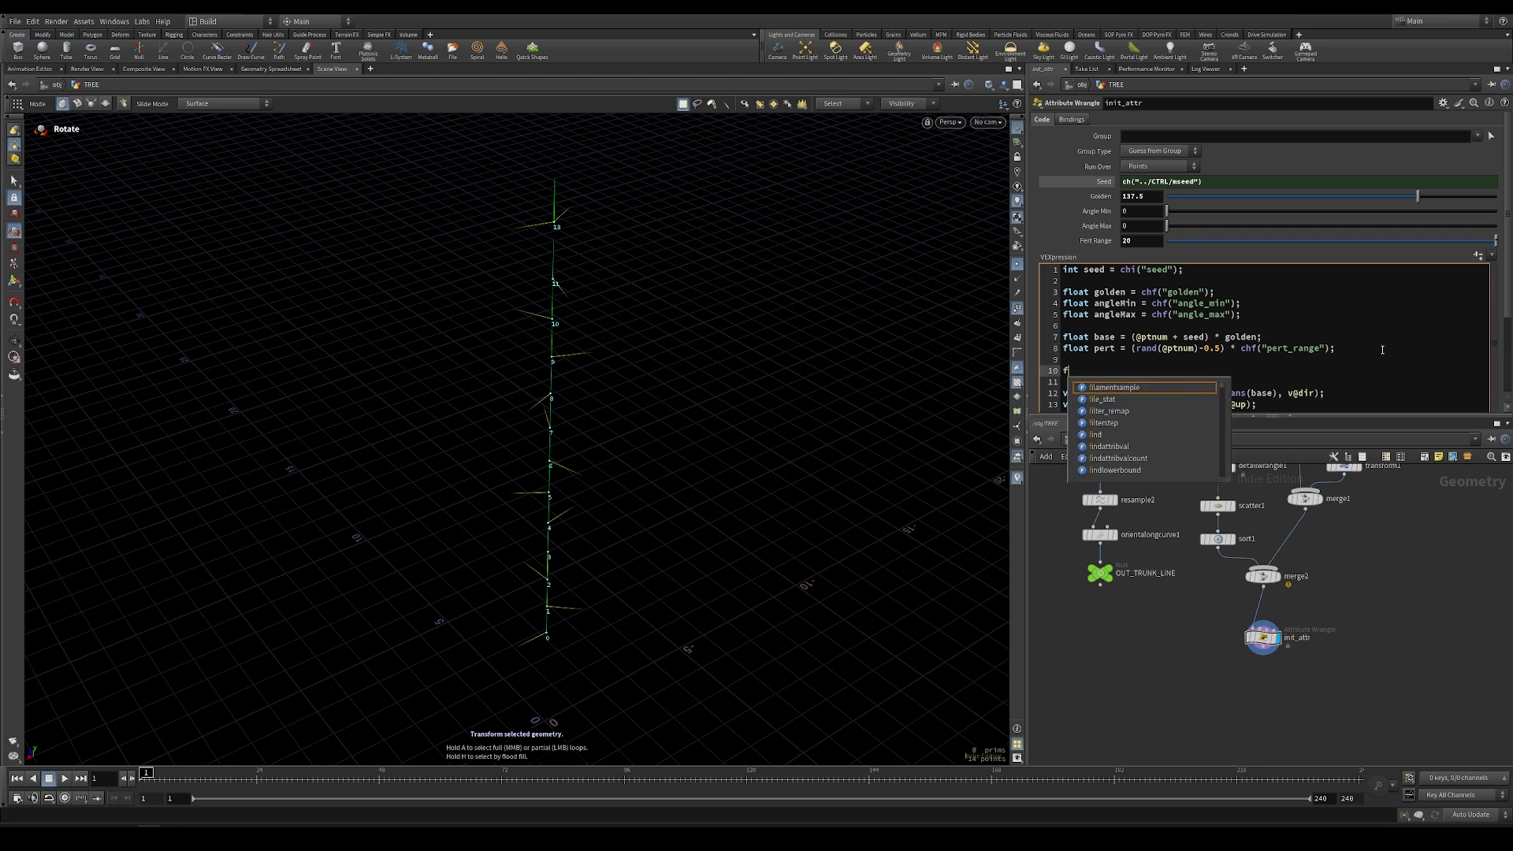
pyautogui.write('upAngle')
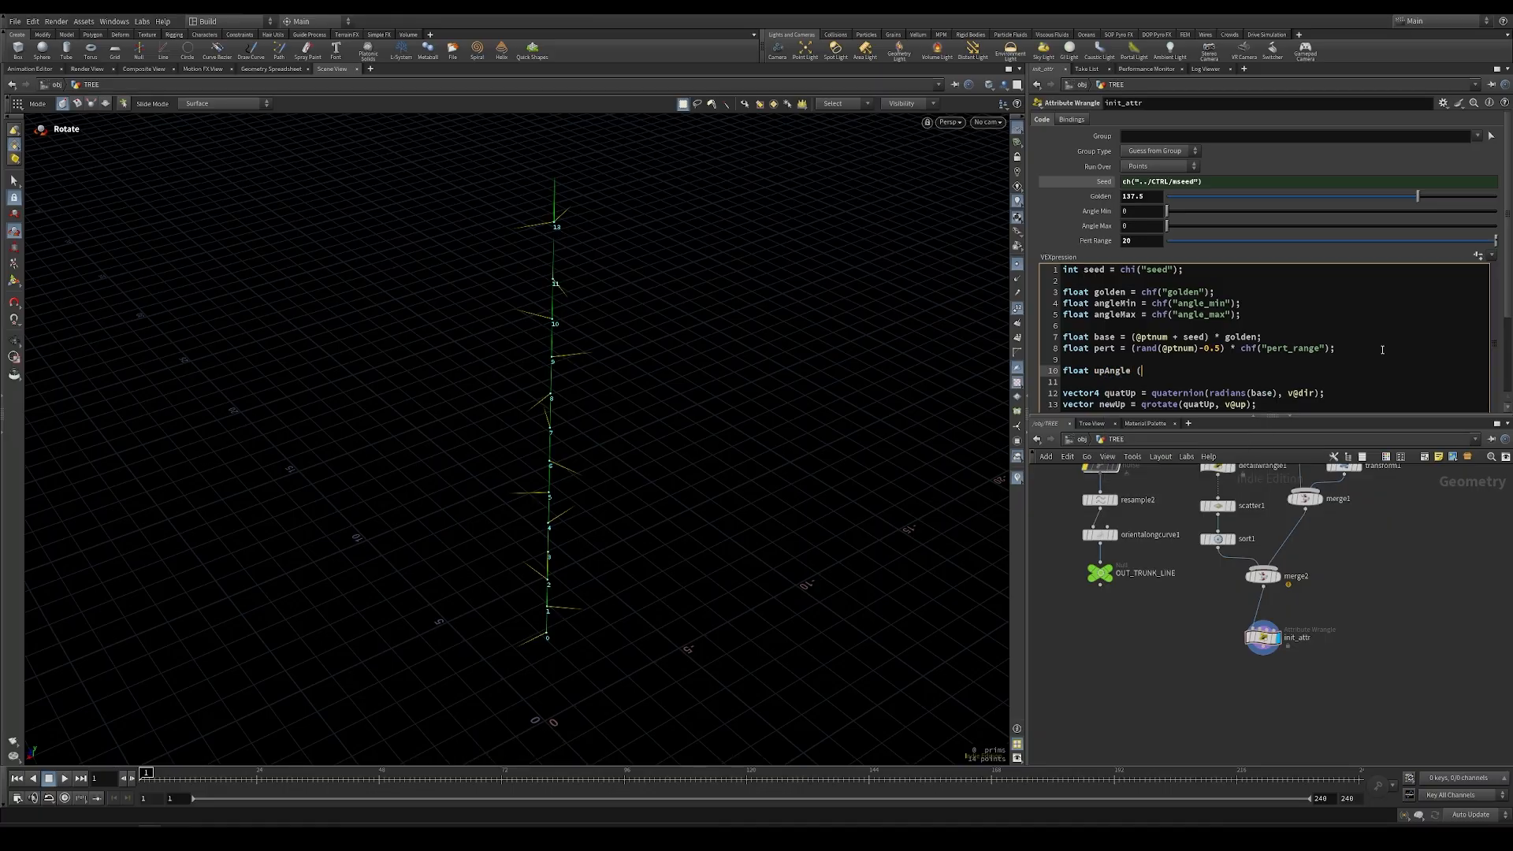
pyautogui.write(' = base + pert;')
pyautogui.doubleClick(1261, 393)
pyautogui.write('upAngle')
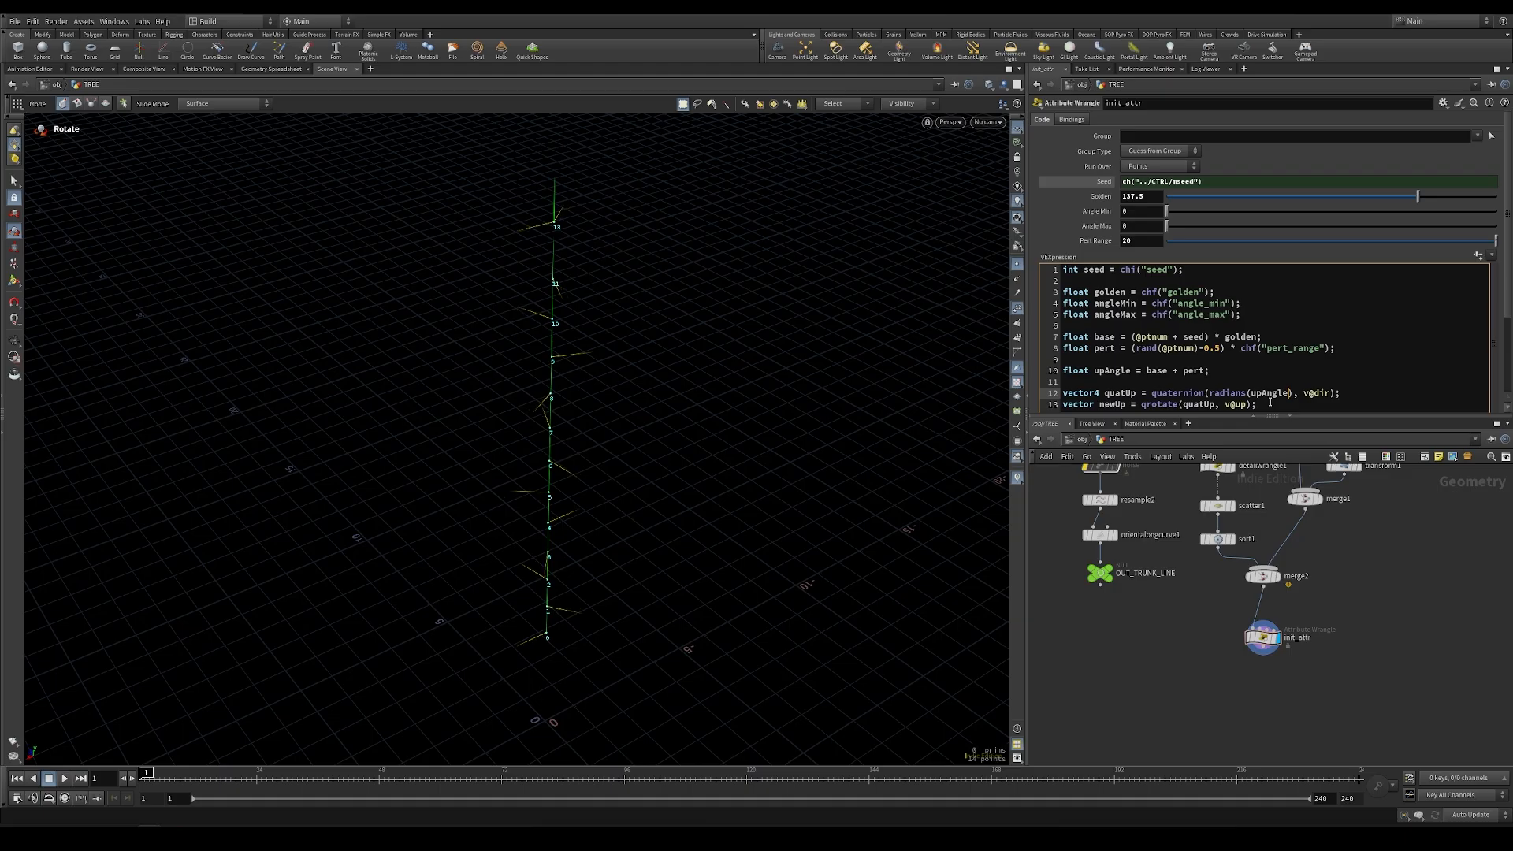
# Try out different Pert Range values and examine how the points' up directions vary around the trunk
pyautogui.click(1135, 696)
pyautogui.keyDown('alt'); pyautogui.moveTo(684, 418); pyautogui.dragTo(693, 488); pyautogui.keyUp('alt')
pyautogui.moveTo(1182, 240); pyautogui.dragTo(1449, 251)
pyautogui.moveTo(1150, 241); pyautogui.dragTo(1308, 219, button='middle')
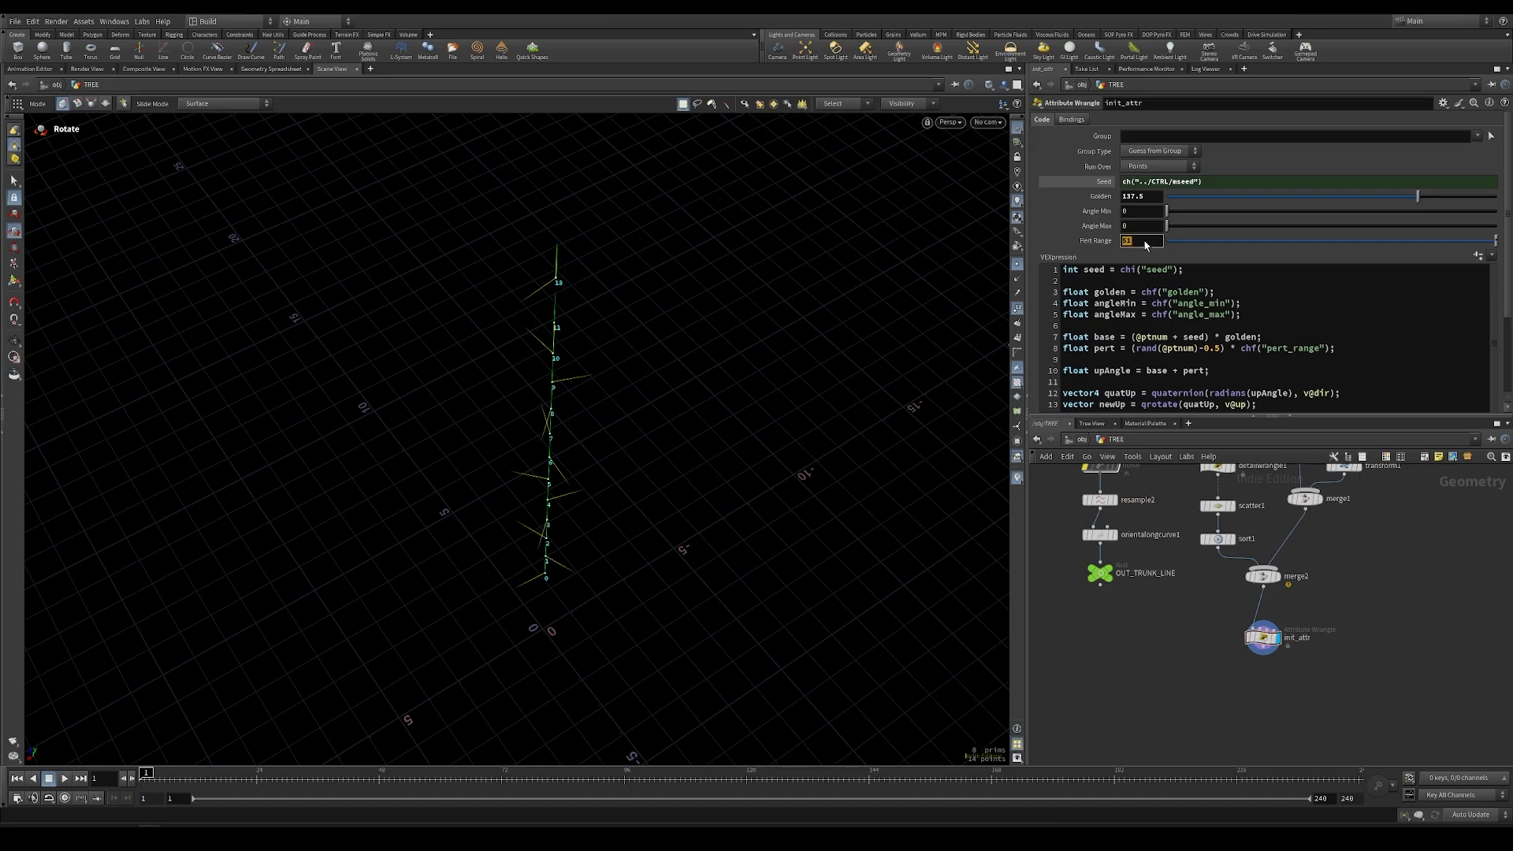
pyautogui.scroll(-1, 1267, 343)
pyautogui.keyDown('alt'); pyautogui.moveTo(584, 498); pyautogui.dragTo(630, 416); pyautogui.keyUp('alt')
pyautogui.scroll(1, 631, 416)
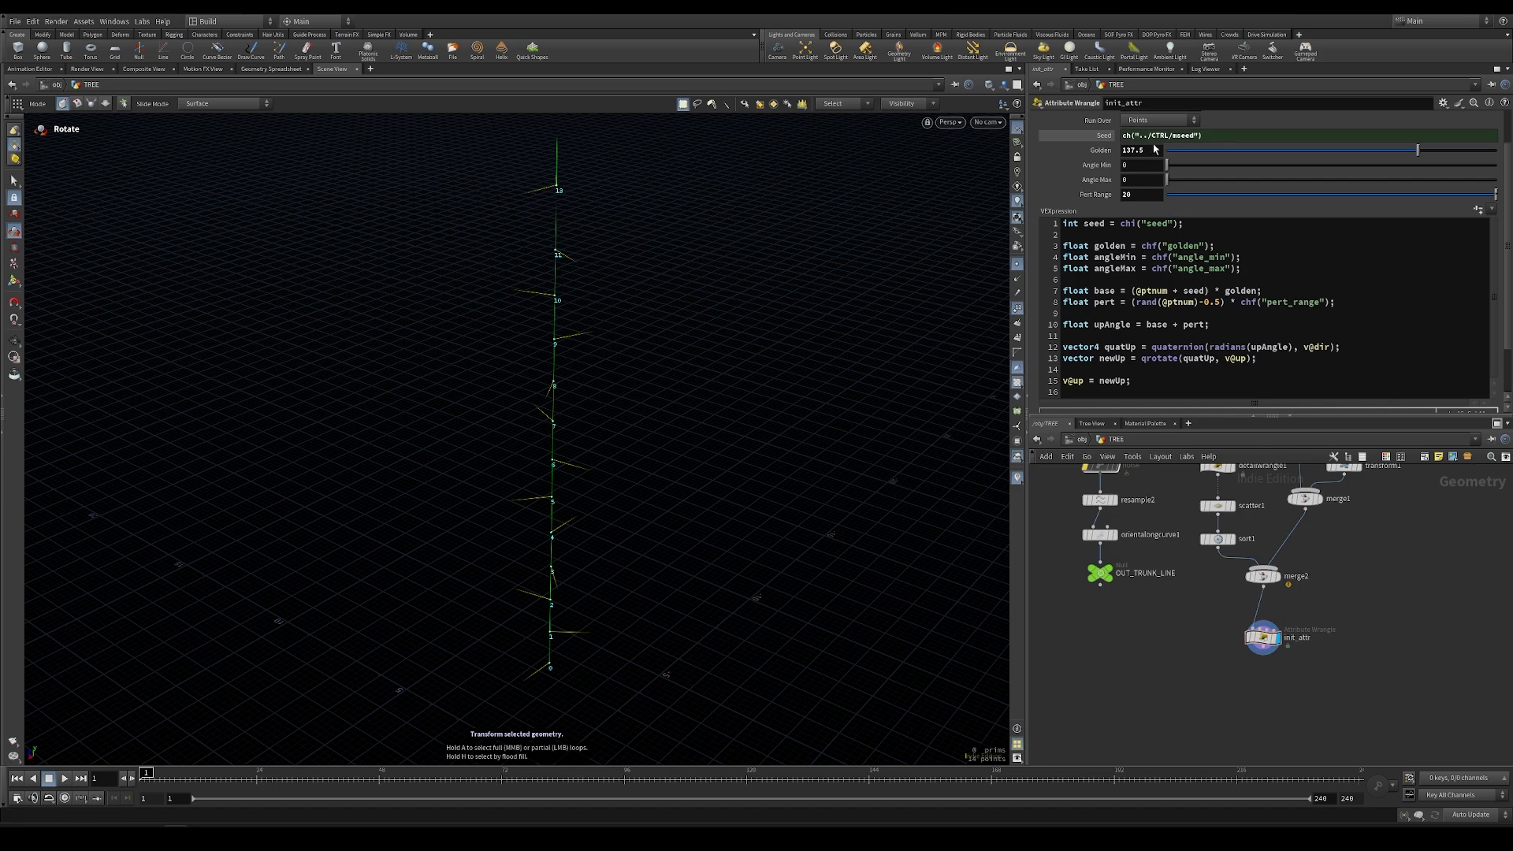
# Set both the Golden and Pert Range parameters to 0
pyautogui.click(1148, 150)
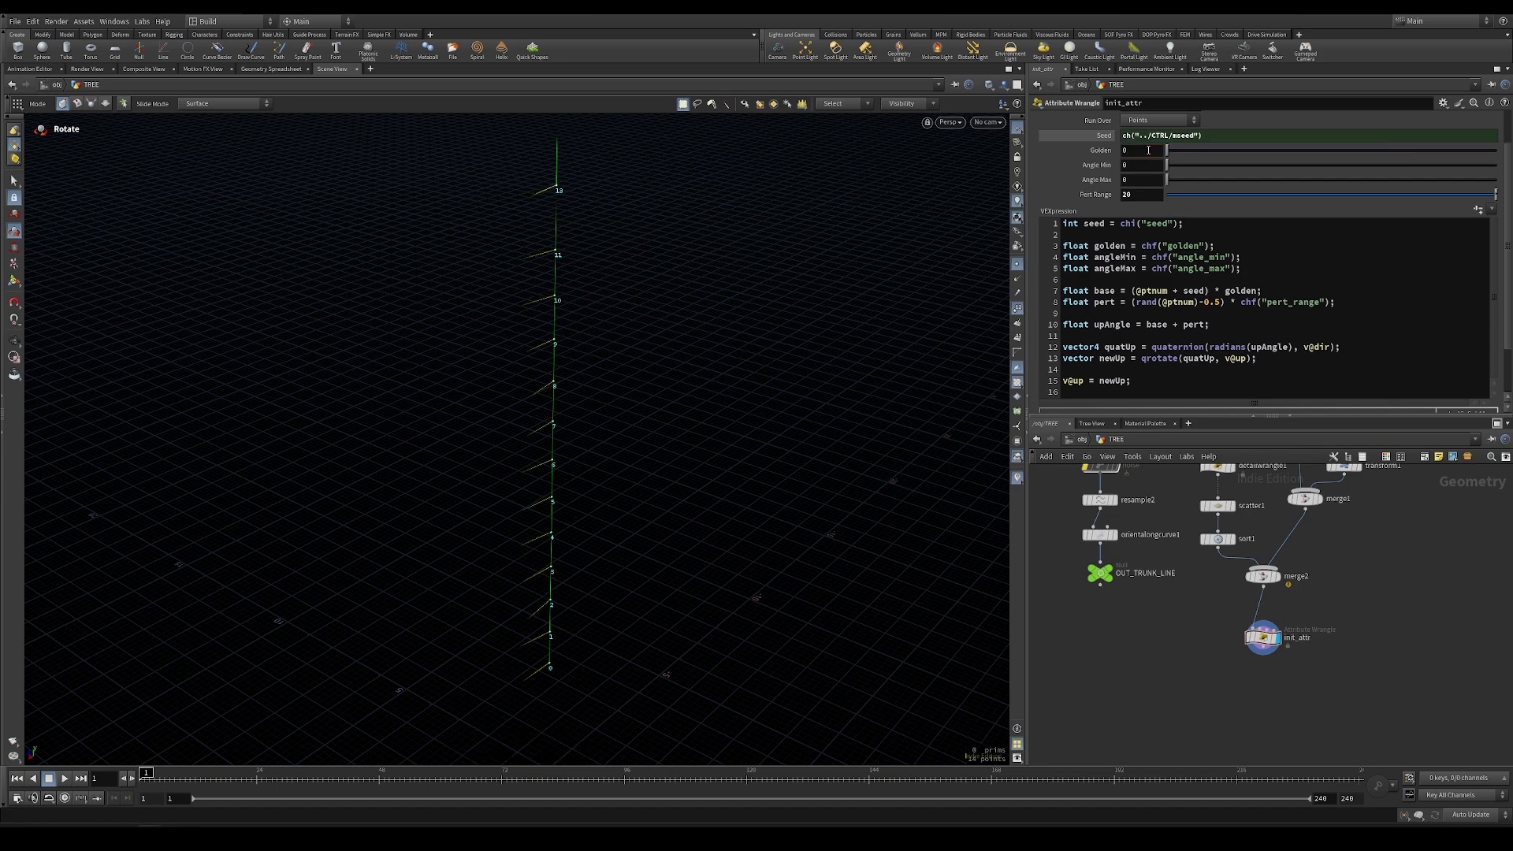
pyautogui.doubleClick(1149, 194)
pyautogui.write('0')
pyautogui.press('Return')
# Under the upAngle line, add float dirAngle = fit(f@mass, angleMin, angleMax);
pyautogui.click(1212, 325)
pyautogui.press('Return')
pyautogui.write('f')
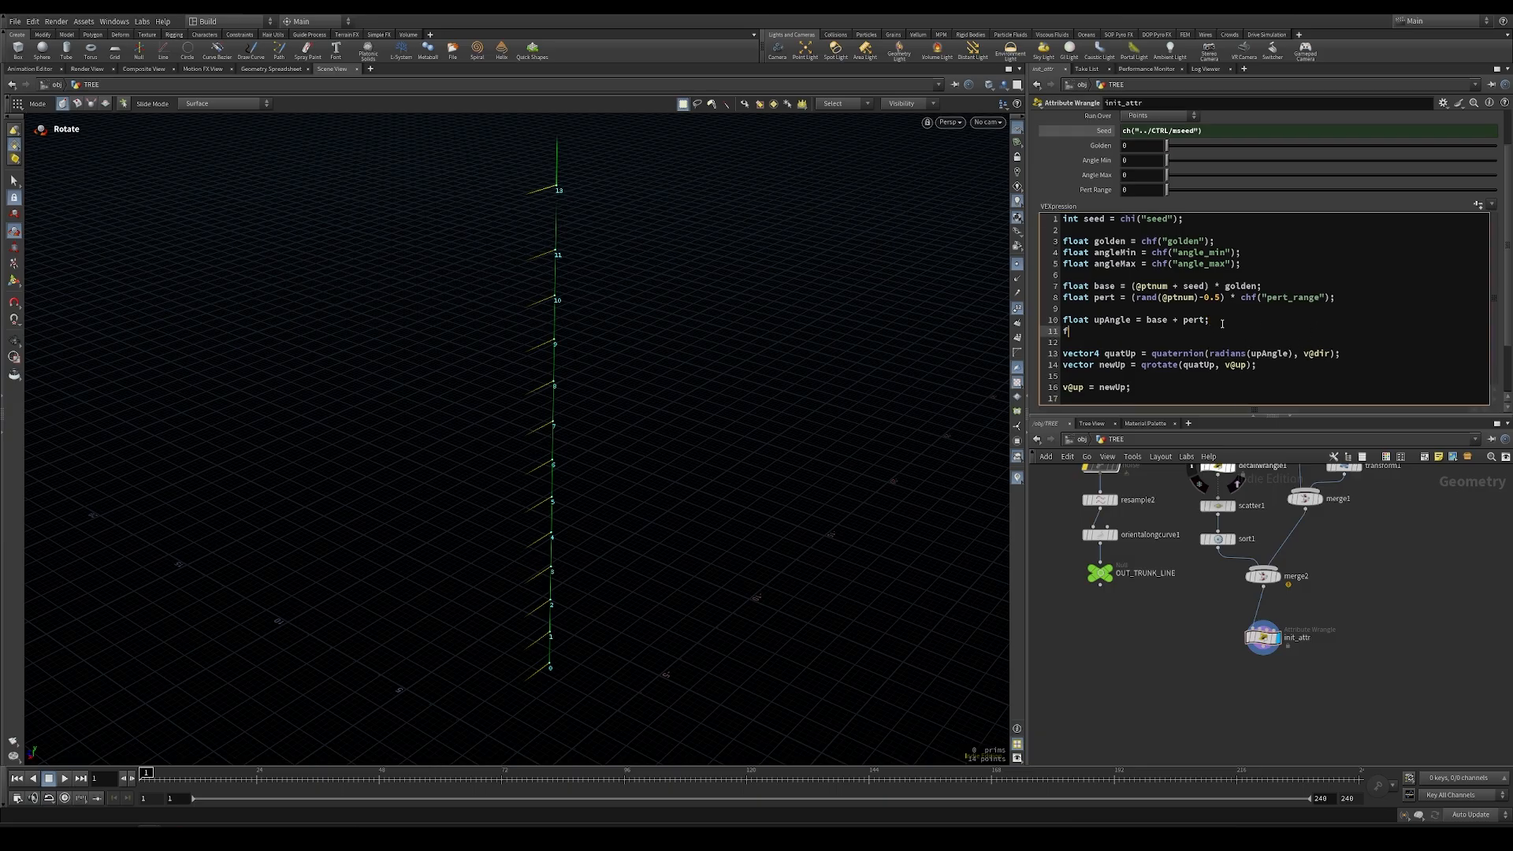
pyautogui.write('loat dirAngle = fit(')
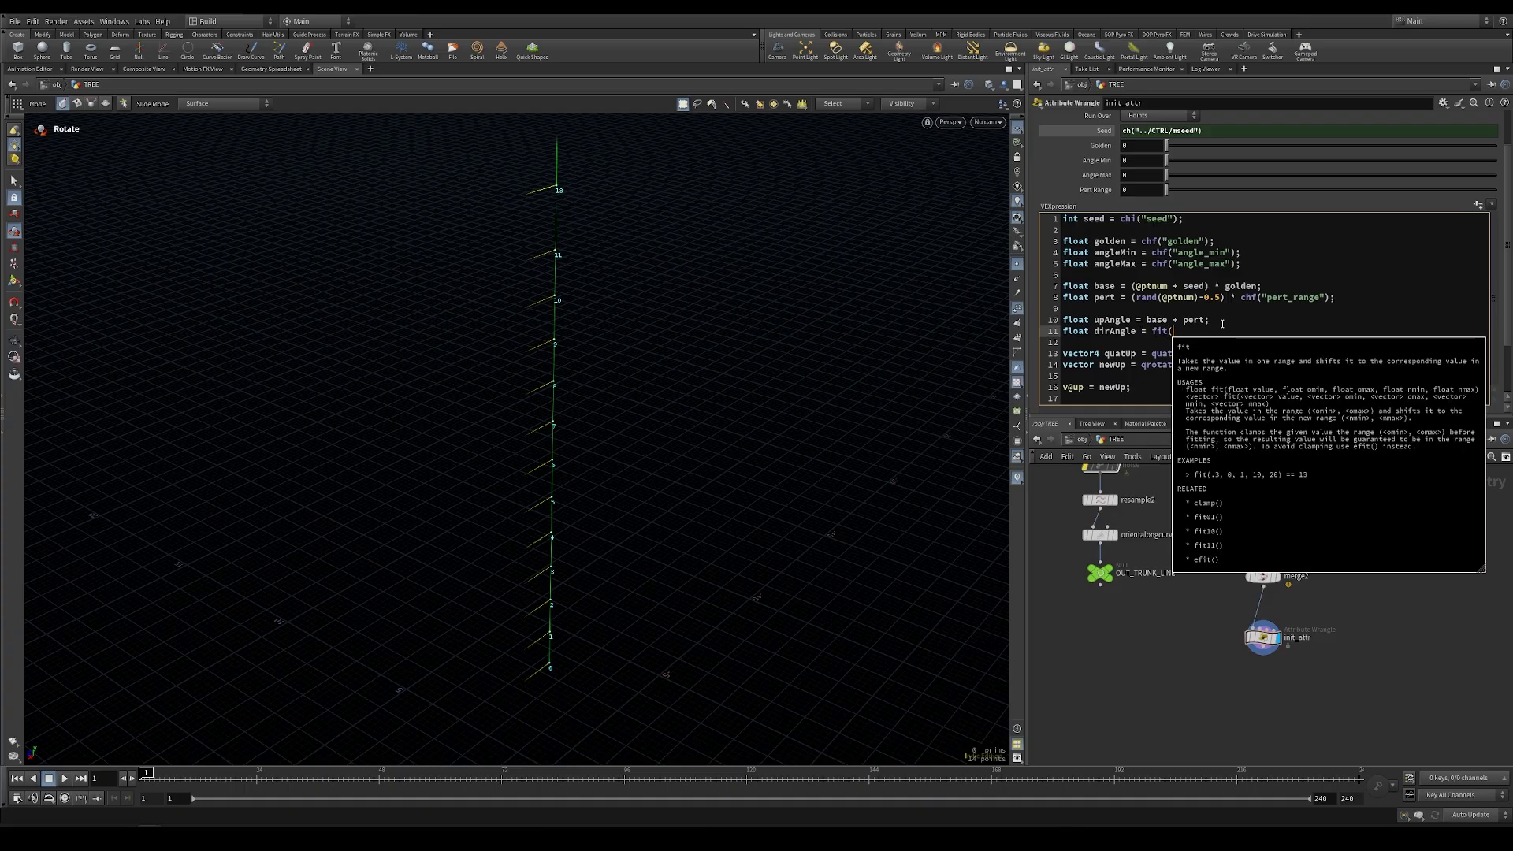
pyautogui.write('f@mass')
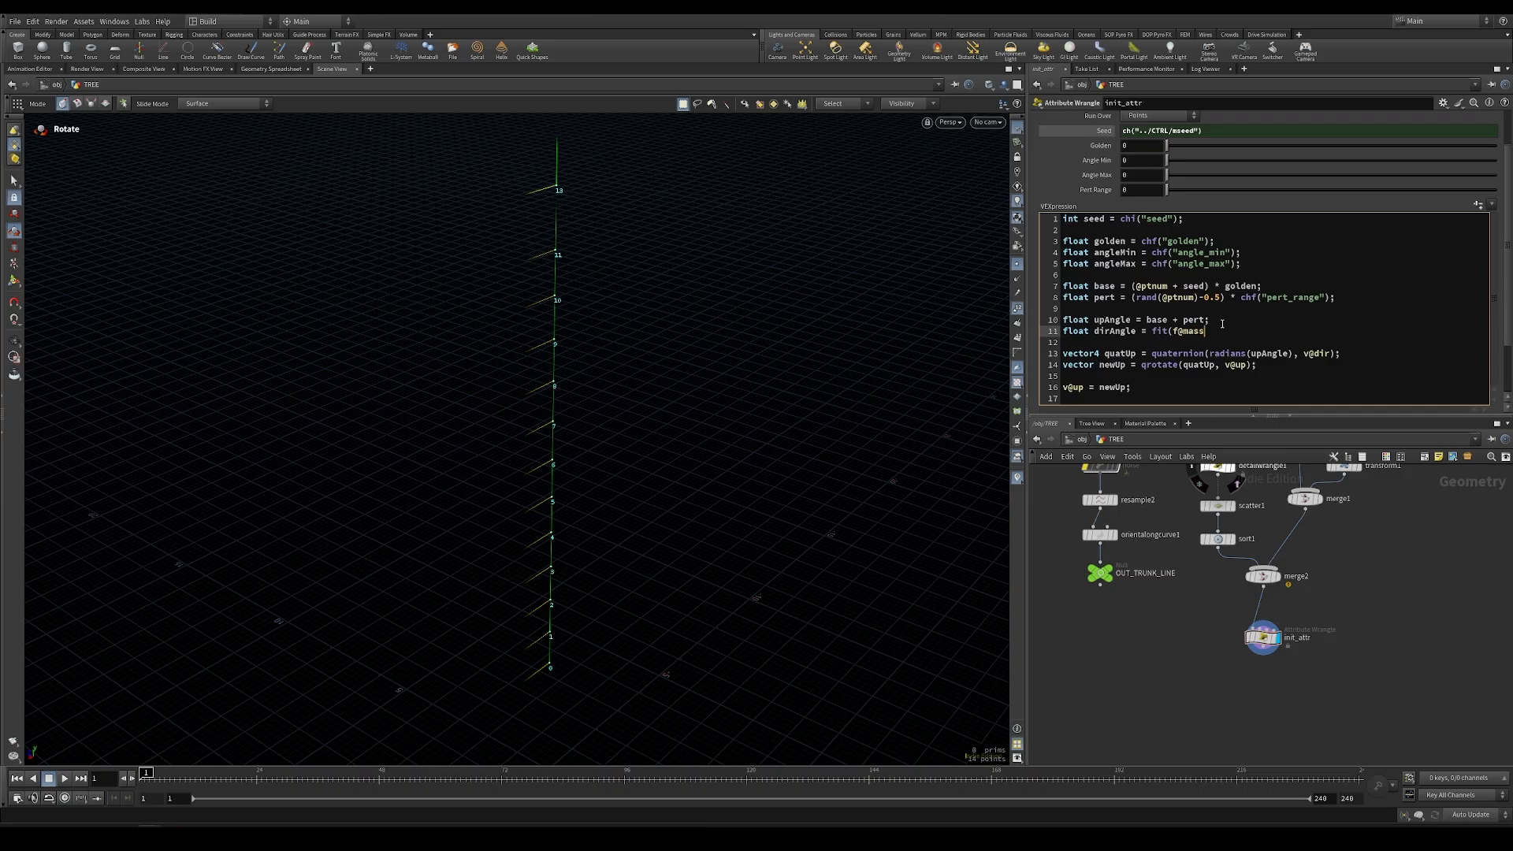
pyautogui.write(', angleM')
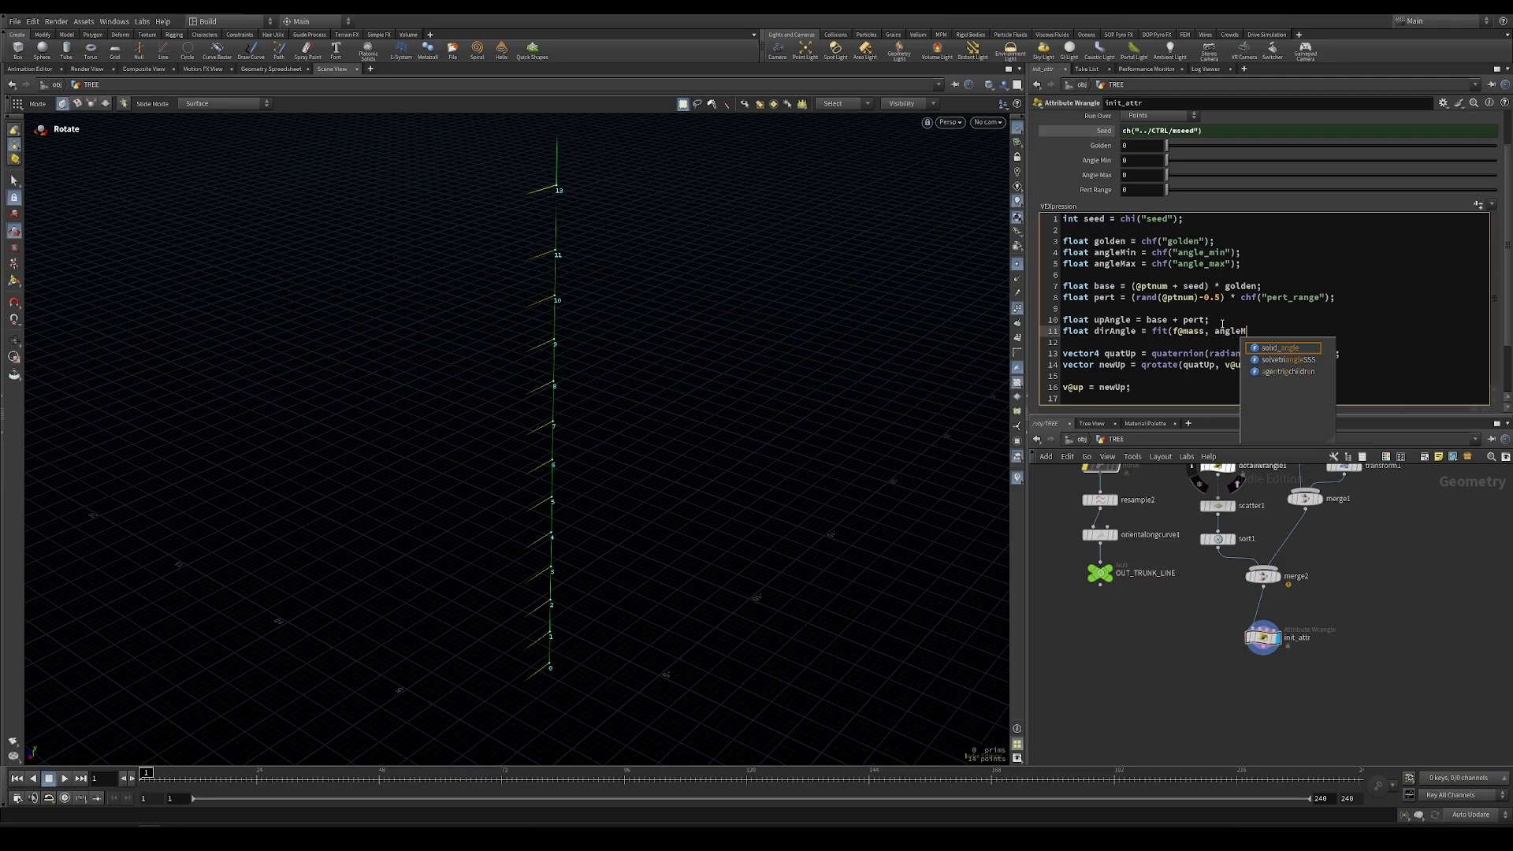
pyautogui.write('in, angleMax);')
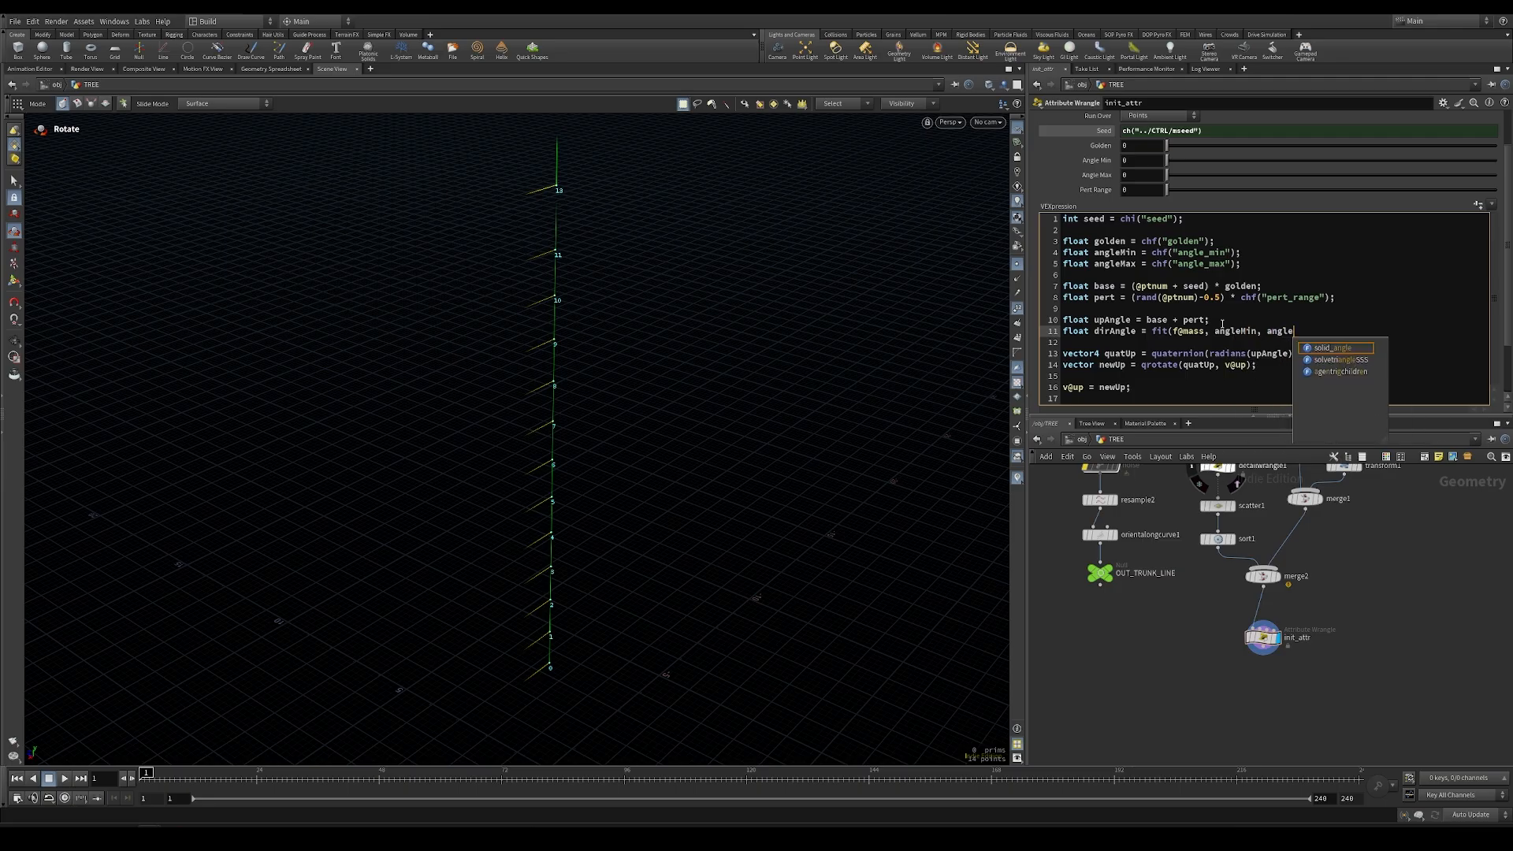
# Below the newUp line, add vector4 quatDir = quaternion(radians(dirAngle), newUp);
pyautogui.click(1309, 364)
pyautogui.press('Return')
pyautogui.press('Return')
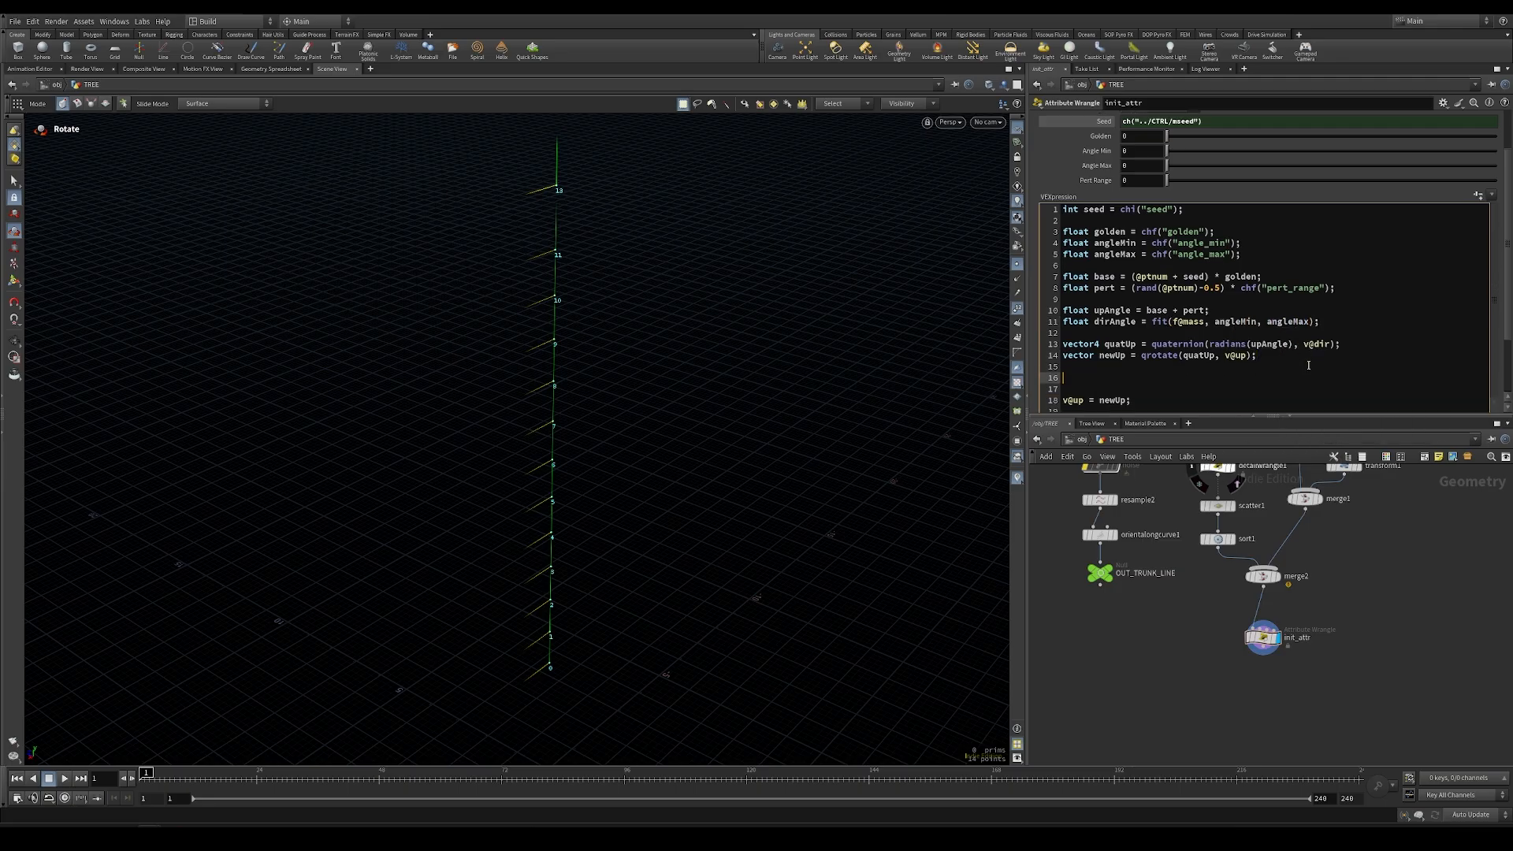
pyautogui.write('vector4 qua')
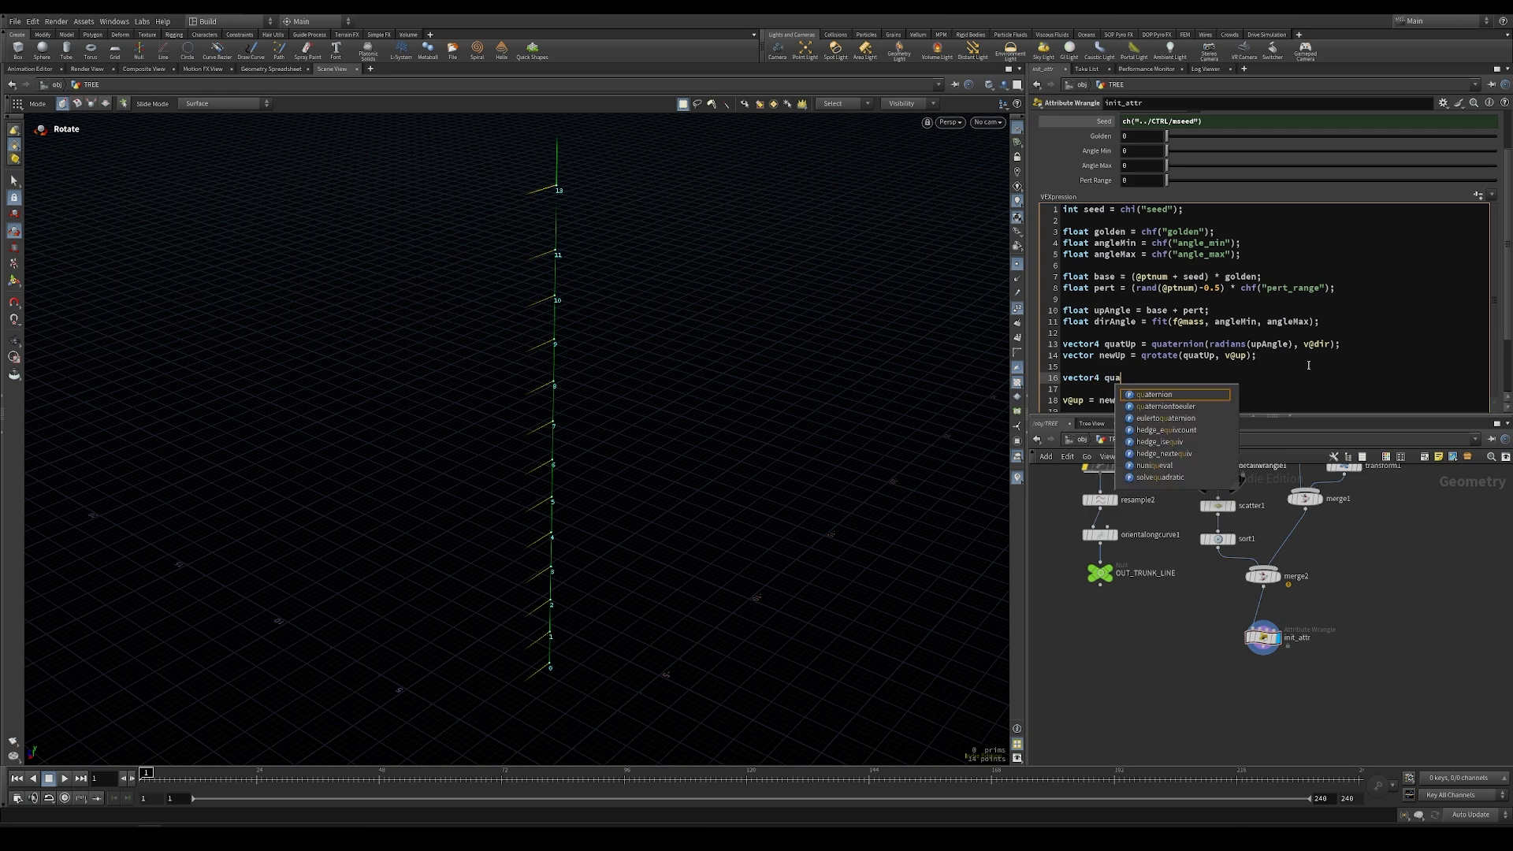
pyautogui.write('tDir = quaternion()')
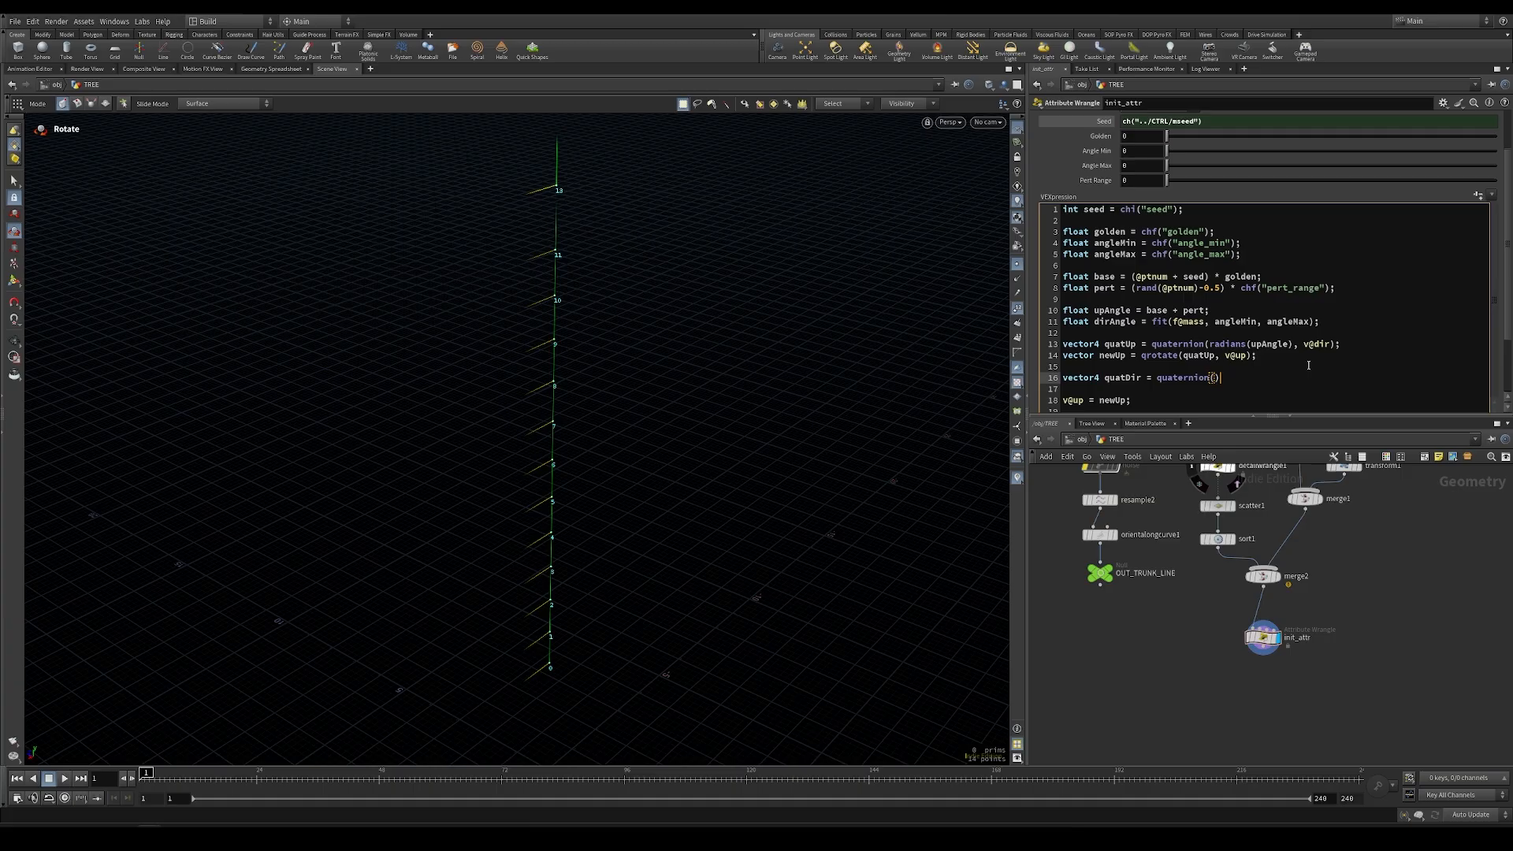
pyautogui.press('BackSpace')
pyautogui.write('radians(dirAngle), newUp);')
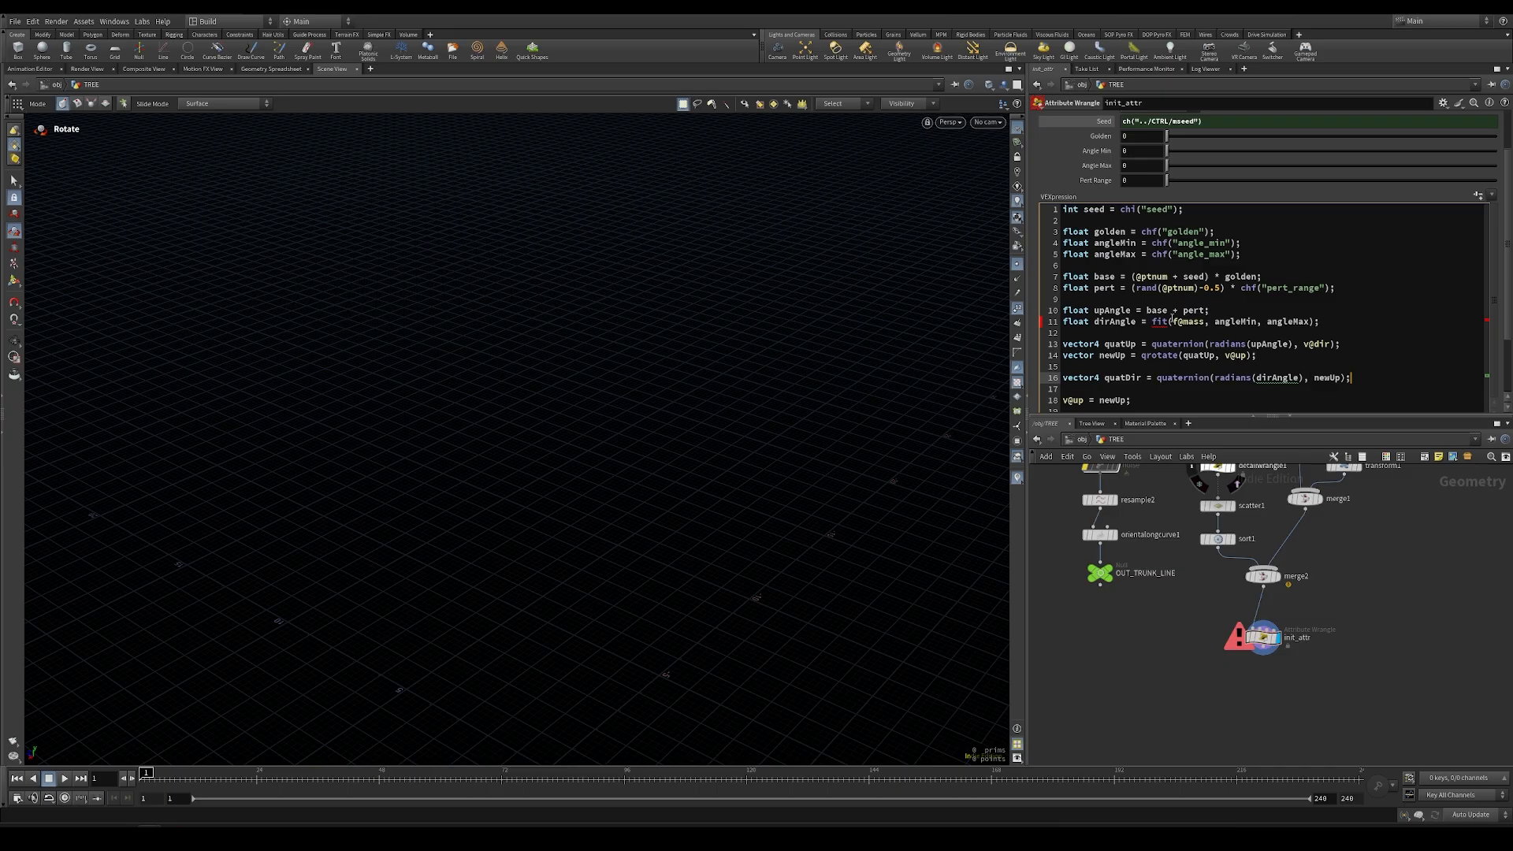
# Change the fit function in the dirAngle line to fit01 and apply the code, keeping a single closing parenthesis
pyautogui.click(1314, 323)
pyautogui.write(')')
pyautogui.press('Left')
pyautogui.press('Left')
pyautogui.press('Left')
pyautogui.press('Left')
pyautogui.press('Left')
pyautogui.press('Left')
pyautogui.press('Left')
pyautogui.press('Left')
pyautogui.press('Left')
pyautogui.press('Left')
pyautogui.press('Left')
pyautogui.press('Left')
pyautogui.press('Left')
pyautogui.write('01')
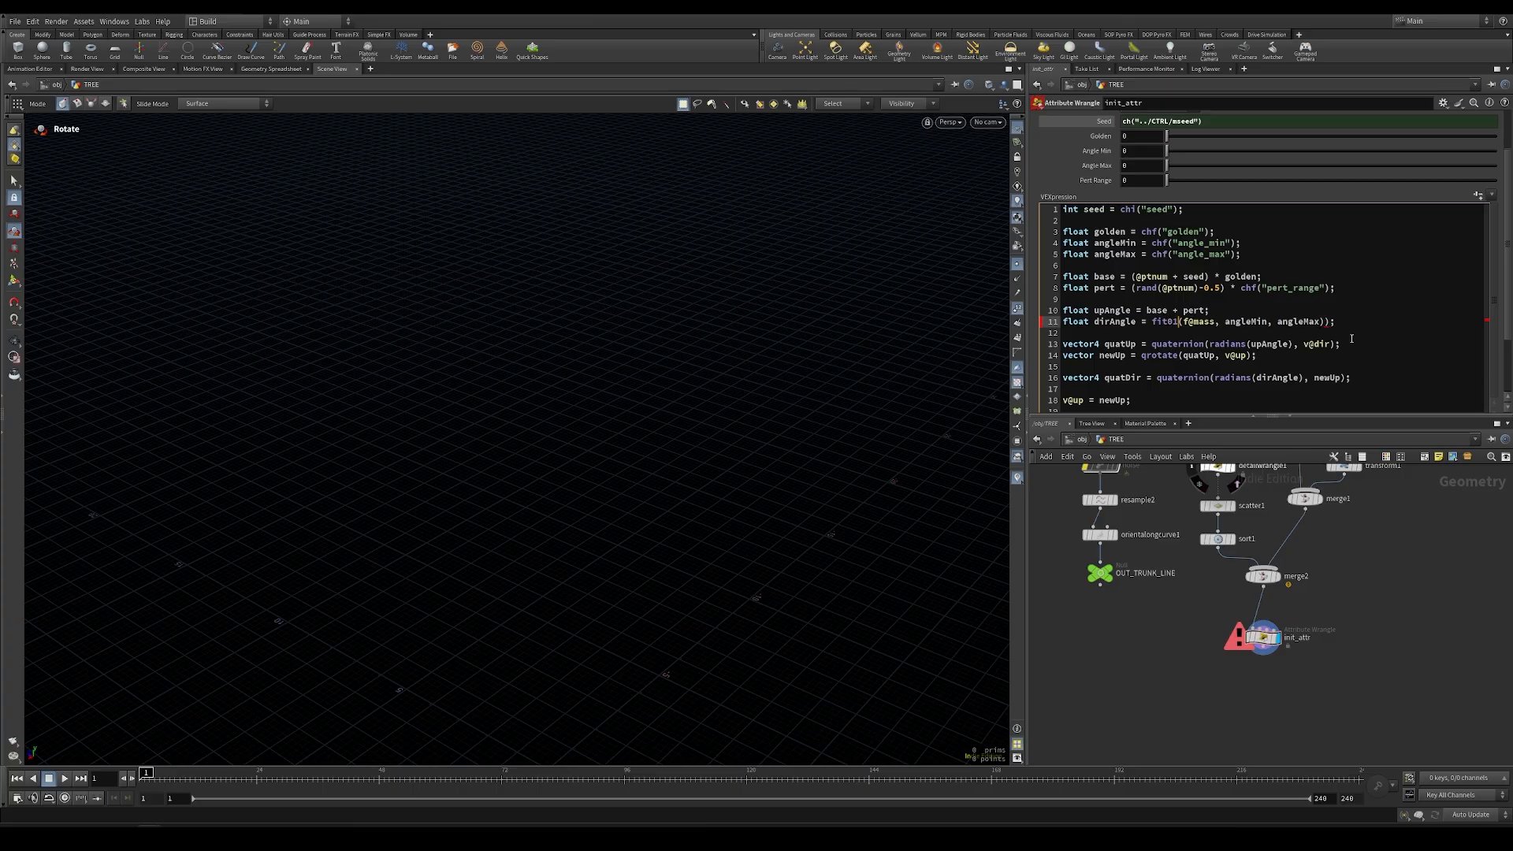
pyautogui.click(1329, 321)
pyautogui.press('BackSpace')
pyautogui.hotkey('ctrl', 'Return')
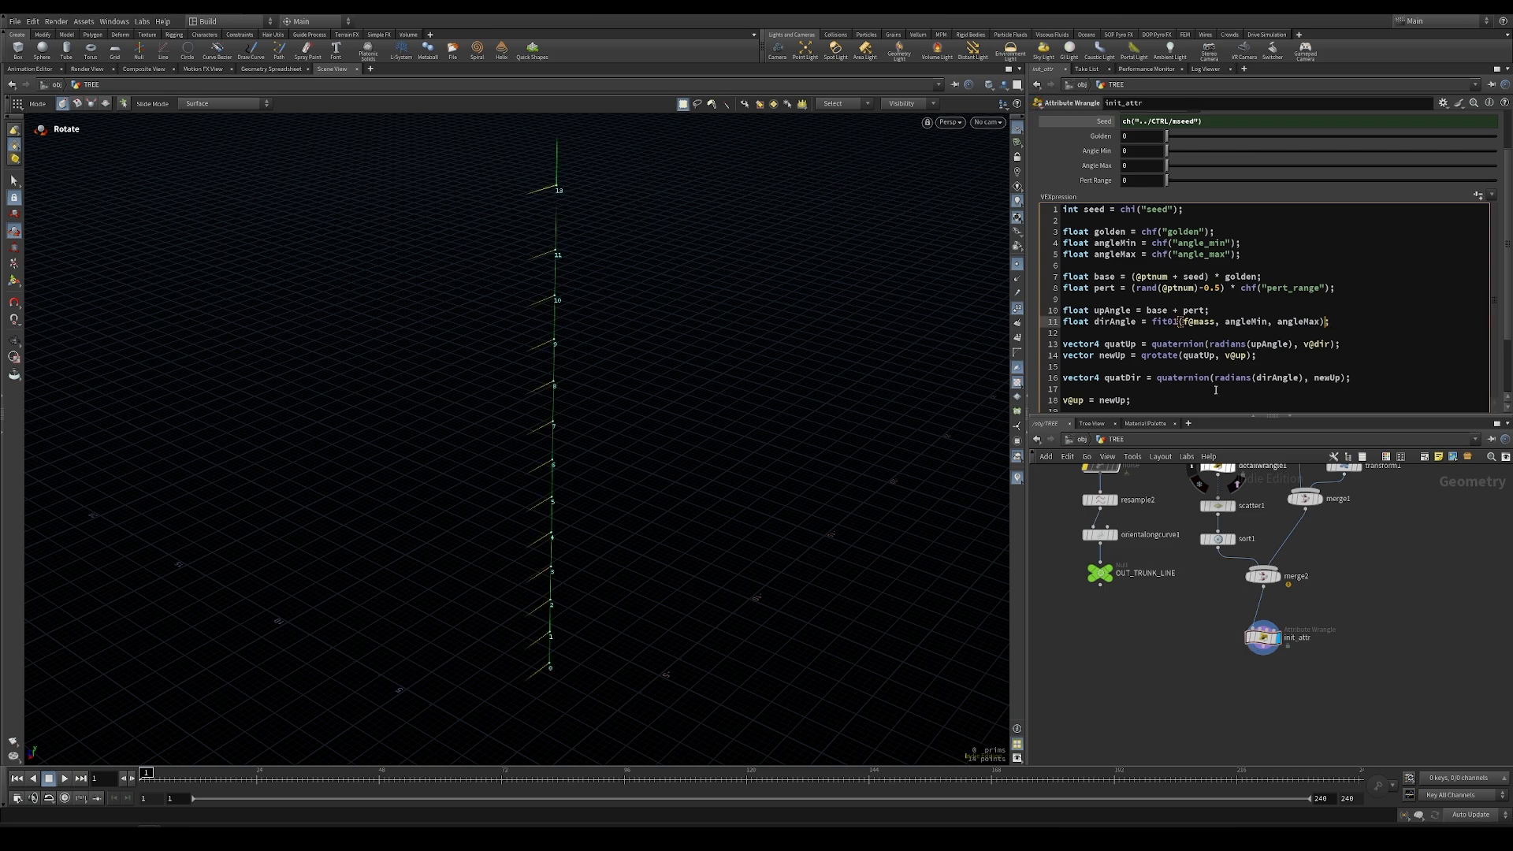
# Below the quatDir line, add vector newDir = qrotate(quatDir, v@dir);
pyautogui.click(1367, 383)
pyautogui.press('Return')
pyautogui.write('vecto')
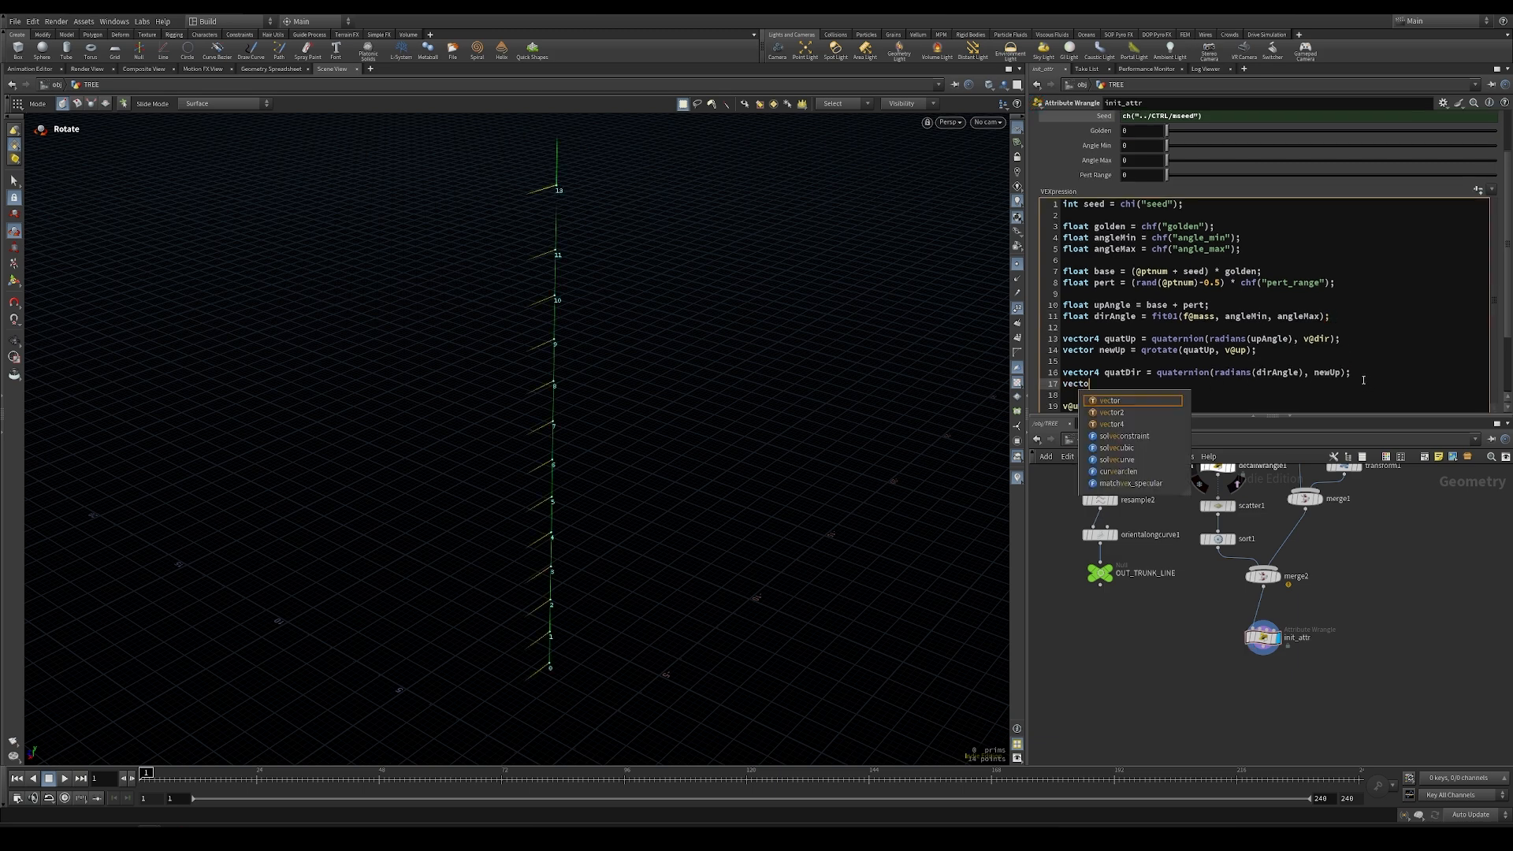
pyautogui.write('r newDir =')
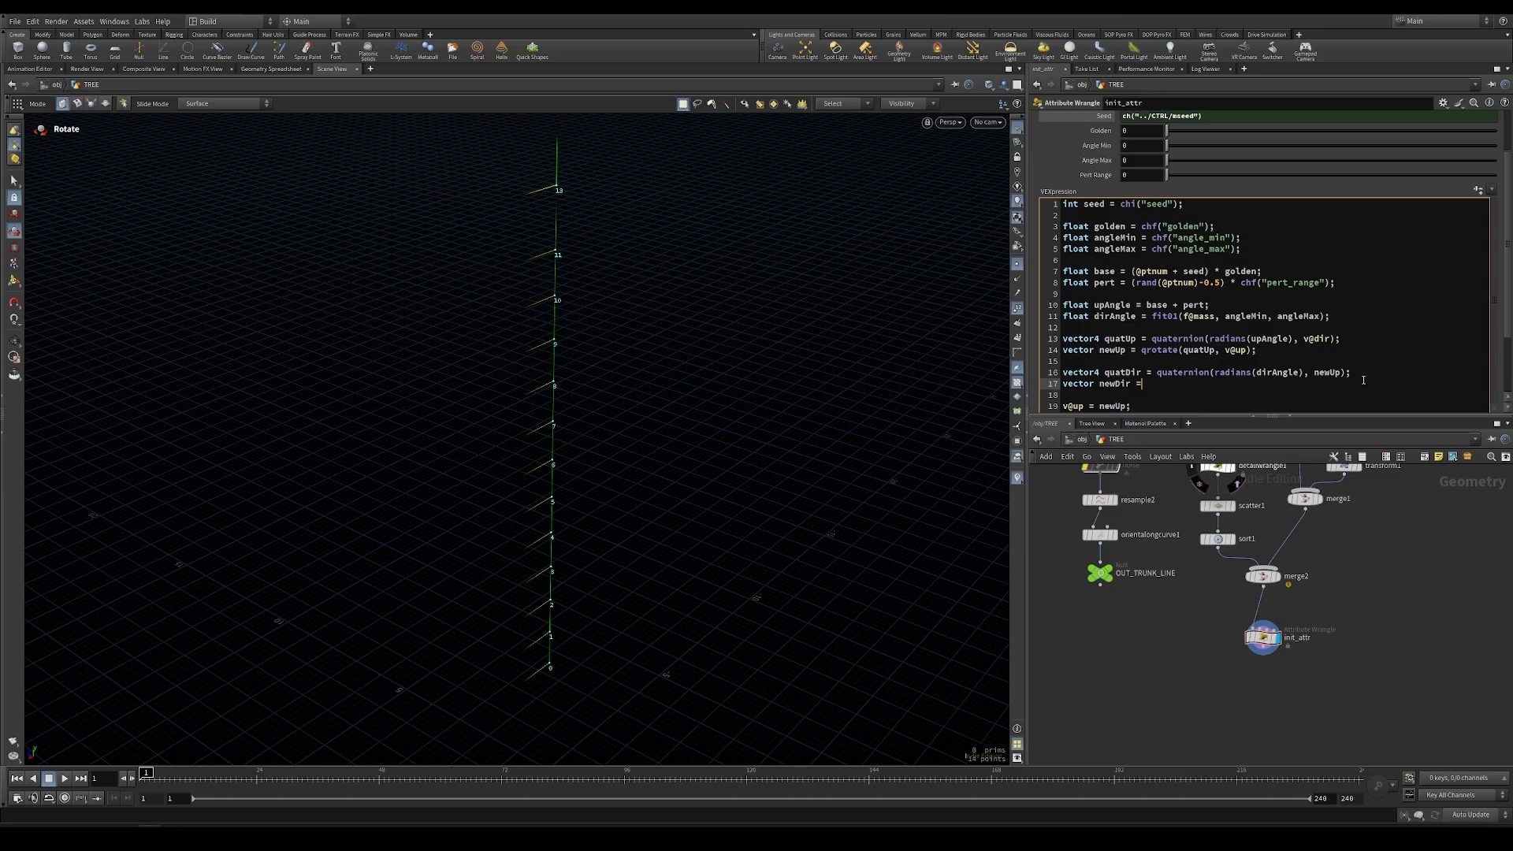
pyautogui.write(' qrotate(q')
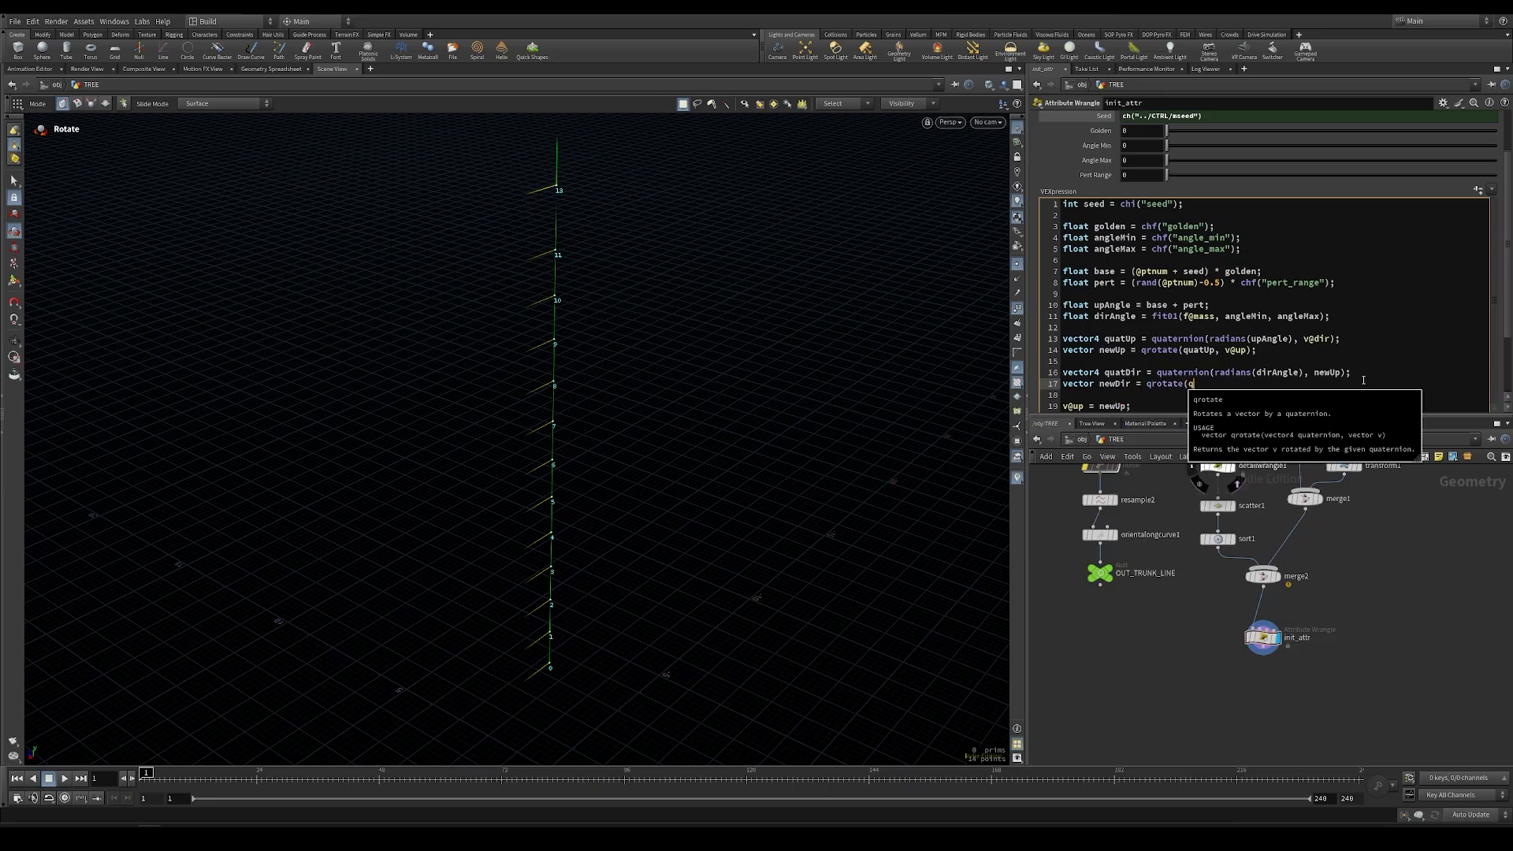
pyautogui.write('uatDir, v@')
pyautogui.press('BackSpace')
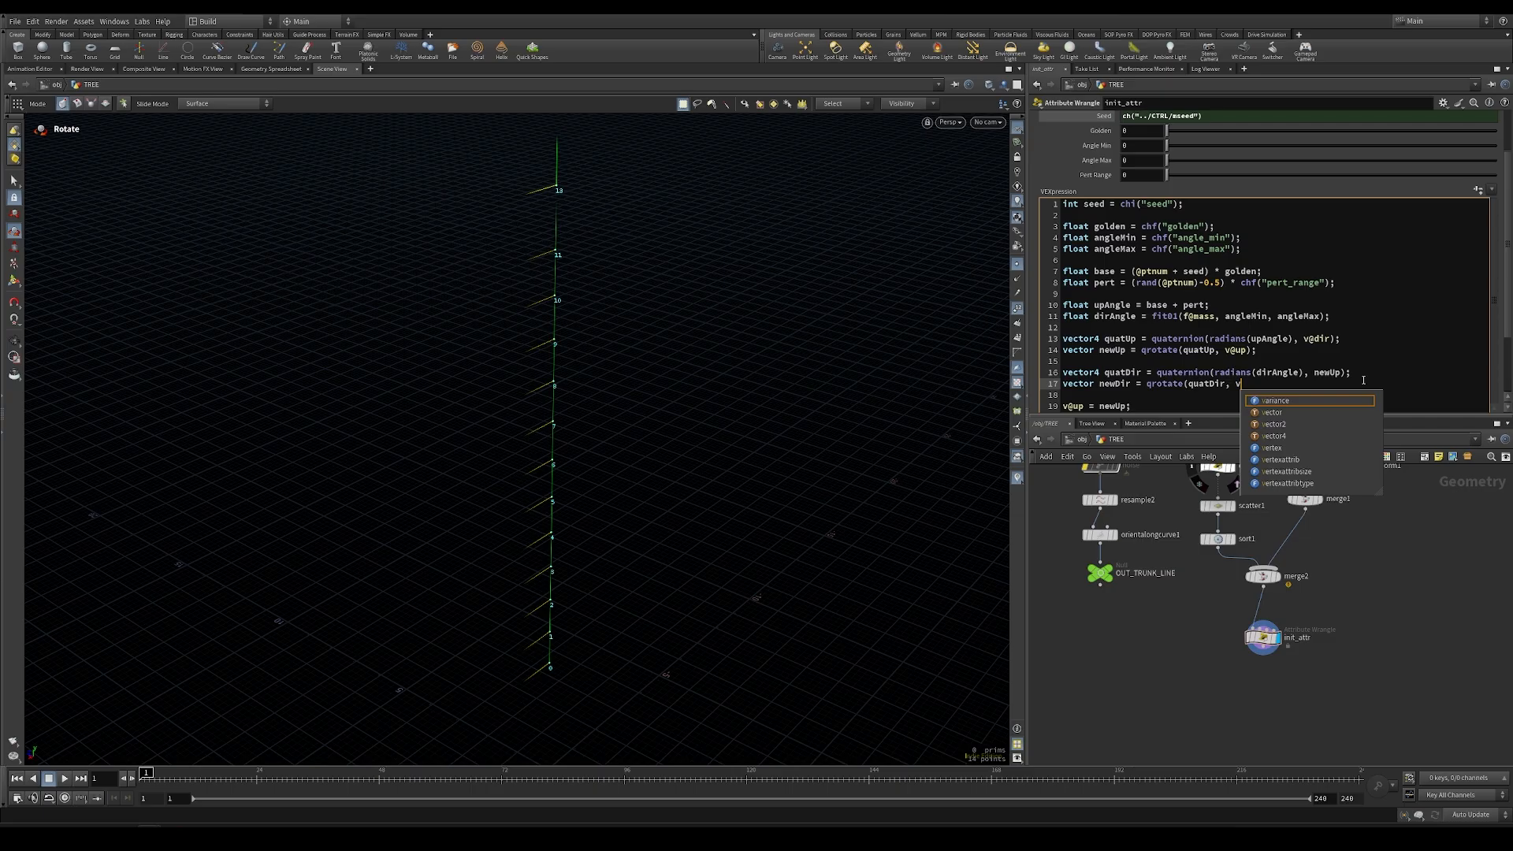
pyautogui.write('@dir);')
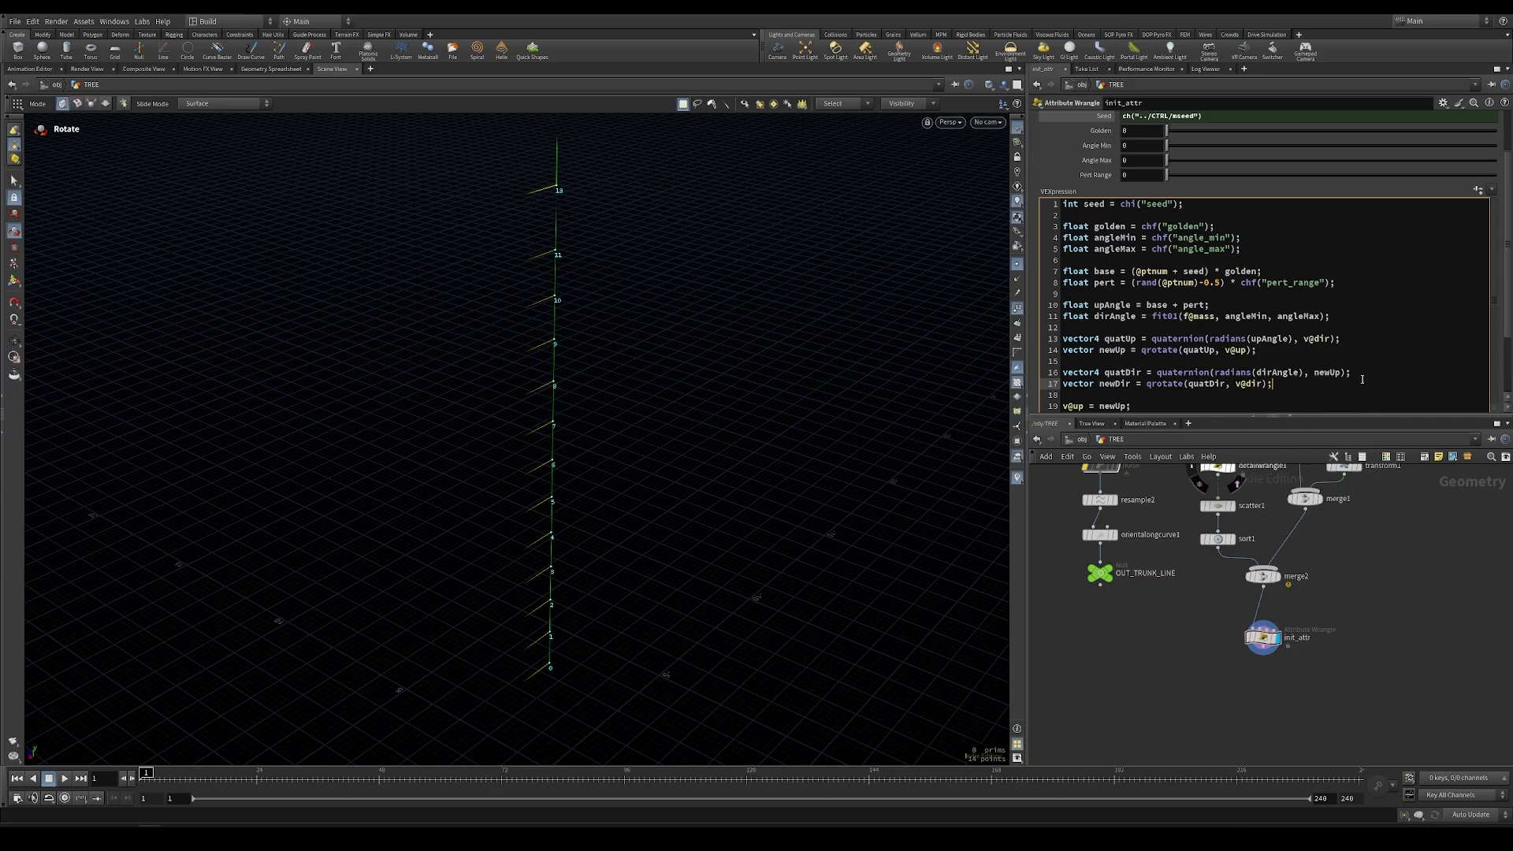
# Below v@up = newUp;, add v@dir = newDir; to write the rotated direction back to the points
pyautogui.scroll(-1, 1362, 380)
pyautogui.click(1134, 376)
pyautogui.press('Return')
pyautogui.write('v@dir = ')
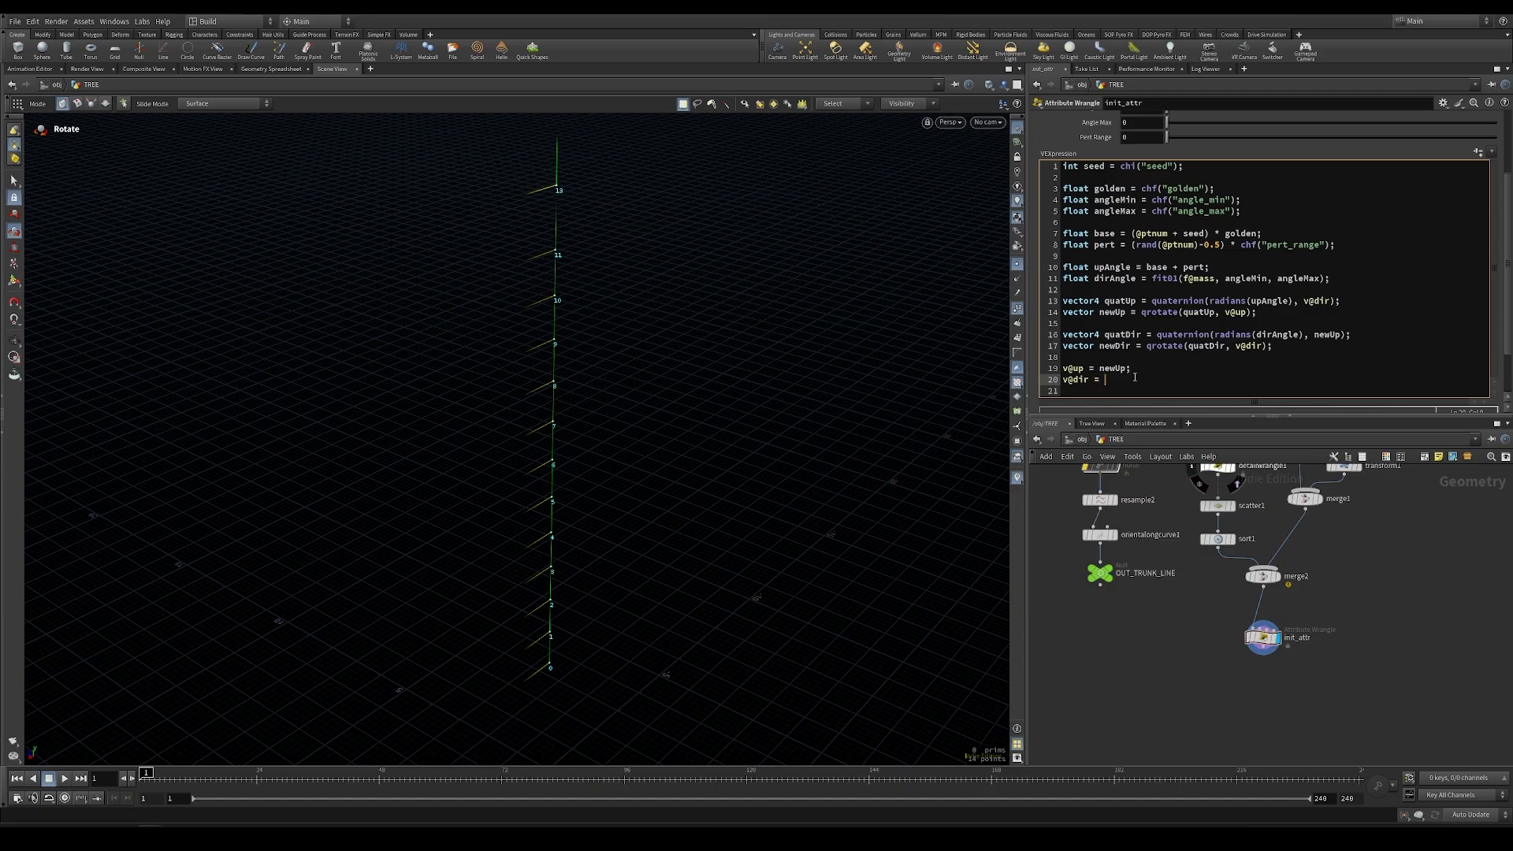
pyautogui.write('newDir;')
# Set the Angle Max parameter to 80 and inspect the tilt of the branch directions along the trunk
pyautogui.scroll(3, 1164, 213)
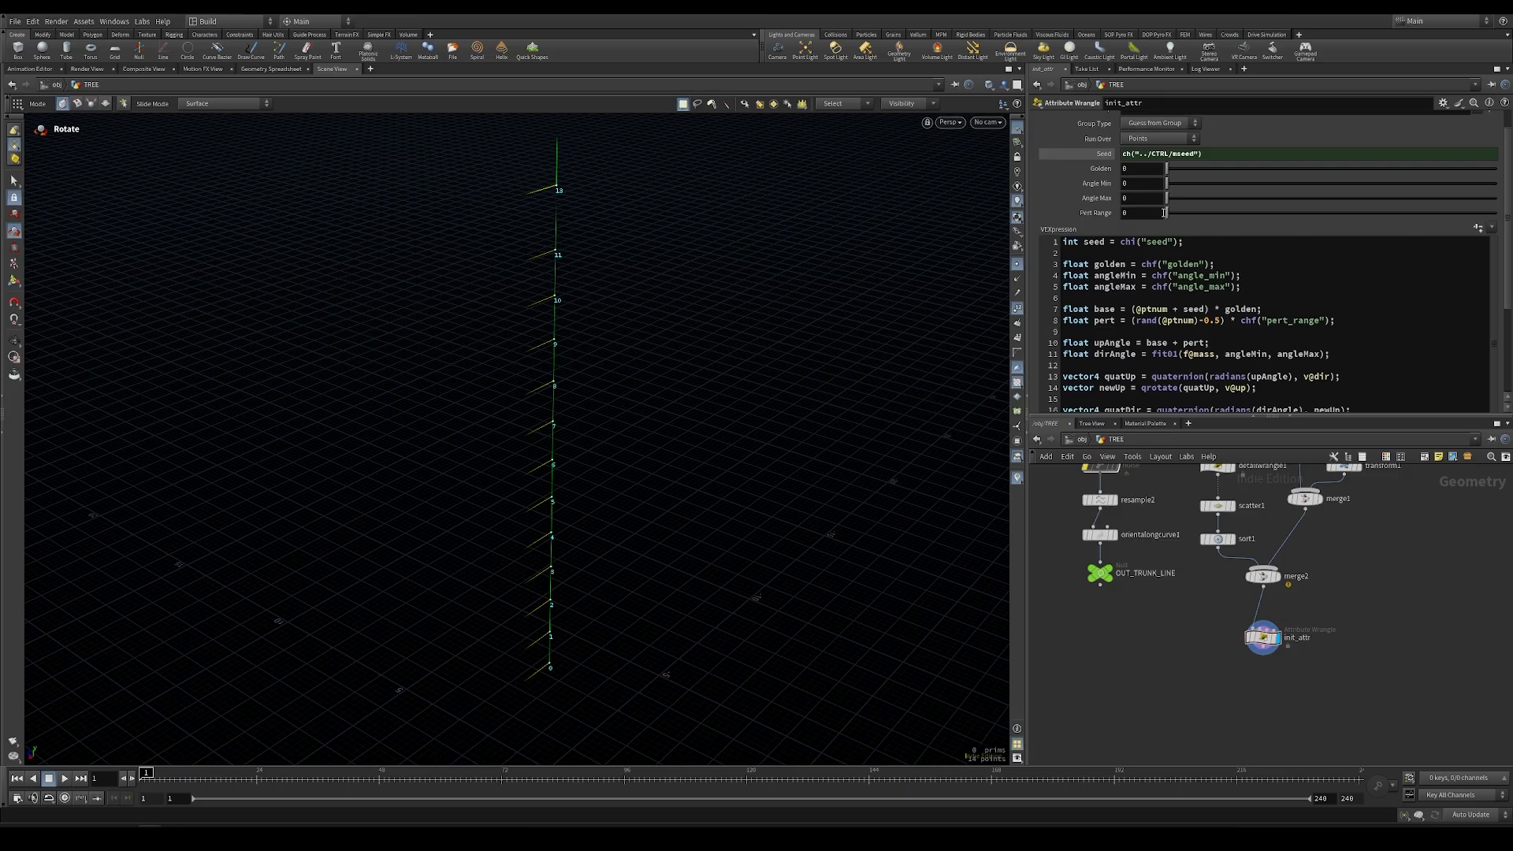
pyautogui.click(1147, 198)
pyautogui.press('Return')
pyautogui.press('Escape')
pyautogui.moveTo(611, 463); pyautogui.dragTo(777, 405)
pyautogui.press('r')
pyautogui.scroll(-2, 1249, 375)
pyautogui.scroll(-1, 1135, 352)
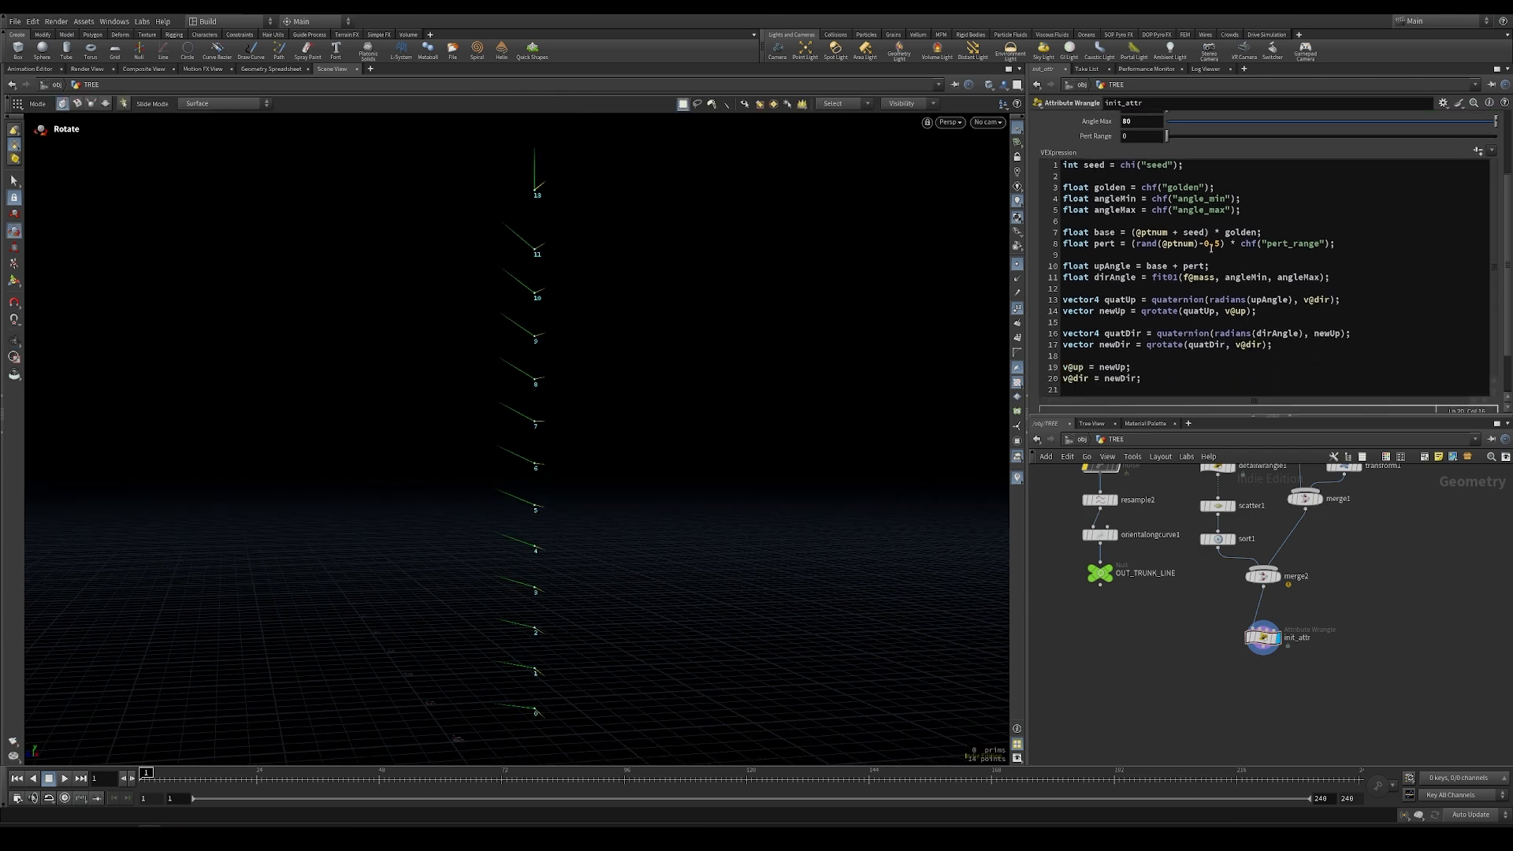
# Move carve1 and detailwrangle1 up beneath object_merge1 and rename the detail wrangle as calc_mass
pyautogui.middleClick(1265, 581)
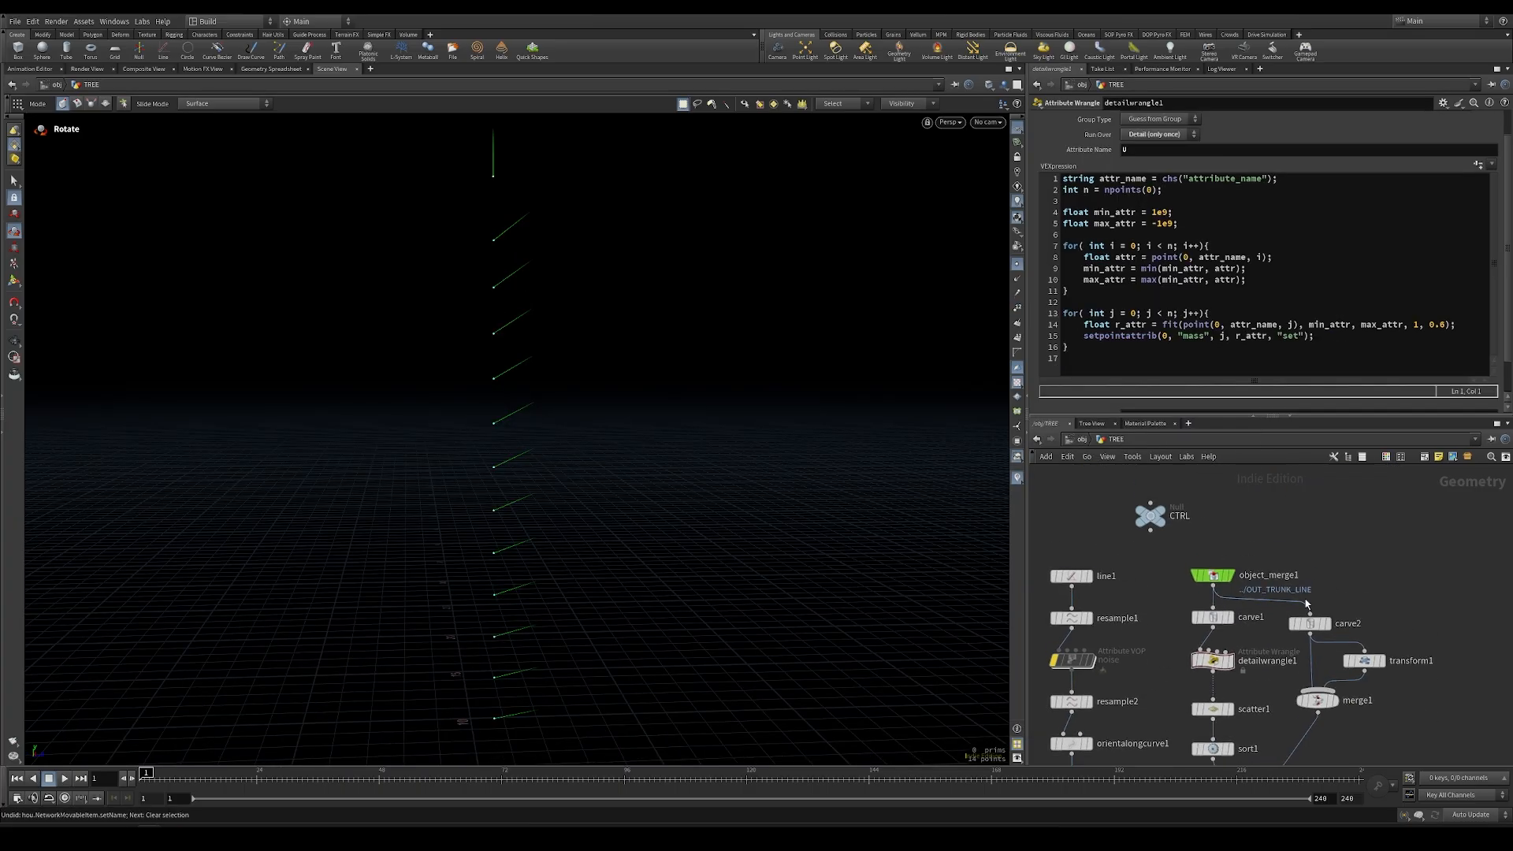
pyautogui.moveTo(1182, 630); pyautogui.dragTo(1219, 555)
pyautogui.moveTo(1212, 660); pyautogui.dragTo(1219, 605)
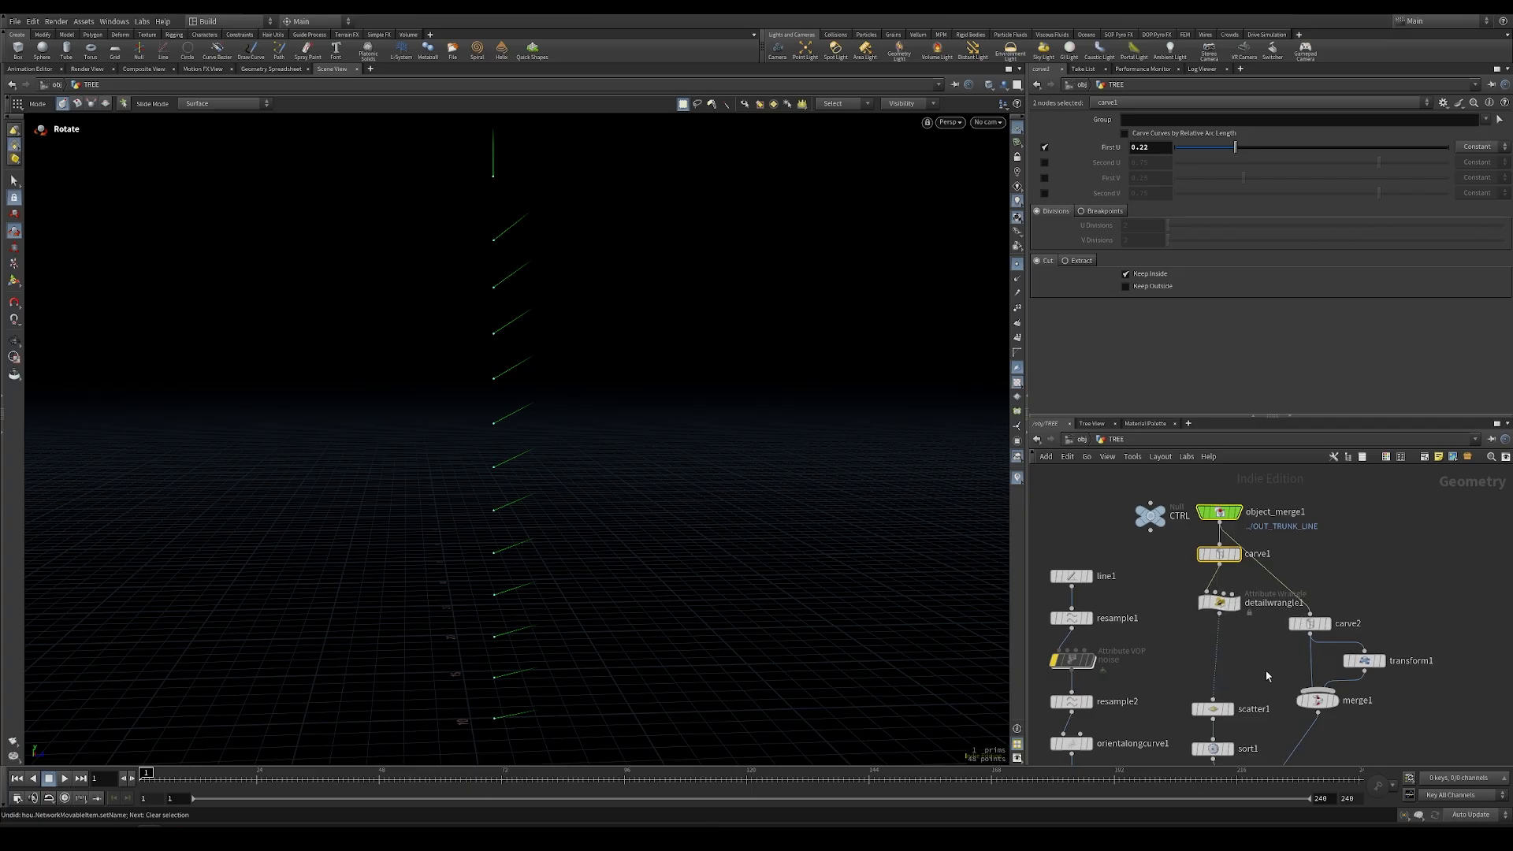
pyautogui.doubleClick(1266, 602)
pyautogui.write('calc_mass')
pyautogui.press('Return')
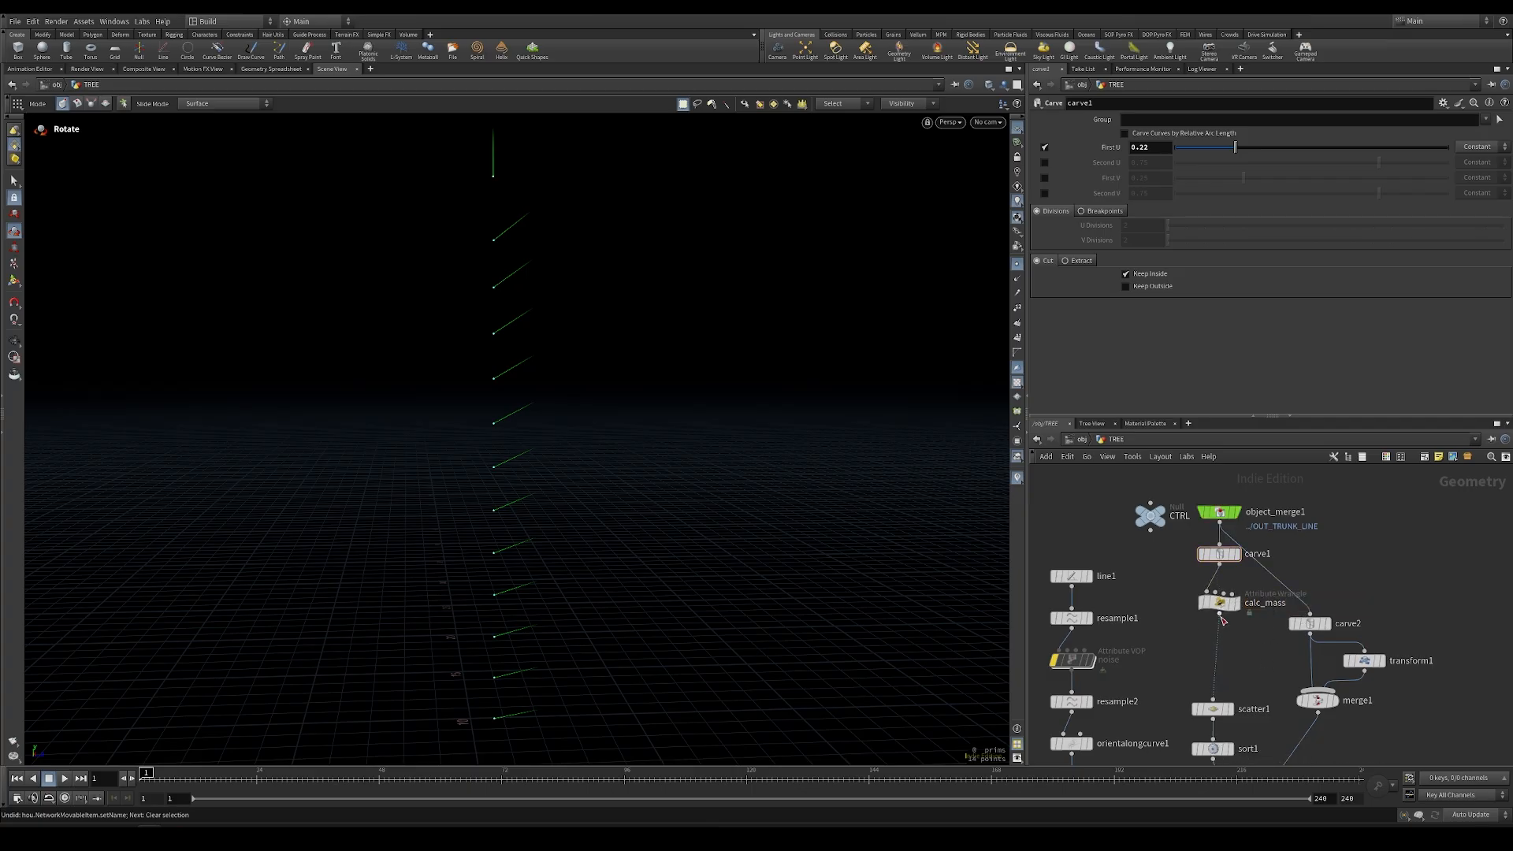
# Rewire carve2 to take its input from calc_mass instead of object_merge1
pyautogui.moveTo(1263, 659); pyautogui.dragTo(1250, 585, button='middle')
pyautogui.moveTo(1423, 524); pyautogui.dragTo(1302, 671)
pyautogui.scroll(-3, 1240, 620)
pyautogui.click(1216, 523)
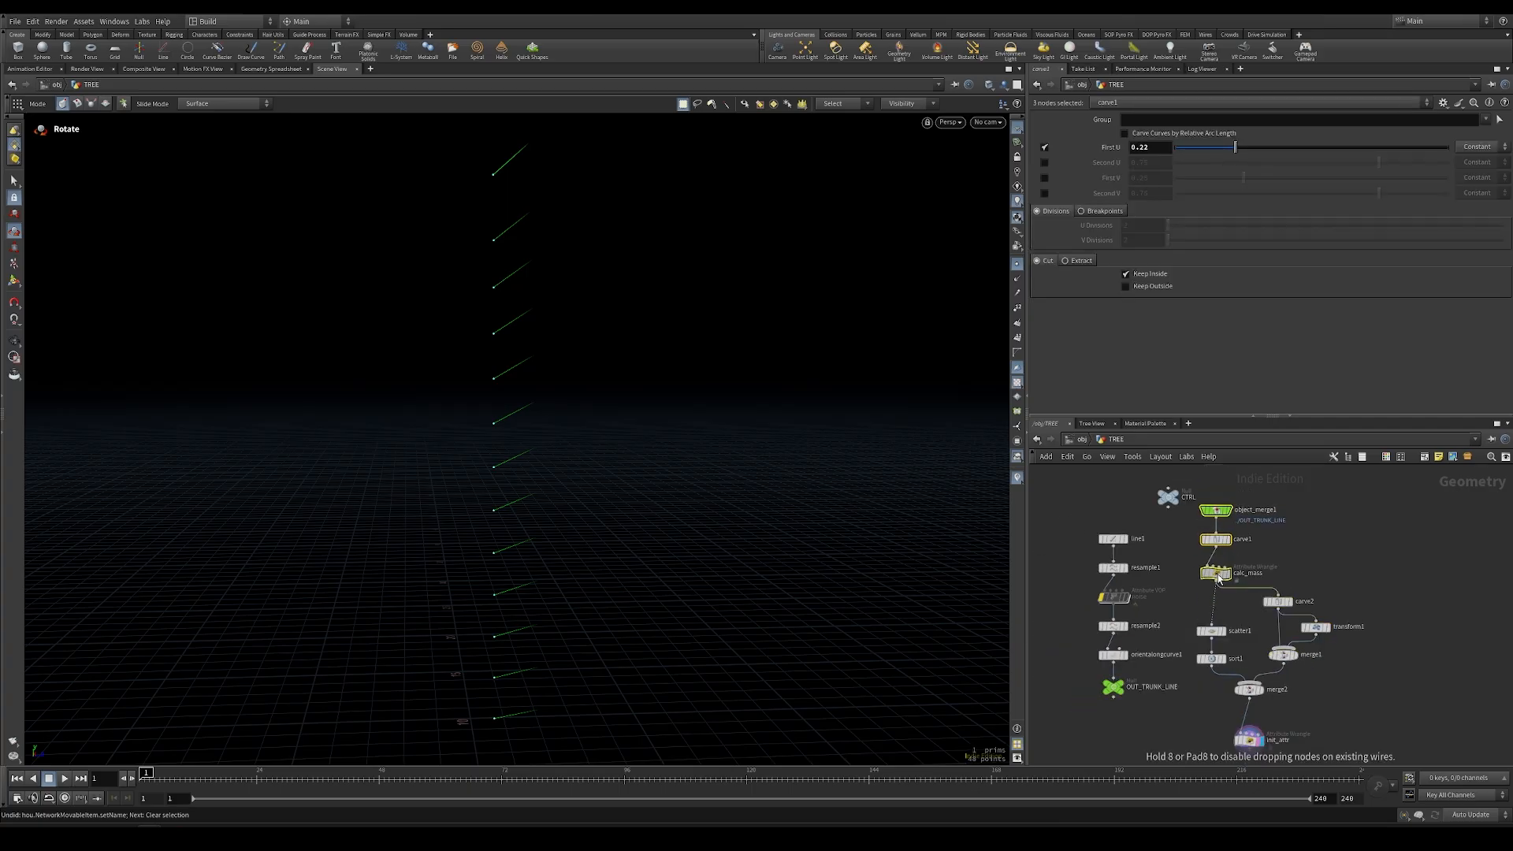
pyautogui.moveTo(1223, 666); pyautogui.dragTo(1209, 557, button='middle')
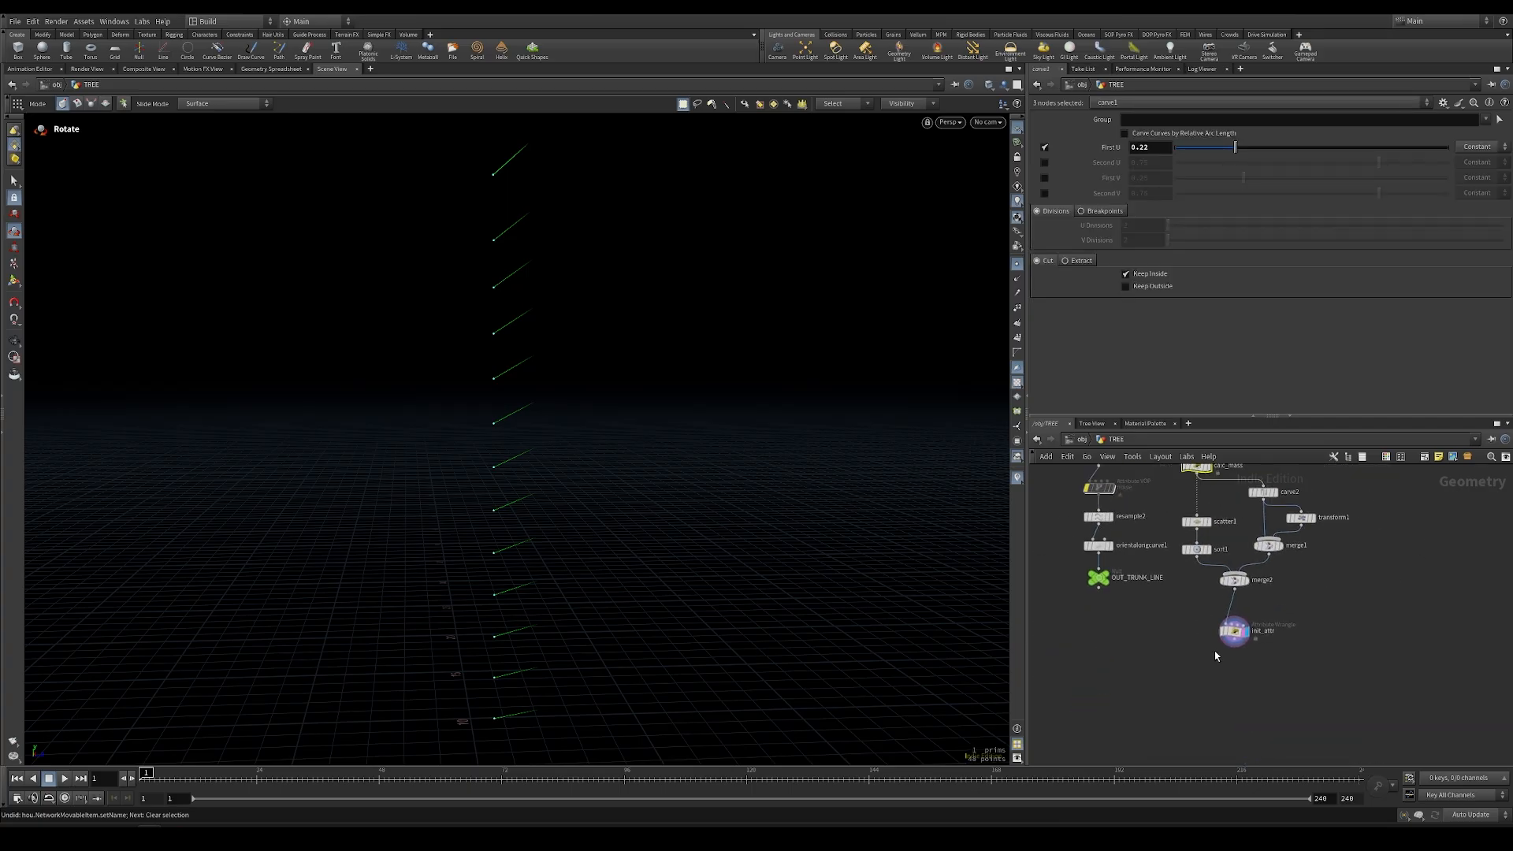
# Examine the init_attr direction vectors in the right view and in perspective, trying out an Angle Min change and undoing it
pyautogui.click(1234, 631)
pyautogui.hotkey('space', '4')
pyautogui.scroll(4, 587, 500)
pyautogui.scroll(-1, 544, 500)
pyautogui.press('r')
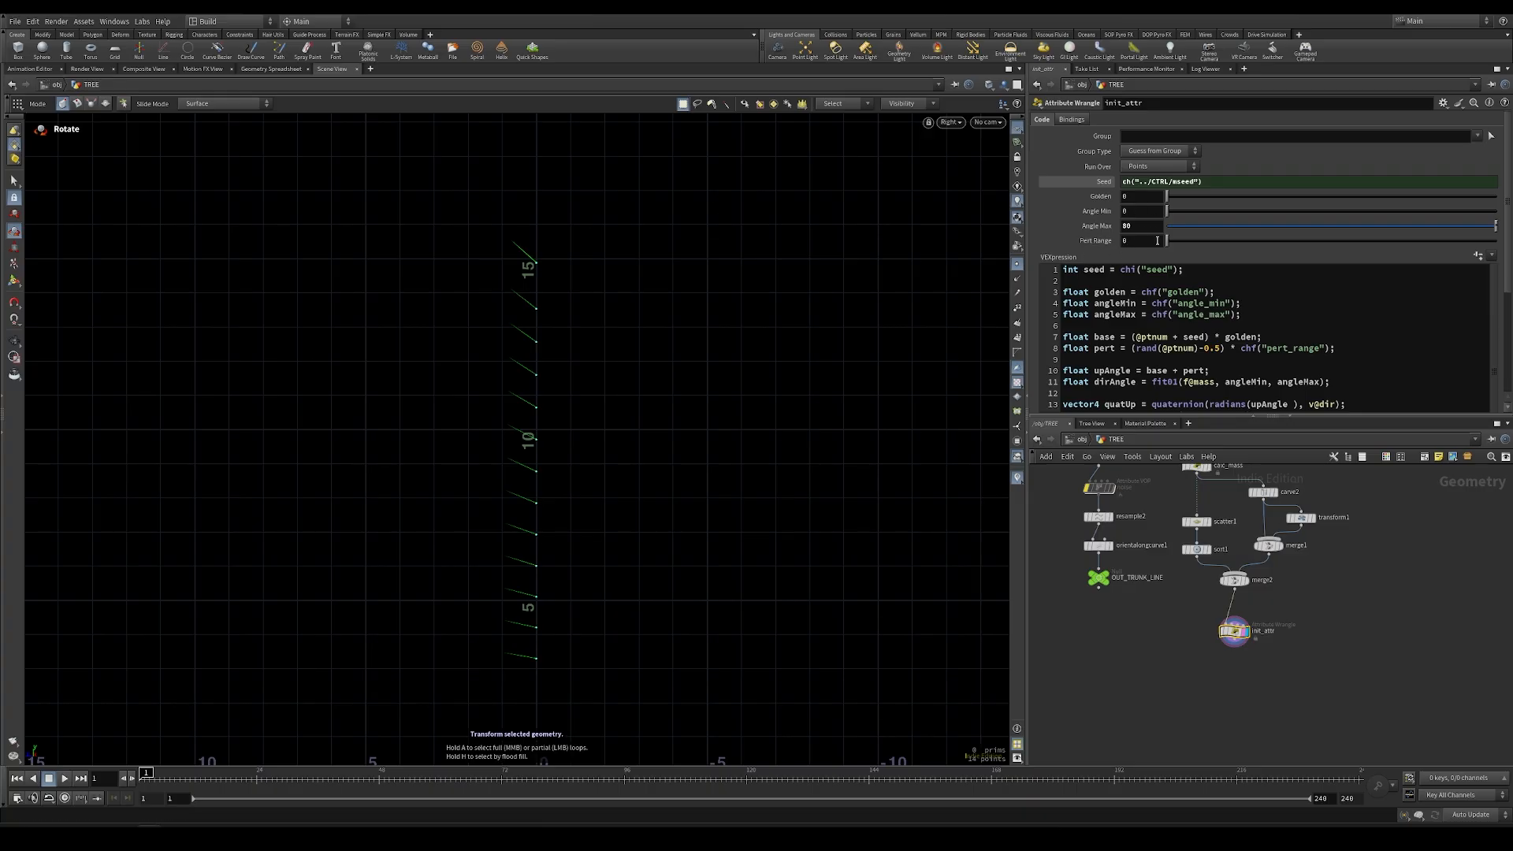
pyautogui.middleClick(1132, 244)
pyautogui.moveTo(1141, 214); pyautogui.dragTo(1112, 173, button='middle')
pyautogui.hotkey('ctrl', 'z')
pyautogui.press('Escape')
pyautogui.moveTo(552, 314); pyautogui.dragTo(294, 456)
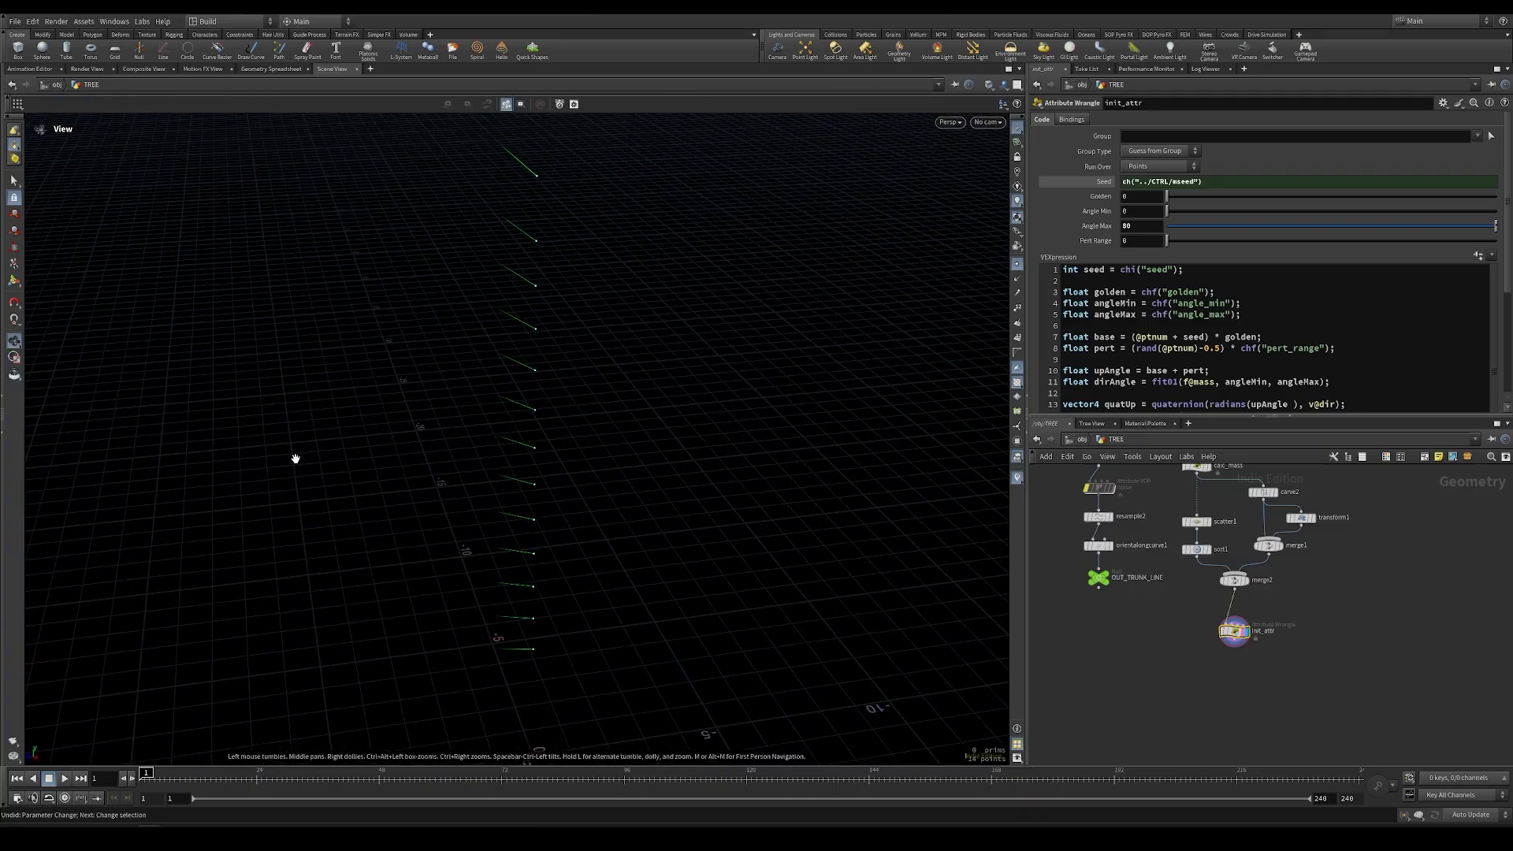
pyautogui.press('r')
# Set the Golden parameter to 137.5 and Pert Range to 20
pyautogui.click(1150, 198)
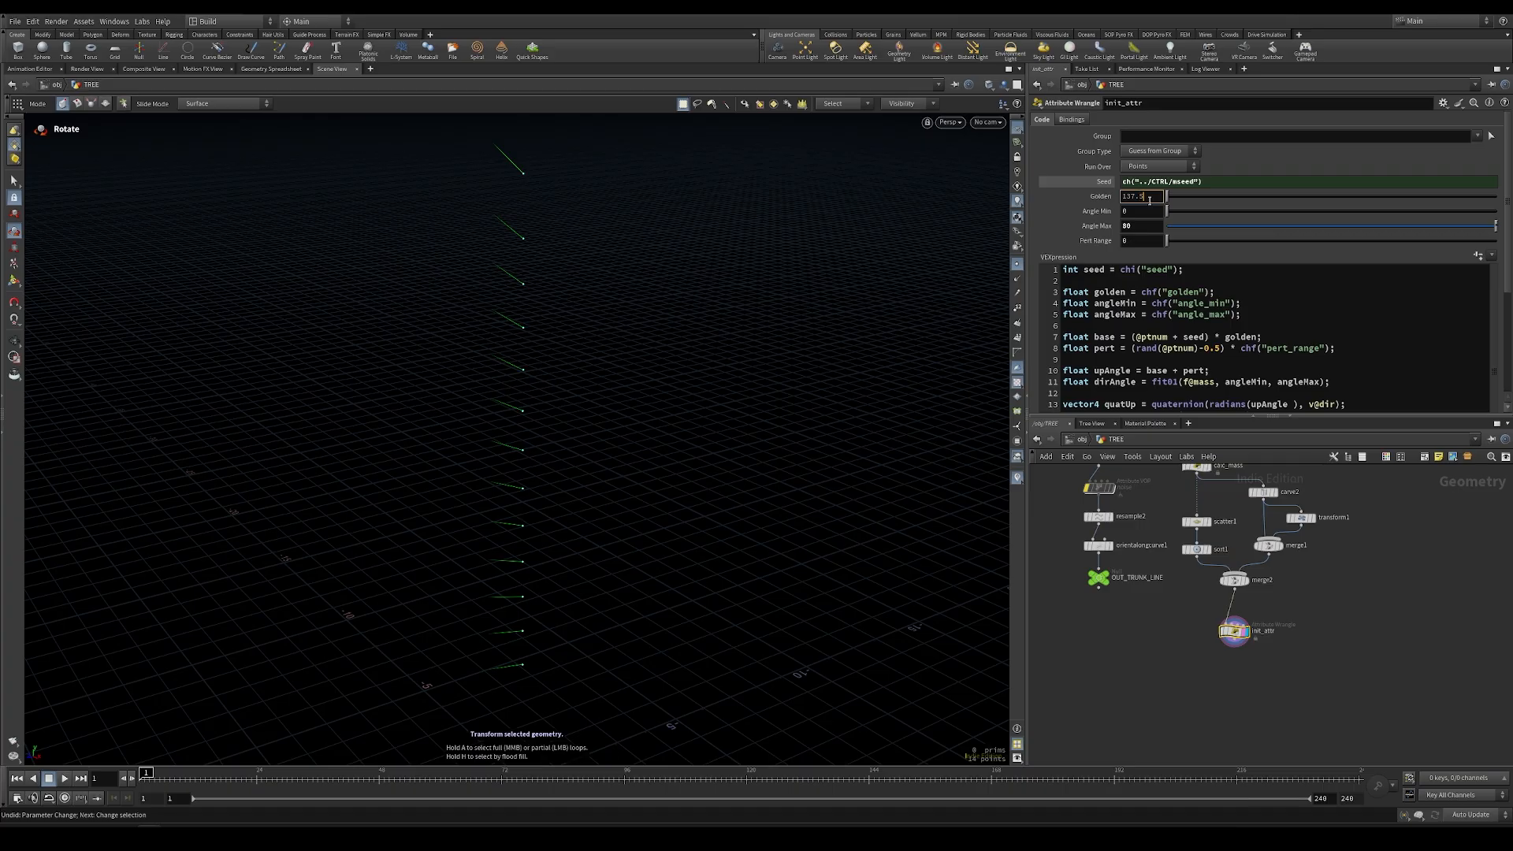
pyautogui.press('Return')
pyautogui.click(1149, 238)
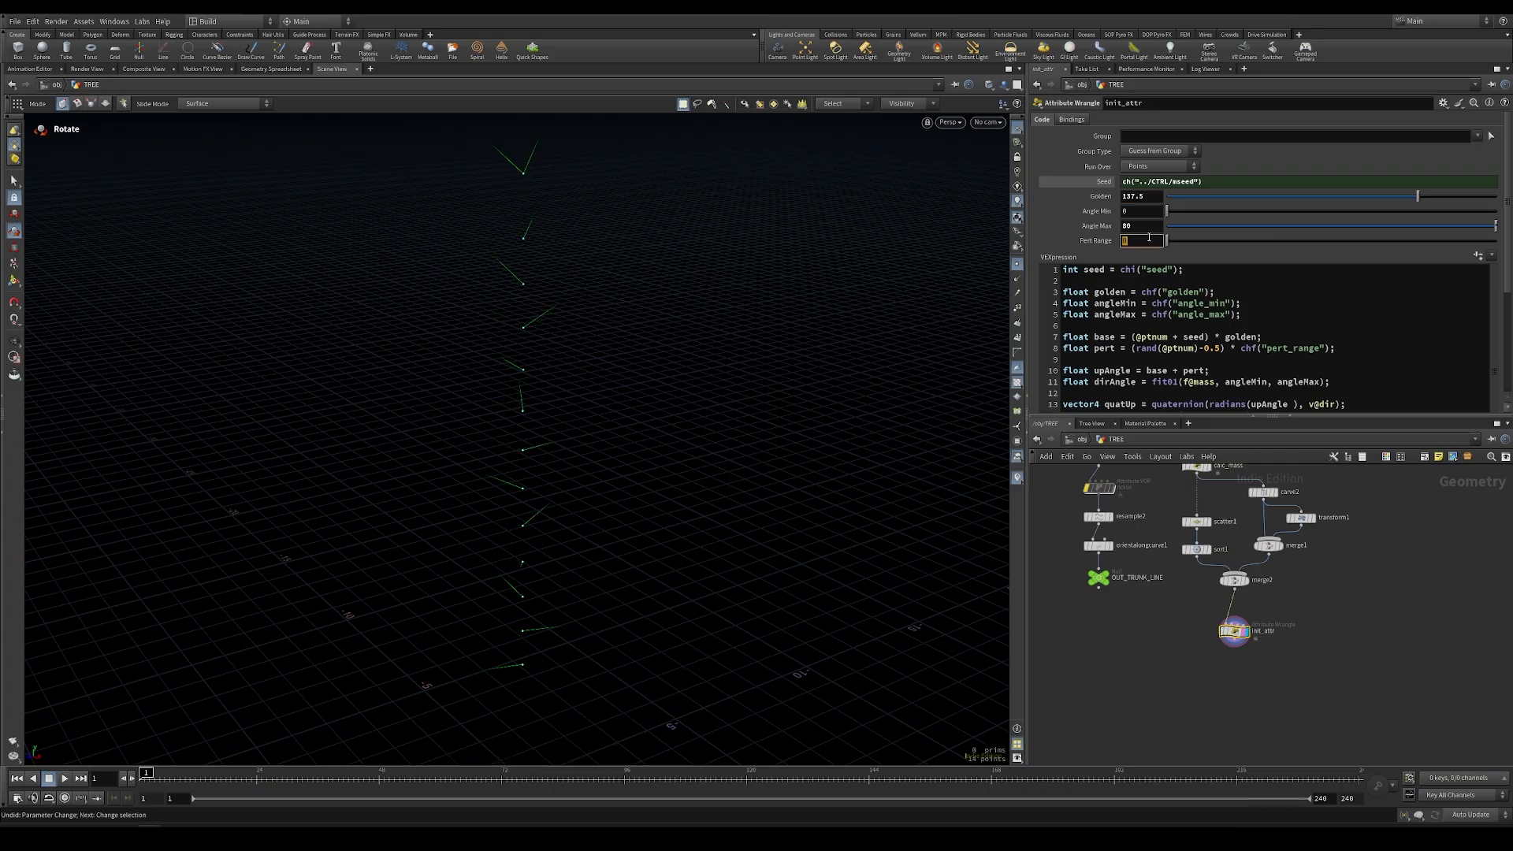
pyautogui.press('Return')
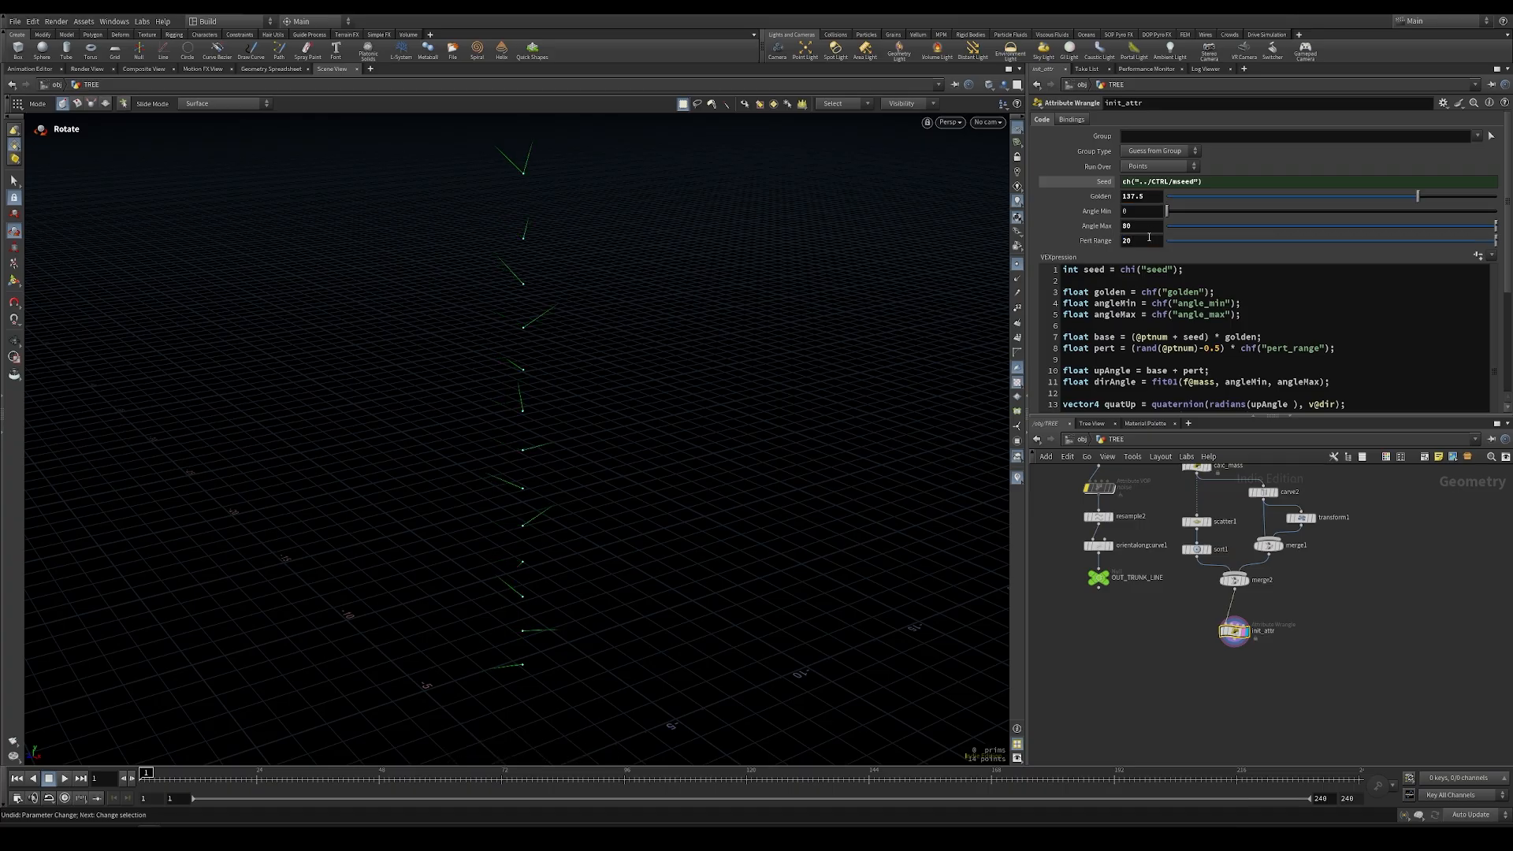
# Turn on the up point attribute visualizer and inspect the dir and up vectors around the trunk
pyautogui.click(1215, 632)
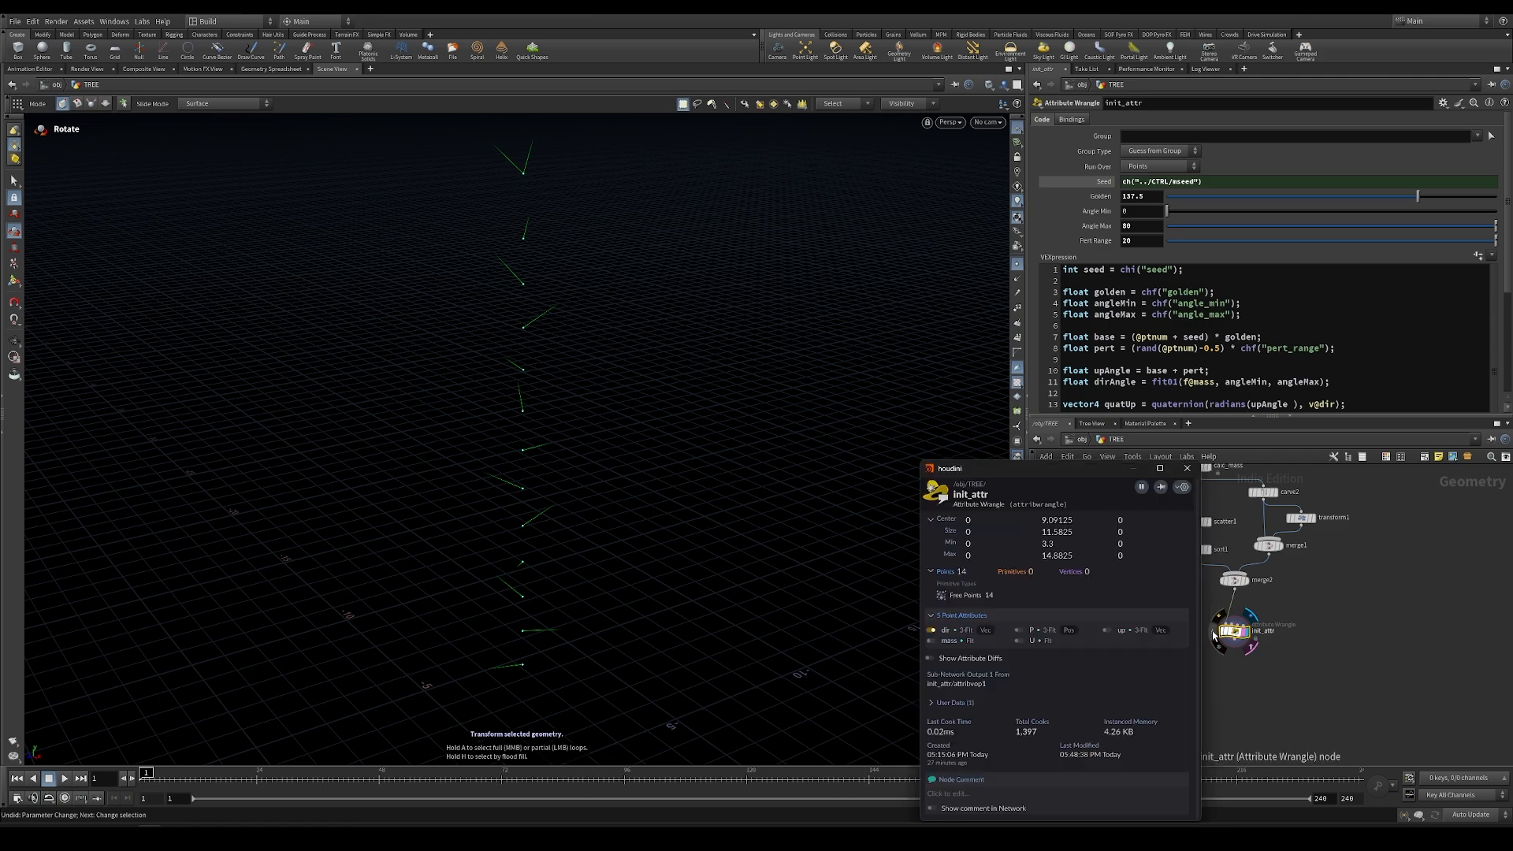
pyautogui.rightClick(1018, 481)
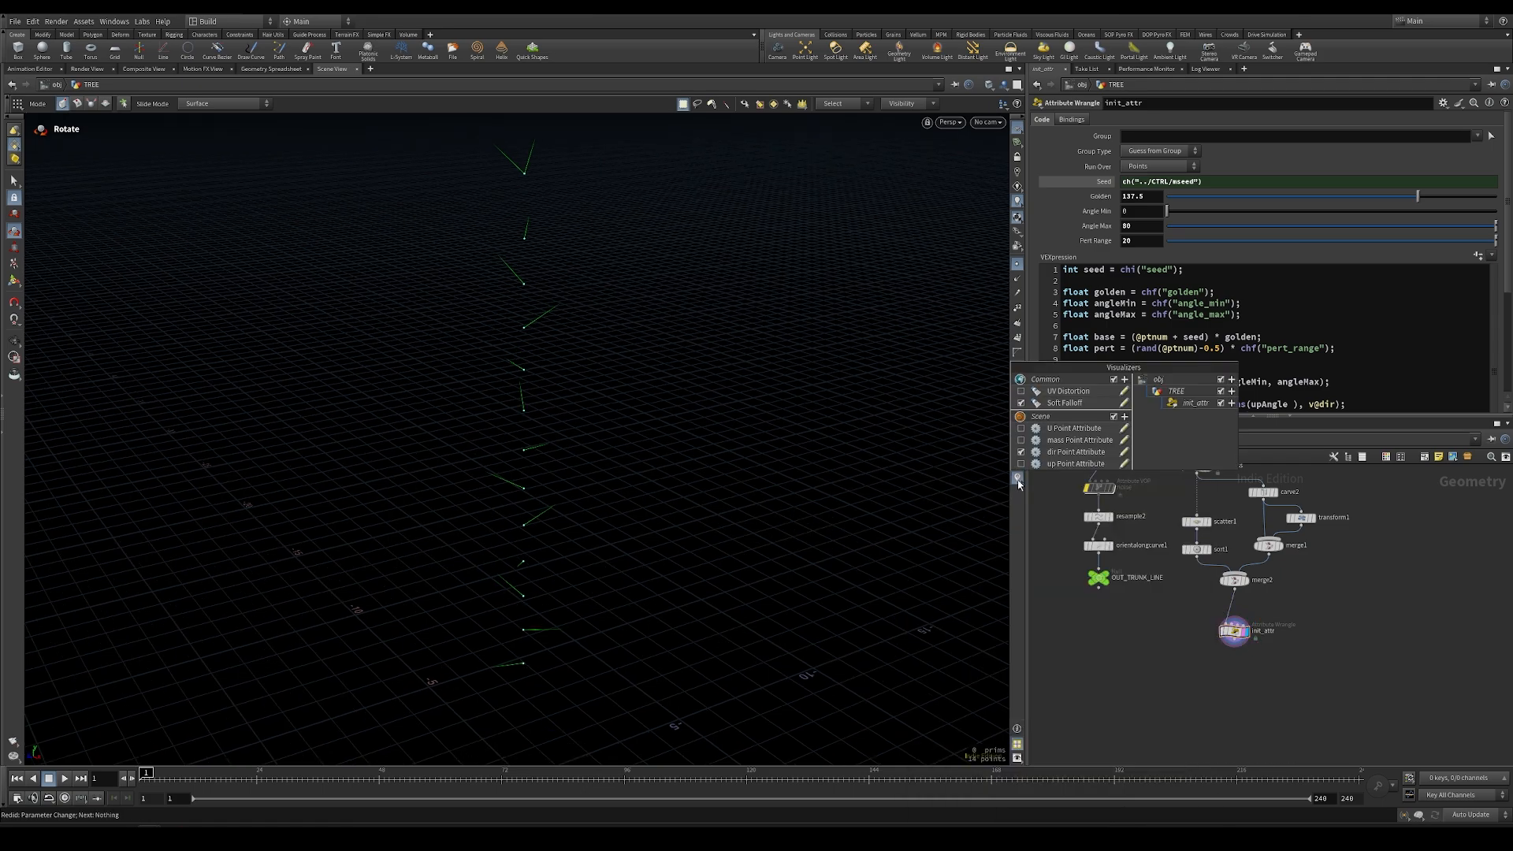
pyautogui.click(1021, 464)
pyautogui.keyDown('alt'); pyautogui.moveTo(820, 453); pyautogui.dragTo(207, 449); pyautogui.keyUp('alt')
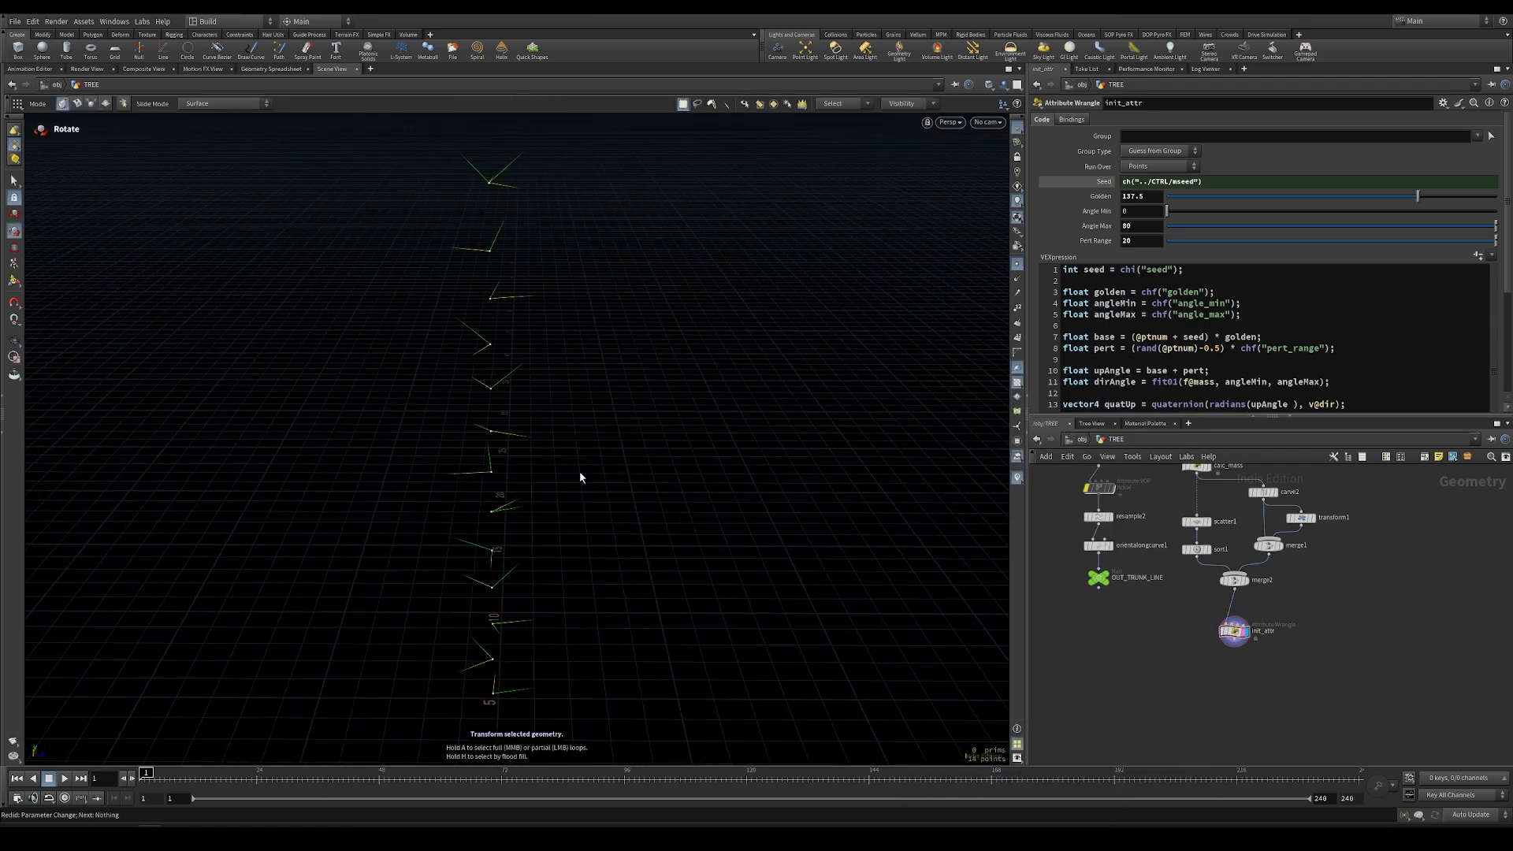
pyautogui.keyDown('alt'); pyautogui.moveTo(608, 466); pyautogui.dragTo(601, 433); pyautogui.keyUp('alt')
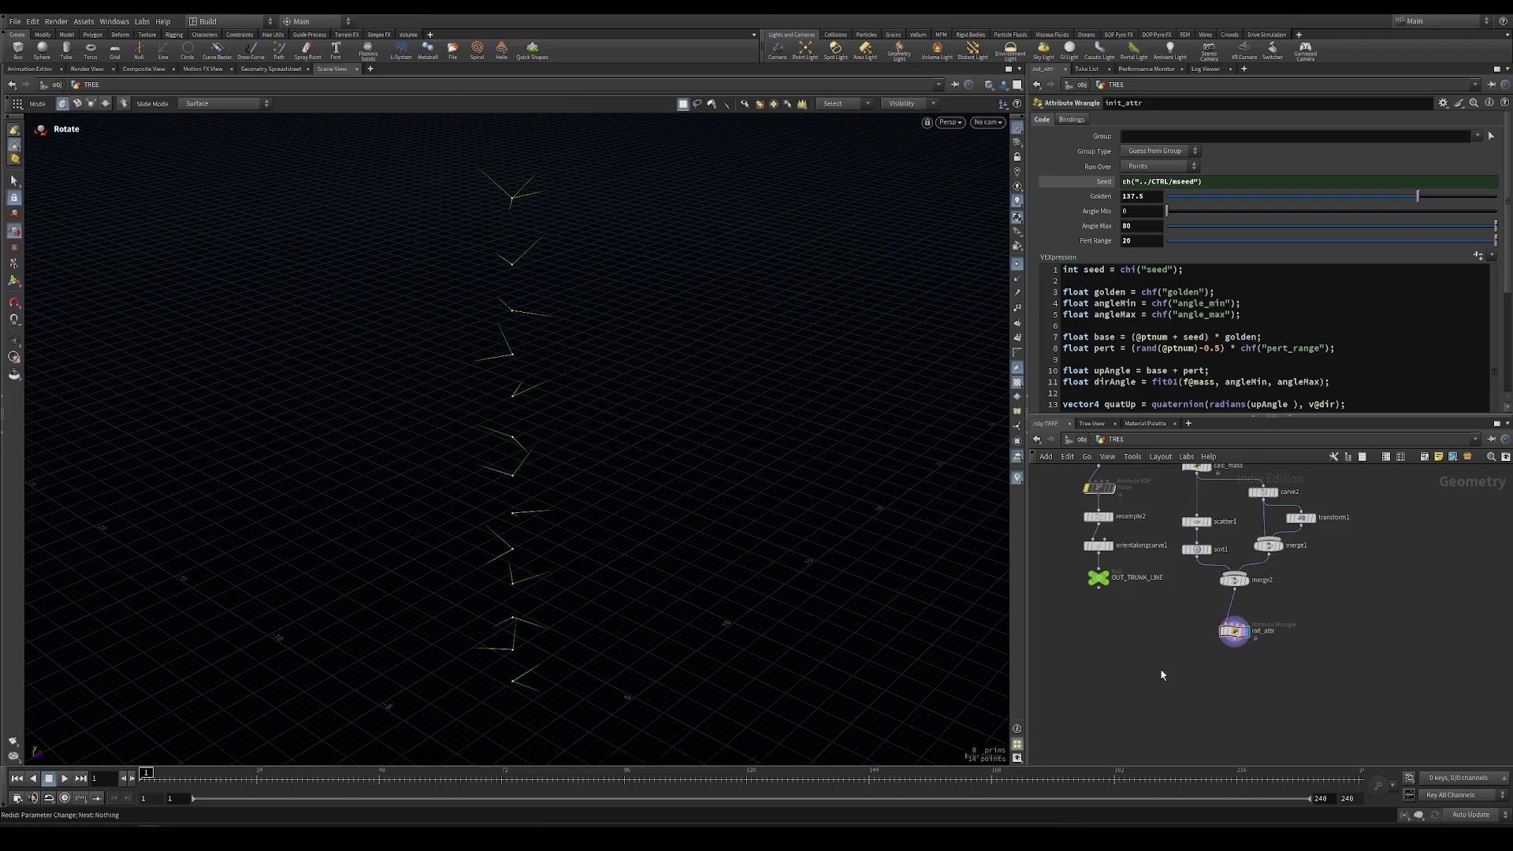
# Add a Group node below init_attr, connected to its output, and display it
pyautogui.moveTo(1212, 682); pyautogui.dragTo(1205, 665, button='middle')
pyautogui.press('Tab')
pyautogui.write('group')
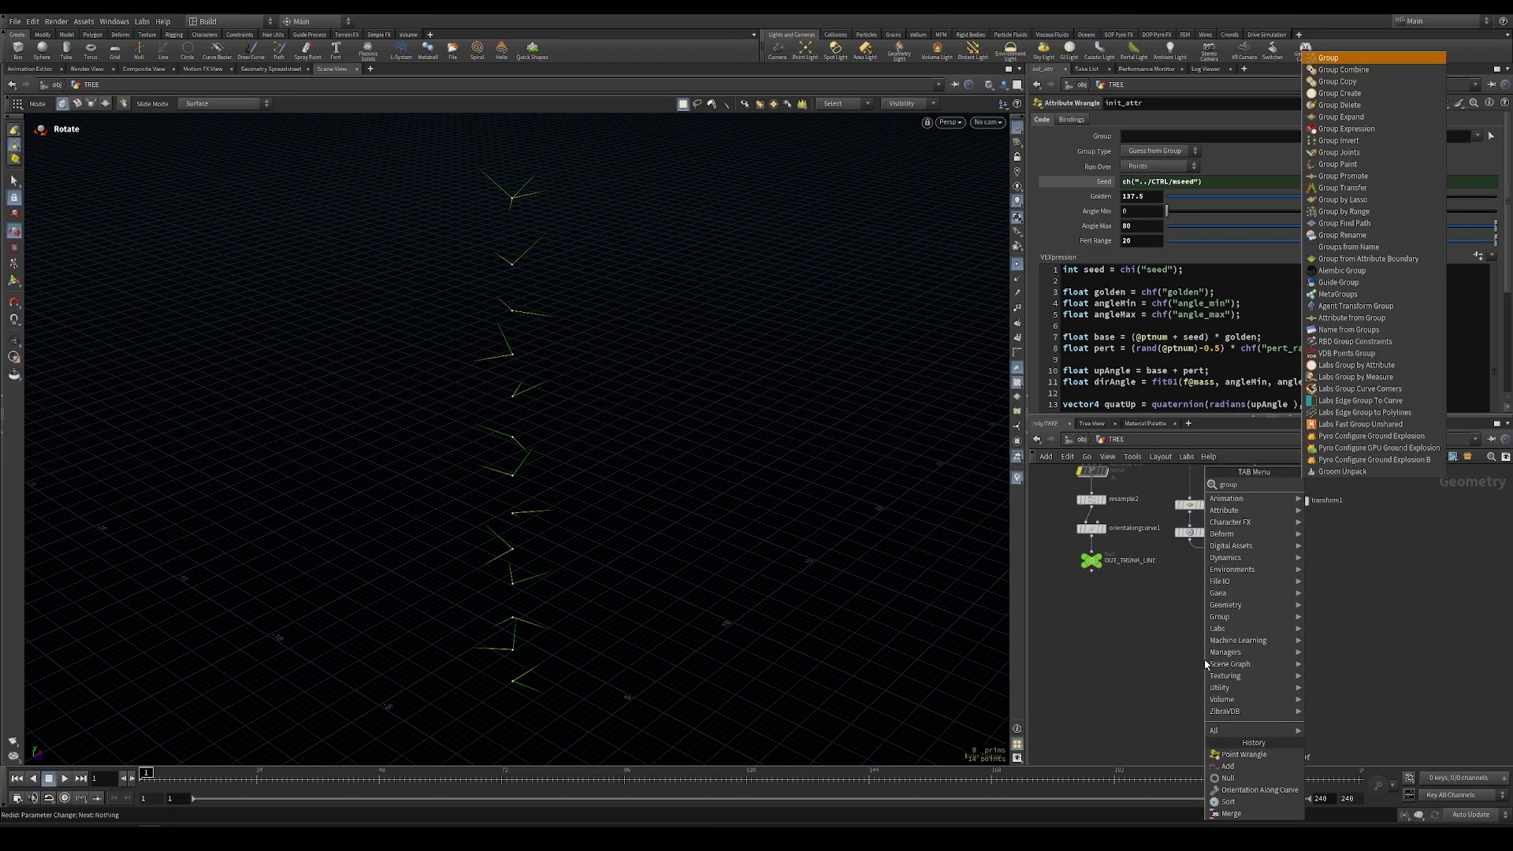
pyautogui.press('Return')
pyautogui.click(1227, 657)
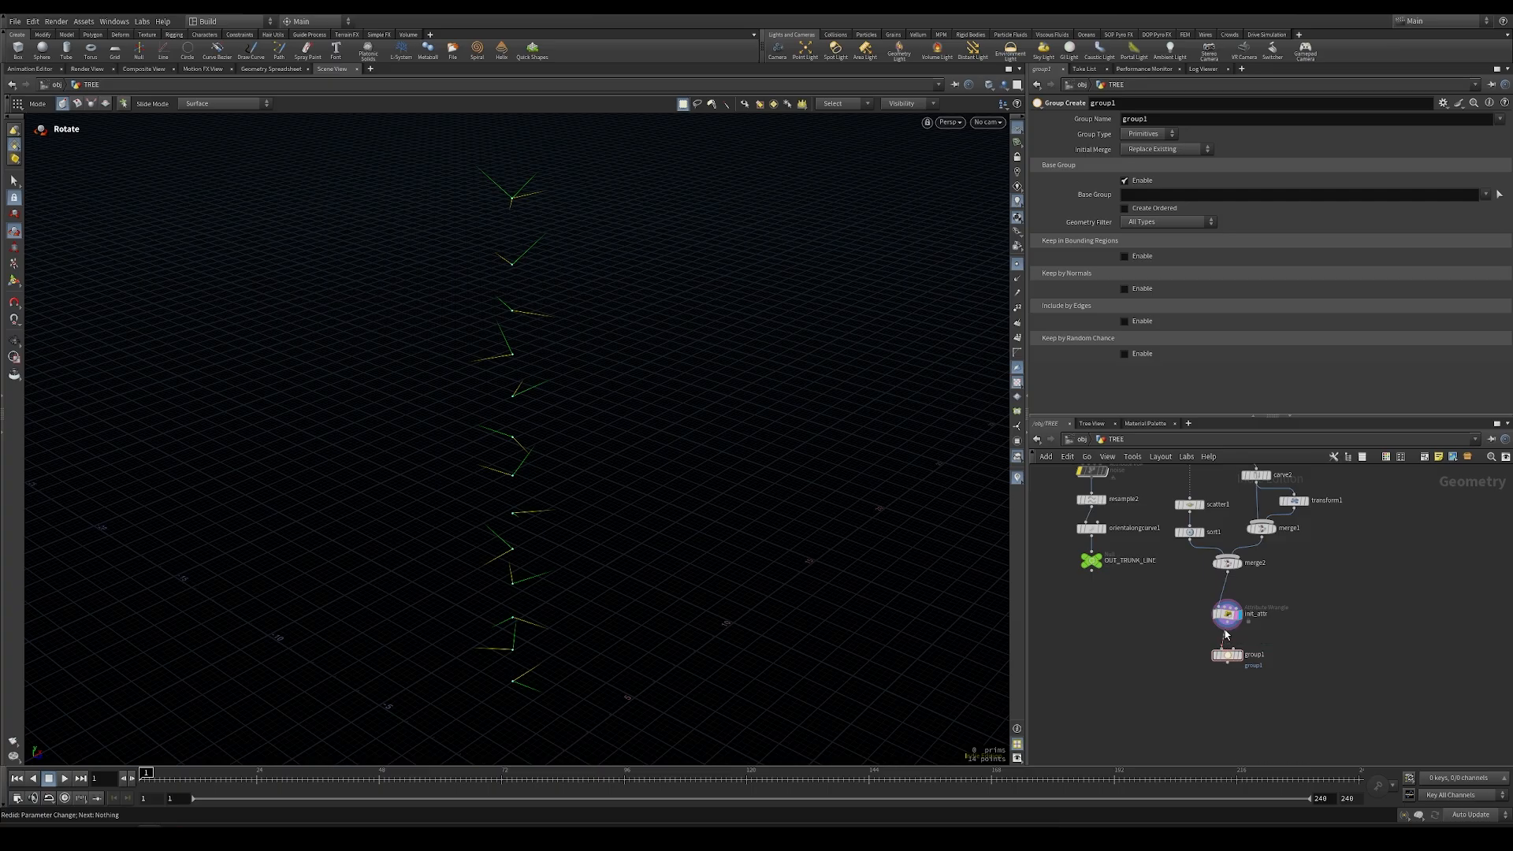
pyautogui.click(1239, 655)
# Name the group moving and set its group type to Points
pyautogui.click(1188, 119)
pyautogui.write('moving')
pyautogui.press('Return')
pyautogui.click(1148, 134)
pyautogui.click(1143, 150)
# Align the merge2, init_attr and group1 nodes in a vertical column in the network
pyautogui.moveTo(1175, 566); pyautogui.dragTo(1246, 642)
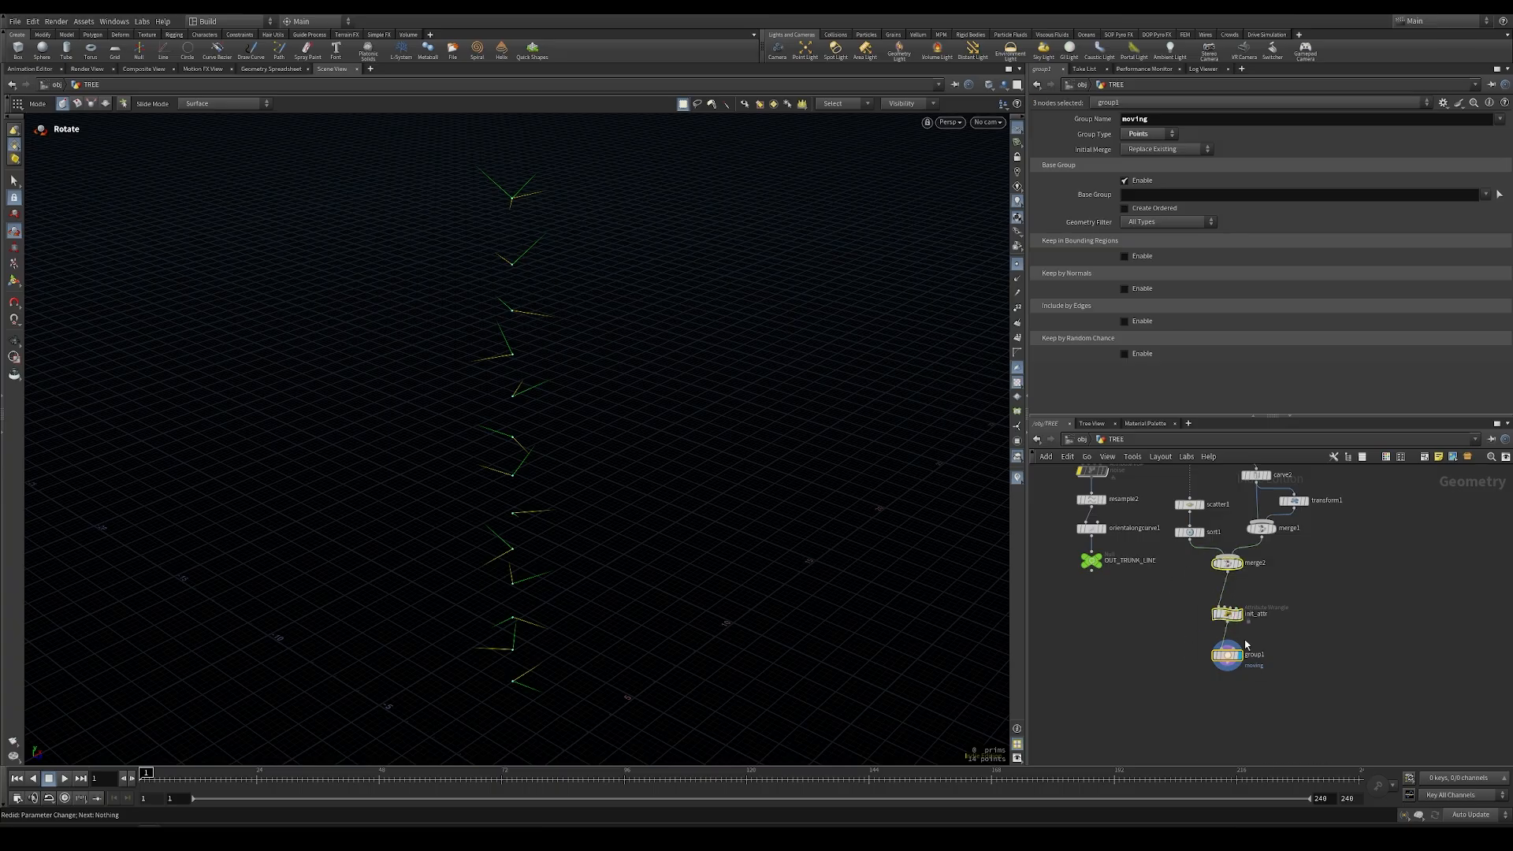
pyautogui.press('a')
pyautogui.moveTo(1231, 566); pyautogui.dragTo(1232, 756)
pyautogui.click(1226, 682)
pyautogui.scroll(1, 1228, 673)
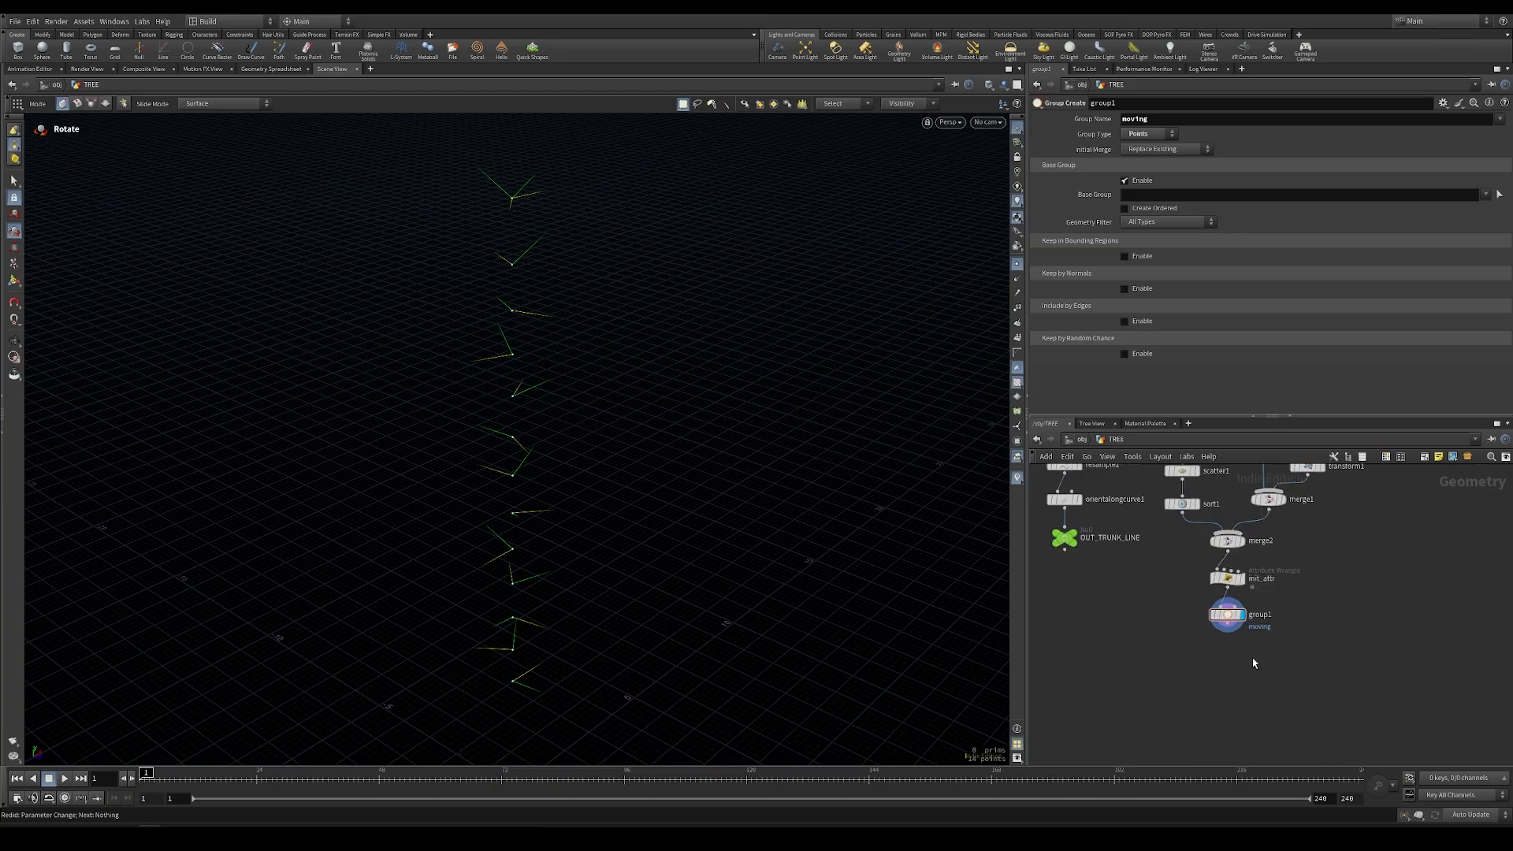